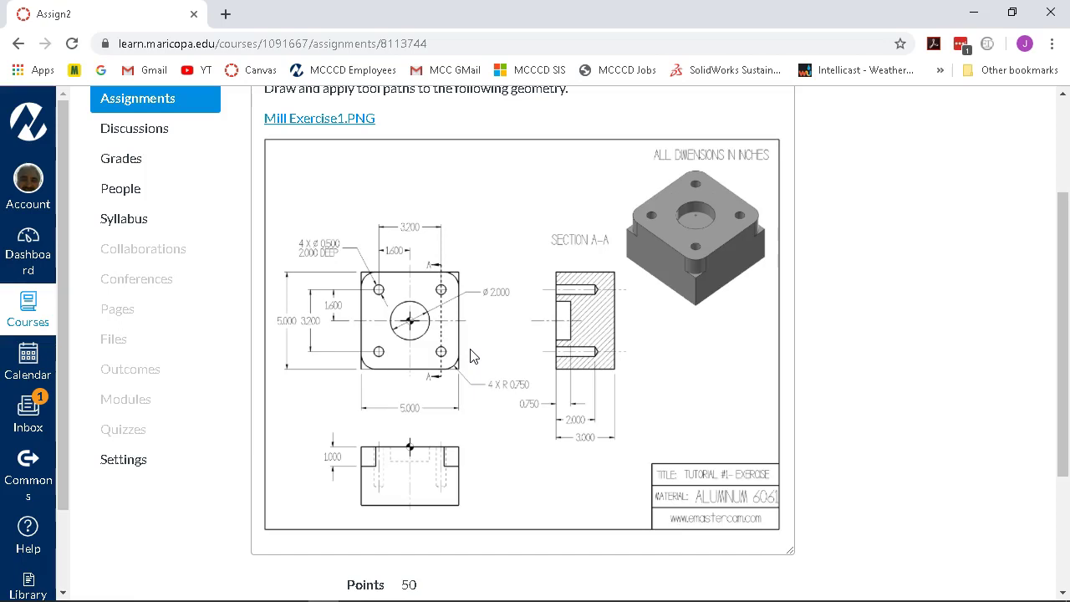
# Step: Launch Mastercam 2020 Demo-HLE from the desktop and recheck the mill exercise drawing in Chrome before returning to Mastercam
pyautogui.click(468, 325)
pyautogui.click(466, 331)
pyautogui.click(462, 332)
pyautogui.click(978, 12)
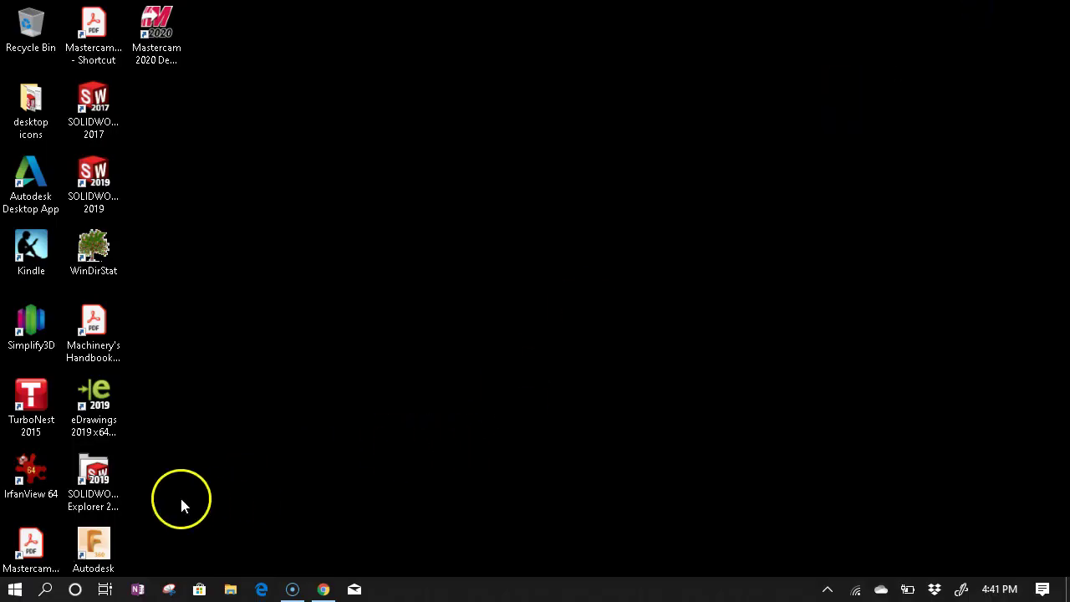
pyautogui.doubleClick(156, 37)
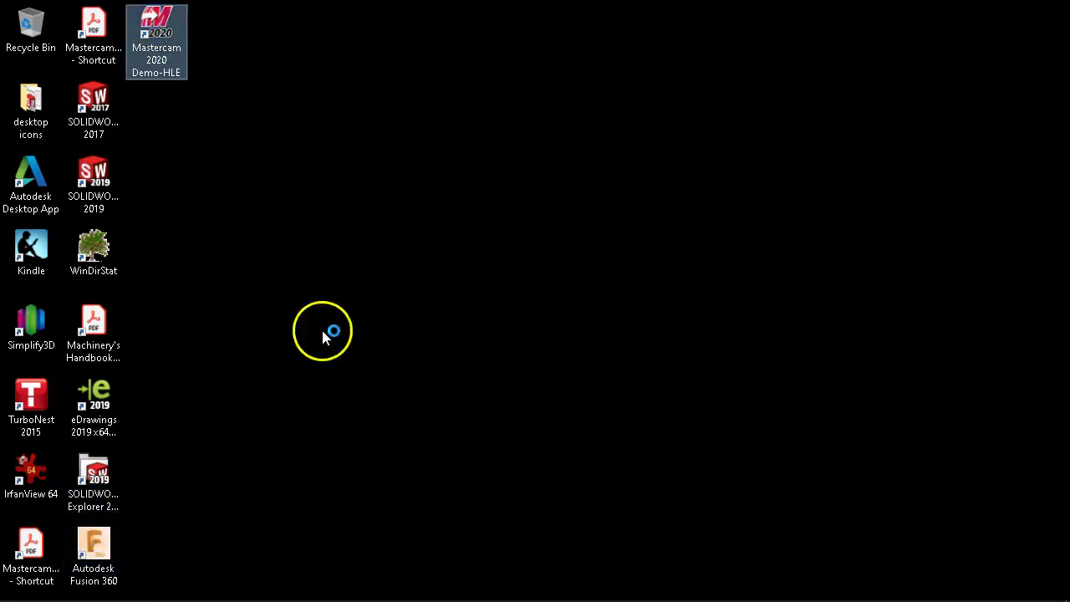
pyautogui.click(323, 588)
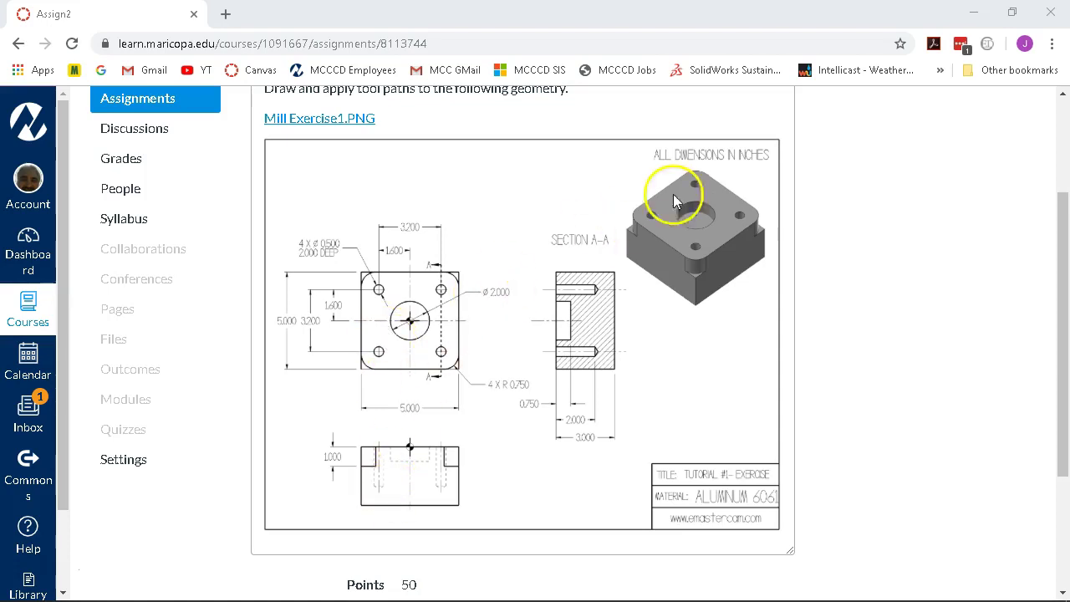
pyautogui.click(975, 11)
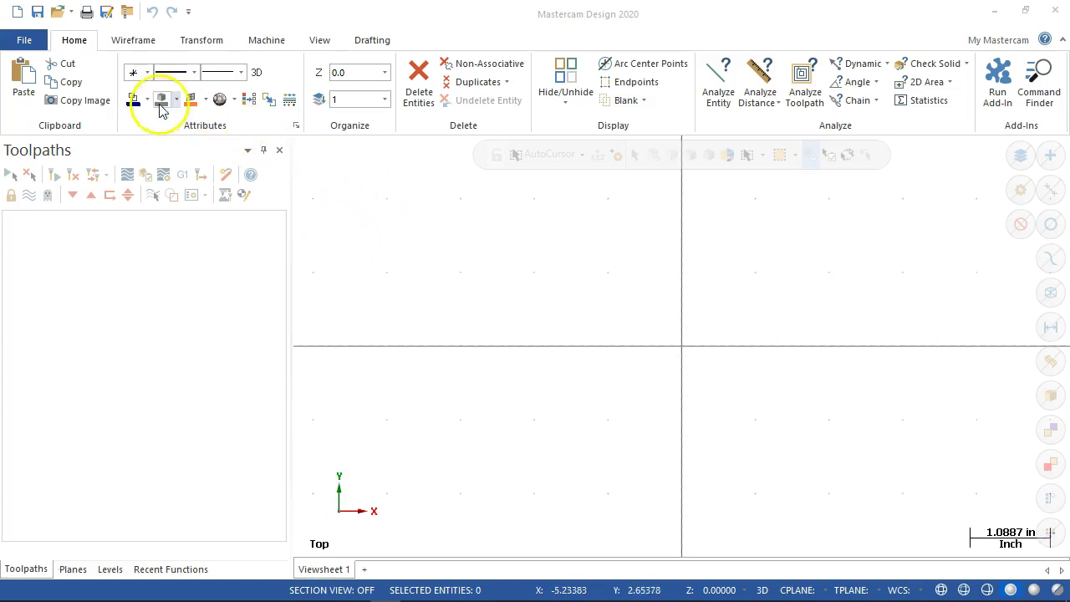
# Step: Draw a 5.0 by 5.0 in rectangle anchored to its center at the origin and exit the Rectangle command
pyautogui.click(117, 44)
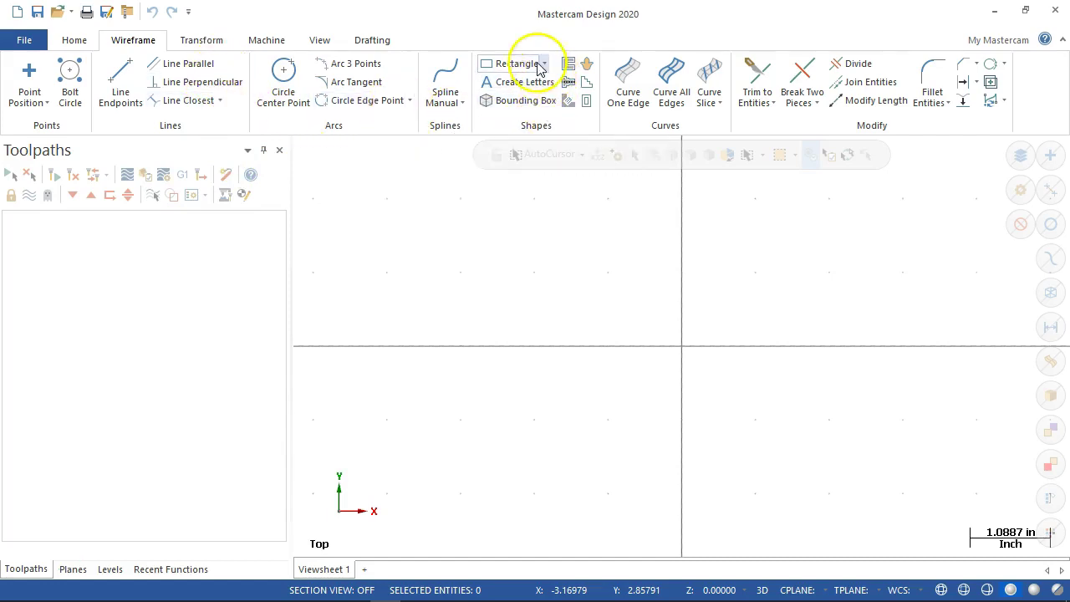
pyautogui.click(506, 67)
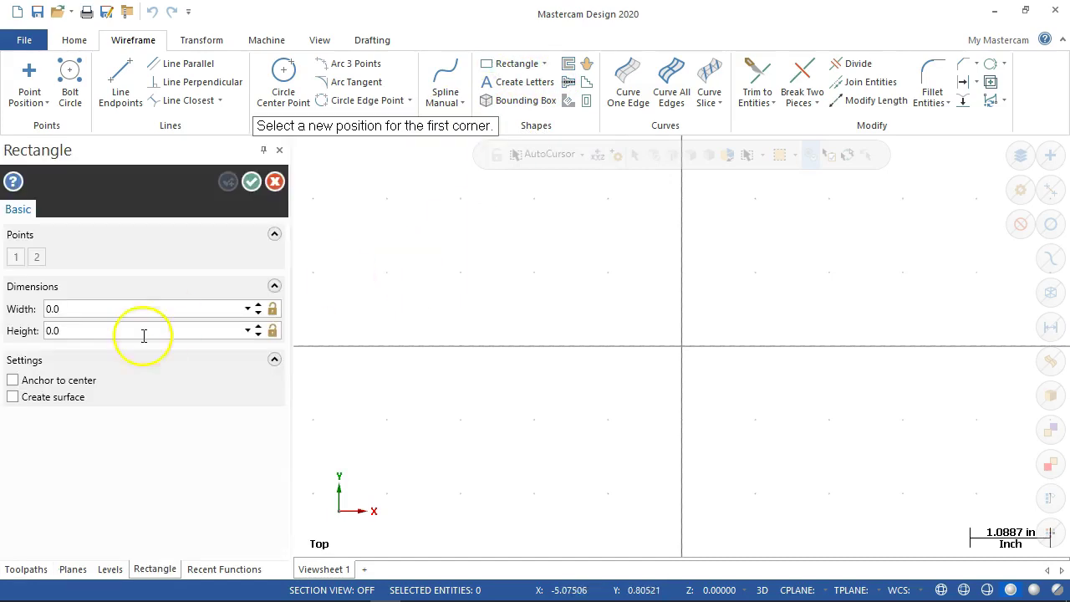
pyautogui.click(12, 380)
pyautogui.click(89, 306)
pyautogui.write('05')
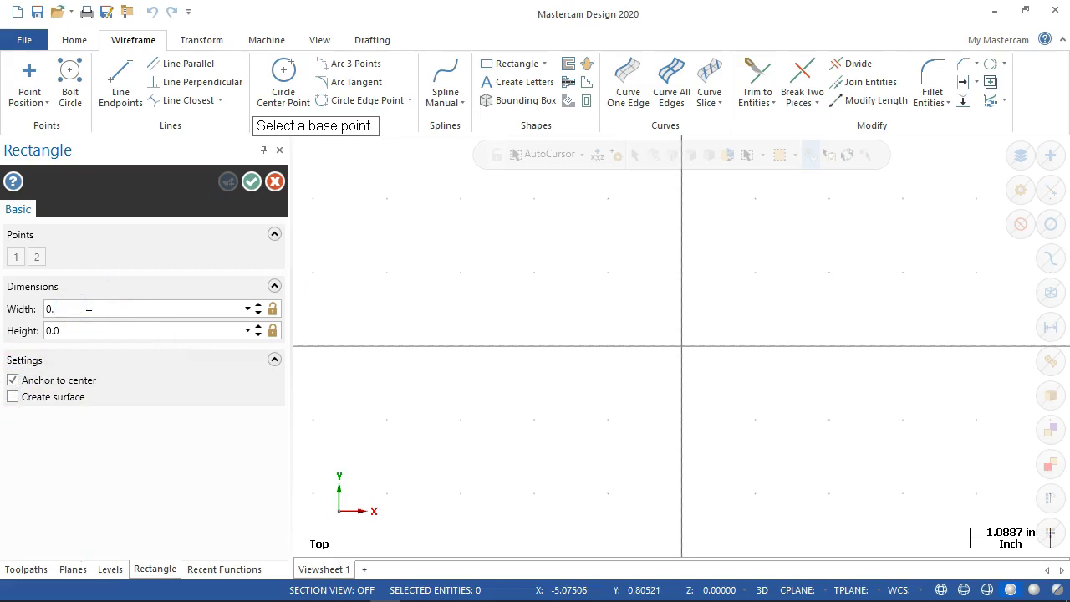
pyautogui.press('Tab')
pyautogui.write('4')
pyautogui.press('BackSpace')
pyautogui.write('5')
pyautogui.click(682, 345)
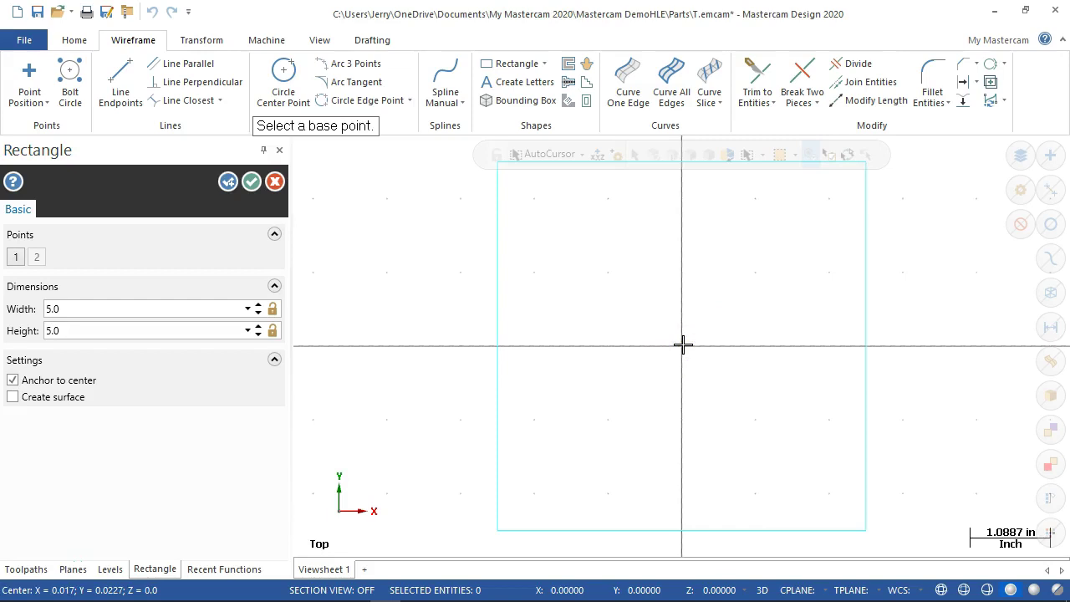
pyautogui.press('Return')
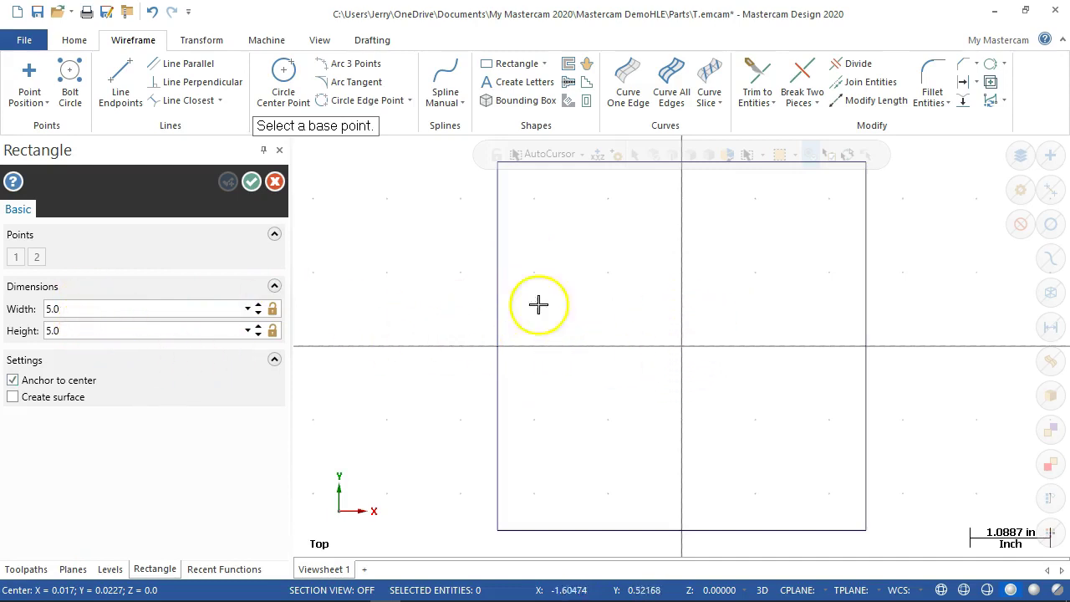
pyautogui.click(683, 348)
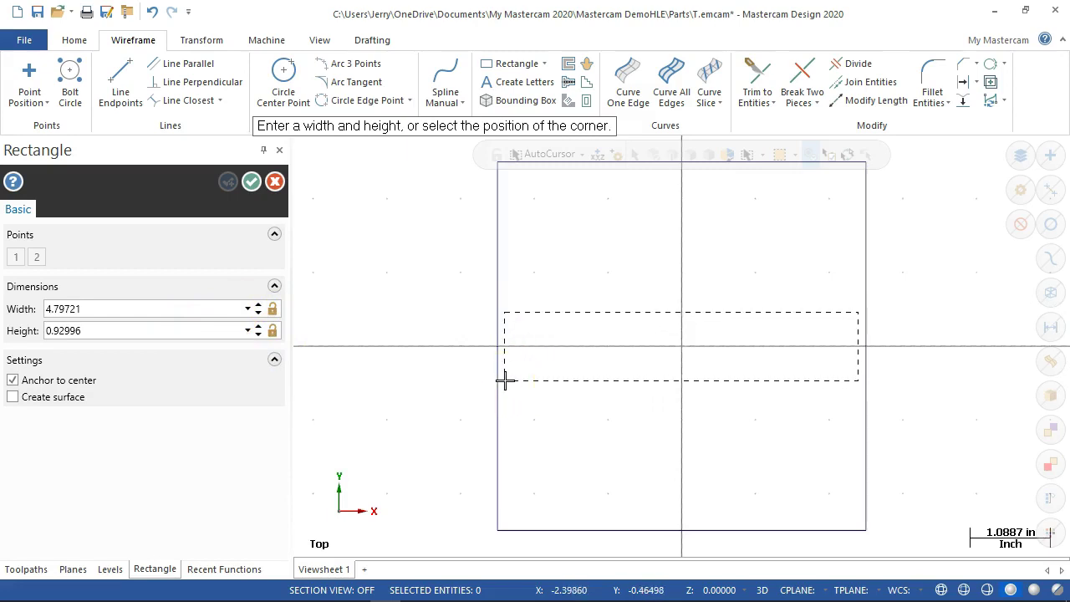
pyautogui.press('Escape')
# Step: Draw a center-point circle with a locked 1.0 in diameter, centered at 1.6,1.6
pyautogui.scroll(-3, 353, 304)
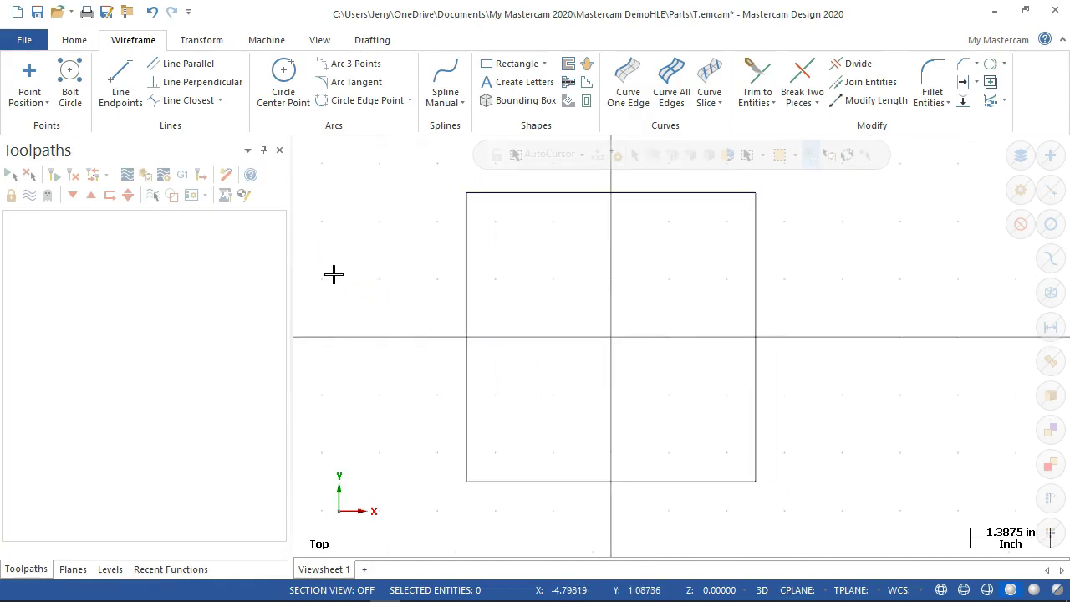
pyautogui.click(335, 279)
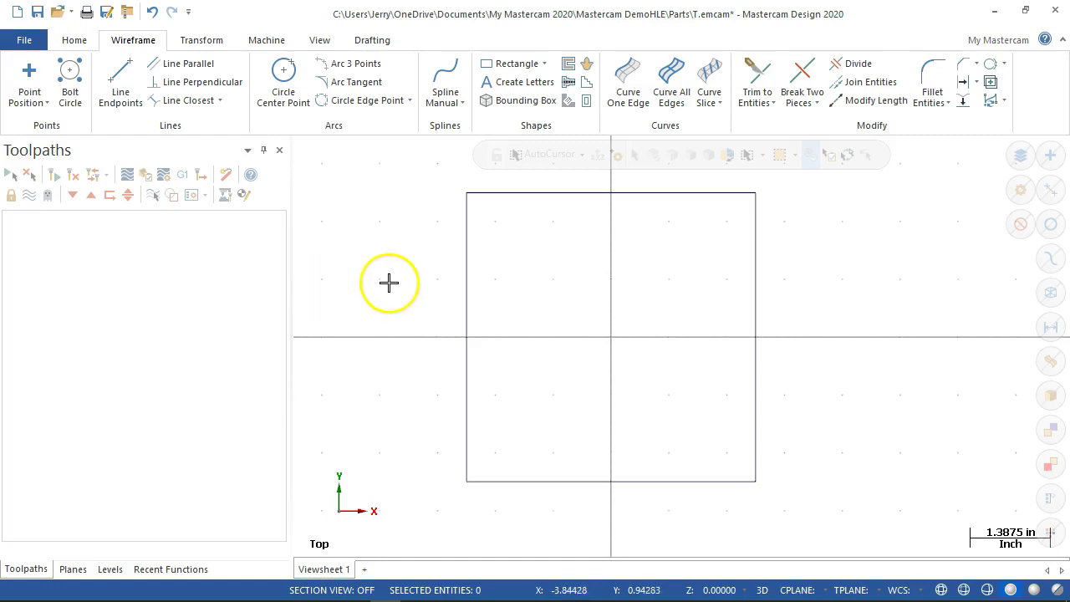
pyautogui.click(281, 73)
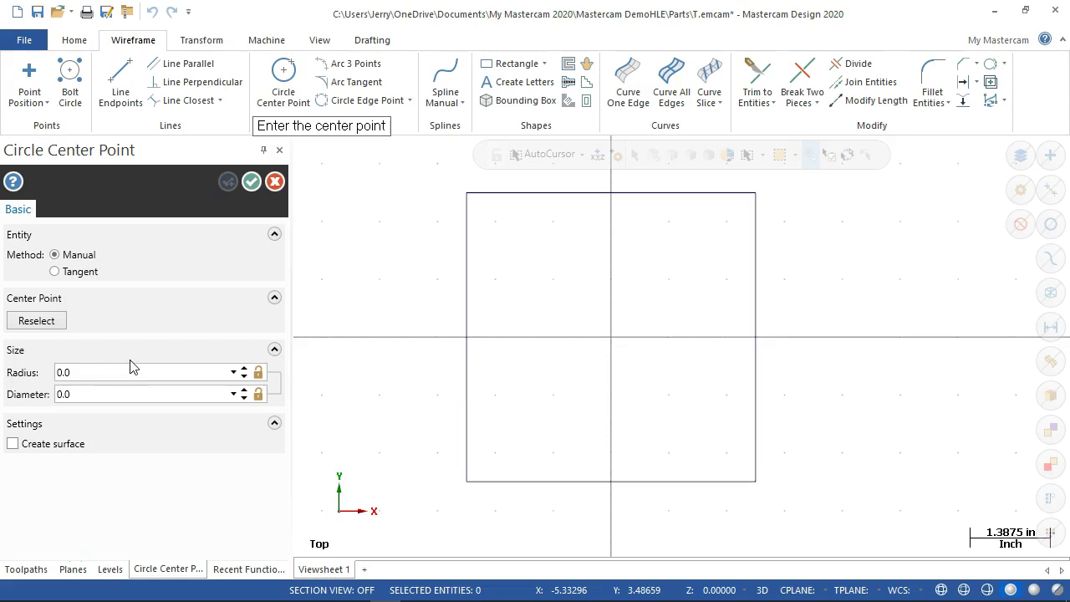
pyautogui.click(165, 351)
pyautogui.click(115, 398)
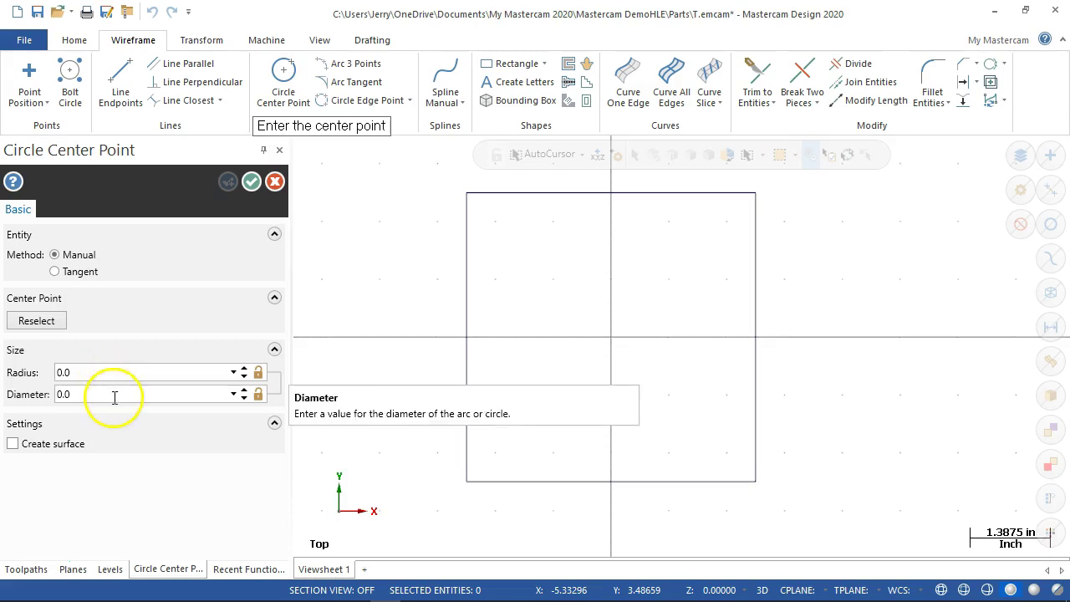
pyautogui.doubleClick(115, 397)
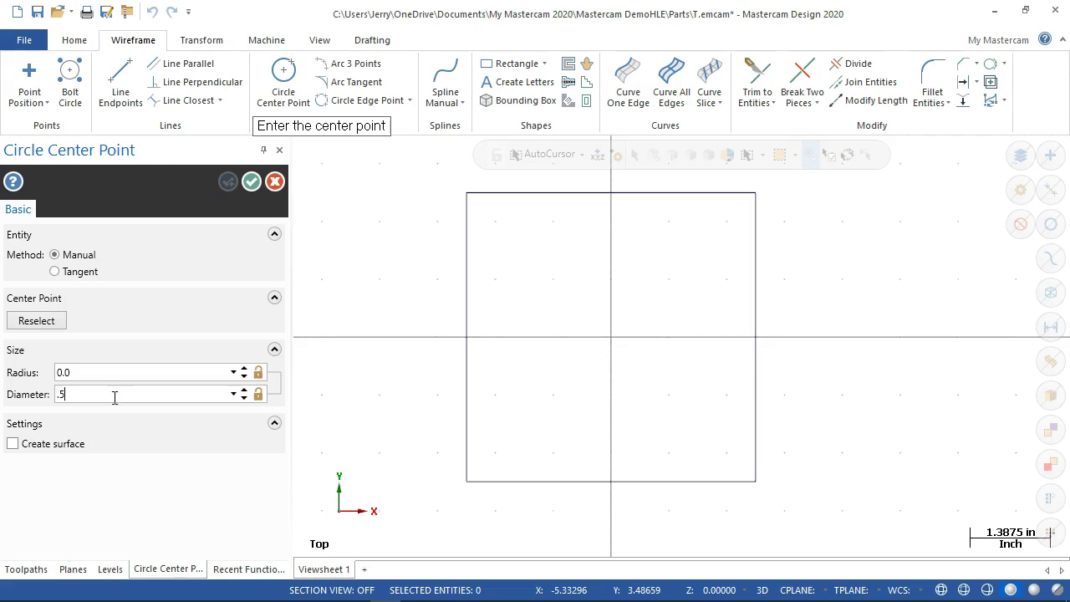
pyautogui.press('Tab')
pyautogui.click(257, 393)
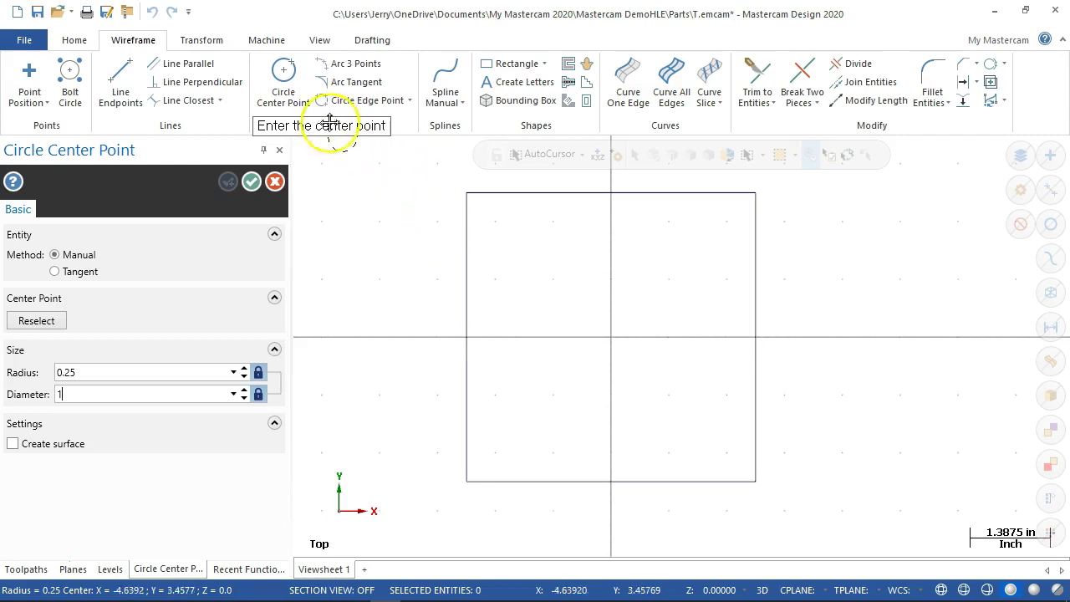
pyautogui.press('Return')
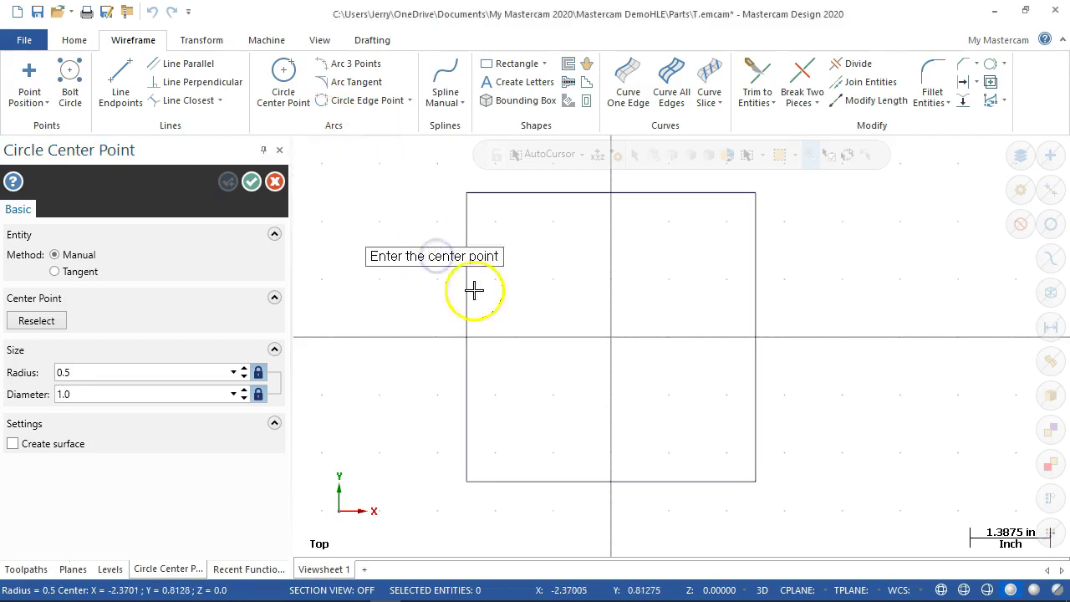
pyautogui.write('1.6,1.6')
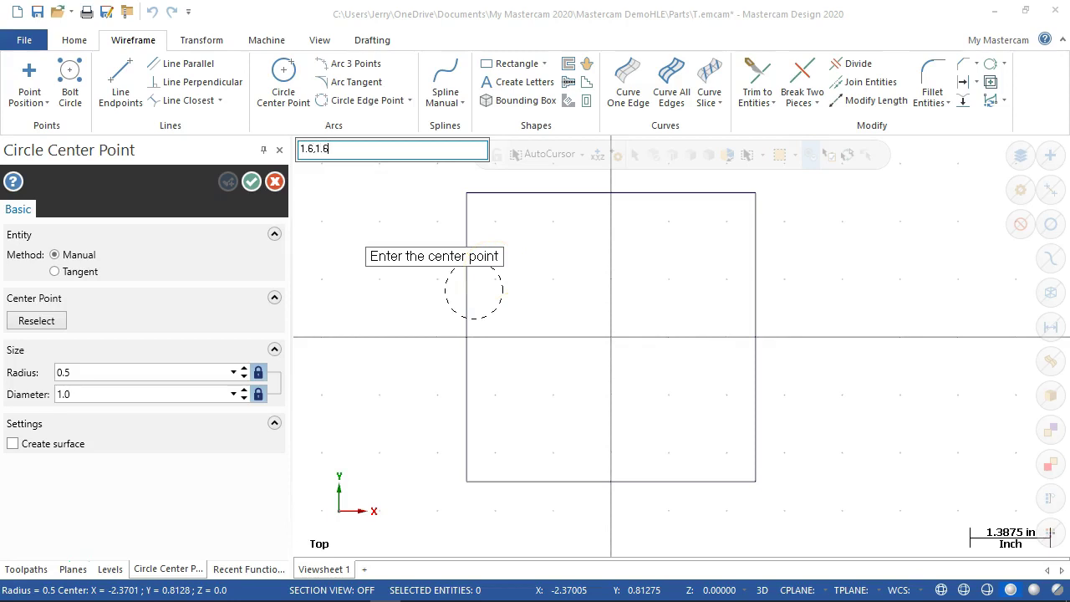
pyautogui.press('Return')
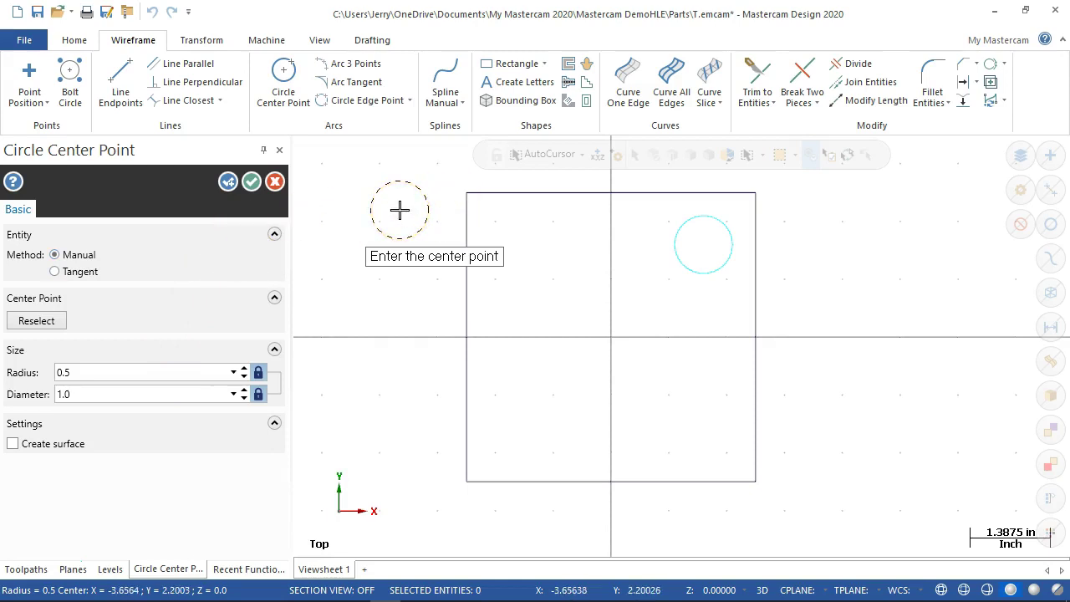
# Step: Add another 1.0 in diameter circle centered at 1.6,-16
pyautogui.write('1.6,-16')
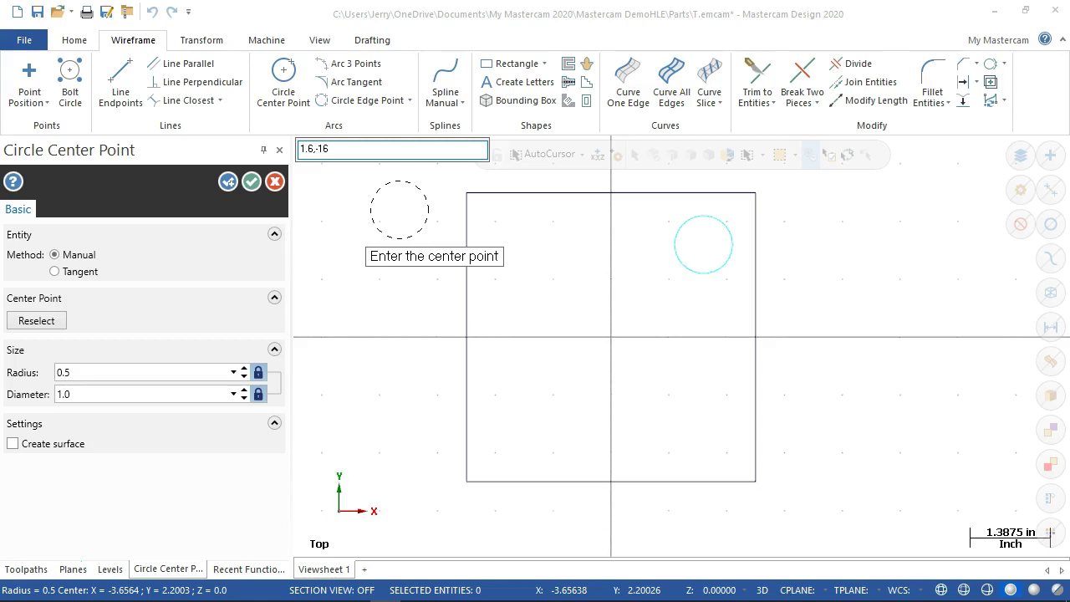
pyautogui.press('Return')
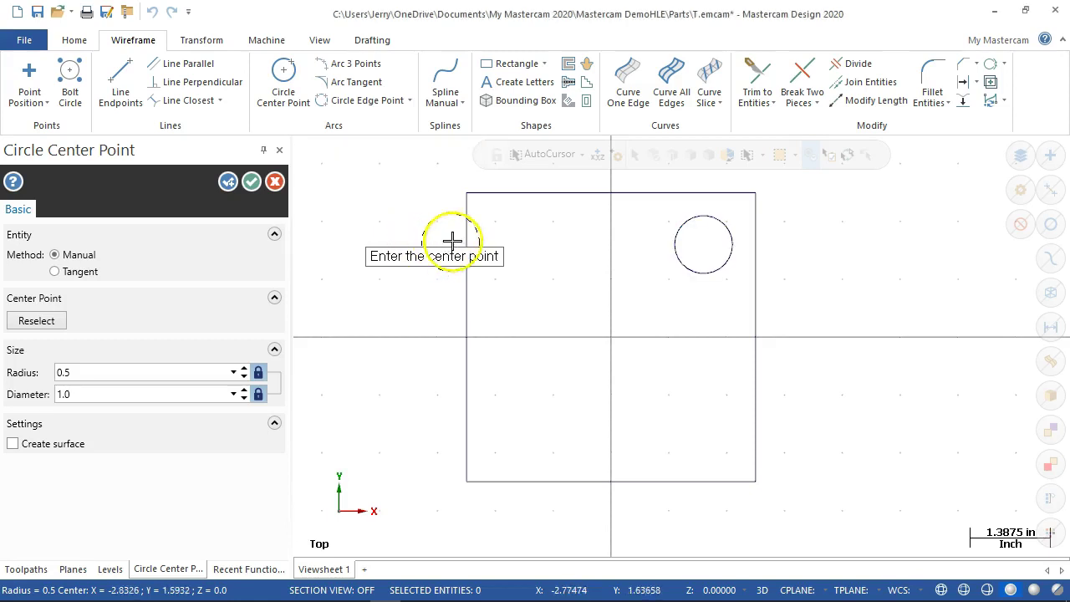
pyautogui.click(228, 183)
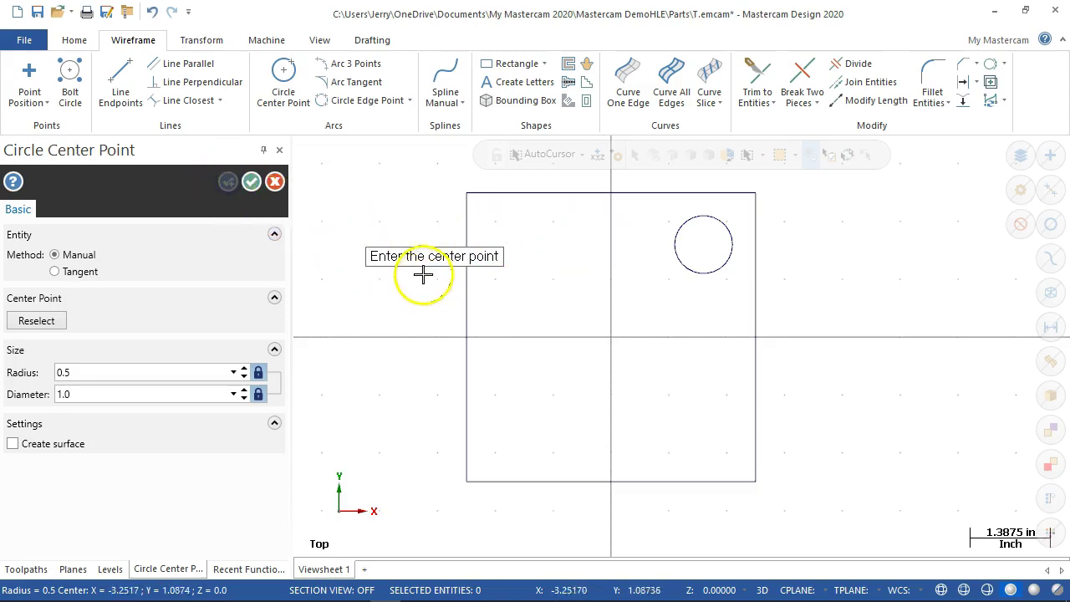
# Step: Add a 1.0 in diameter circle centered at 1.6,-1.6 and finish the Circle Center Point command
pyautogui.write('1.6,-1.6')
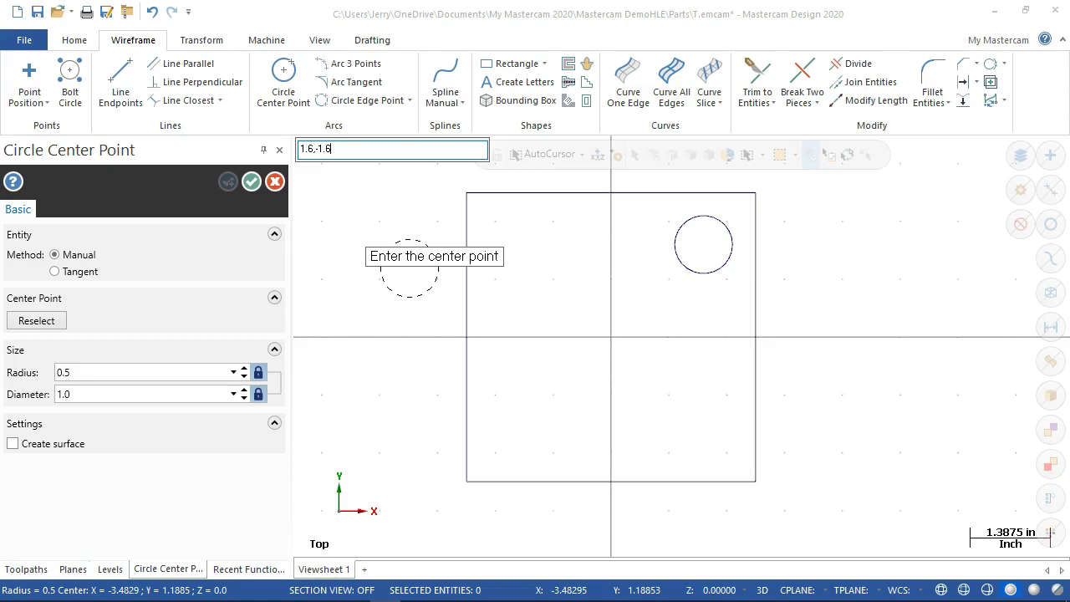
pyautogui.press('Return')
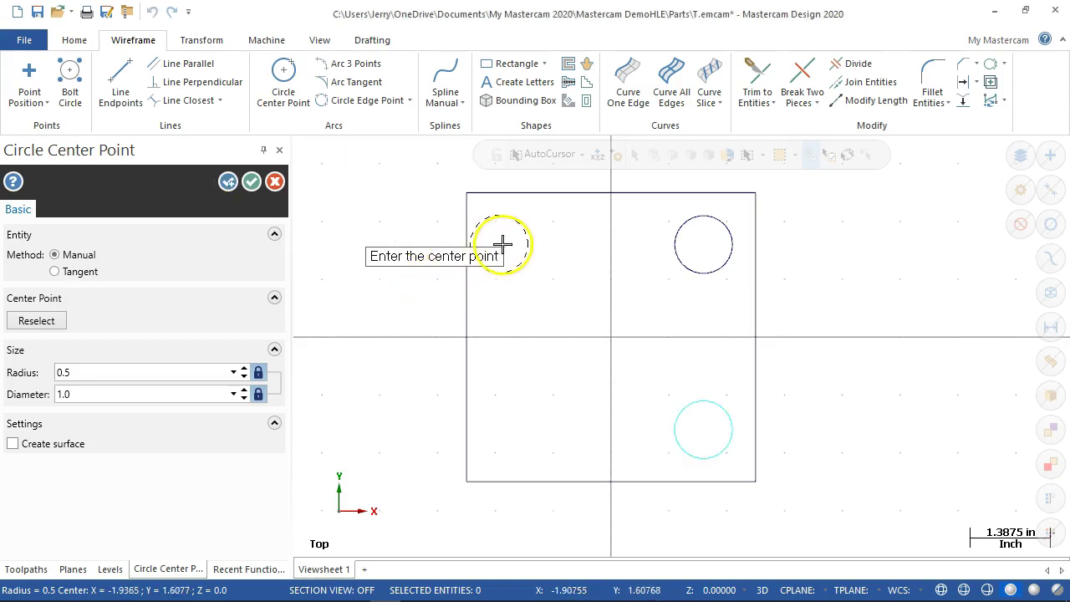
pyautogui.click(228, 181)
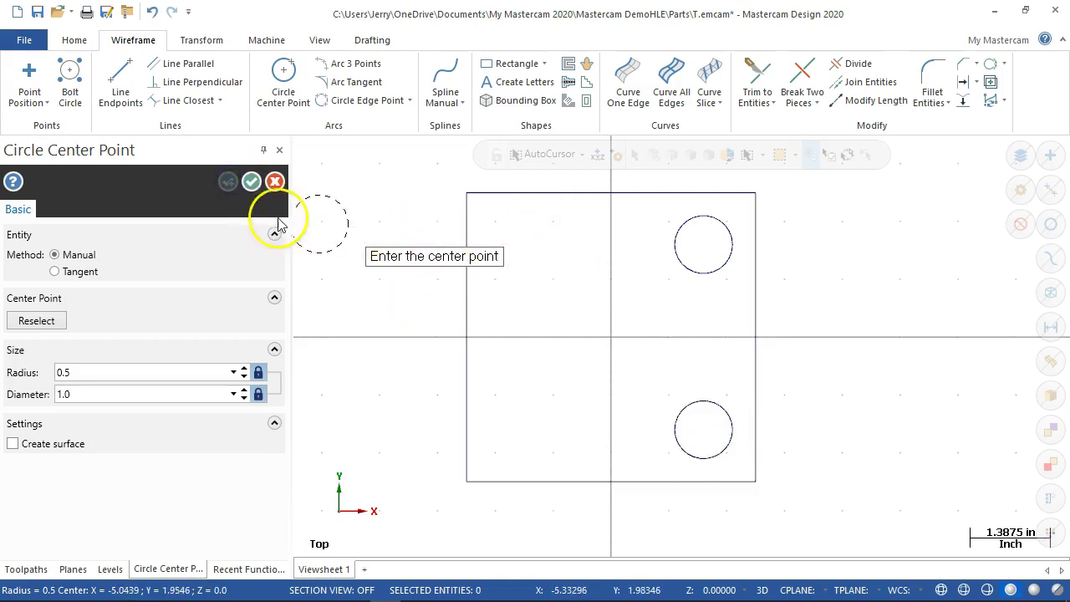
pyautogui.click(260, 184)
# Step: Undo the last circle inside the square and select the stray circle far below the square
pyautogui.rightClick(413, 255)
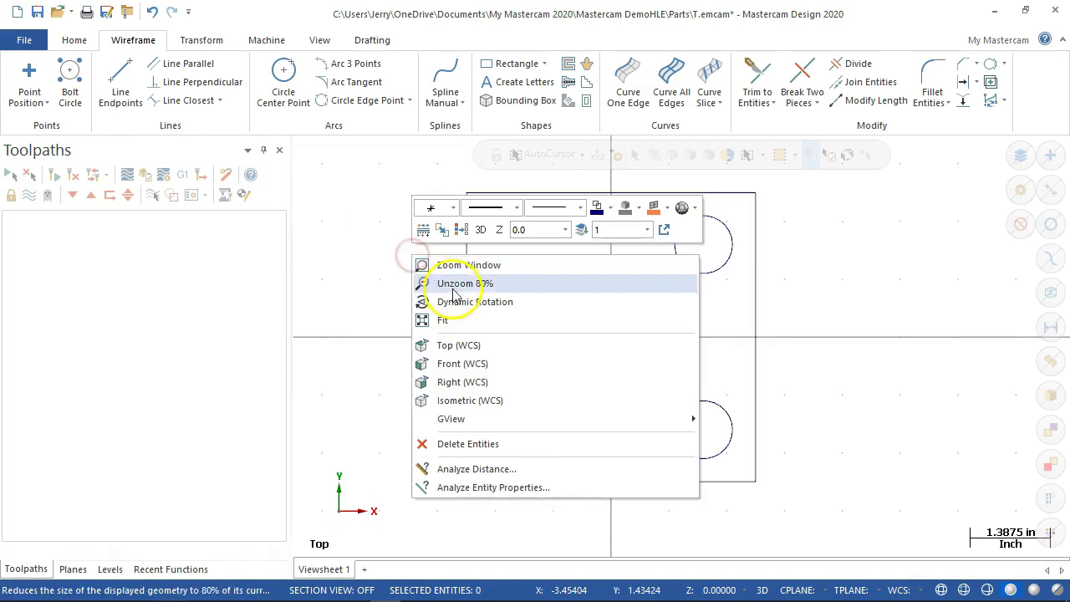
pyautogui.click(451, 303)
pyautogui.rightClick(416, 230)
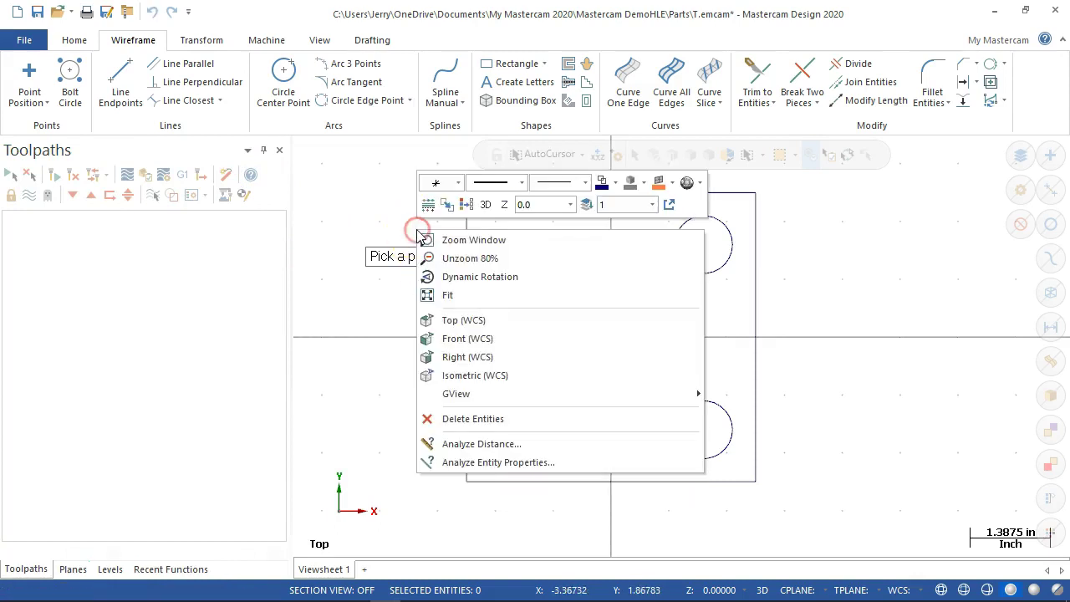
pyautogui.click(451, 295)
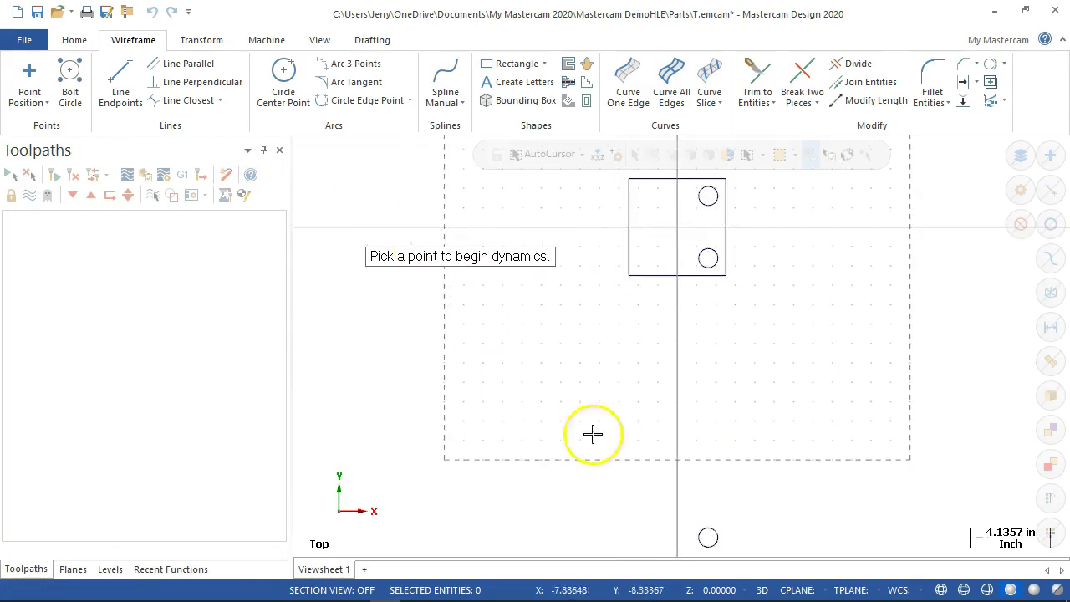
pyautogui.click(723, 542)
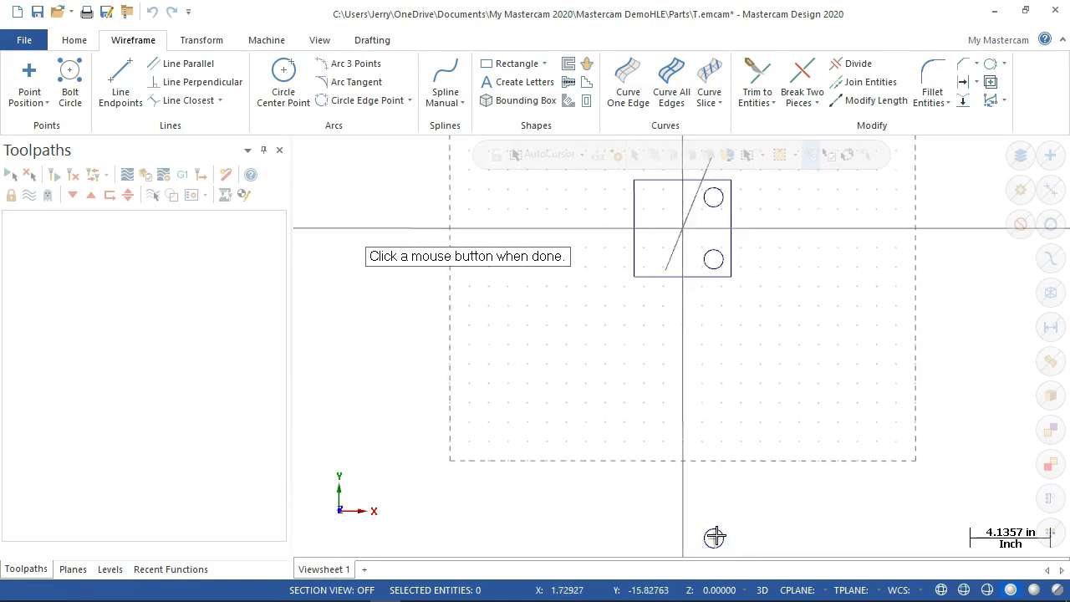
pyautogui.click(713, 536)
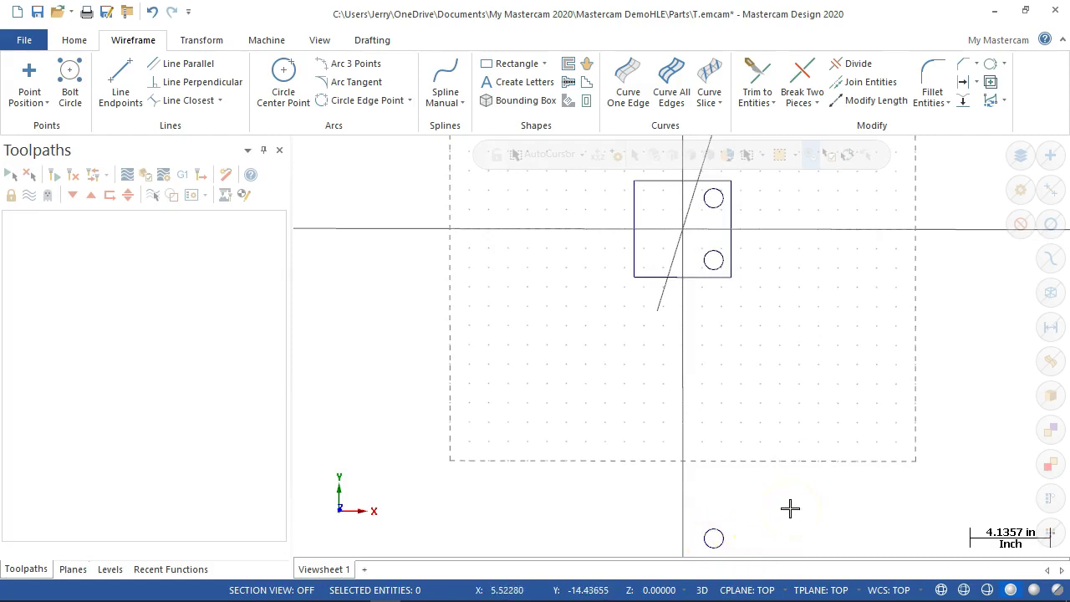
pyautogui.click(815, 469)
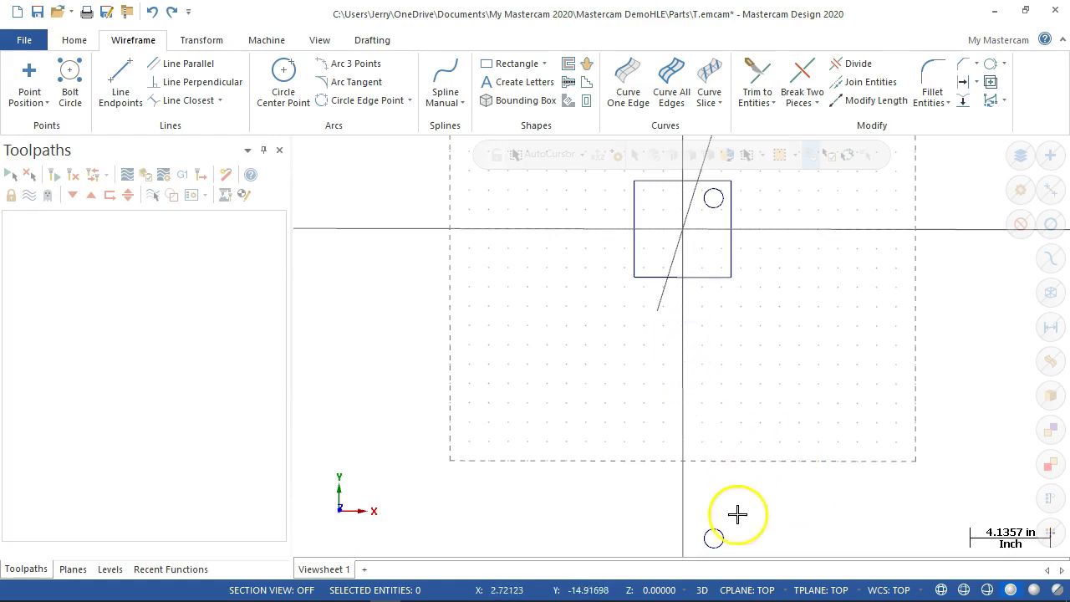
pyautogui.click(724, 539)
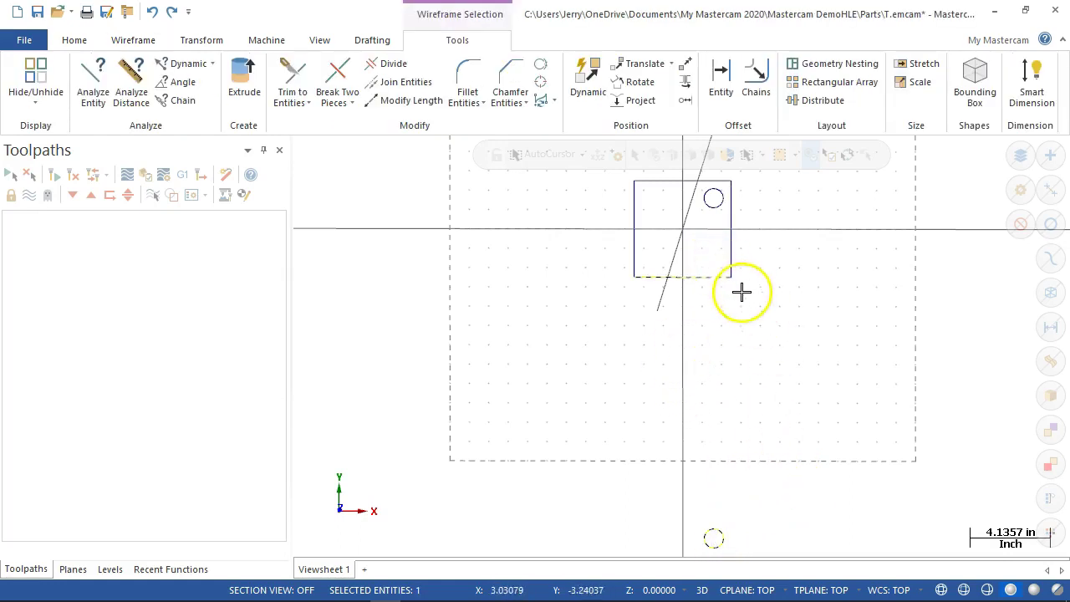
pyautogui.scroll(2, 757, 301)
pyautogui.scroll(-3, 748, 266)
pyautogui.scroll(-4, 748, 266)
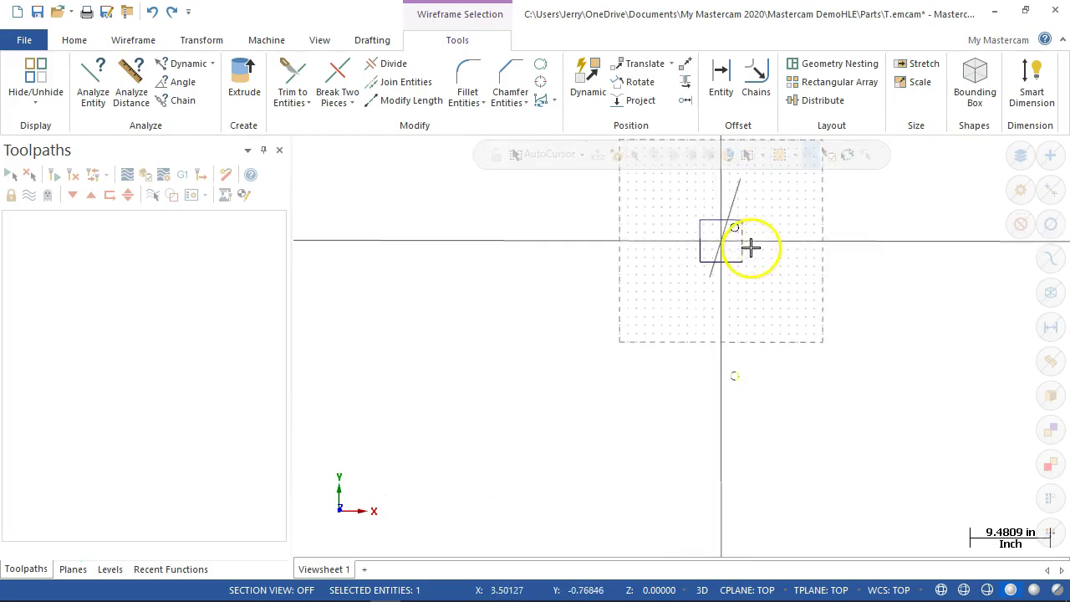
pyautogui.scroll(2, 762, 201)
pyautogui.scroll(1, 745, 454)
pyautogui.scroll(1, 744, 356)
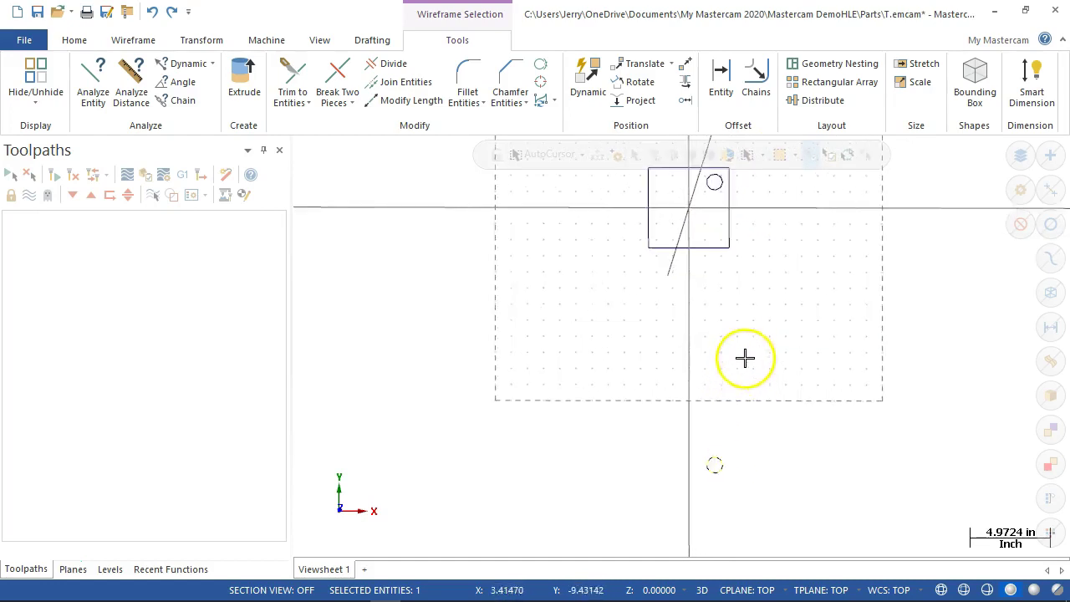
pyautogui.scroll(1, 745, 348)
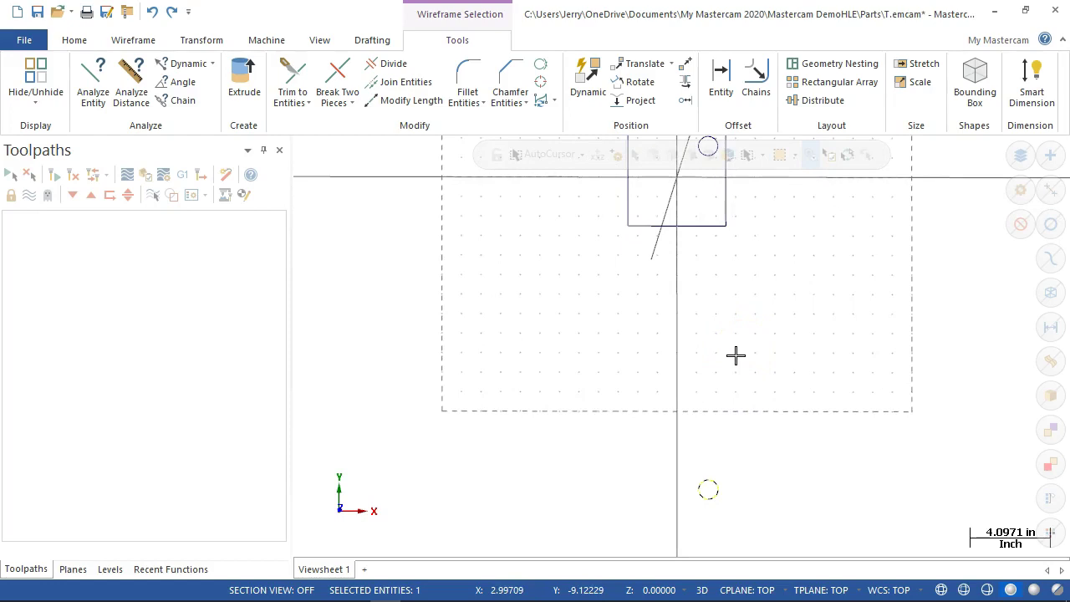
# Step: Analyze the selected stray circle and set its center Y coordinate to -1.6
pyautogui.press('F4')
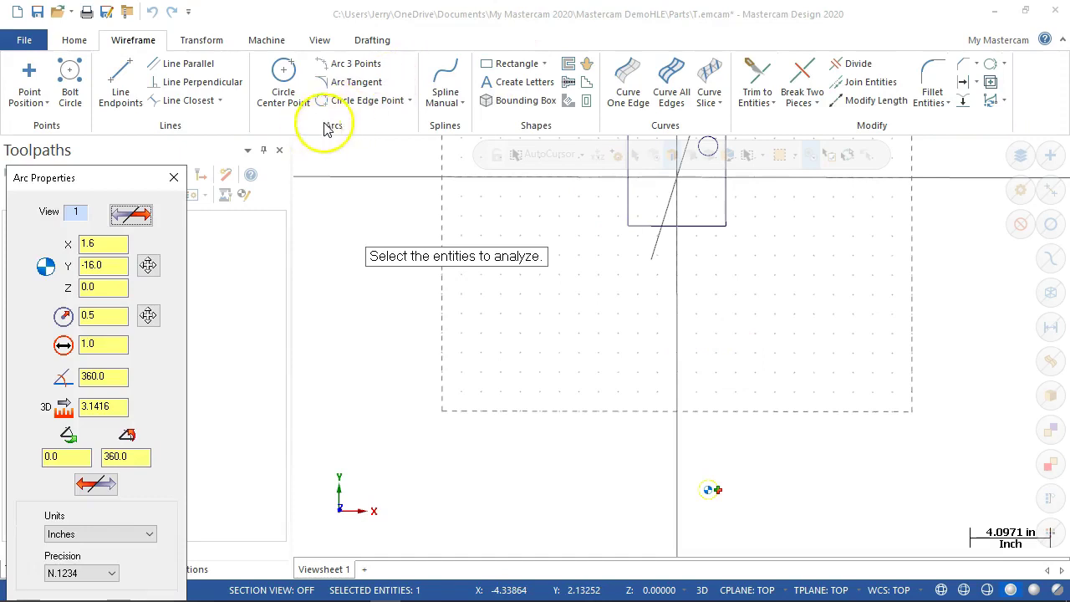
pyautogui.moveTo(113, 178); pyautogui.dragTo(388, 19)
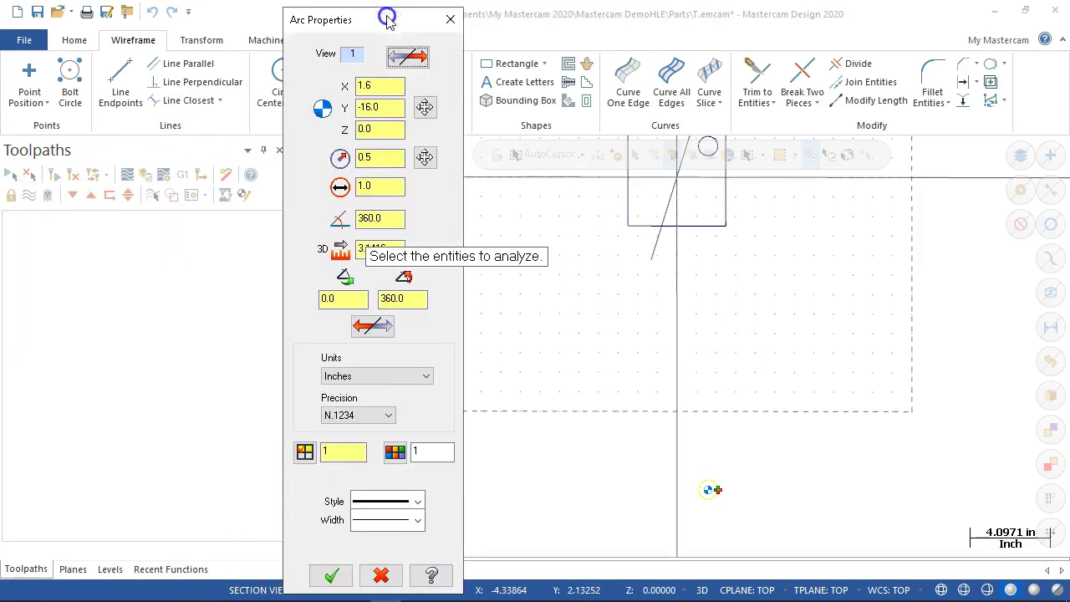
pyautogui.doubleClick(368, 107)
pyautogui.write('-1.')
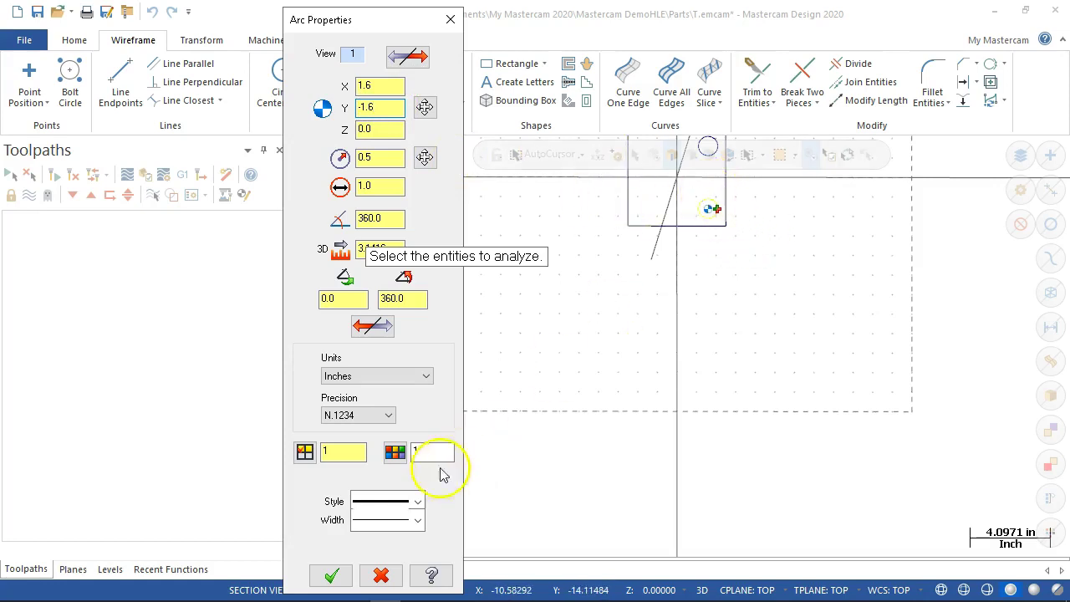
pyautogui.click(332, 575)
# Step: Fit the wireframe in the view, inspect the square and its circles from a tilted angle, and return to the top view
pyautogui.scroll(2, 593, 310)
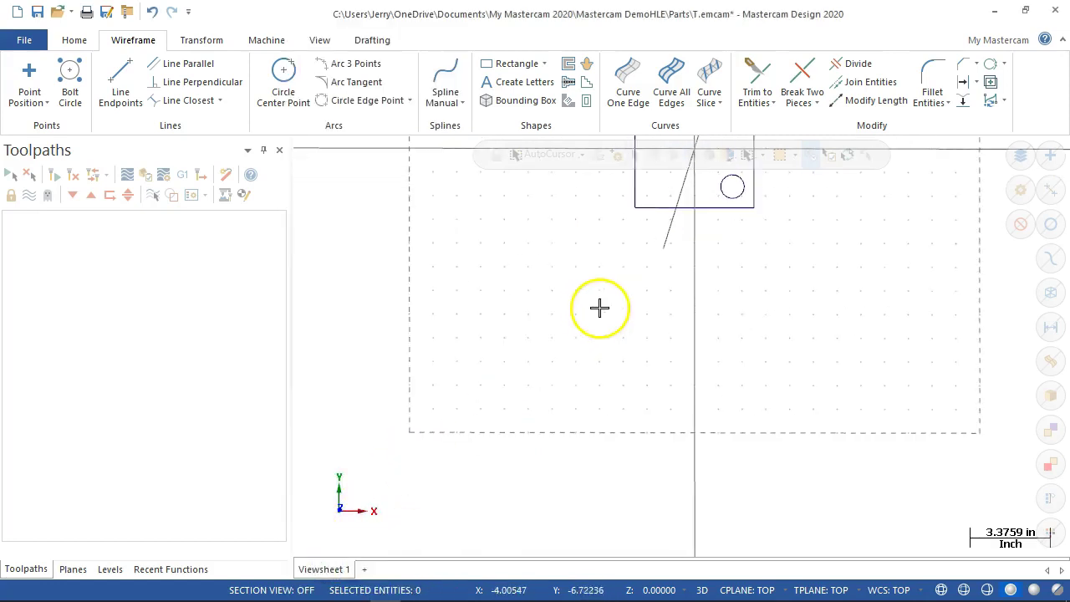
pyautogui.rightClick(616, 308)
pyautogui.click(661, 376)
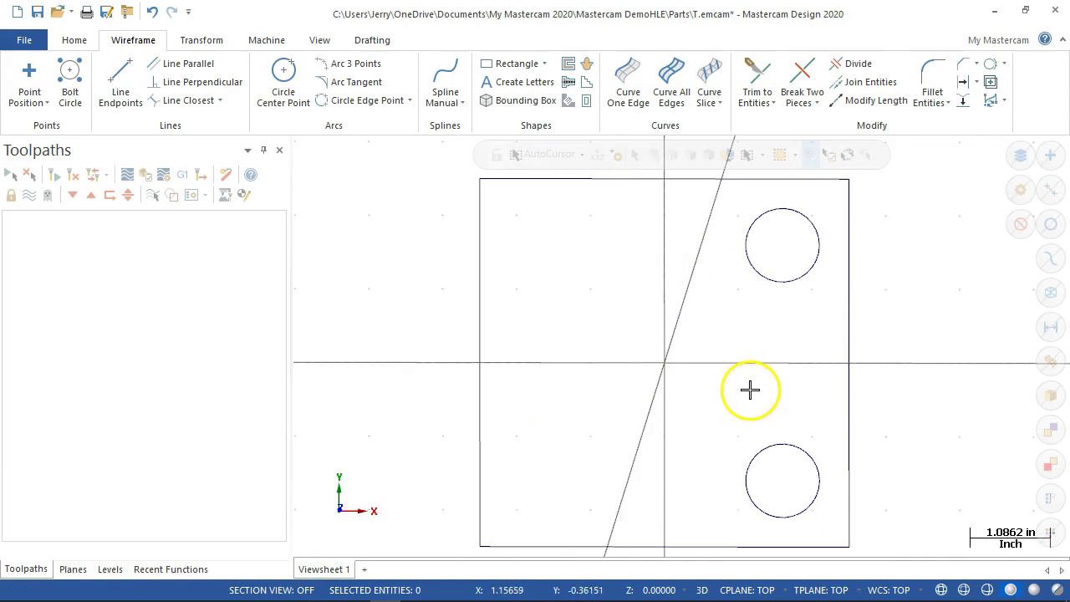
pyautogui.scroll(-3, 748, 385)
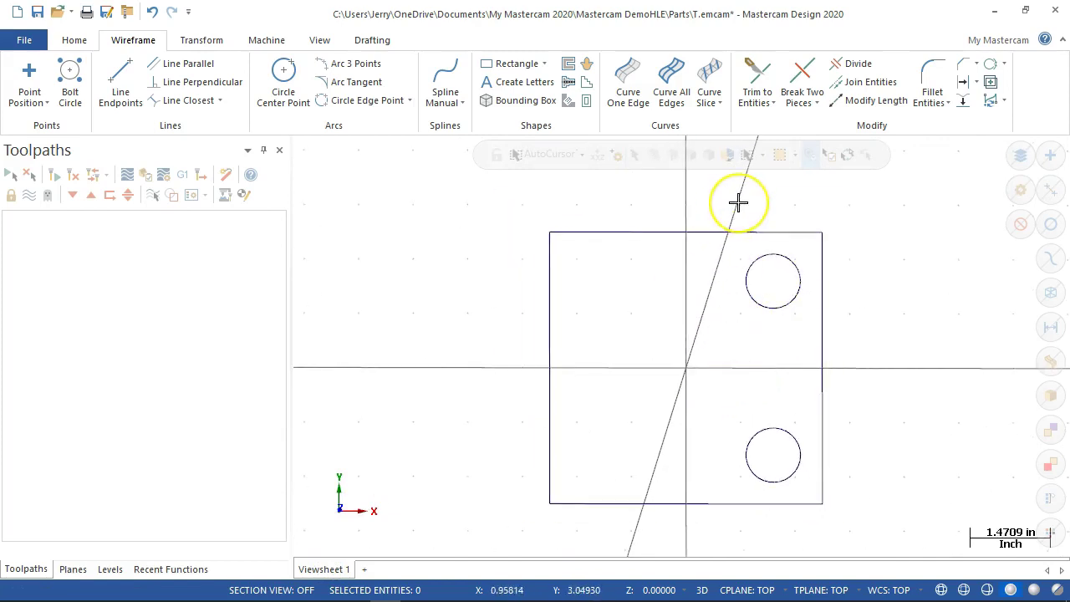
pyautogui.moveTo(729, 360); pyautogui.dragTo(664, 265, button='middle')
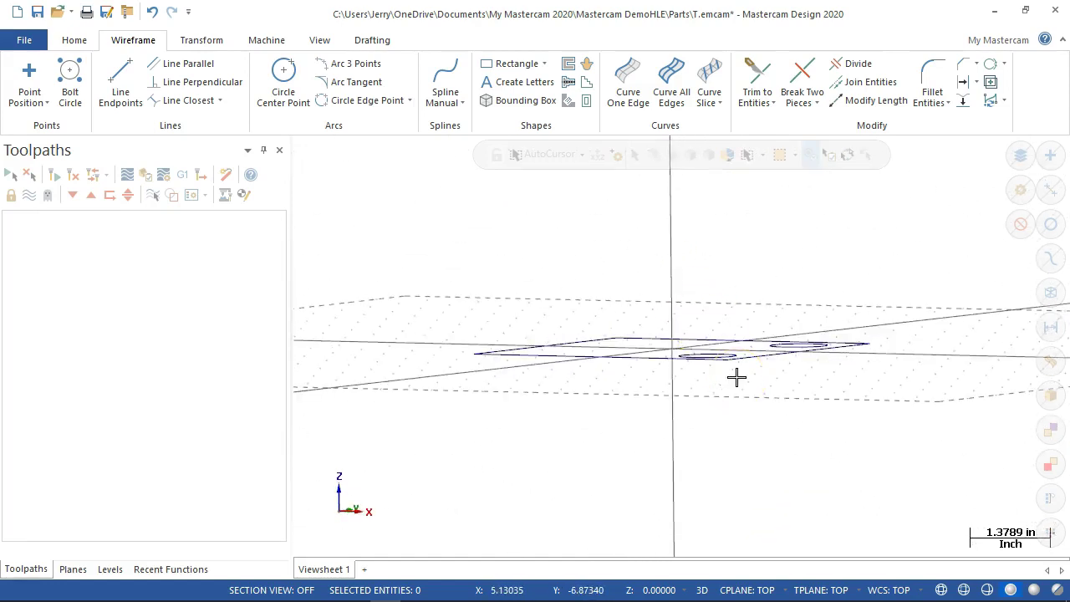
pyautogui.hotkey('alt', '1')
pyautogui.scroll(1, 715, 188)
pyautogui.scroll(-2, 715, 188)
pyautogui.scroll(-2, 577, 337)
pyautogui.scroll(2, 677, 194)
pyautogui.scroll(5, 669, 219)
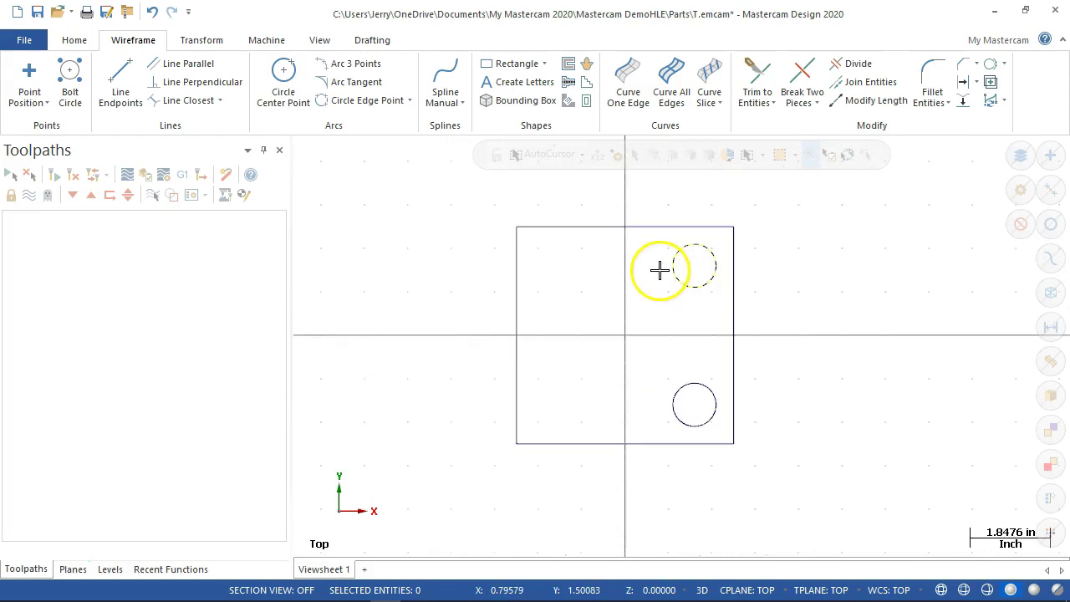
# Step: Mirror both circles as copies about the Y axis with an X offset of 0.0
pyautogui.click(686, 290)
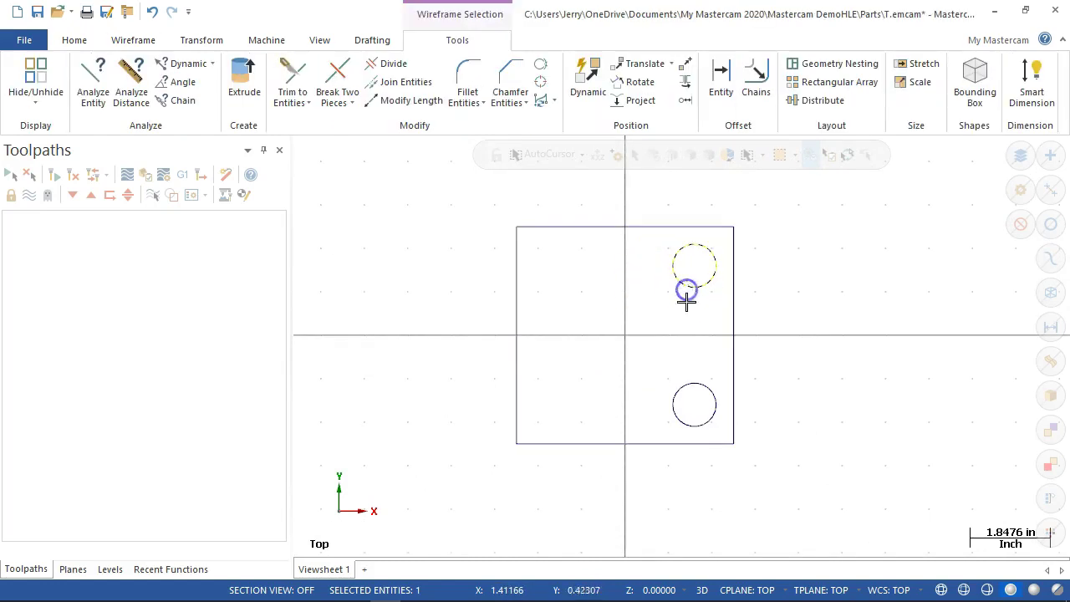
pyautogui.click(707, 384)
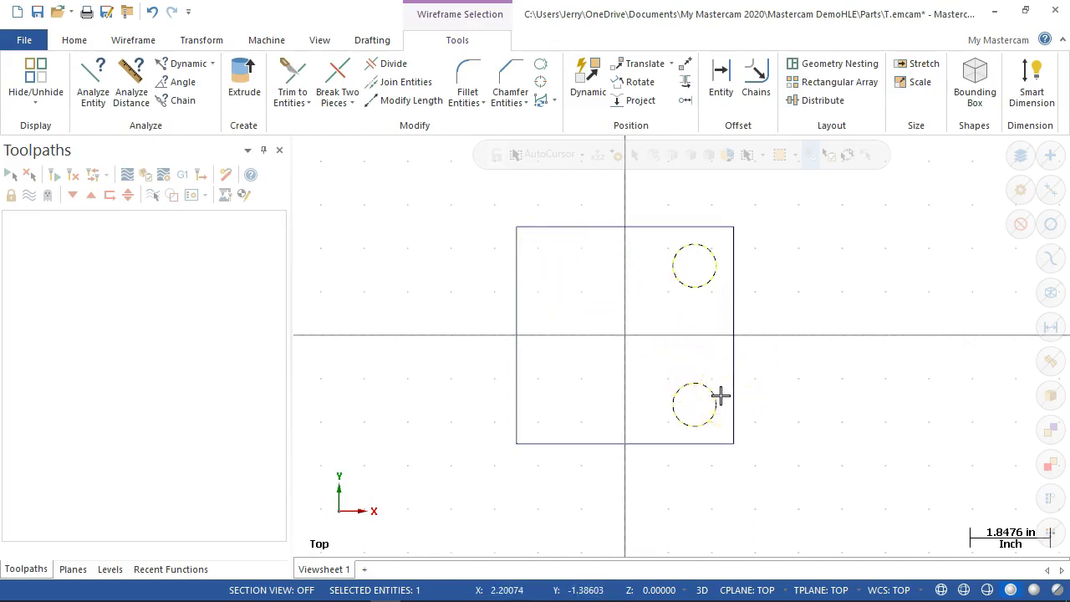
pyautogui.press('alt')
pyautogui.press('alt')
pyautogui.click(703, 384)
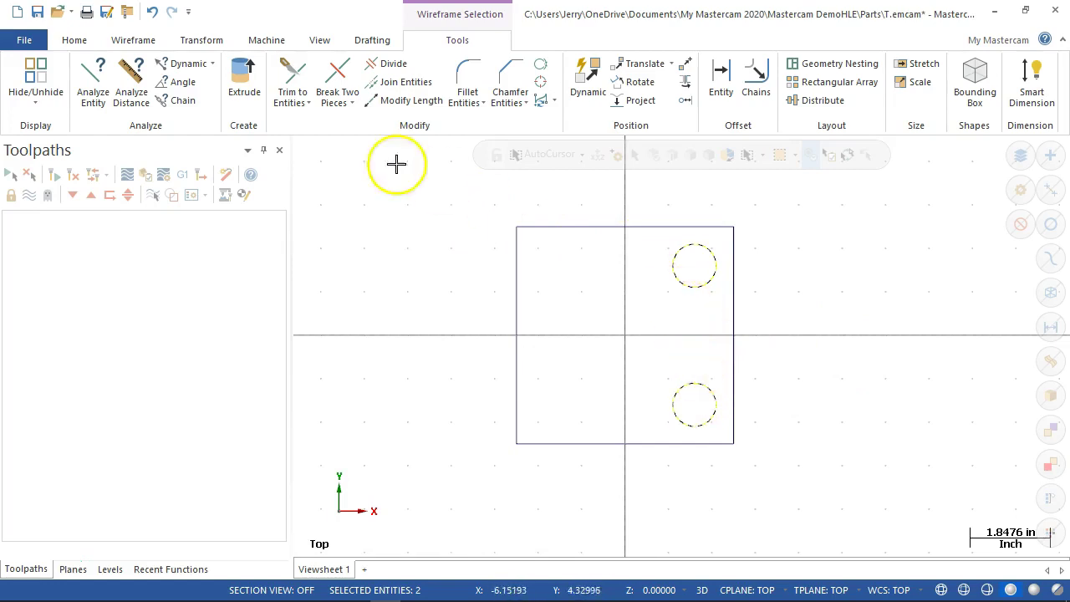
pyautogui.click(191, 46)
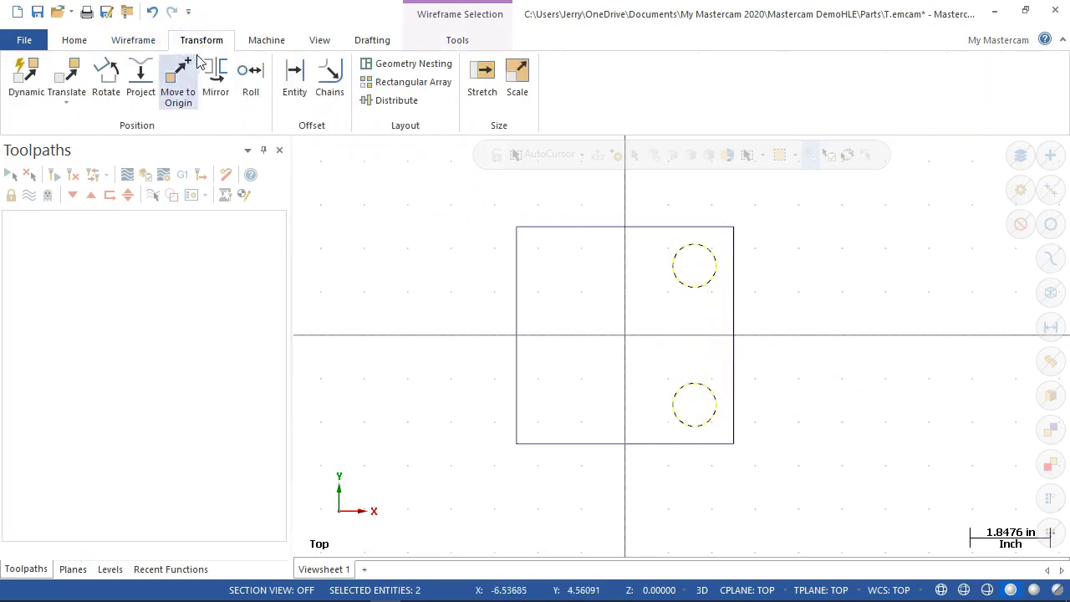
pyautogui.click(216, 88)
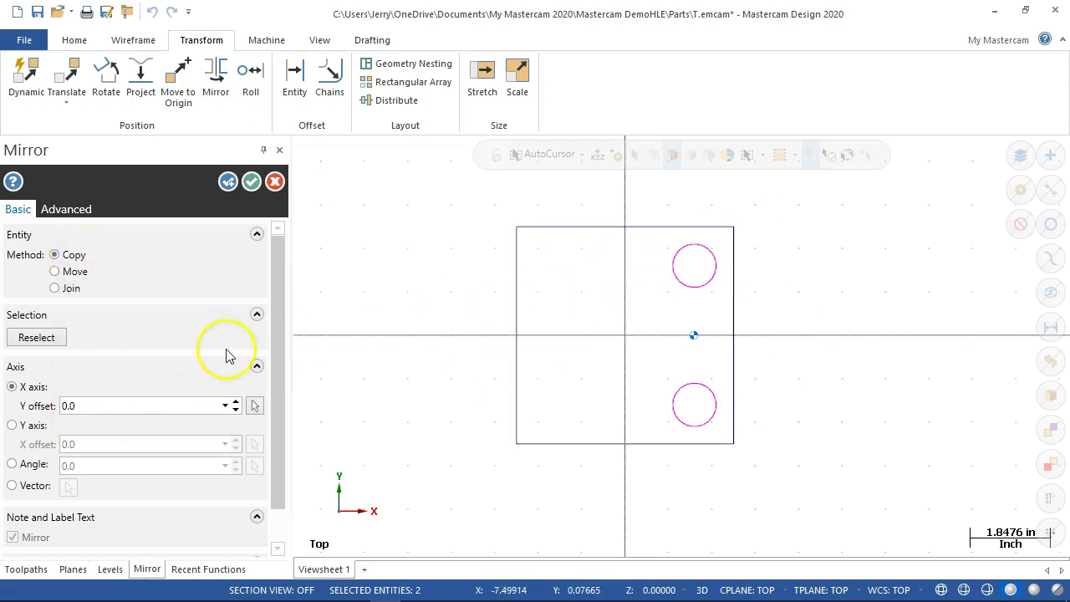
pyautogui.scroll(-1, 147, 361)
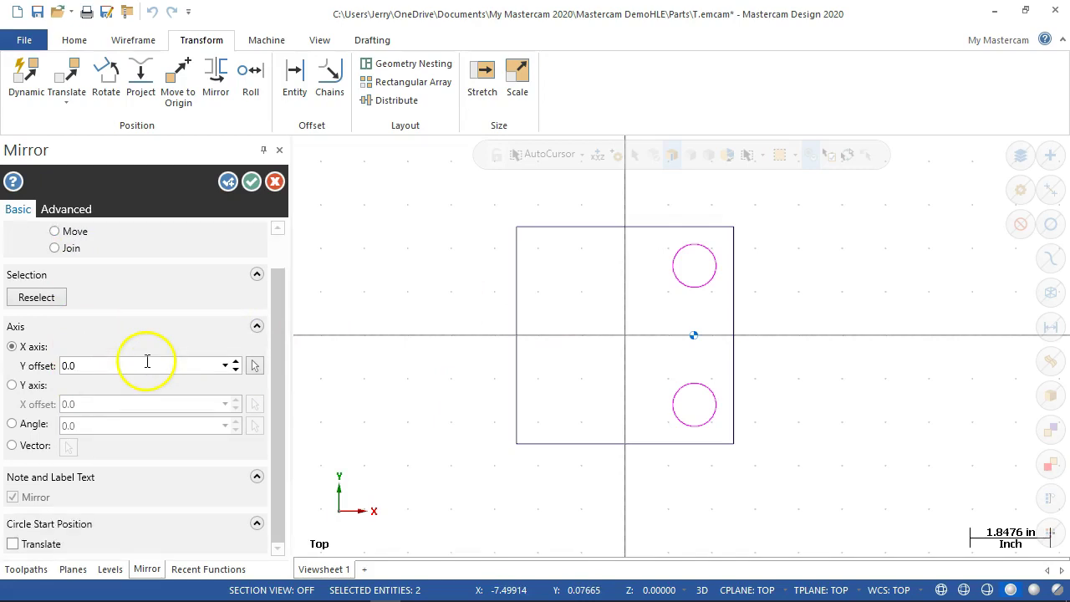
pyautogui.click(13, 387)
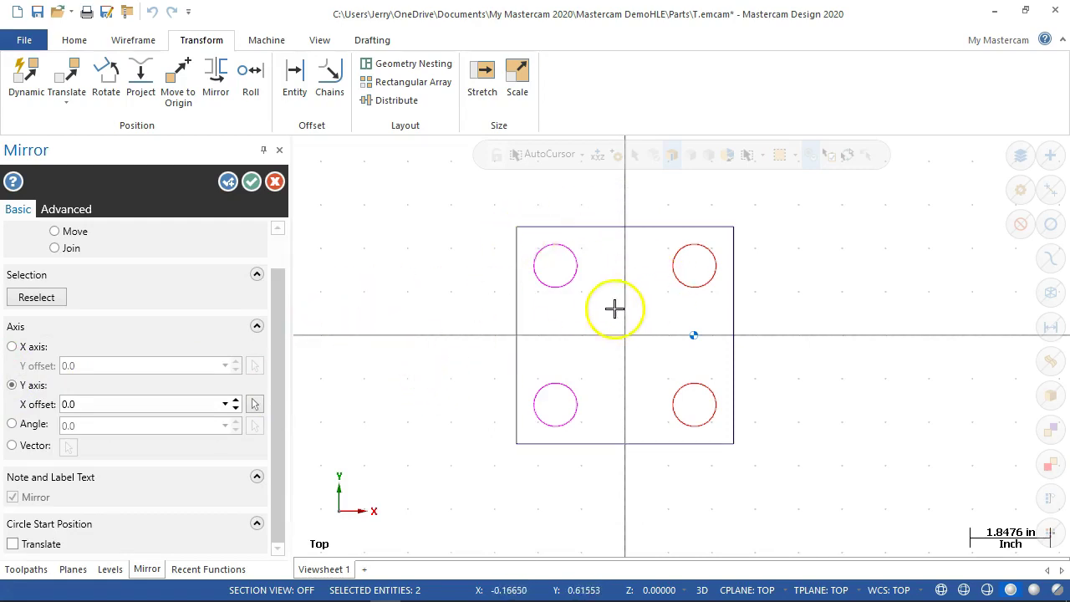
pyautogui.click(12, 347)
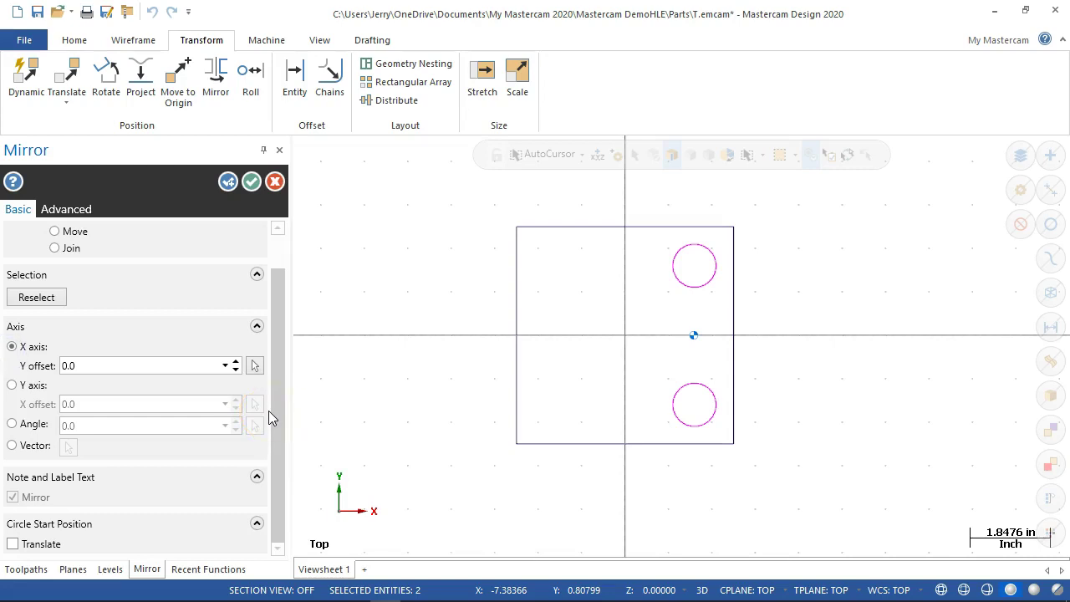
pyautogui.click(13, 384)
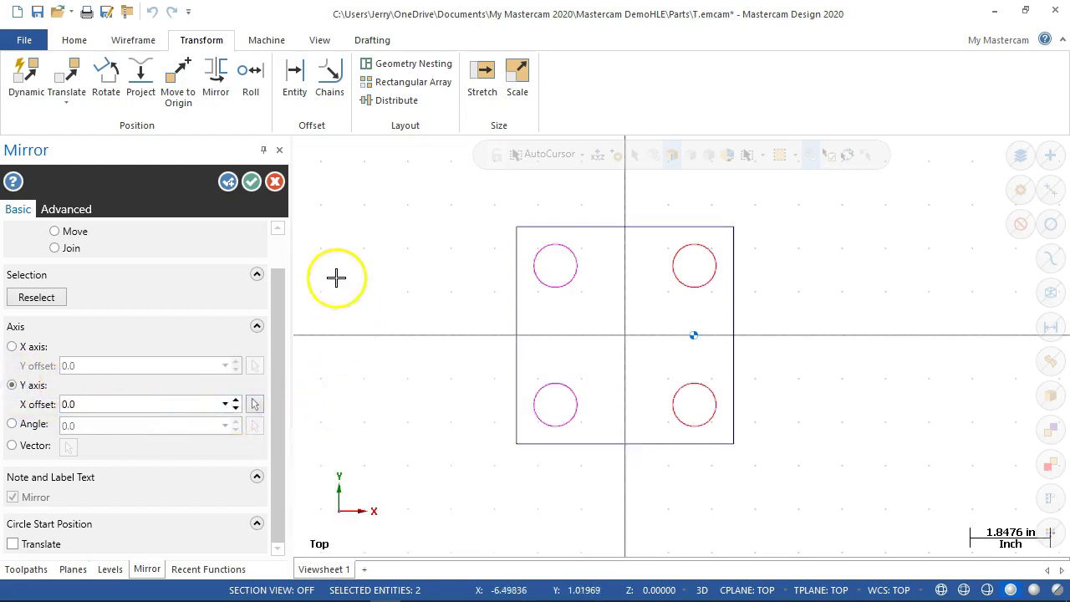
pyautogui.click(251, 182)
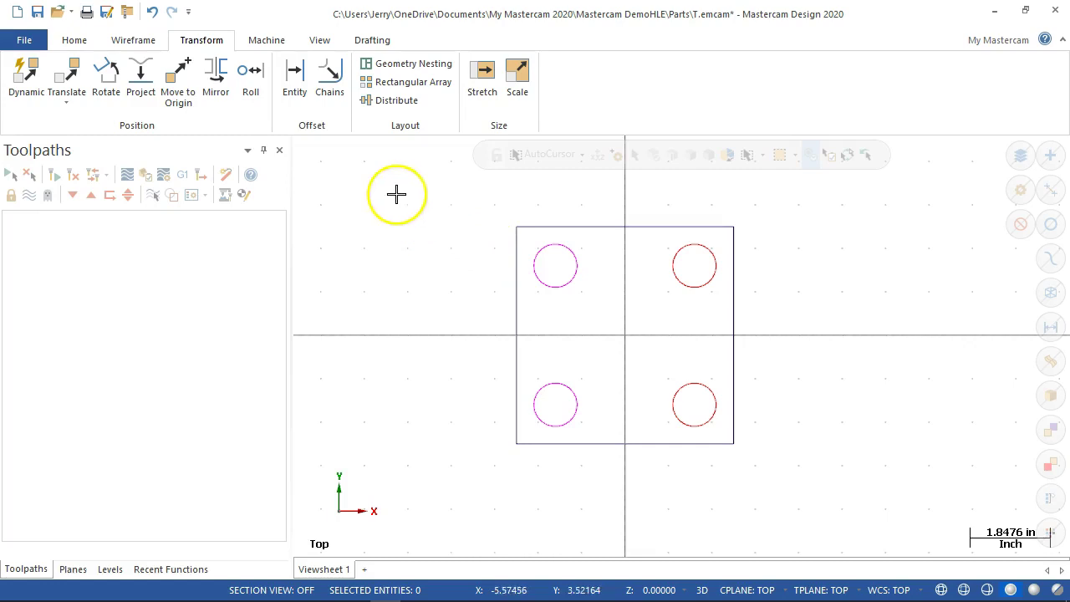
# Step: Clear the group and result colors from the mirrored circles and their originals
pyautogui.click(77, 41)
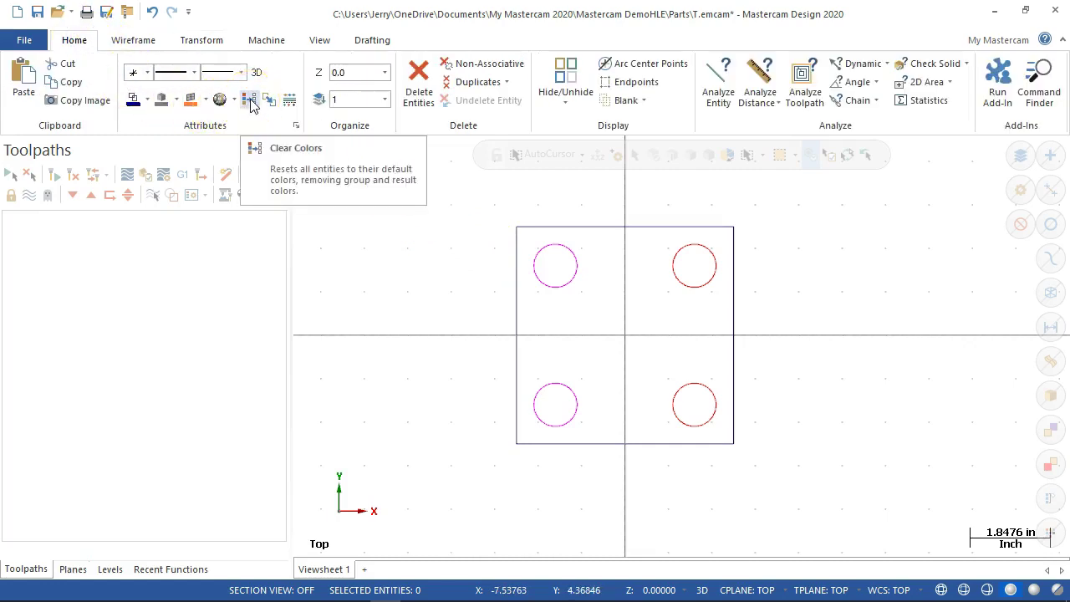
pyautogui.rightClick(366, 233)
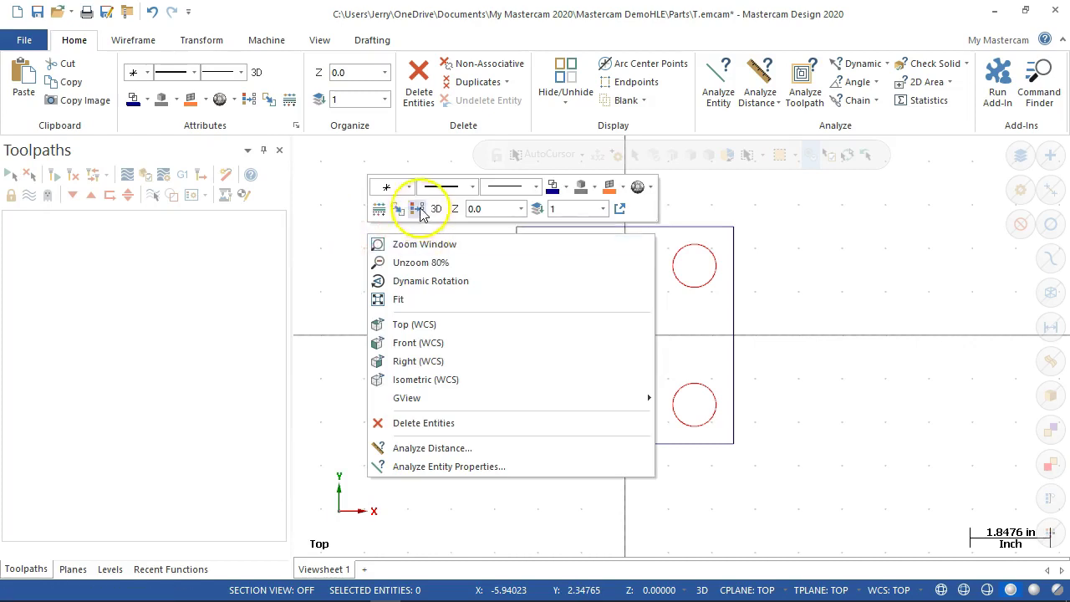
pyautogui.click(419, 211)
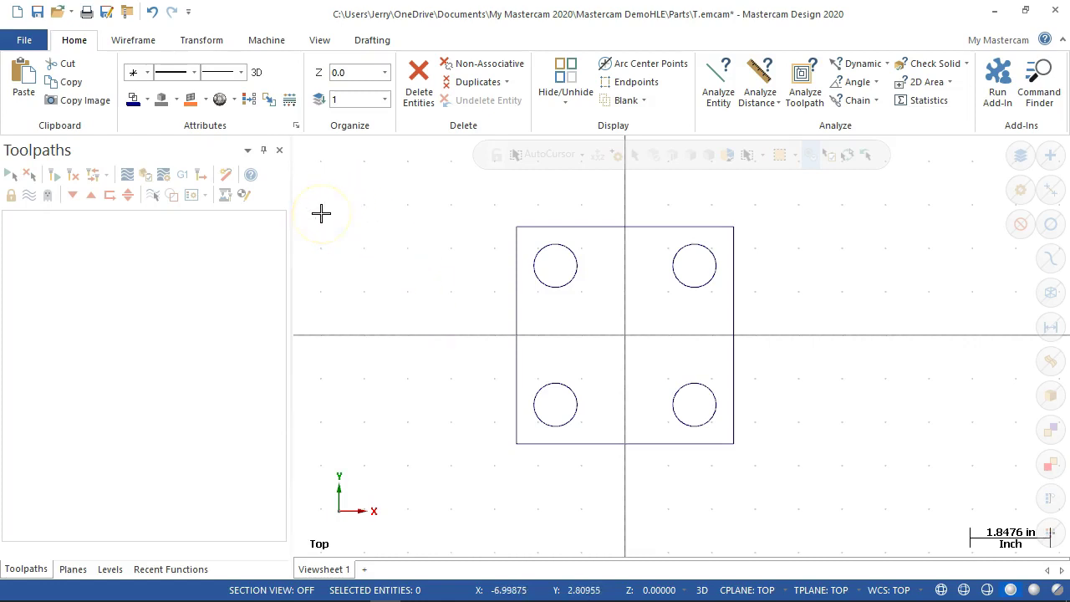
pyautogui.click(142, 44)
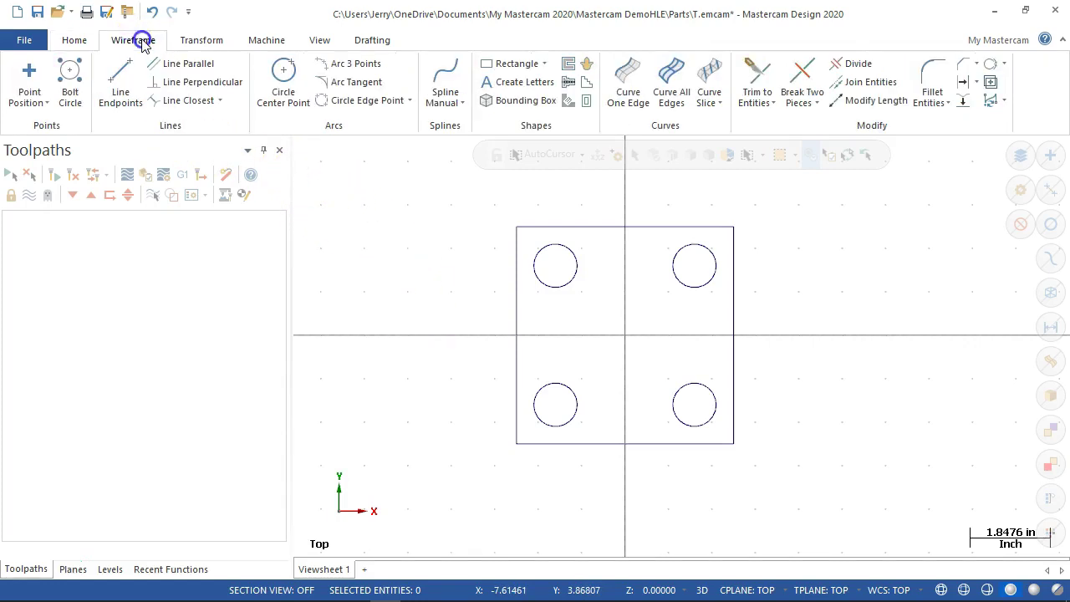
pyautogui.click(283, 82)
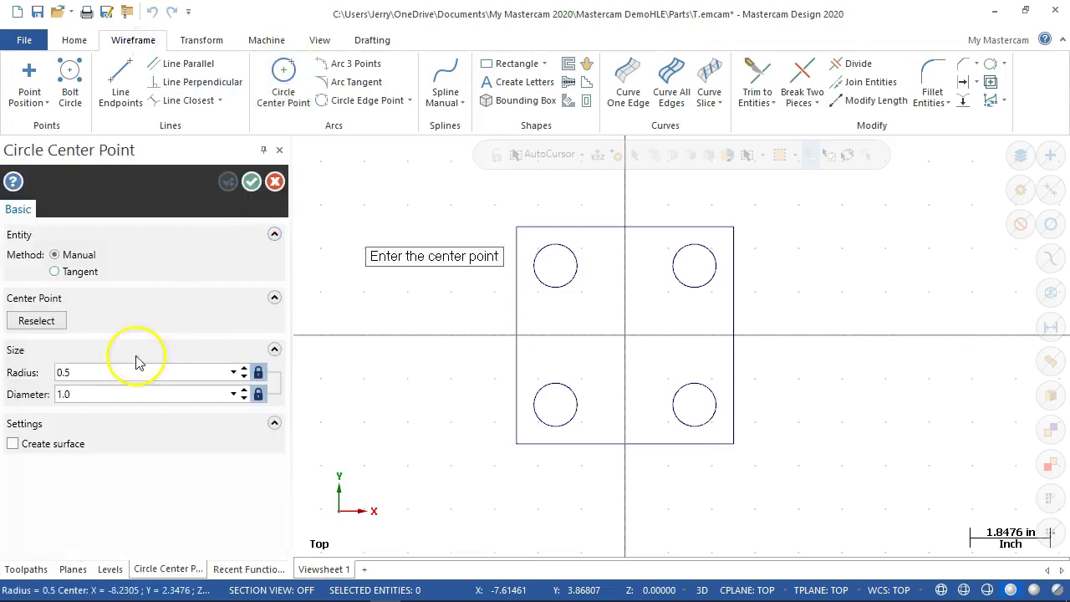
pyautogui.click(137, 391)
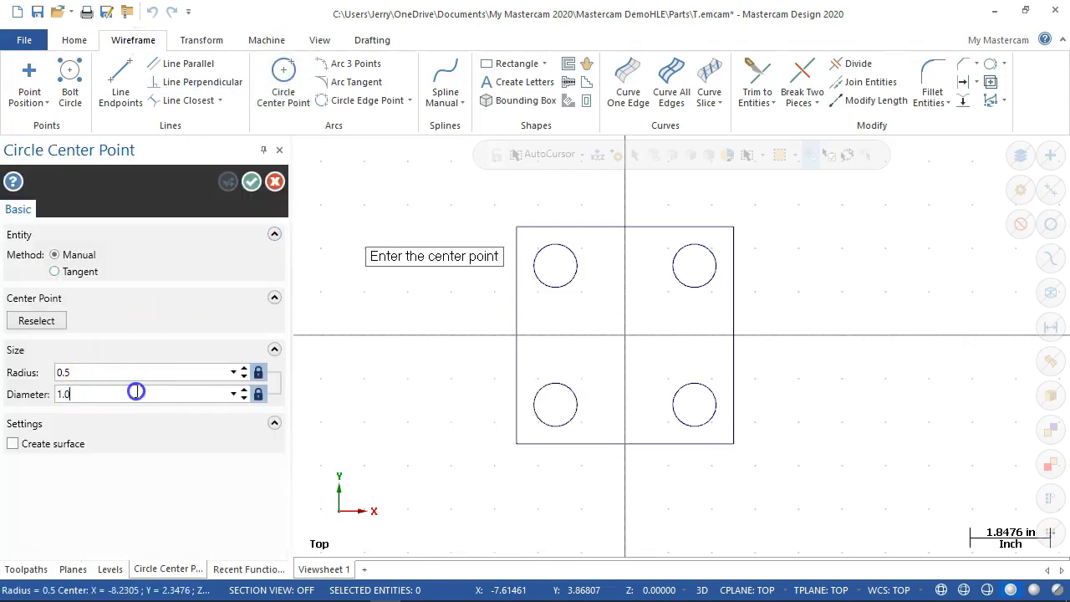
pyautogui.click(60, 392)
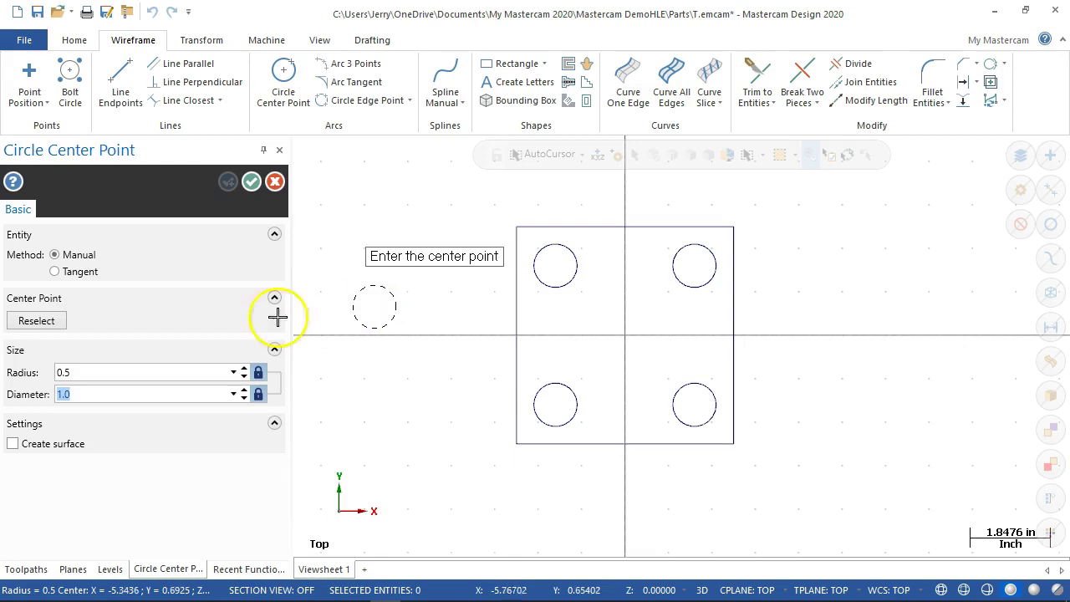
pyautogui.write('1')
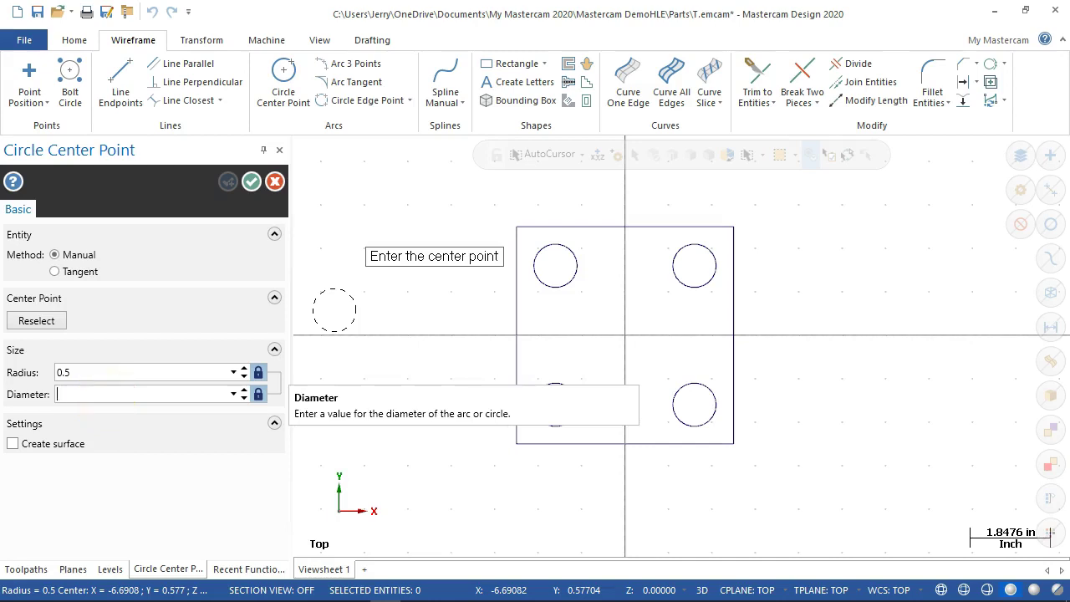
pyautogui.press('Escape')
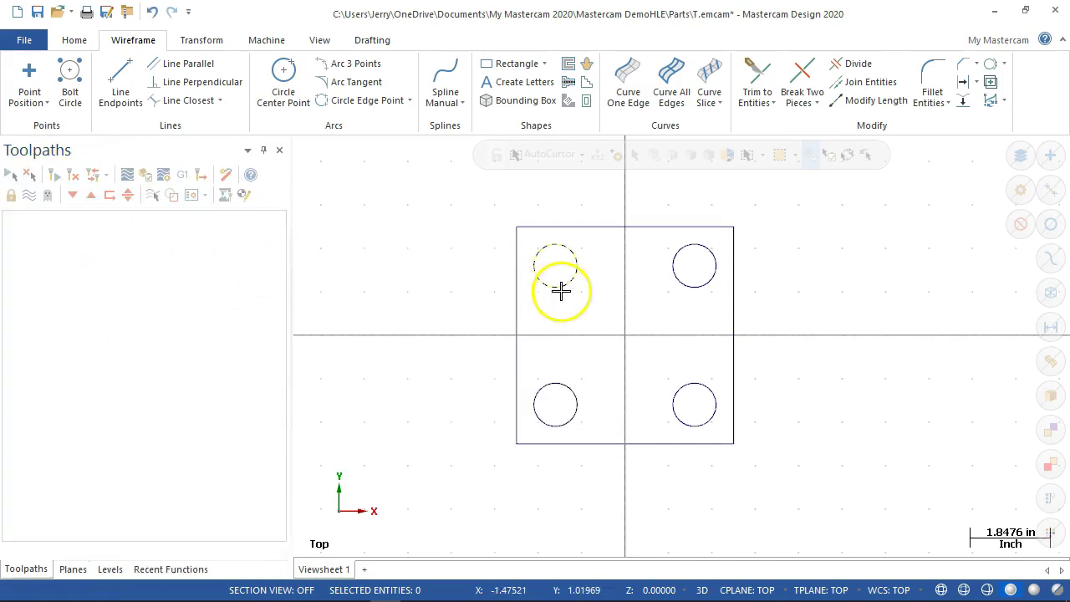
# Step: Try to set the diameter of all four hole circles to 0.5 in through their arc properties
pyautogui.click(560, 290)
pyautogui.click(706, 291)
pyautogui.click(708, 383)
pyautogui.click(580, 394)
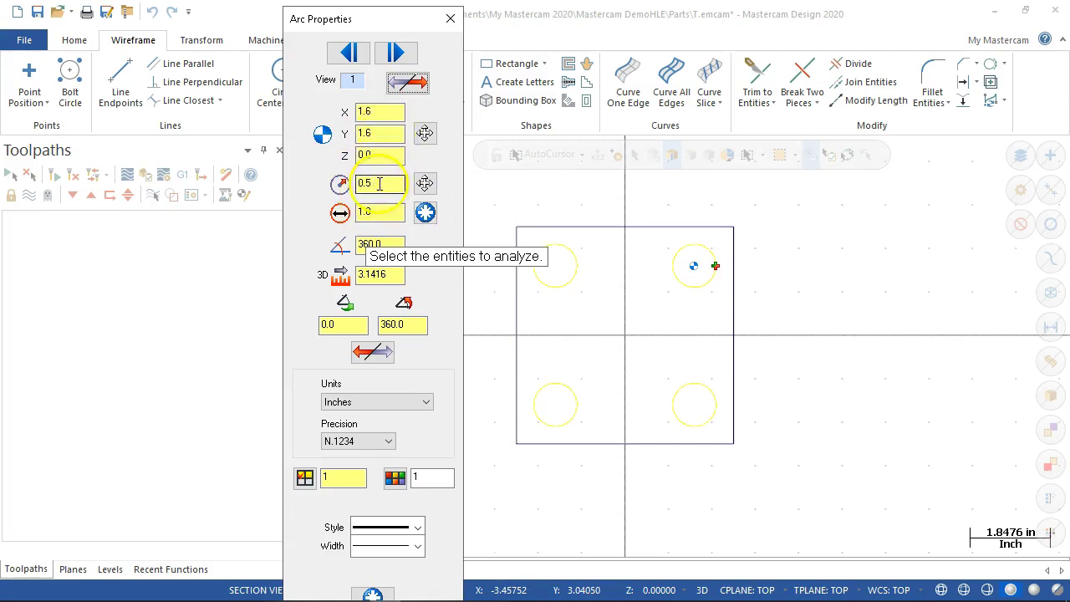
pyautogui.click(378, 211)
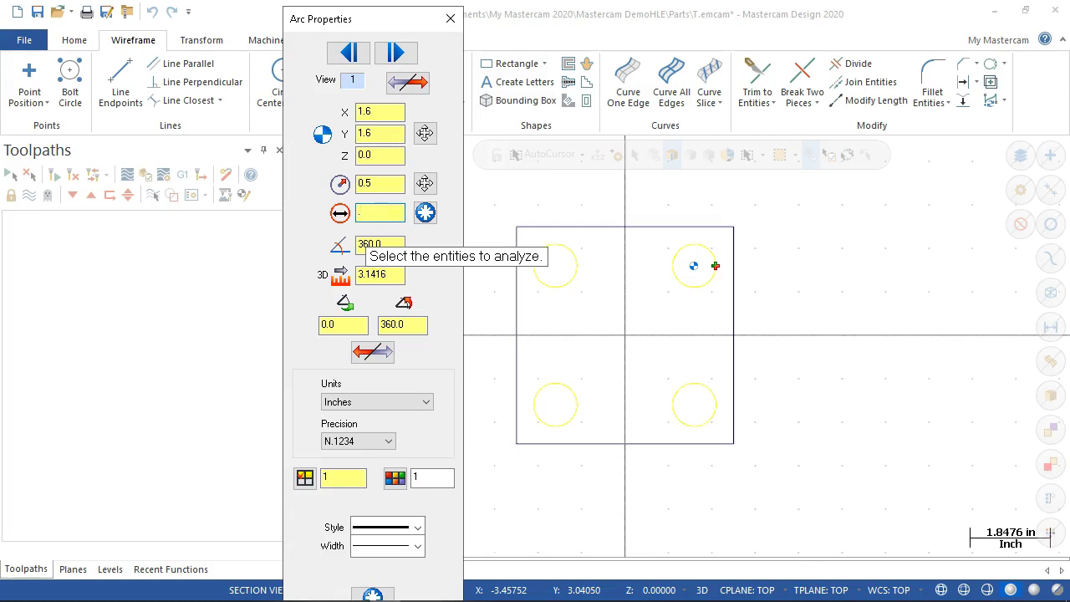
pyautogui.press('Return')
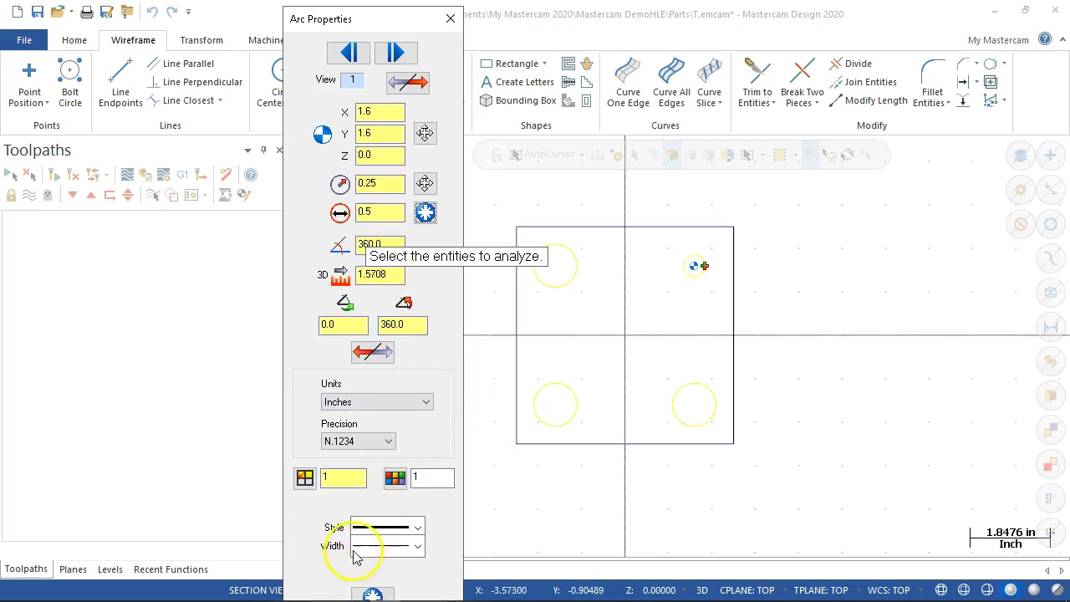
pyautogui.moveTo(318, 19); pyautogui.dragTo(291, 13)
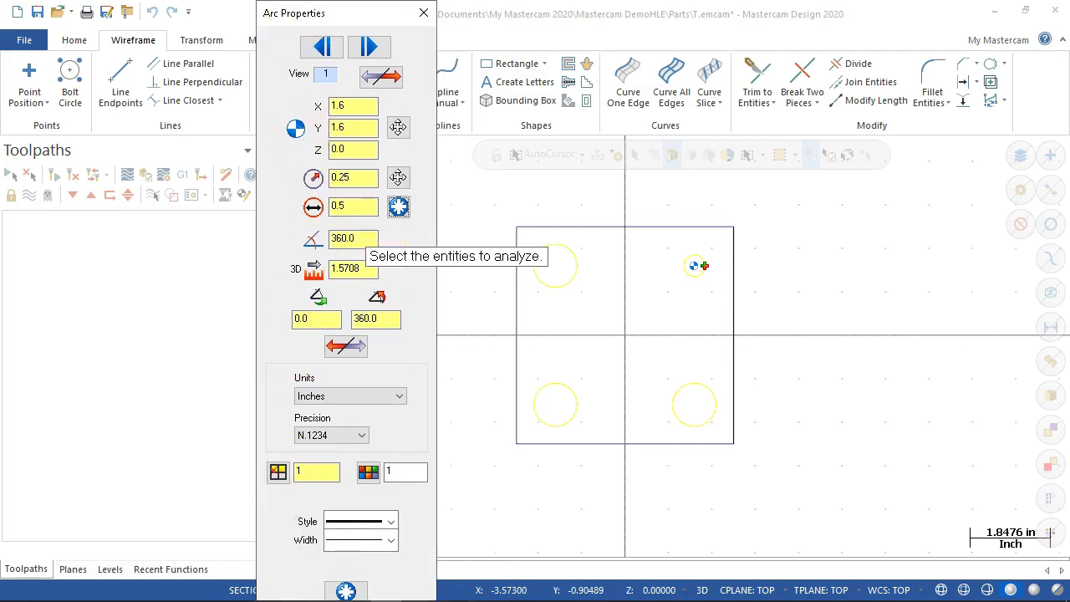
pyautogui.moveTo(283, 540); pyautogui.dragTo(285, 483)
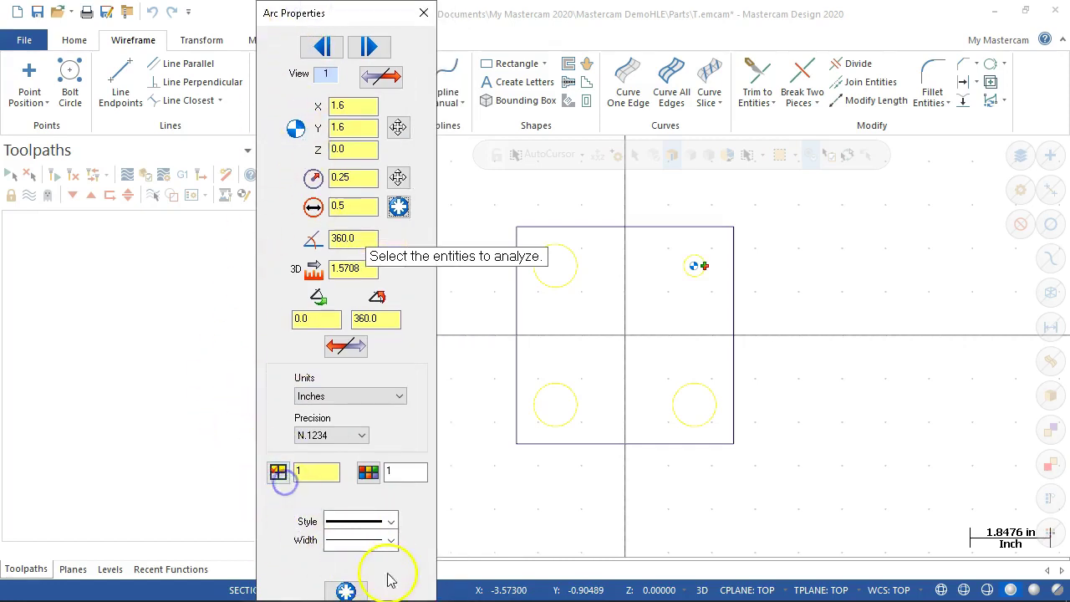
pyautogui.press('Return')
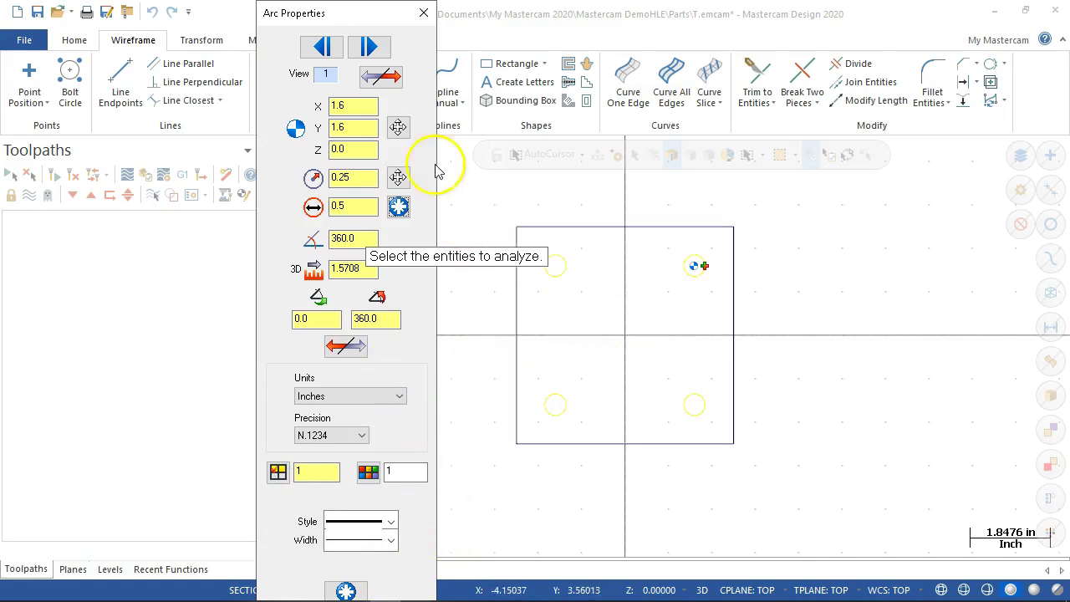
pyautogui.click(424, 12)
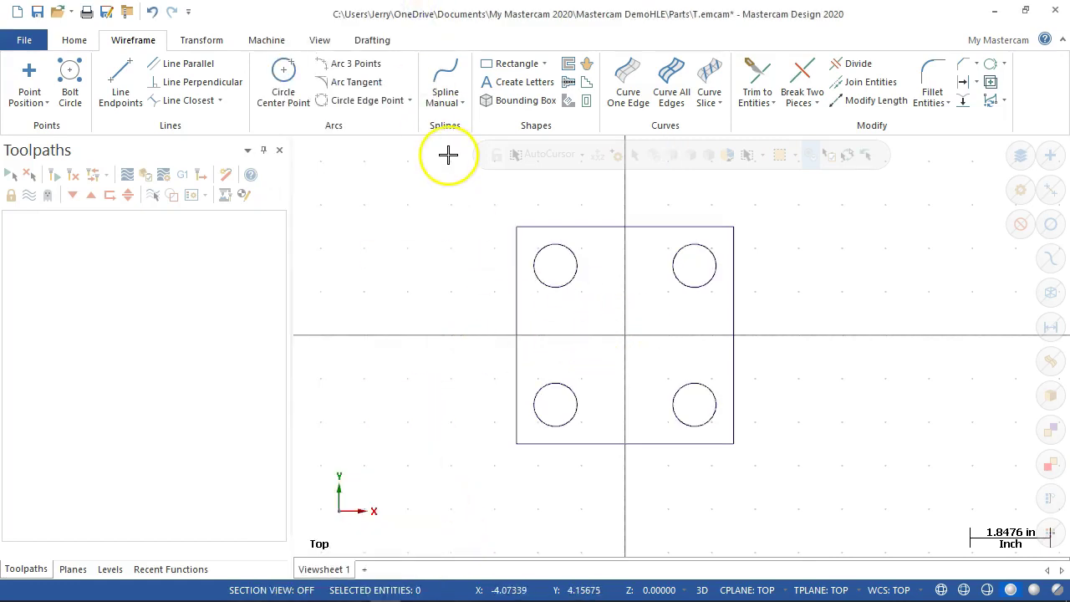
# Step: Select all four hole circles again and try to apply a shared 0.5 in diameter in their arc properties
pyautogui.click(687, 287)
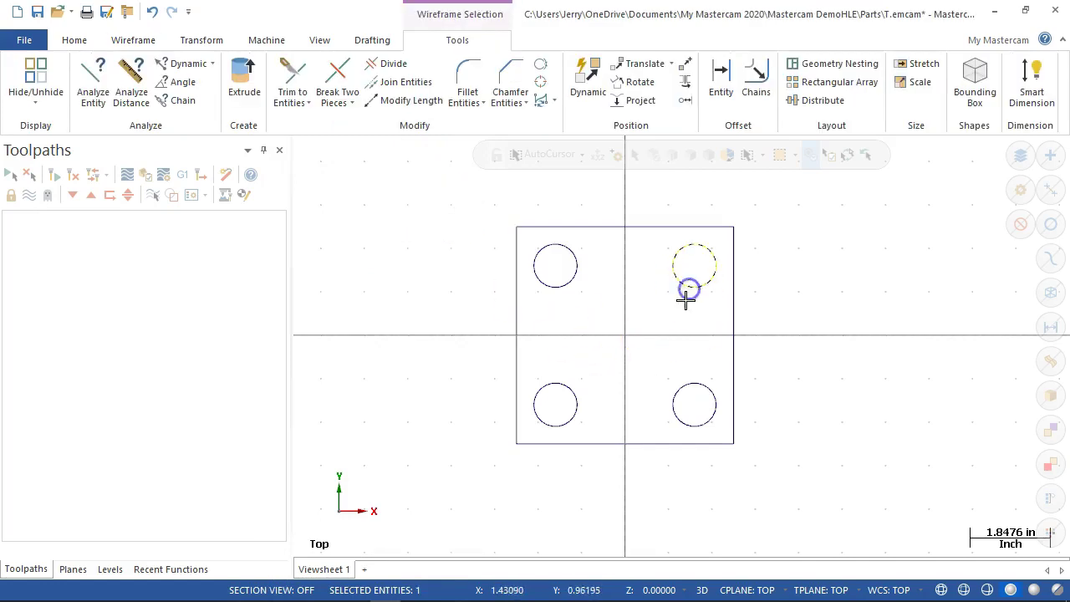
pyautogui.click(692, 384)
pyautogui.click(574, 387)
pyautogui.click(553, 288)
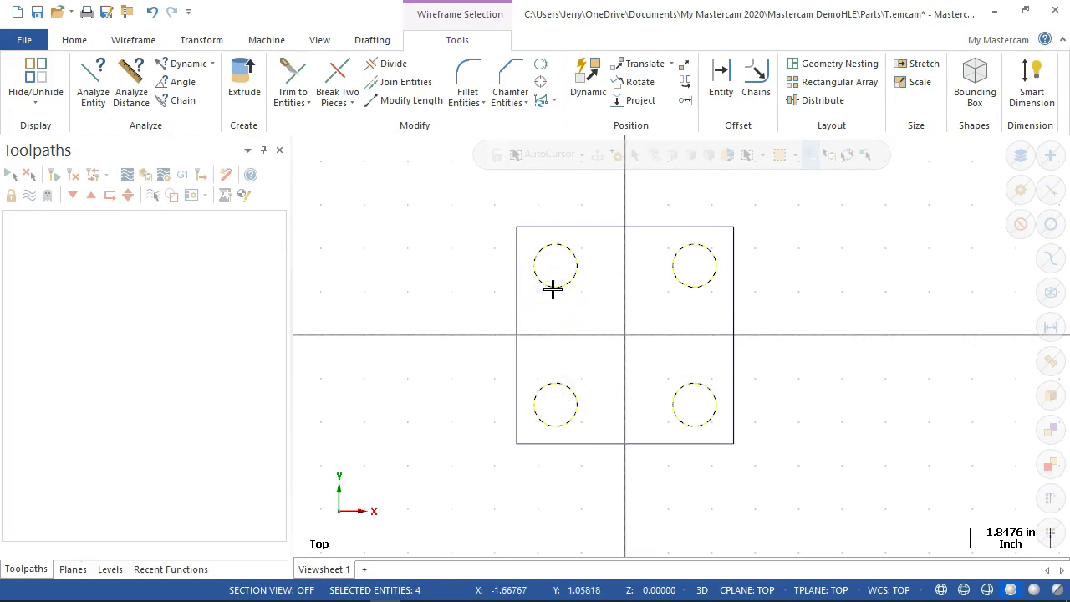
pyautogui.press('F4')
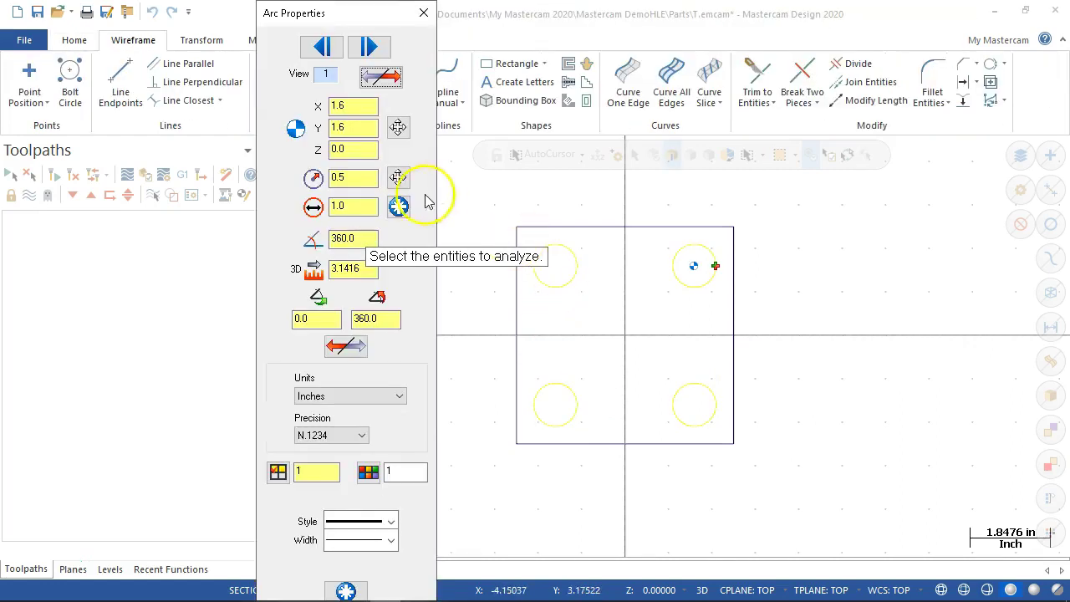
pyautogui.write('.5')
pyautogui.press('Return')
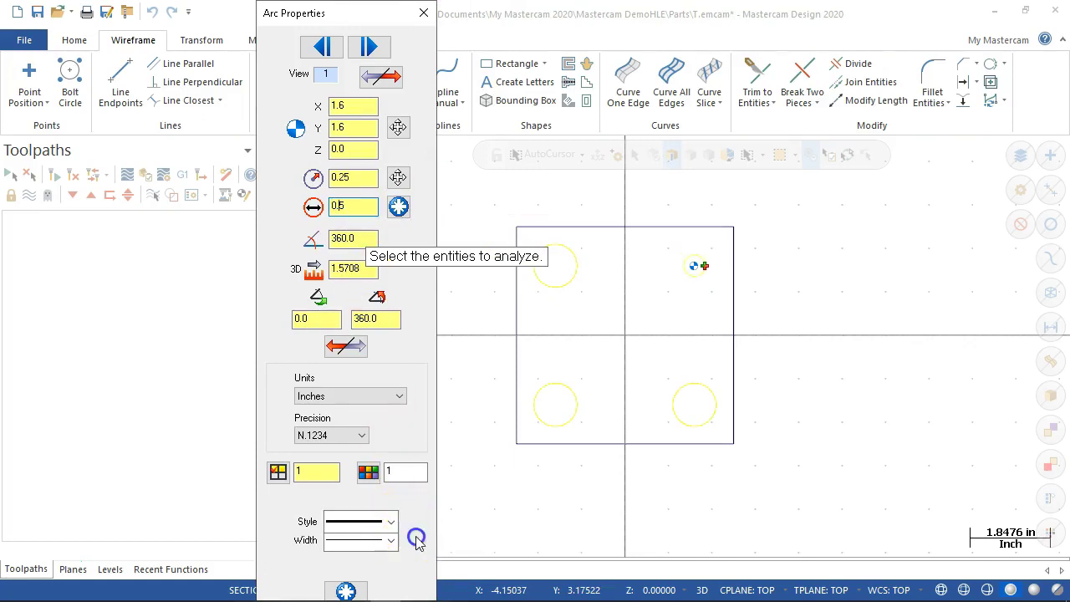
pyautogui.click(347, 591)
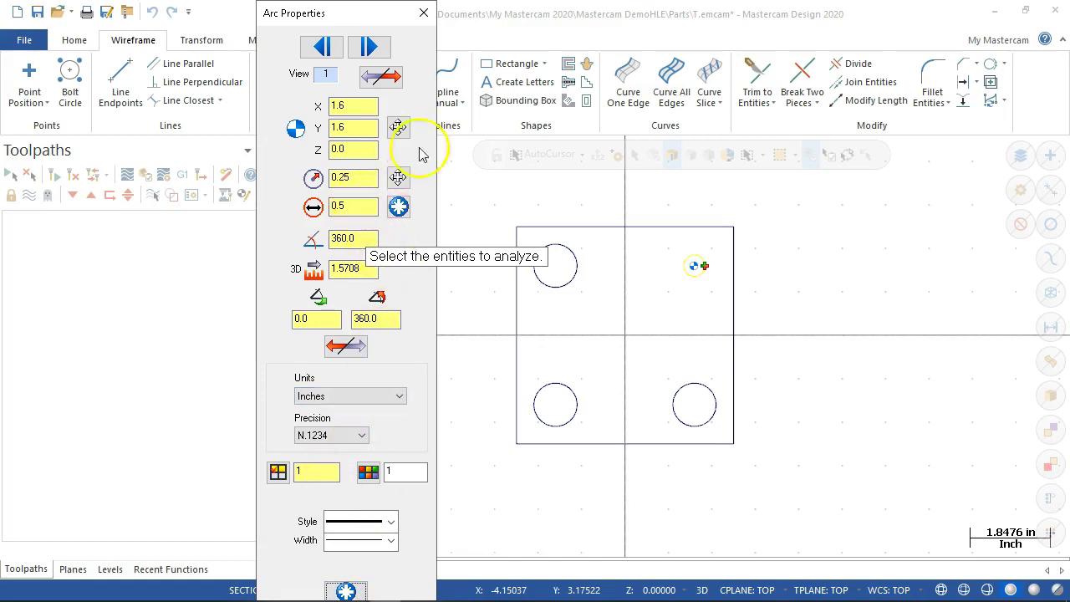
pyautogui.click(424, 11)
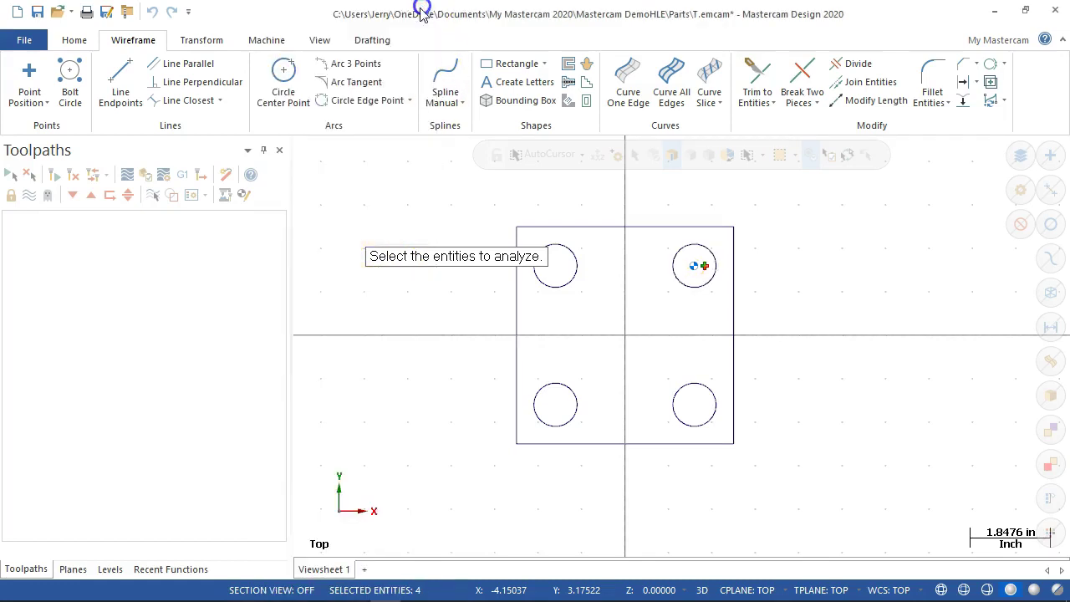
# Step: Analyze the entity properties of the four reselected hole circles and try once more to set their diameter to 0.5 in
pyautogui.click(572, 280)
pyautogui.click(698, 383)
pyautogui.click(579, 393)
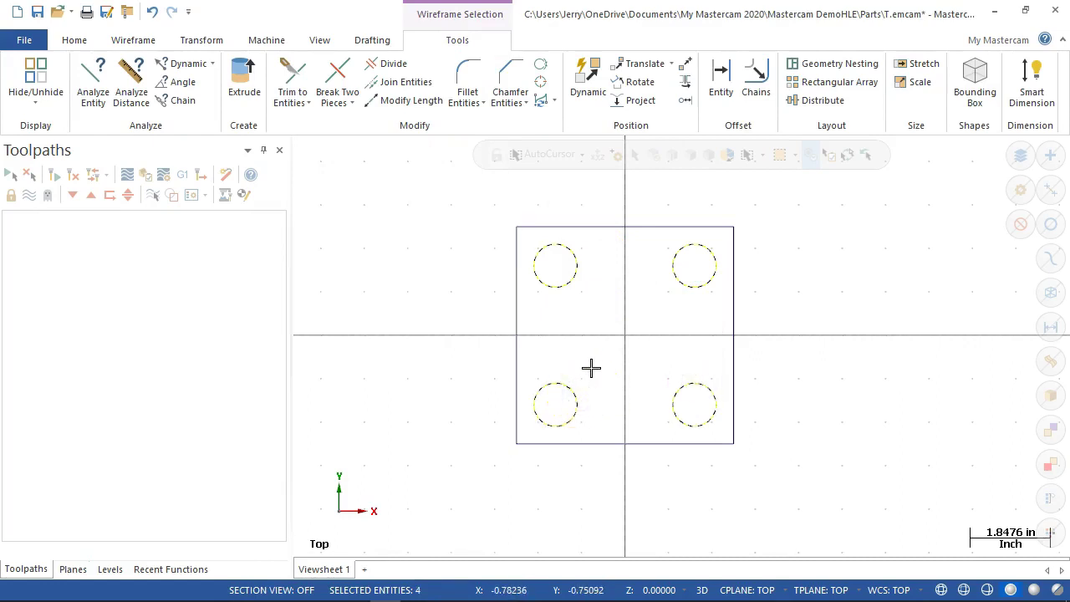
pyautogui.rightClick(577, 361)
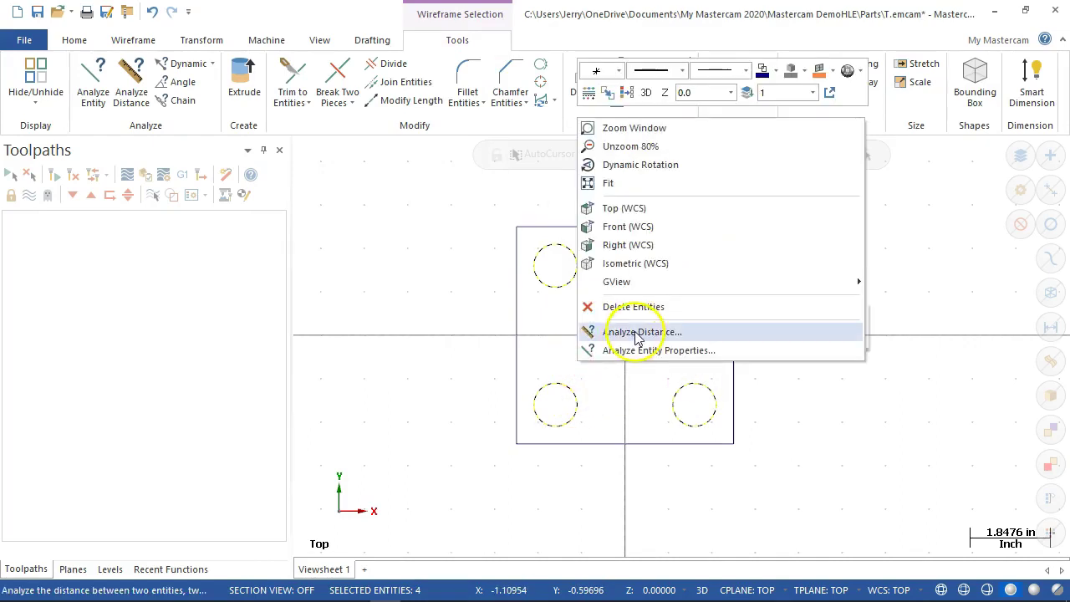
pyautogui.click(634, 352)
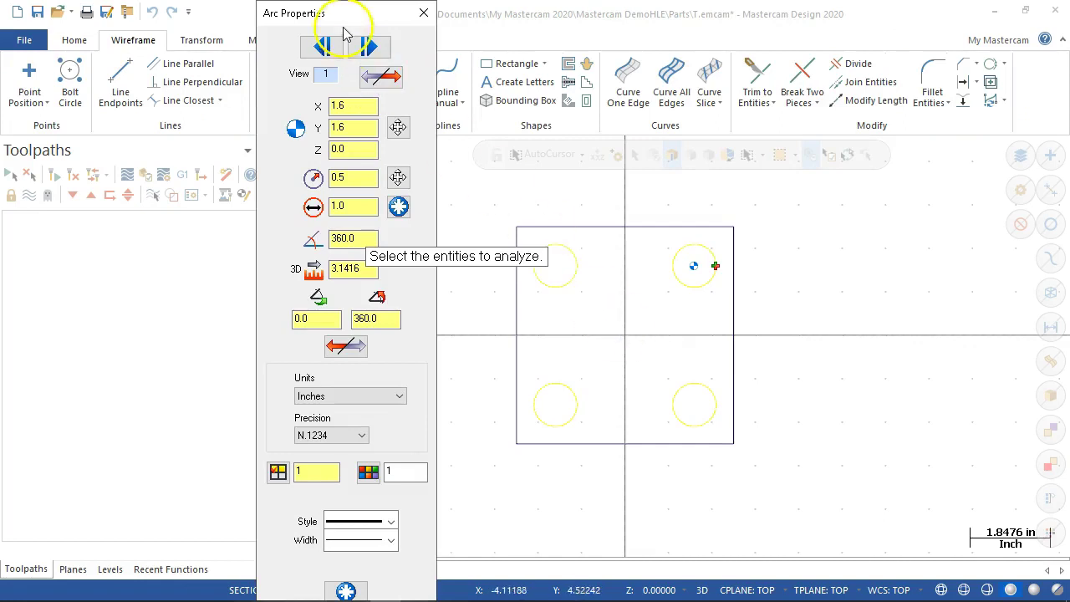
pyautogui.moveTo(335, 23); pyautogui.dragTo(323, 23)
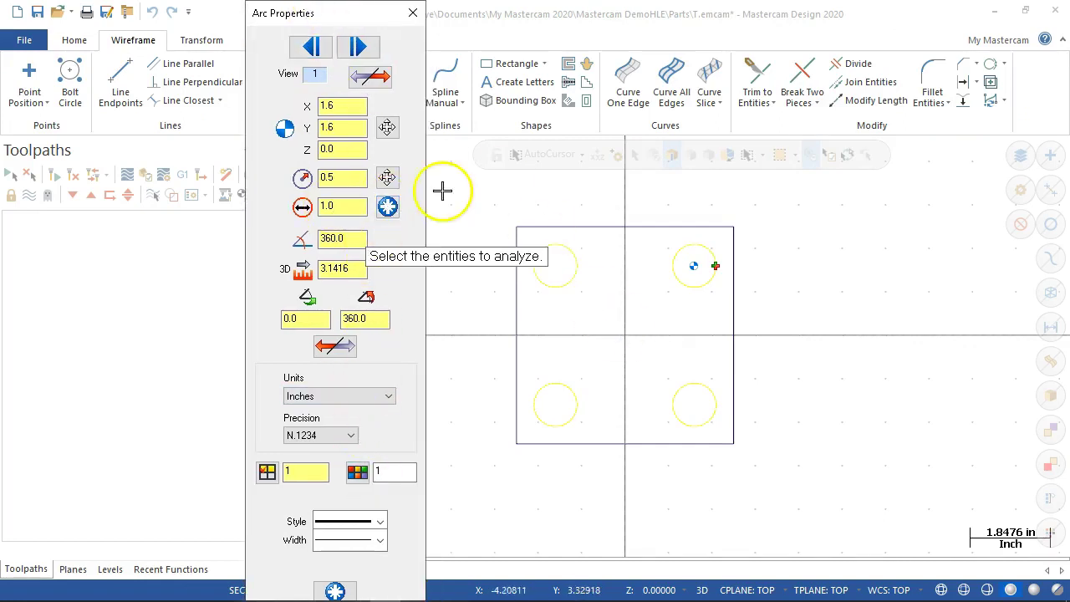
pyautogui.click(352, 206)
pyautogui.moveTo(349, 207); pyautogui.dragTo(305, 211)
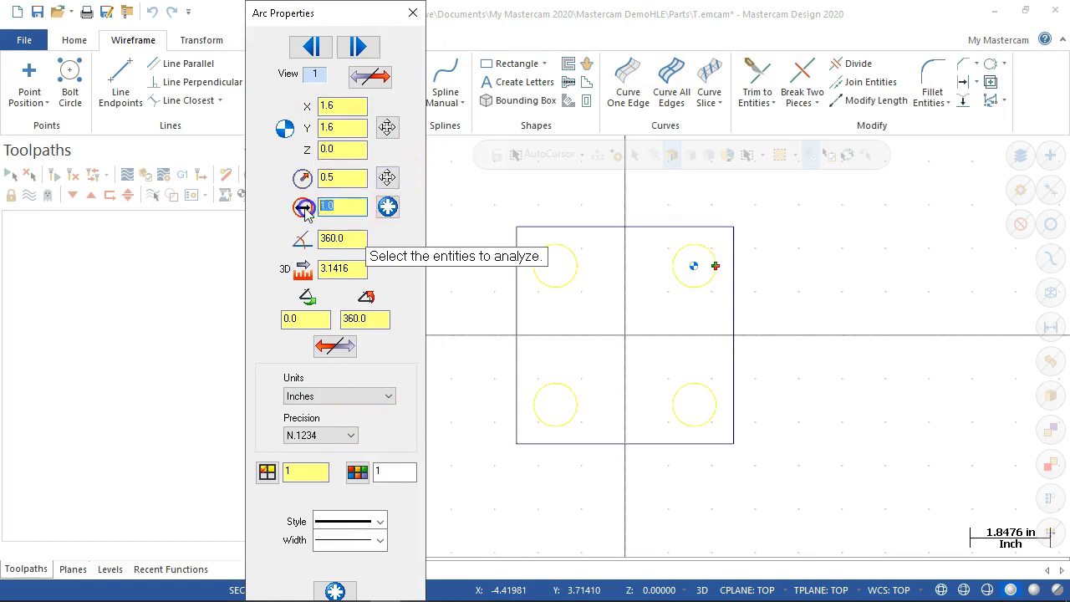
pyautogui.write('.5')
pyautogui.press('Return')
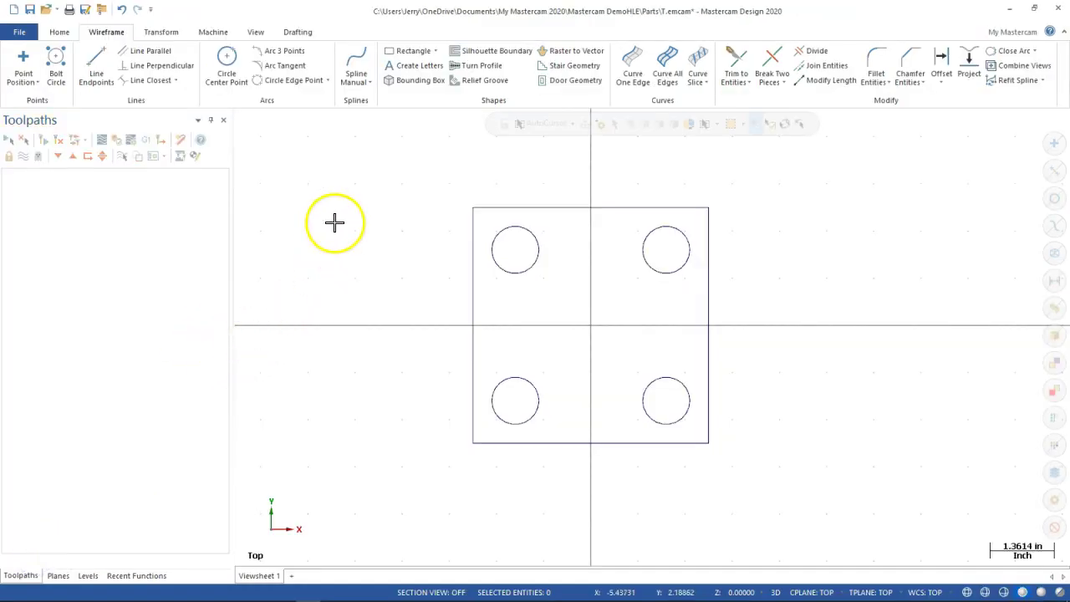
# Step: Analyze all four hole circles together and set the upper-right circle's diameter to 0.5 in
pyautogui.click(503, 269)
pyautogui.click(664, 278)
pyautogui.click(669, 375)
pyautogui.click(532, 380)
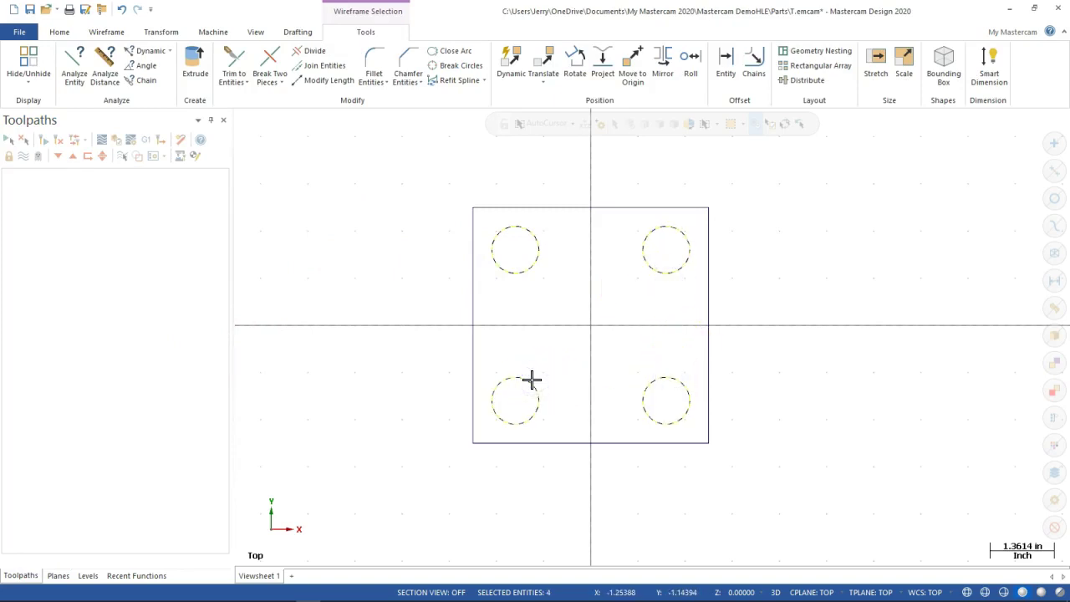
pyautogui.press('F4')
pyautogui.click(287, 165)
pyautogui.write('0.5')
pyautogui.press('Return')
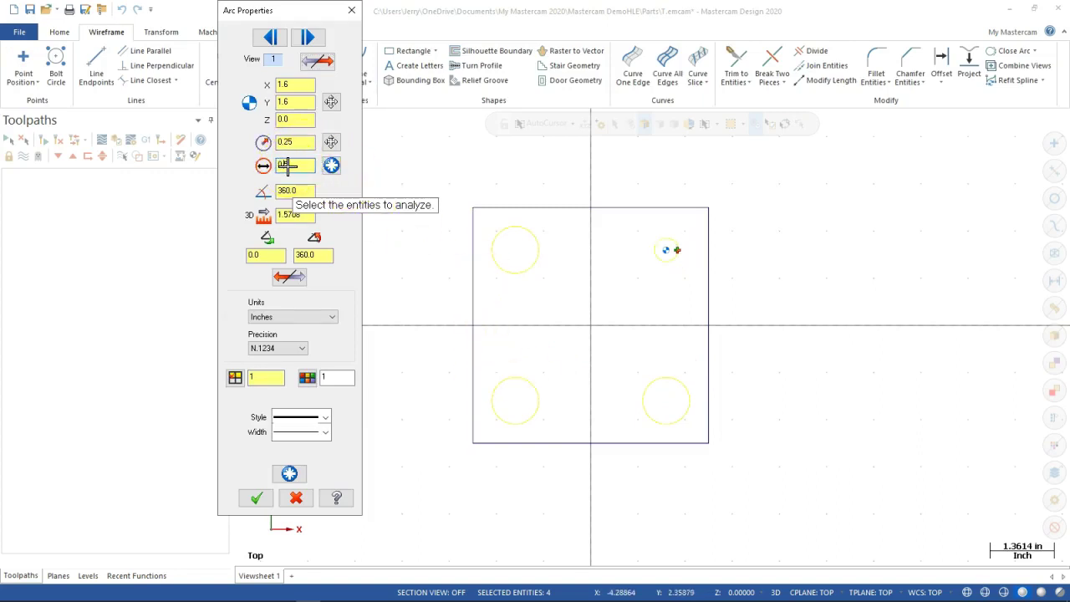
pyautogui.click(256, 498)
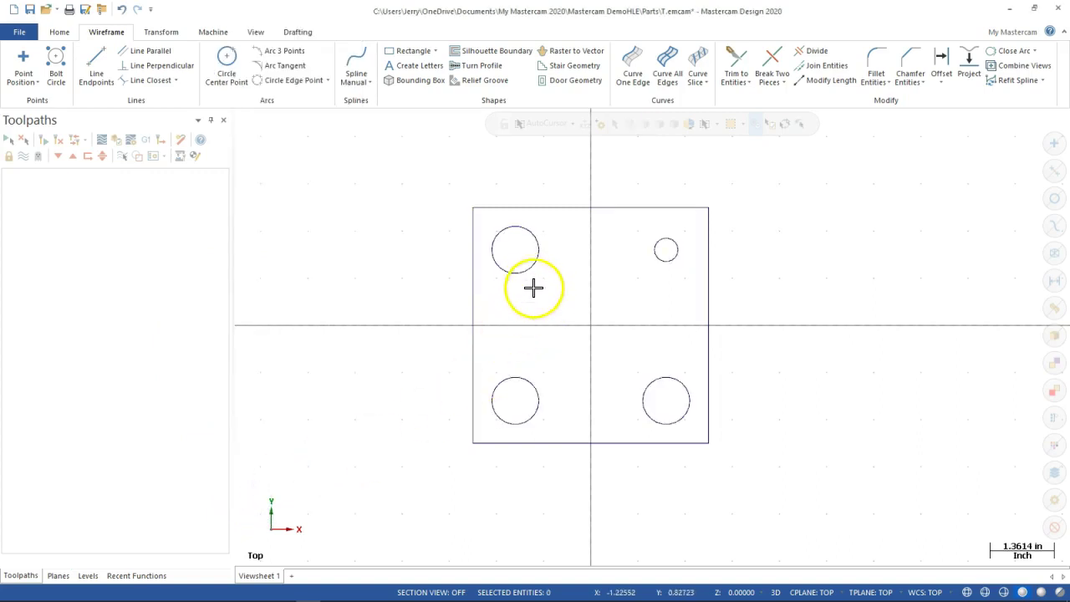
# Step: Set the diameter of the upper-left hole circle to 0.5 in through its arc properties
pyautogui.click(530, 276)
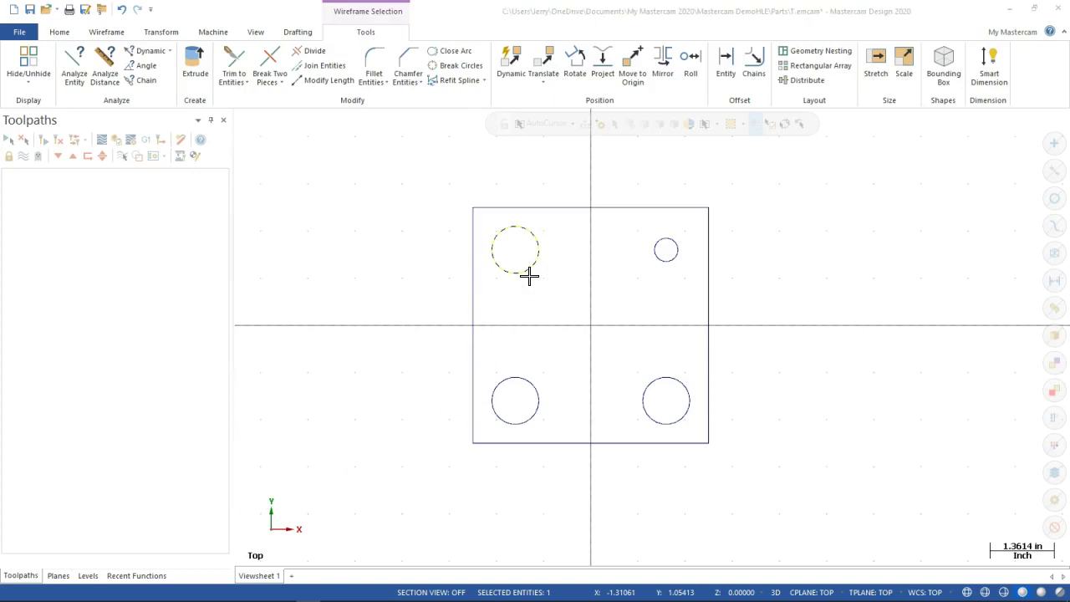
pyautogui.doubleClick(529, 275)
pyautogui.doubleClick(303, 149)
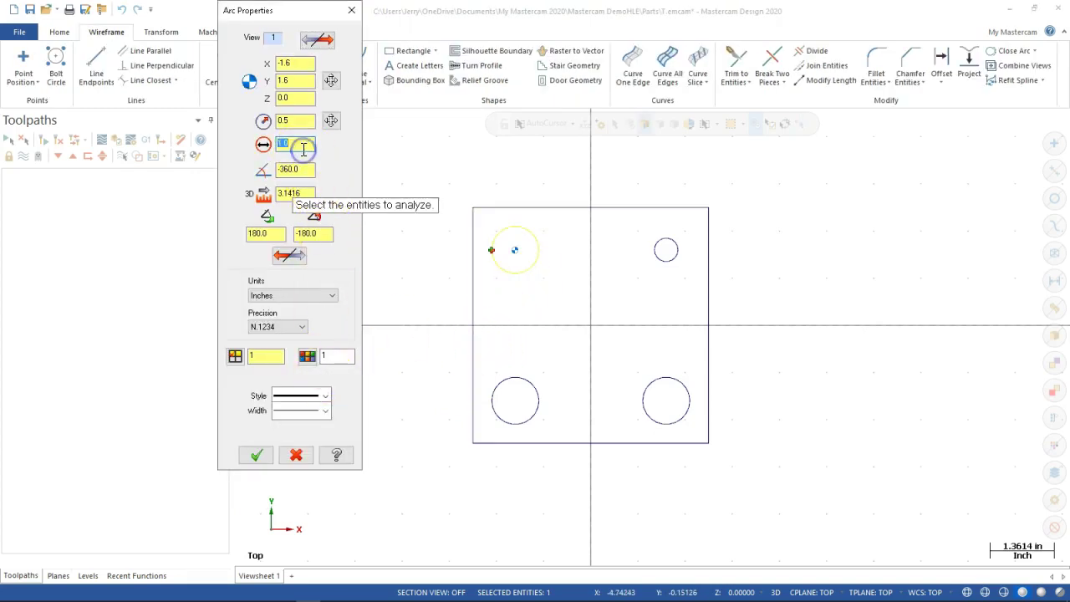
pyautogui.write('.5')
pyautogui.press('Tab')
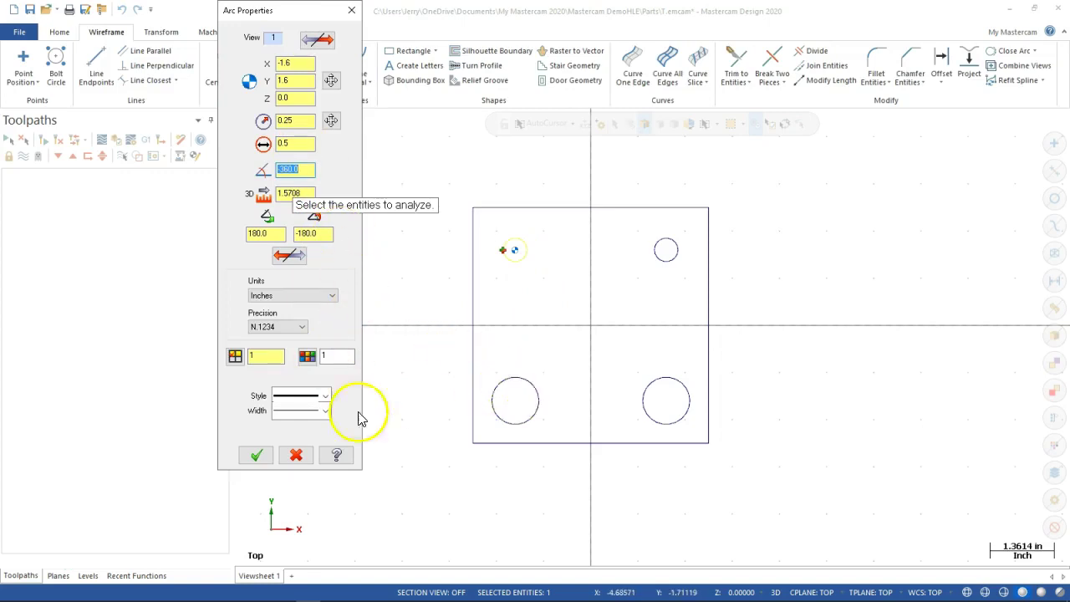
# Step: Set the diameters of the lower-left and lower-right hole circles to 0.5 in through their arc properties
pyautogui.click(504, 383)
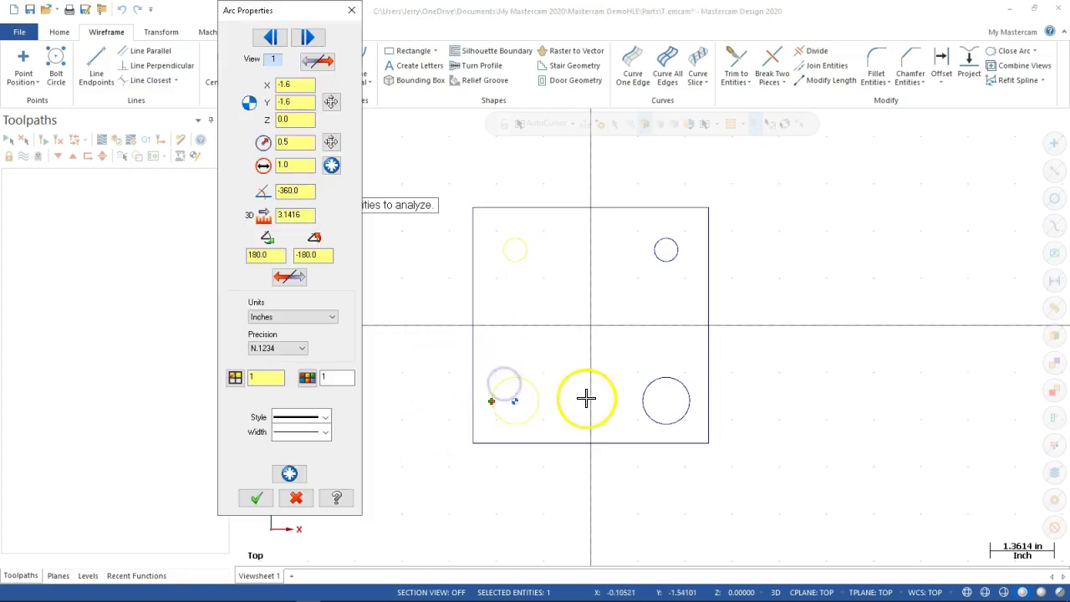
pyautogui.doubleClick(290, 164)
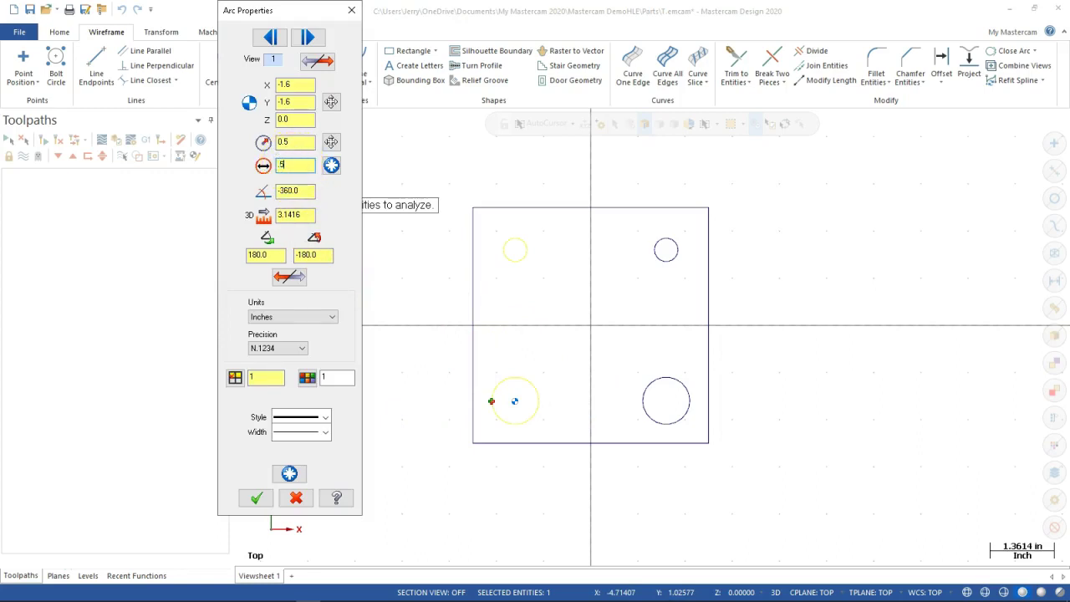
pyautogui.press('Tab')
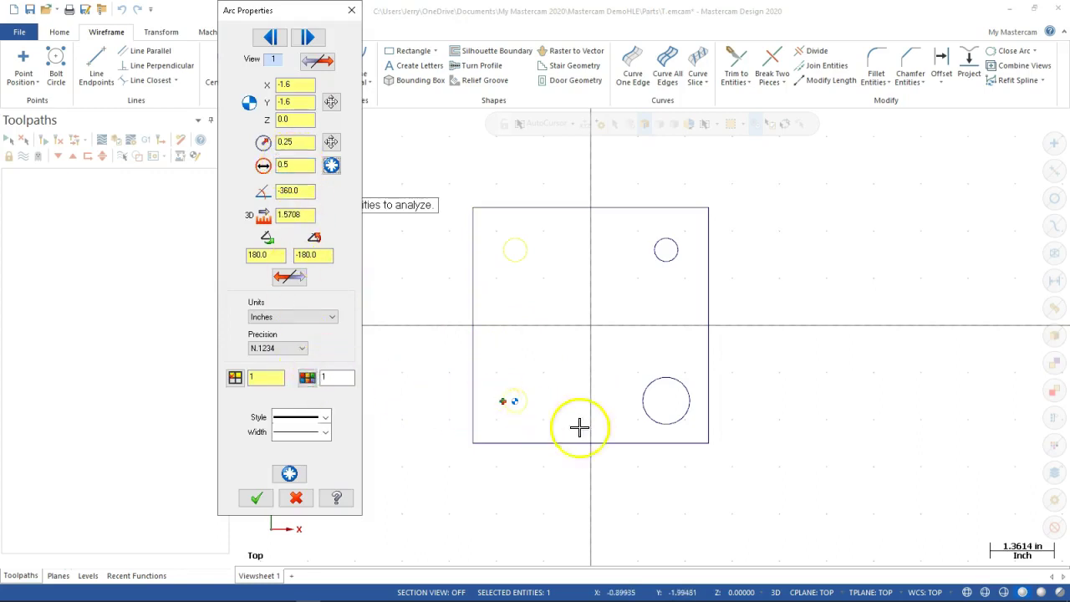
pyautogui.click(648, 418)
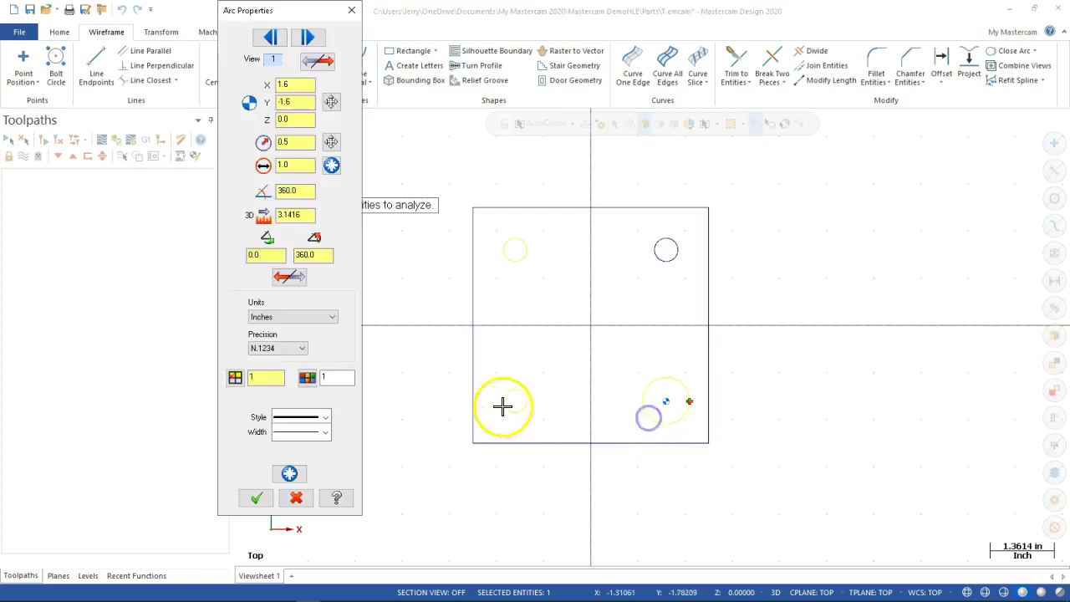
pyautogui.click(288, 165)
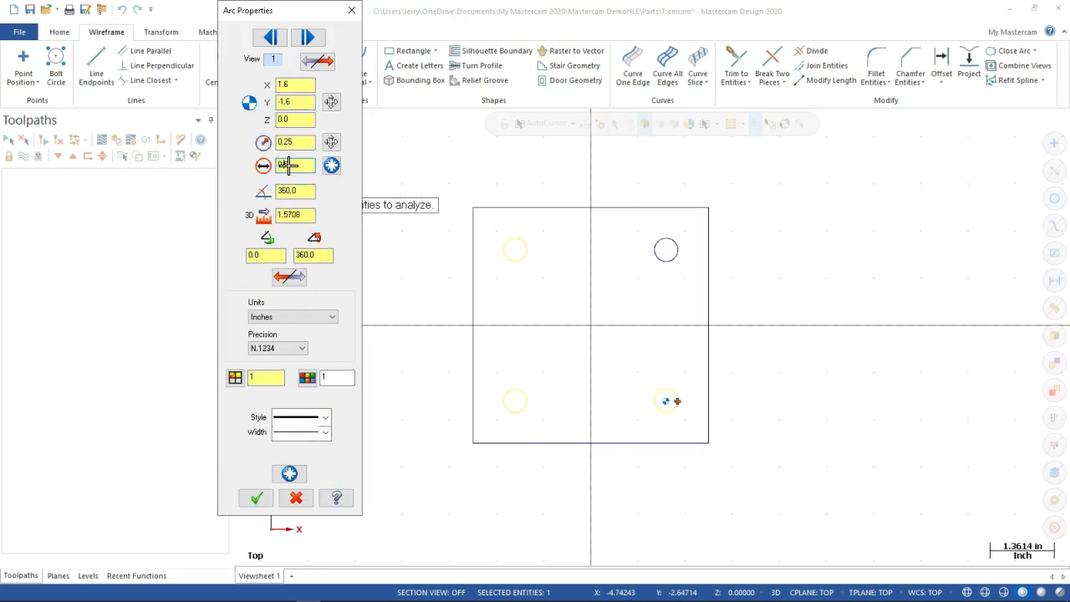
pyautogui.click(256, 498)
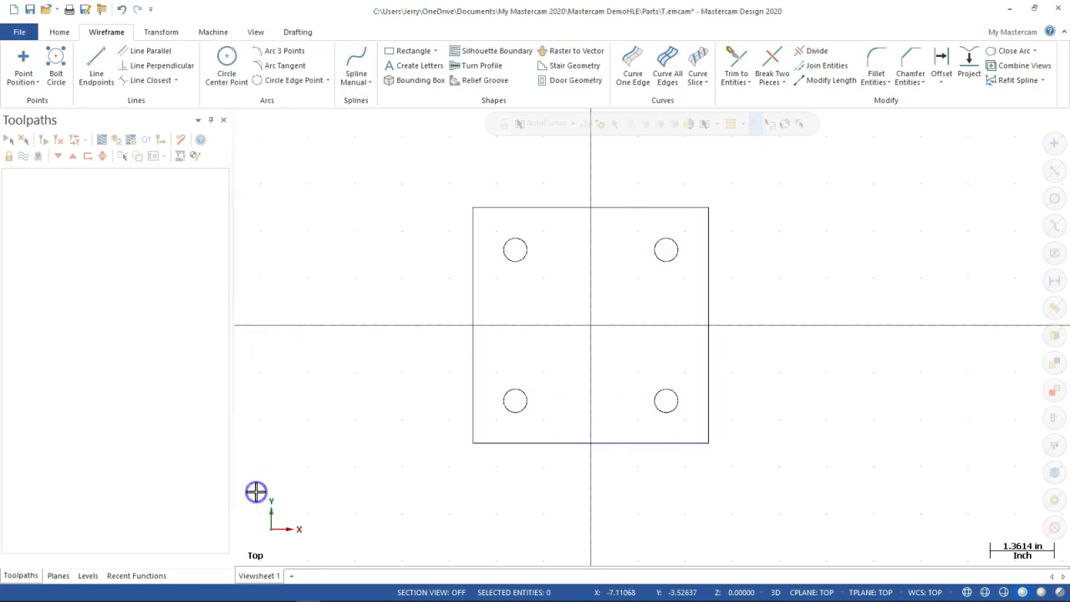
pyautogui.click(268, 454)
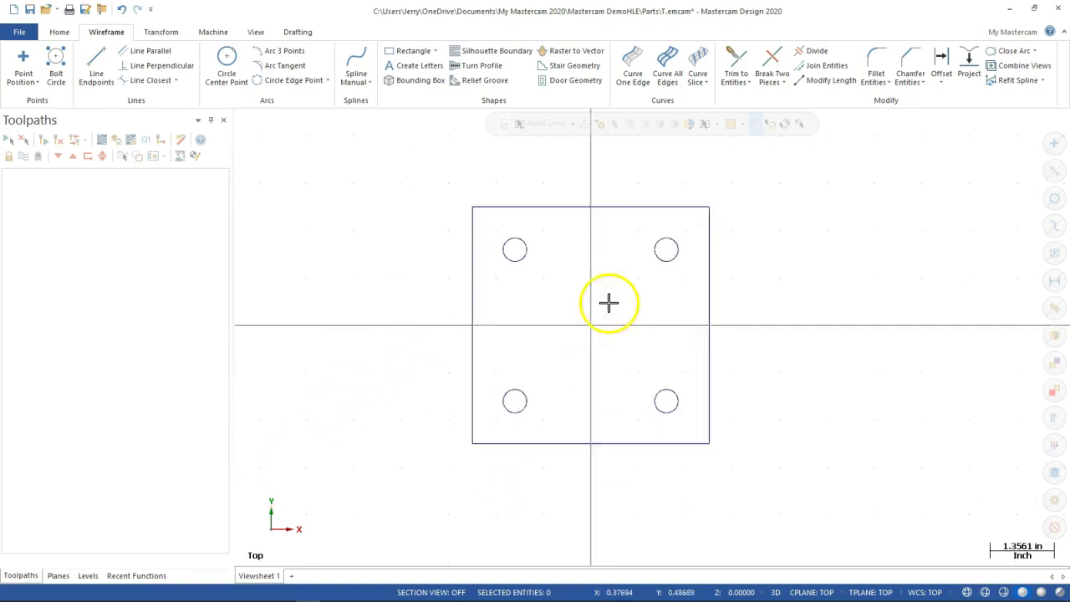
# Step: Draw a 2.0 in diameter circle centred on the origin with Circle Center Point
pyautogui.scroll(2, 609, 303)
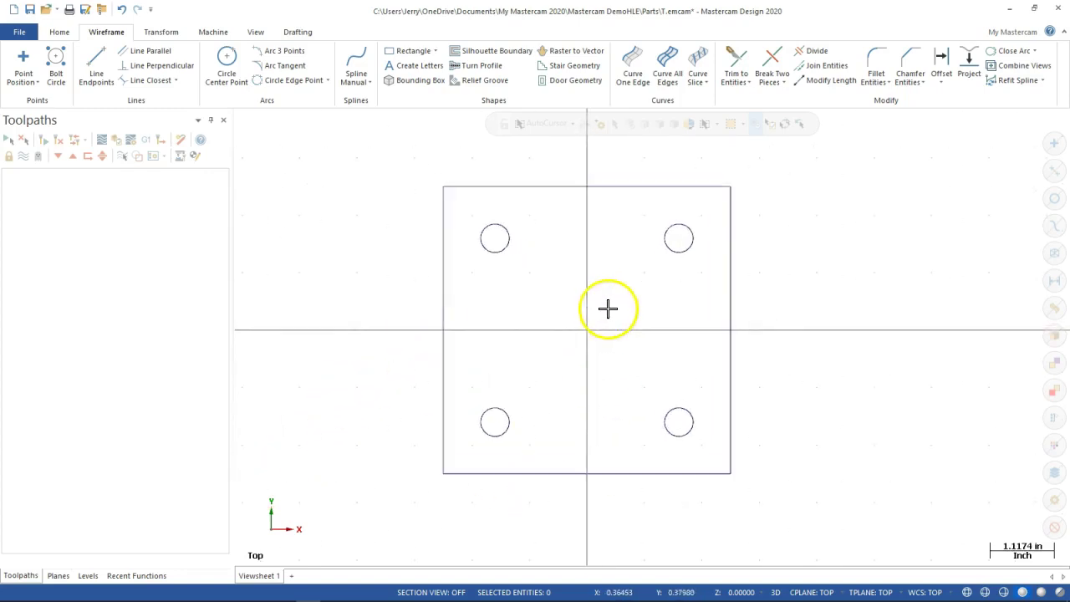
pyautogui.click(227, 60)
pyautogui.click(102, 316)
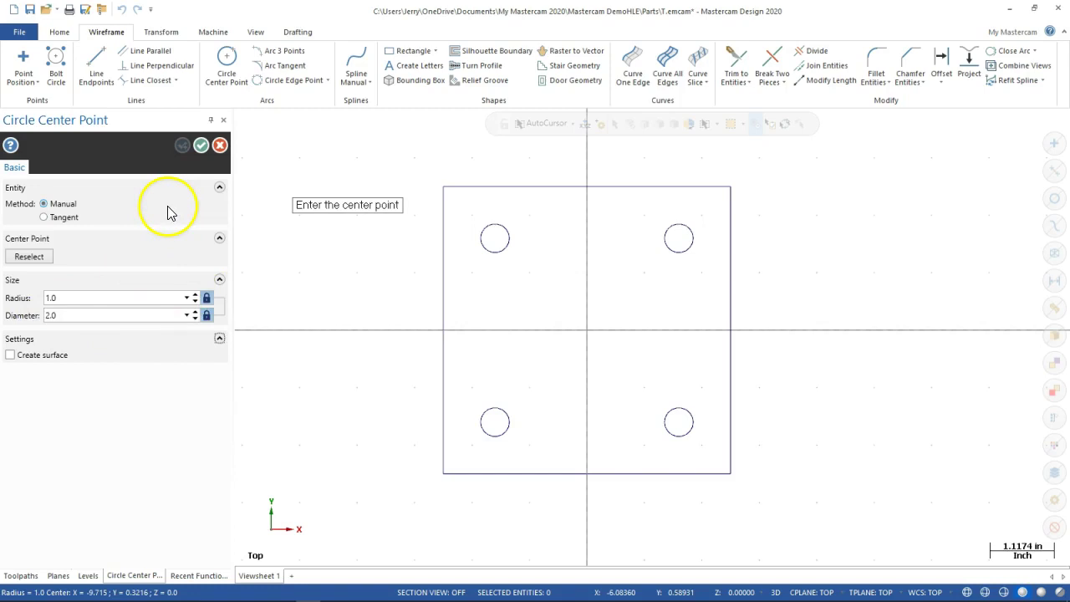
pyautogui.click(587, 332)
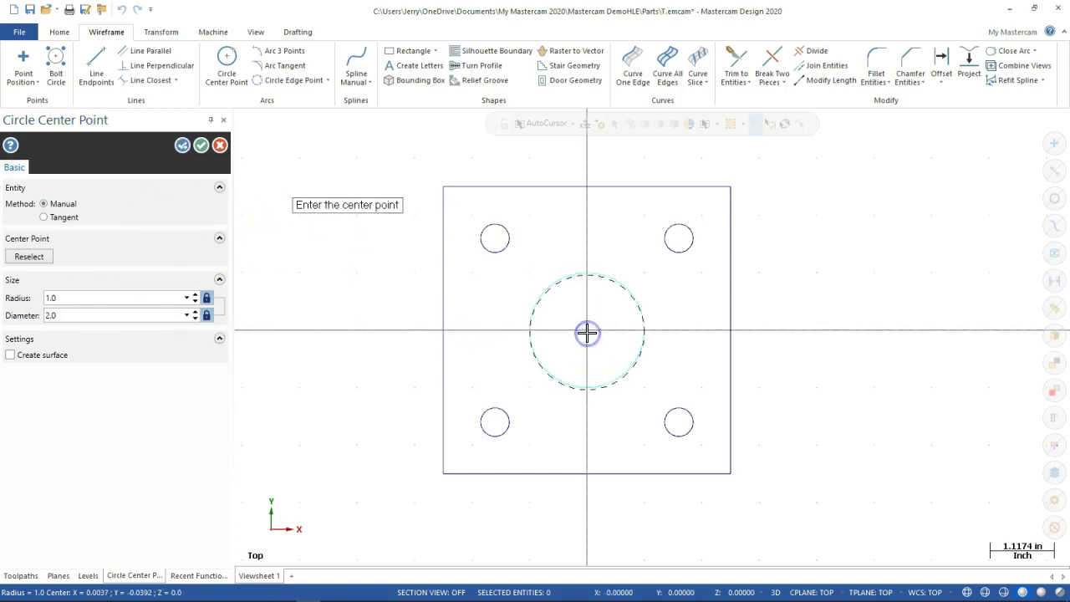
pyautogui.click(202, 147)
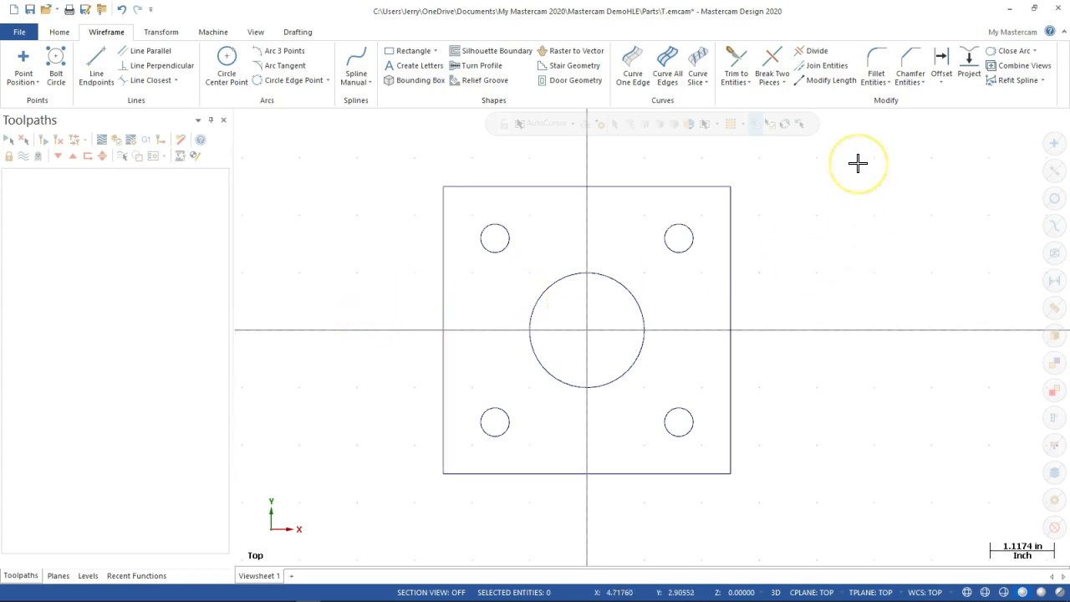
# Step: Fillet the square's upper-left corner with a 0.75 in radius using Fillet Entities with Trim entities turned off
pyautogui.click(885, 77)
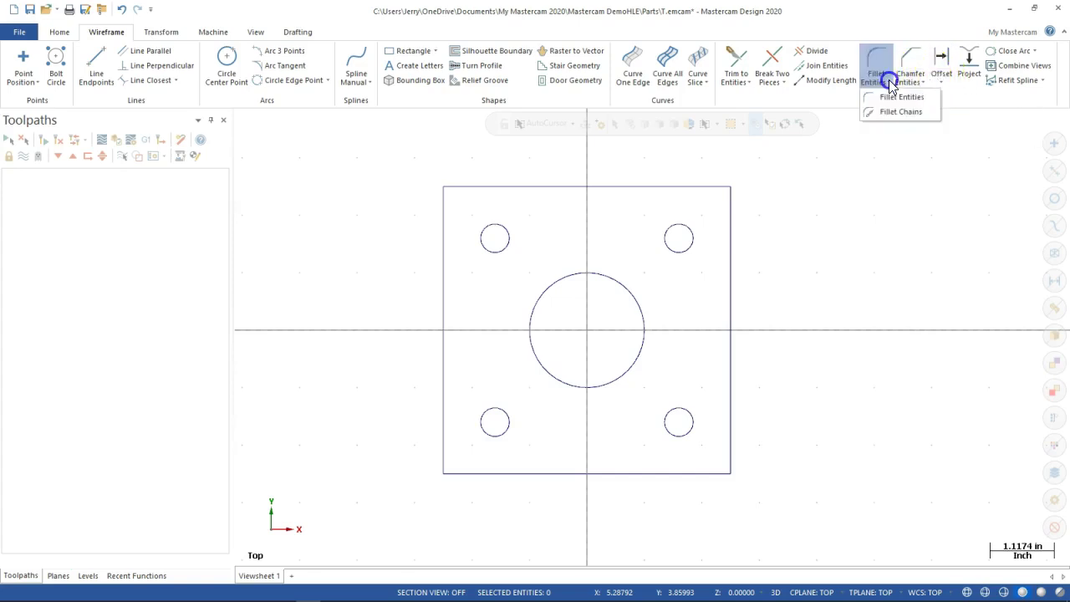
pyautogui.click(886, 99)
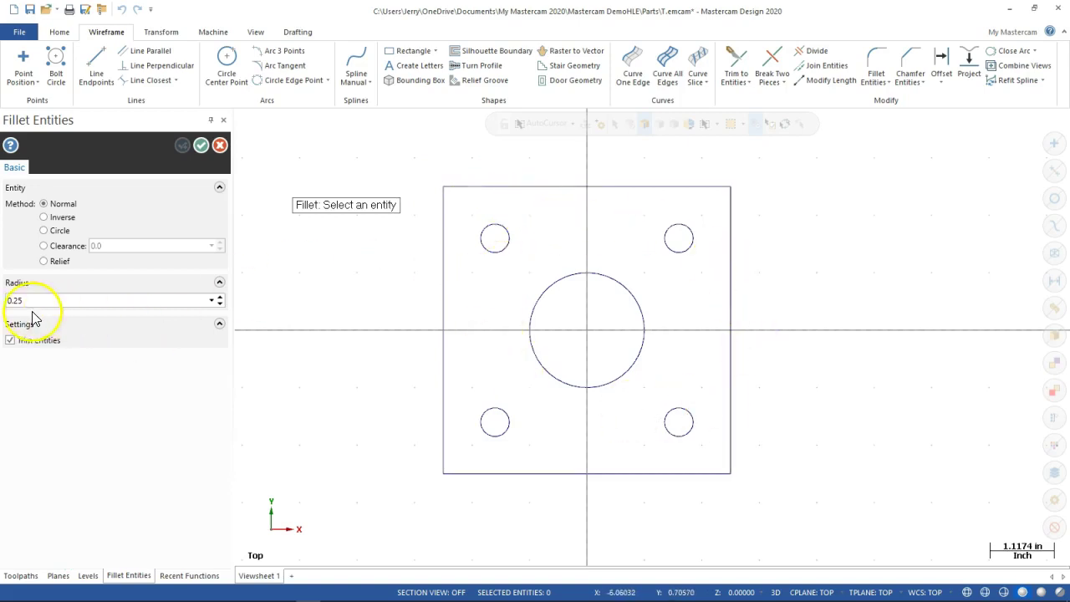
pyautogui.click(10, 341)
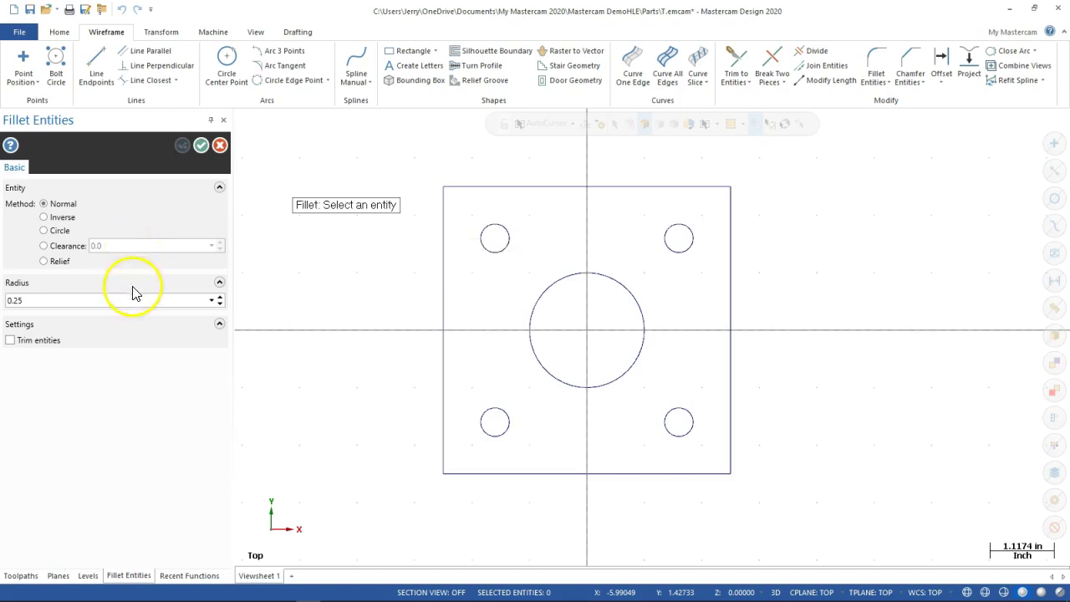
pyautogui.click(78, 300)
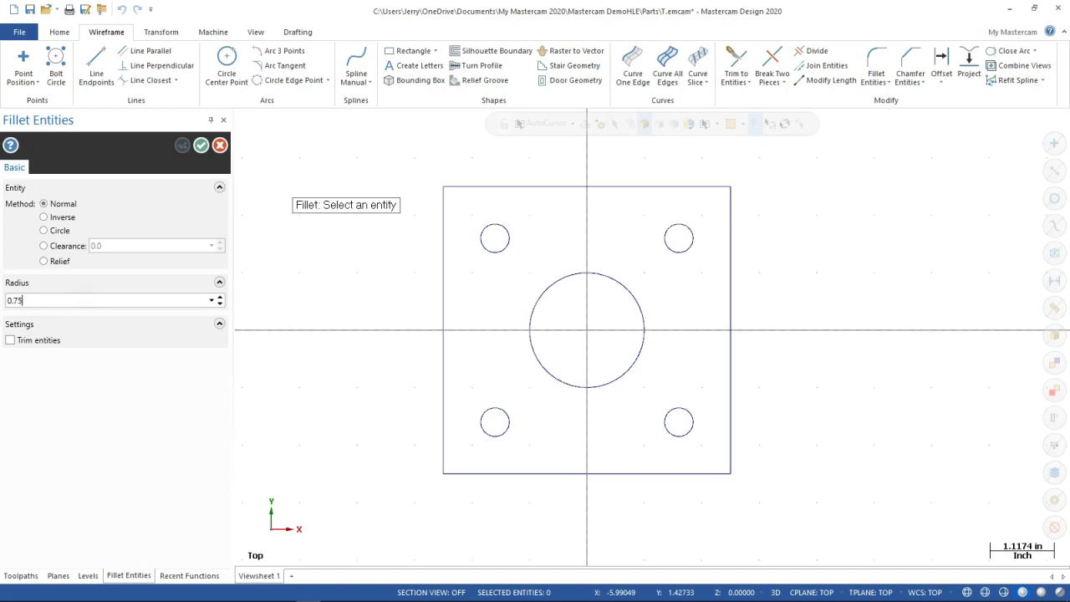
pyautogui.click(443, 211)
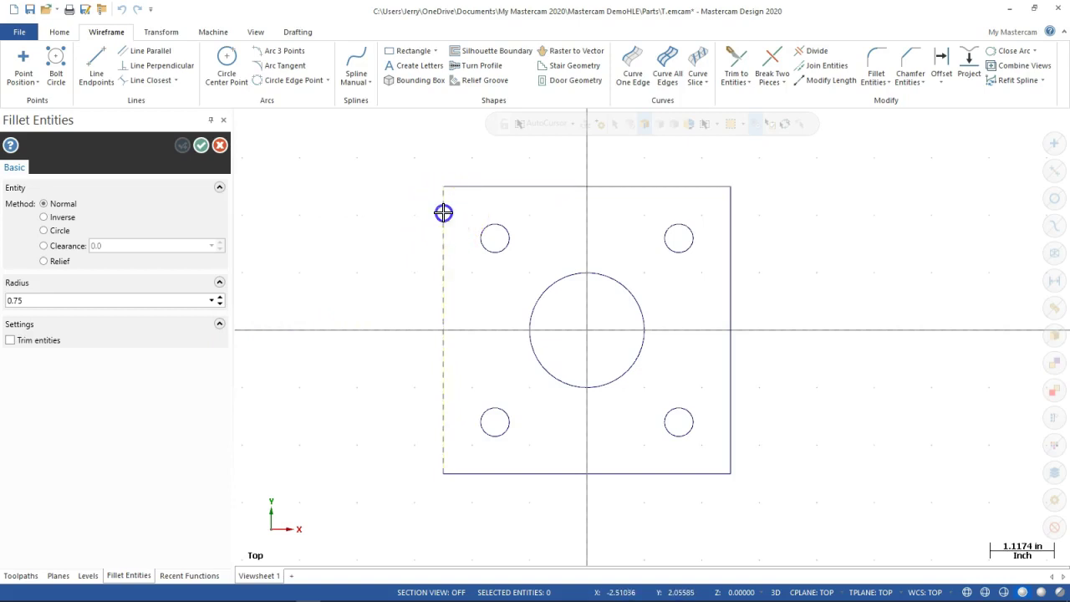
pyautogui.click(497, 183)
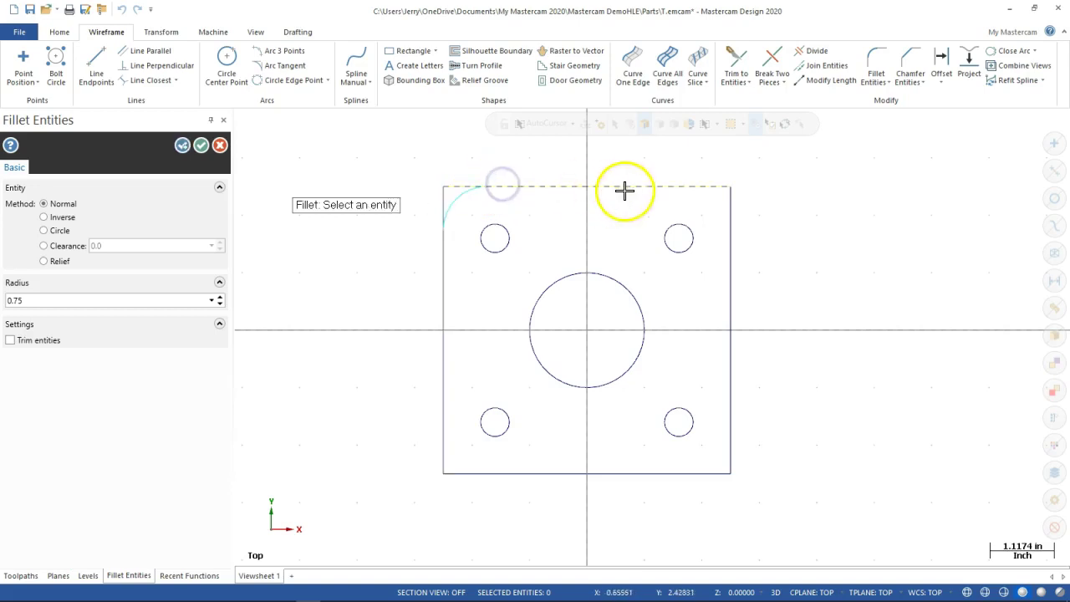
# Step: Add untrimmed 0.75 in fillets to the upper-right, lower-right and lower-left corners of the square
pyautogui.click(691, 189)
pyautogui.click(731, 242)
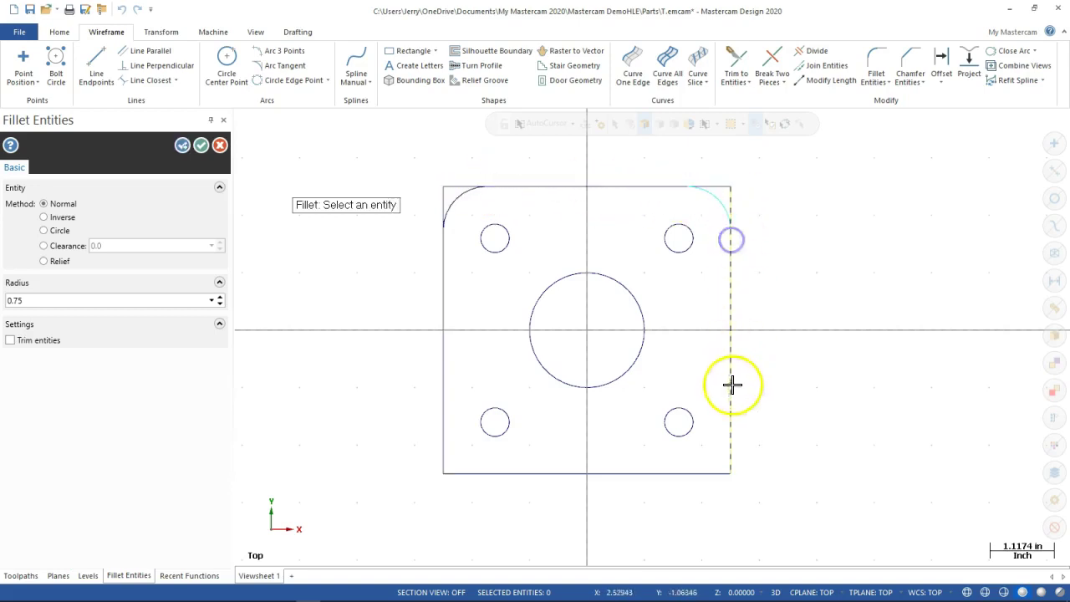
pyautogui.click(734, 455)
pyautogui.click(684, 480)
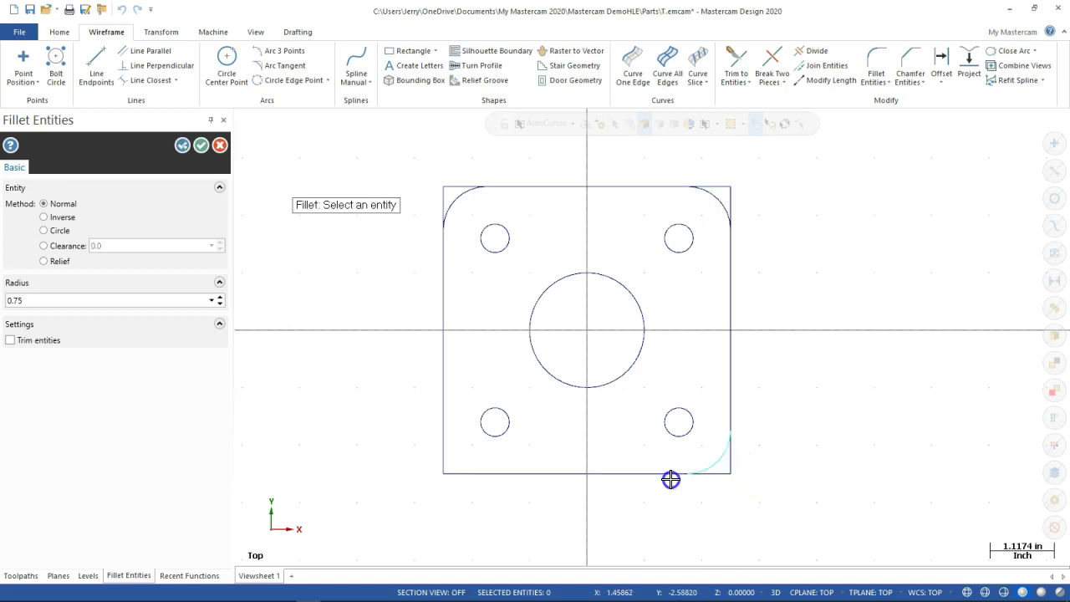
pyautogui.click(502, 476)
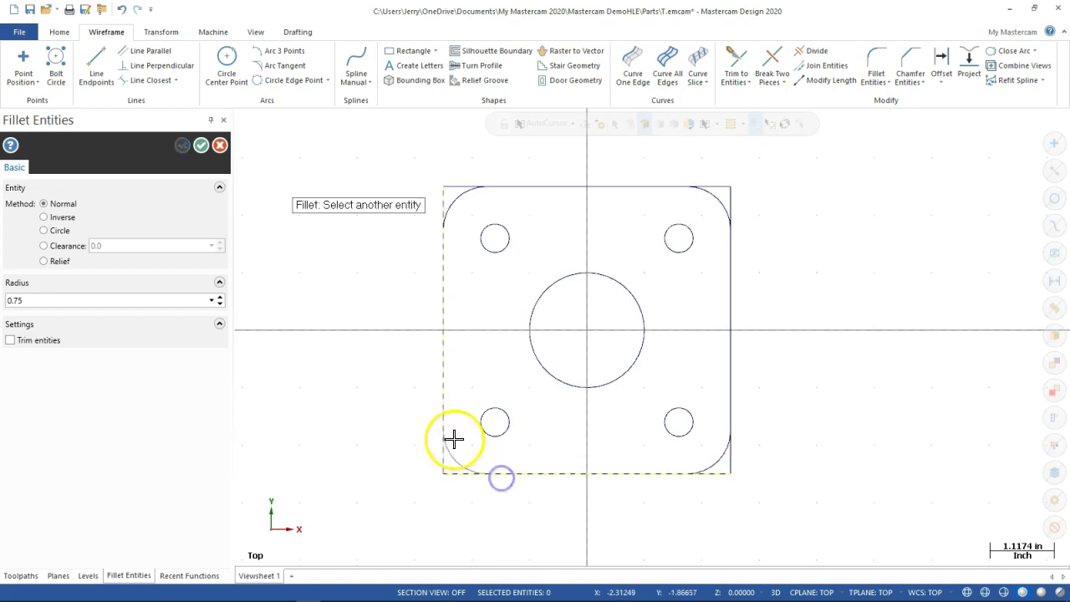
pyautogui.click(444, 411)
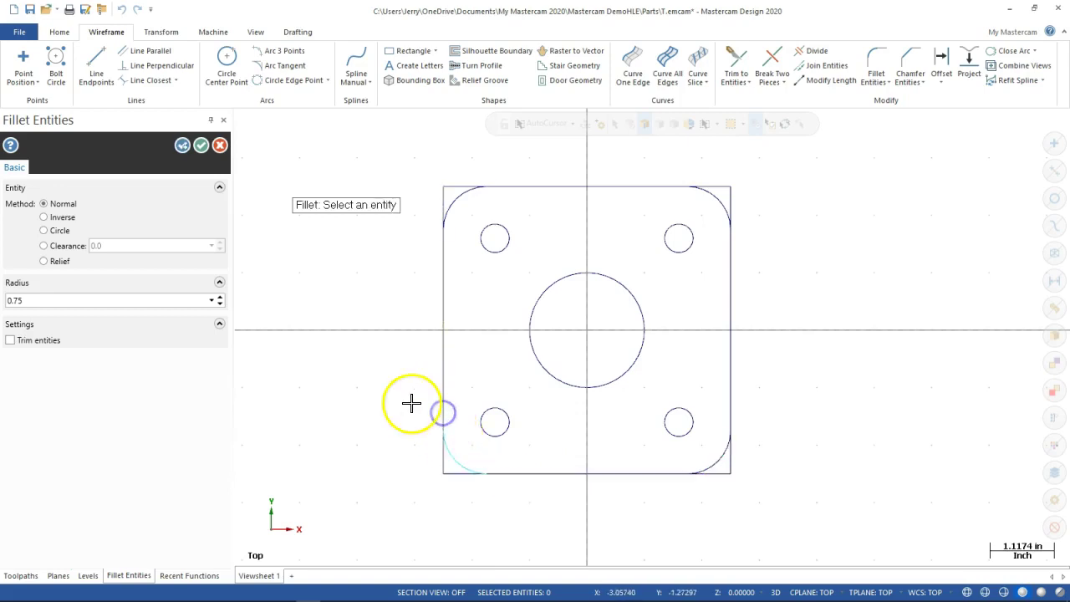
pyautogui.click(201, 146)
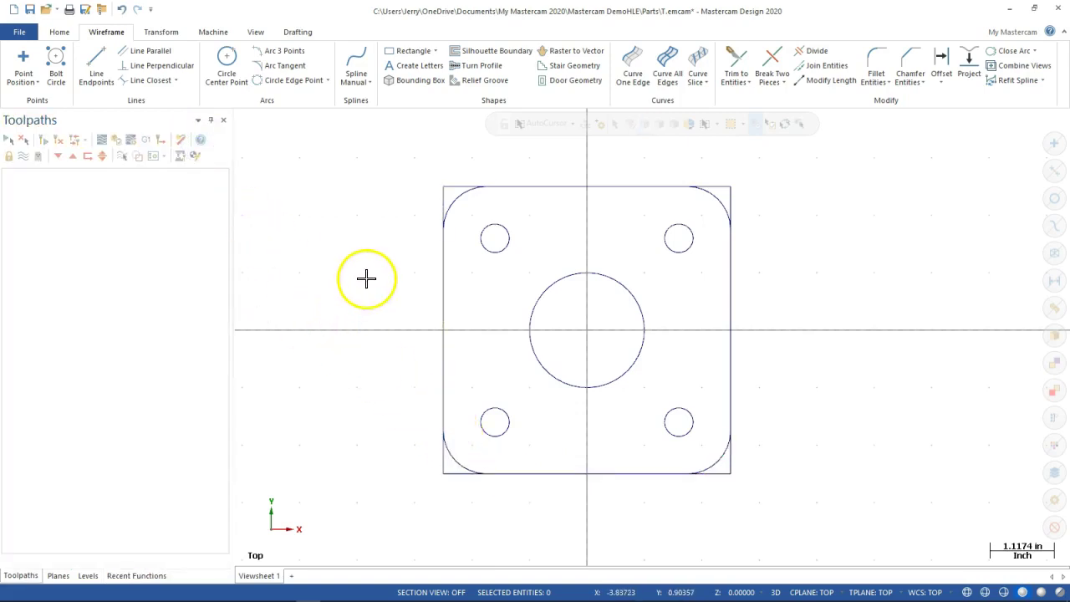
# Step: Move all the geometry to the origin using the upper-left corner of the square as the translate-from point
pyautogui.scroll(-2, 365, 277)
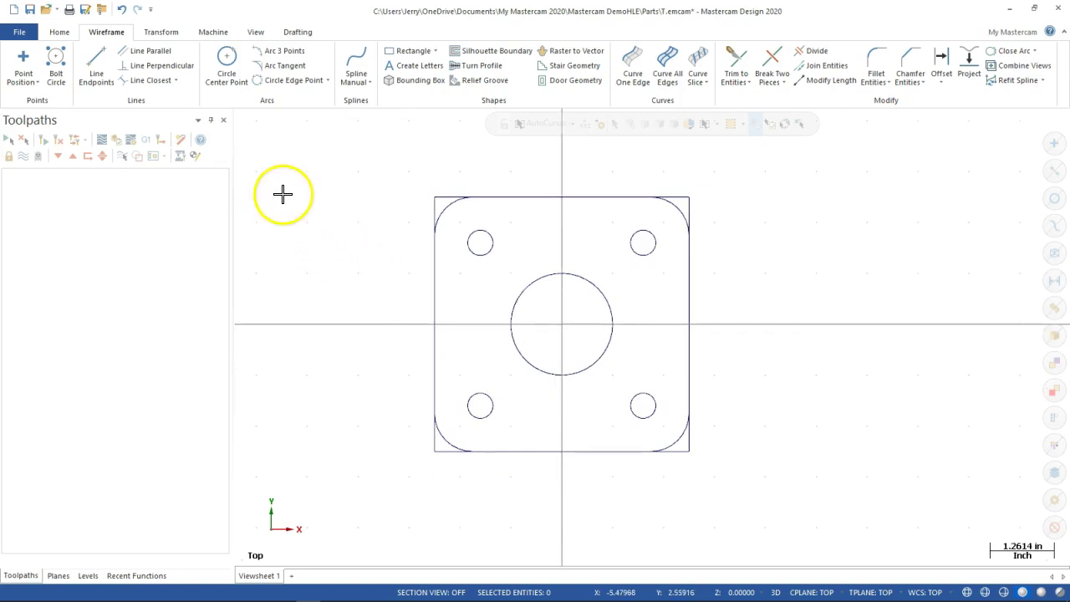
pyautogui.click(153, 33)
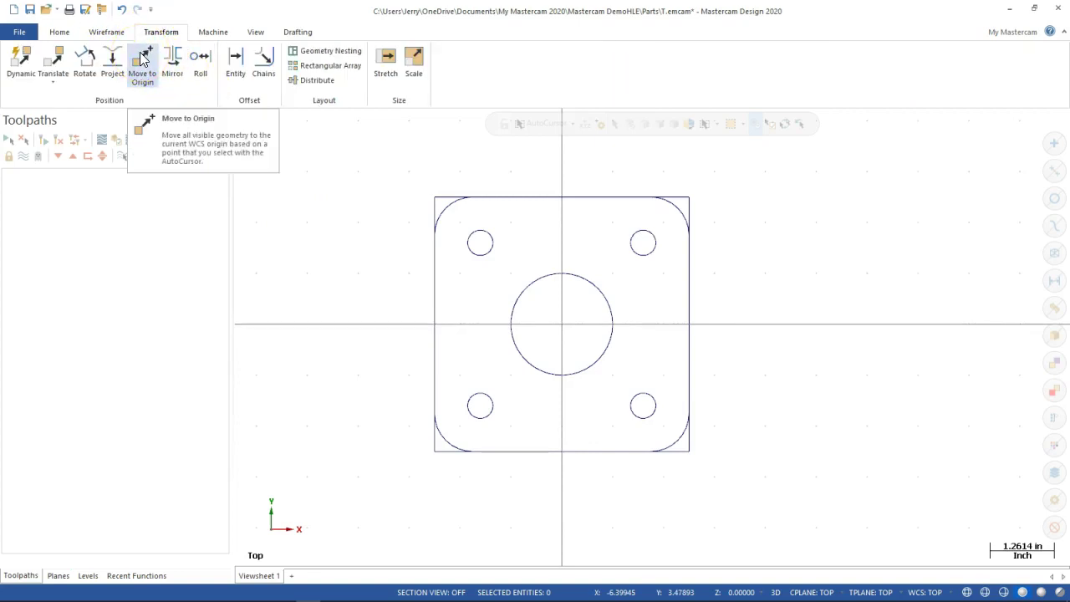
pyautogui.click(143, 60)
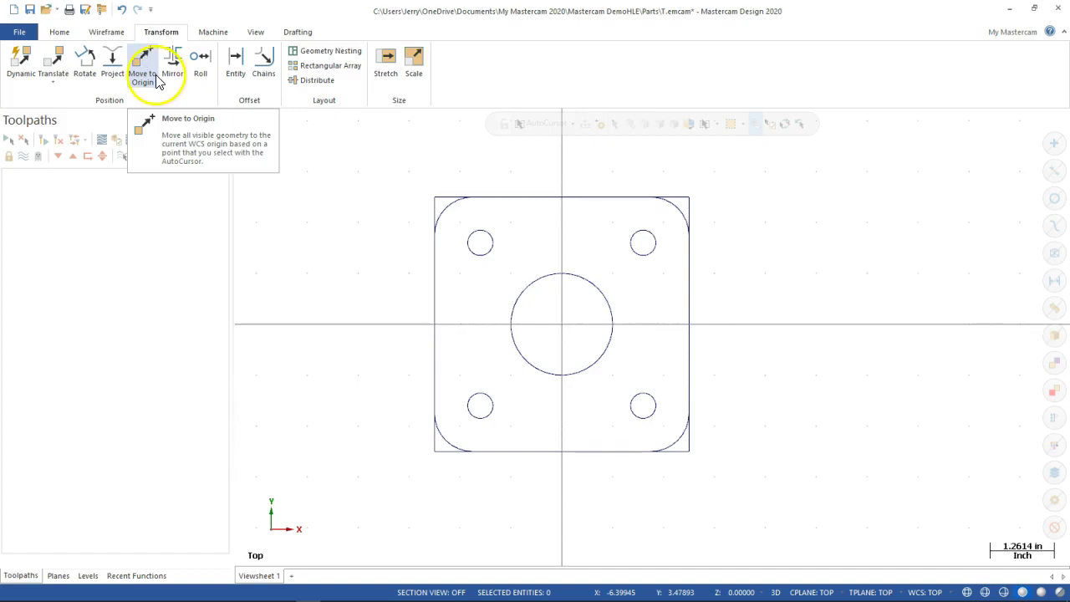
pyautogui.click(145, 62)
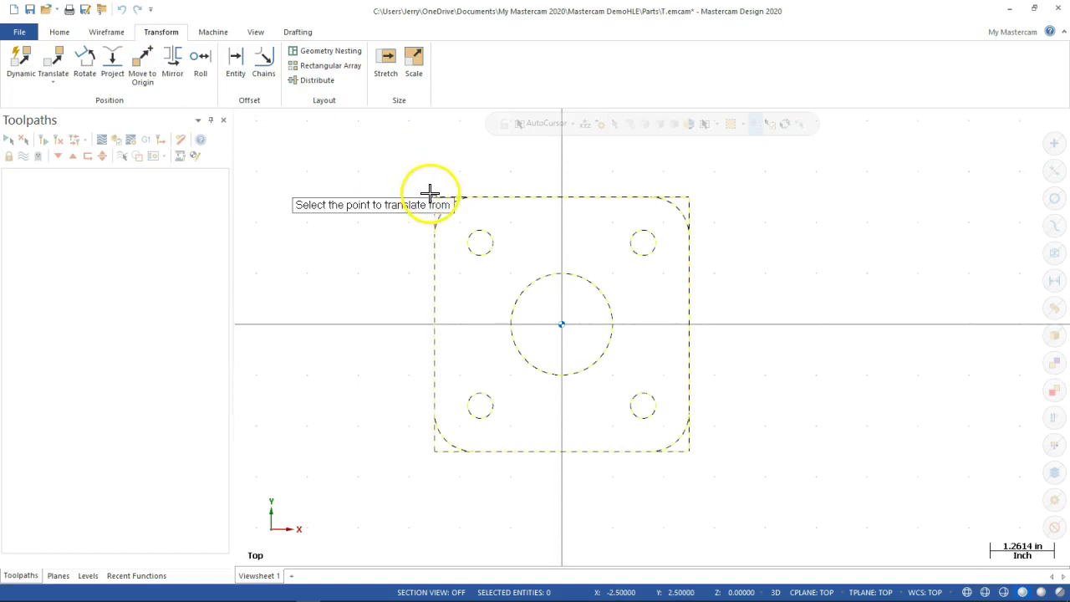
pyautogui.click(366, 205)
pyautogui.moveTo(365, 205); pyautogui.dragTo(301, 223)
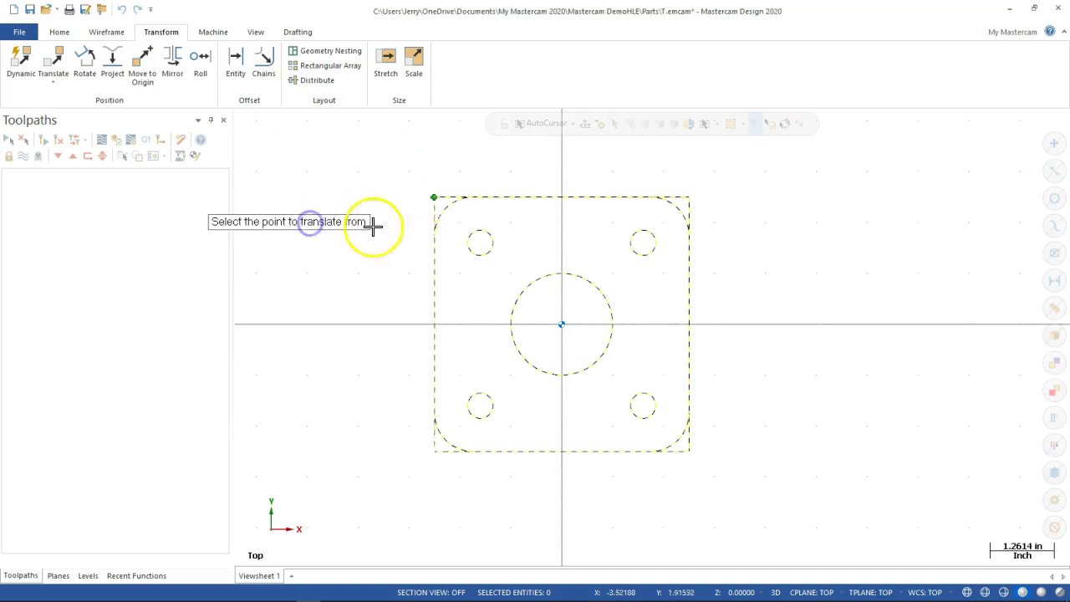
pyautogui.click(434, 198)
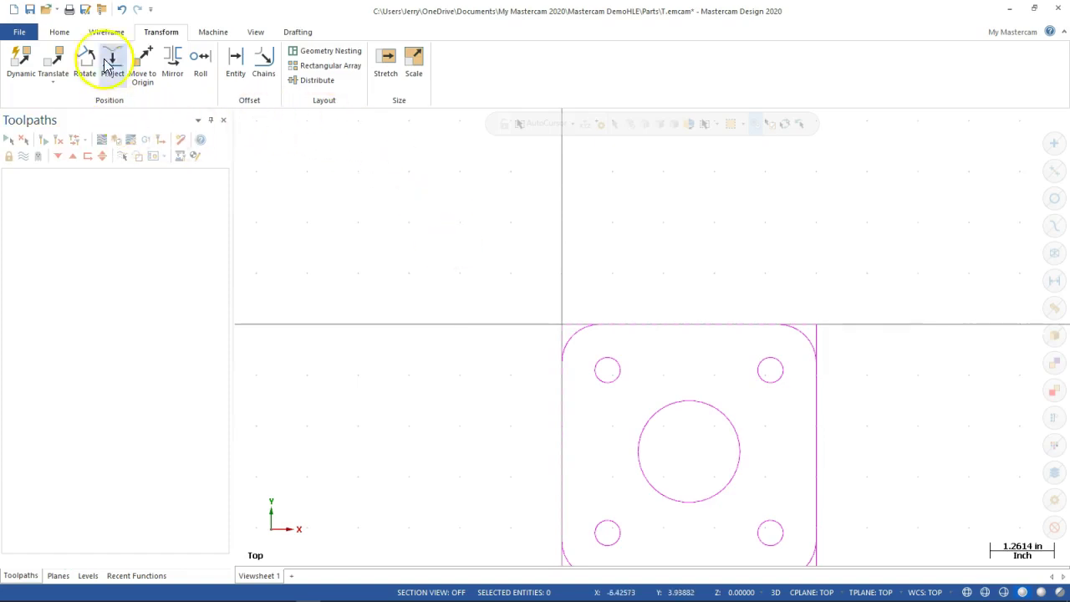
# Step: Clear the colors left on the moved geometry and fit the part in the graphics view
pyautogui.click(59, 33)
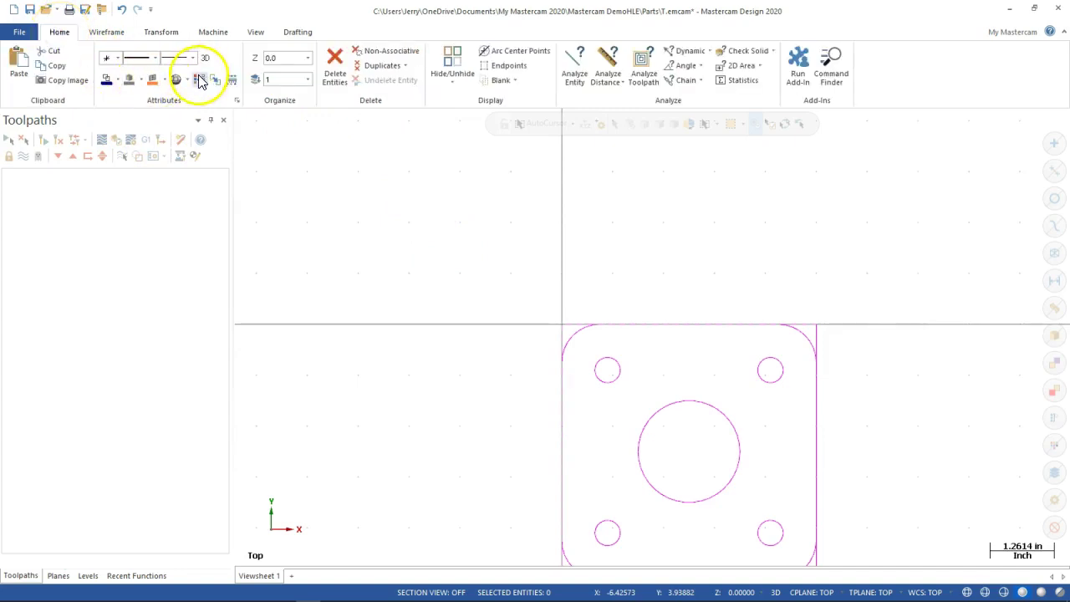
pyautogui.rightClick(460, 178)
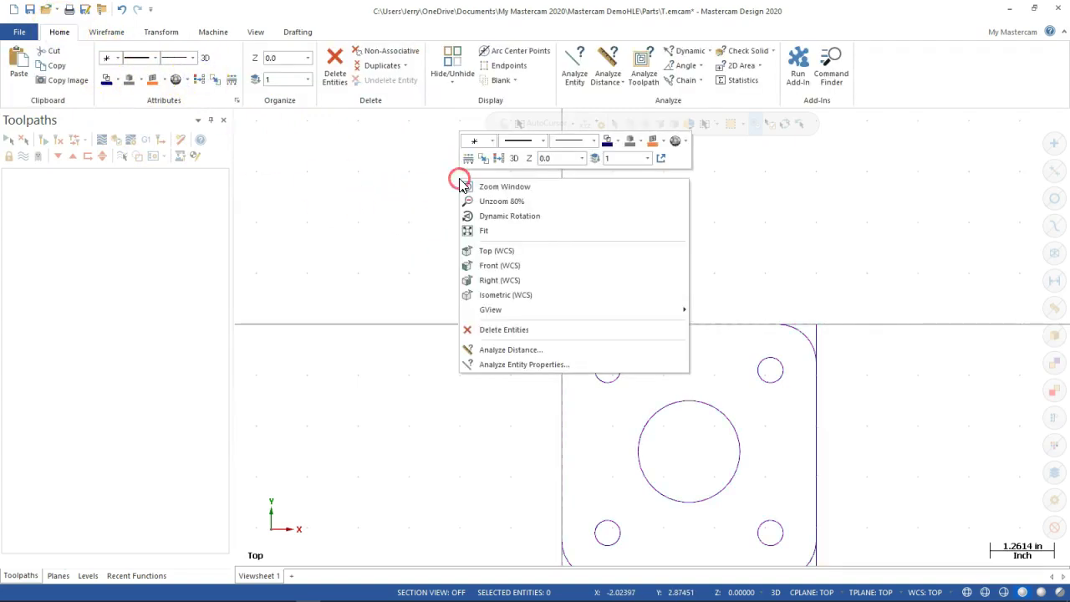
pyautogui.click(491, 232)
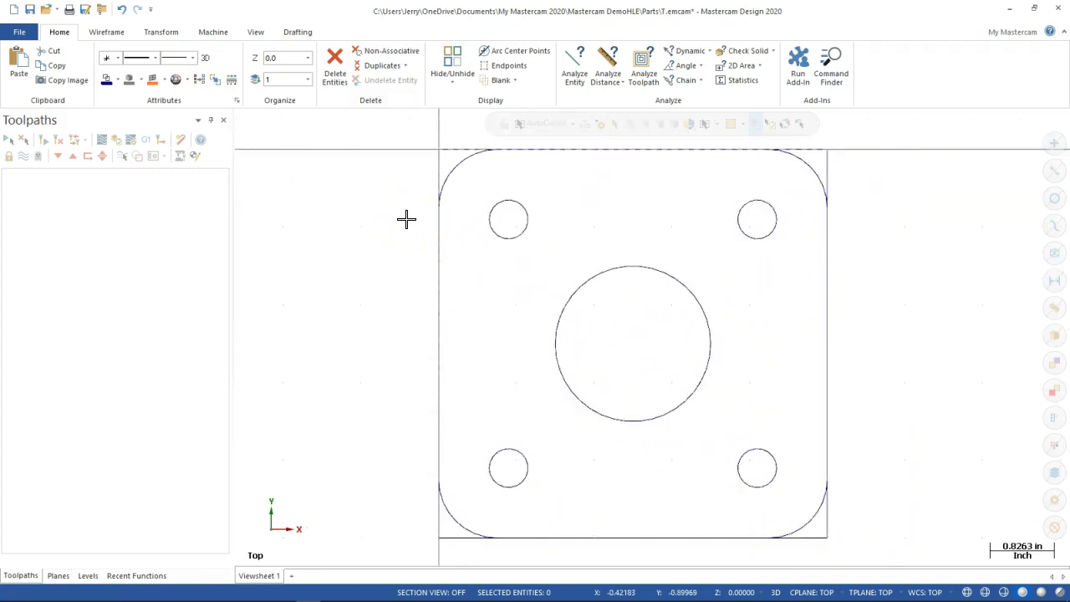
pyautogui.click(256, 32)
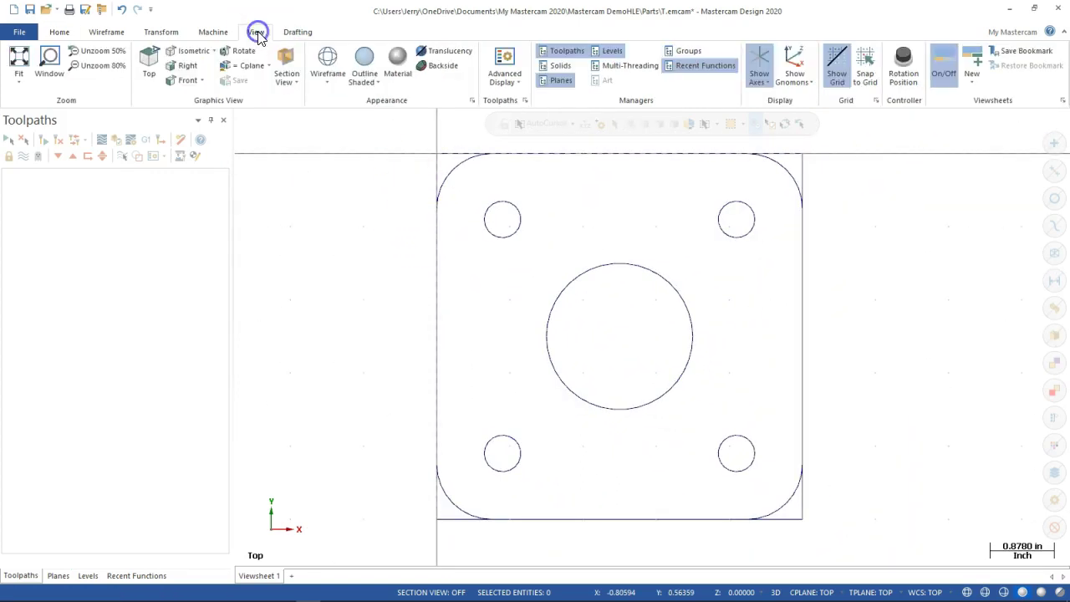
pyautogui.click(18, 67)
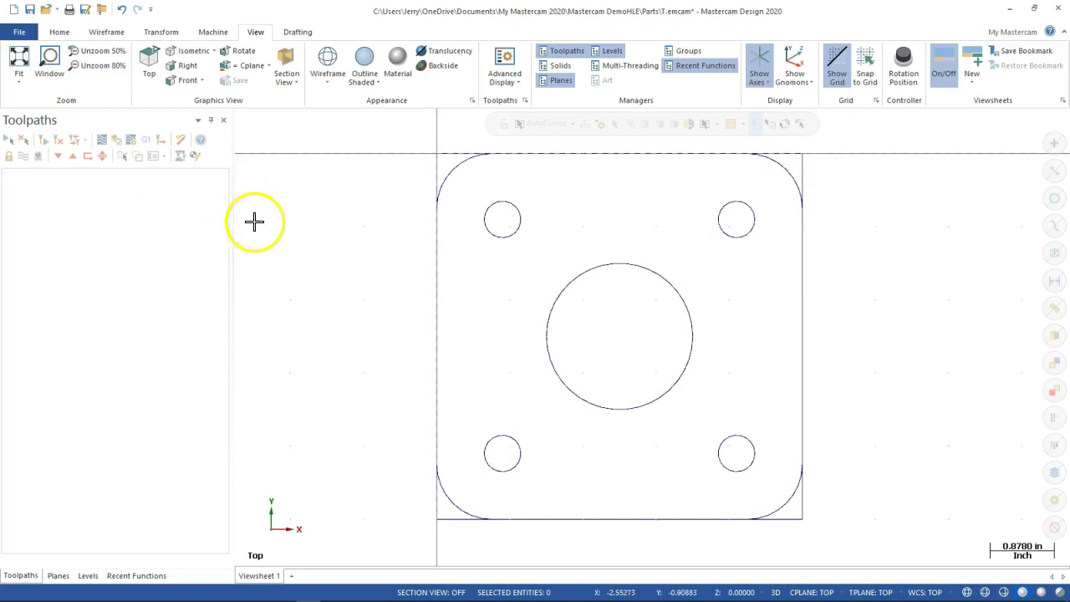
pyautogui.scroll(-1, 321, 236)
pyautogui.scroll(-1, 321, 236)
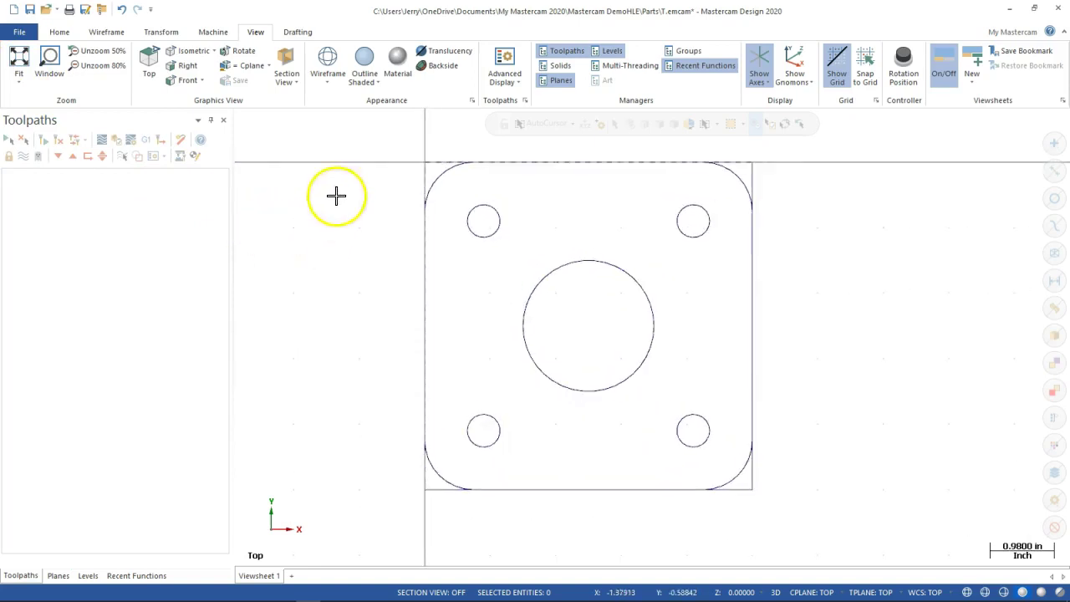
pyautogui.click(336, 143)
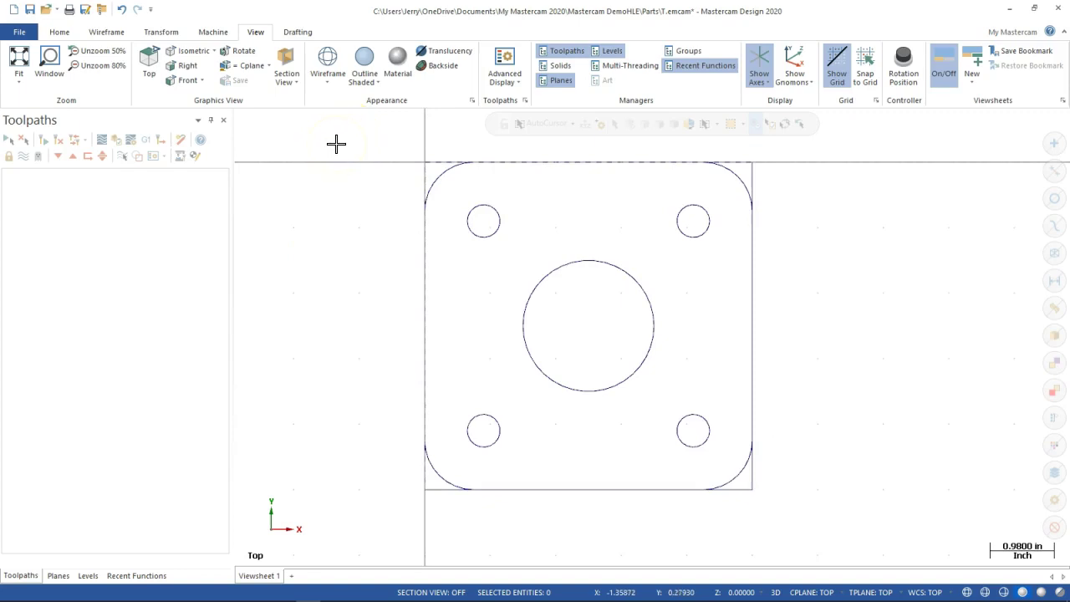
pyautogui.scroll(-1, 337, 143)
pyautogui.click(336, 144)
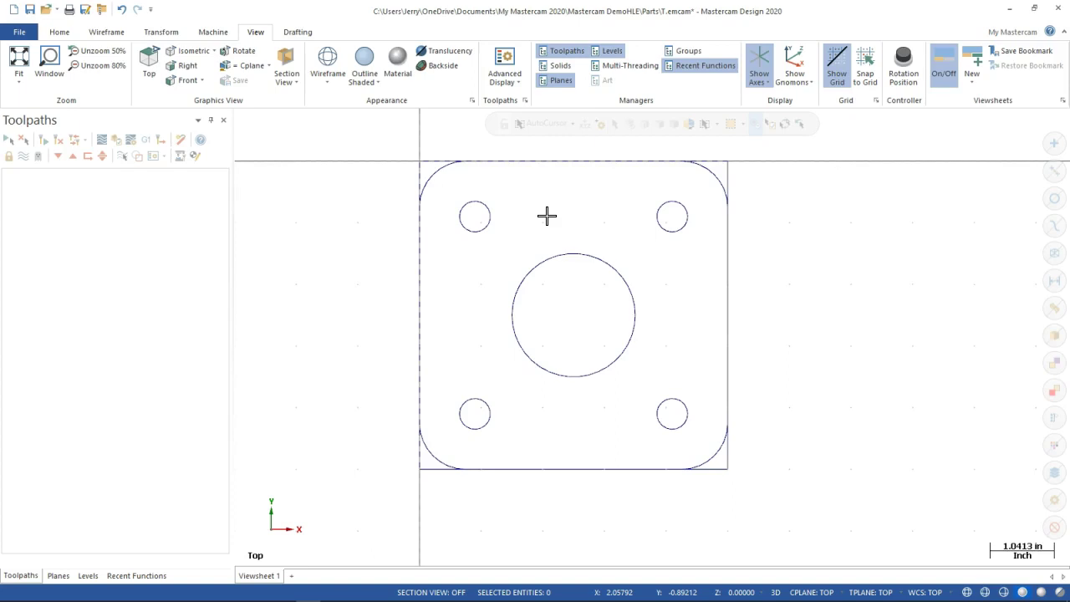
pyautogui.scroll(1, 637, 215)
pyautogui.scroll(-1, 640, 216)
pyautogui.scroll(1, 785, 219)
pyautogui.scroll(-2, 555, 181)
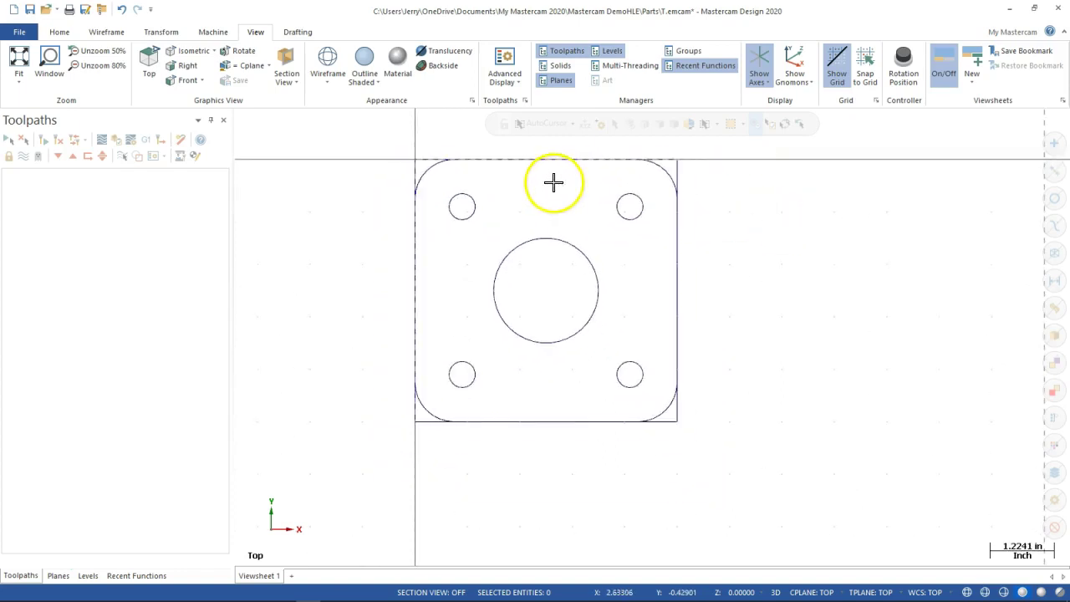
pyautogui.scroll(1, 382, 138)
pyautogui.scroll(1, 382, 138)
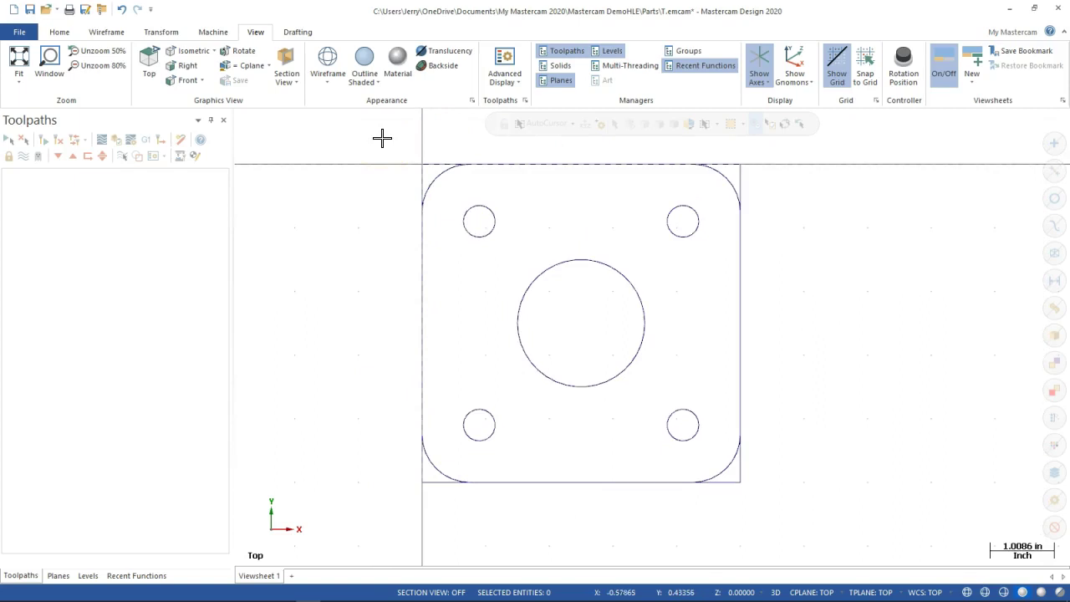
pyautogui.click(424, 163)
pyautogui.scroll(-1, 424, 162)
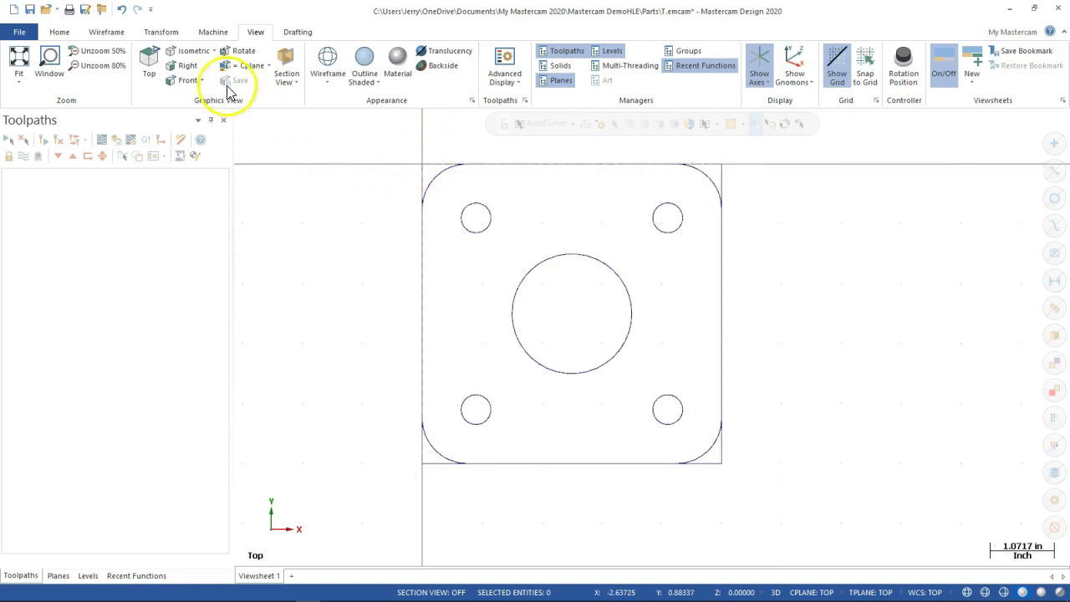
# Step: Add a machine group to the part using the Default mill machine
pyautogui.click(213, 32)
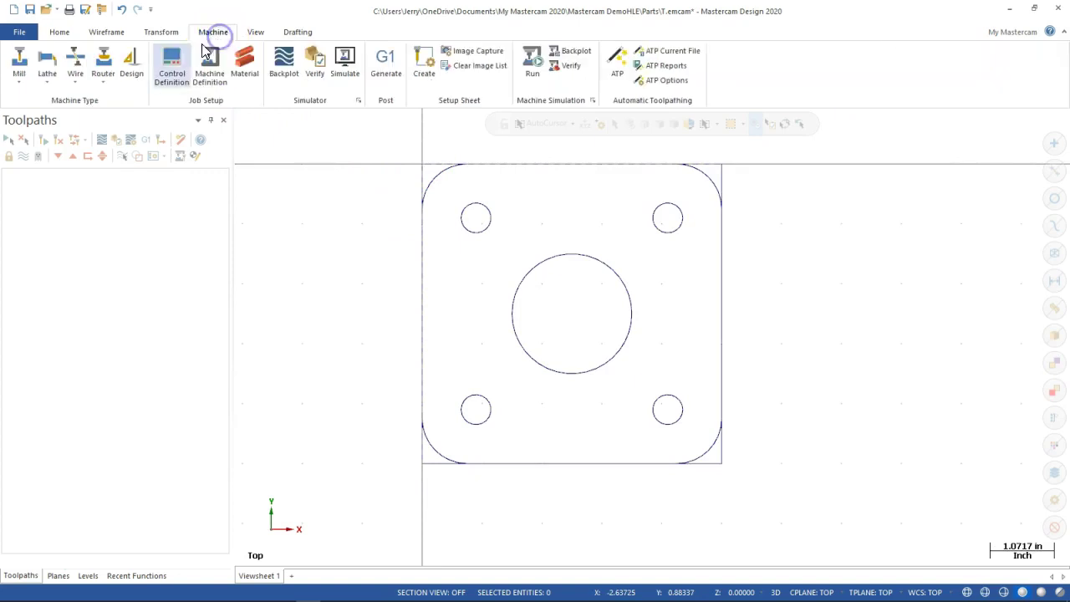
pyautogui.click(20, 83)
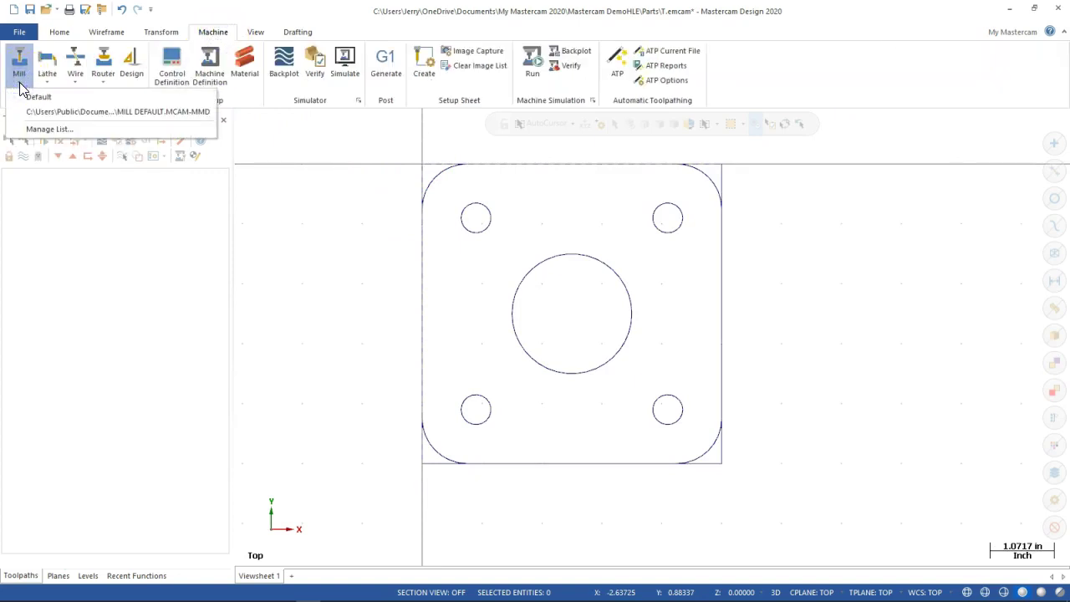
pyautogui.click(57, 99)
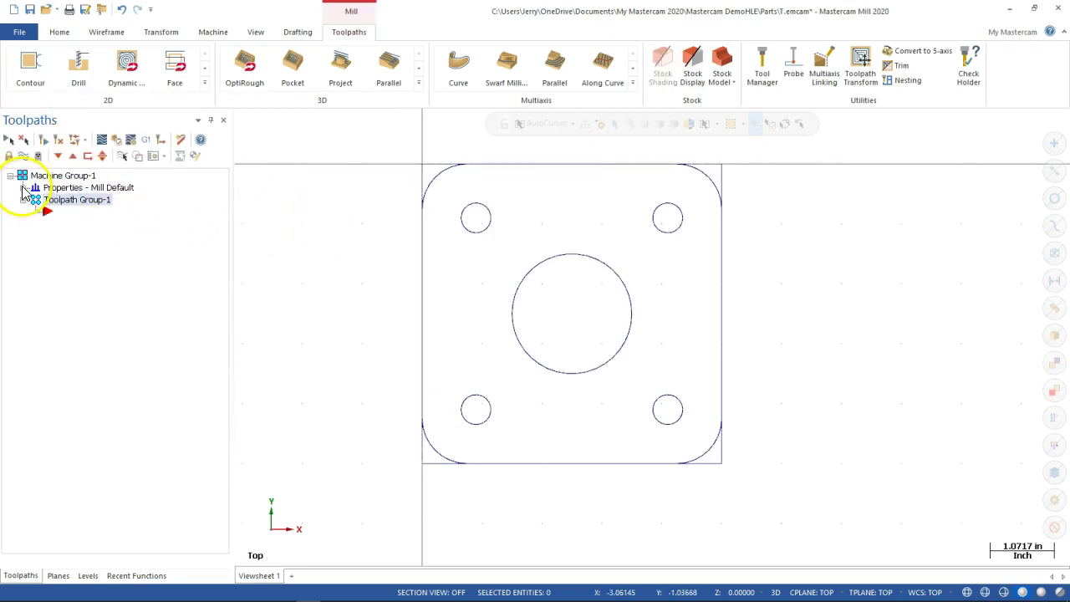
# Step: Review the Files and Tool Settings in the machine group's properties and accept them
pyautogui.click(22, 188)
pyautogui.click(58, 199)
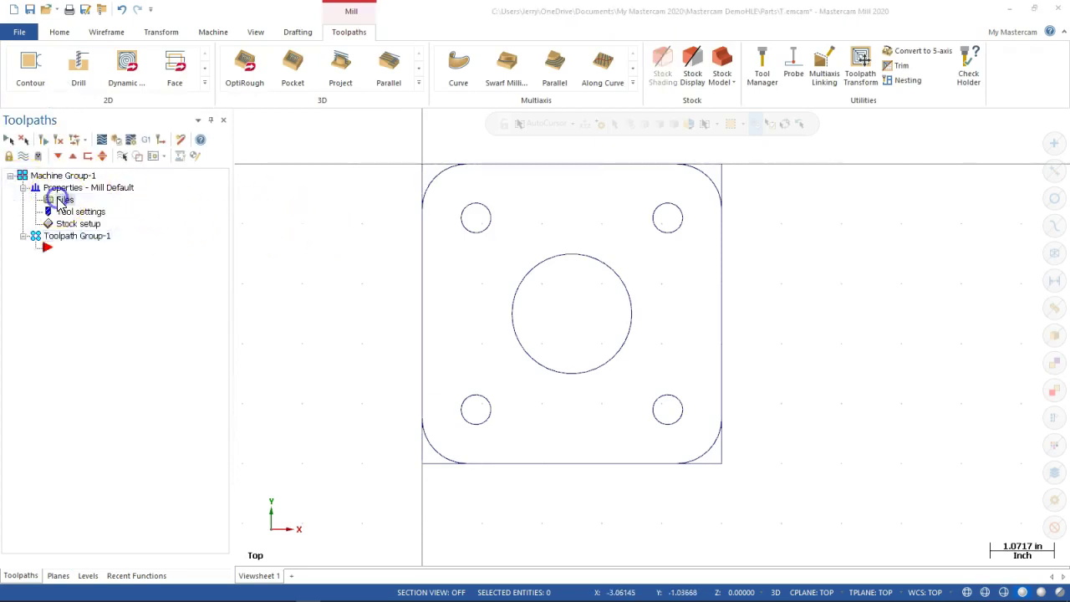
pyautogui.moveTo(153, 144); pyautogui.dragTo(307, 45)
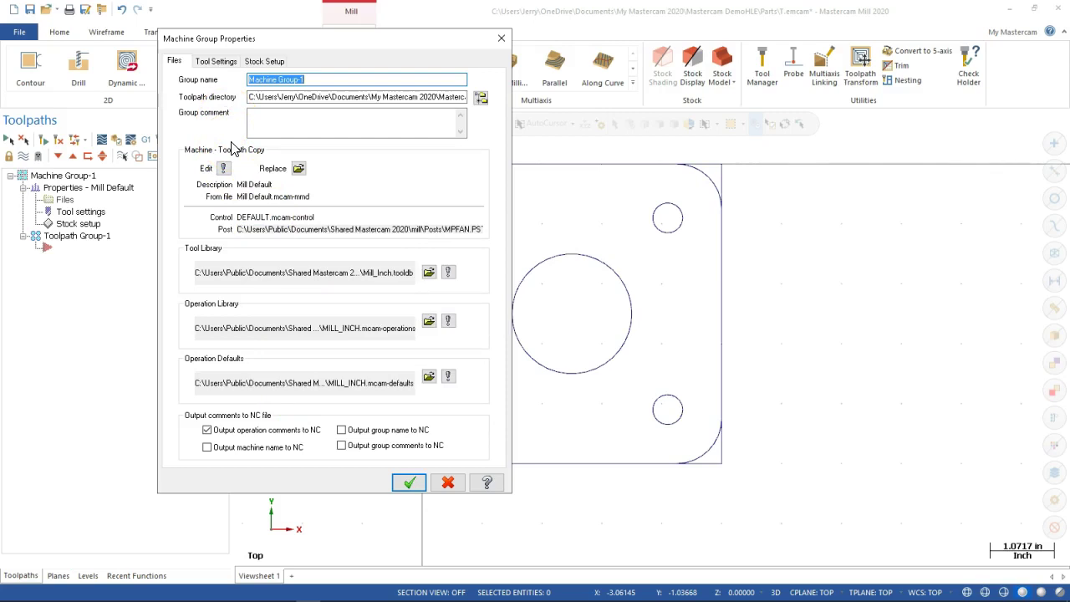
pyautogui.click(217, 62)
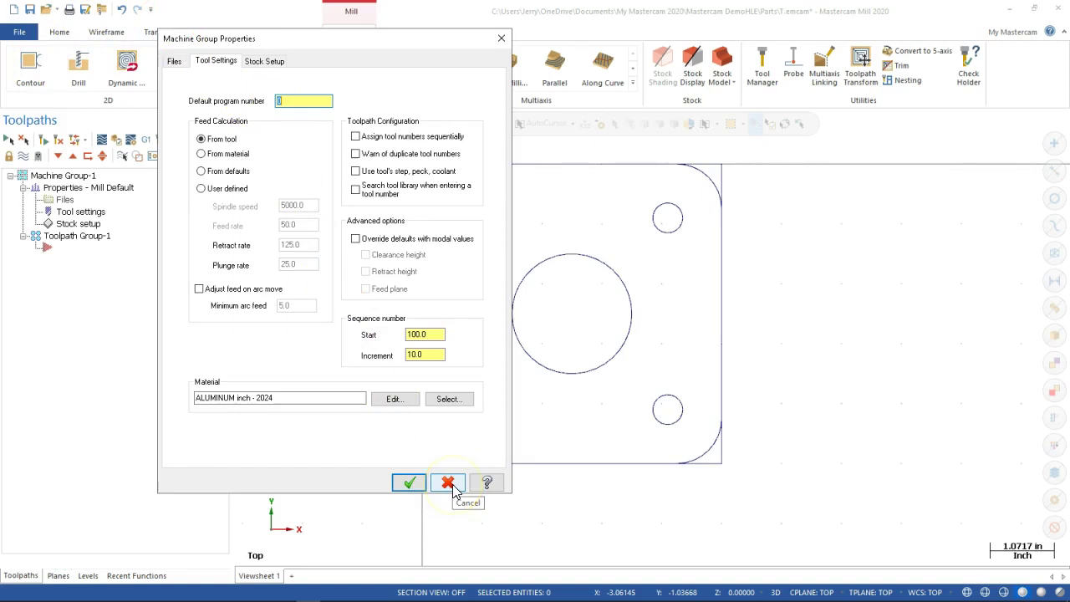
pyautogui.click(410, 483)
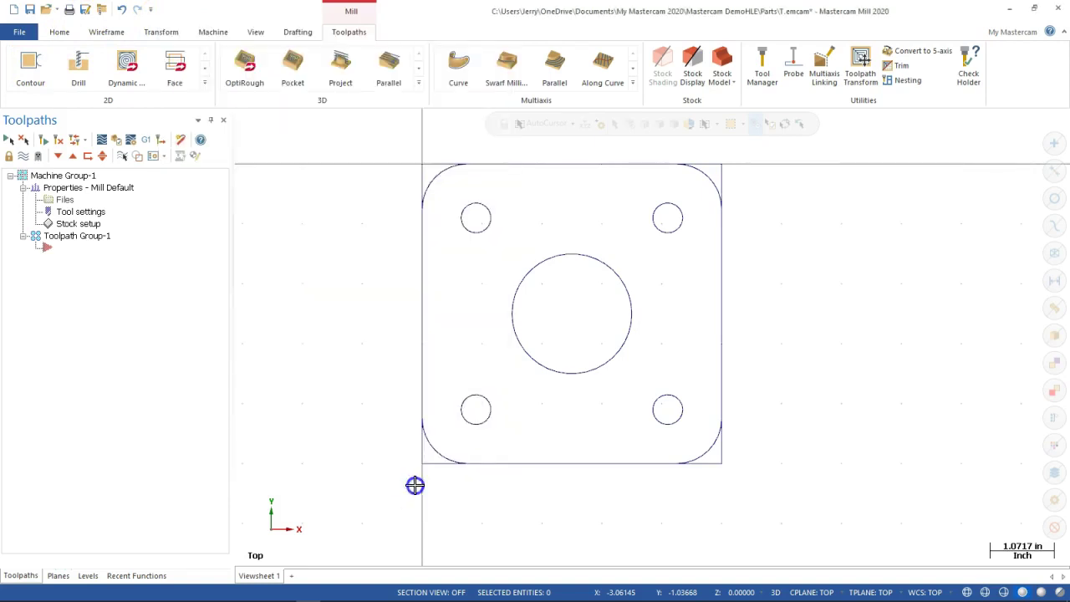
# Step: Look over the mill machine choices, the Planes manager and the recent functions, and return to the machine group's toolpaths
pyautogui.click(213, 31)
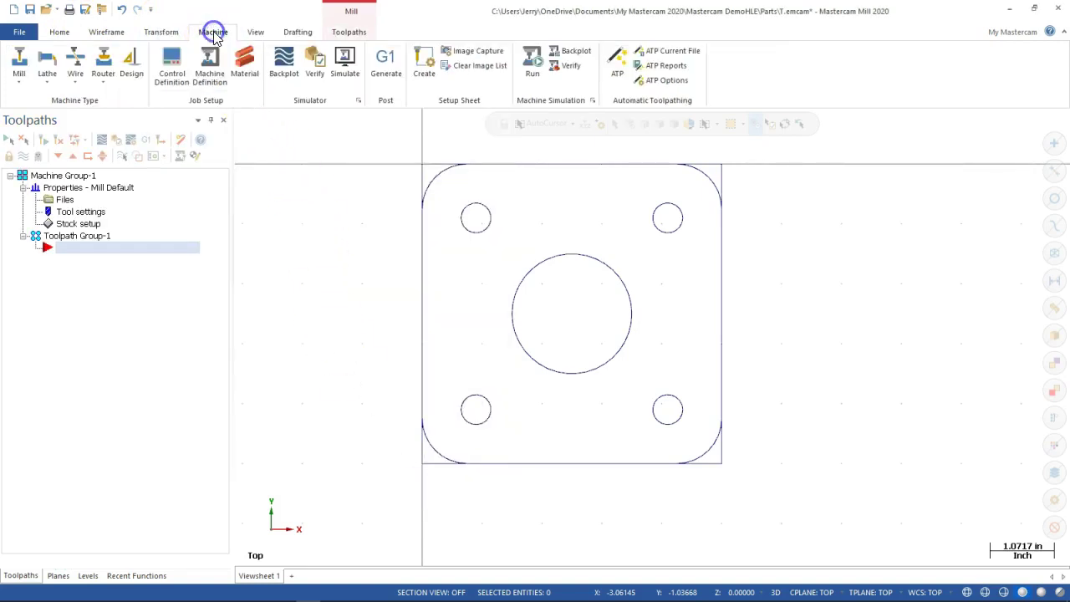
pyautogui.click(15, 85)
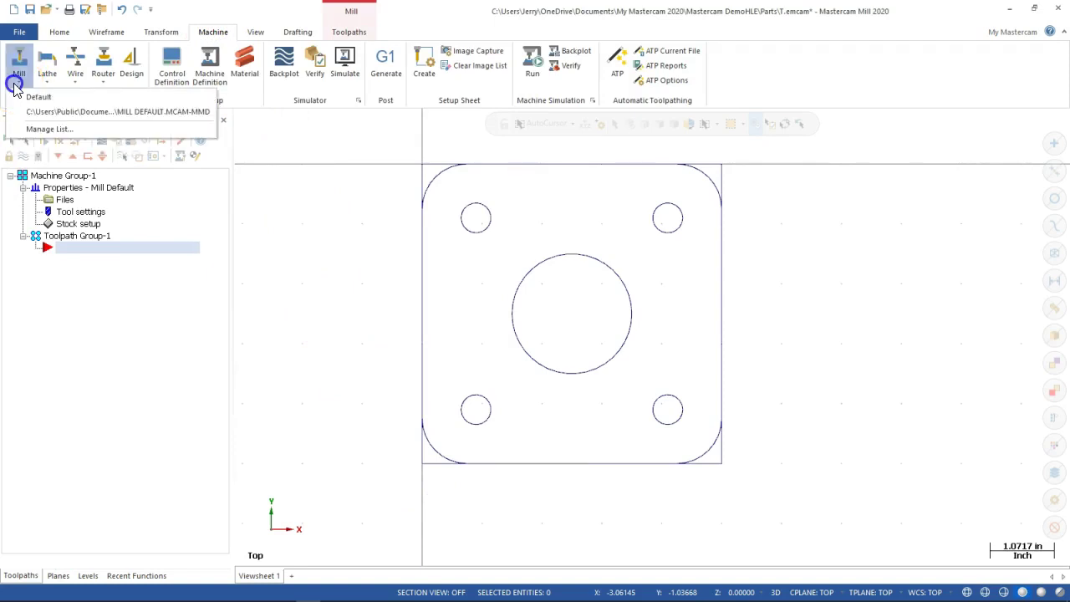
pyautogui.click(95, 328)
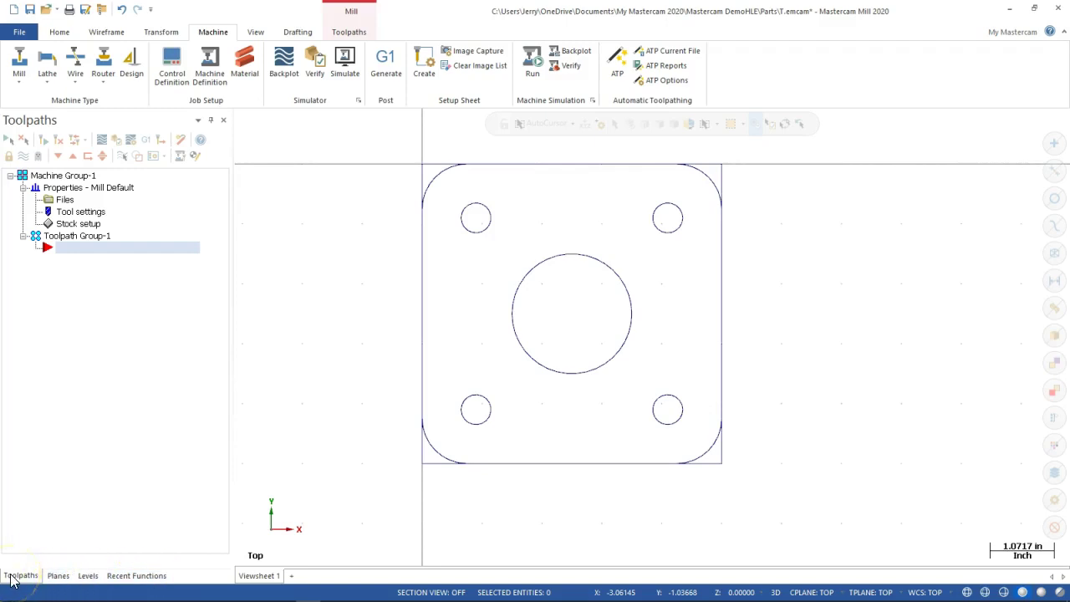
pyautogui.click(56, 580)
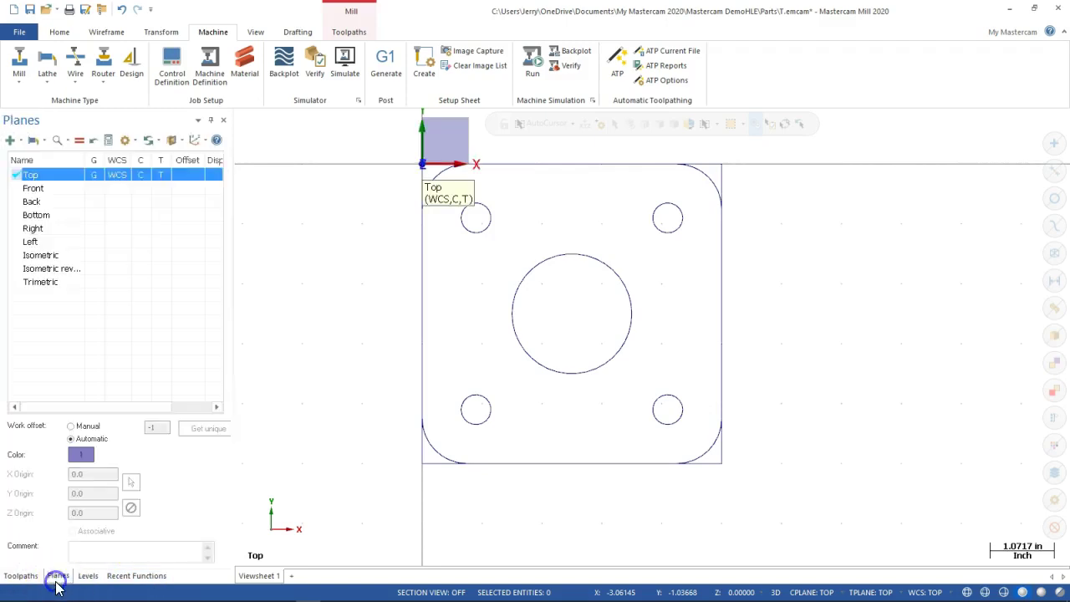
pyautogui.click(129, 579)
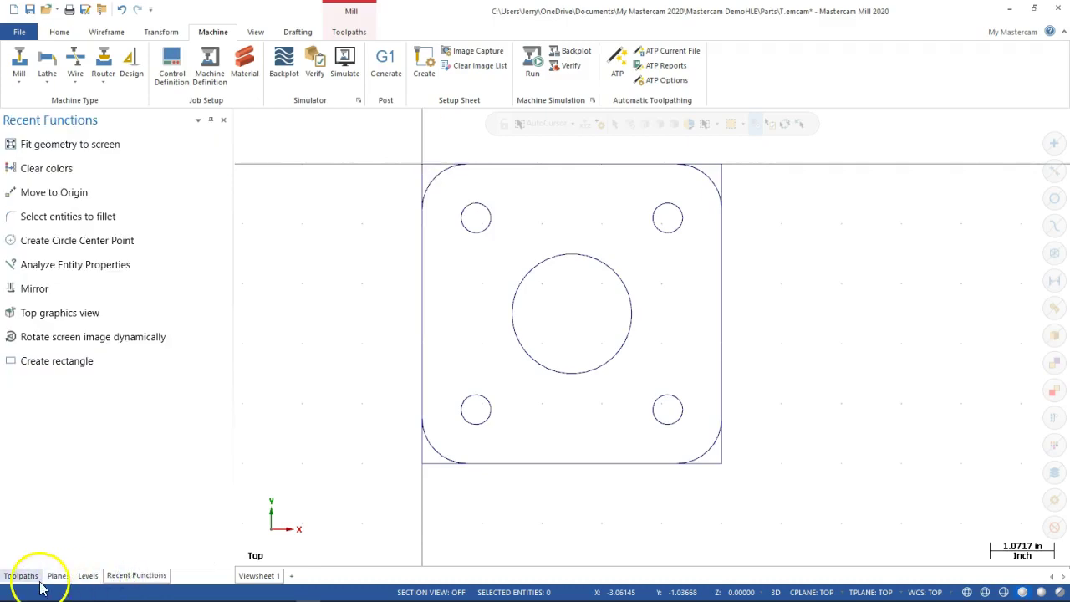
pyautogui.click(12, 580)
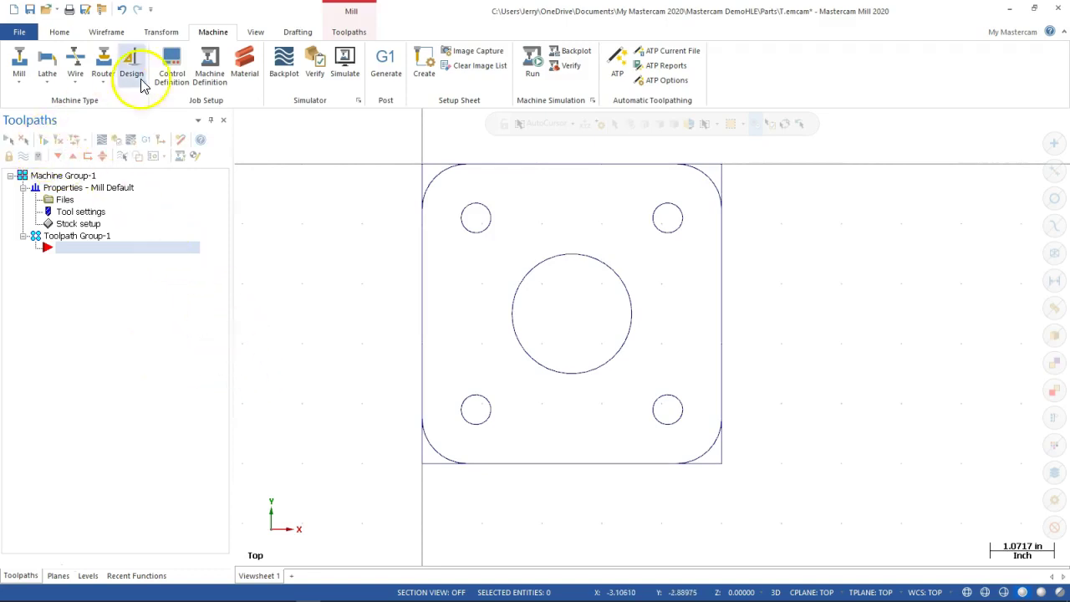
pyautogui.click(354, 38)
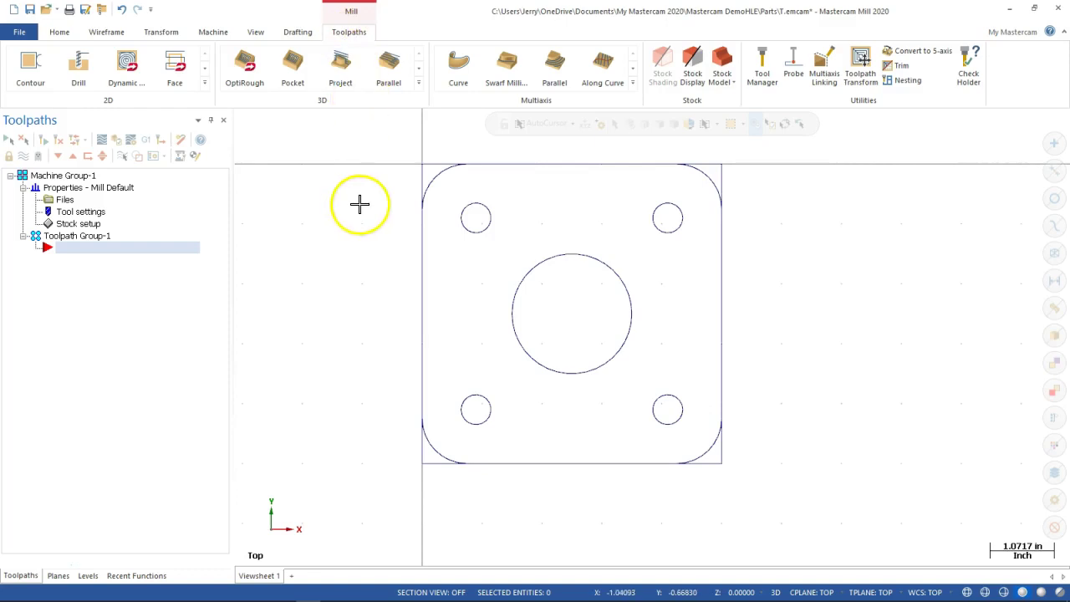
# Step: Set the machine group's default program number to 1, assign tool numbers sequentially and warn of duplicate tool numbers
pyautogui.click(67, 201)
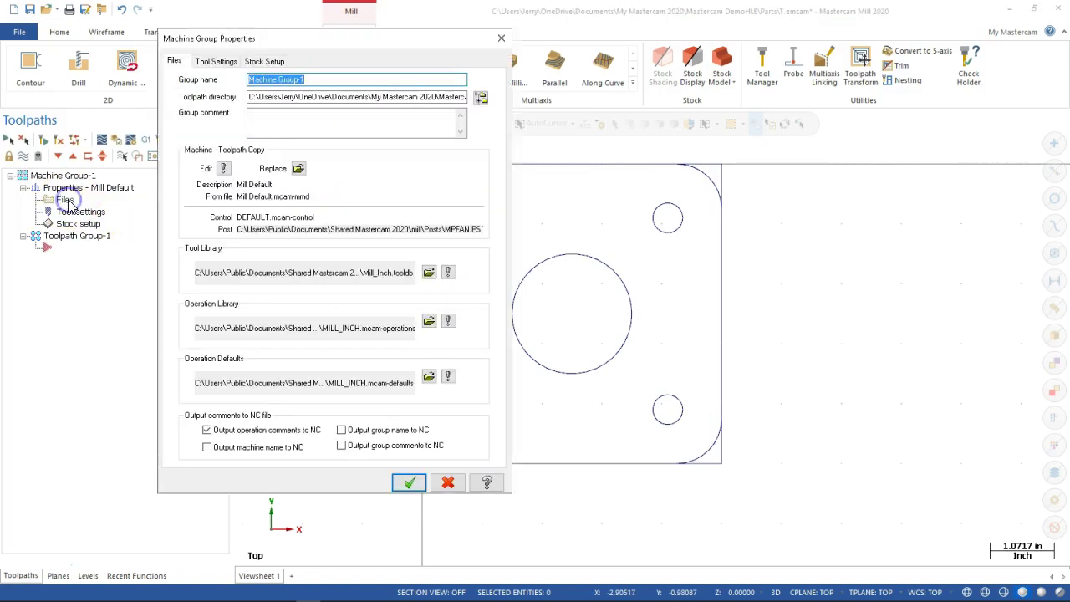
pyautogui.click(217, 62)
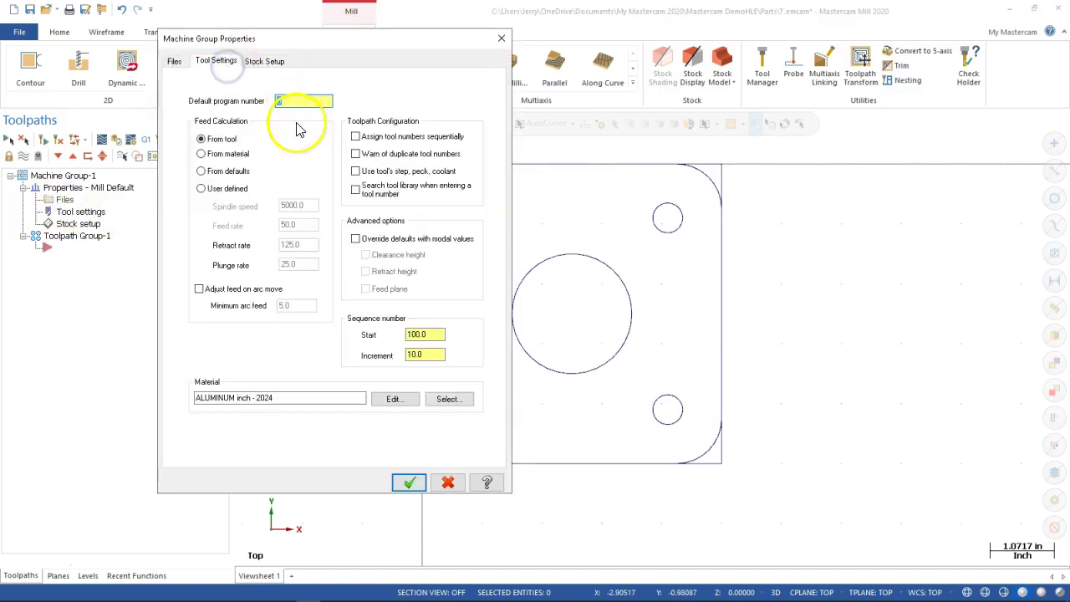
pyautogui.write('1')
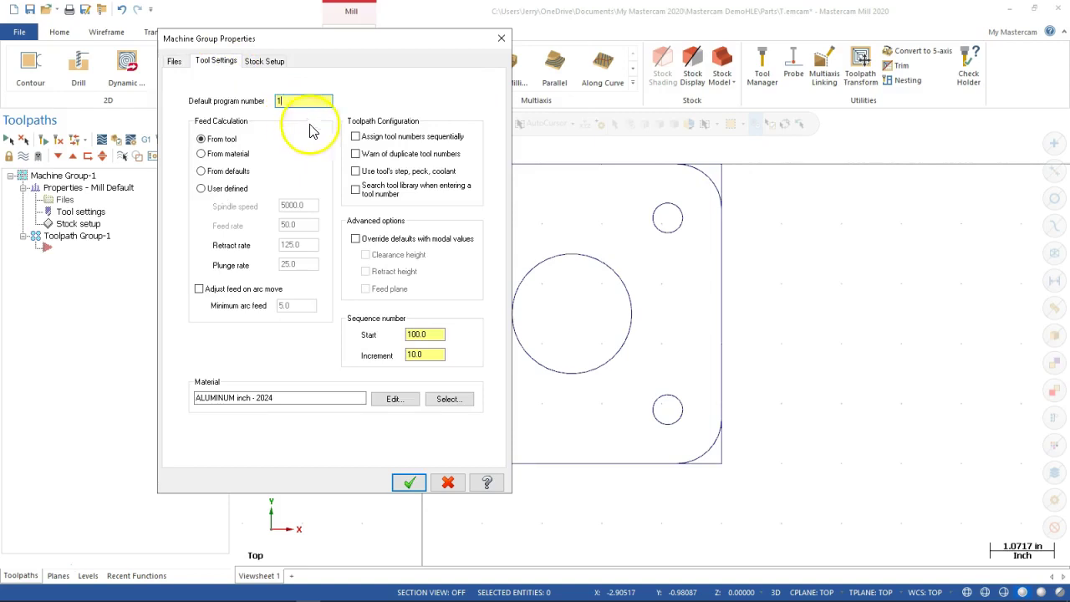
pyautogui.click(356, 137)
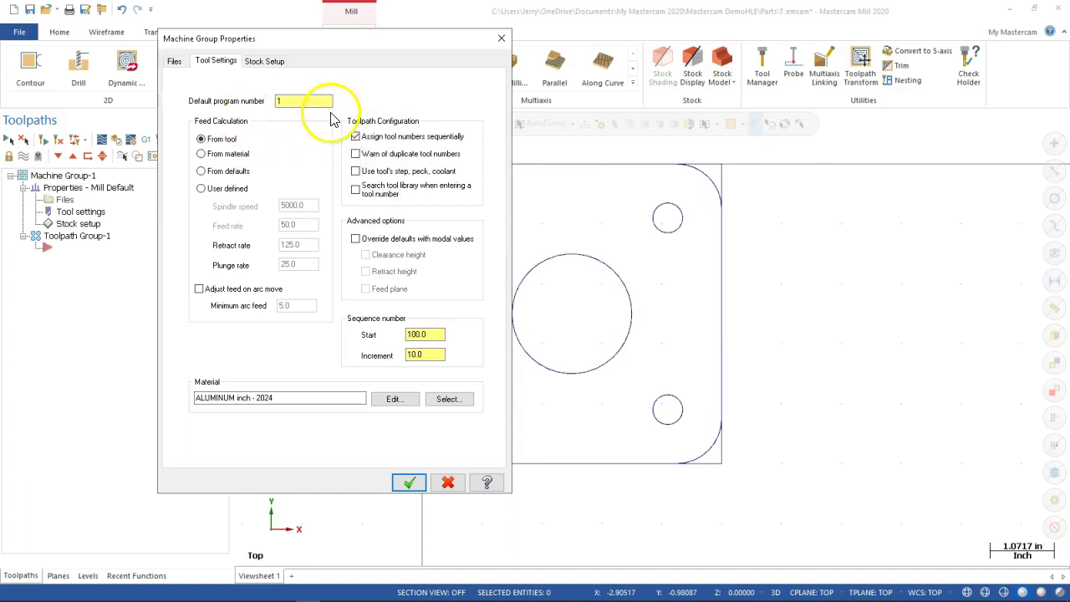
pyautogui.click(357, 154)
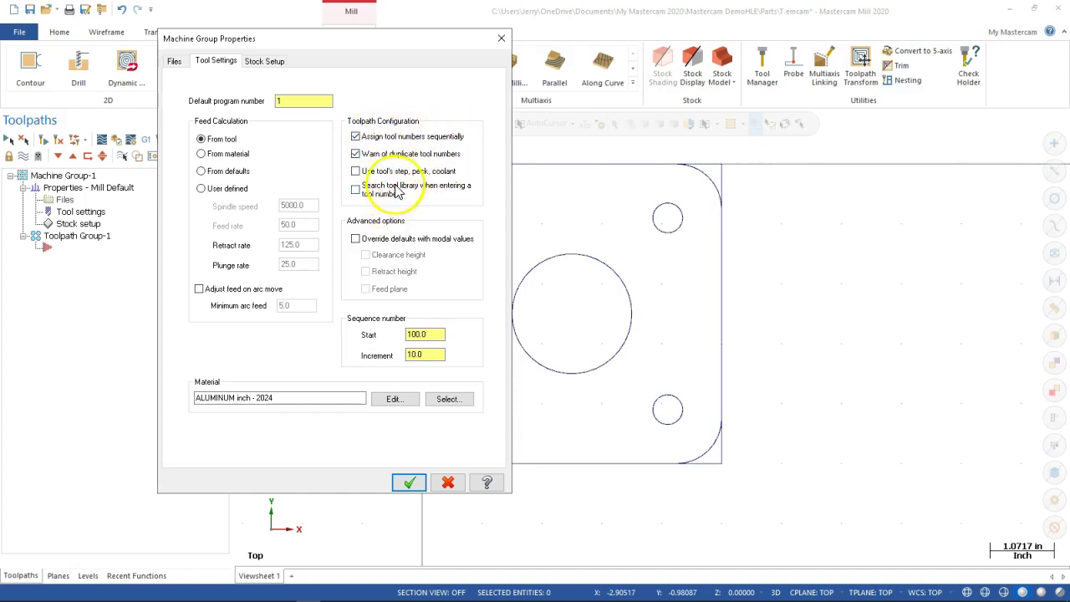
# Step: Set the sequence number start and increment both to 1 in the machine group's tool settings
pyautogui.moveTo(439, 335); pyautogui.dragTo(376, 356)
pyautogui.write('11')
pyautogui.press('Tab')
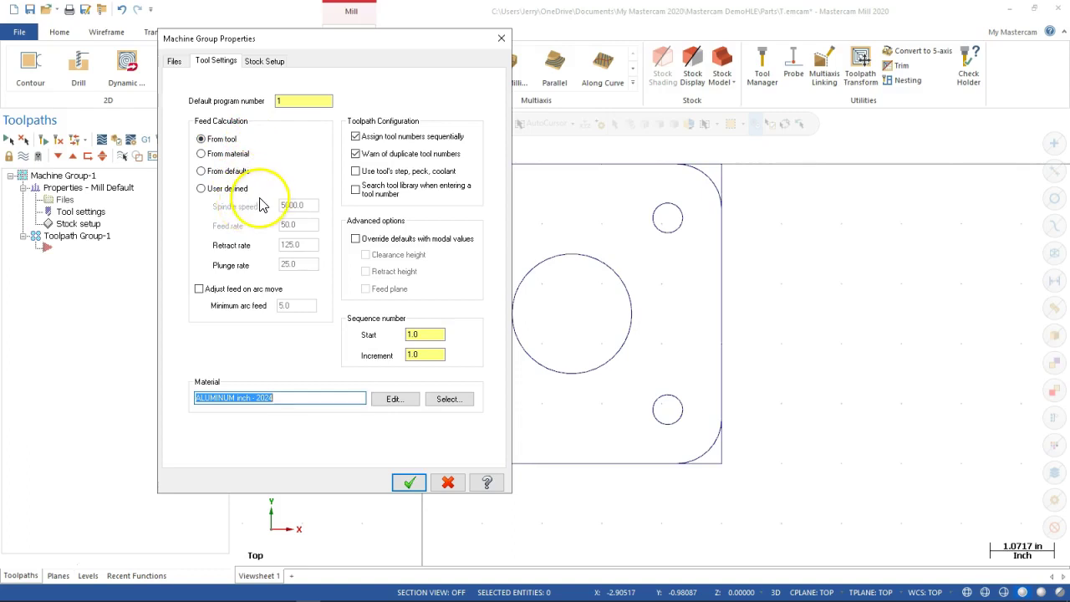
# Step: Check the current material definition and choose ALUMINUM inch - 6061 from the mill library as the machine group's material
pyautogui.click(400, 404)
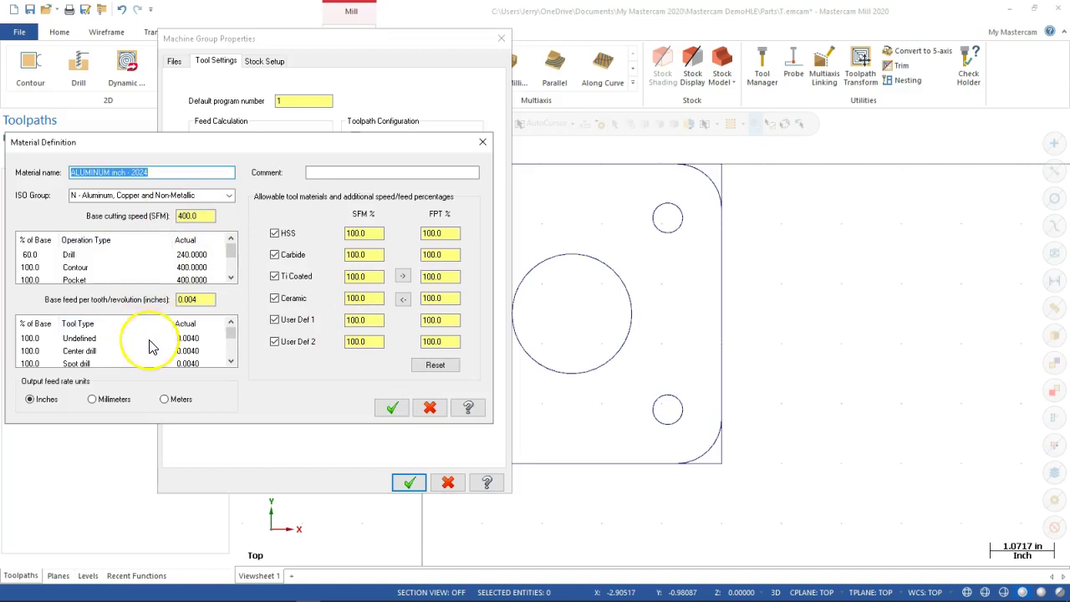
pyautogui.click(430, 407)
pyautogui.click(457, 402)
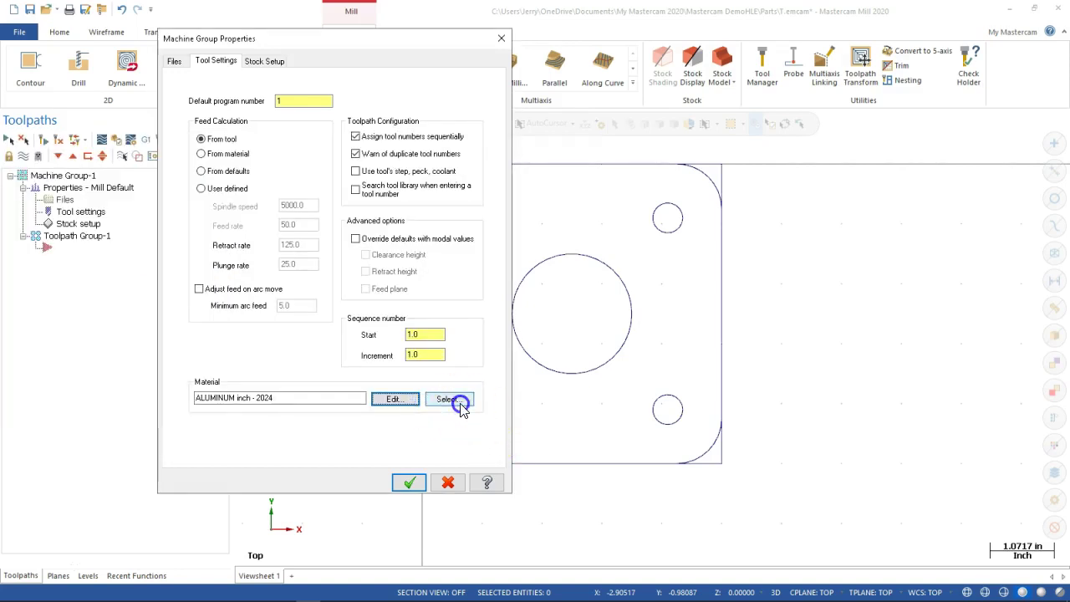
pyautogui.moveTo(149, 145); pyautogui.dragTo(425, 97)
pyautogui.click(371, 327)
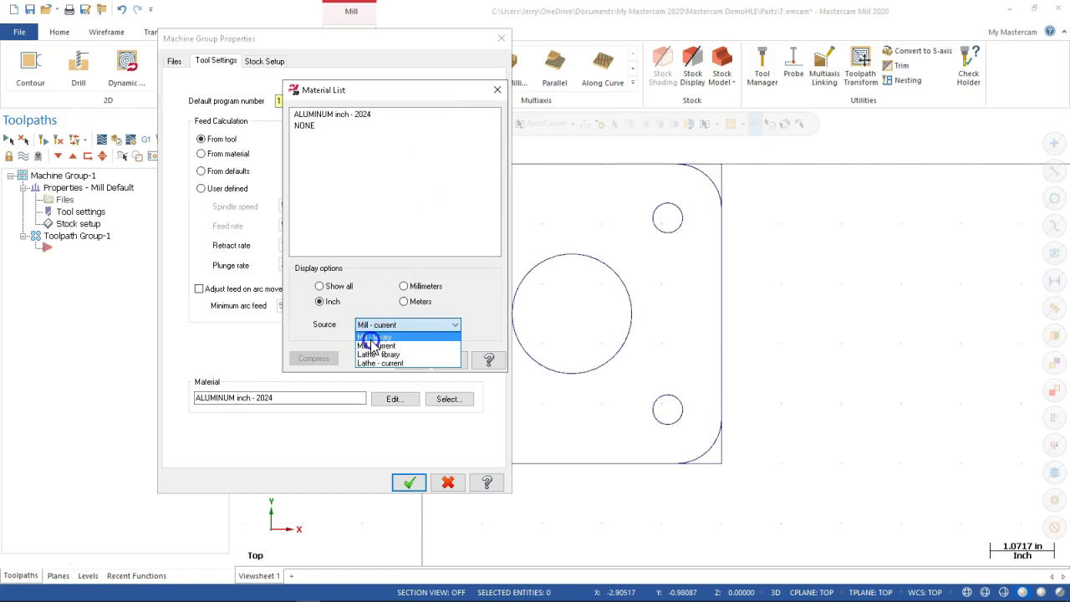
pyautogui.click(374, 336)
pyautogui.click(333, 137)
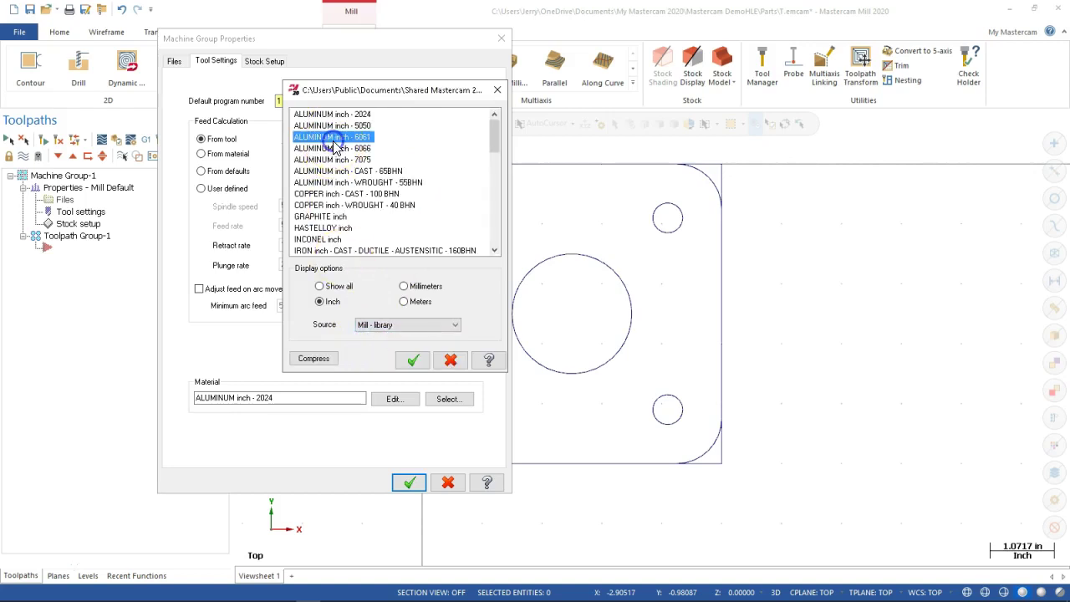
pyautogui.click(413, 361)
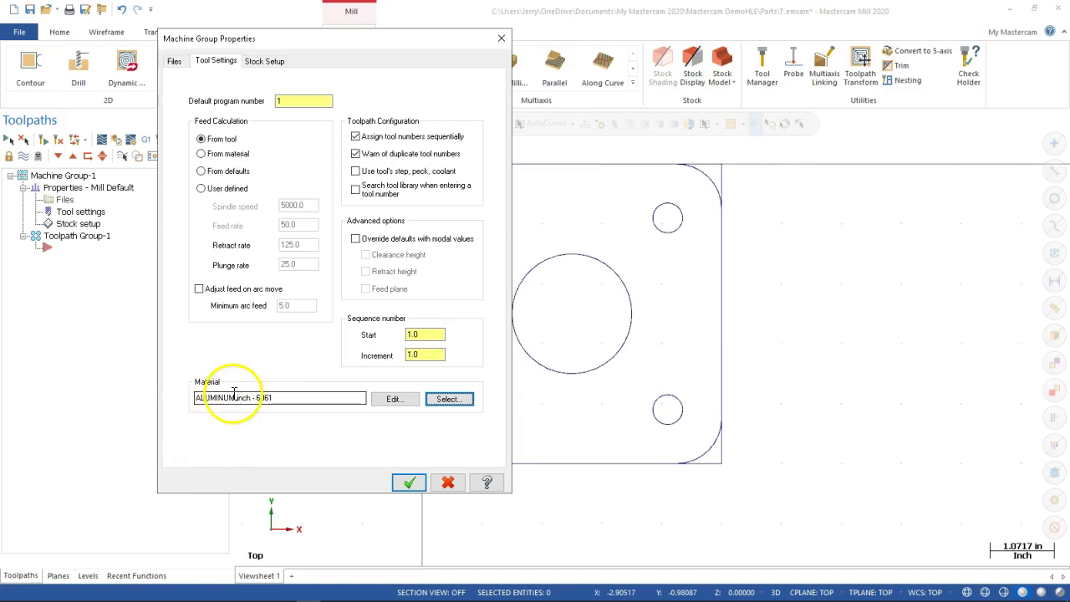
# Step: Size the rectangular stock in the stock setup to Y 5, X 5 and Z 3
pyautogui.click(263, 61)
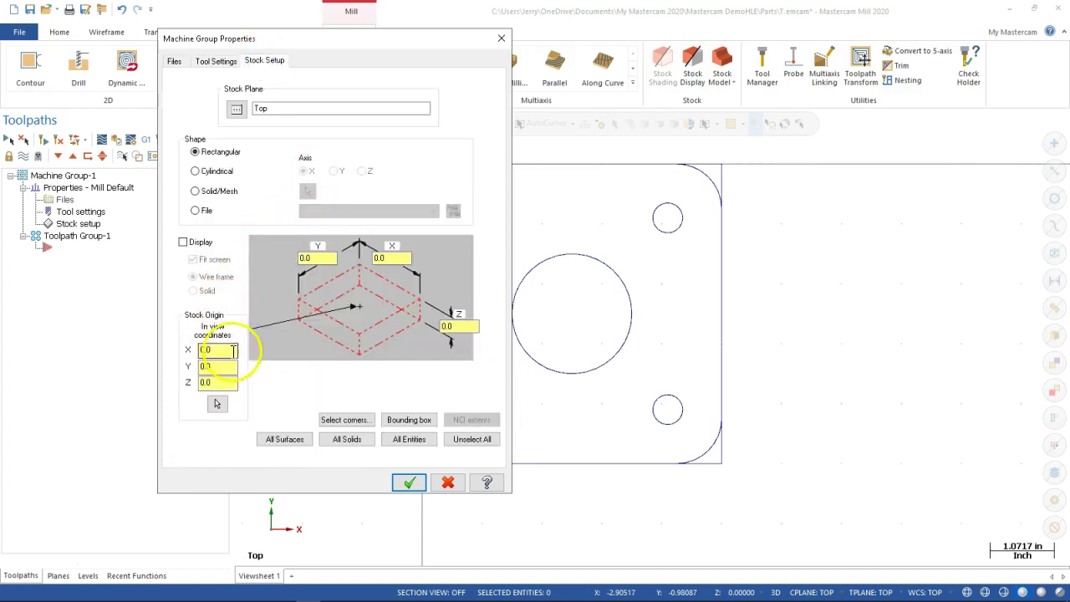
pyautogui.click(281, 256)
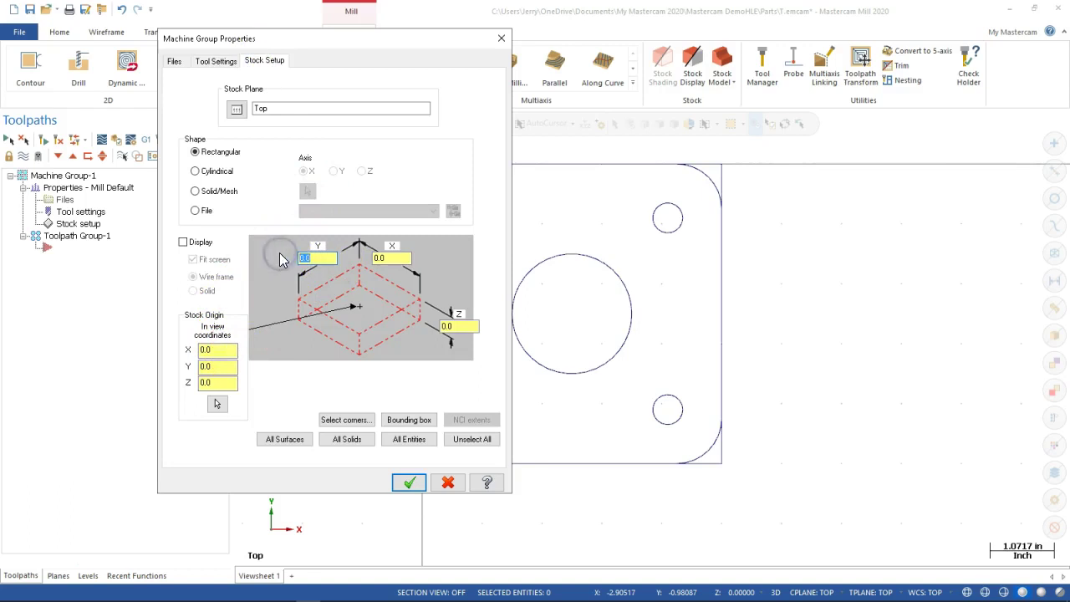
pyautogui.write('5')
pyautogui.press('Tab')
pyautogui.write('5')
pyautogui.press('Tab')
pyautogui.press('Tab')
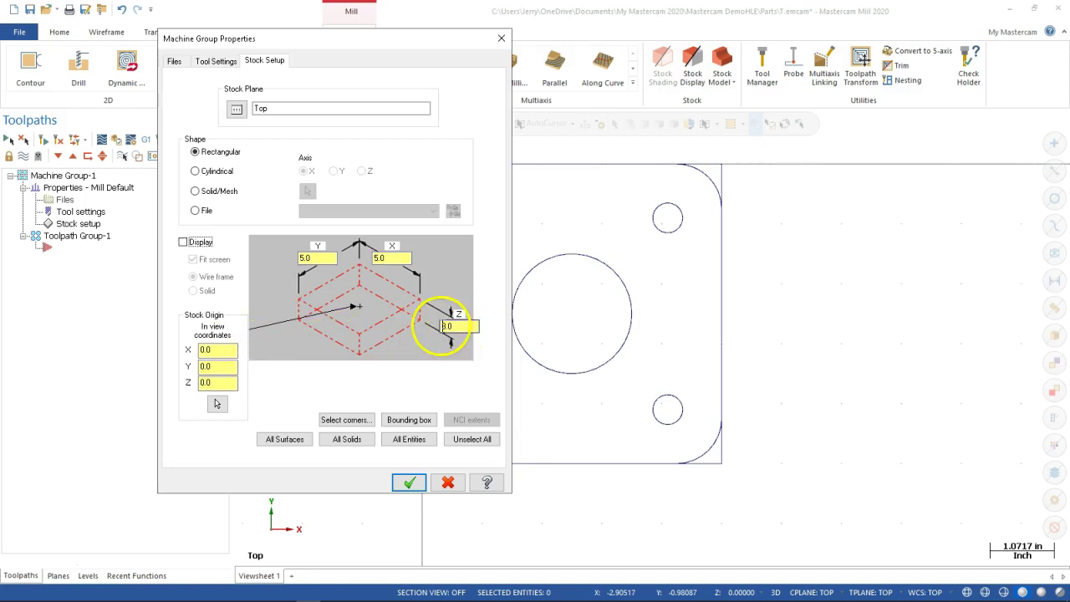
# Step: Set the stock origin to X 2.5 and Y -2.5 and turn on the stock display
pyautogui.click(214, 349)
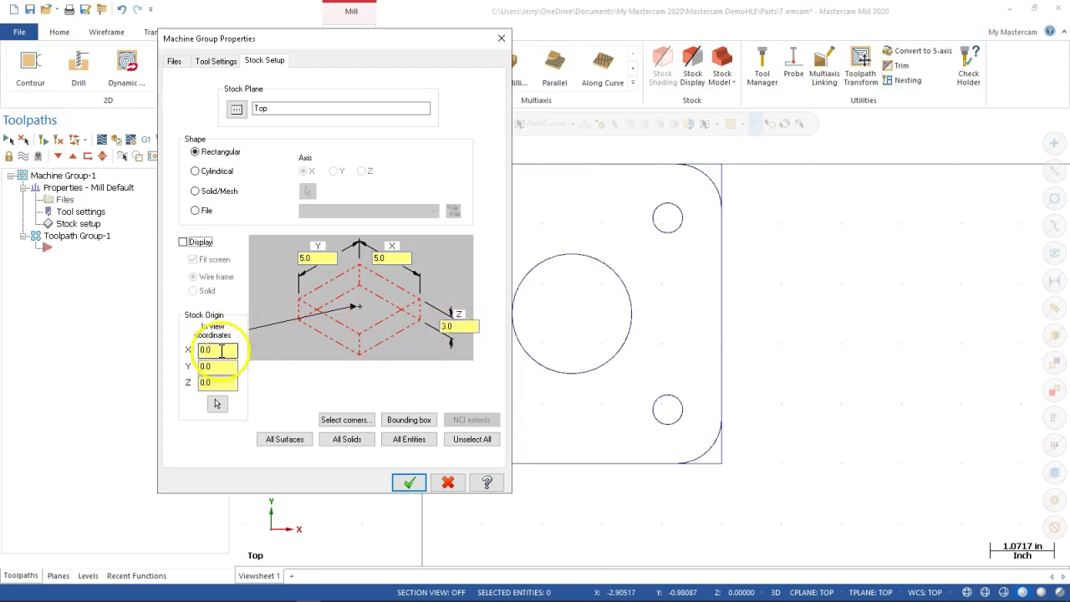
pyautogui.moveTo(222, 349); pyautogui.dragTo(176, 346)
pyautogui.write('2')
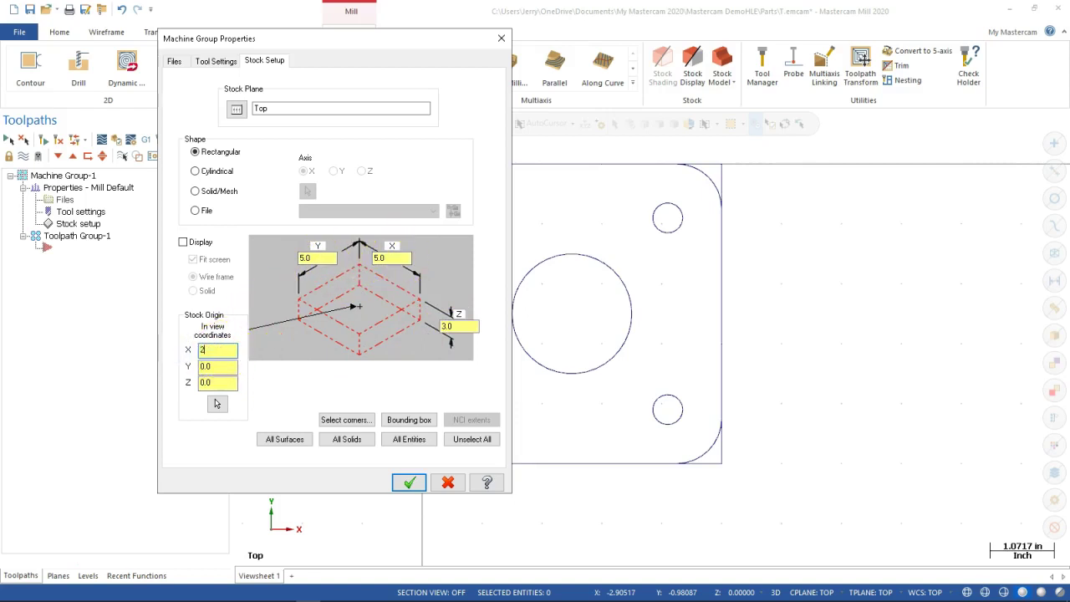
pyautogui.write('.5')
pyautogui.press('Tab')
pyautogui.press('Tab')
pyautogui.click(216, 404)
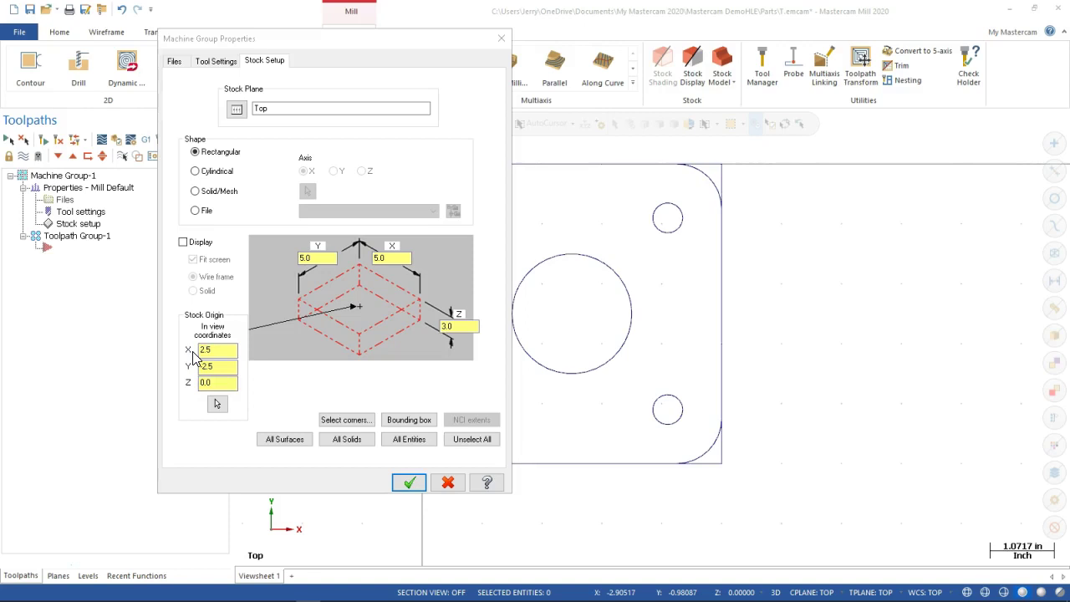
pyautogui.click(193, 352)
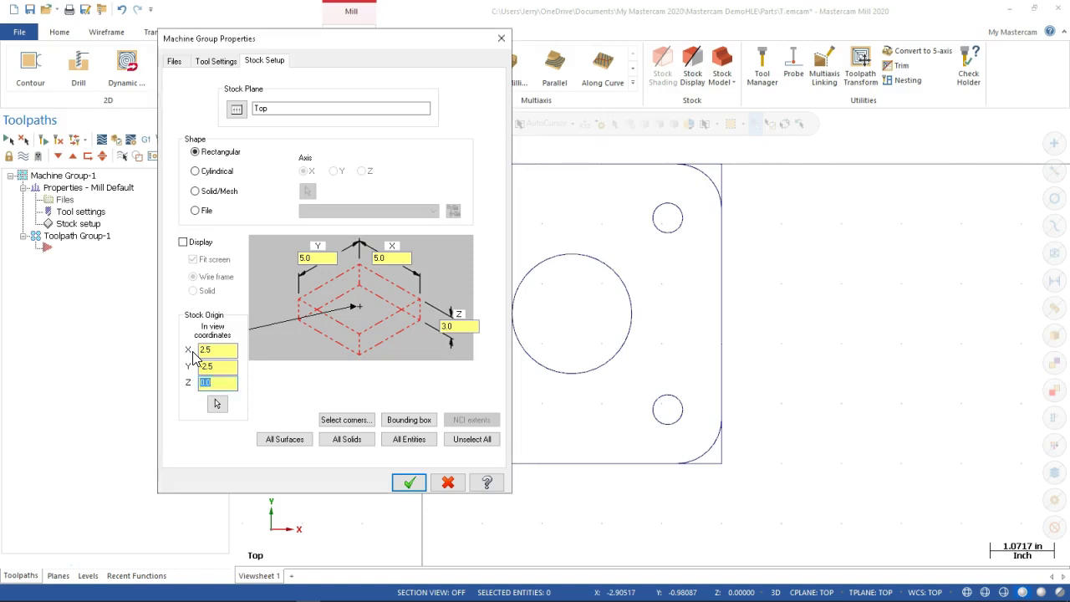
pyautogui.moveTo(334, 42); pyautogui.dragTo(224, 31)
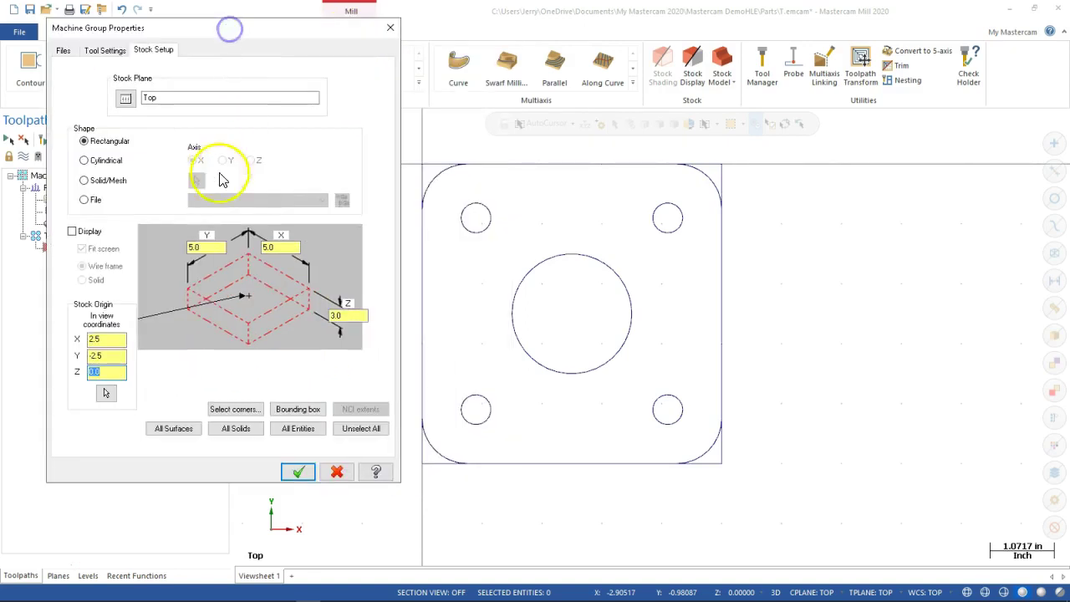
pyautogui.click(73, 232)
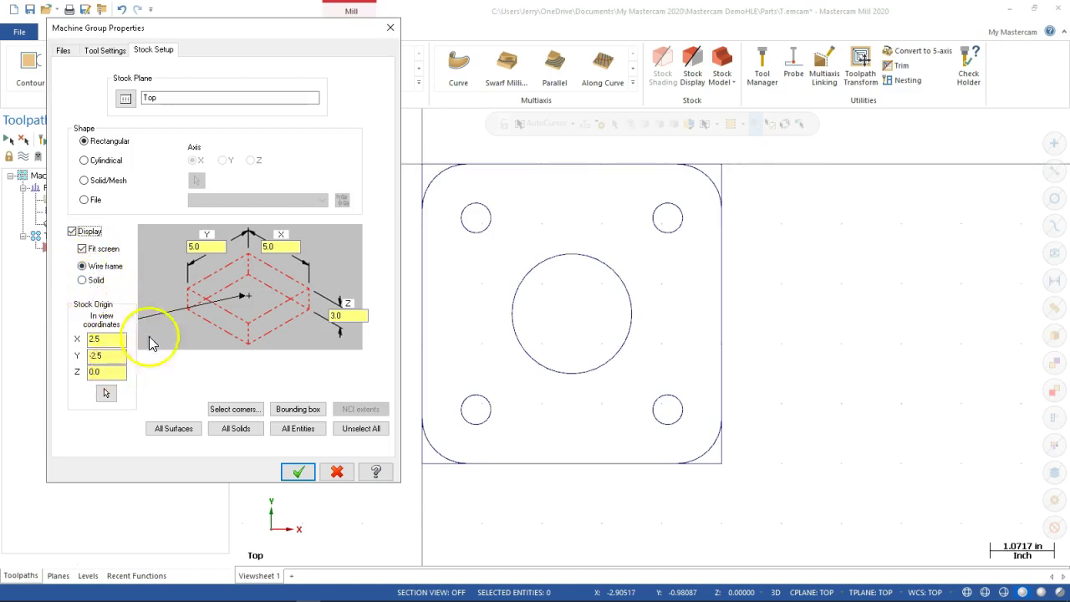
pyautogui.click(284, 411)
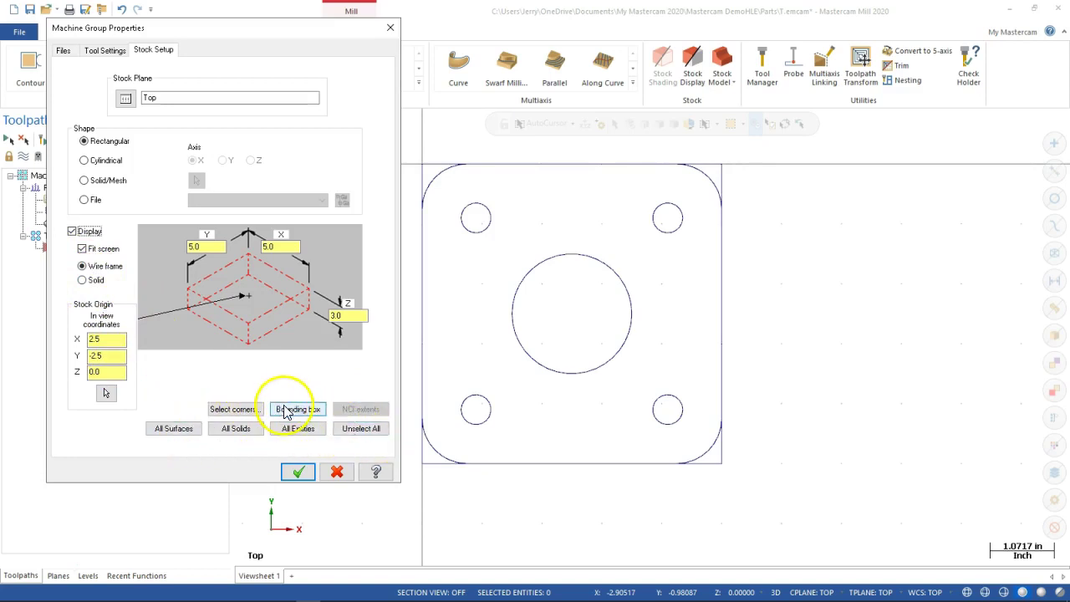
# Step: Define the stock from the square's upper-left and lower-right corner points and accept the machine group properties
pyautogui.click(236, 409)
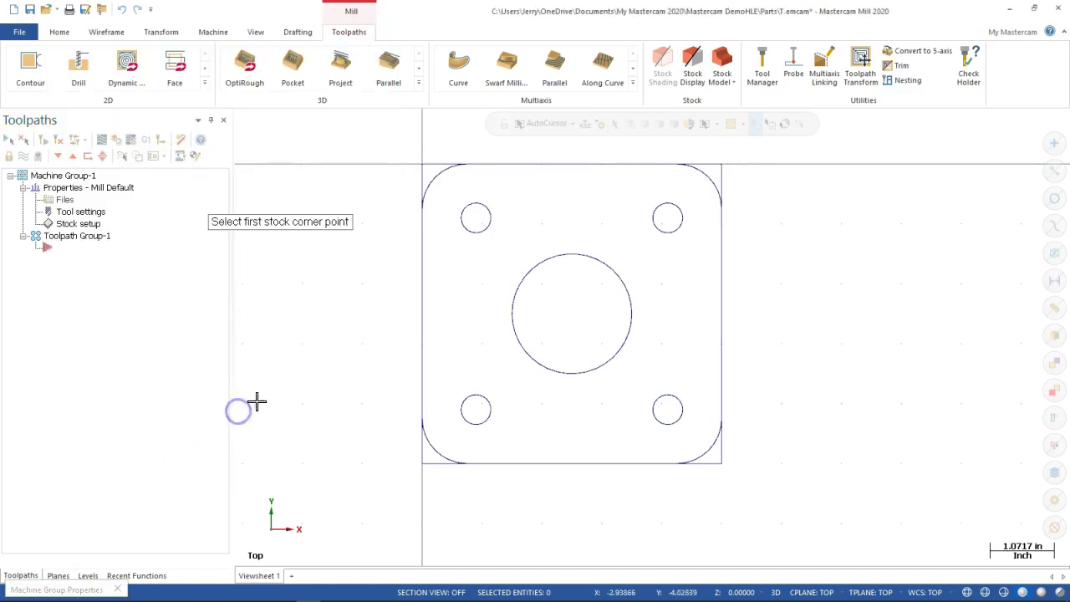
pyautogui.click(426, 168)
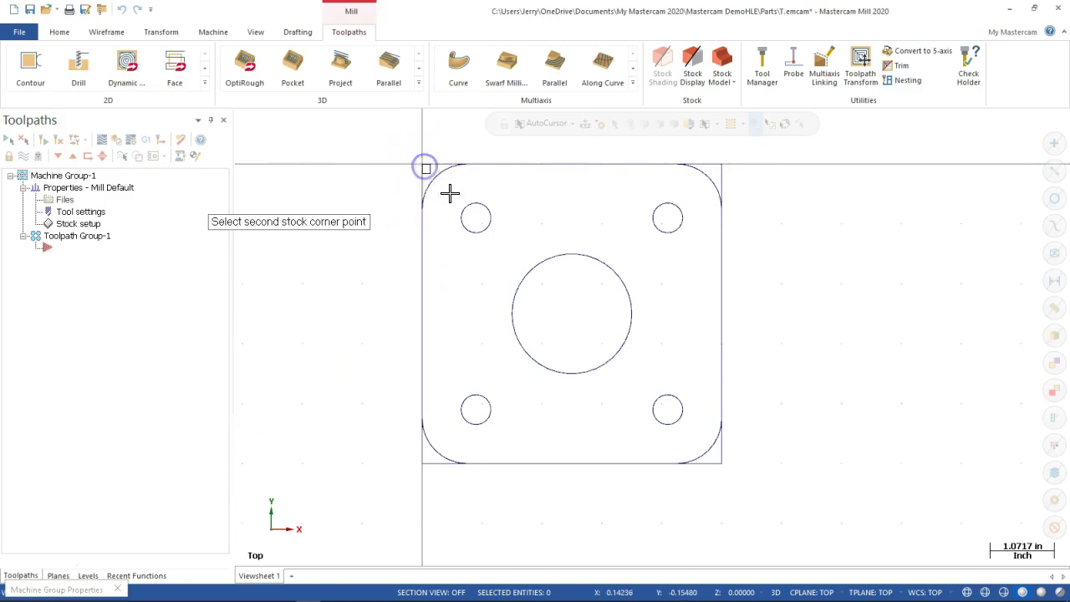
pyautogui.click(723, 463)
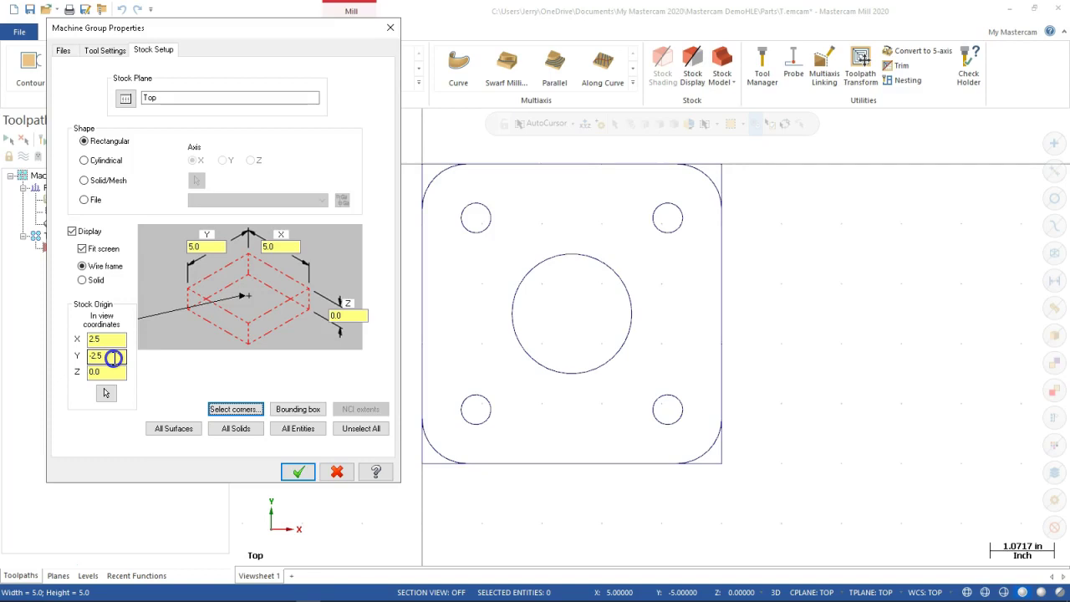
pyautogui.click(296, 475)
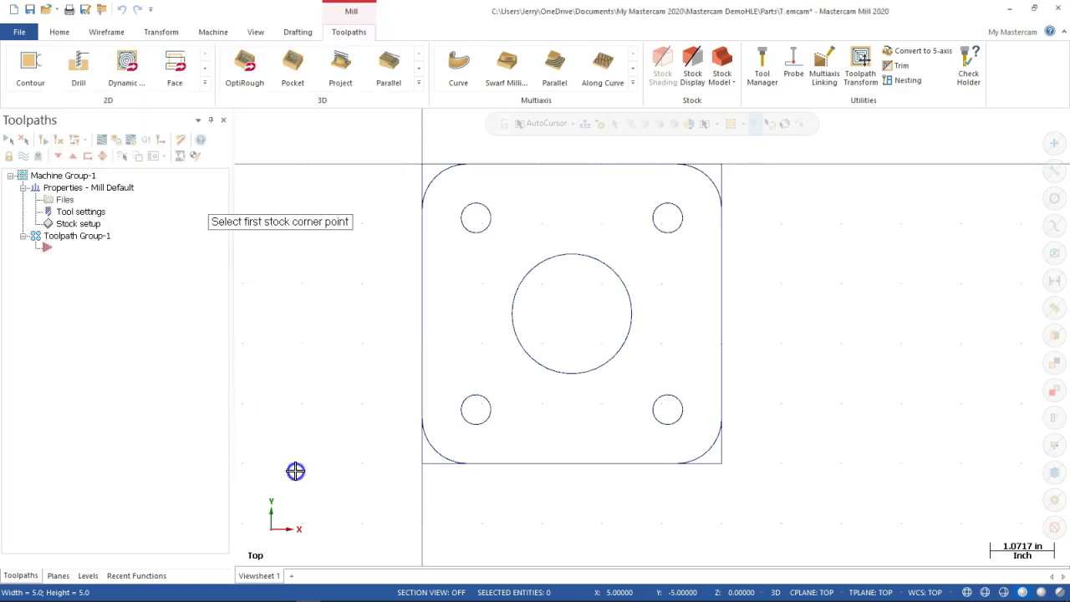
pyautogui.click(253, 338)
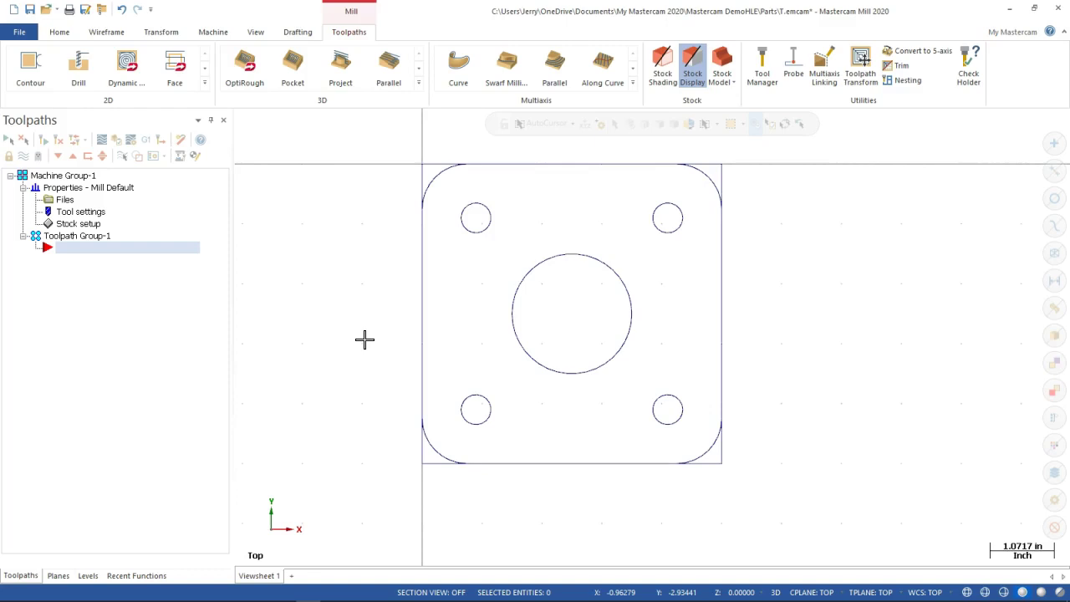
pyautogui.scroll(-1, 377, 313)
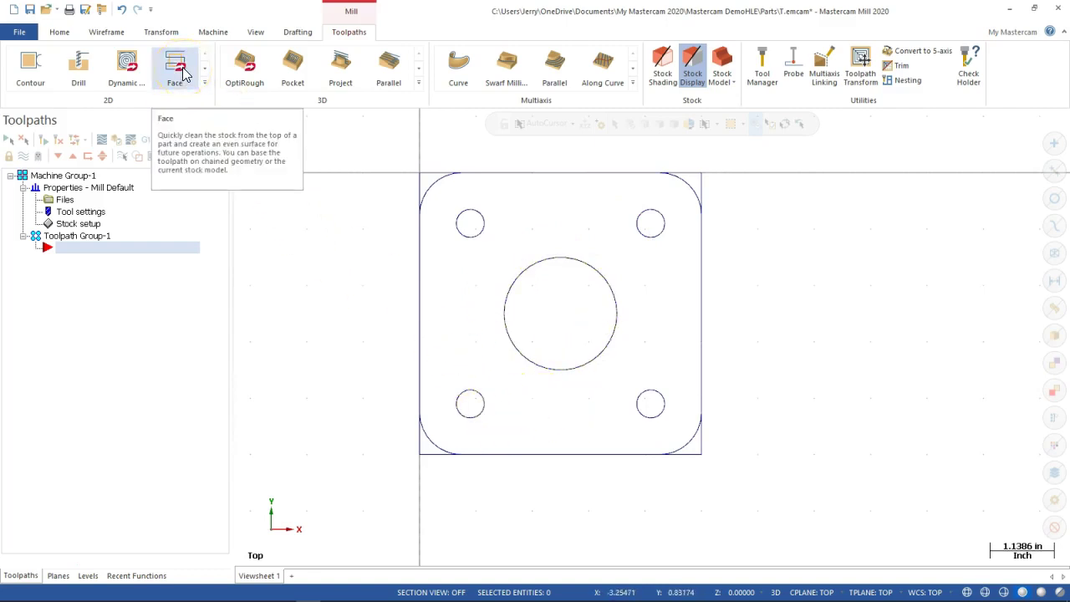
pyautogui.rightClick(290, 204)
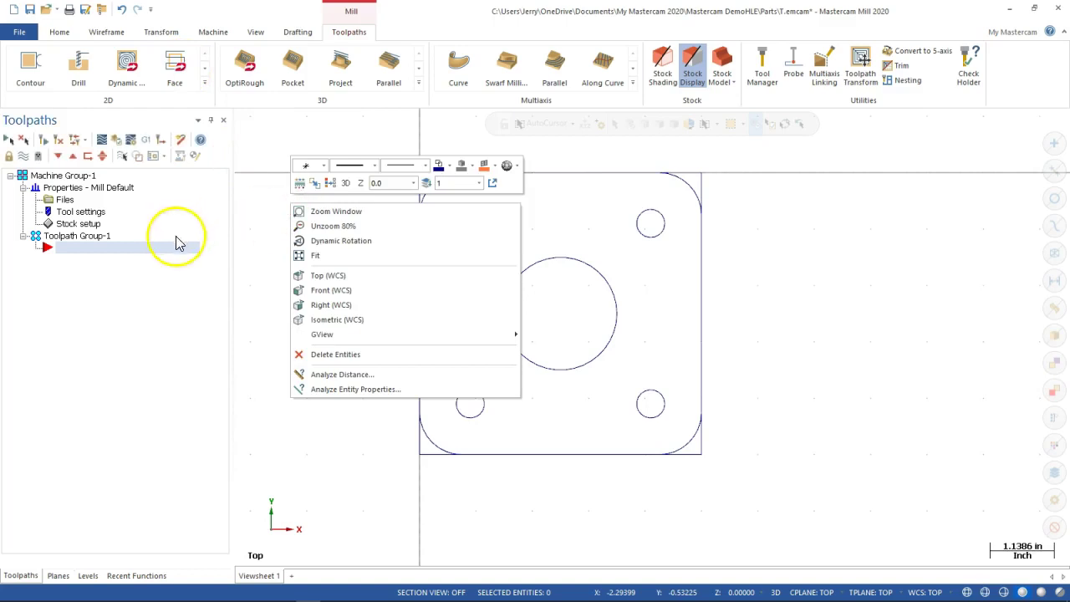
# Step: Add a facing mill toolpath to the toolpath group, using the defined stock as its boundary
pyautogui.rightClick(83, 260)
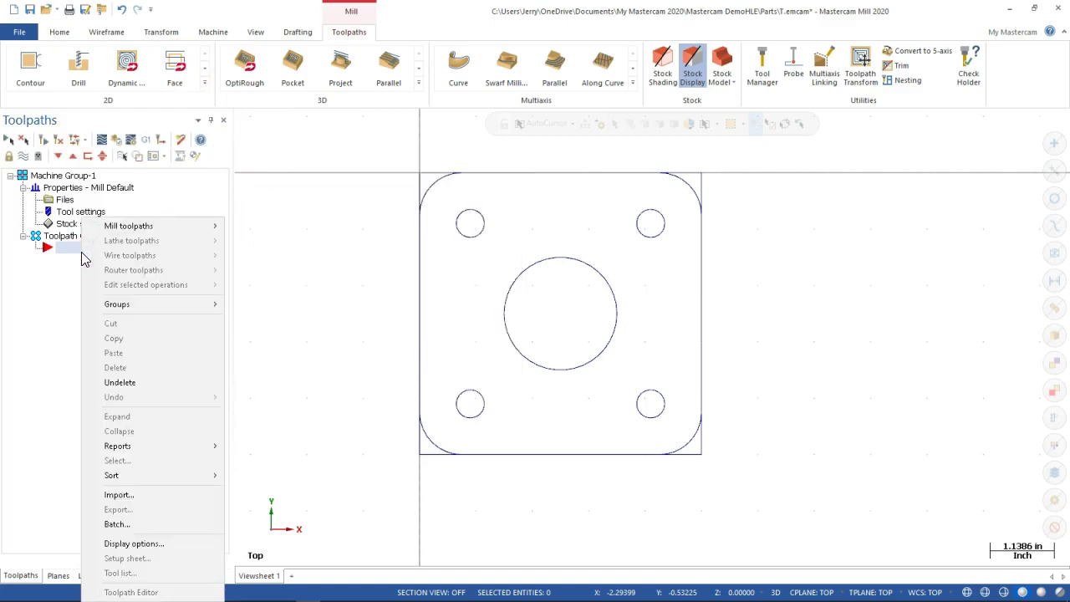
pyautogui.moveTo(134, 225)
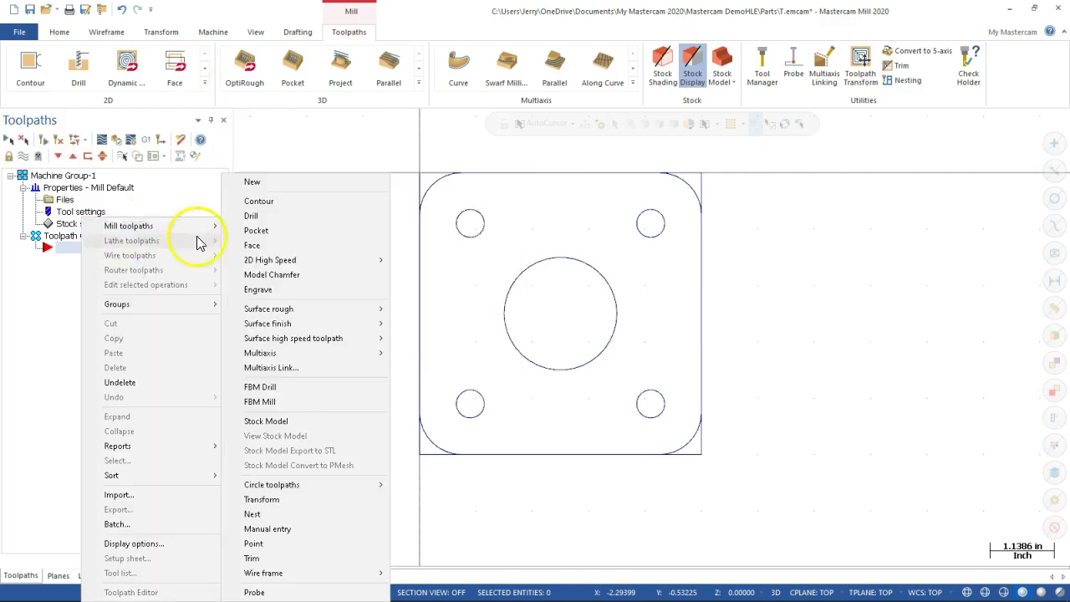
pyautogui.click(279, 247)
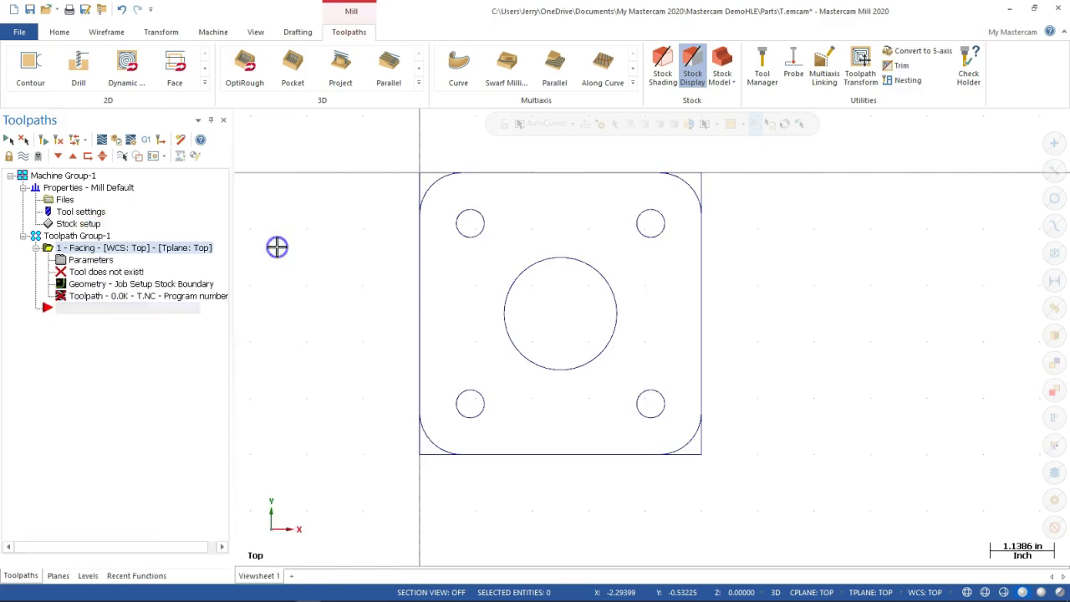
pyautogui.moveTo(66, 147); pyautogui.dragTo(227, 74)
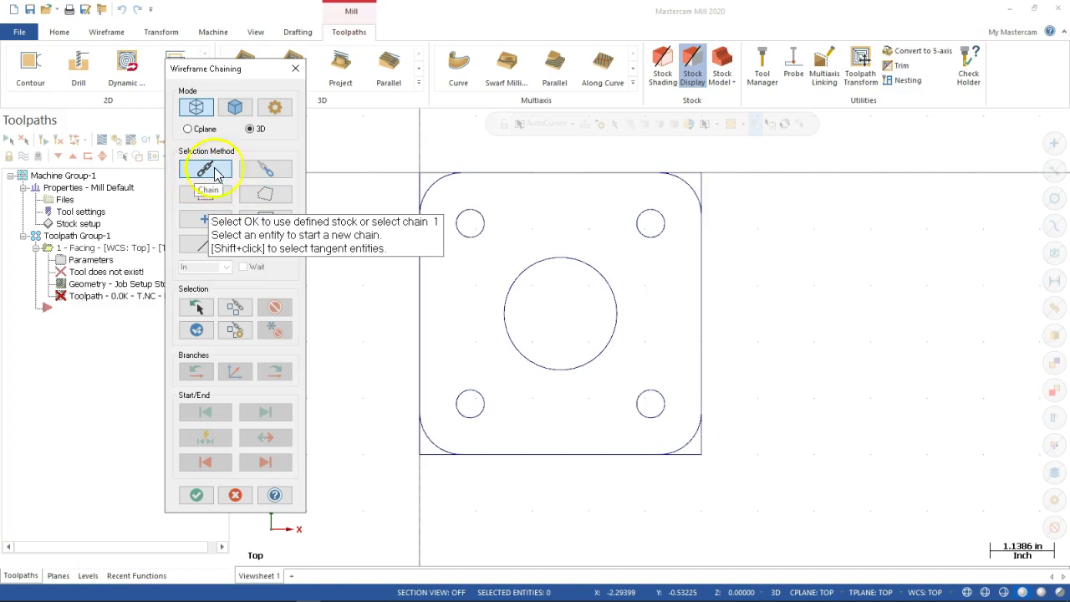
pyautogui.moveTo(256, 244); pyautogui.dragTo(292, 303)
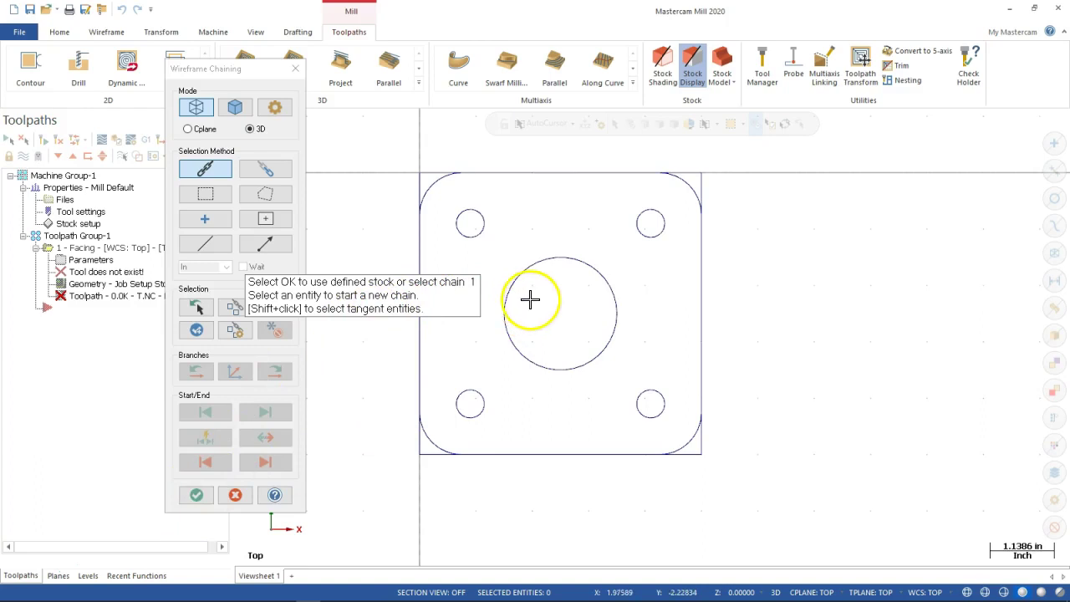
pyautogui.click(574, 255)
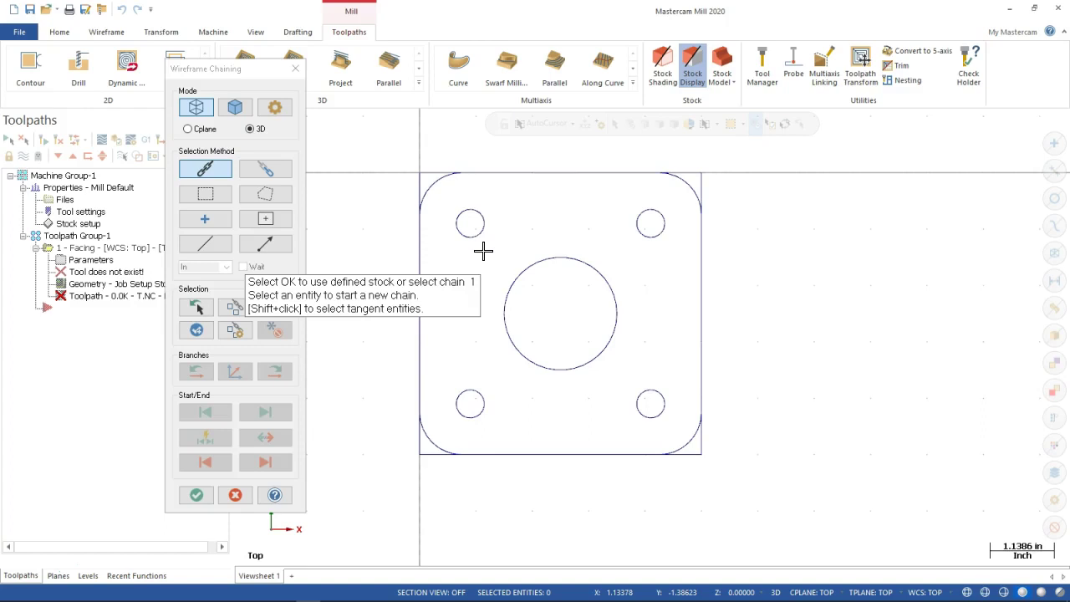
pyautogui.click(198, 495)
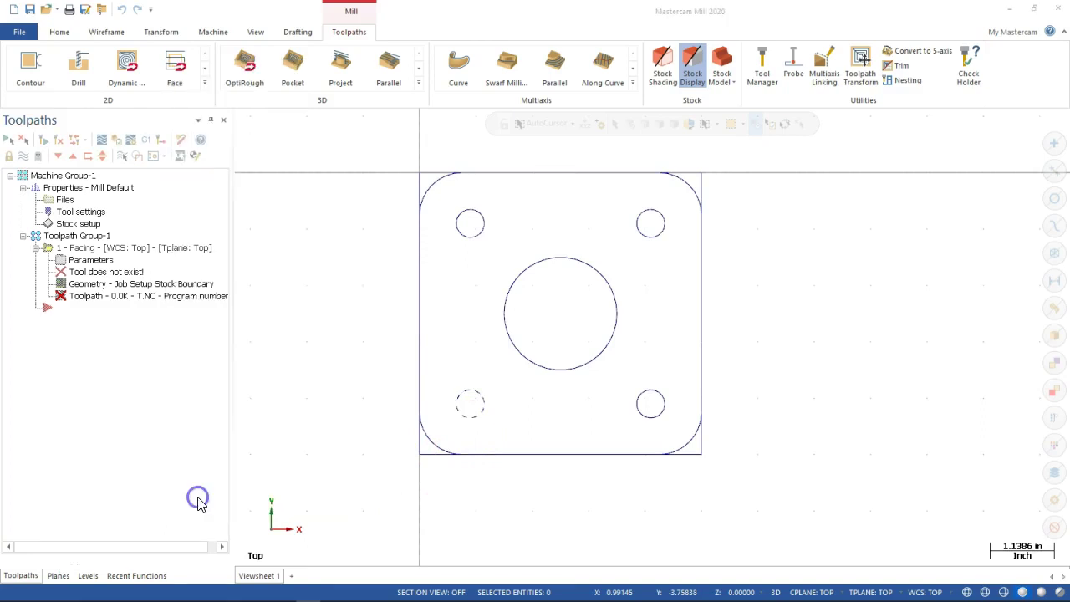
# Step: Browse the Mill_Inch tool library with both tools and assemblies displayed, leave it without choosing a tool, and accept the facing toolpath
pyautogui.moveTo(248, 149); pyautogui.dragTo(422, 55)
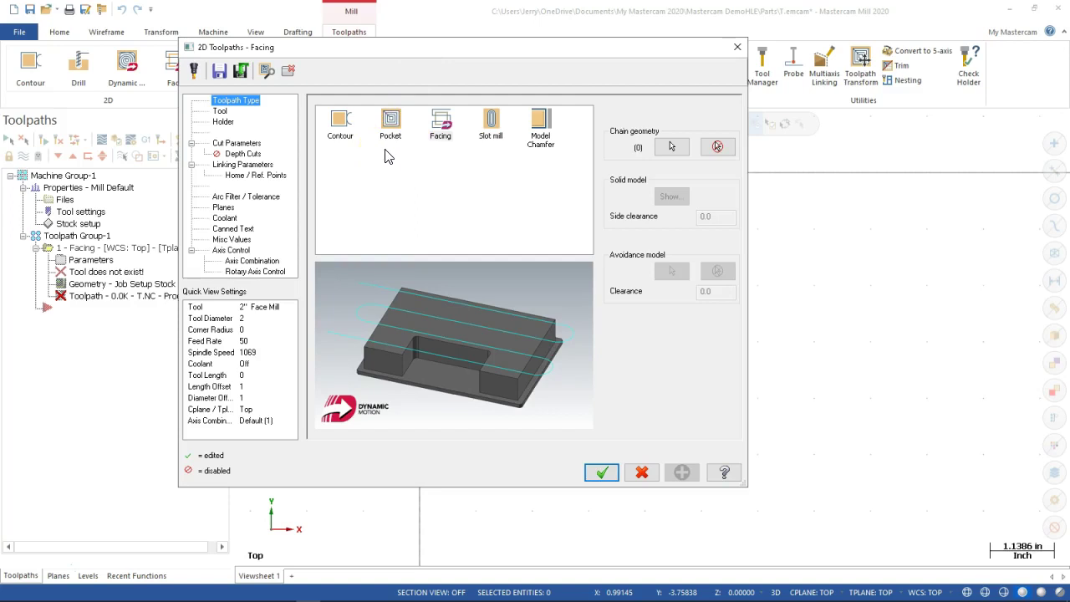
pyautogui.click(220, 111)
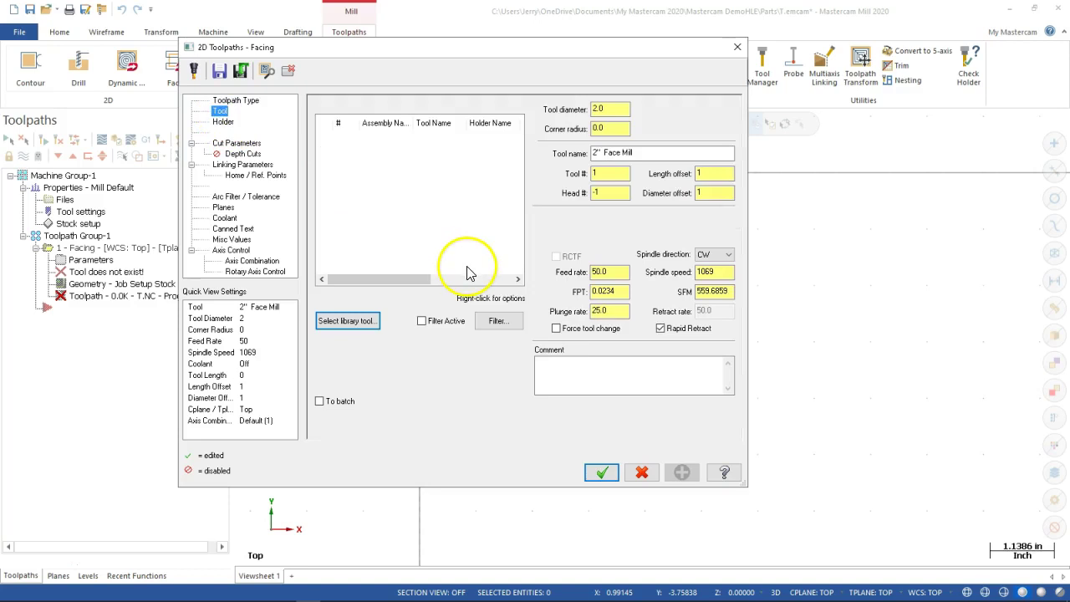
pyautogui.click(353, 320)
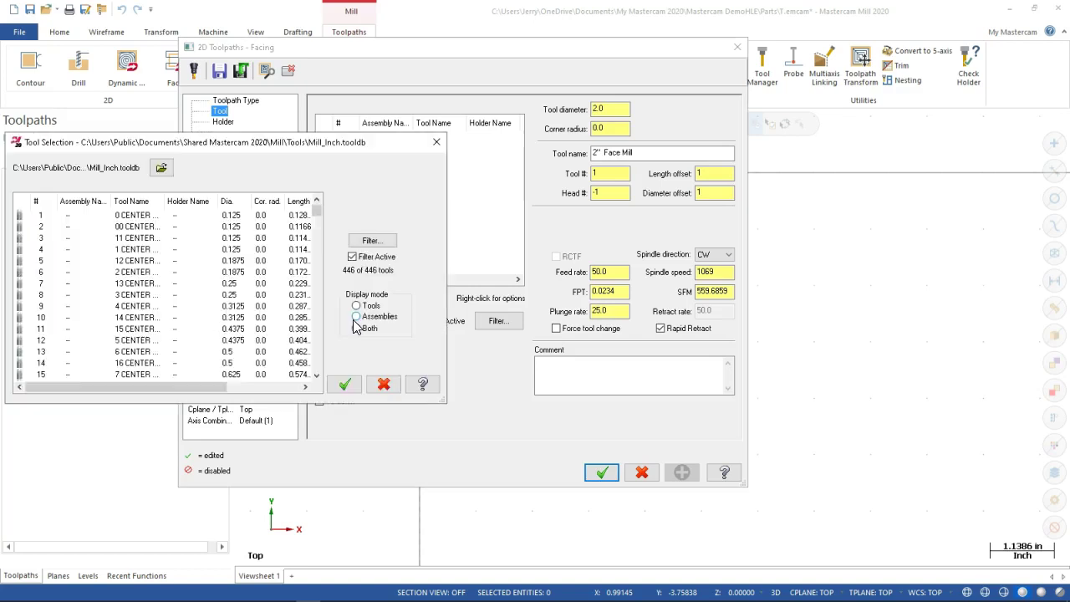
pyautogui.click(354, 327)
pyautogui.moveTo(316, 144); pyautogui.dragTo(483, 98)
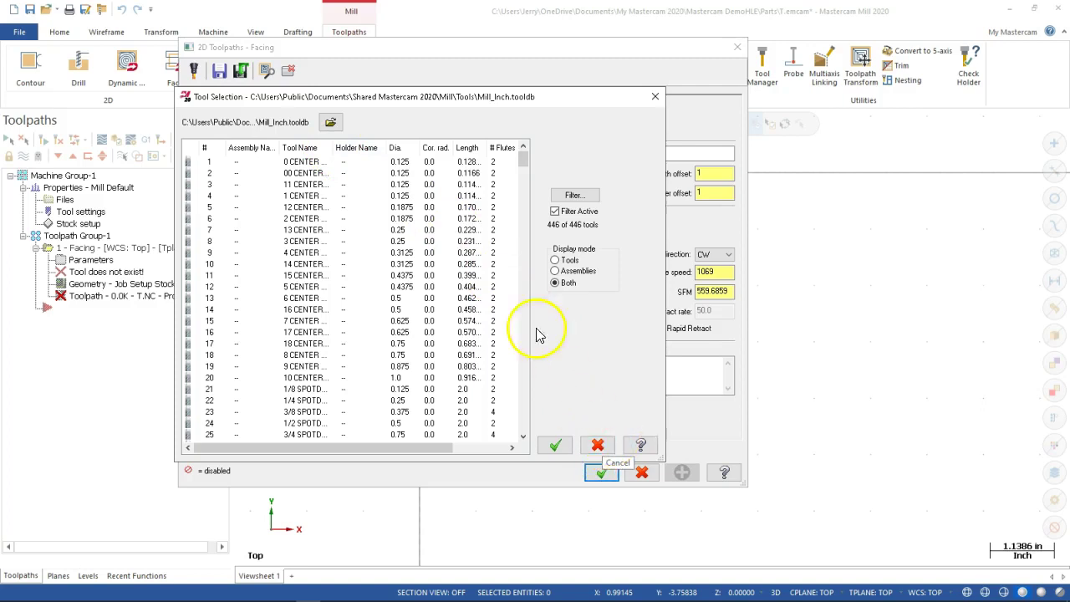
pyautogui.click(555, 213)
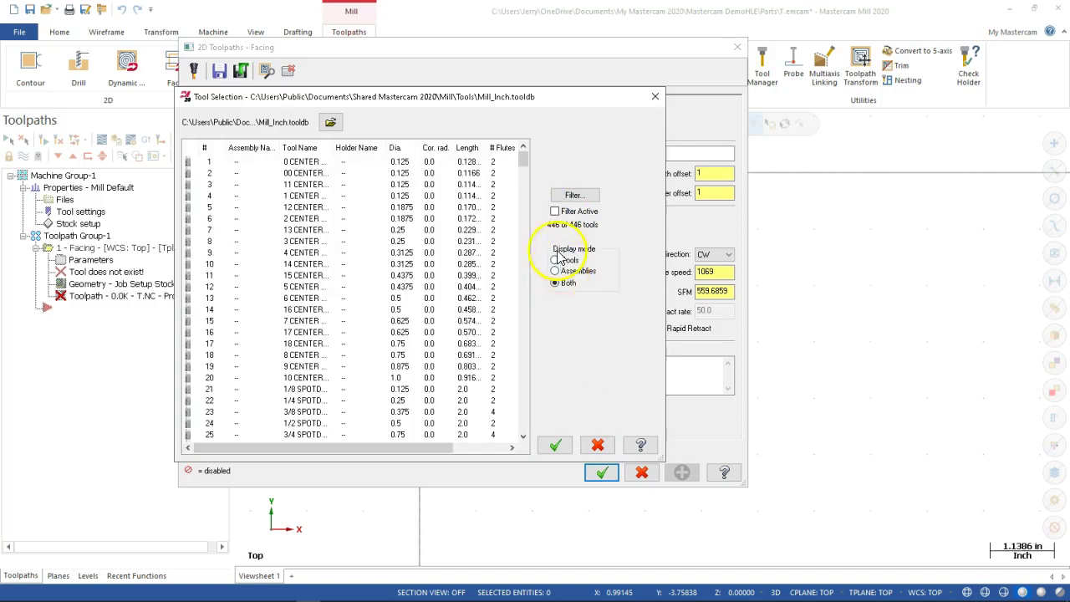
pyautogui.click(555, 211)
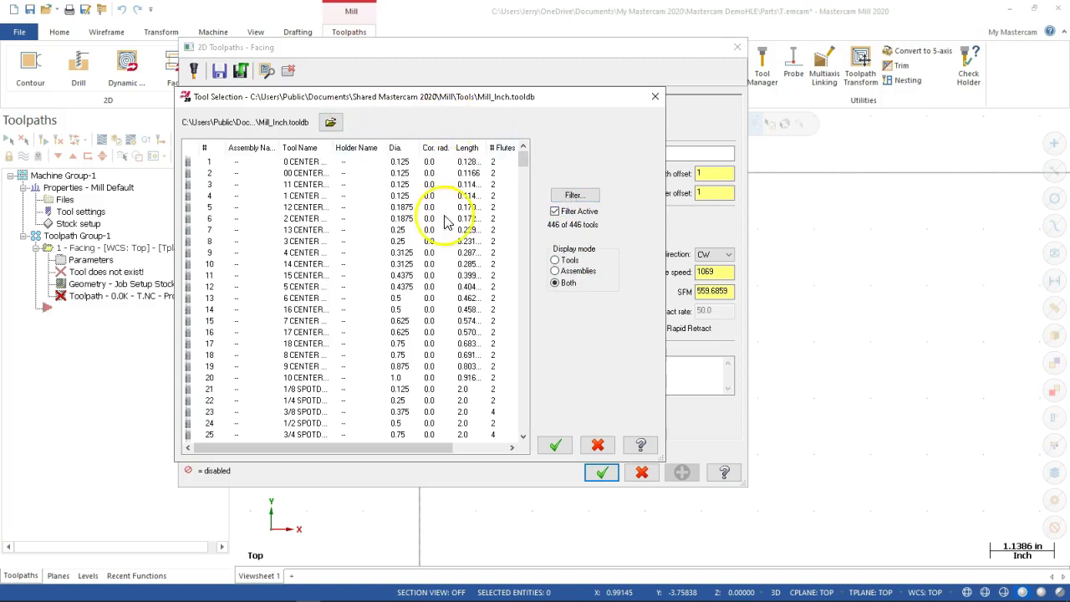
pyautogui.click(598, 445)
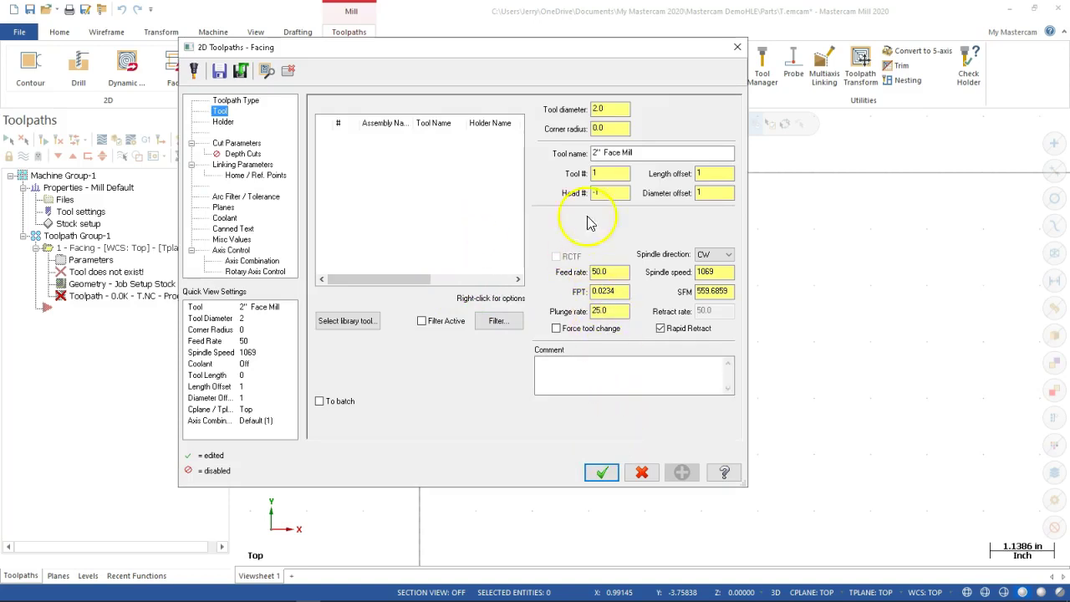
pyautogui.click(603, 472)
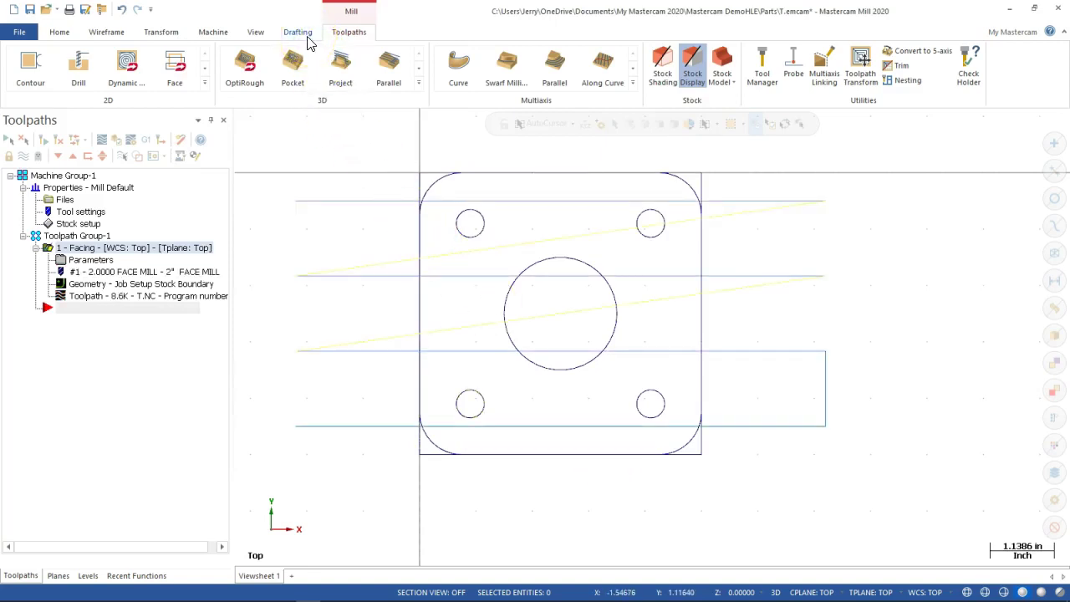
# Step: Load the MillTools TM Al.tooldb library from the My Mastercam 2020 documents folder into the Tool Manager
pyautogui.click(216, 34)
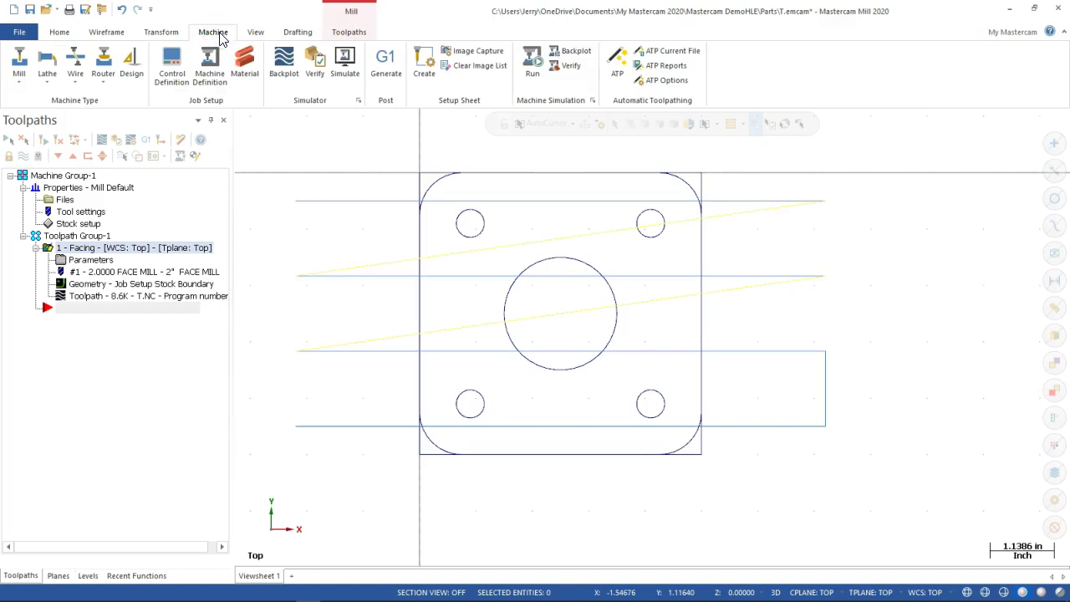
pyautogui.click(336, 32)
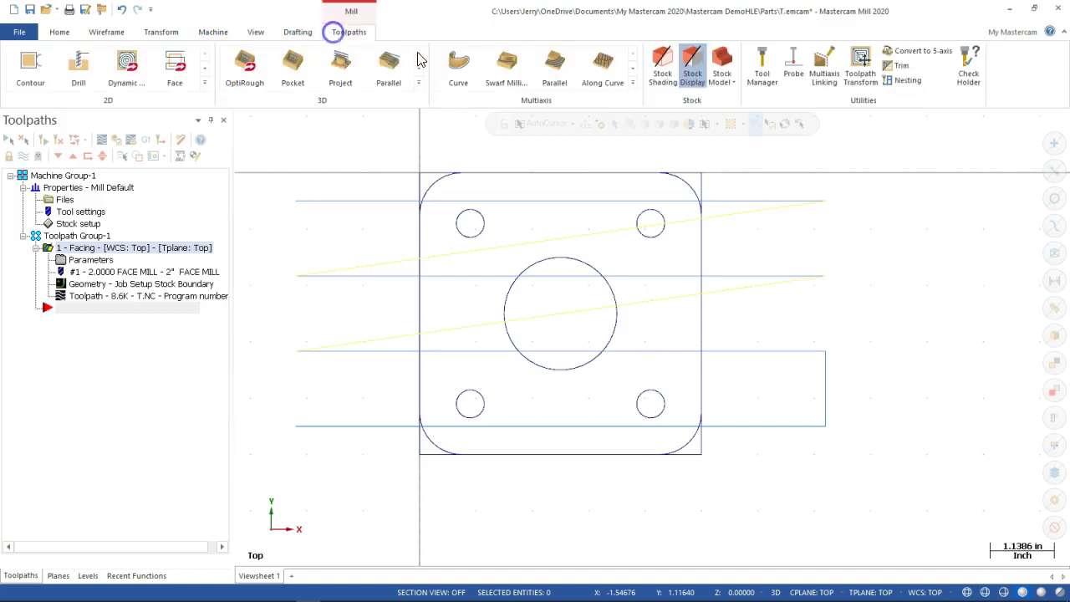
pyautogui.click(762, 67)
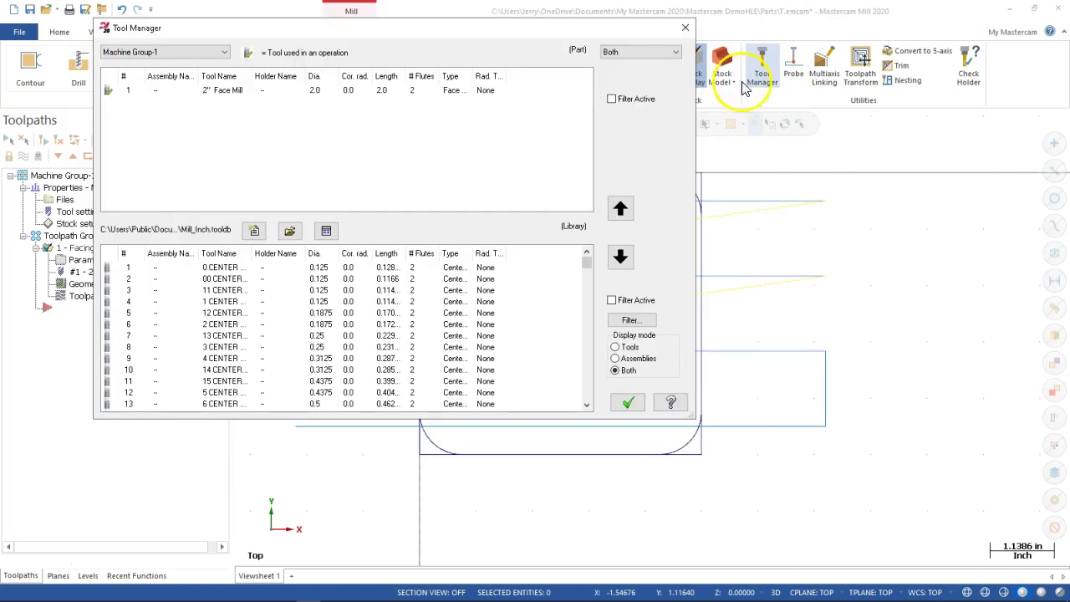
pyautogui.moveTo(417, 38); pyautogui.dragTo(467, 52)
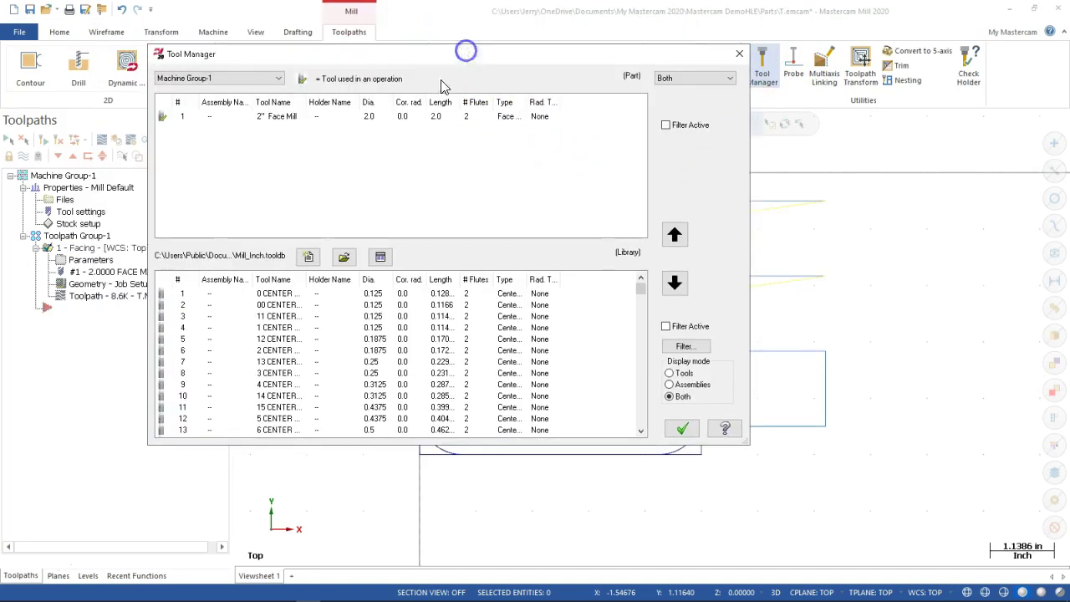
pyautogui.click(350, 261)
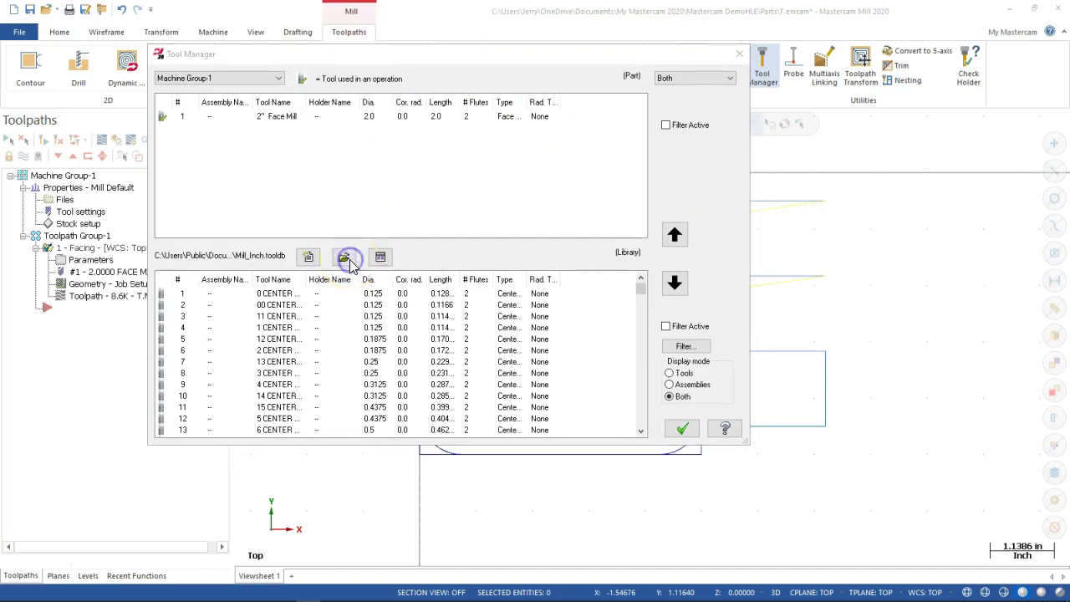
pyautogui.moveTo(469, 179); pyautogui.dragTo(466, 285)
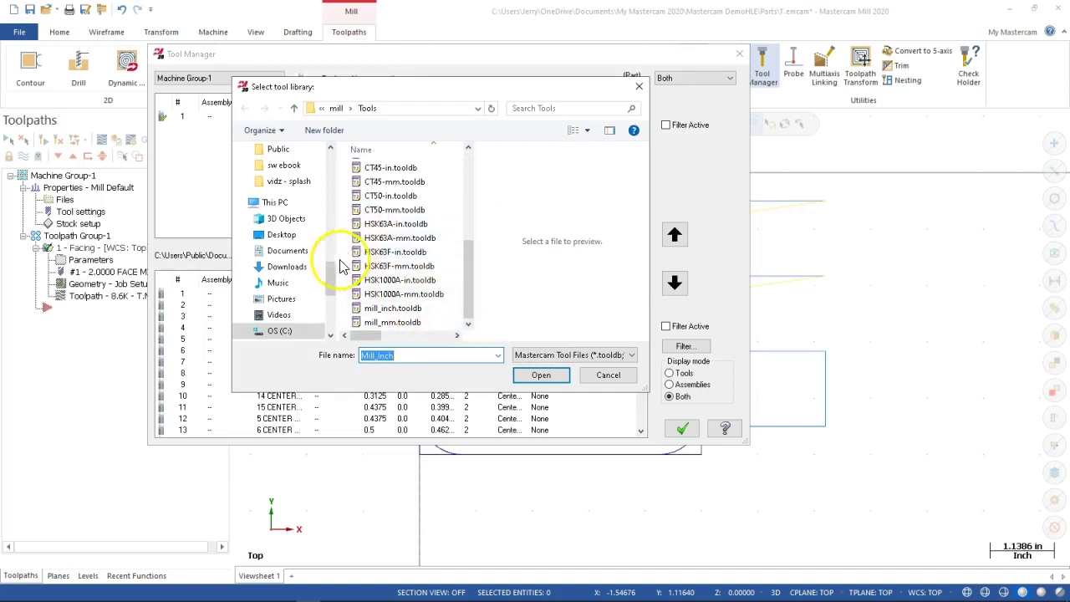
pyautogui.moveTo(330, 270); pyautogui.dragTo(322, 167)
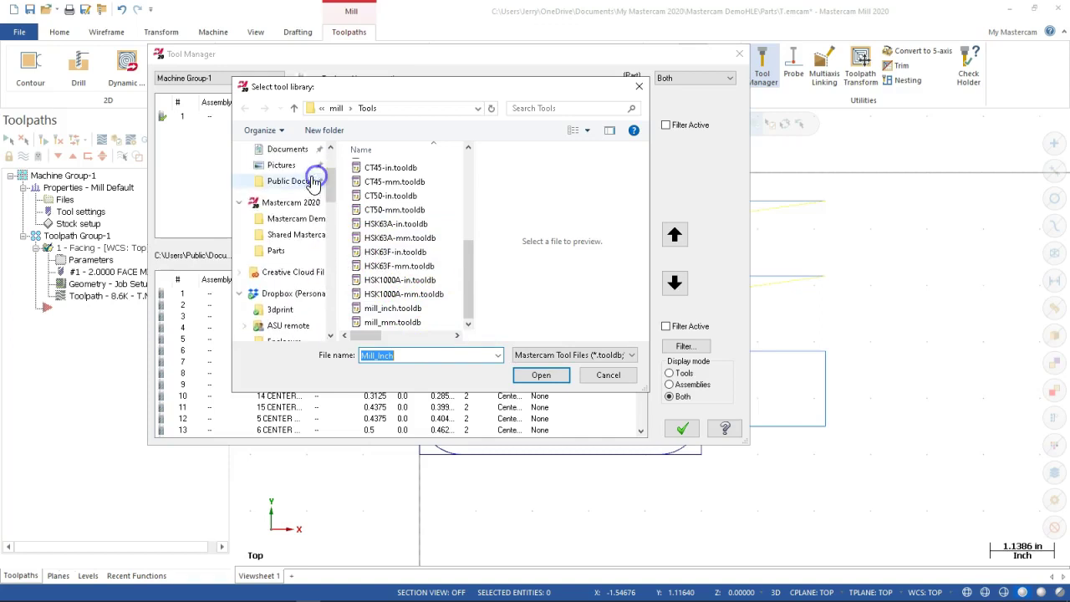
pyautogui.click(278, 219)
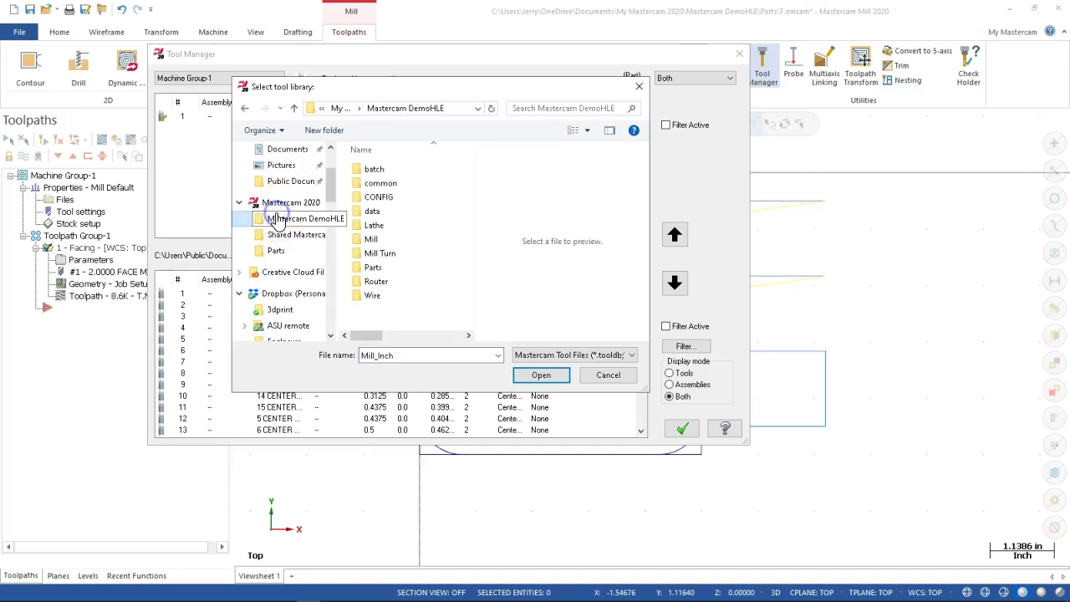
pyautogui.scroll(1, 325, 166)
pyautogui.click(303, 169)
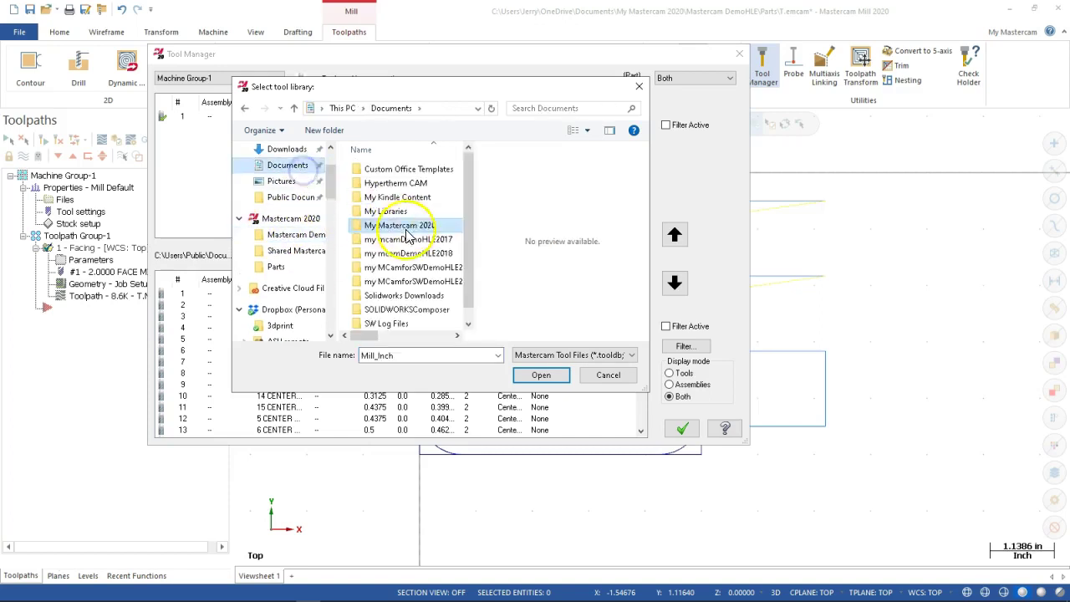
pyautogui.doubleClick(394, 223)
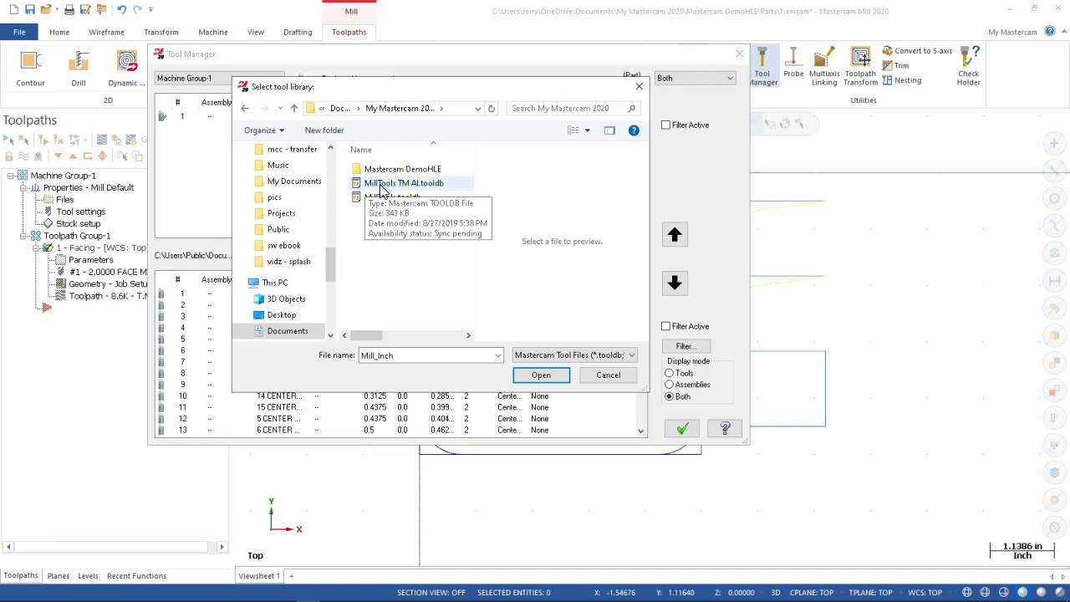
pyautogui.click(382, 184)
pyautogui.click(542, 374)
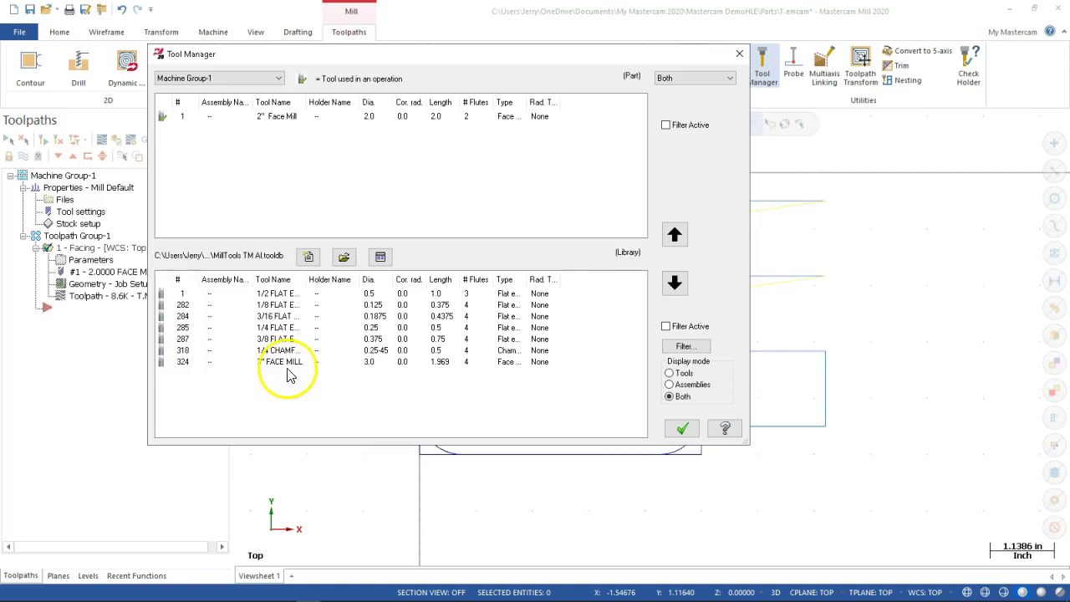
# Step: Delete the 2" Face Mill from the machine group's tools, confirm the deletion and close the Tool Manager
pyautogui.rightClick(283, 117)
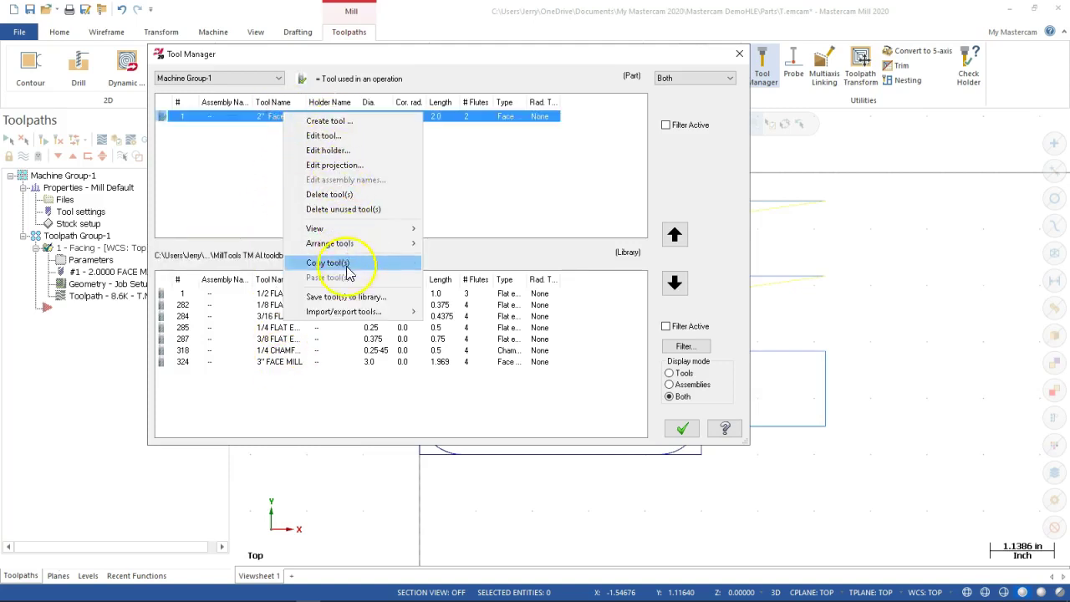
pyautogui.click(342, 194)
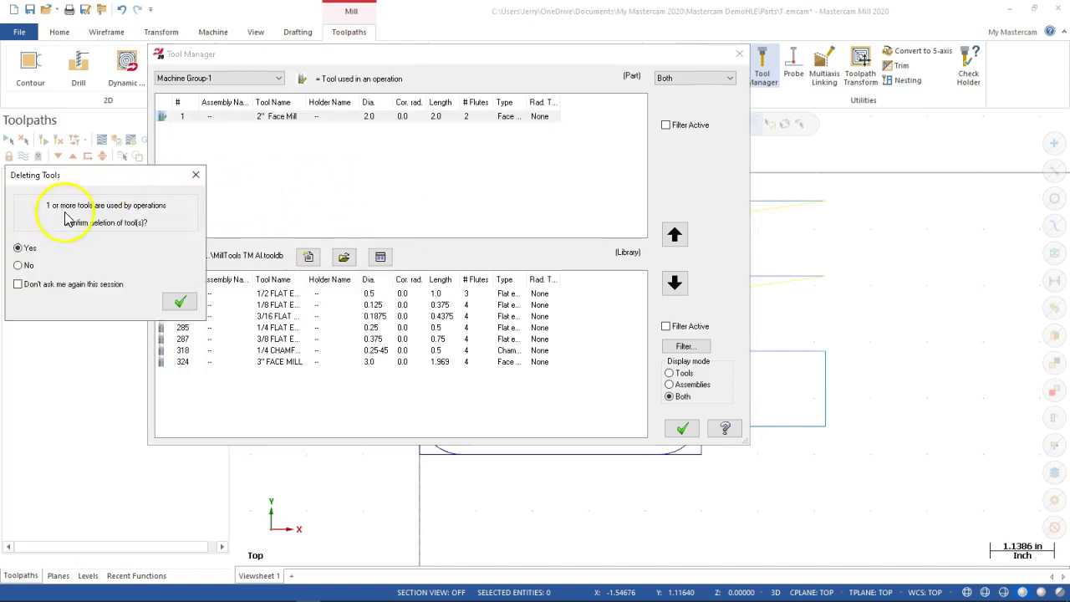
pyautogui.click(178, 304)
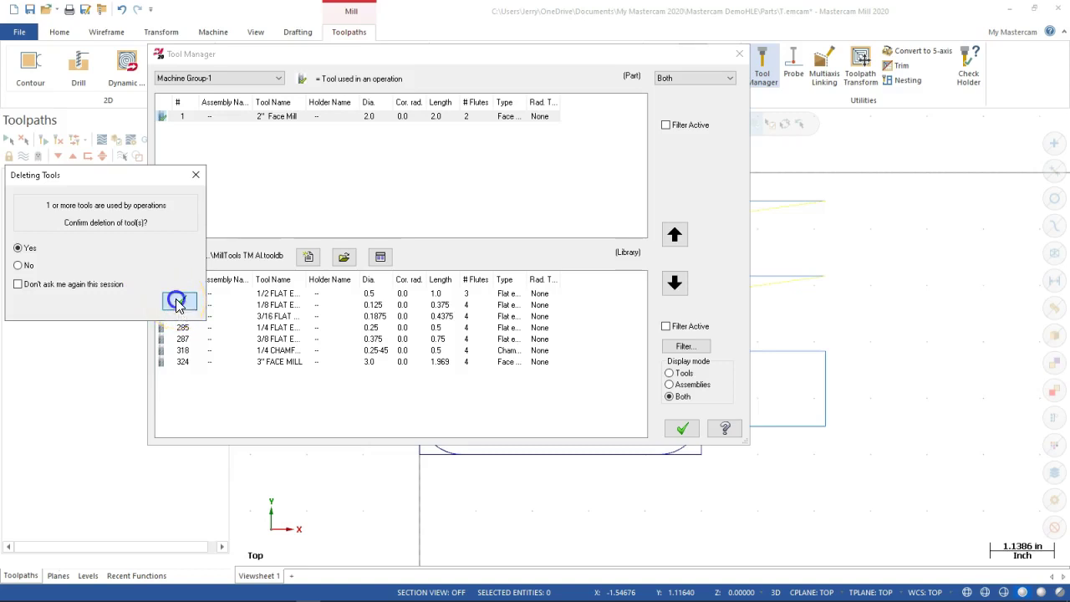
pyautogui.click(281, 368)
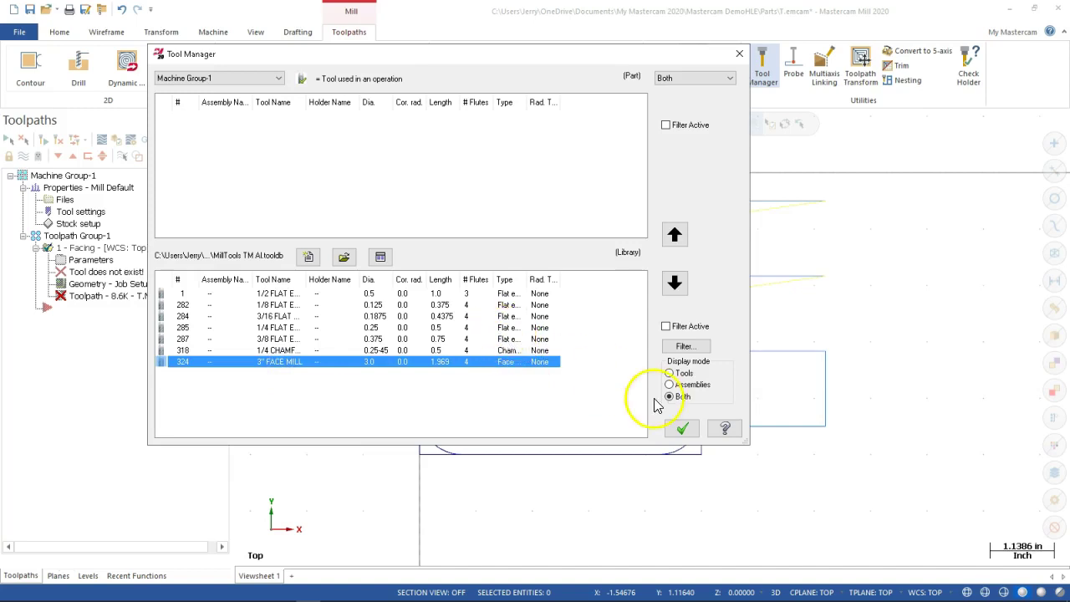
pyautogui.click(681, 427)
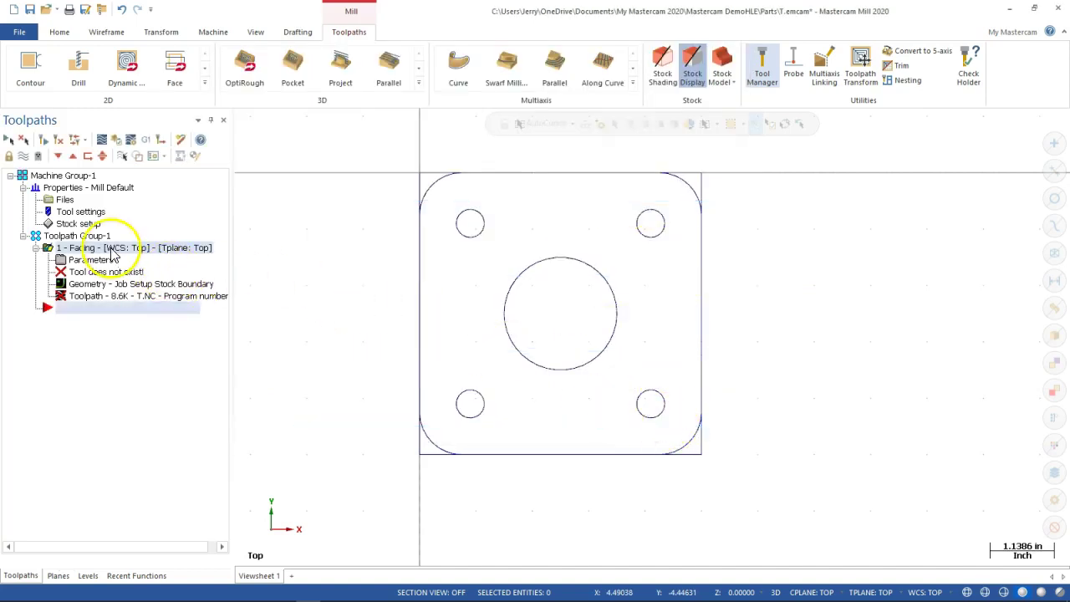
# Step: Assign the 3" FACE MILL from the MillTools TM Al library to the facing operation
pyautogui.click(84, 259)
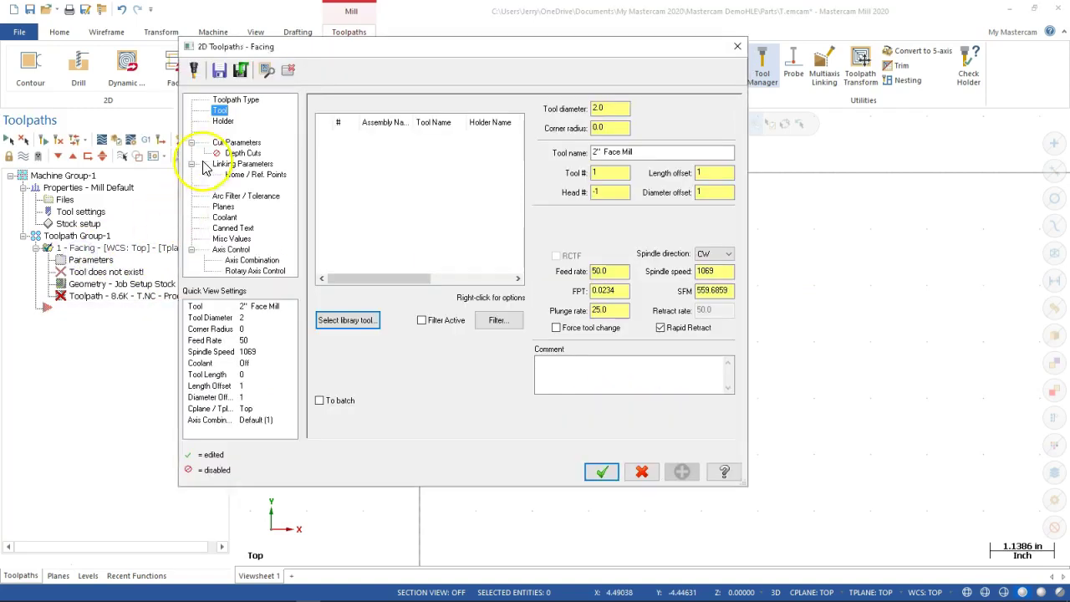
pyautogui.click(350, 320)
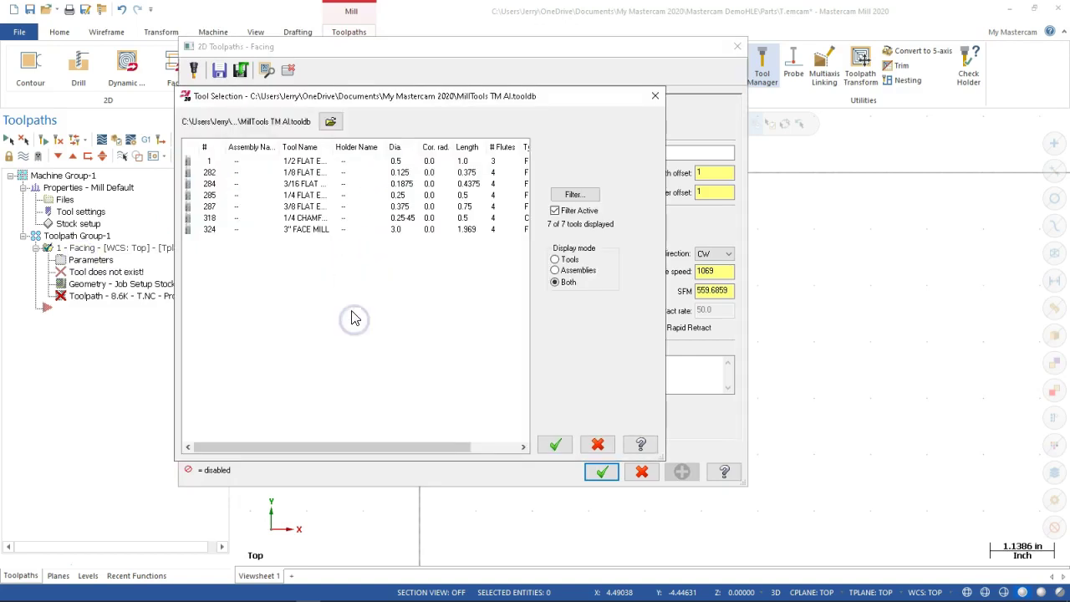
pyautogui.click(306, 230)
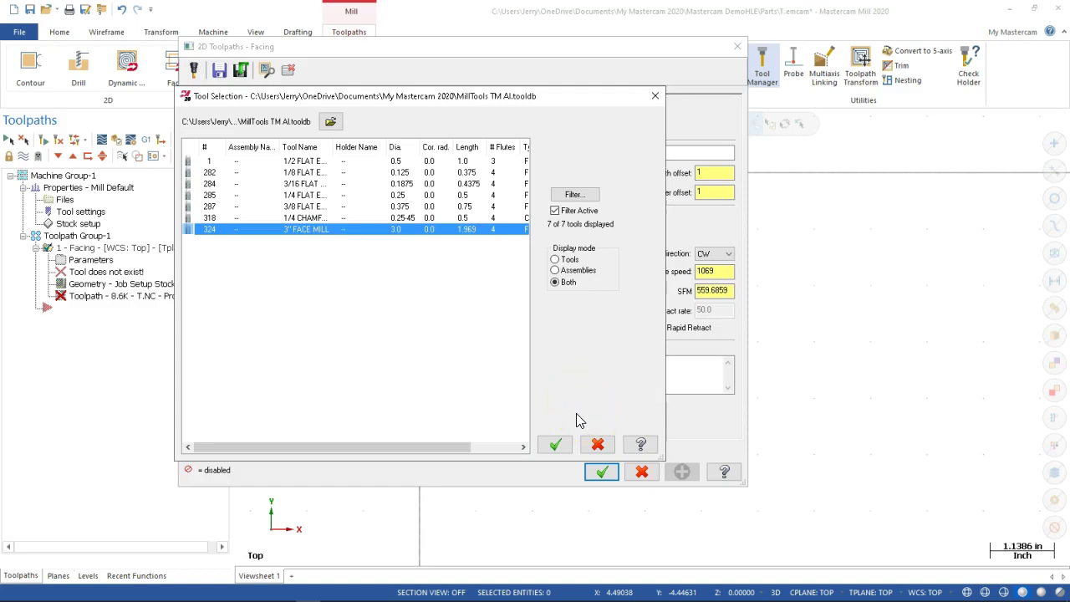
pyautogui.click(553, 448)
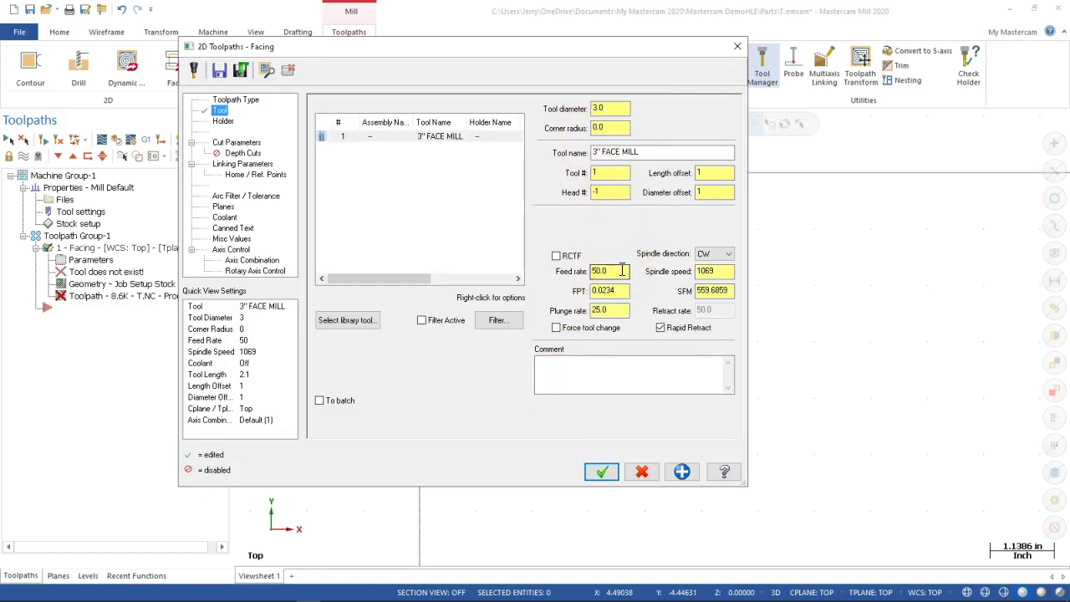
# Step: Edit the 3" FACE MILL's tool properties to a feed rate of 16, a plunge rate of 16 and a spindle speed of 1300
pyautogui.doubleClick(433, 138)
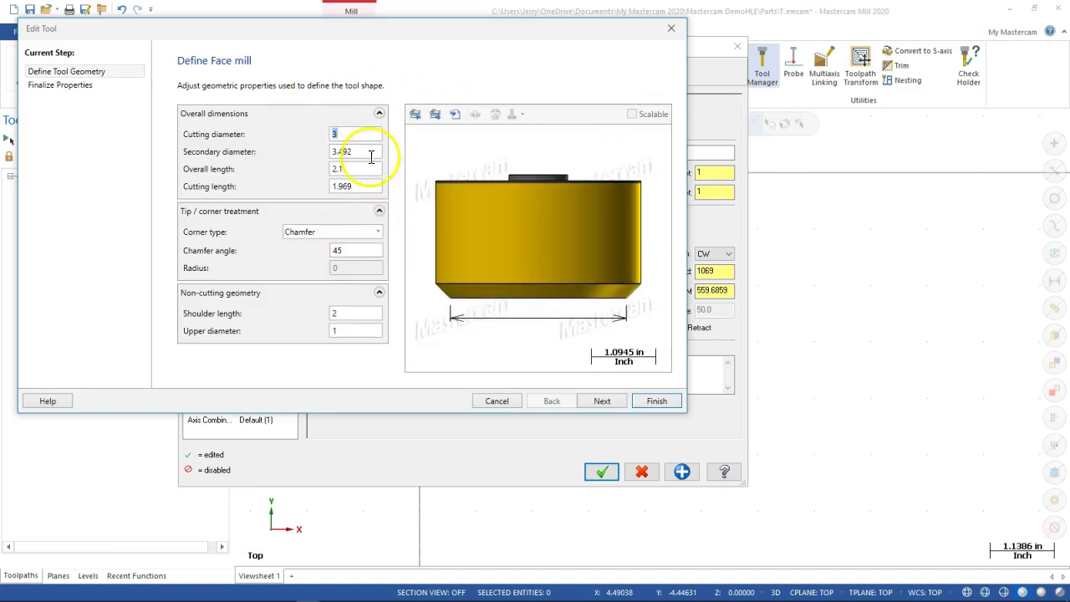
pyautogui.moveTo(352, 39); pyautogui.dragTo(508, 71)
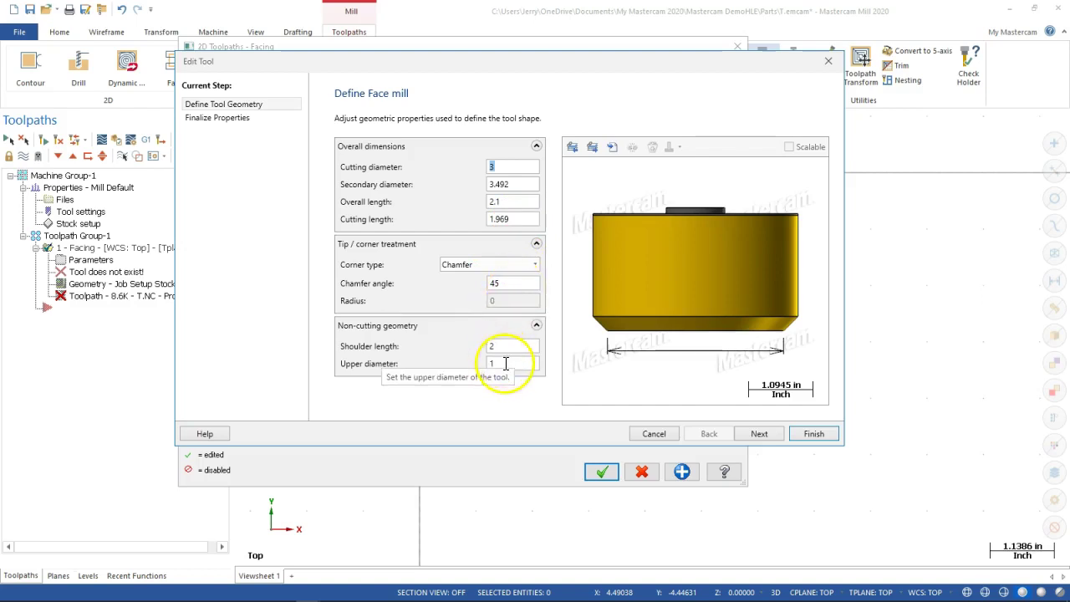
pyautogui.click(219, 123)
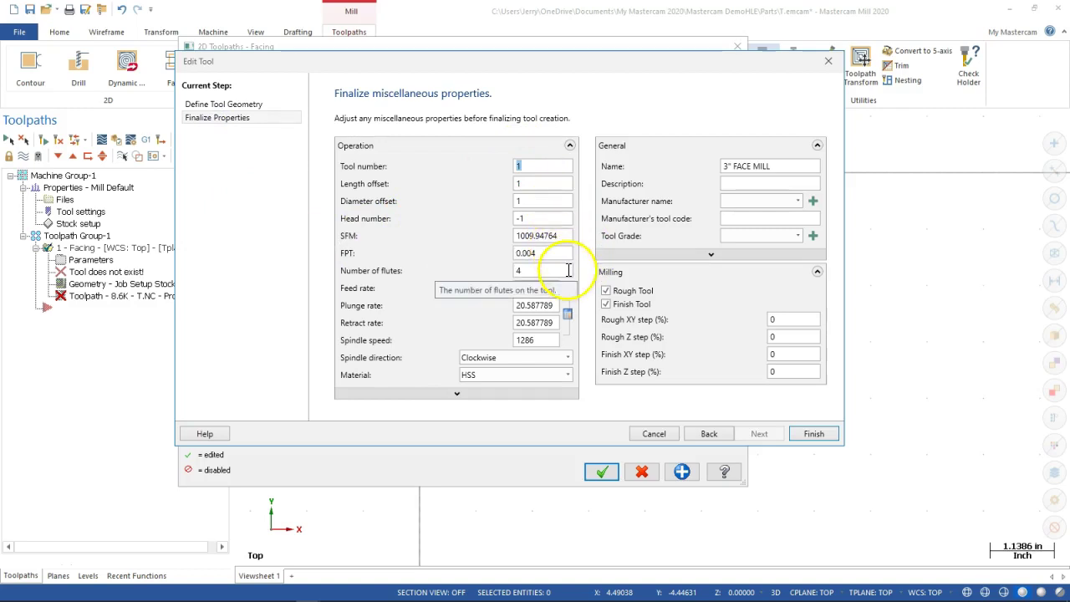
pyautogui.moveTo(545, 341); pyautogui.dragTo(493, 340)
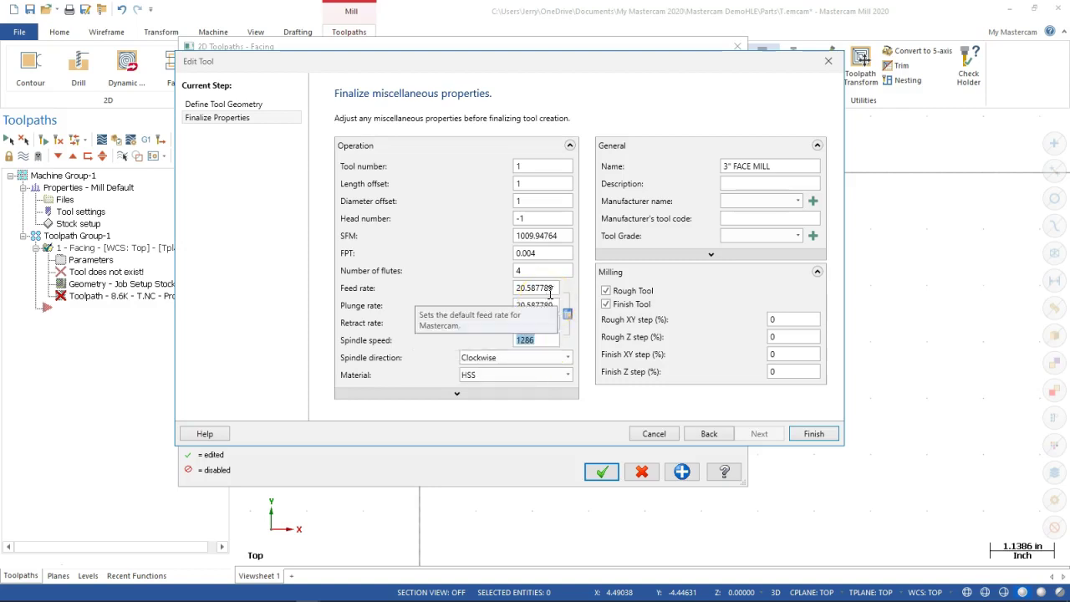
pyautogui.moveTo(558, 289); pyautogui.dragTo(506, 289)
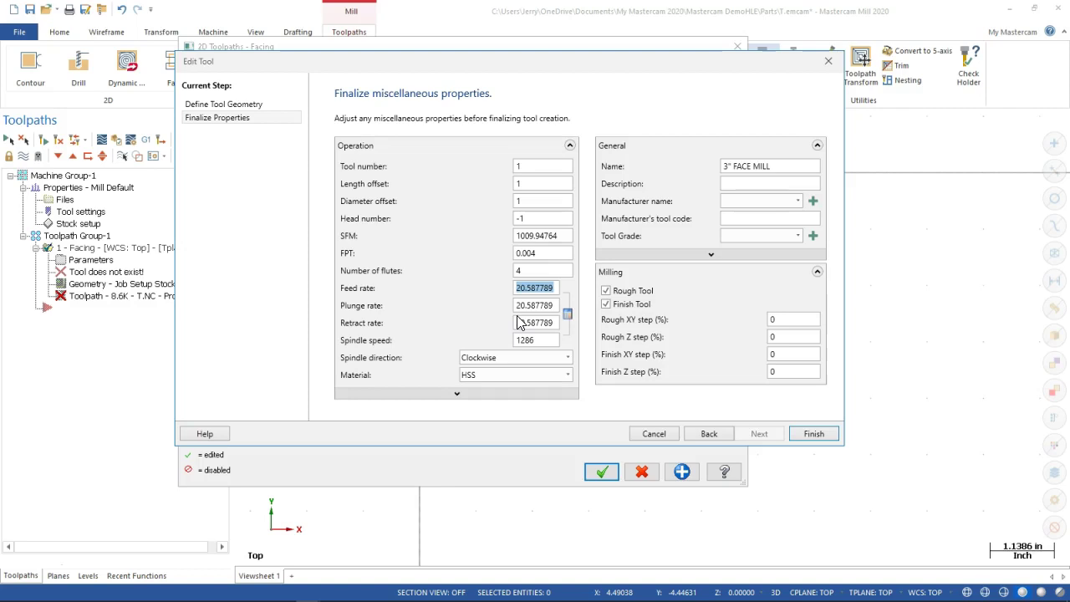
pyautogui.write('16')
pyautogui.press('Tab')
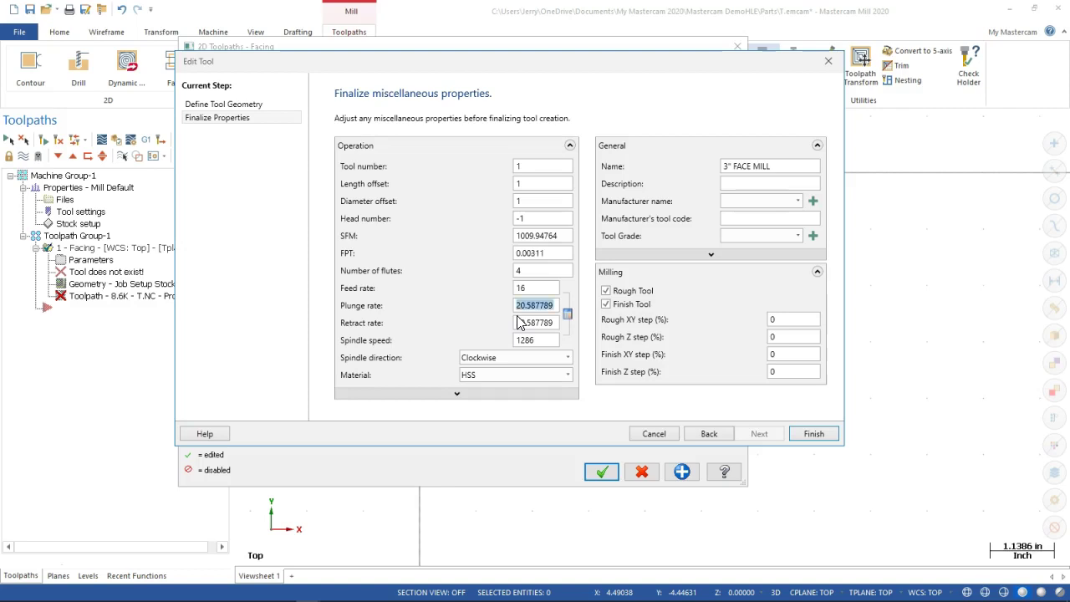
pyautogui.write('16')
pyautogui.press('Tab')
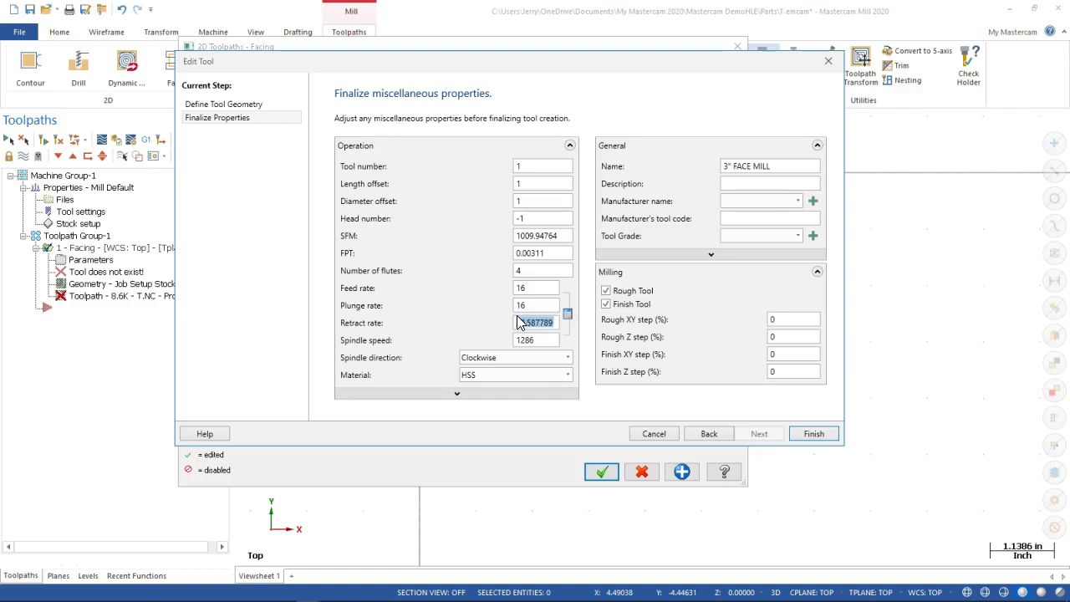
pyautogui.moveTo(554, 340); pyautogui.dragTo(477, 333)
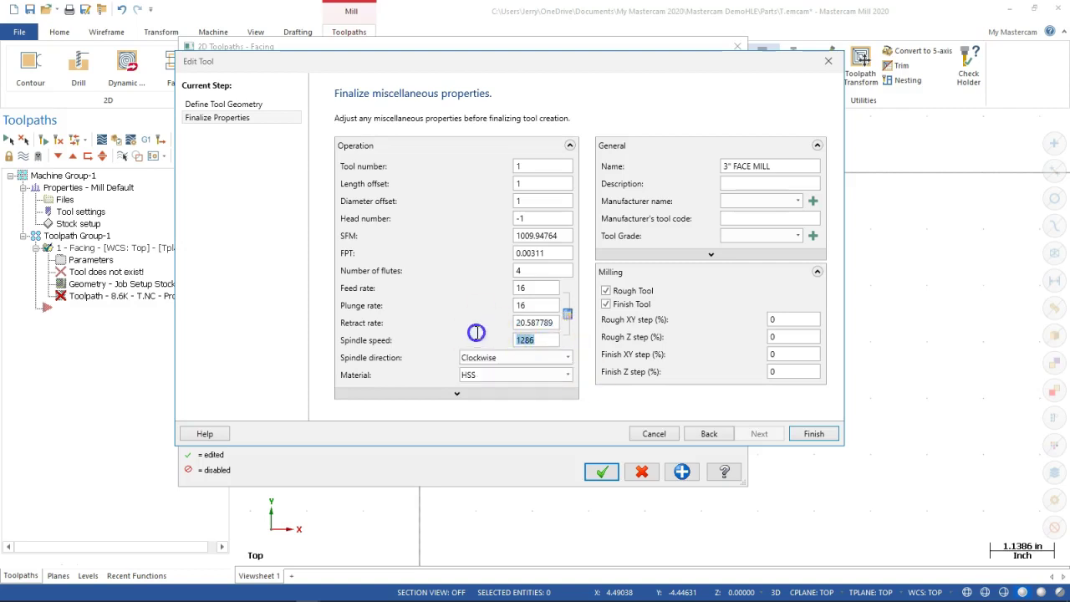
pyautogui.write('1300')
pyautogui.click(514, 342)
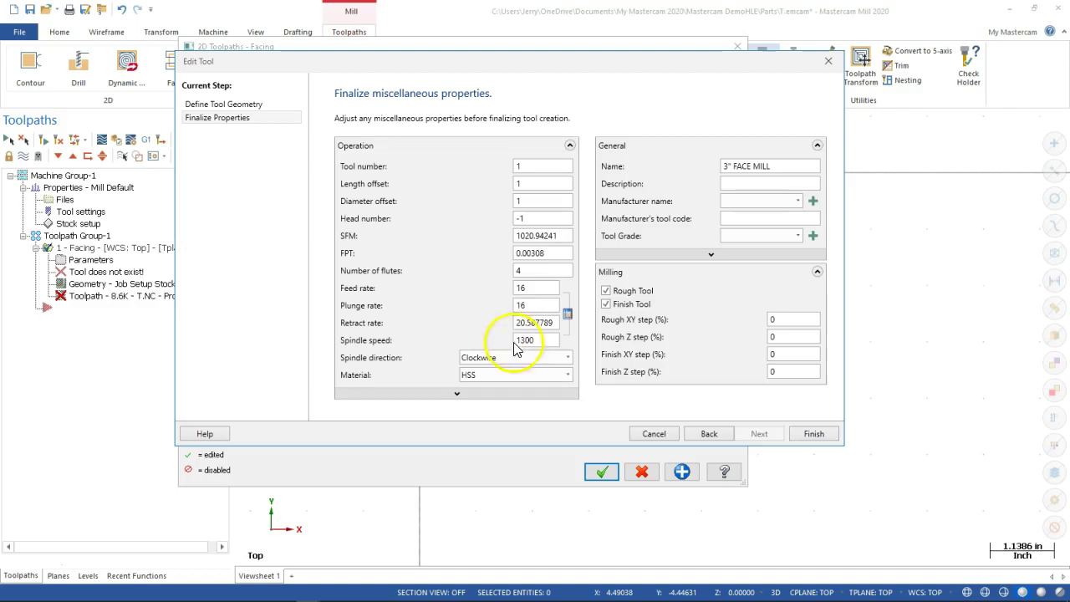
pyautogui.click(816, 434)
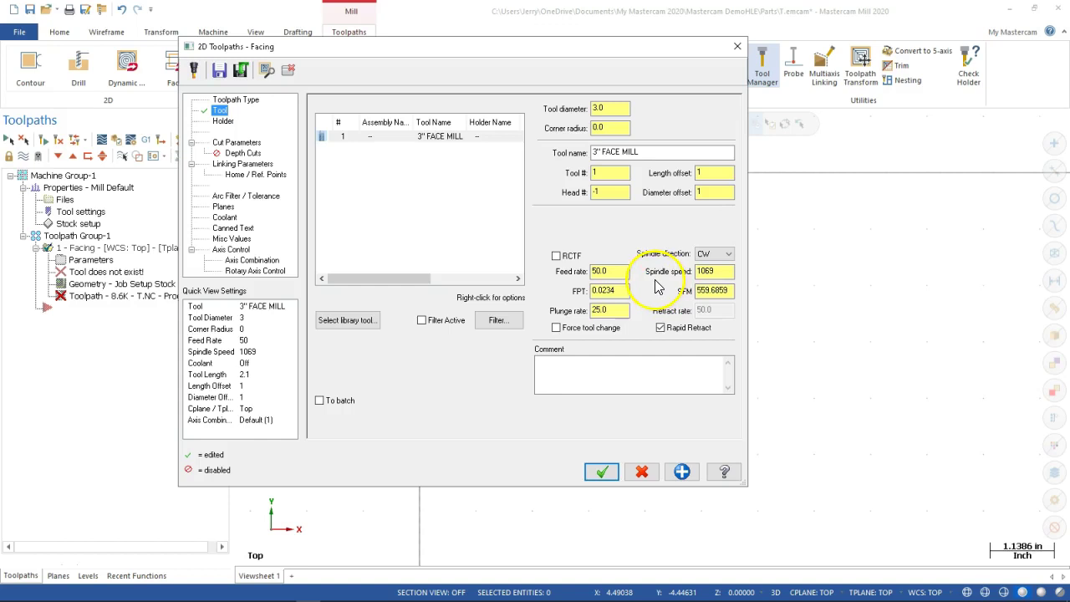
# Step: Reopen the 3" FACE MILL definition to check its stored feed rates and spindle speed, and close it unchanged
pyautogui.click(453, 138)
pyautogui.doubleClick(452, 138)
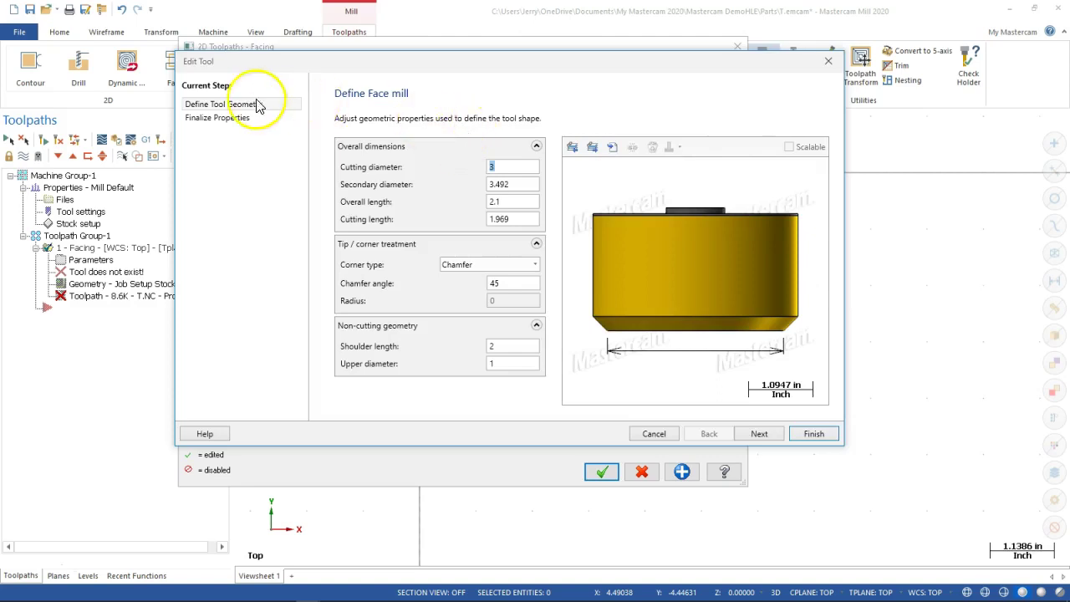
pyautogui.click(225, 117)
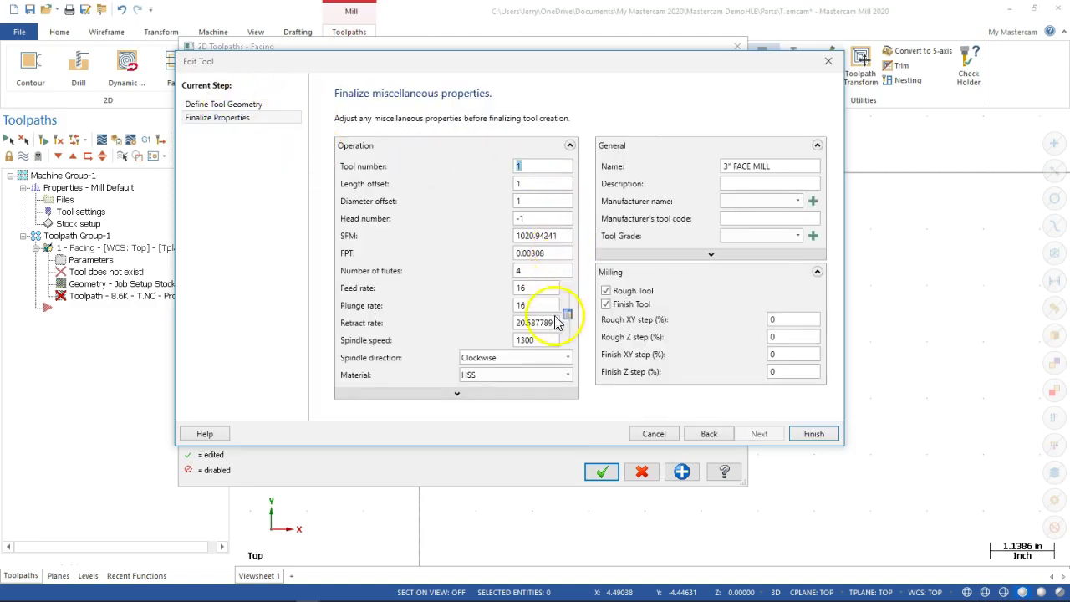
pyautogui.click(814, 433)
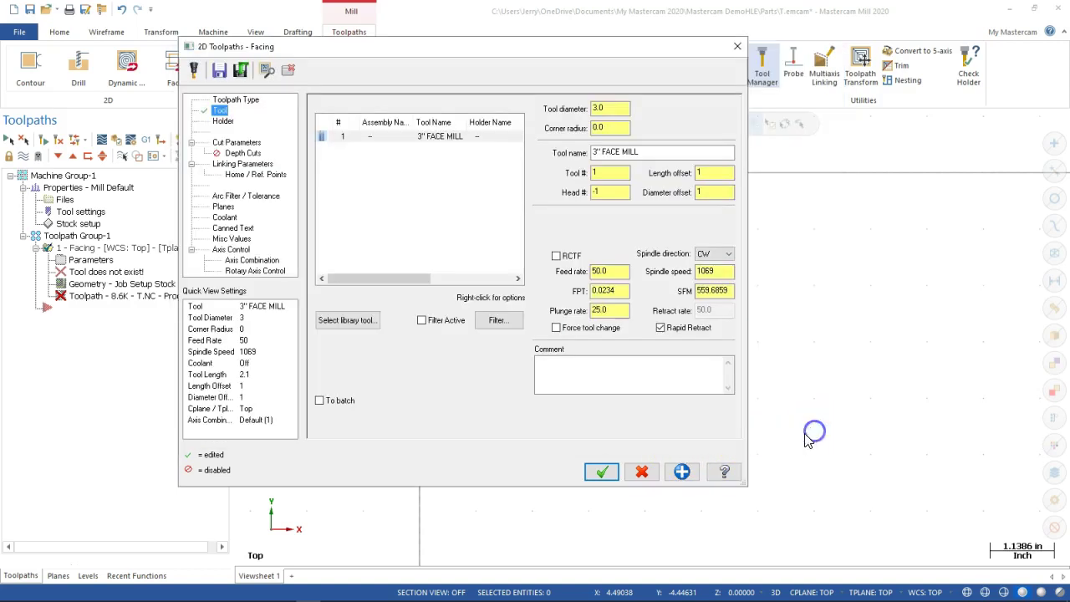
# Step: Set the facing operation's feed rate to 16, spindle speed to 1300 and plunge rate to 16, and enter the comment FACE
pyautogui.doubleClick(623, 272)
pyautogui.write('16')
pyautogui.press('Tab')
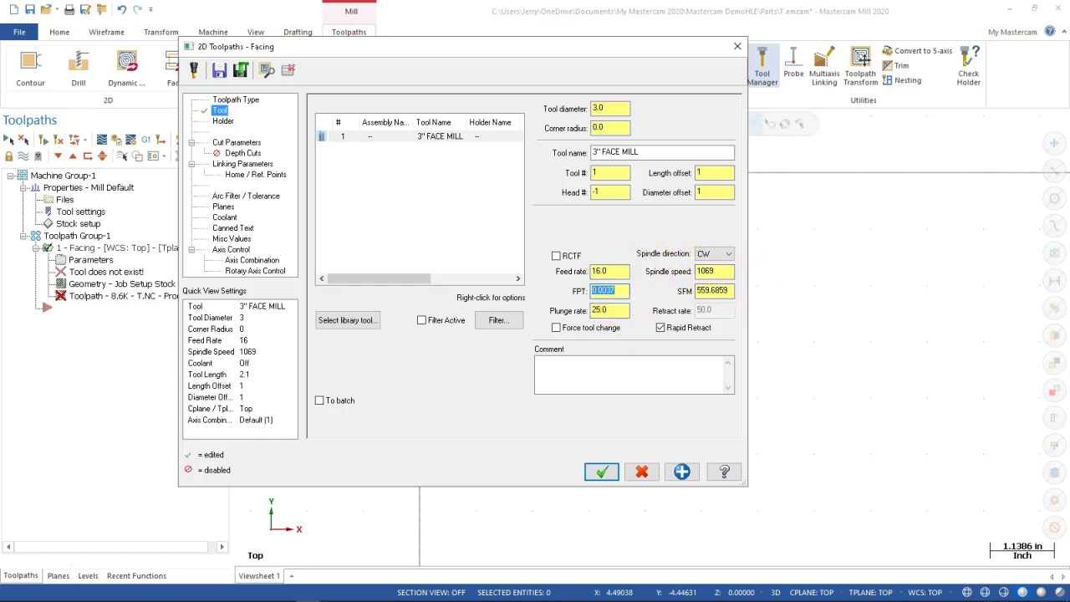
pyautogui.doubleClick(725, 272)
pyautogui.write('1300')
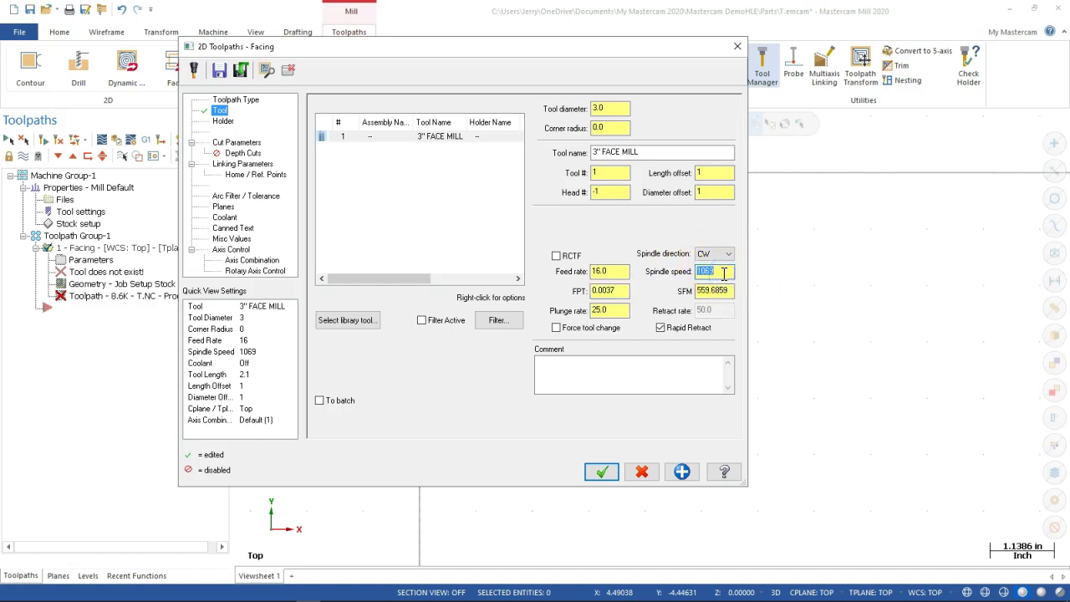
pyautogui.press('Tab')
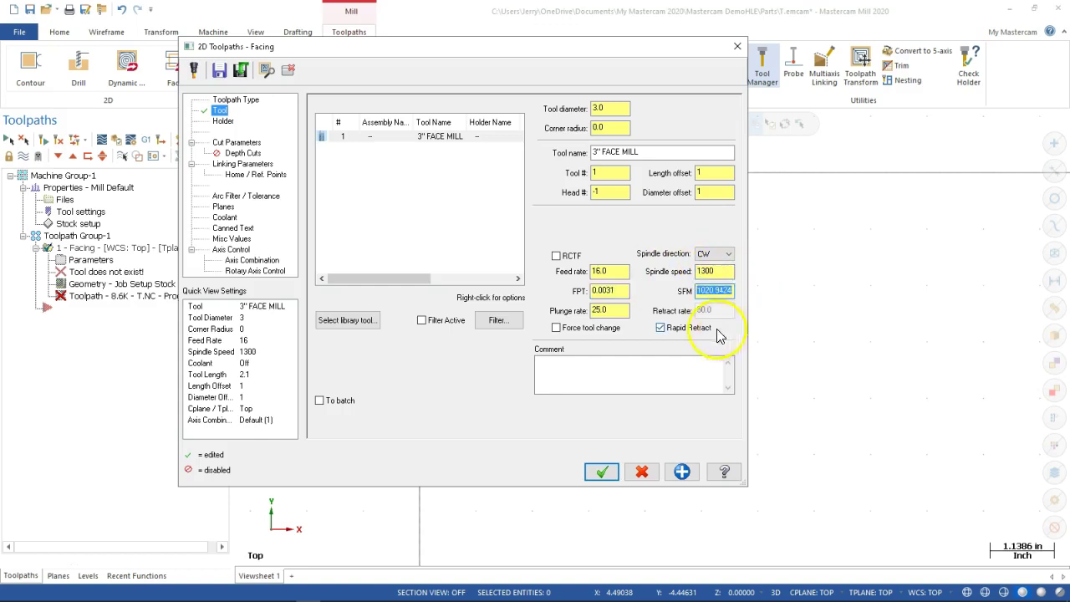
pyautogui.doubleClick(581, 311)
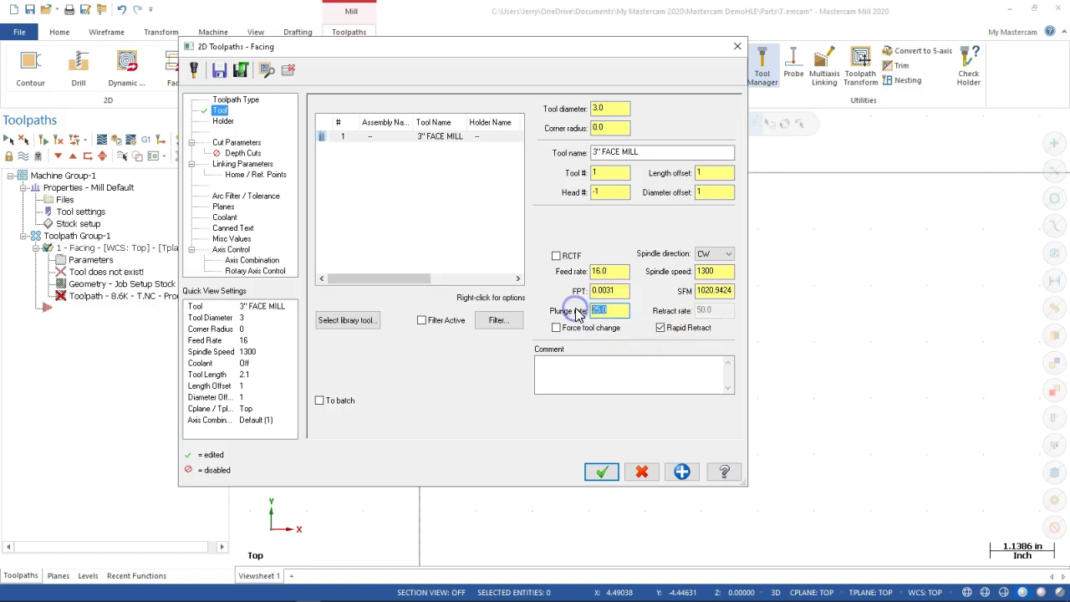
pyautogui.write('16')
pyautogui.press('Tab')
pyautogui.click(578, 378)
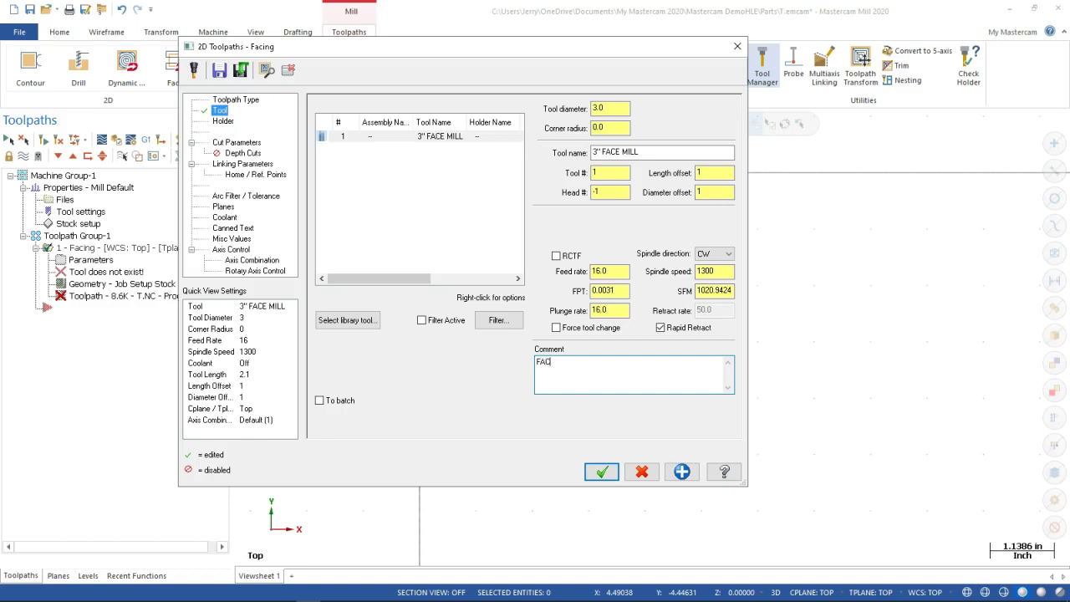
pyautogui.click(574, 381)
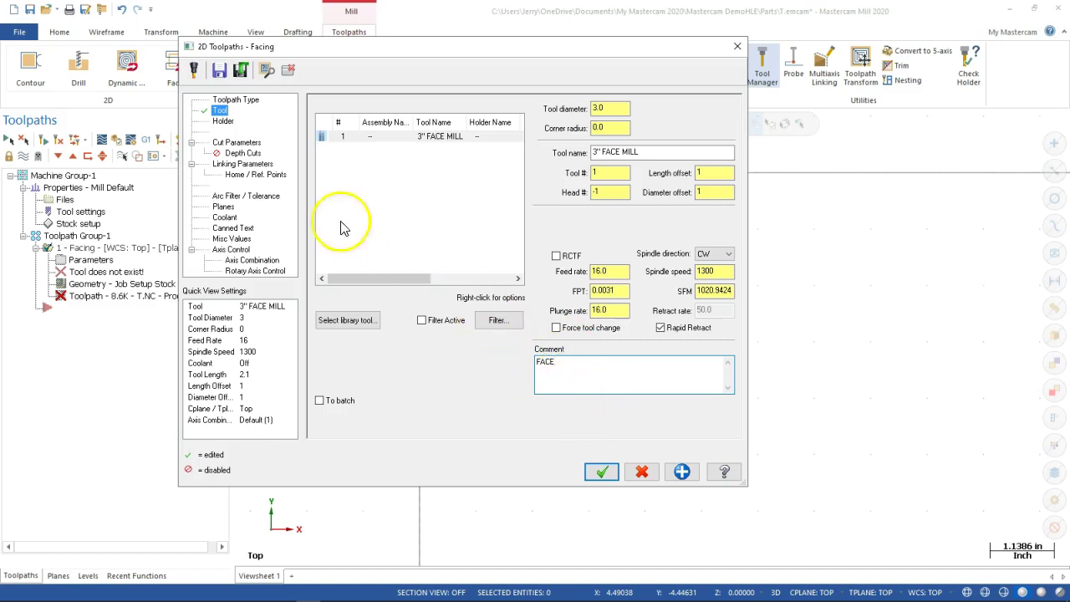
# Step: In the facing cut parameters, choose the Zigzag style and set the stock to leave on floors to 0
pyautogui.click(229, 124)
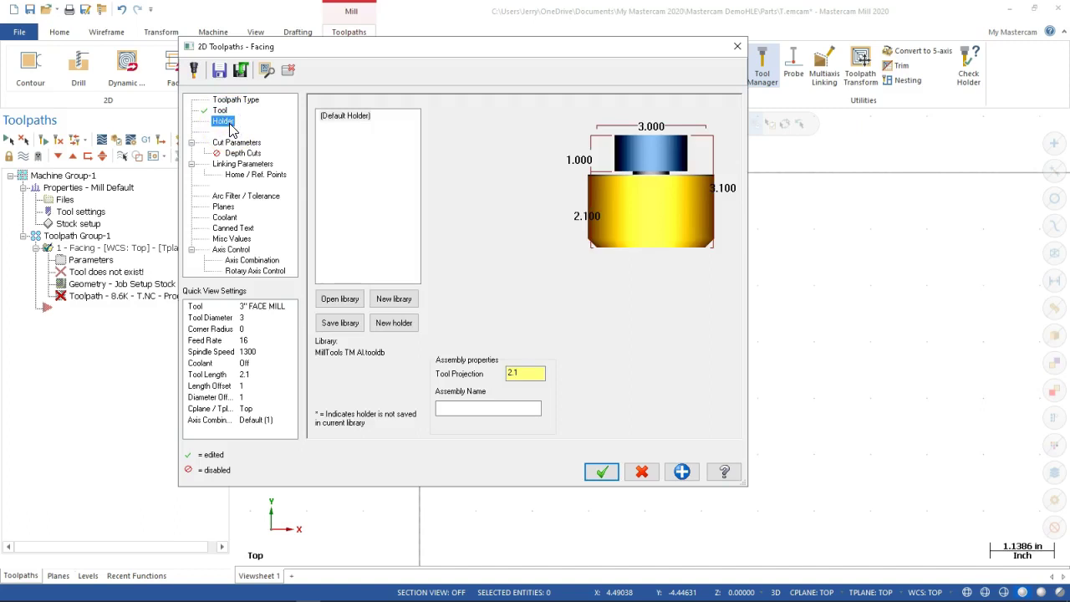
pyautogui.click(230, 143)
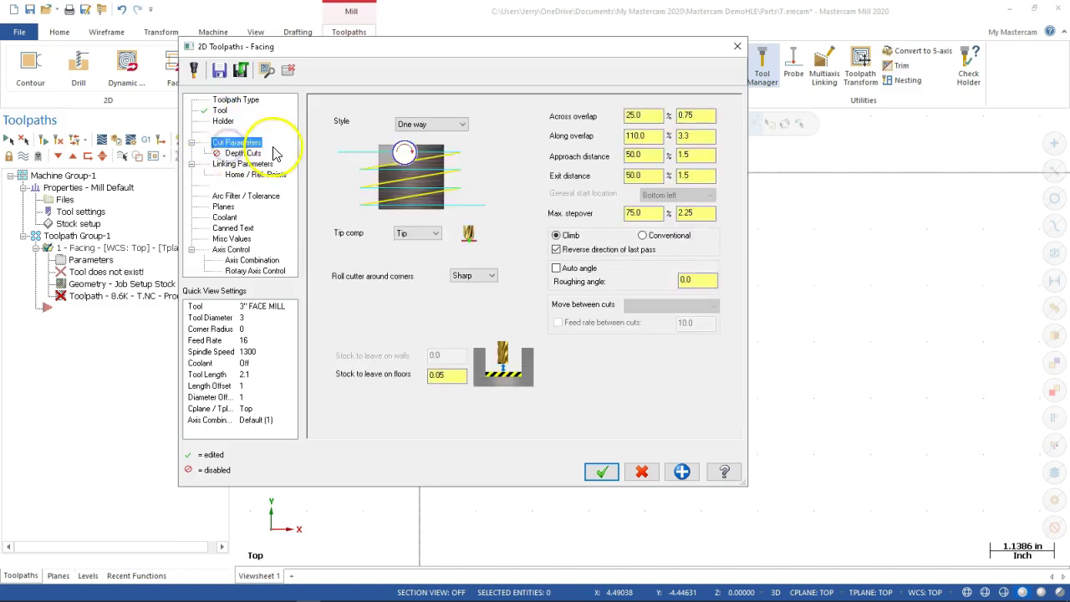
pyautogui.click(461, 125)
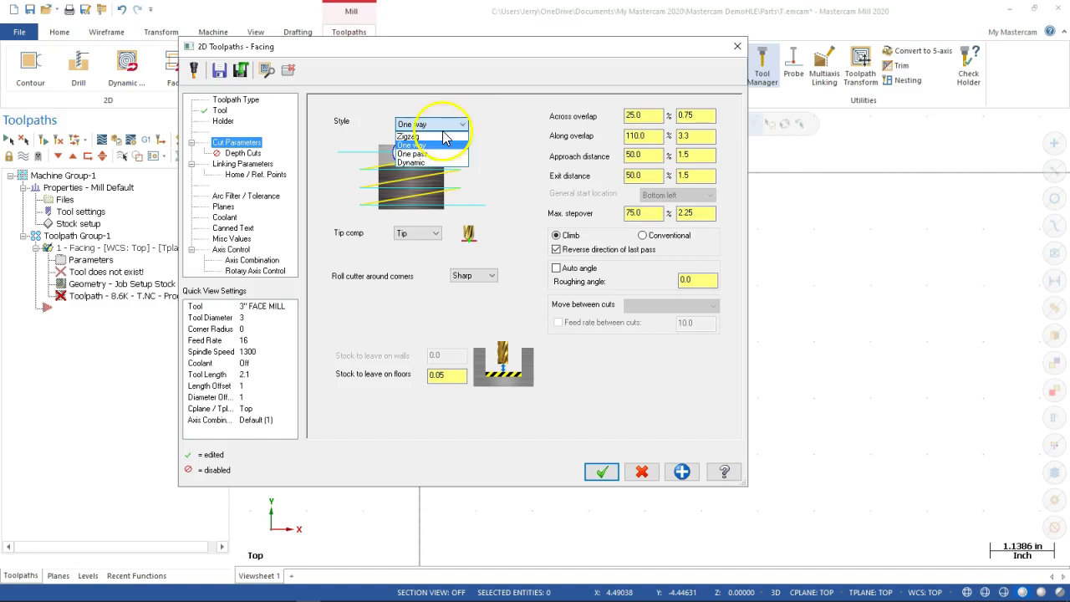
pyautogui.click(428, 137)
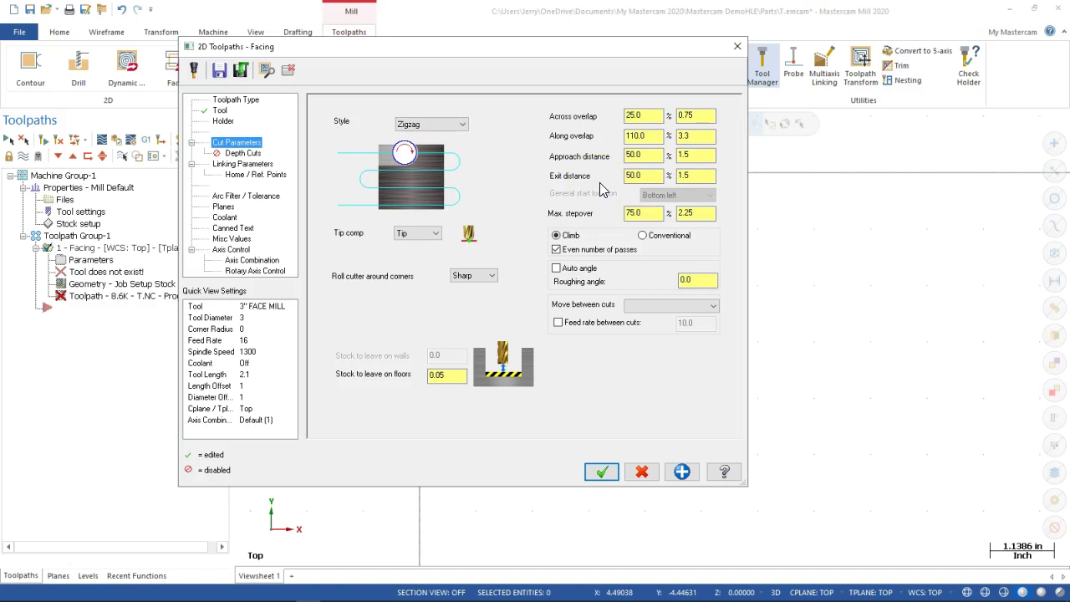
pyautogui.click(691, 175)
pyautogui.doubleClick(452, 377)
pyautogui.write('0')
pyautogui.press('Tab')
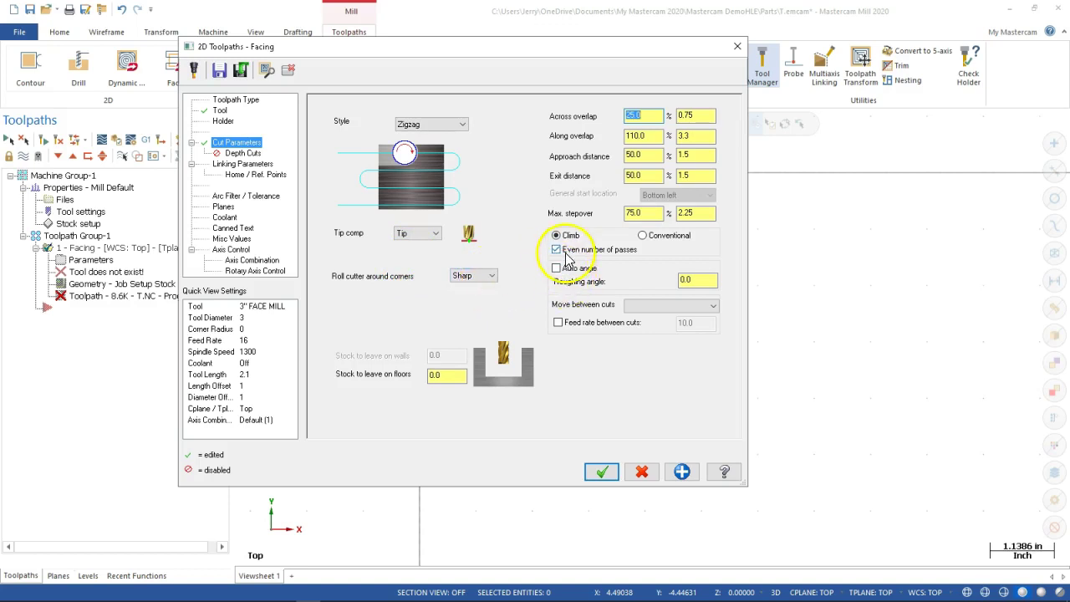
# Step: Turn off the even number of passes and try to choose Rapid for the move between cuts
pyautogui.click(557, 250)
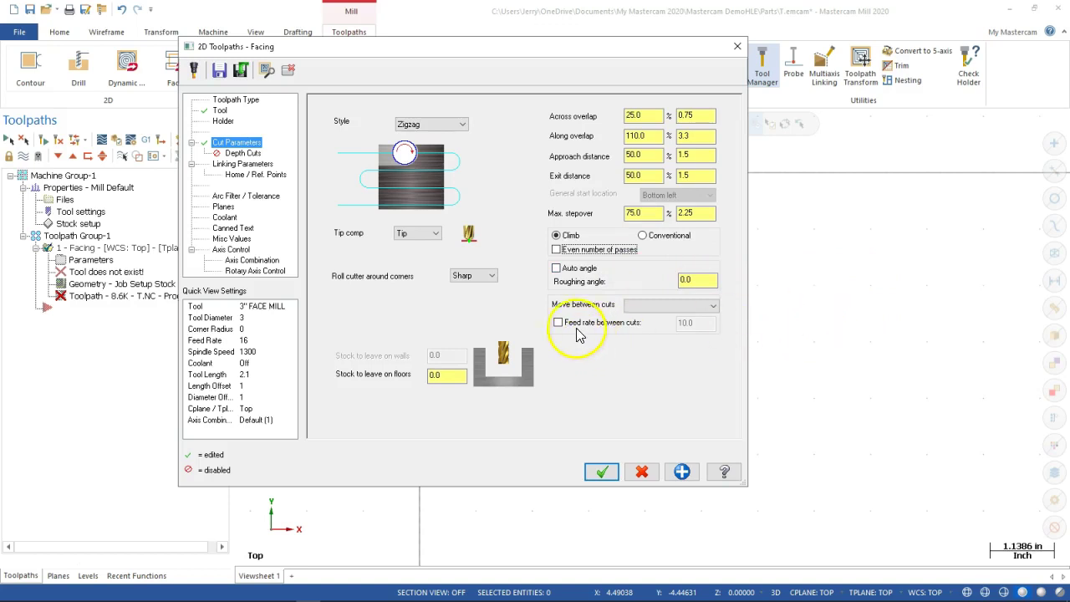
pyautogui.click(677, 306)
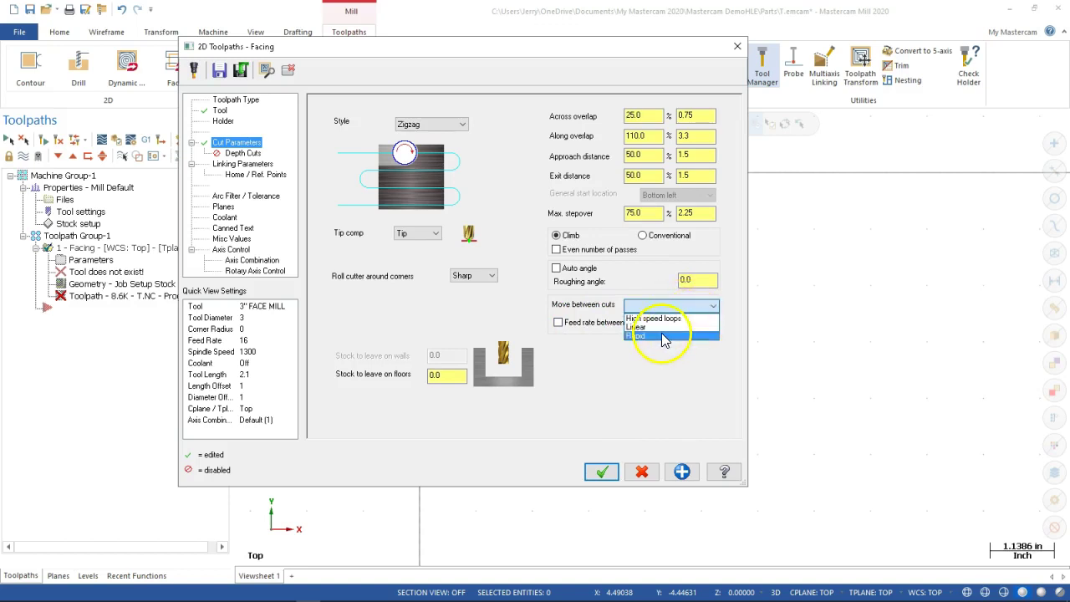
pyautogui.click(661, 335)
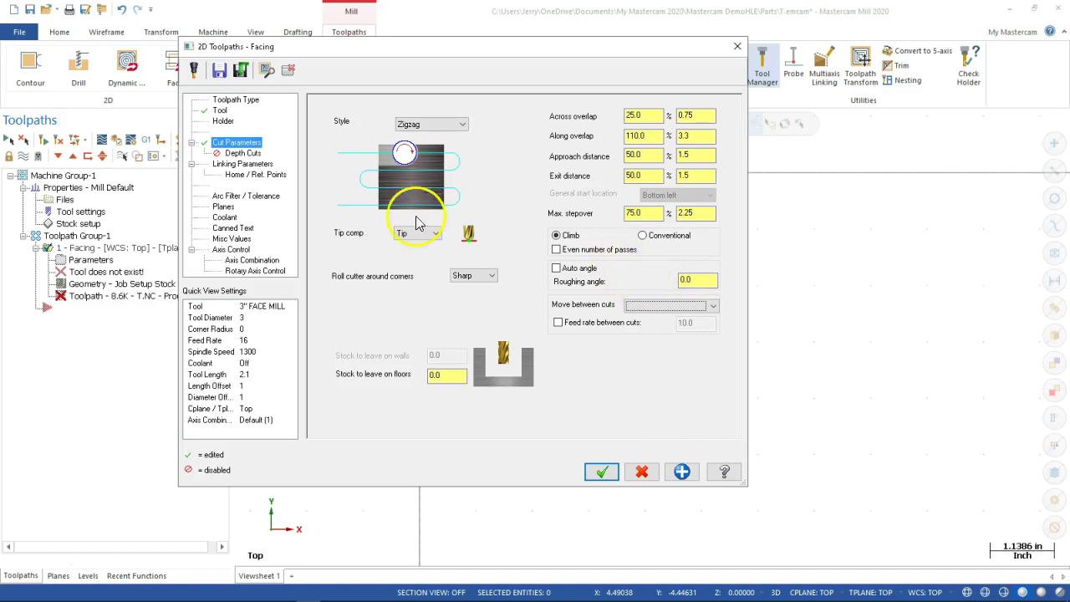
# Step: Set the facing linking parameters to absolute values: retract 1.0, feed plane 0.1 and depth 0.0, without enabling depth cuts
pyautogui.click(243, 154)
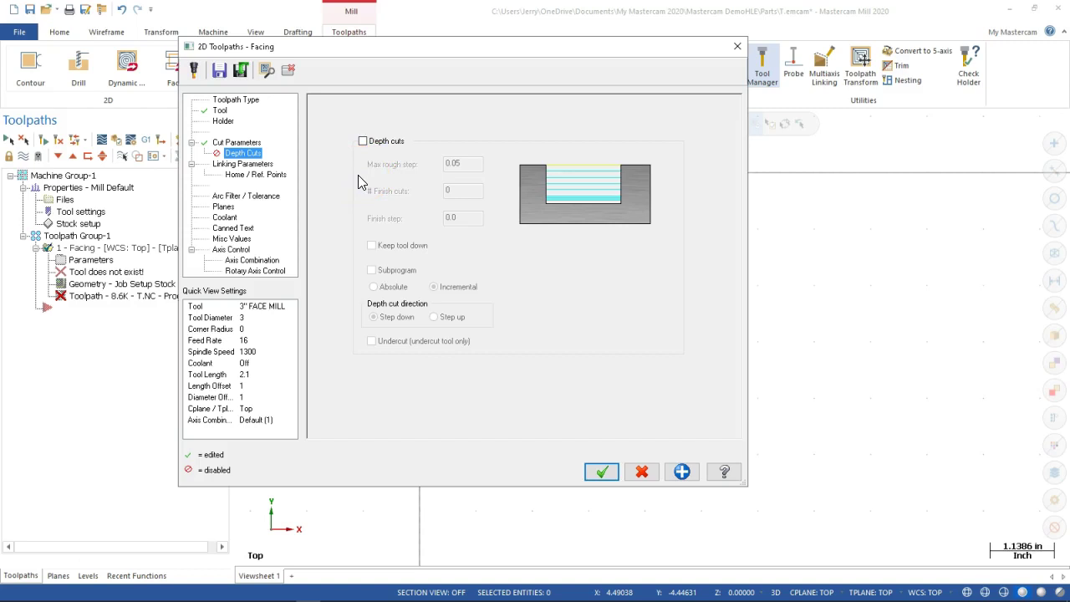
pyautogui.click(264, 165)
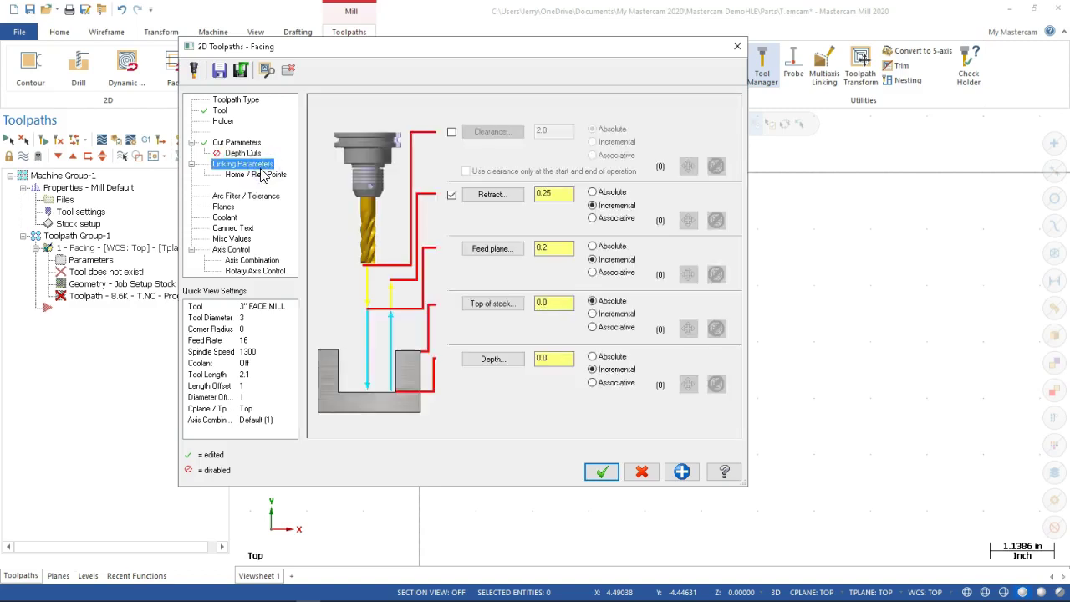
pyautogui.click(592, 192)
pyautogui.click(593, 247)
pyautogui.click(593, 357)
pyautogui.click(548, 247)
pyautogui.click(550, 315)
pyautogui.click(553, 359)
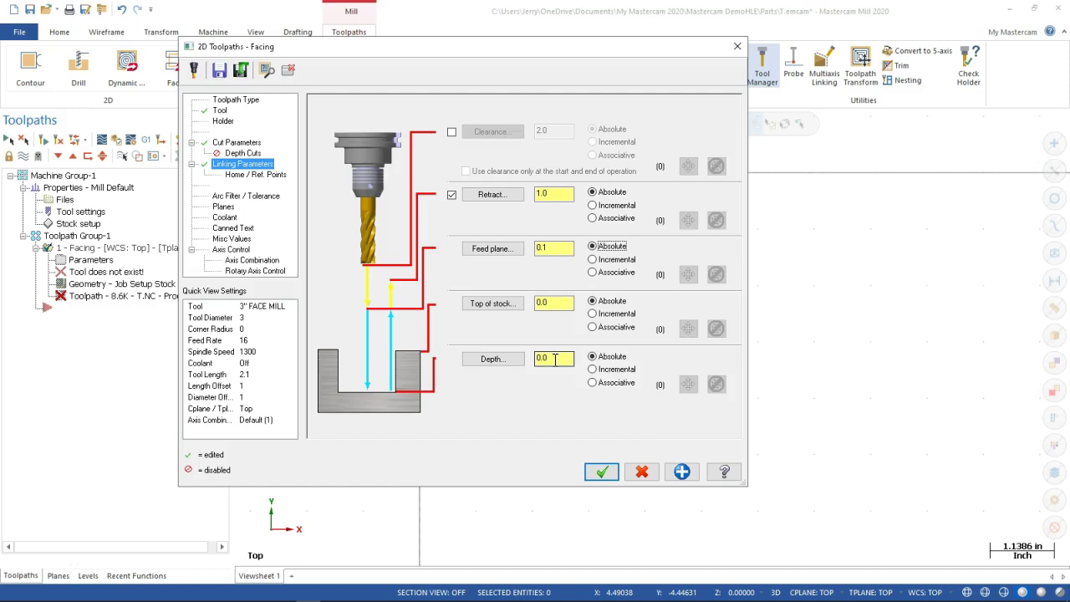
# Step: Review the home position, planes and coolant settings, leave flood coolant off, and accept the facing toolpath
pyautogui.click(244, 175)
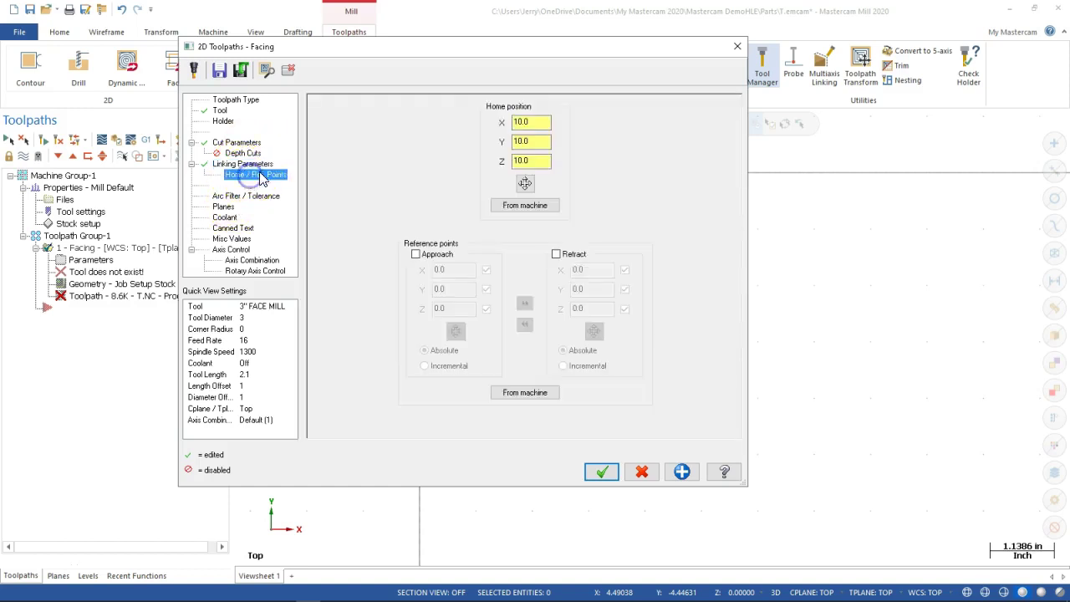
pyautogui.click(224, 208)
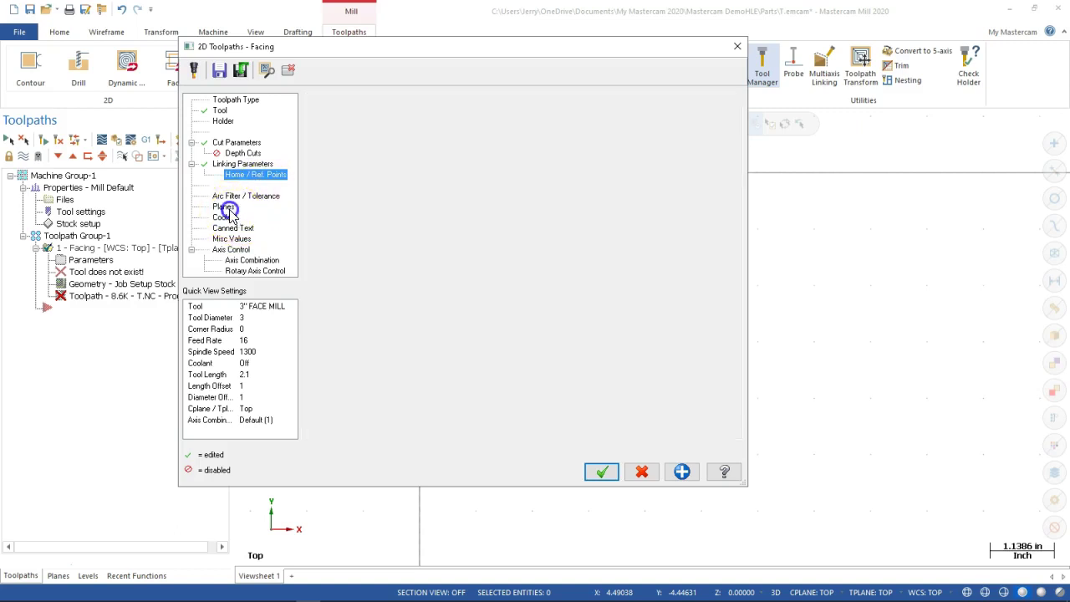
pyautogui.click(235, 219)
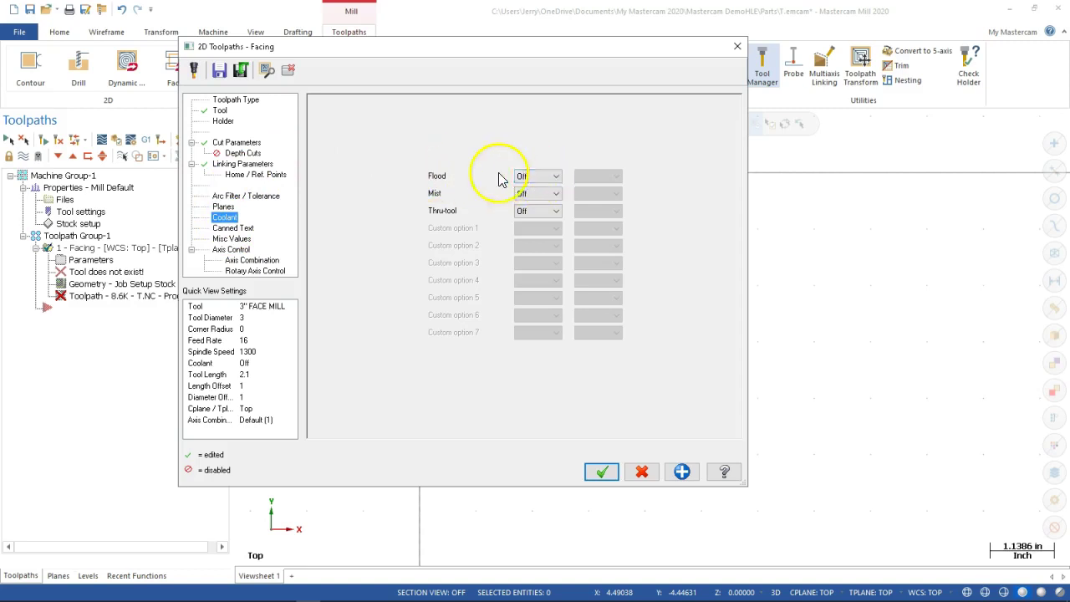
pyautogui.click(548, 177)
pyautogui.click(548, 176)
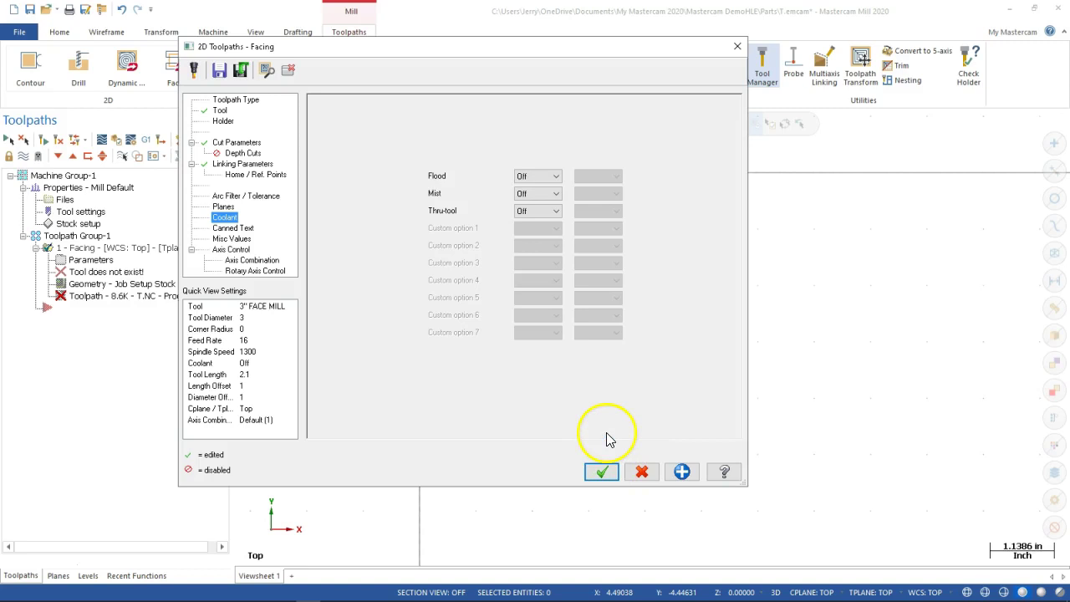
pyautogui.click(603, 472)
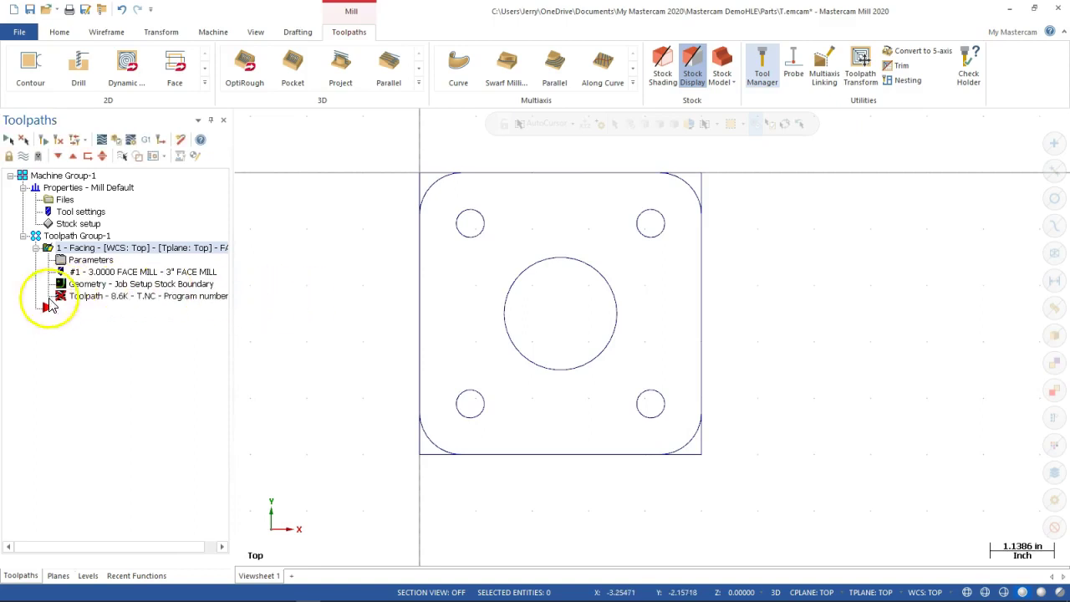
# Step: Regenerate the facing toolpath, set its move between cuts to Rapid in the cut parameters, and regenerate it with that setting
pyautogui.click(59, 139)
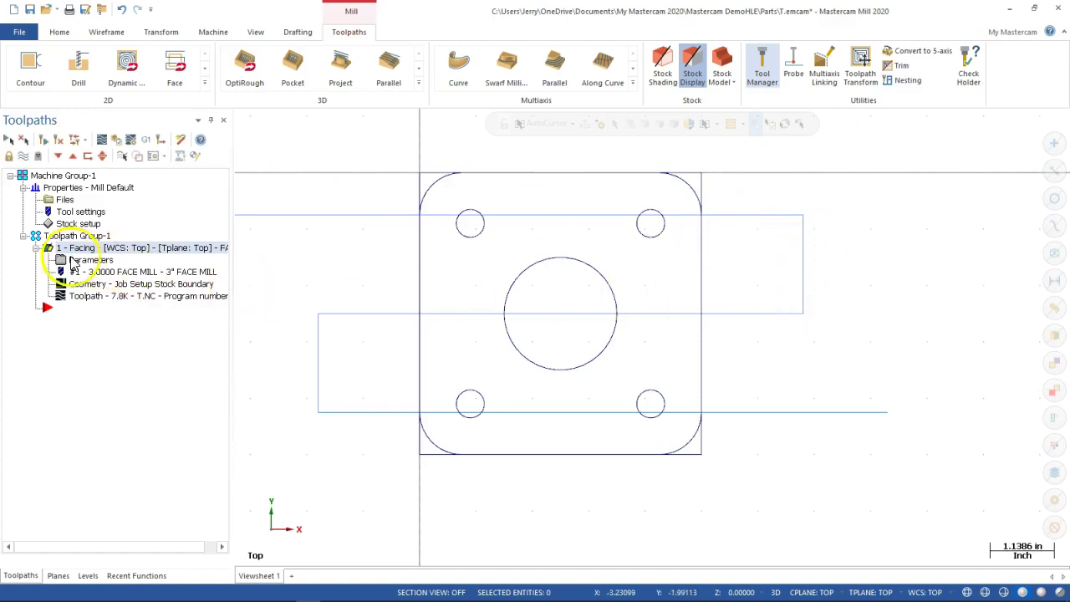
pyautogui.click(109, 261)
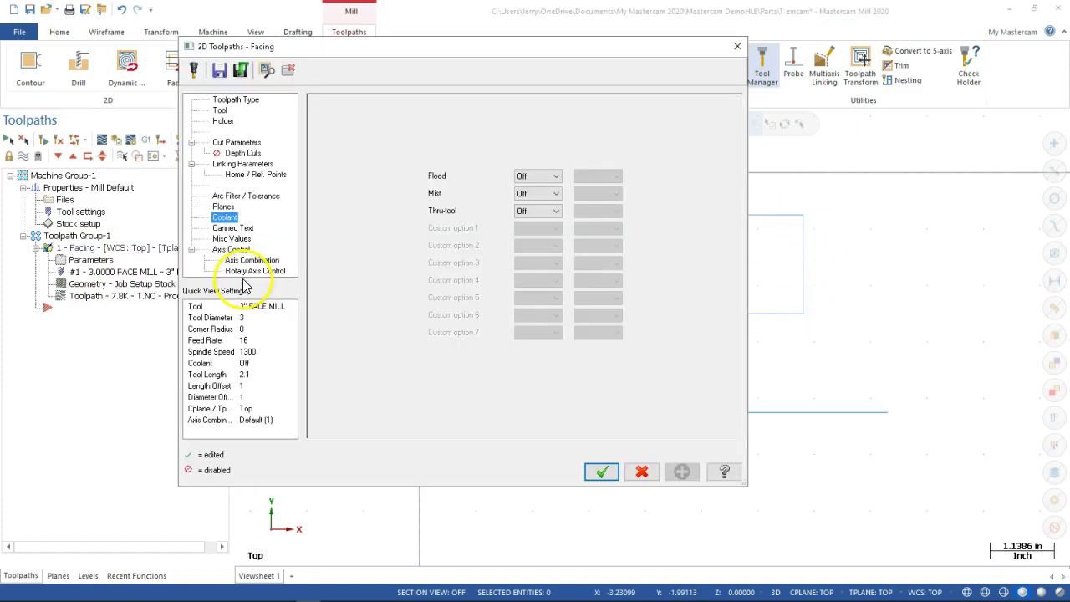
pyautogui.click(240, 154)
pyautogui.click(237, 142)
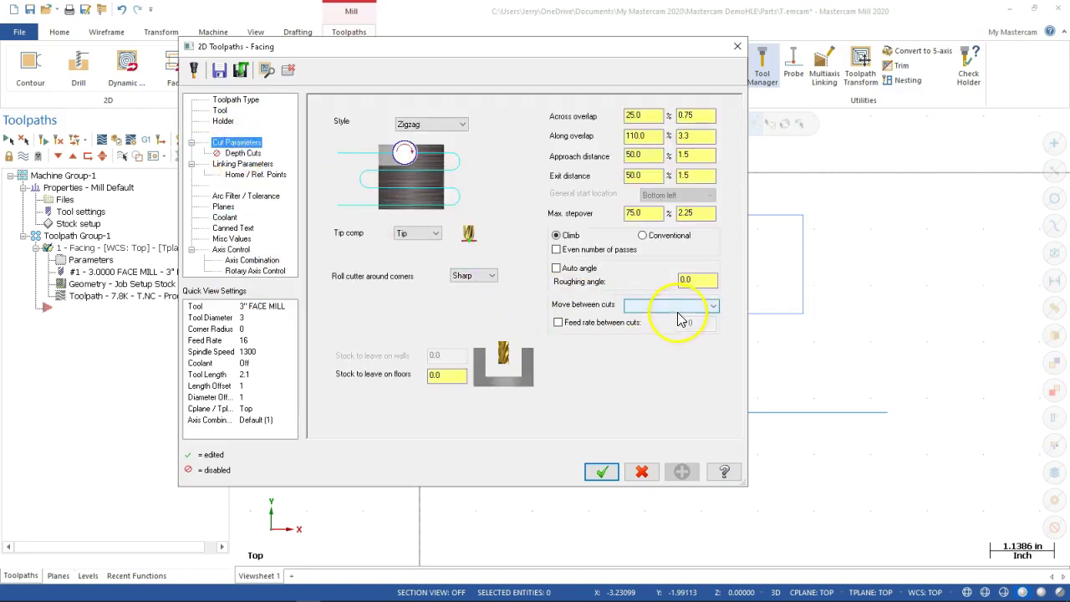
pyautogui.click(682, 306)
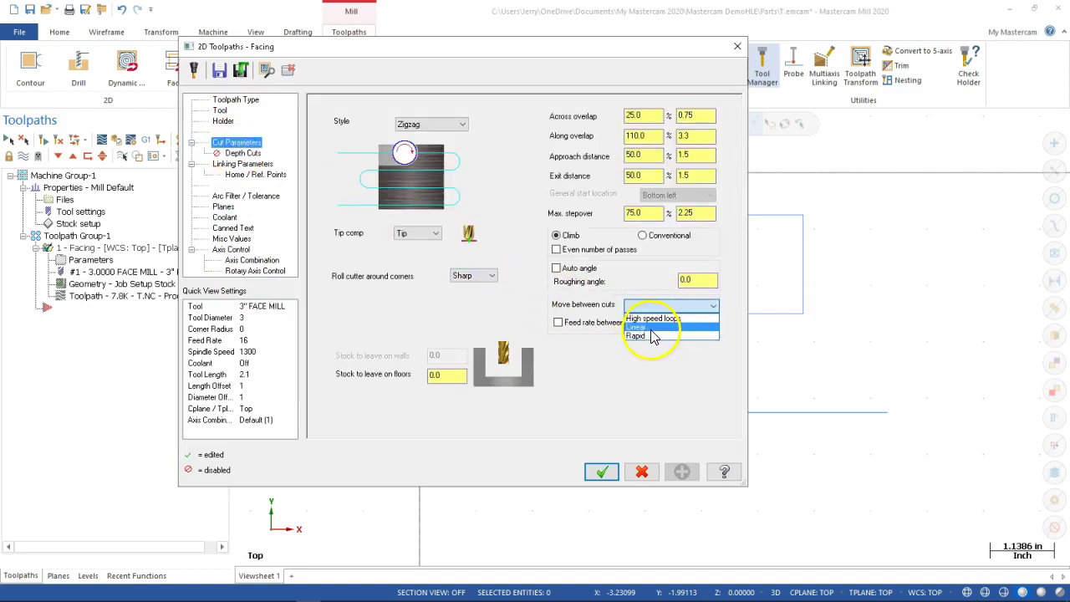
pyautogui.click(651, 335)
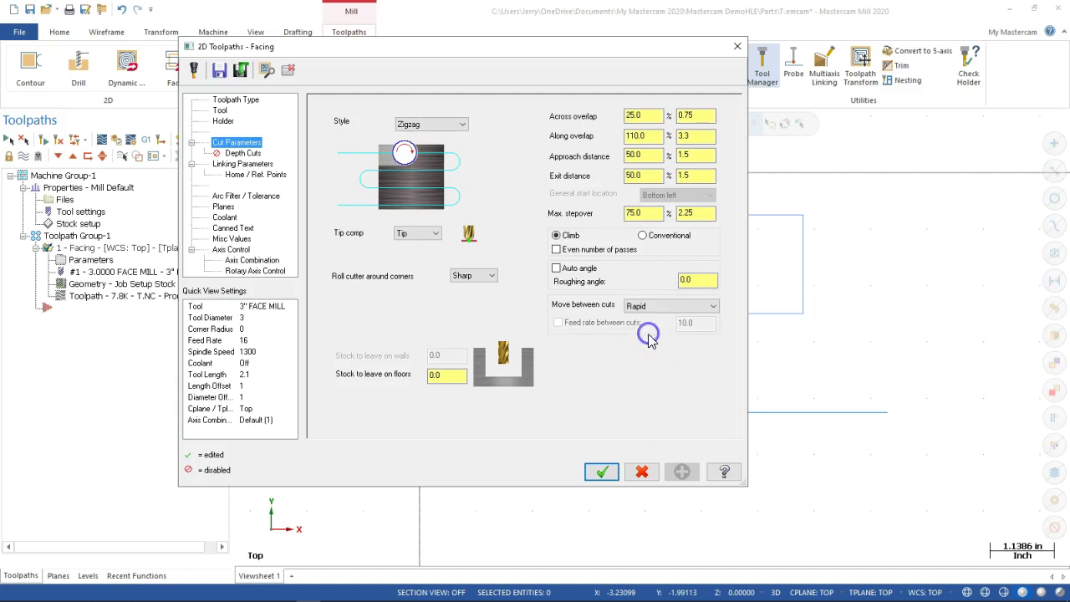
pyautogui.click(603, 470)
pyautogui.click(59, 140)
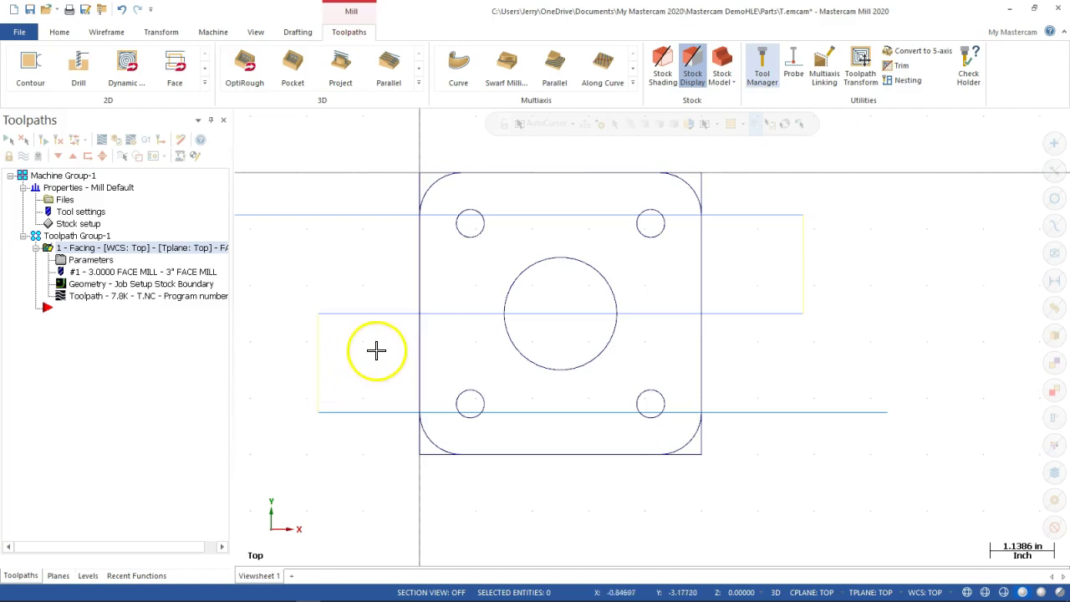
# Step: Set the facing toolpath's move between cuts to High speed loops and regenerate the toolpath
pyautogui.click(88, 260)
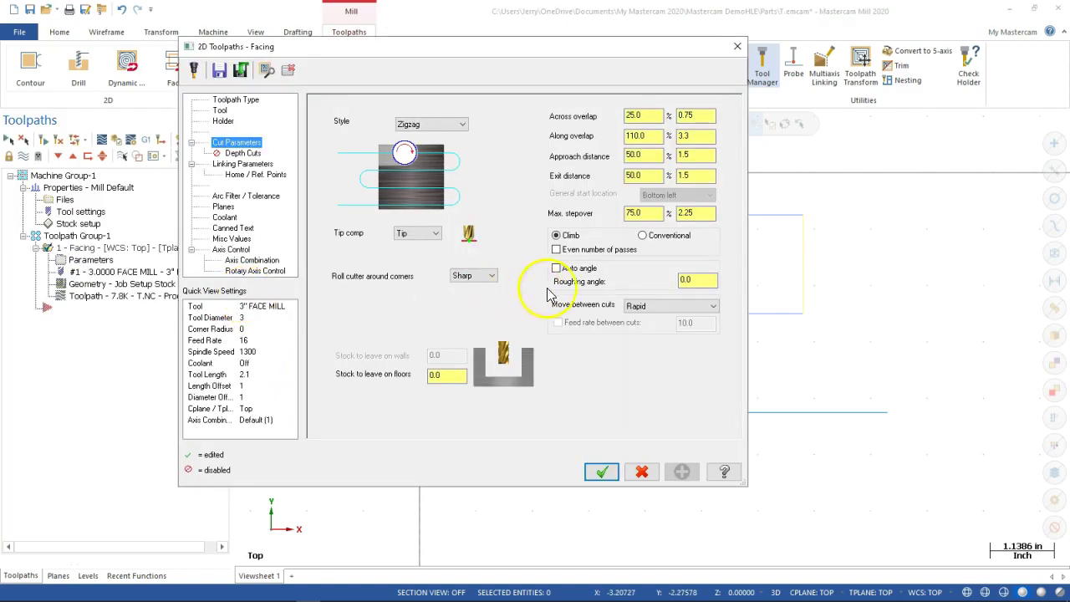
pyautogui.click(669, 307)
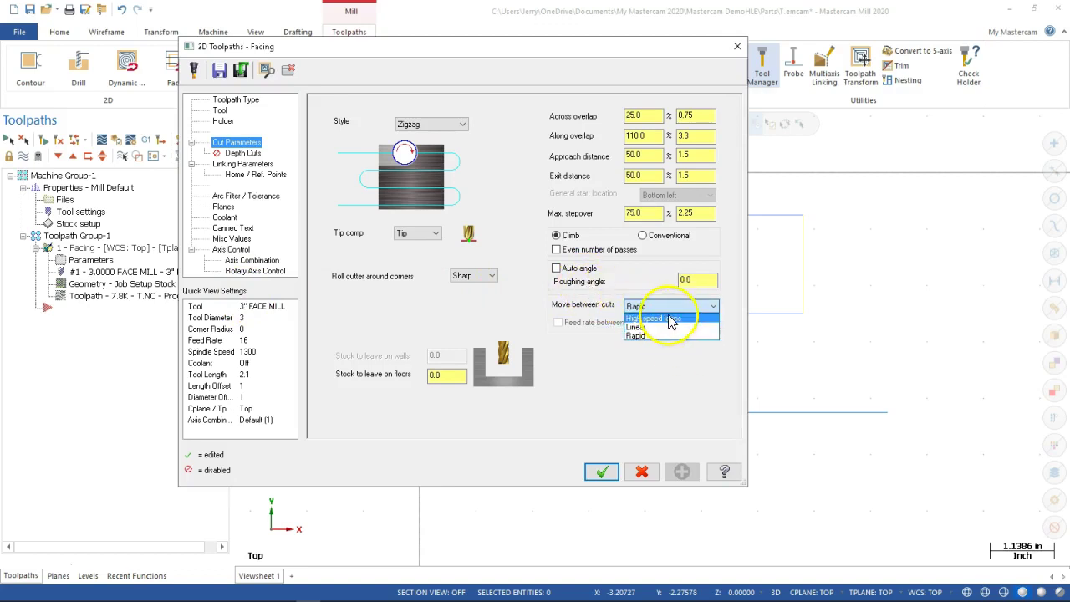
pyautogui.click(671, 320)
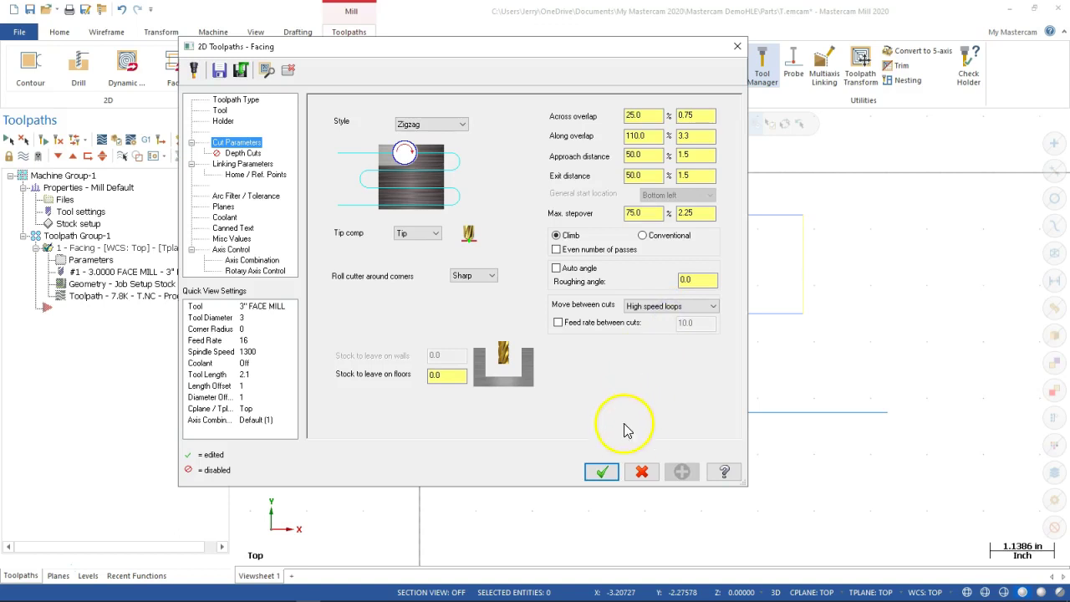
pyautogui.click(602, 473)
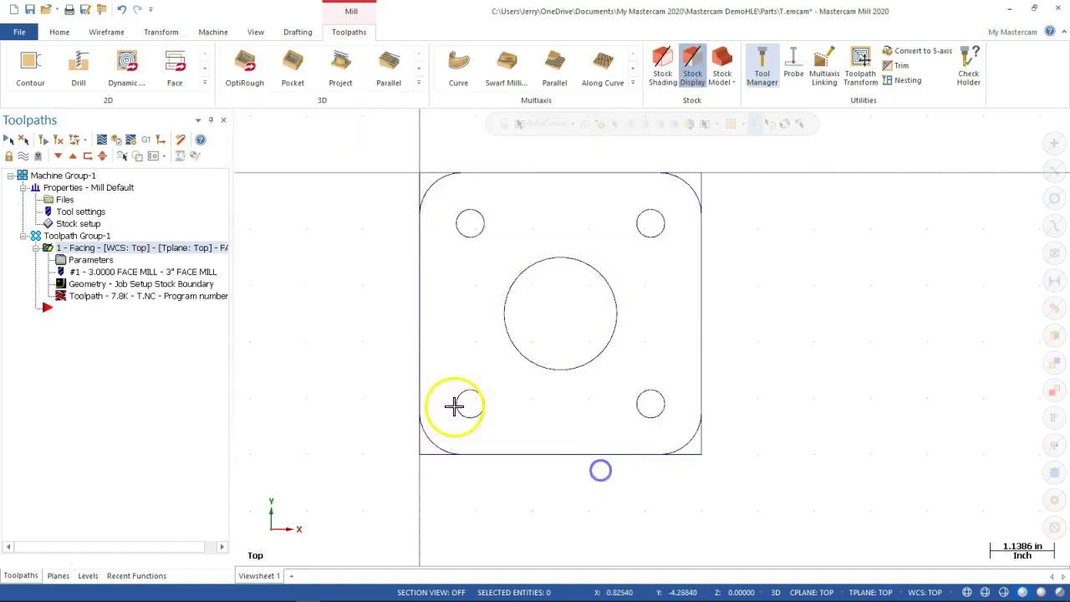
pyautogui.click(64, 139)
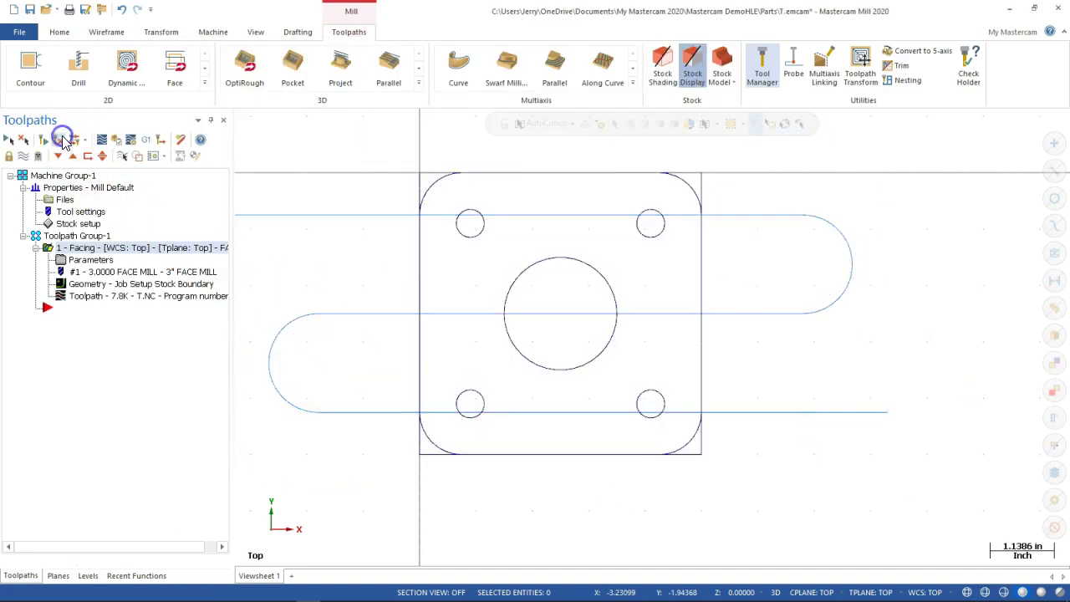
# Step: Add a contour mill toolpath after the facing operation, cancel the vector chain selection, and keep the operation without geometry
pyautogui.scroll(-3, 476, 285)
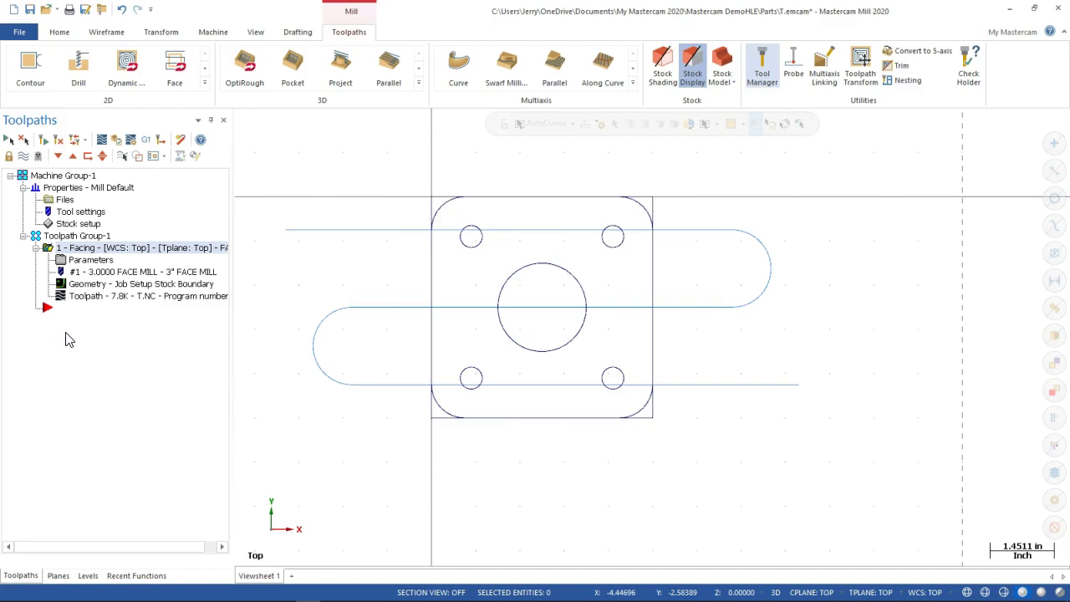
pyautogui.click(67, 354)
pyautogui.click(60, 311)
pyautogui.rightClick(61, 311)
pyautogui.moveTo(130, 229)
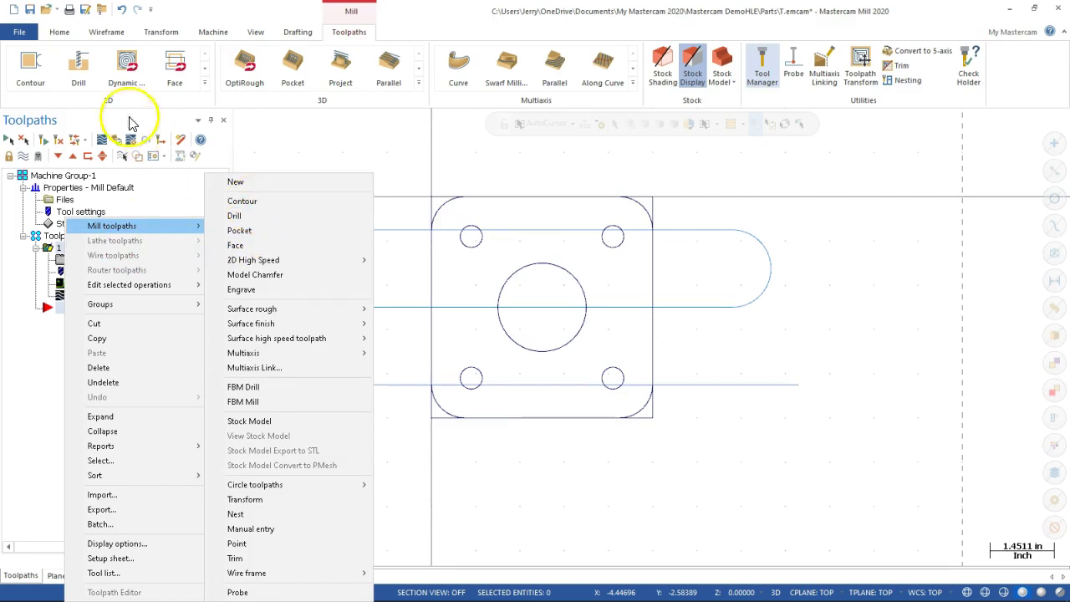
pyautogui.click(245, 202)
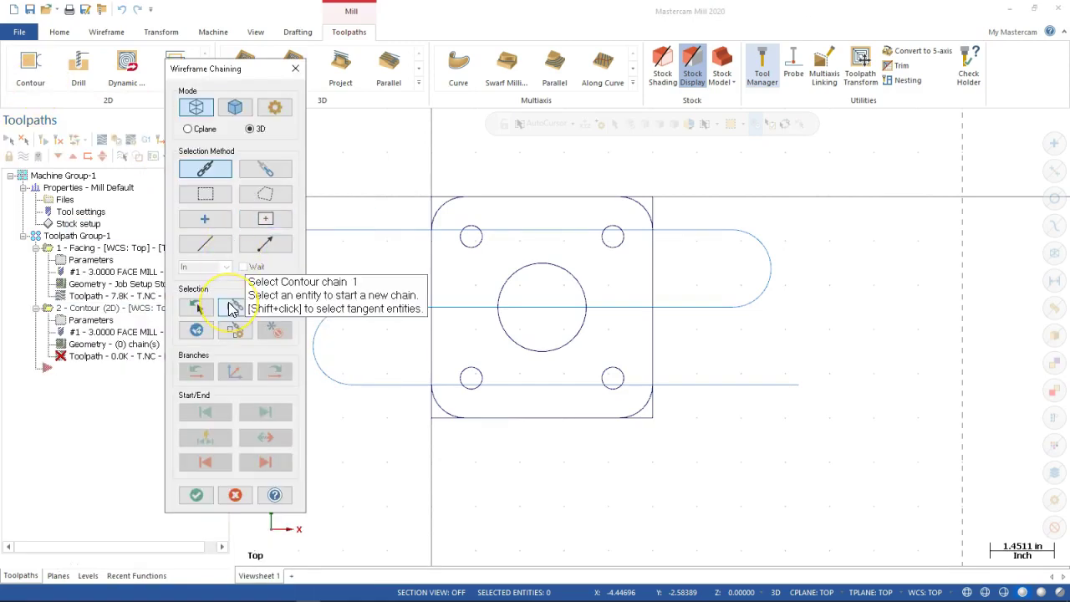
pyautogui.click(264, 244)
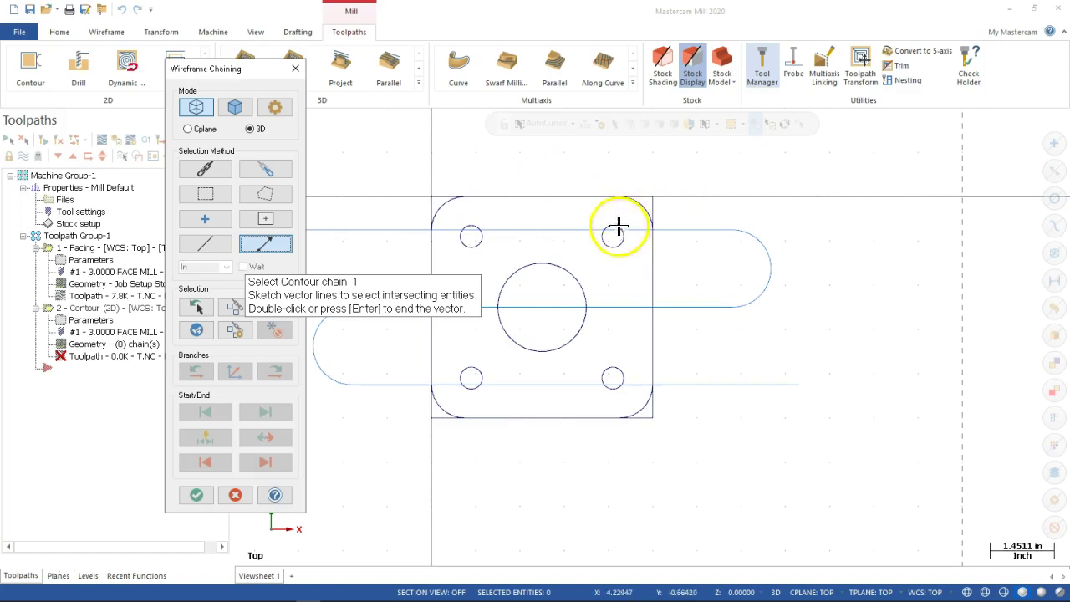
pyautogui.click(440, 198)
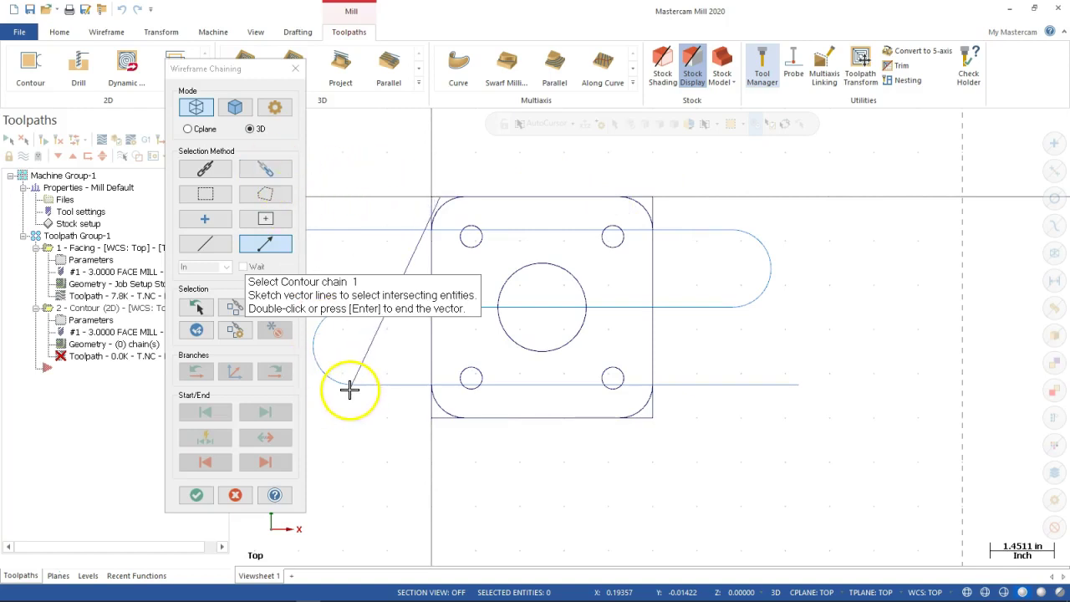
pyautogui.click(236, 495)
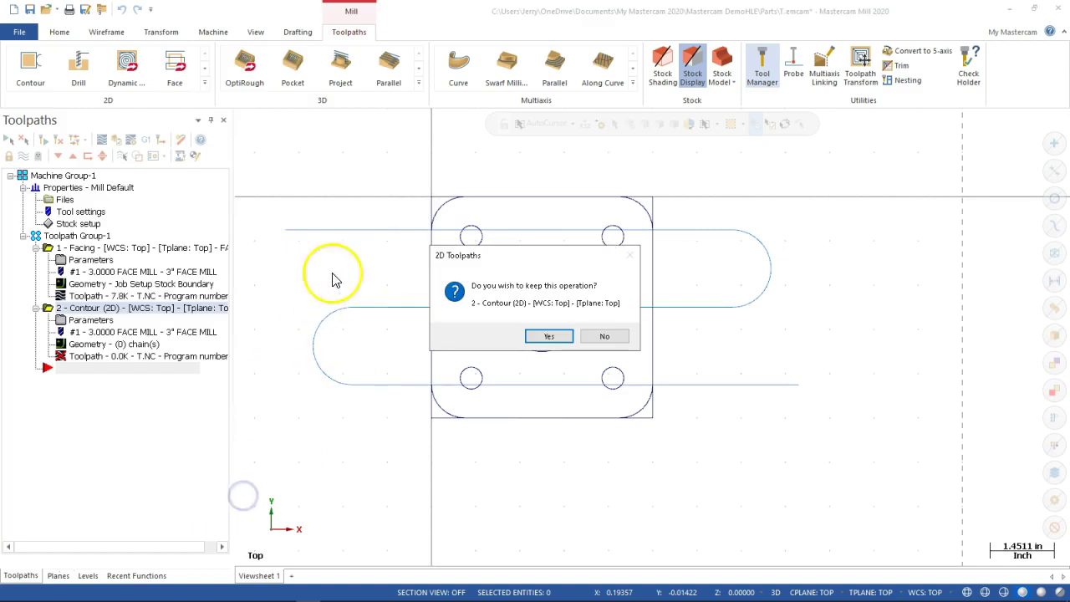
pyautogui.click(549, 337)
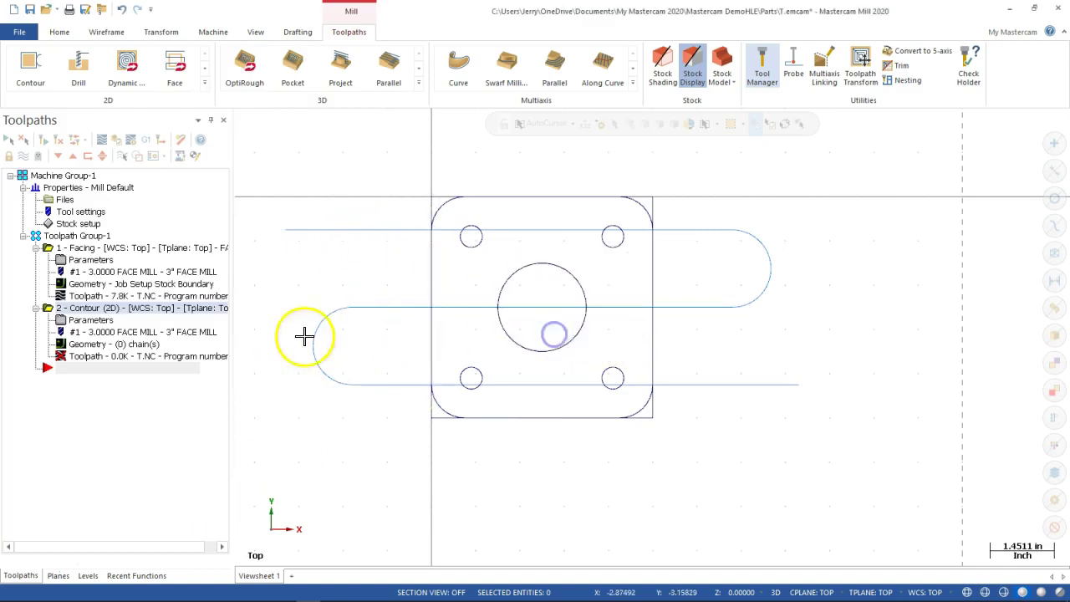
# Step: Reopen the contour operation's chain geometry and partially chain the top and right edges of the outer square, starting at the upper-left corner
pyautogui.click(92, 321)
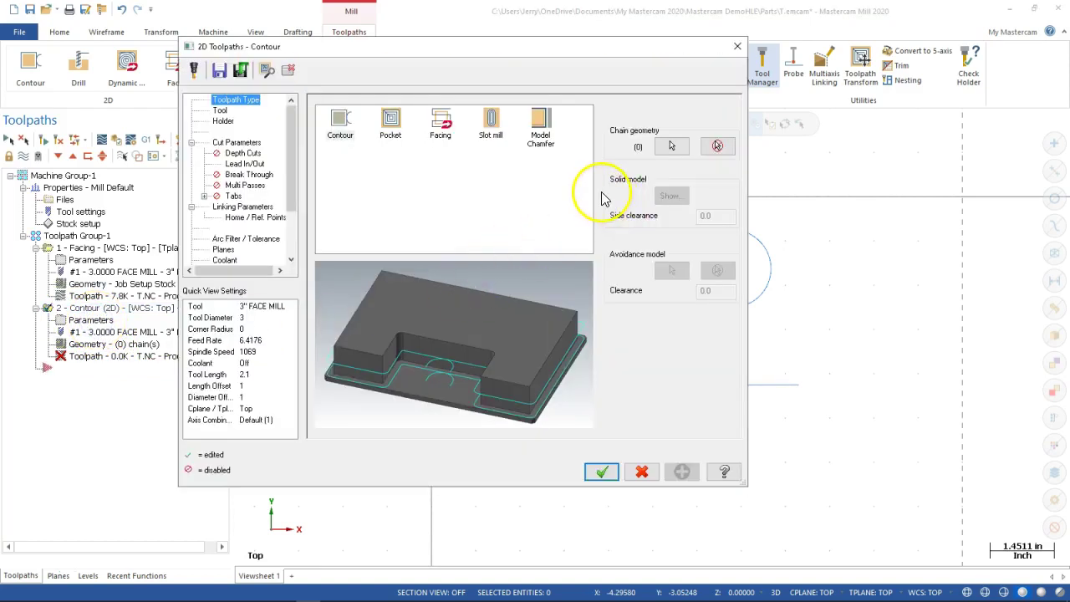
pyautogui.click(671, 146)
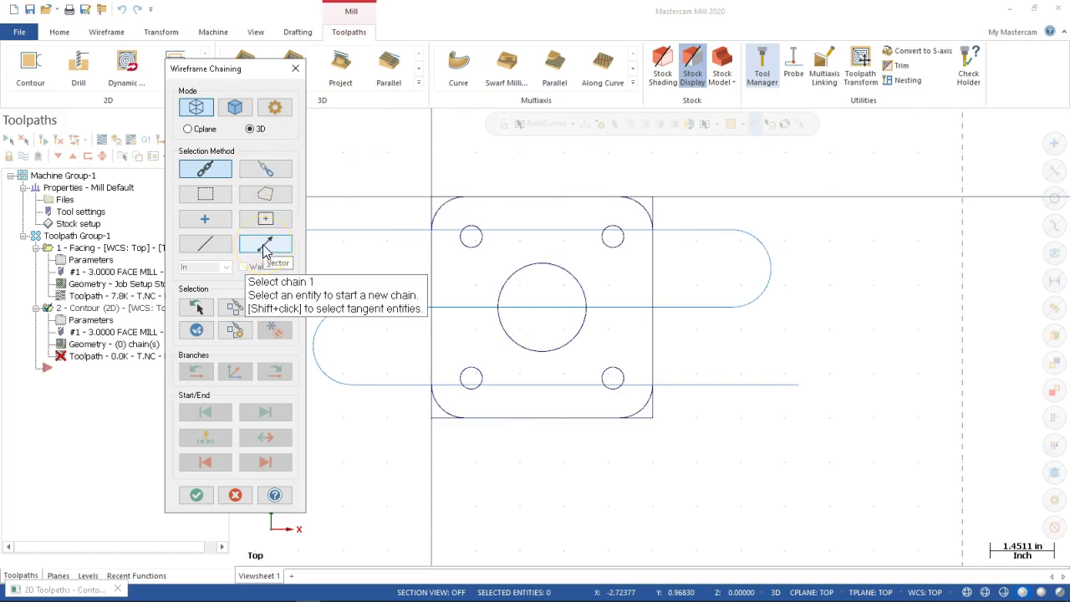
pyautogui.click(266, 170)
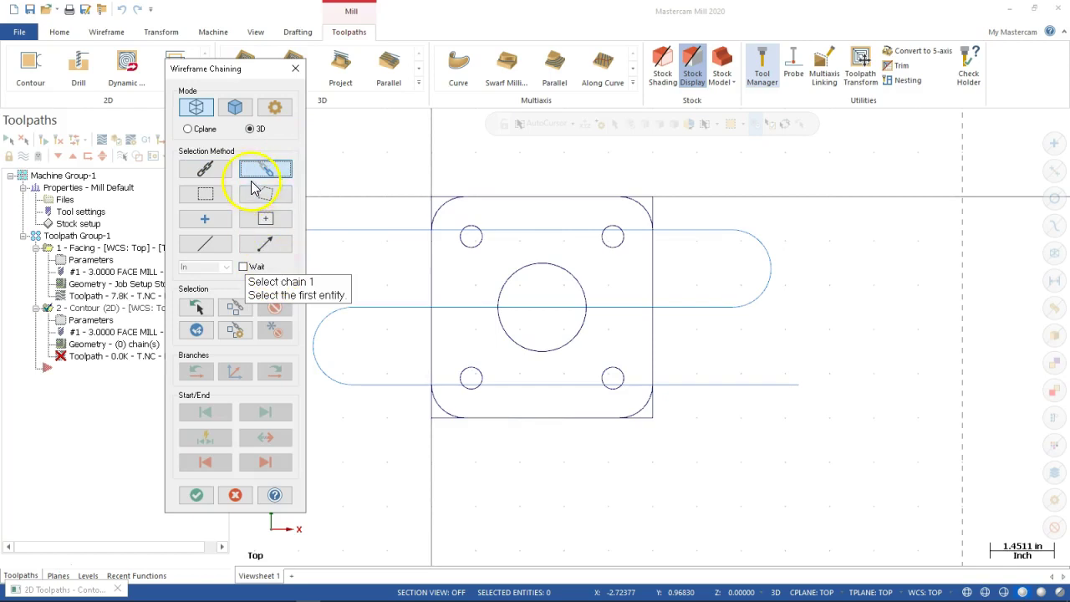
pyautogui.click(440, 197)
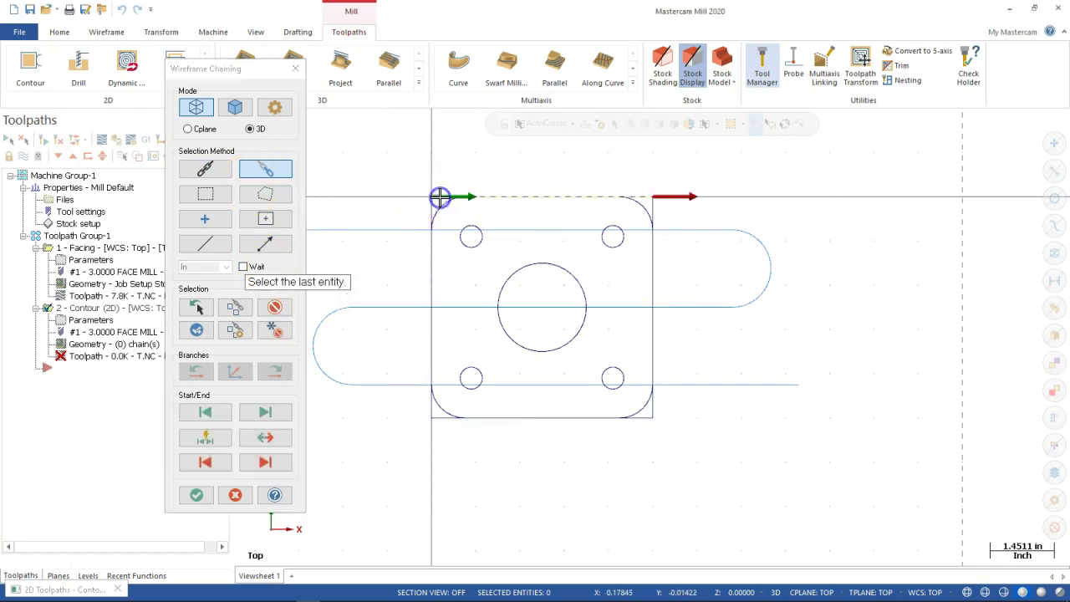
pyautogui.click(656, 411)
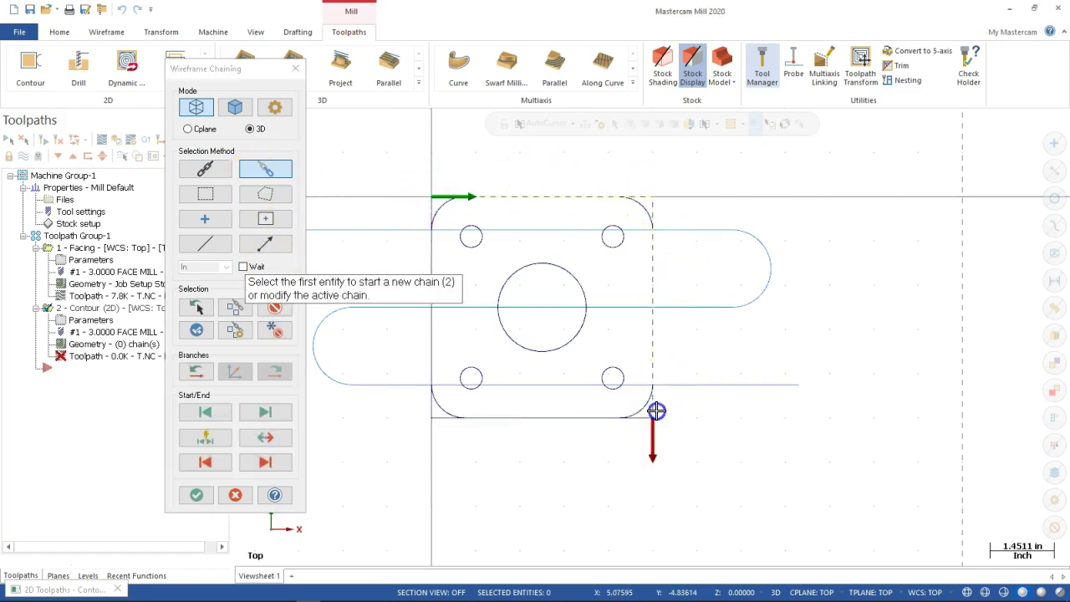
# Step: Unselect the wrongly directed bottom-edge picks, chain the bottom and left edges as a second partial chain from the lower-right corner, and accept
pyautogui.click(441, 418)
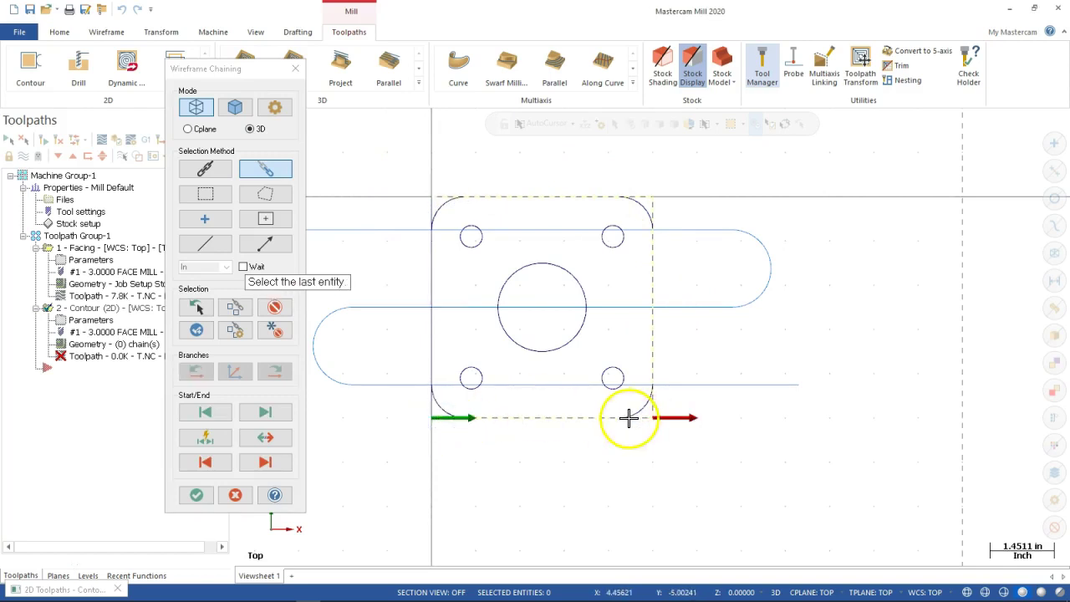
pyautogui.click(285, 311)
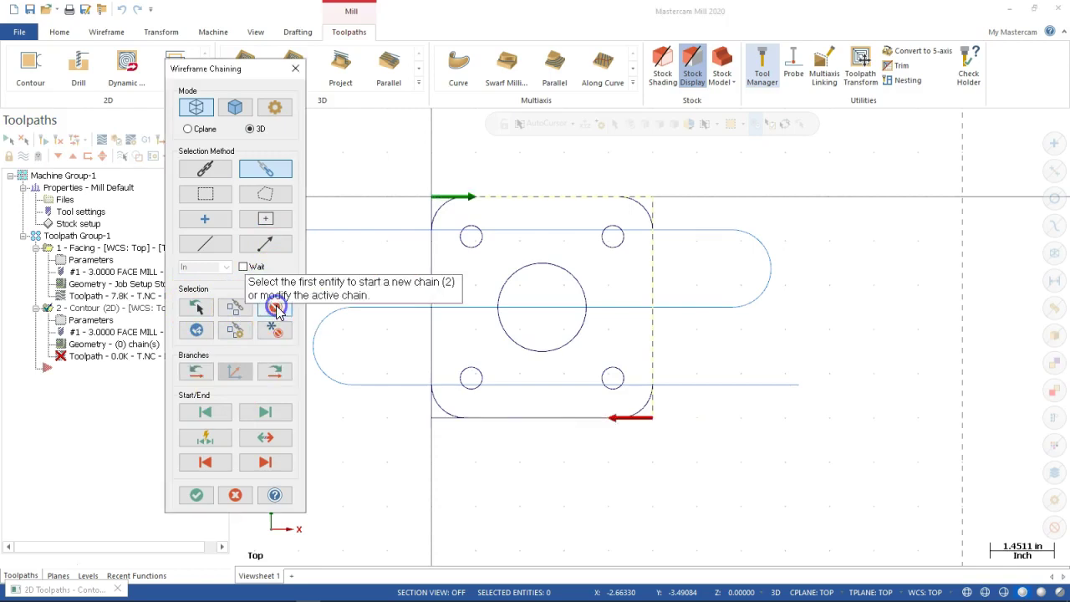
pyautogui.click(490, 421)
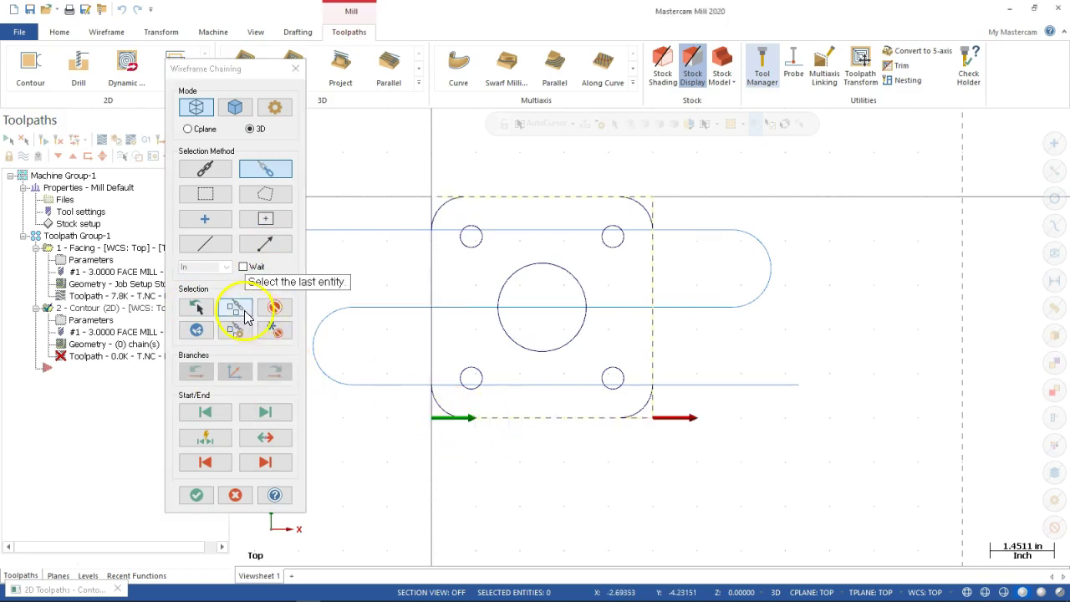
pyautogui.click(275, 308)
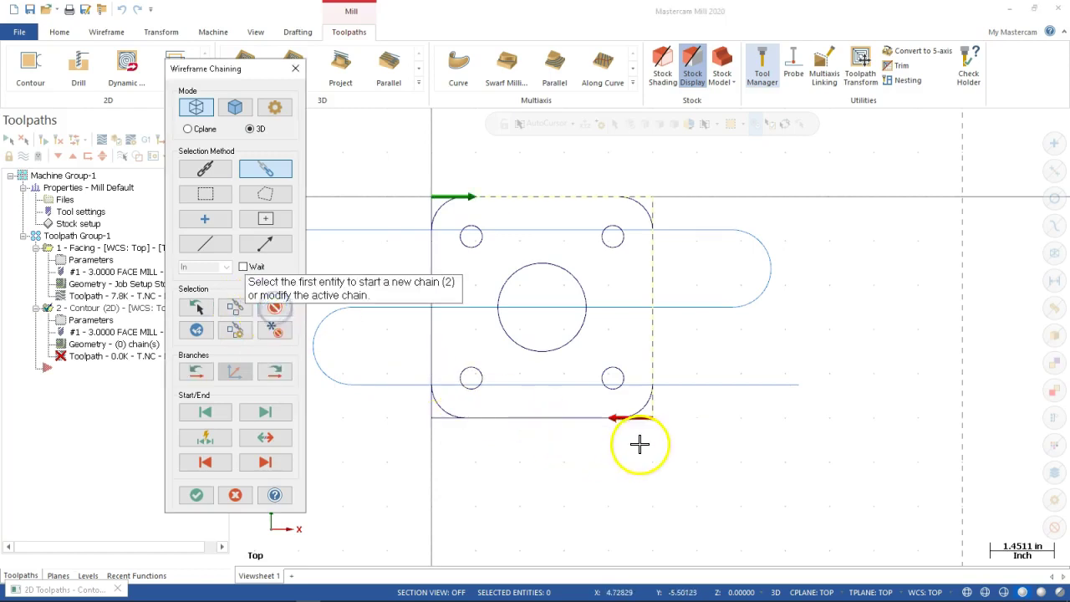
pyautogui.click(643, 420)
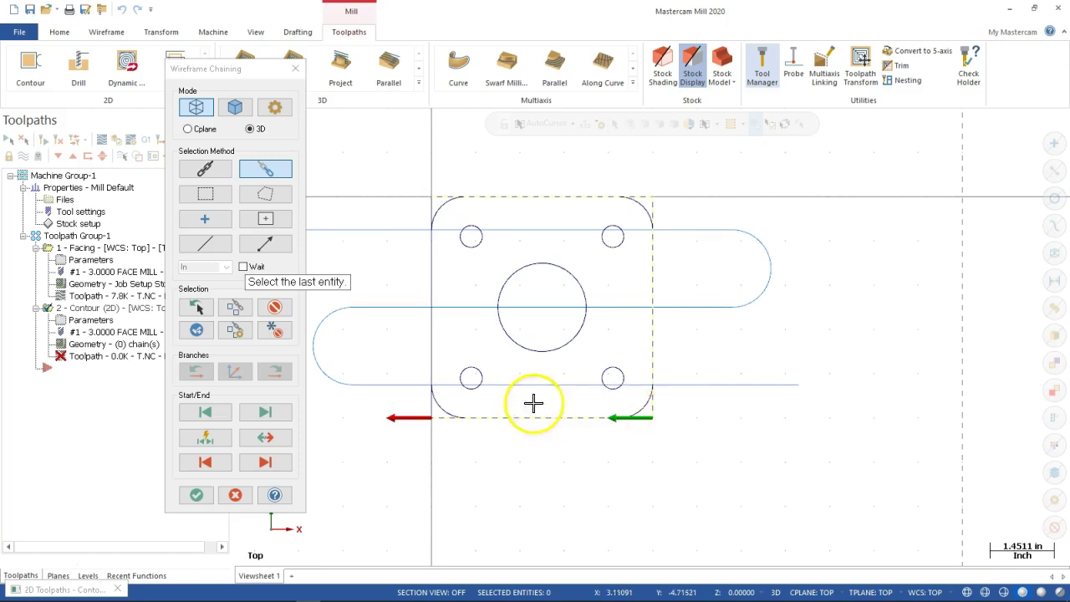
pyautogui.click(432, 405)
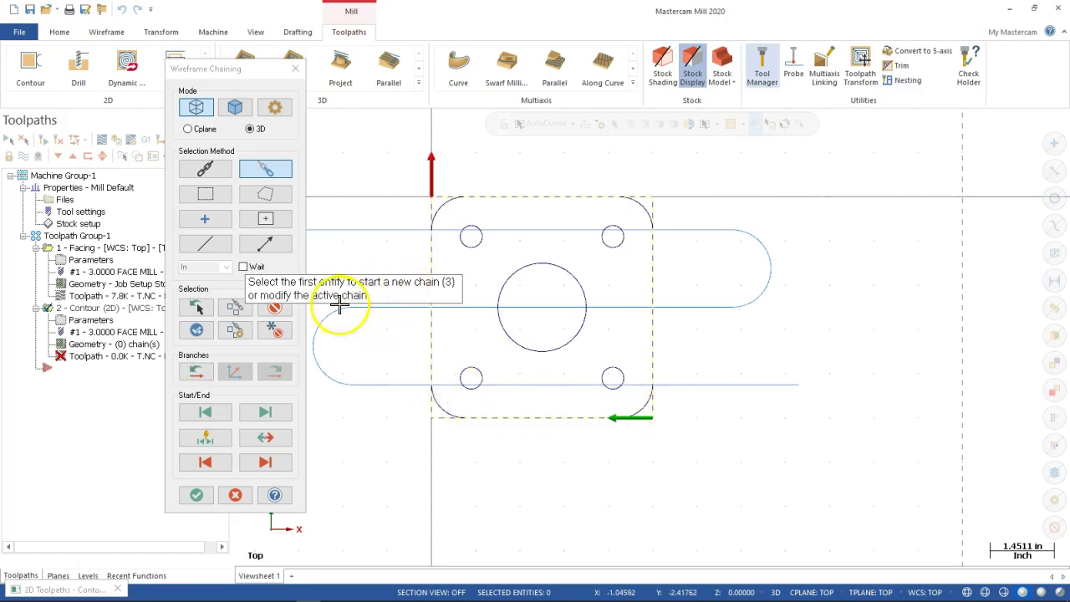
pyautogui.click(195, 497)
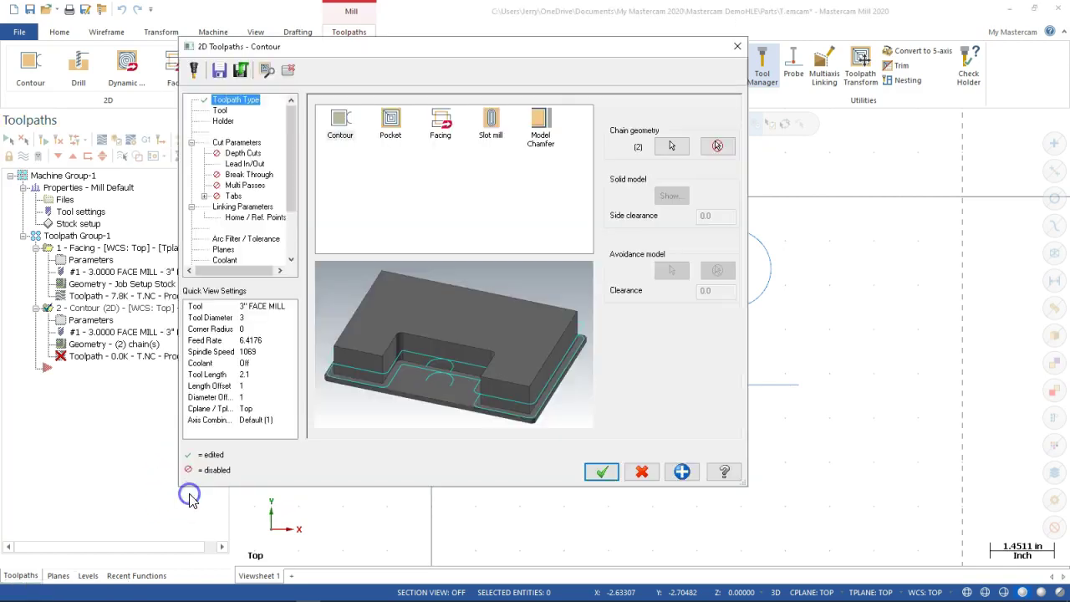
# Step: Delete Chain 2 and Chain 1 from the contour operation's chain list
pyautogui.click(671, 148)
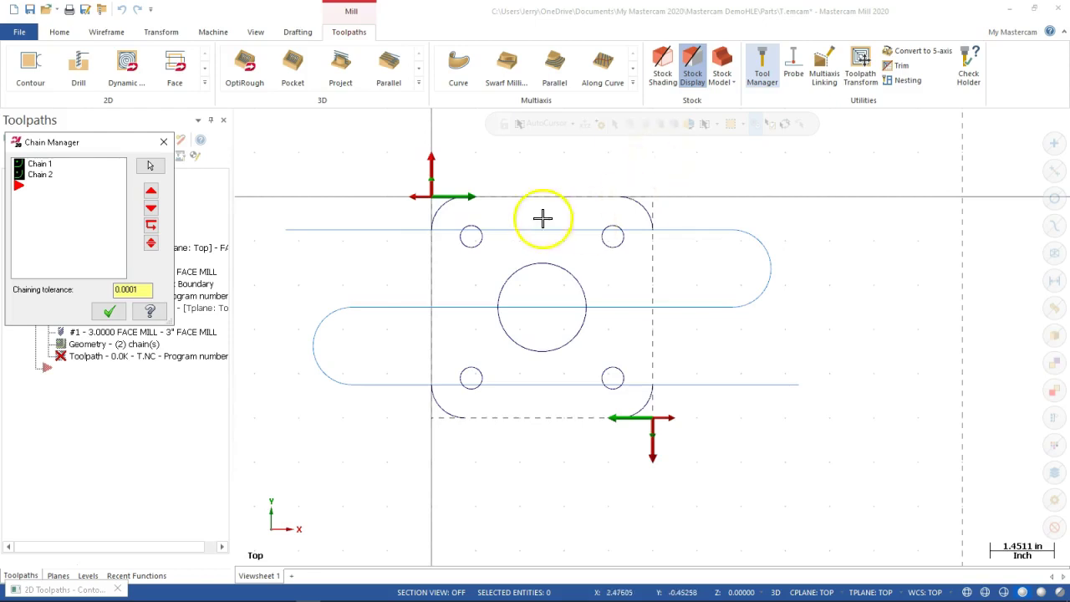
pyautogui.click(38, 175)
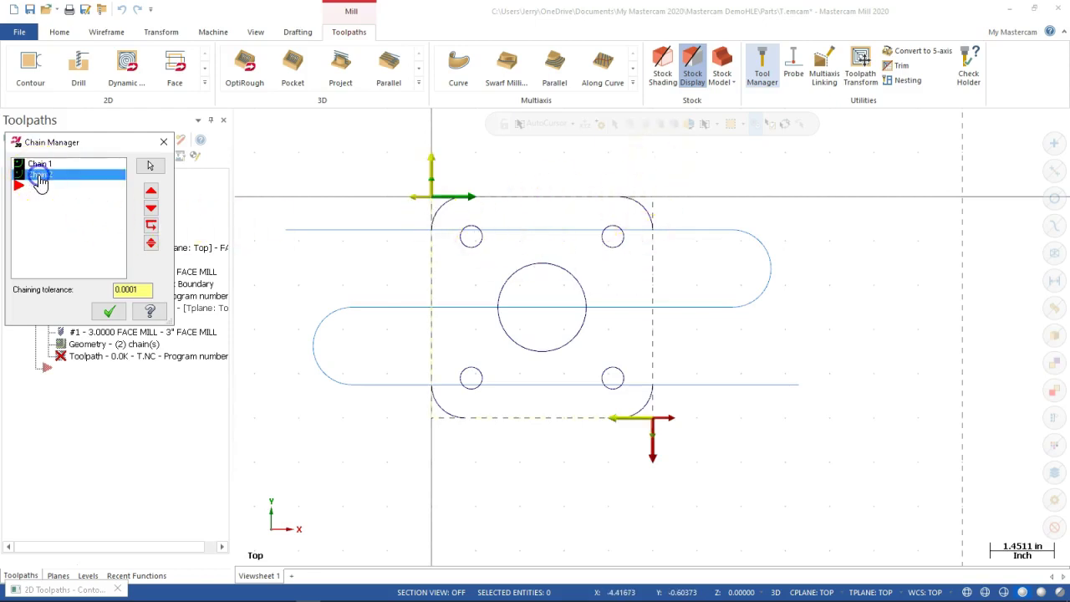
pyautogui.press('Delete')
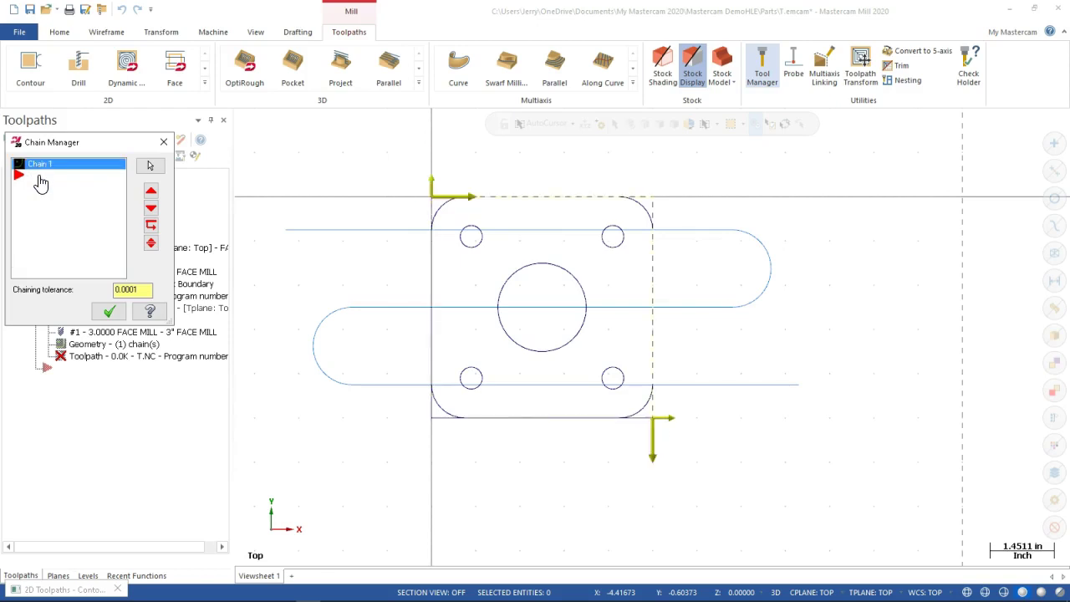
pyautogui.click(50, 166)
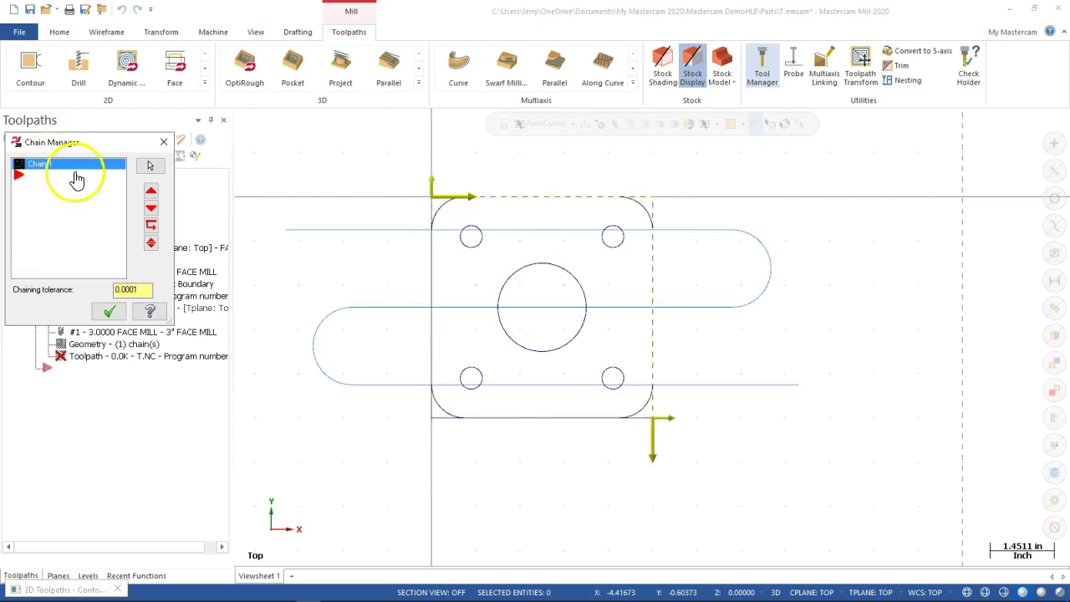
pyautogui.click(73, 167)
pyautogui.press('Delete')
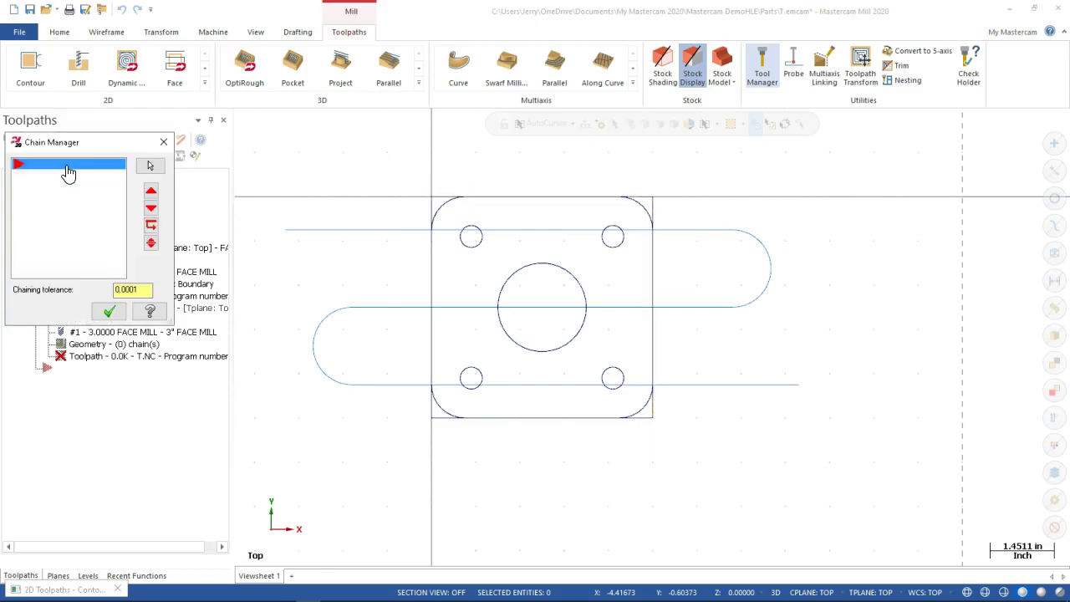
# Step: Rechain the contour geometry as one full chain around the outer square, starting at its upper-left corner along the top edge, and accept it
pyautogui.rightClick(59, 169)
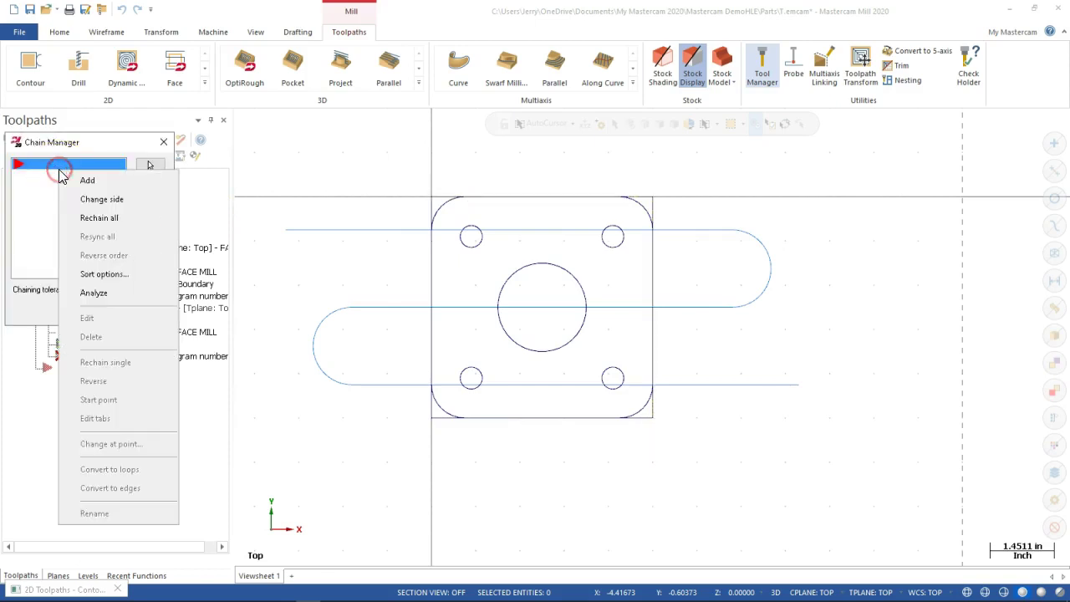
pyautogui.click(92, 218)
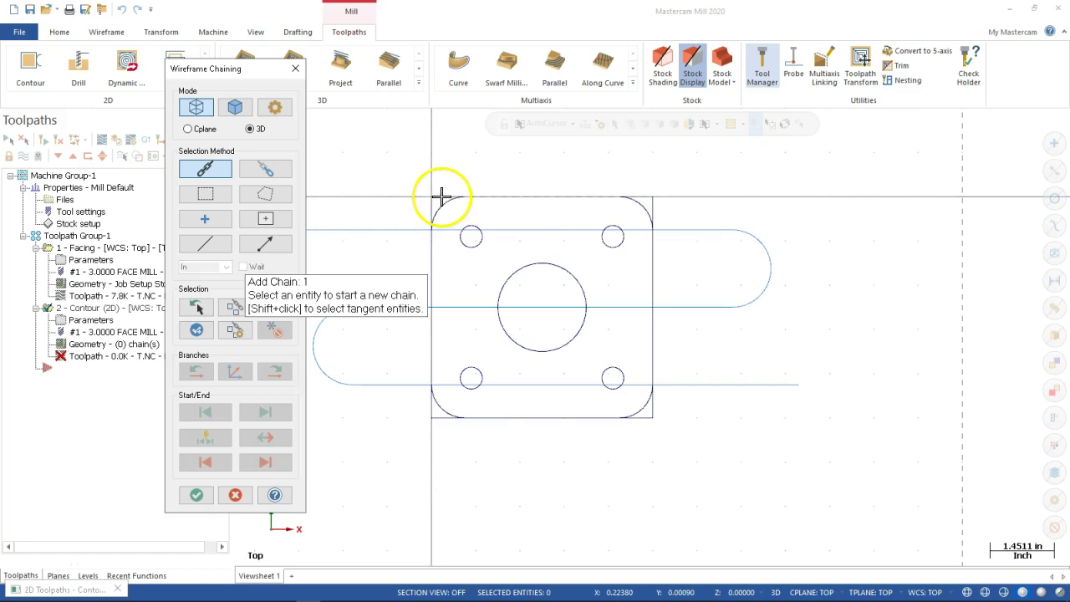
pyautogui.click(441, 196)
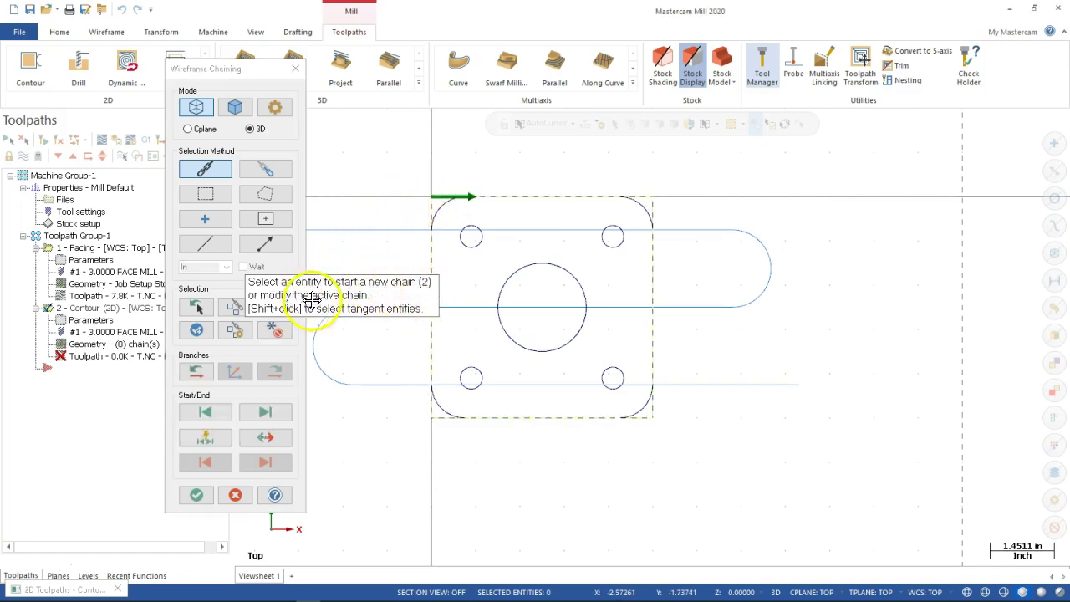
pyautogui.click(196, 497)
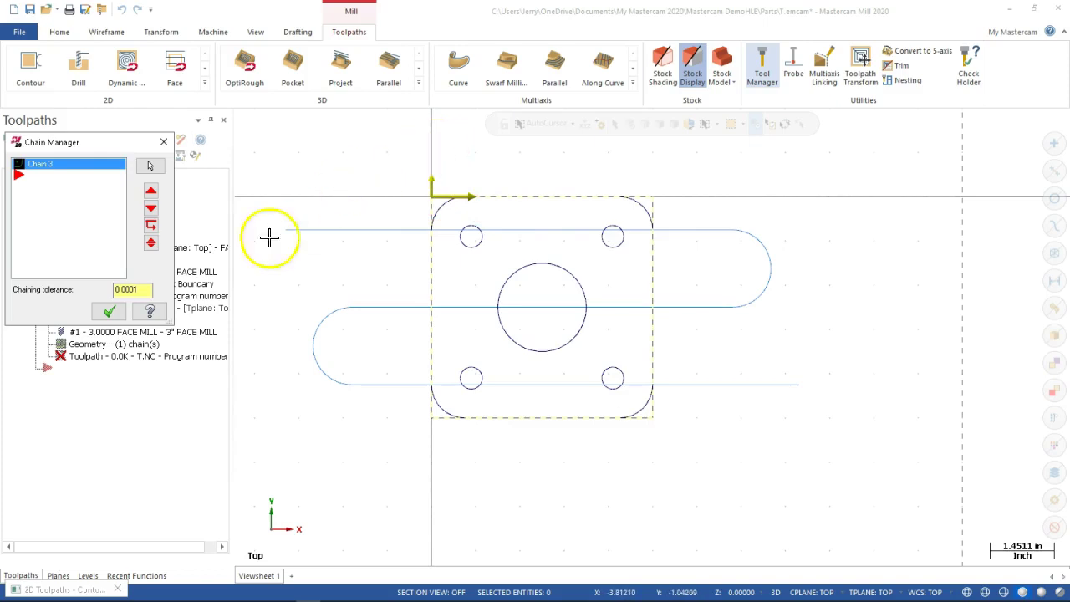
pyautogui.click(109, 312)
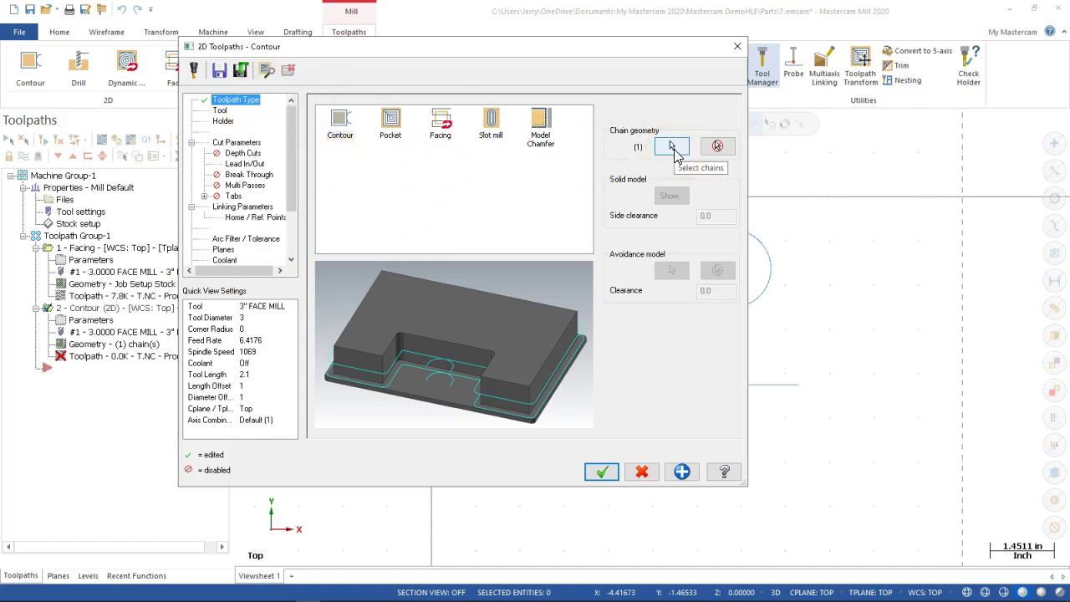
pyautogui.click(688, 149)
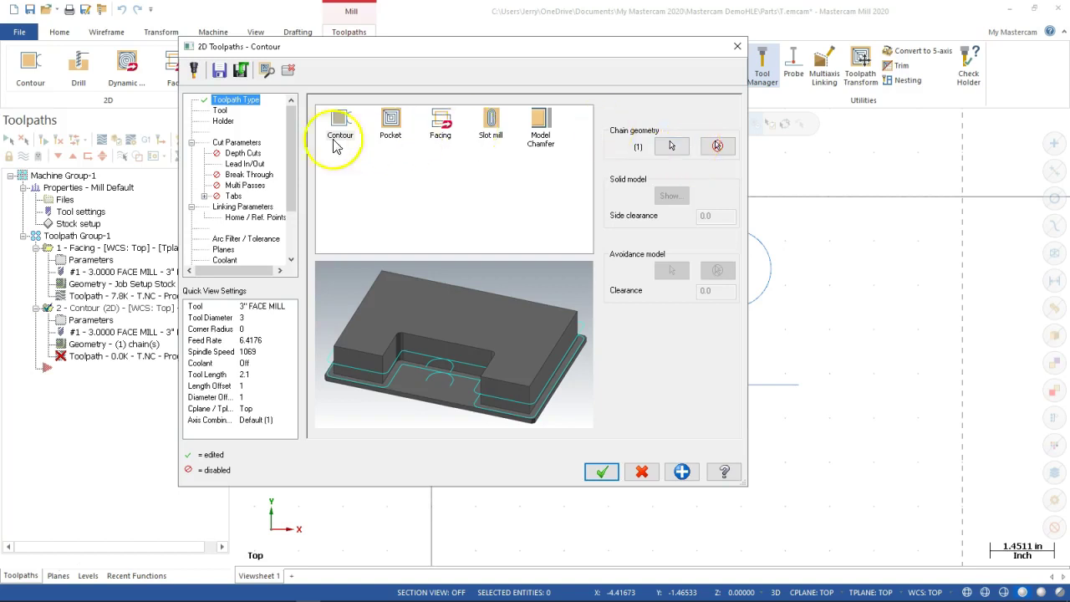
# Step: Filter the contour operation's MillTools TM Al library tool list to show flat end mills only
pyautogui.click(220, 110)
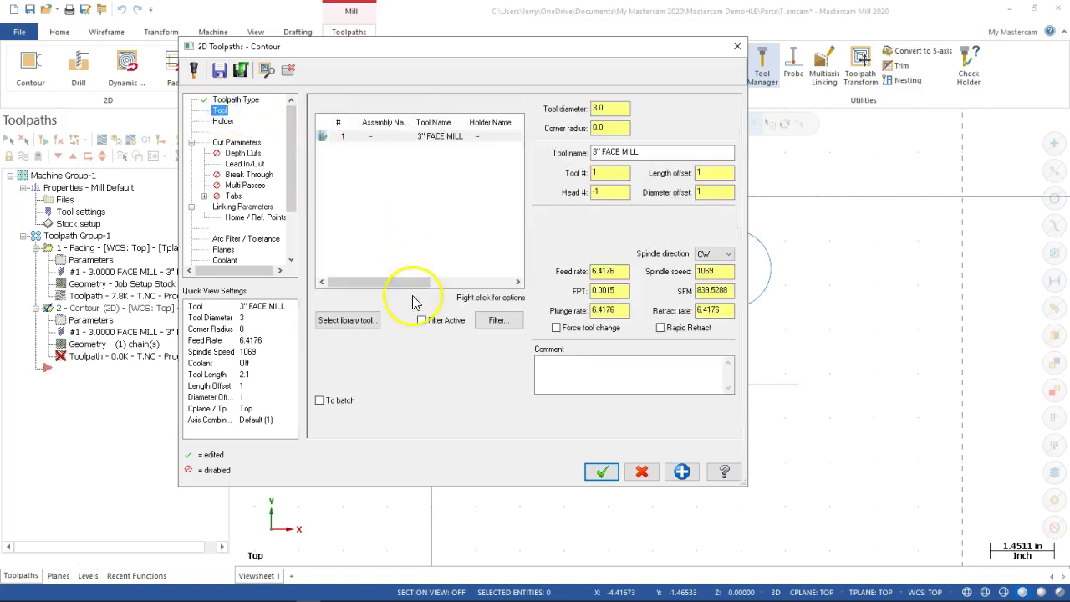
pyautogui.click(368, 321)
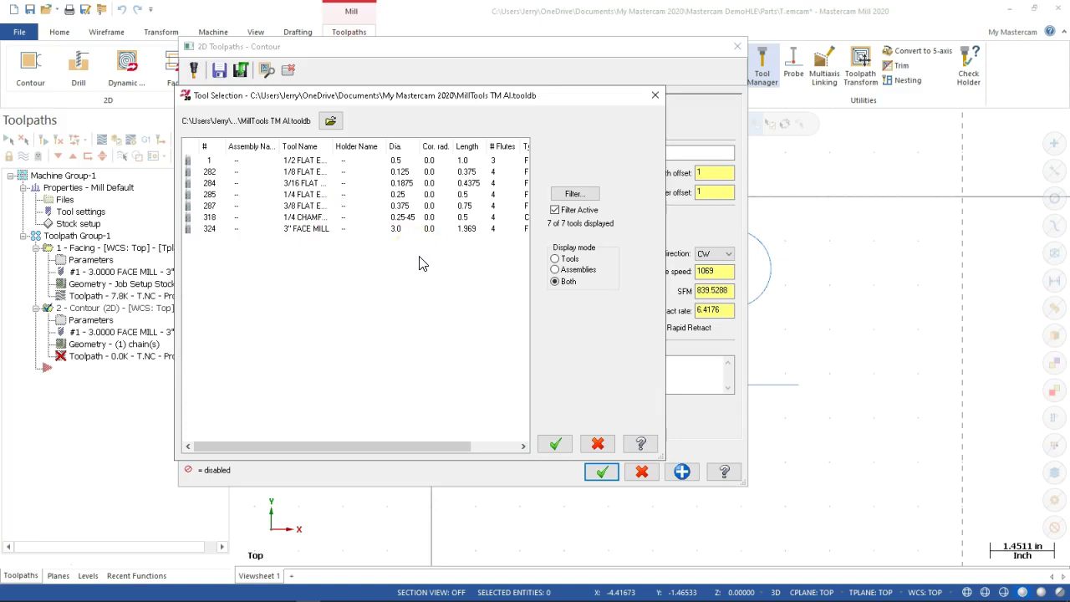
pyautogui.click(566, 199)
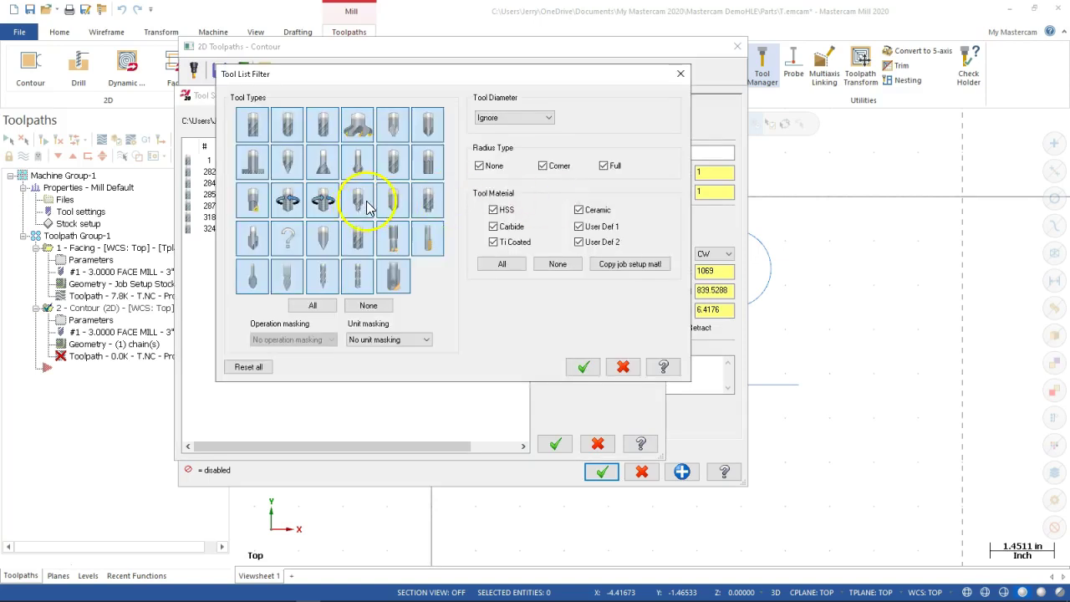
pyautogui.click(368, 306)
pyautogui.click(256, 132)
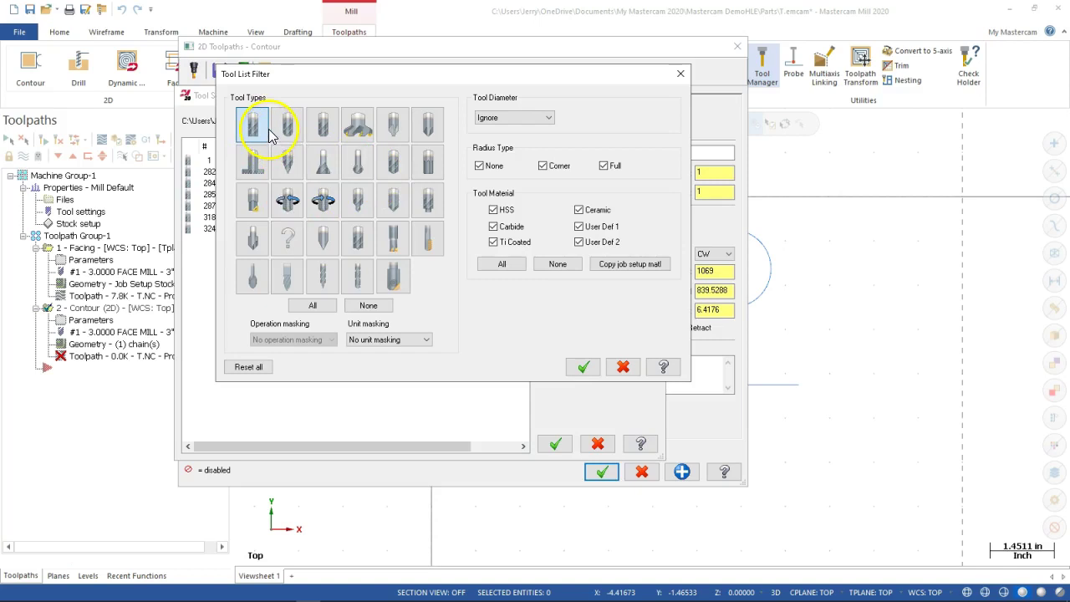
pyautogui.click(584, 367)
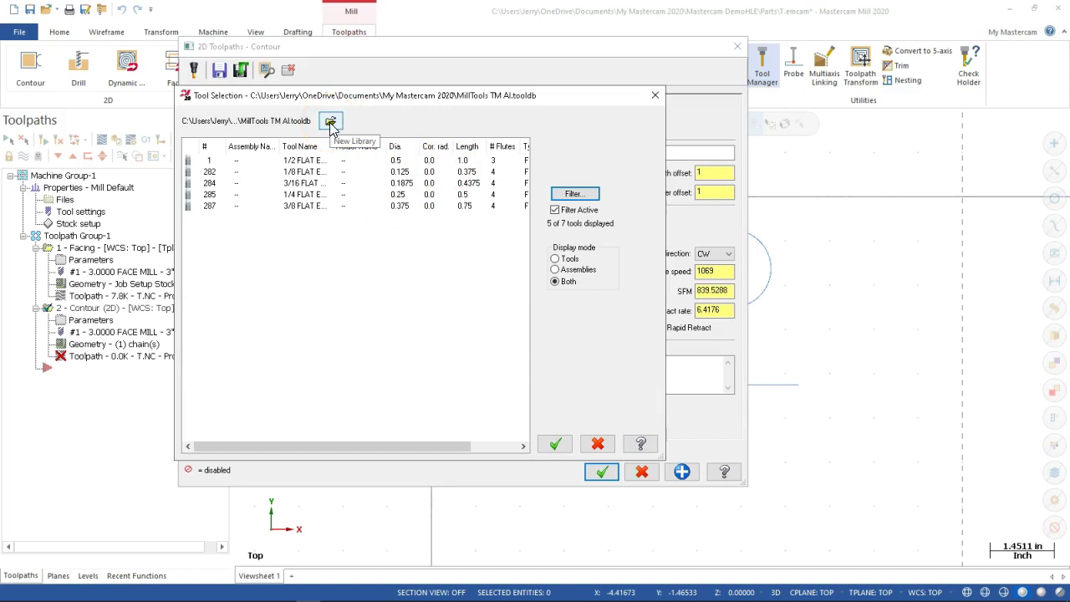
# Step: Accept the contour operation with its 3" face mill and open the Tool Manager for the machine group
pyautogui.click(555, 445)
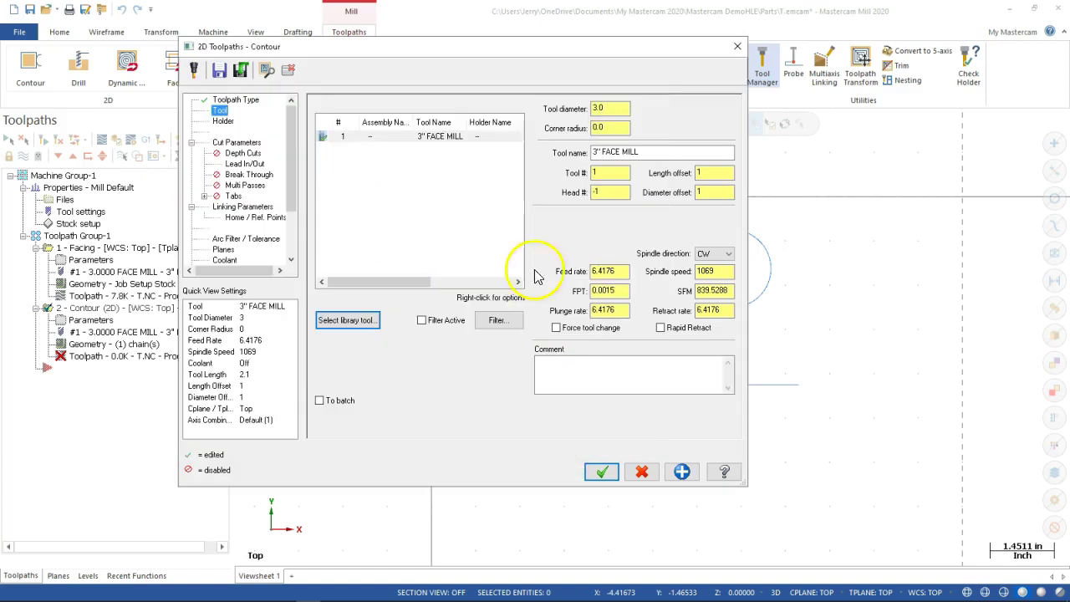
pyautogui.click(601, 473)
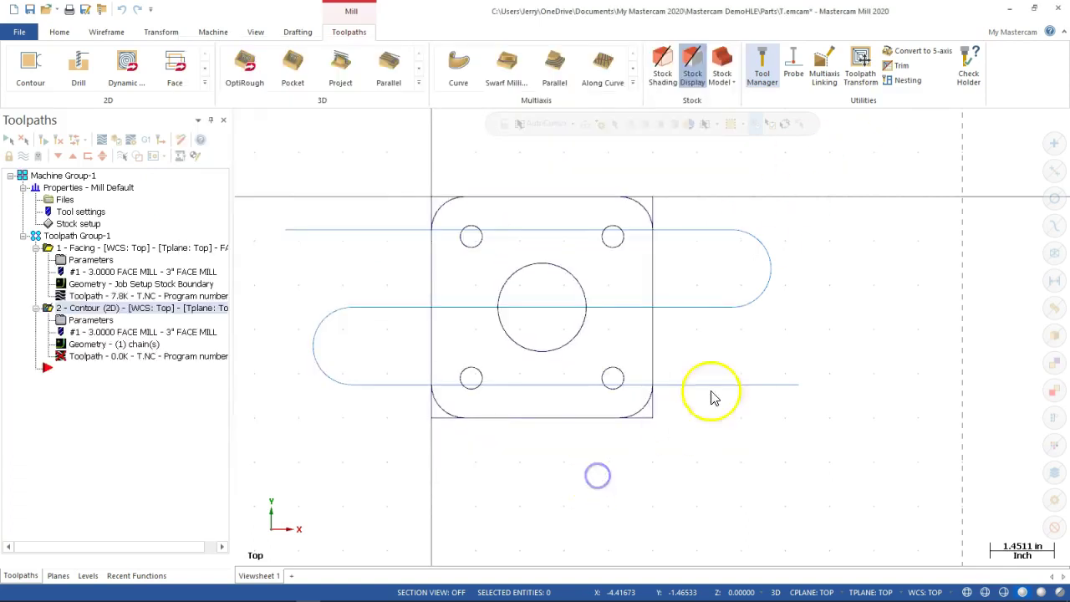
pyautogui.click(762, 68)
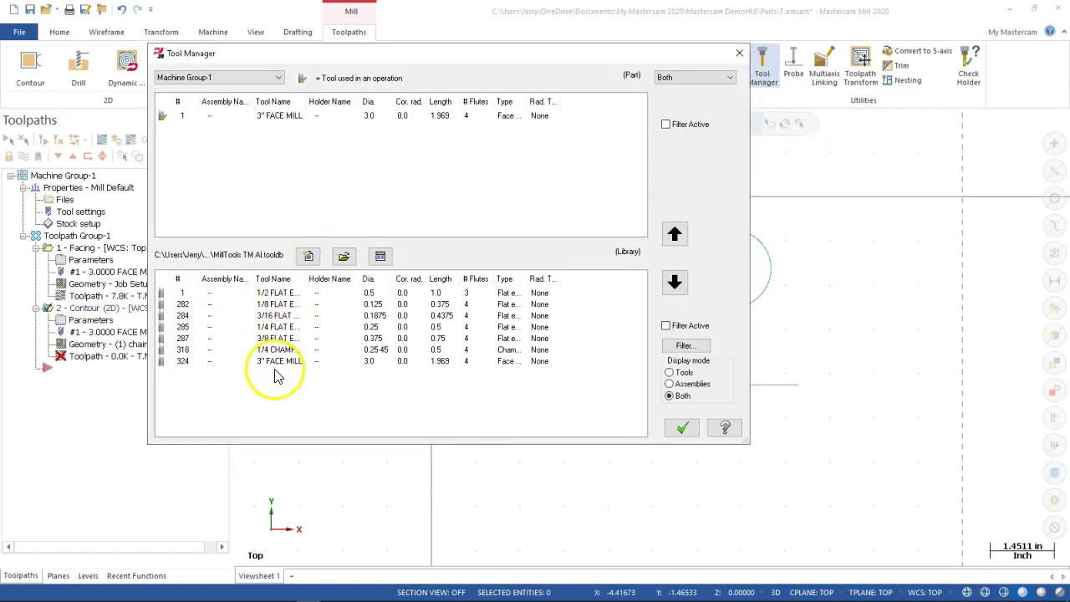
# Step: Add the library's 1/2 flat end mill to the machine group's tools and delete it again
pyautogui.click(270, 296)
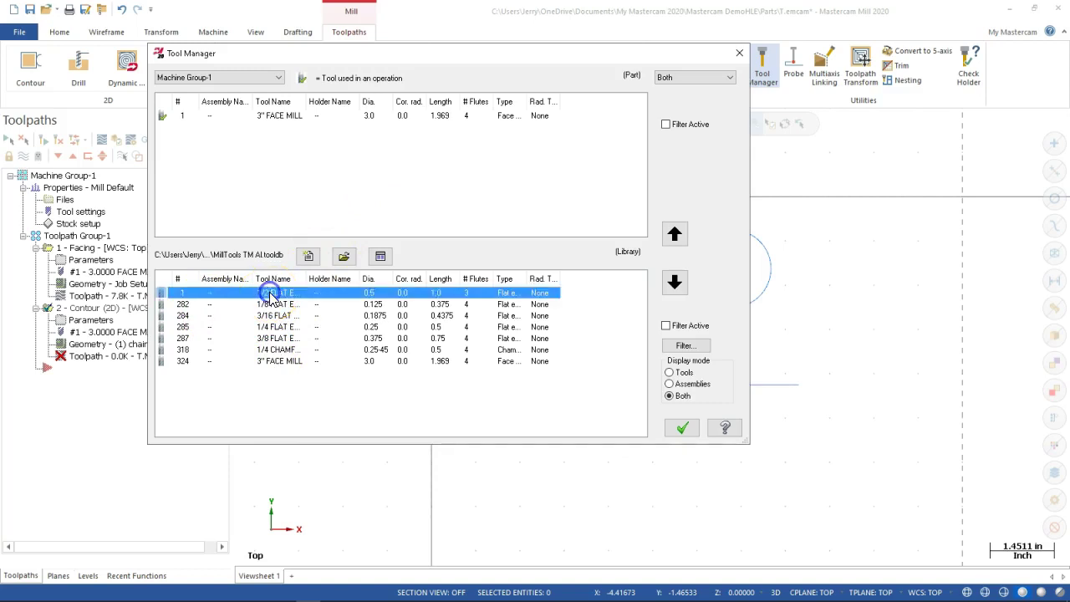
pyautogui.doubleClick(307, 296)
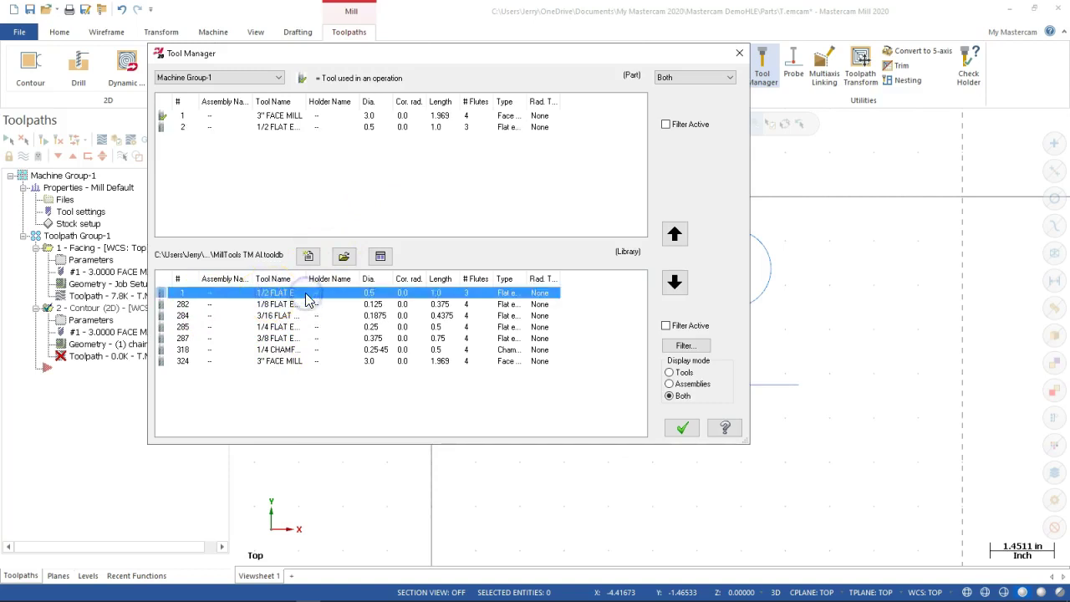
pyautogui.click(275, 126)
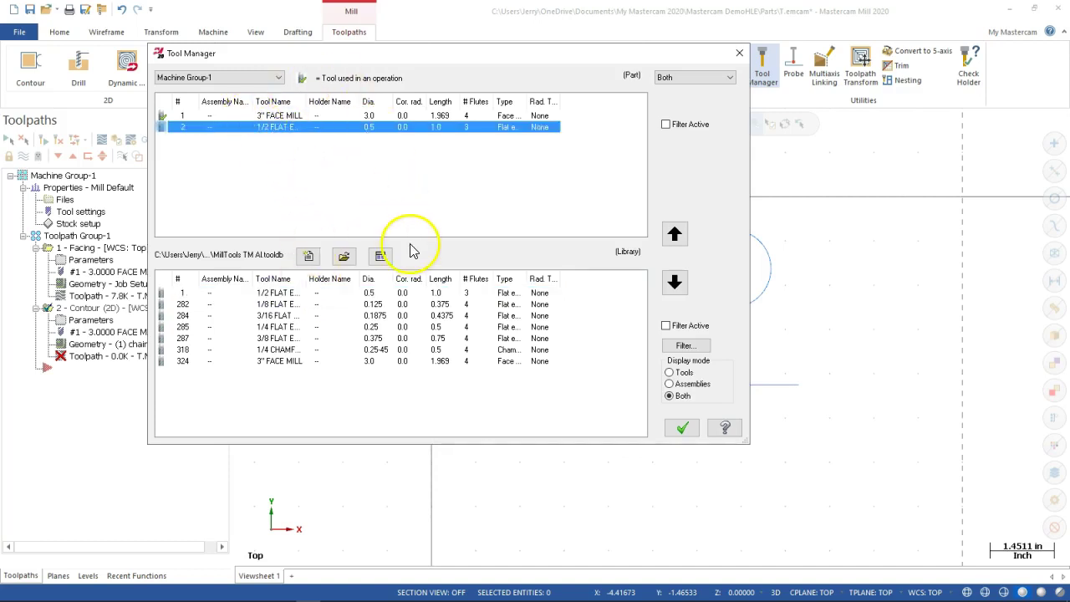
pyautogui.press('Delete')
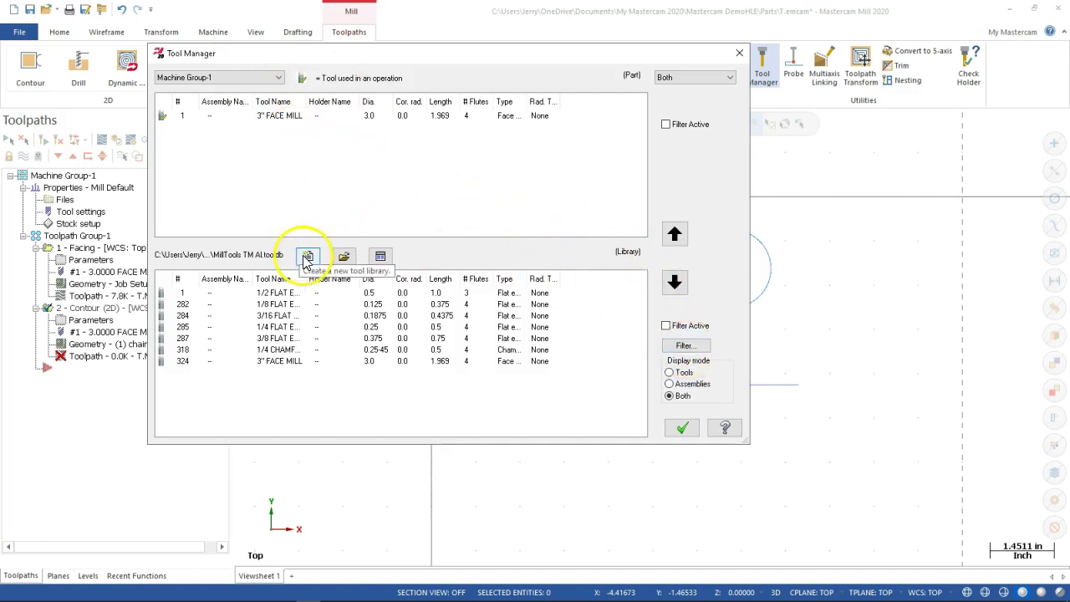
# Step: Start choosing another tool library and browse to the Public Documents folder under Users on the C: drive
pyautogui.click(344, 256)
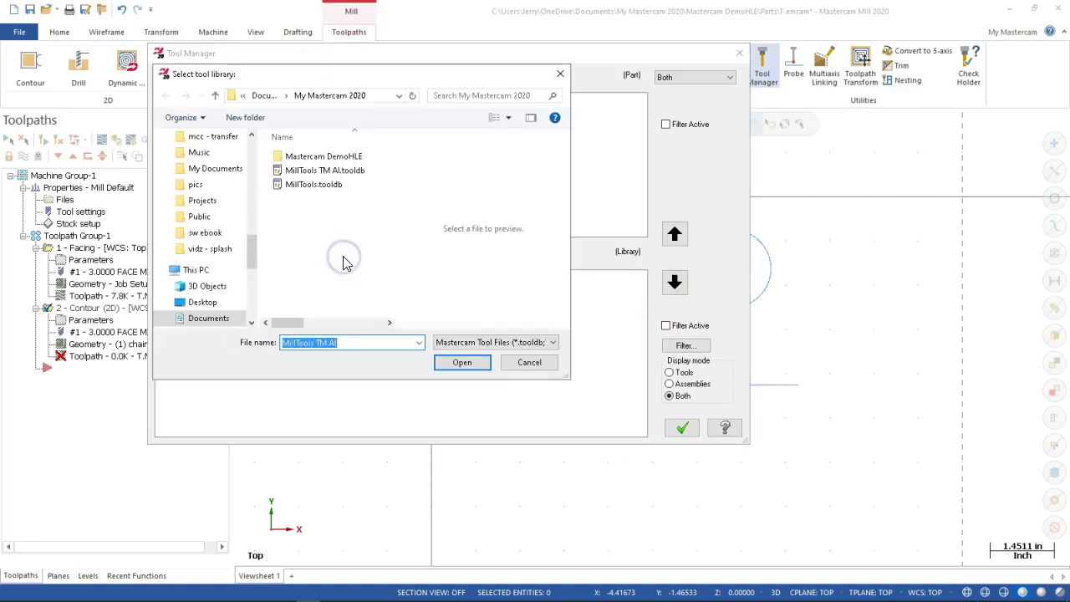
pyautogui.moveTo(258, 248); pyautogui.dragTo(269, 306)
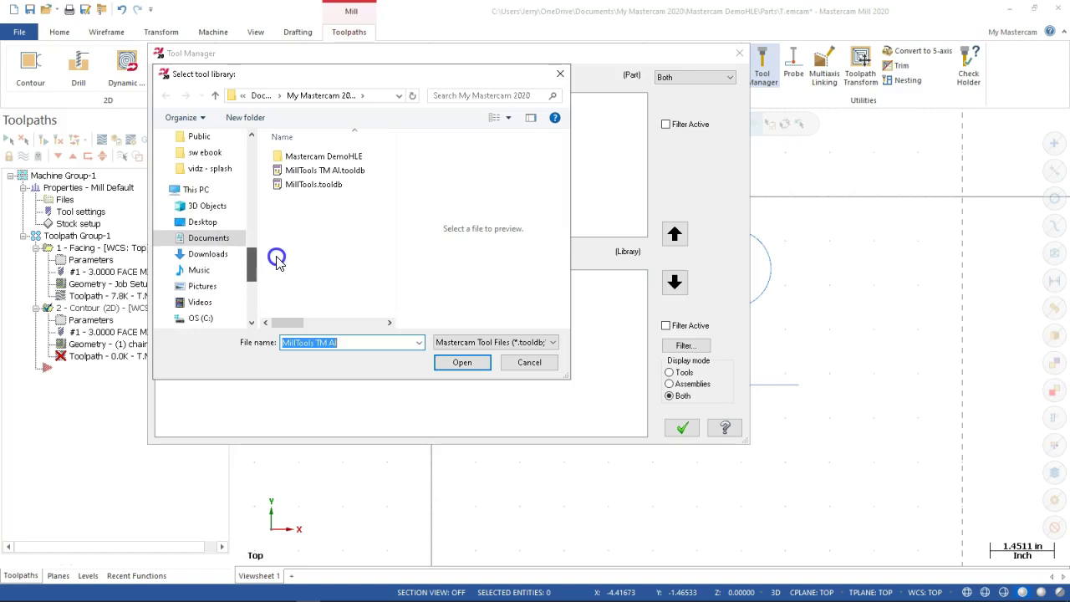
pyautogui.click(205, 285)
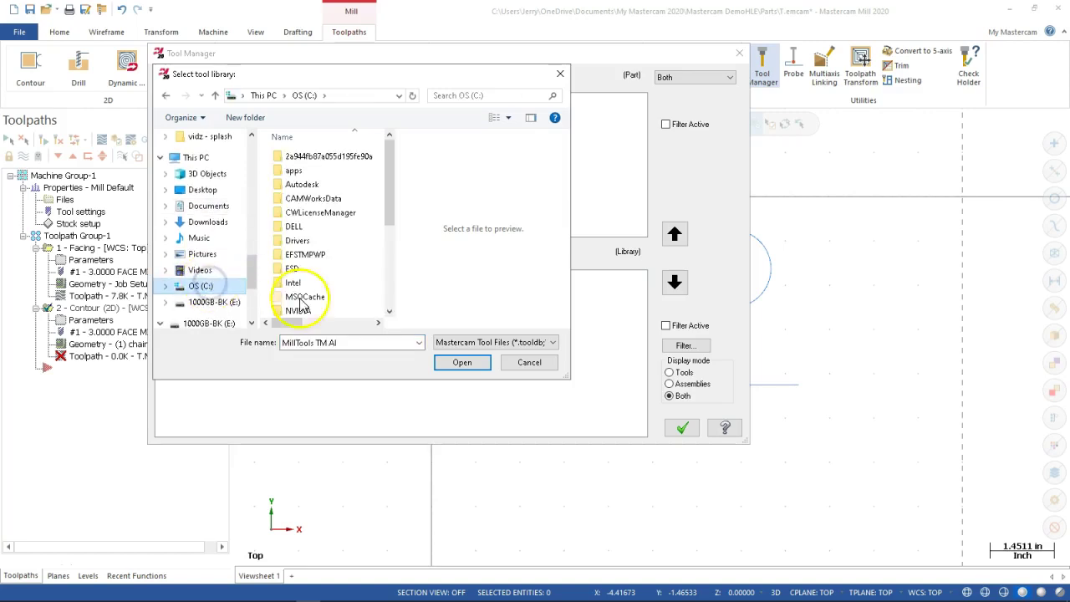
pyautogui.moveTo(390, 203); pyautogui.dragTo(387, 311)
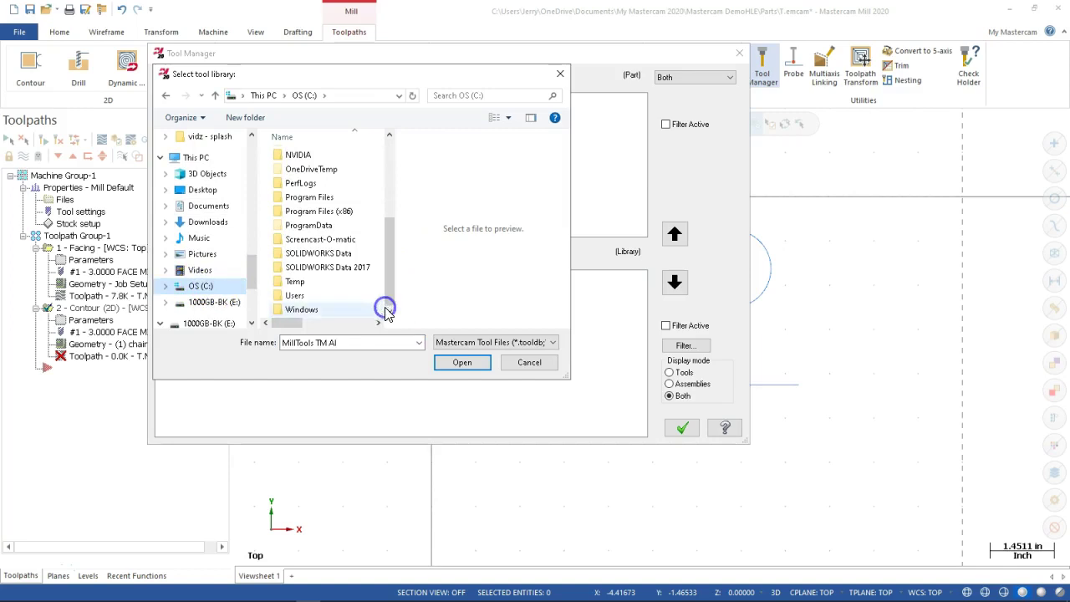
pyautogui.doubleClick(299, 295)
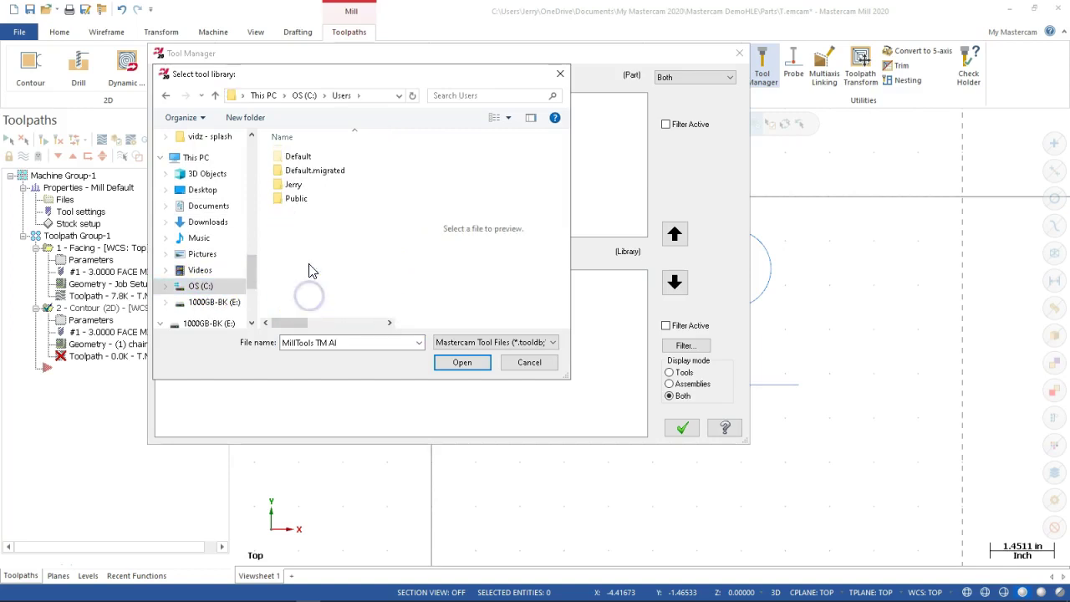
pyautogui.doubleClick(293, 199)
pyautogui.click(322, 199)
pyautogui.doubleClick(334, 201)
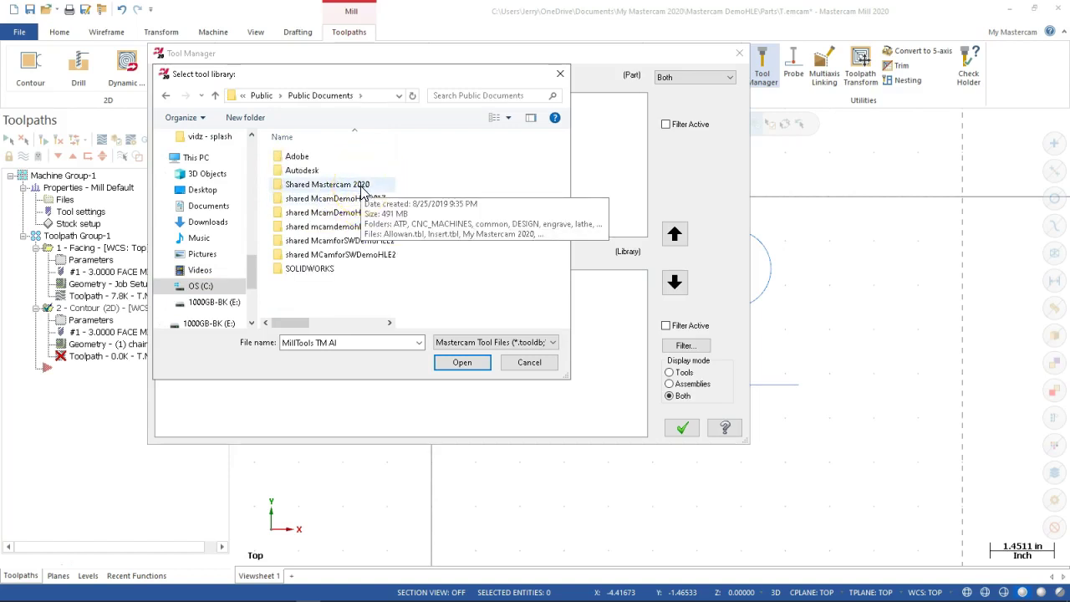
# Step: Open the mill_inch.tooldb tool library from the Shared Mastercam 2020 folder's mill\Tools subfolder
pyautogui.doubleClick(359, 184)
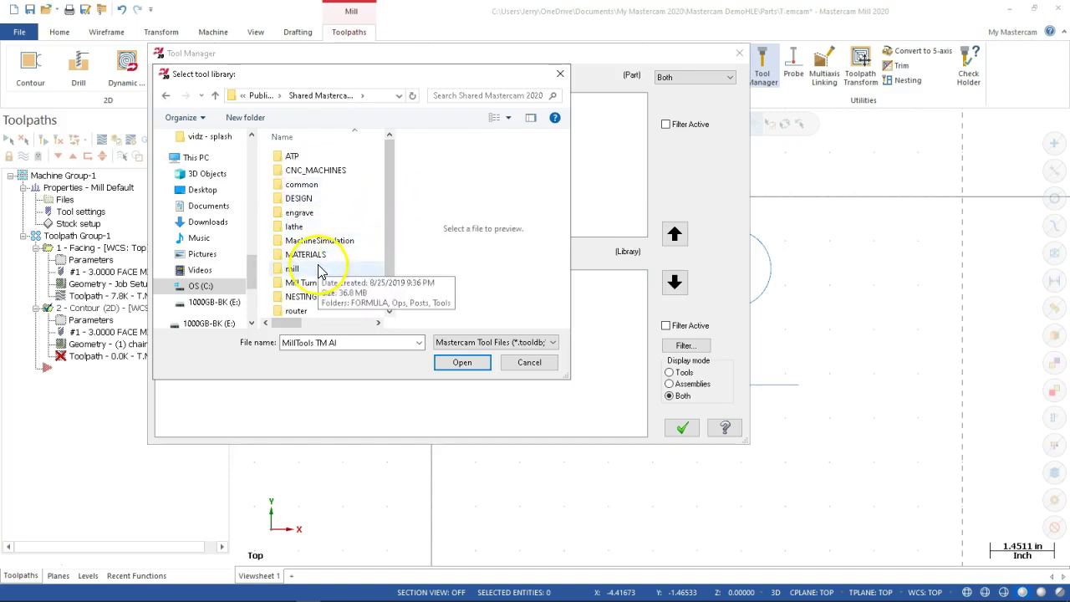
pyautogui.doubleClick(318, 270)
pyautogui.click(293, 201)
pyautogui.doubleClick(293, 200)
pyautogui.click(388, 176)
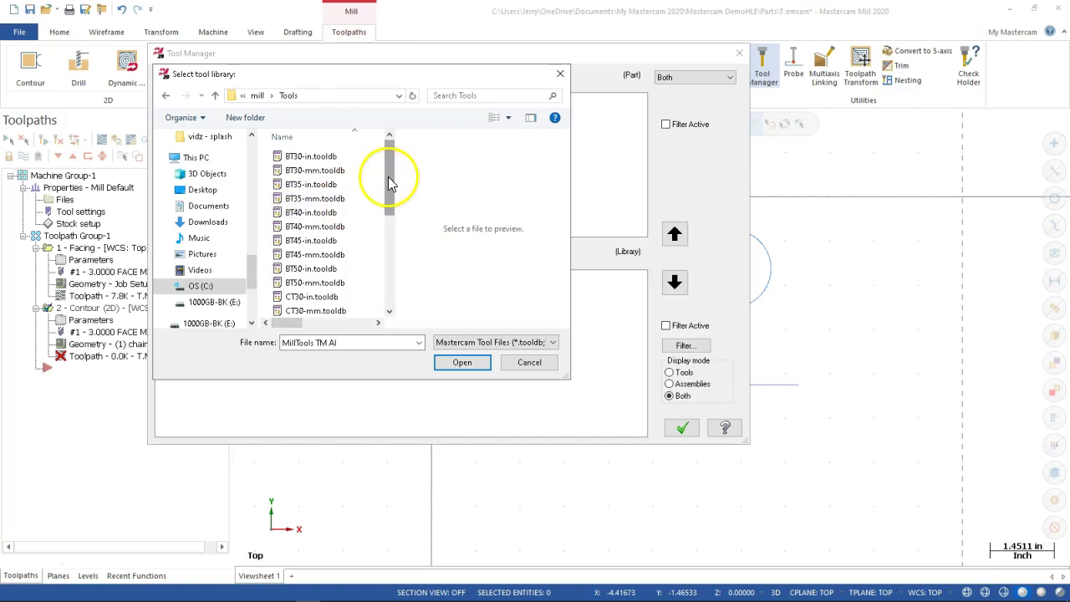
pyautogui.moveTo(388, 177); pyautogui.dragTo(386, 197)
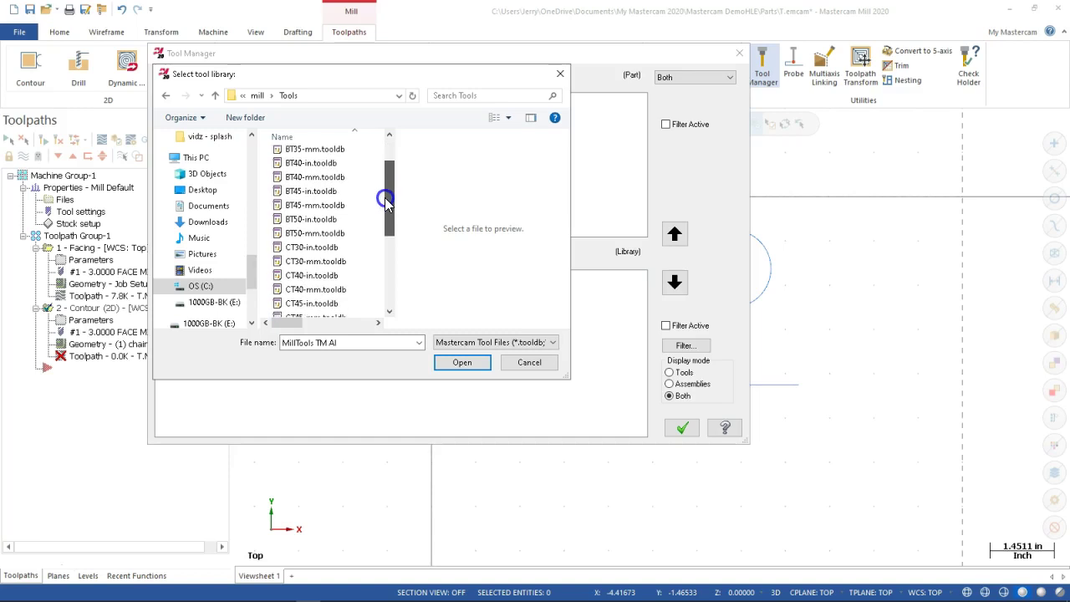
pyautogui.moveTo(385, 200); pyautogui.dragTo(398, 293)
pyautogui.click(315, 296)
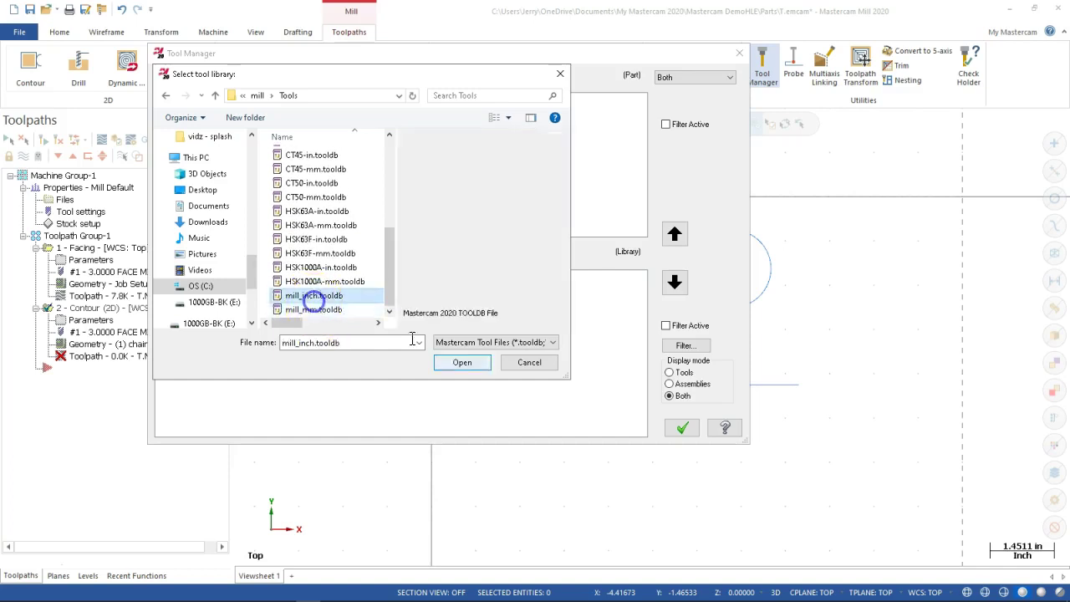
pyautogui.click(456, 368)
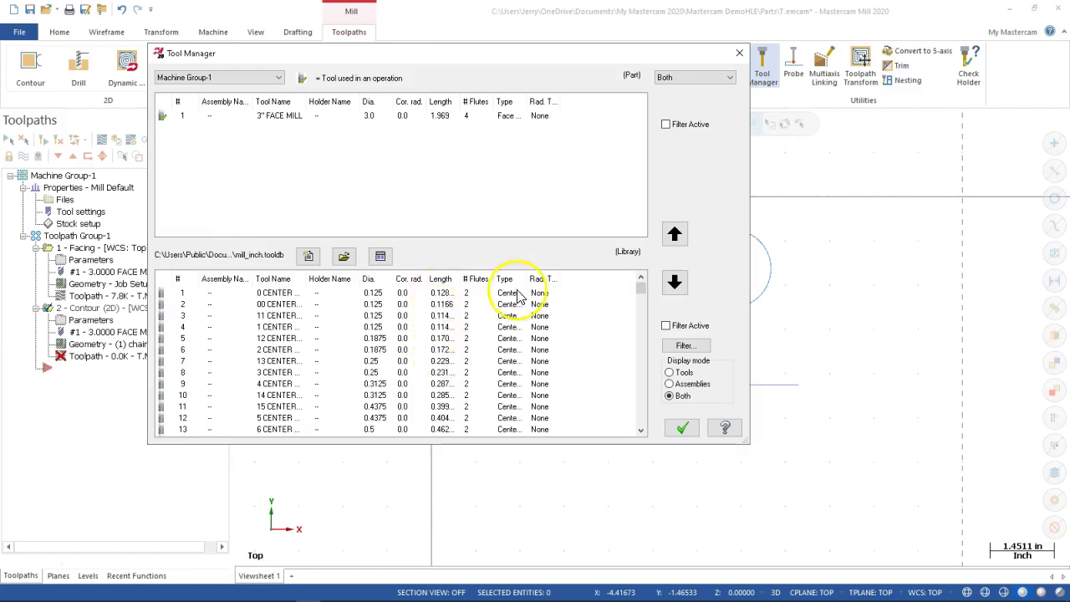
# Step: Set the library filter to flat end mills only and activate it for the mill_inch tool list
pyautogui.click(686, 346)
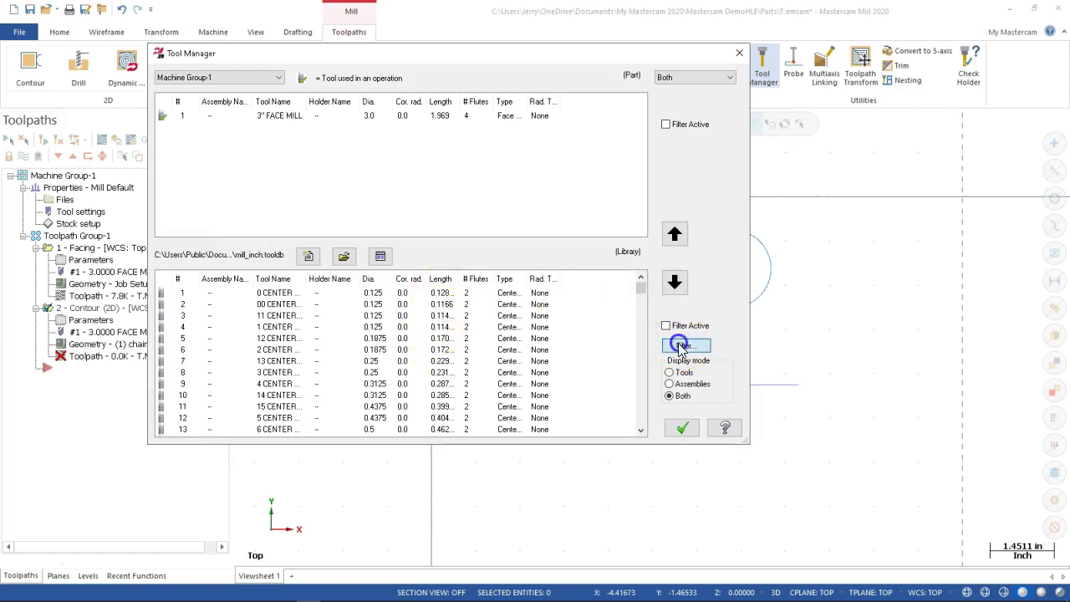
pyautogui.click(248, 123)
pyautogui.click(369, 305)
pyautogui.click(251, 126)
pyautogui.click(583, 366)
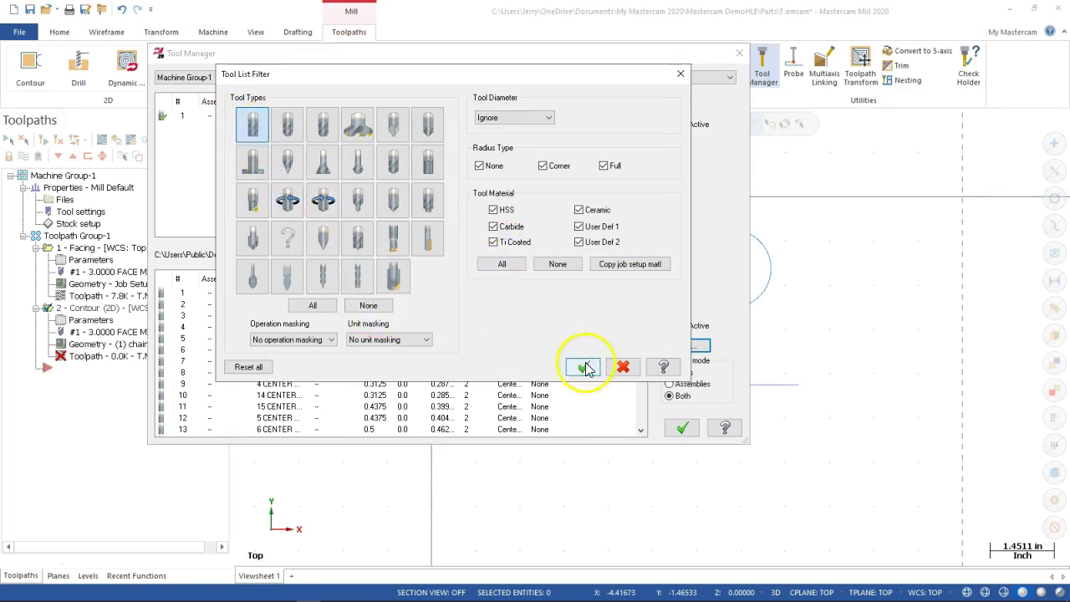
pyautogui.scroll(-1, 312, 355)
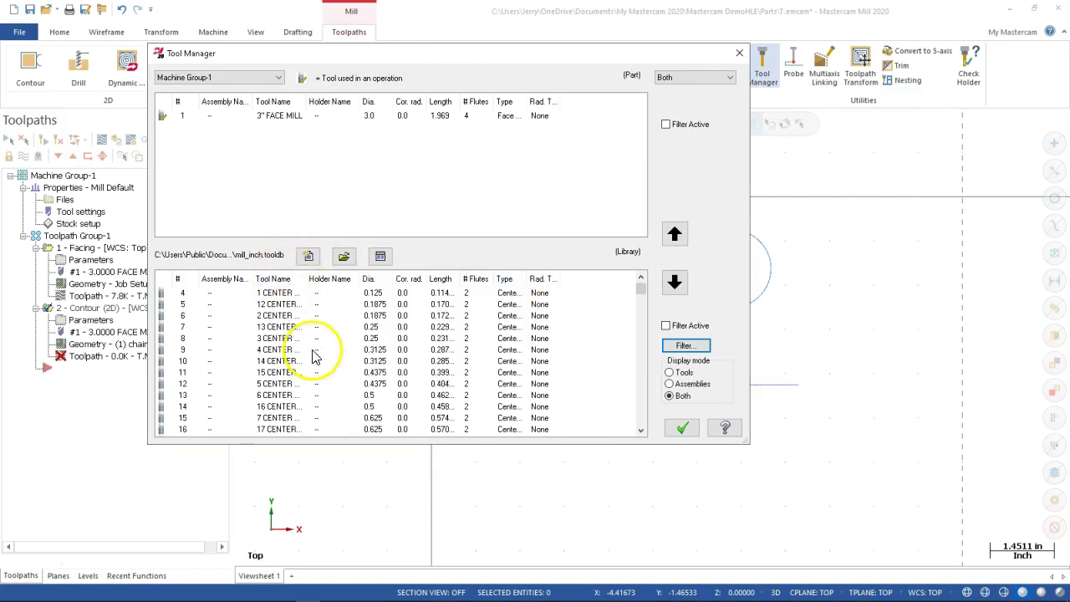
pyautogui.click(666, 325)
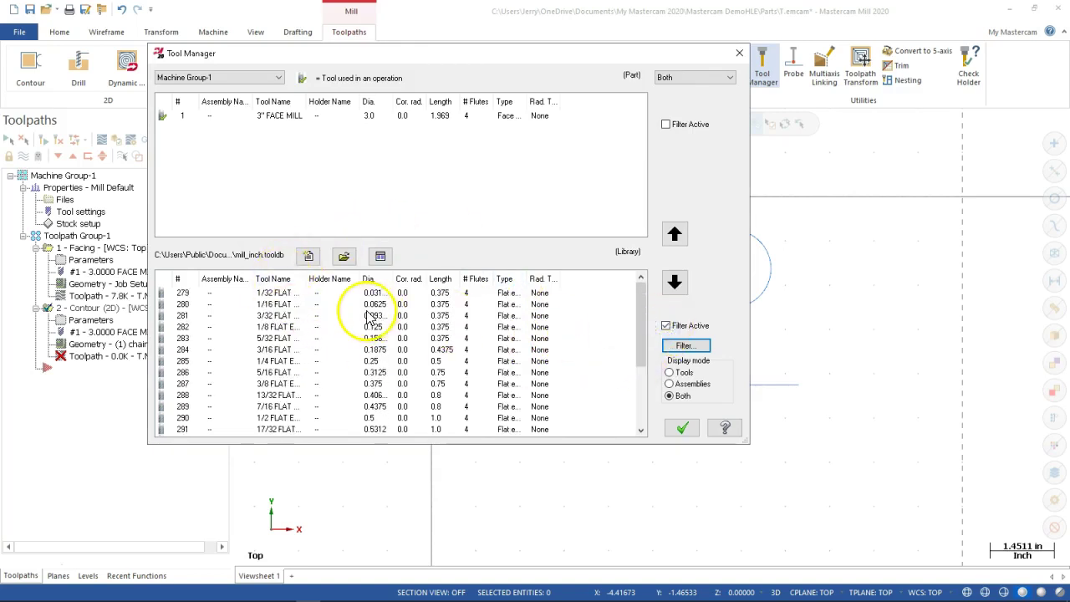
# Step: Add the 3/4 flat end mill from the filtered library to the machine group's tools and accept the tool list
pyautogui.scroll(-3, 368, 317)
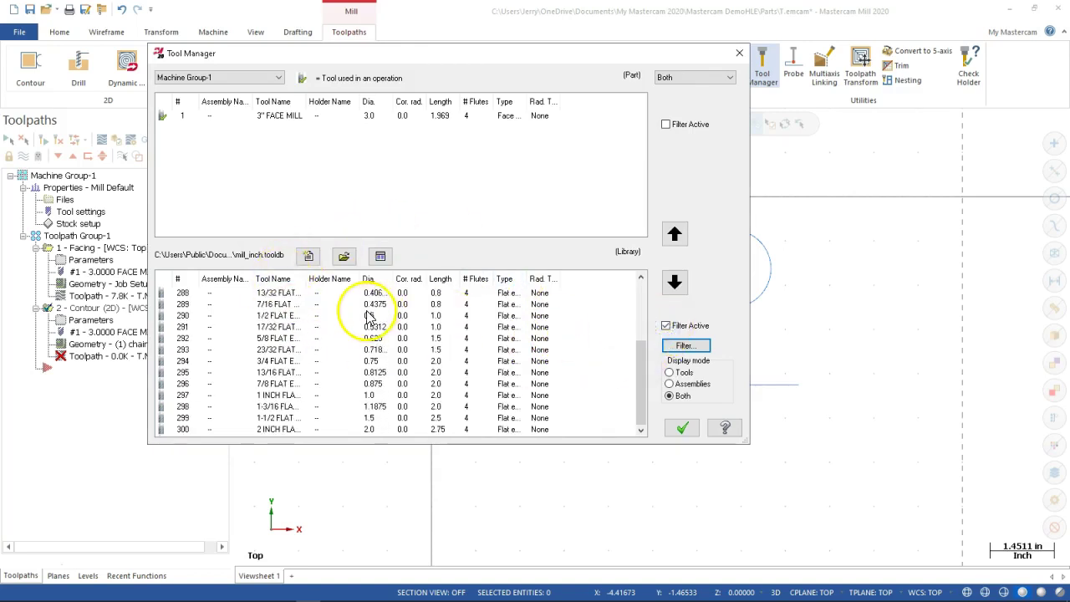
pyautogui.click(276, 361)
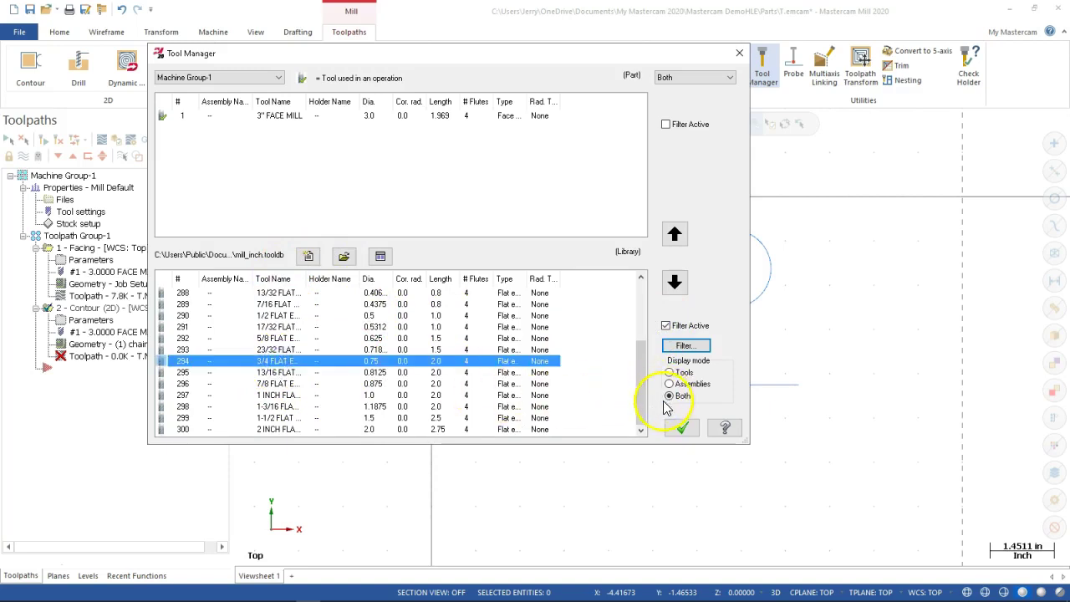
pyautogui.click(675, 234)
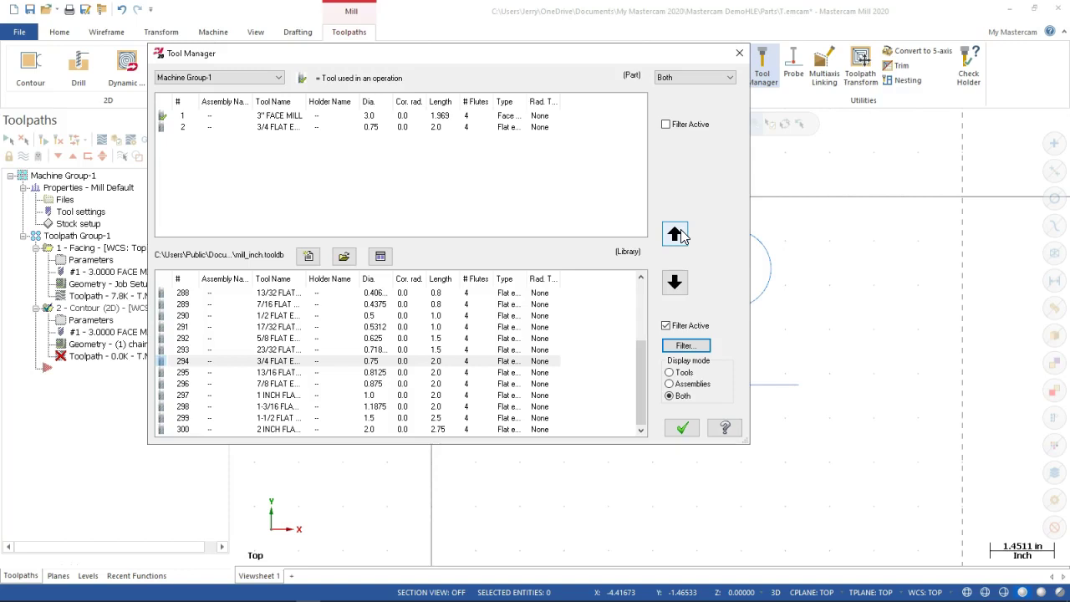
pyautogui.click(681, 428)
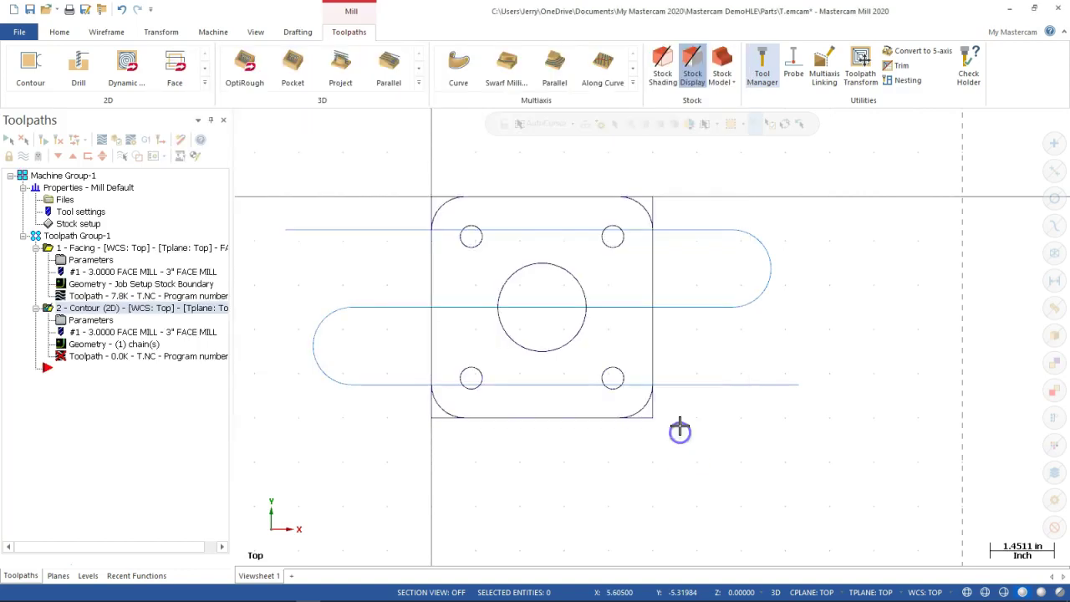
# Step: Assign the 3/4 flat end mill to the 2D contour operation and set its spindle speed to 4000
pyautogui.click(89, 323)
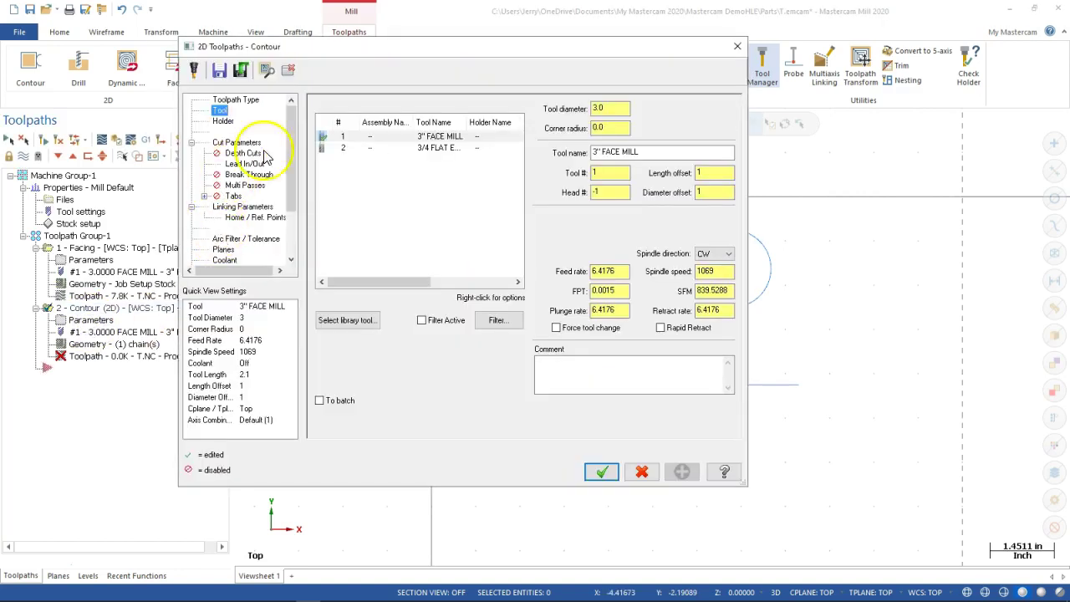
pyautogui.click(418, 150)
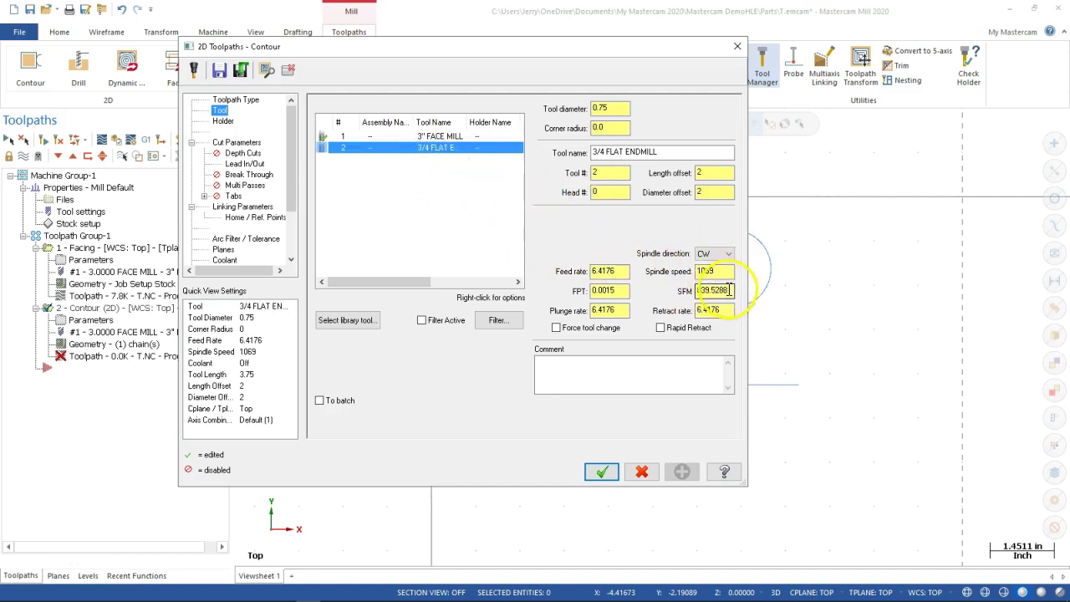
pyautogui.doubleClick(713, 271)
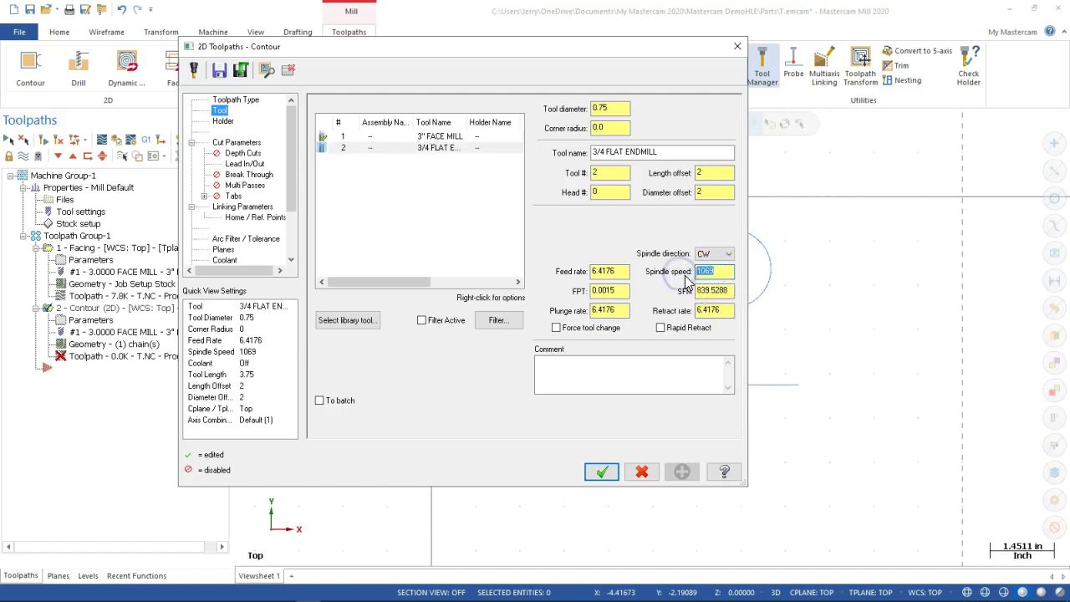
pyautogui.write('4000')
pyautogui.press('Tab')
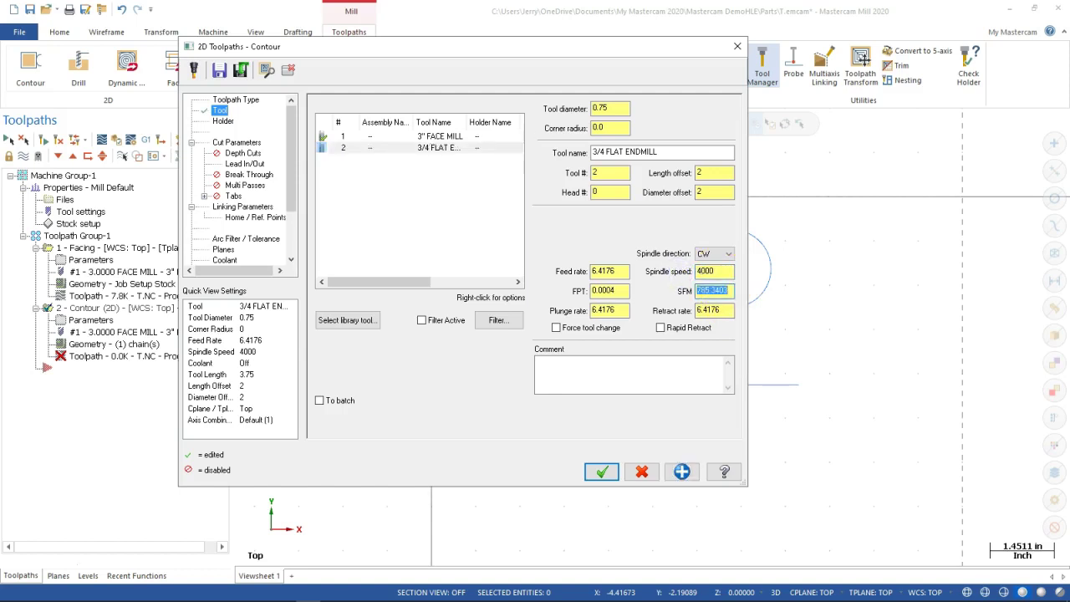
# Step: Set the contour's feed and plunge rates to 20, enable rapid retract and enter the comment ROUGHING
pyautogui.doubleClick(623, 272)
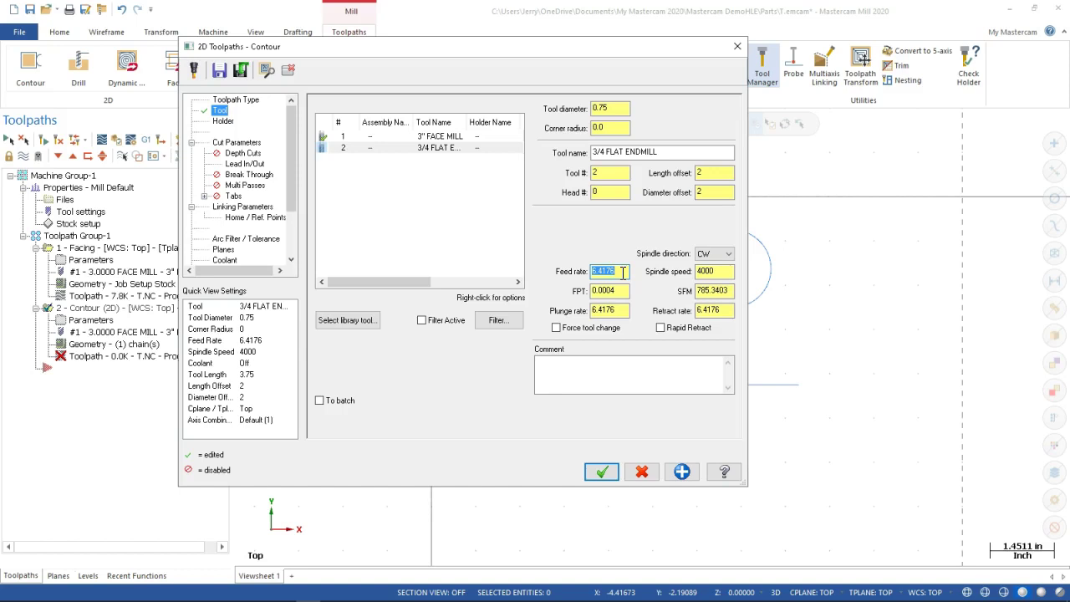
pyautogui.write('20')
pyautogui.press('Tab')
pyautogui.press('Tab')
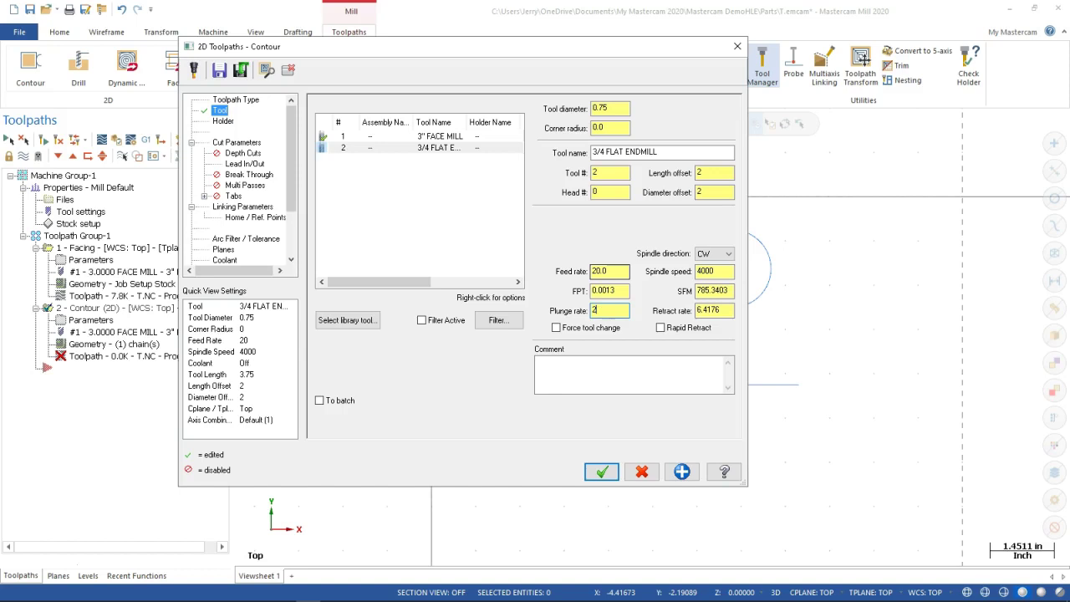
pyautogui.click(660, 329)
pyautogui.click(654, 366)
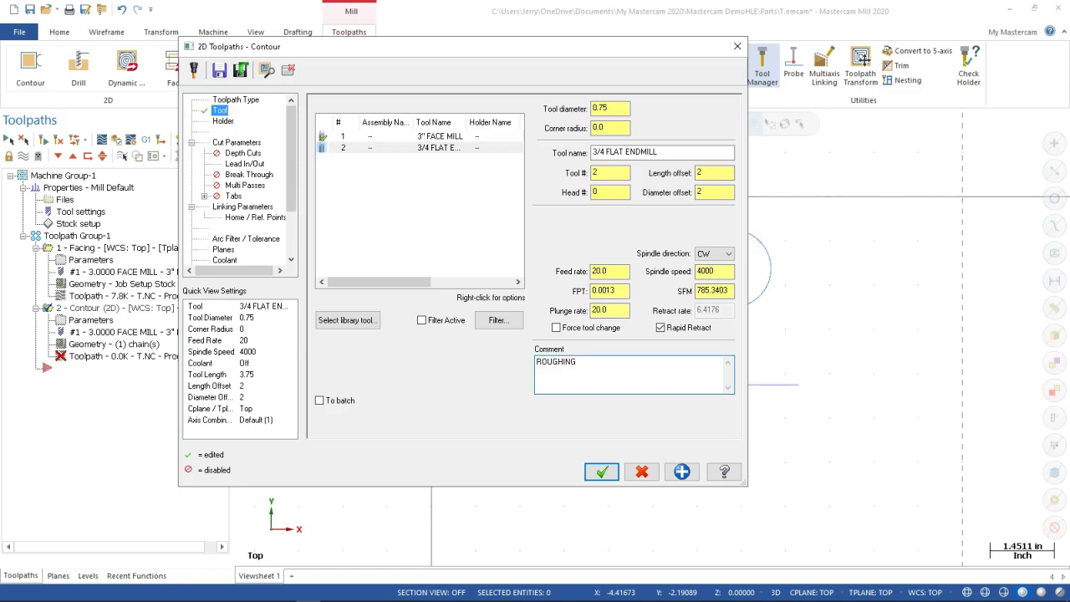
pyautogui.click(223, 122)
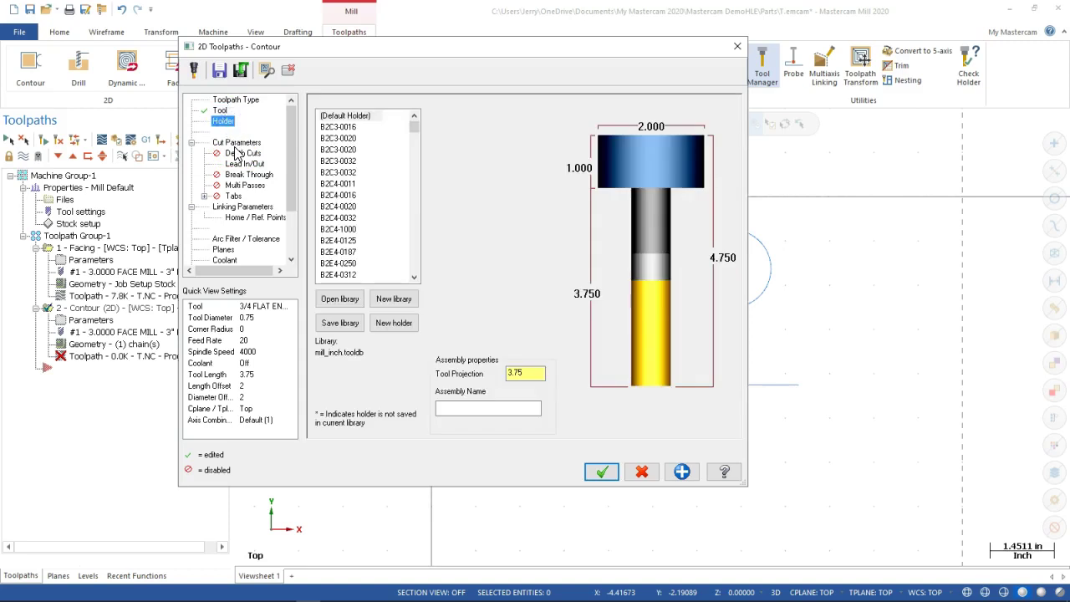
pyautogui.click(235, 143)
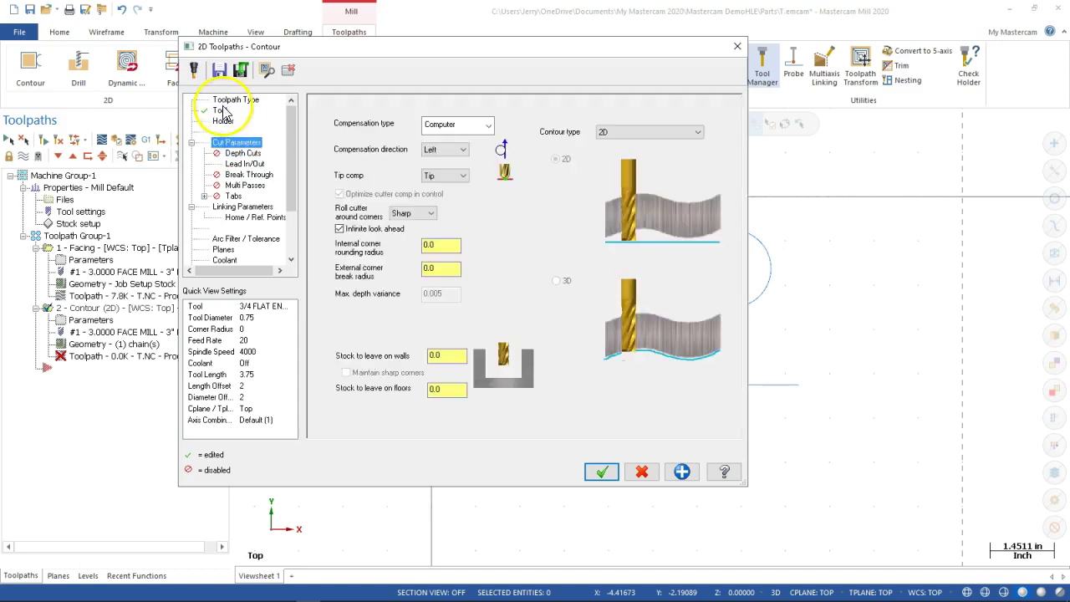
pyautogui.click(221, 111)
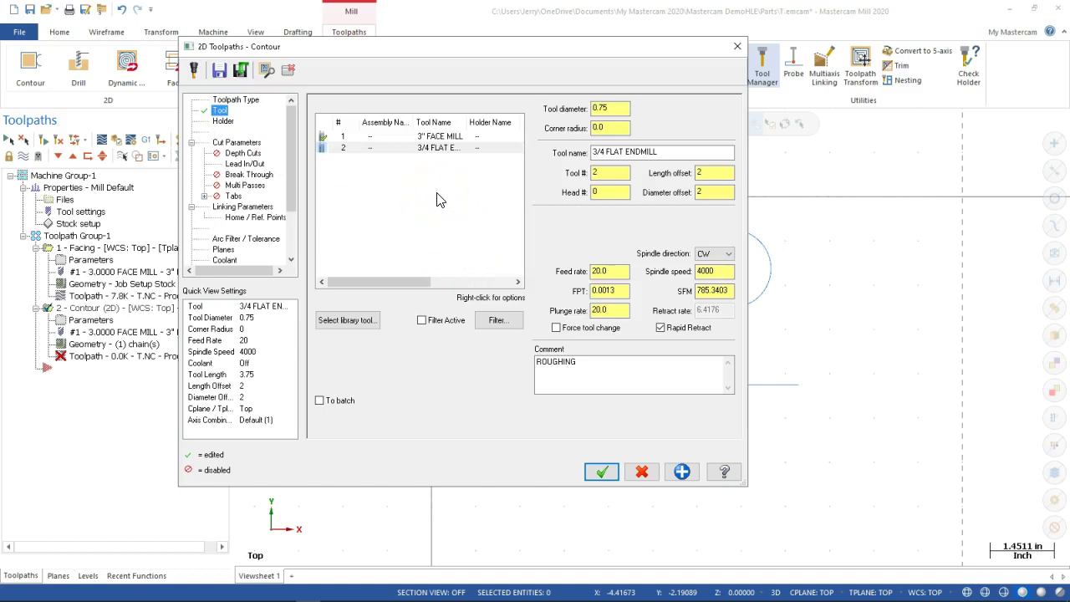
# Step: Edit the 3/4 flat end mill to an overall length of 4.75 and a cutting length of 3, and apply the contour parameters
pyautogui.click(431, 152)
pyautogui.doubleClick(429, 149)
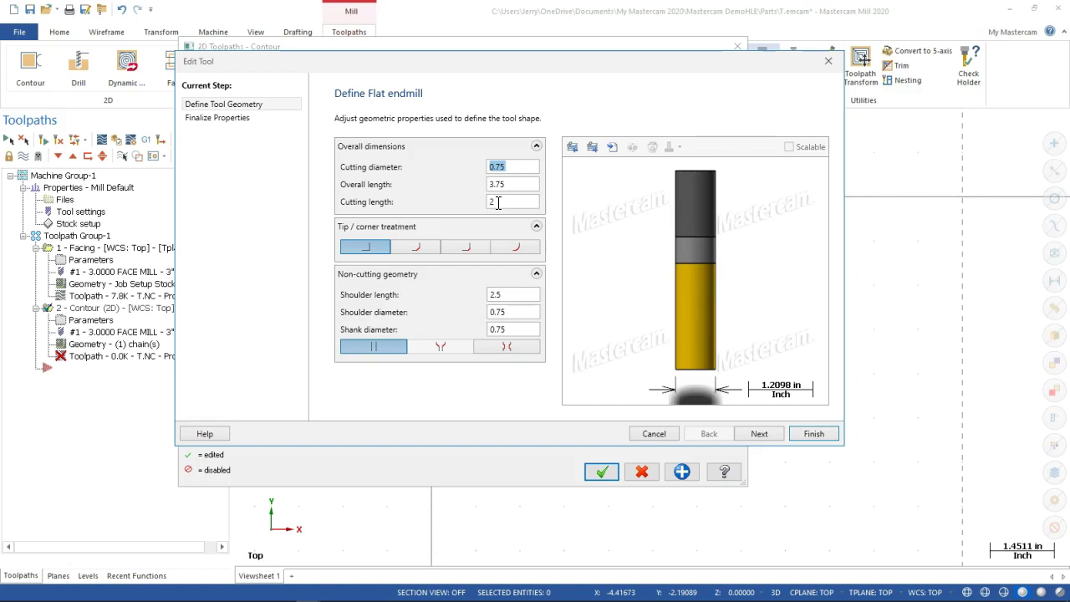
pyautogui.click(491, 186)
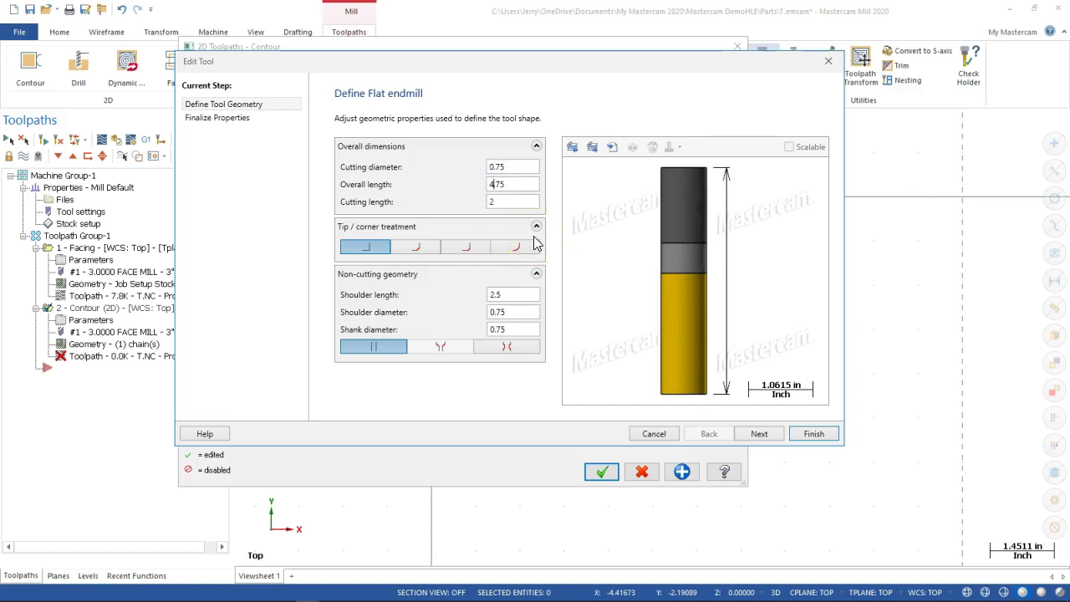
pyautogui.click(503, 201)
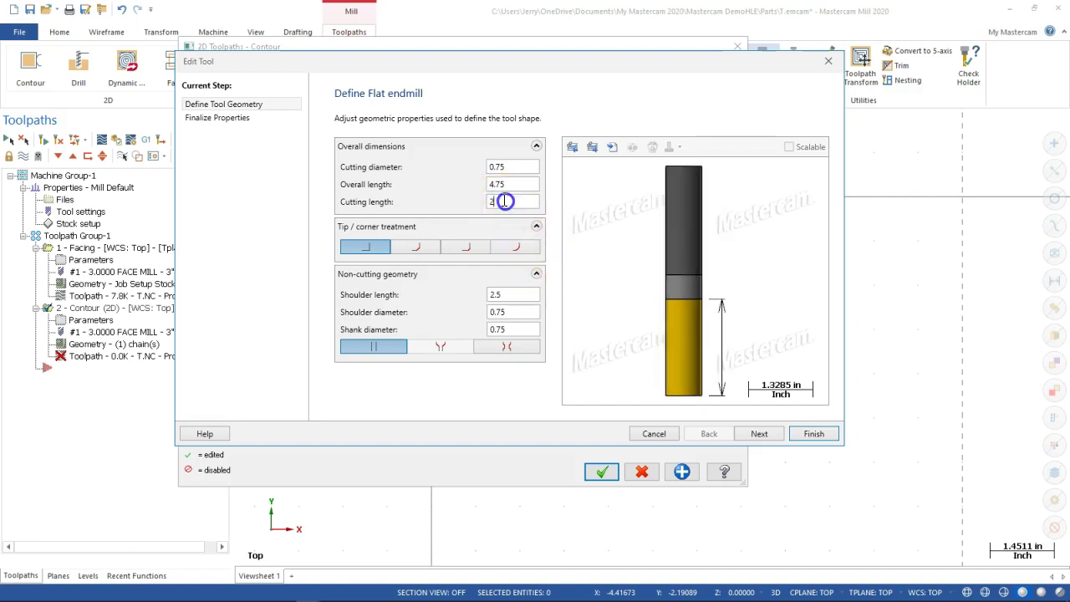
pyautogui.press('Tab')
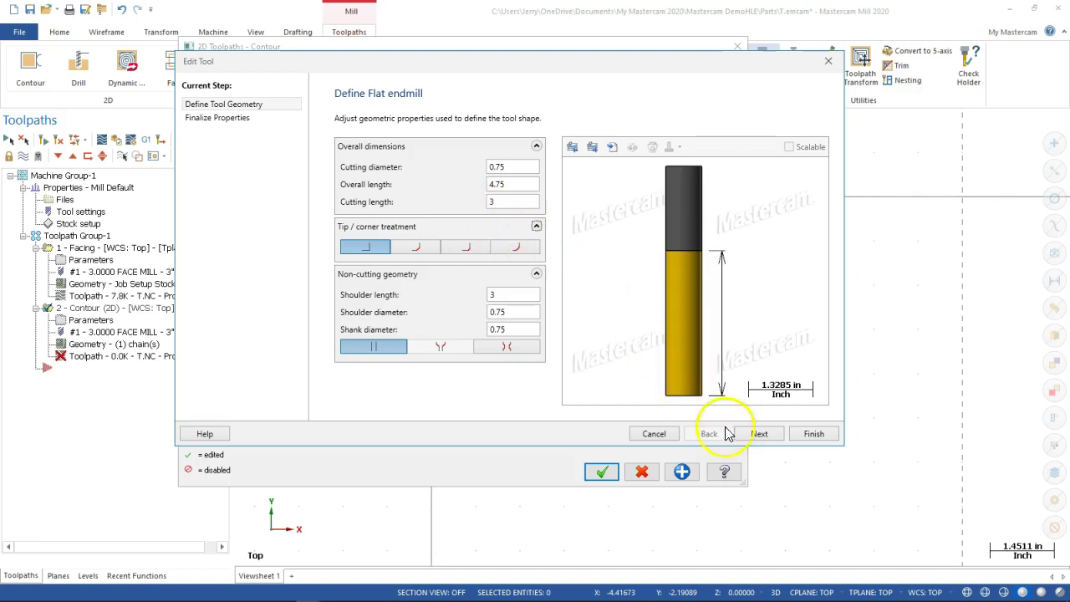
pyautogui.click(757, 434)
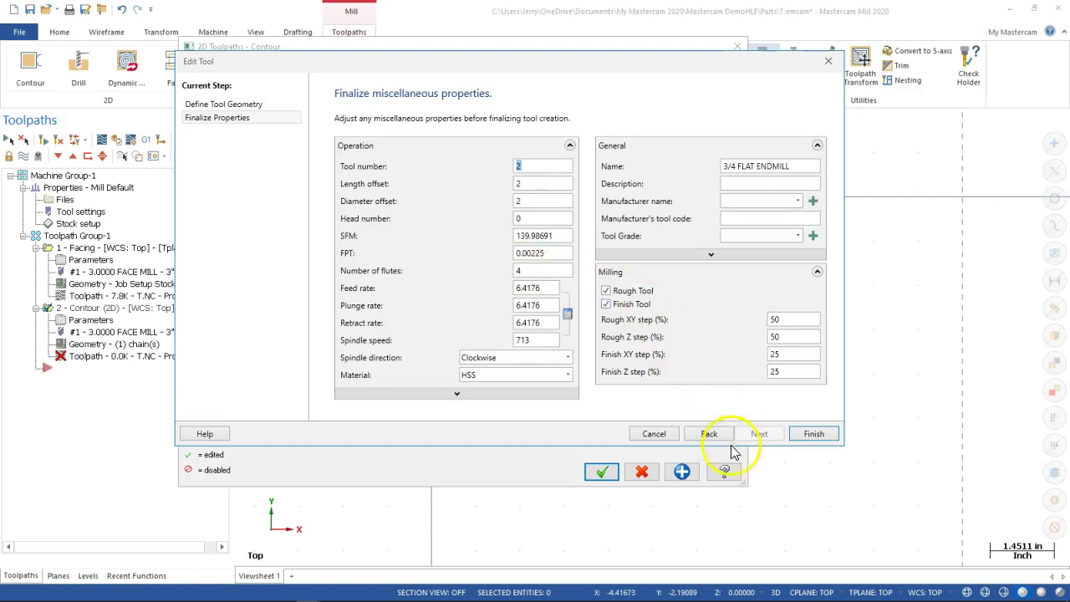
pyautogui.click(812, 435)
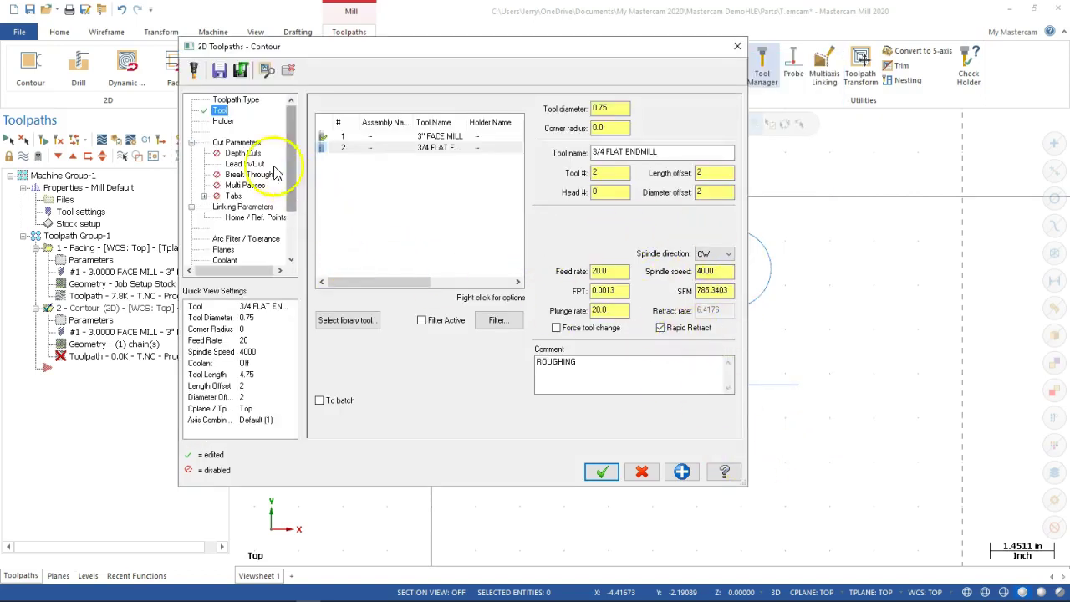
pyautogui.click(681, 472)
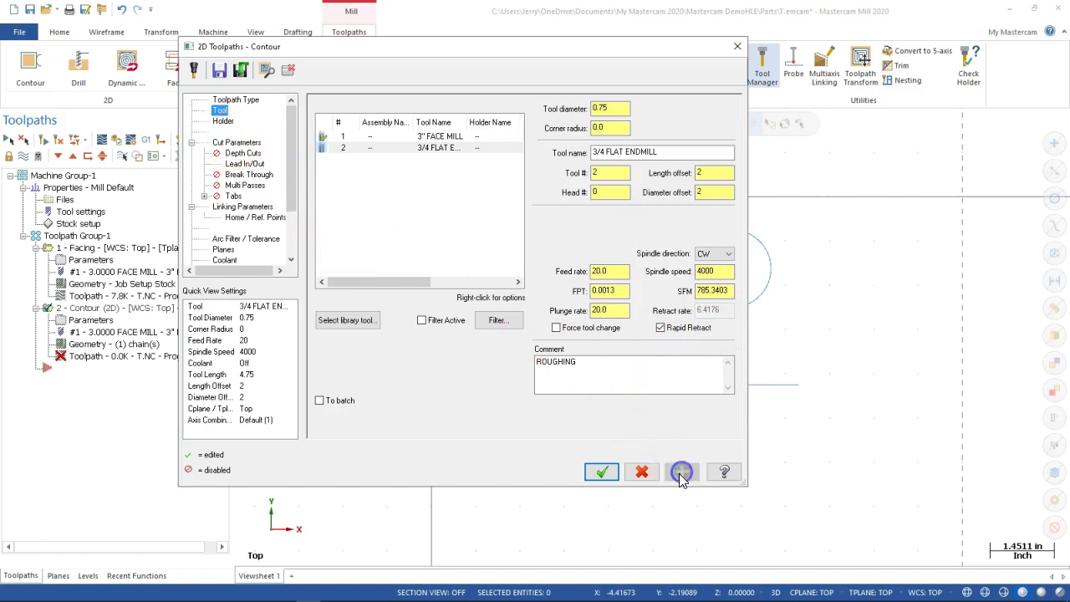
# Step: Set the contour's stock to leave on walls to 0.01 in the cut parameters
pyautogui.click(222, 144)
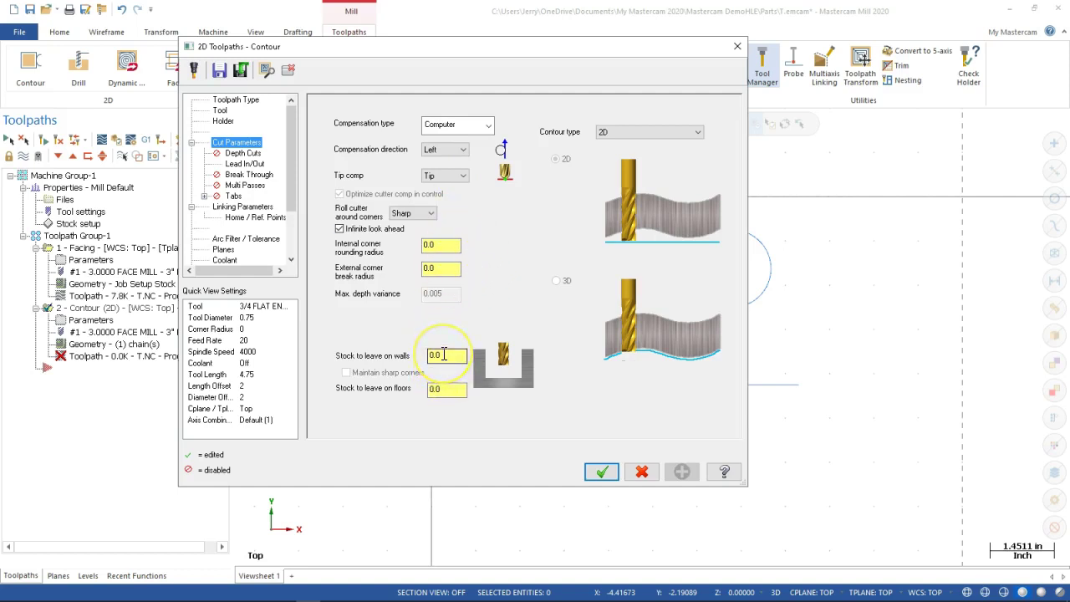
pyautogui.doubleClick(451, 355)
pyautogui.press('BackSpace')
pyautogui.write('.01')
pyautogui.press('Tab')
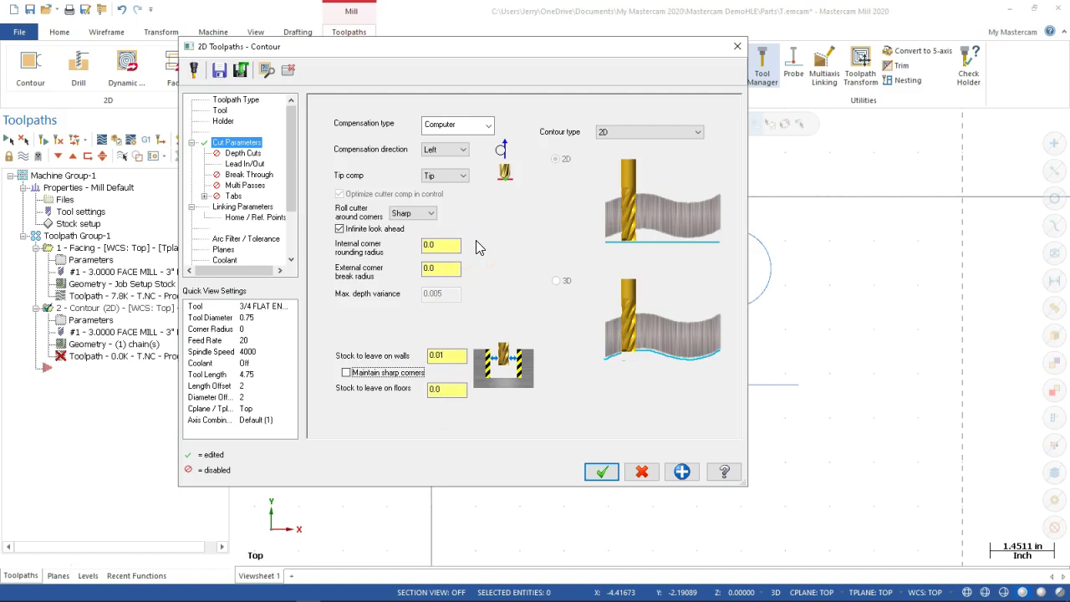
pyautogui.click(441, 357)
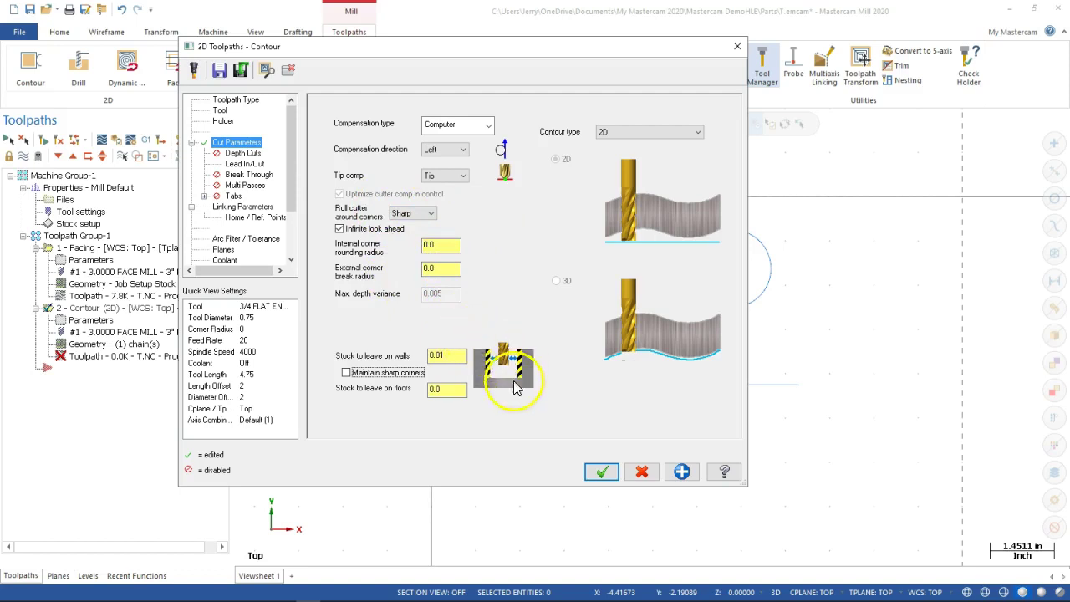
# Step: In the contour's lead in/out settings, disable midpoint entry/exit, entry and exit moves, and enable adjusting the contour's start and end
pyautogui.click(243, 154)
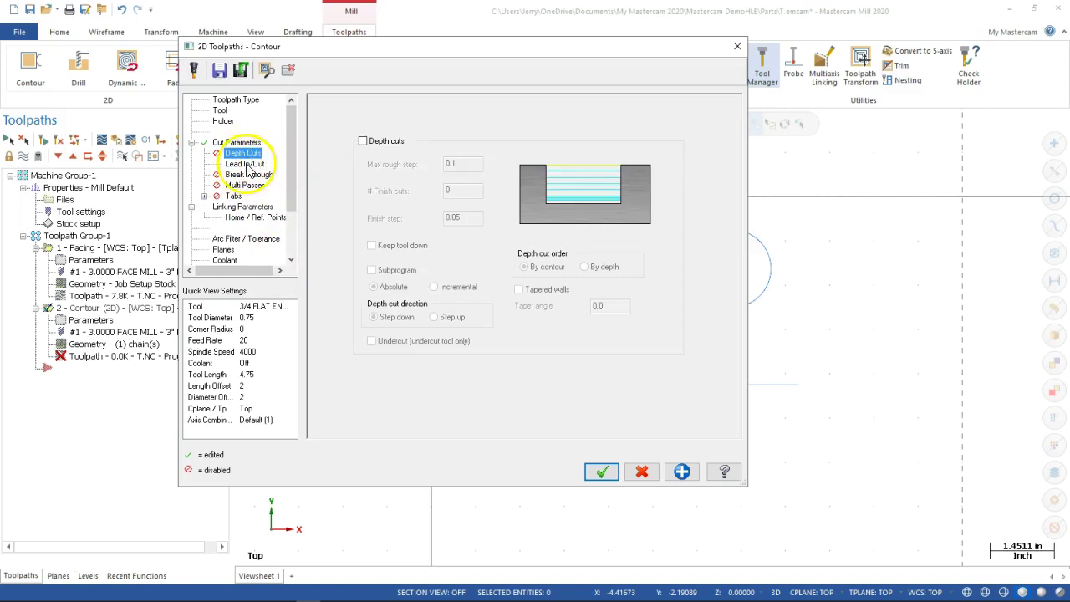
pyautogui.click(249, 165)
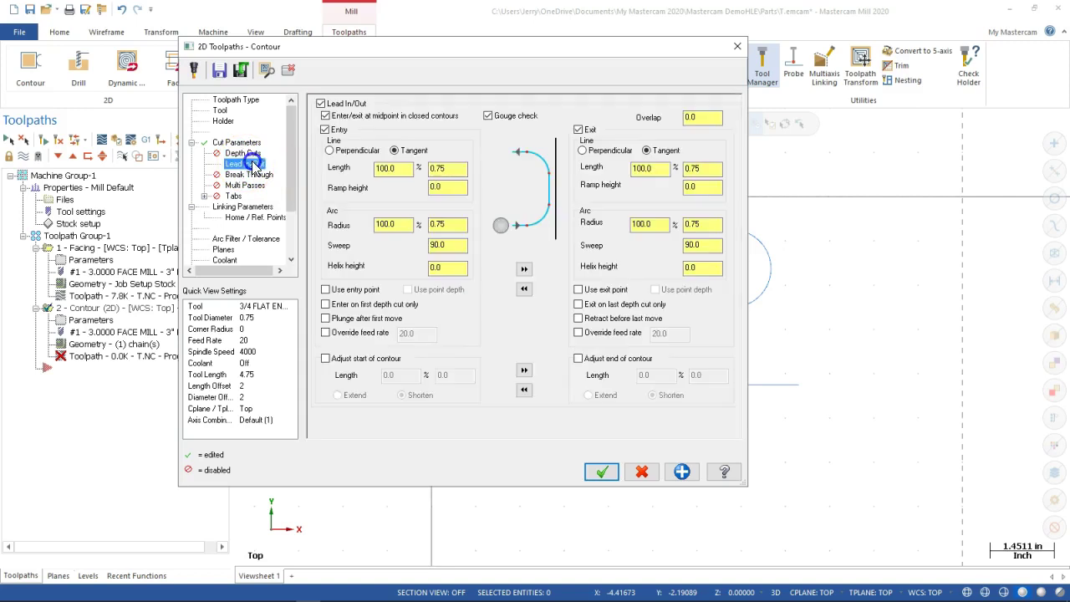
pyautogui.click(327, 116)
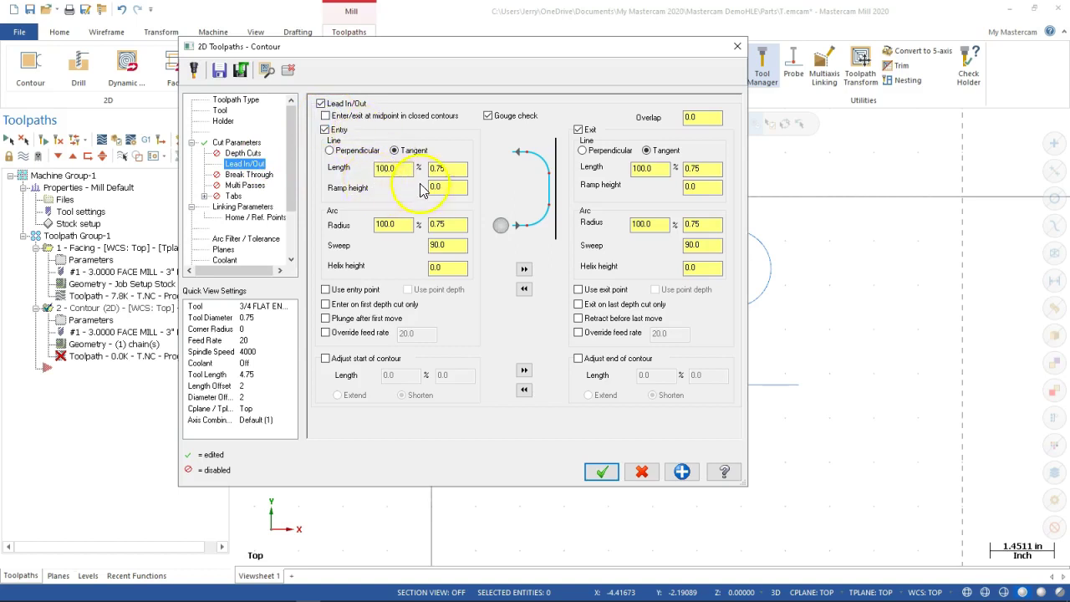
pyautogui.click(326, 130)
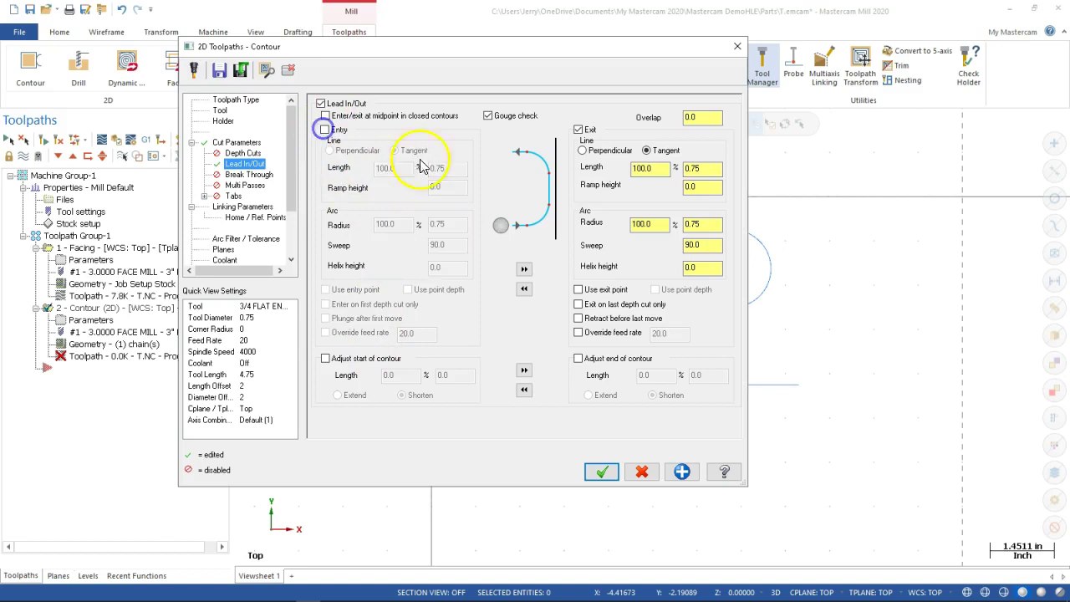
pyautogui.click(578, 130)
pyautogui.click(326, 358)
pyautogui.click(579, 359)
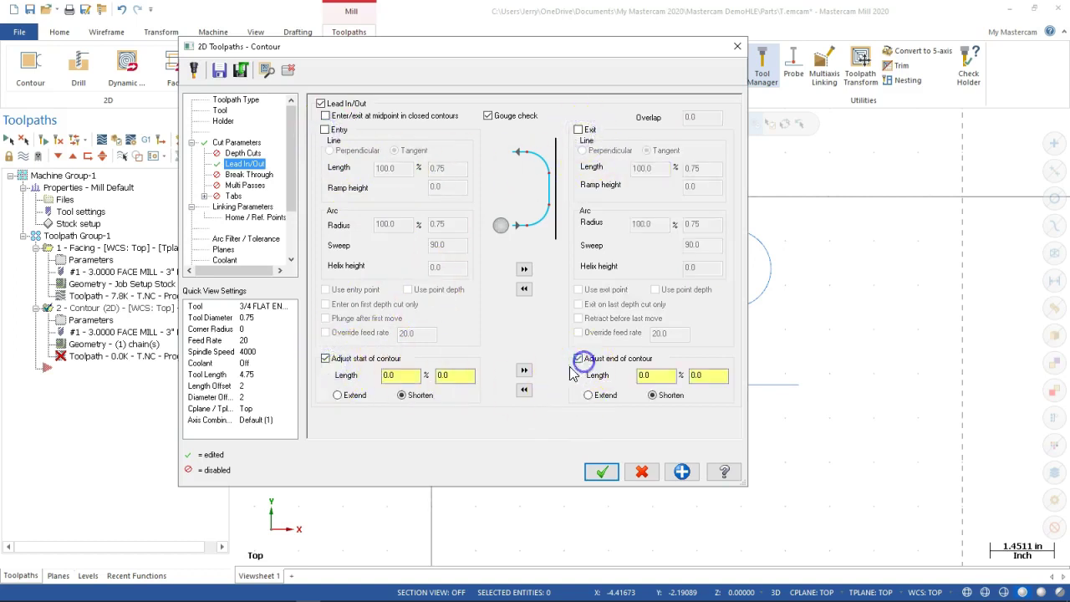
# Step: Extend the start of the contour by 0.5 and copy the same extension to its end
pyautogui.doubleClick(460, 377)
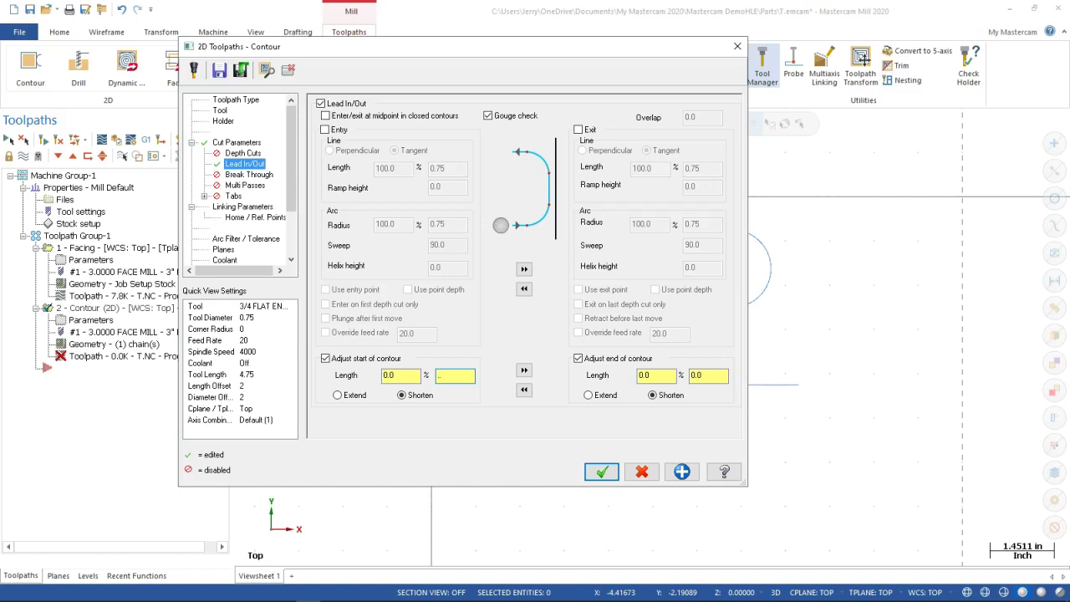
pyautogui.write('0.5')
pyautogui.click(338, 396)
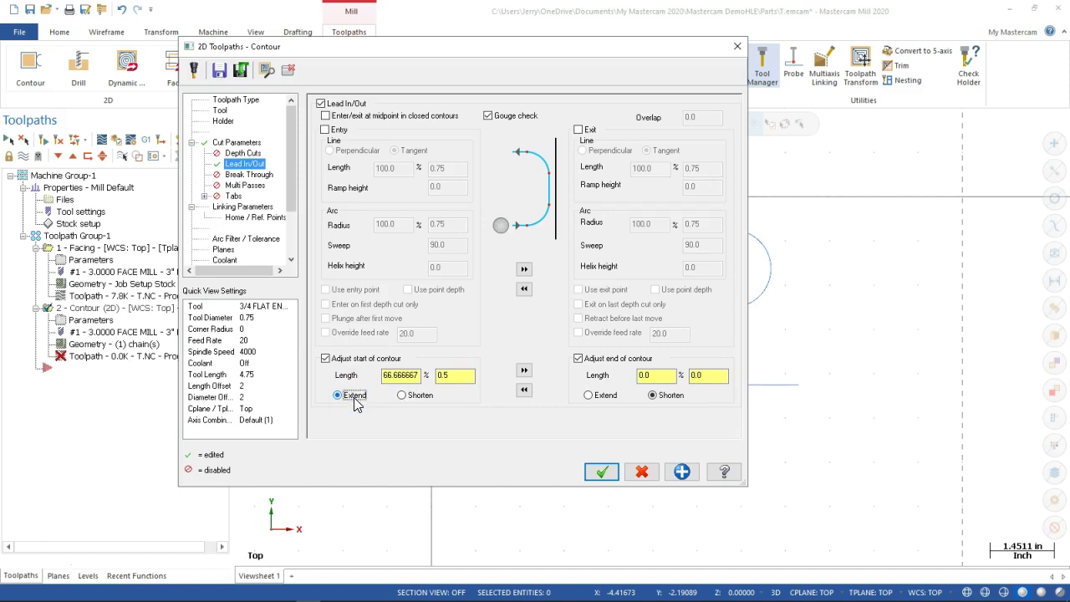
pyautogui.click(523, 371)
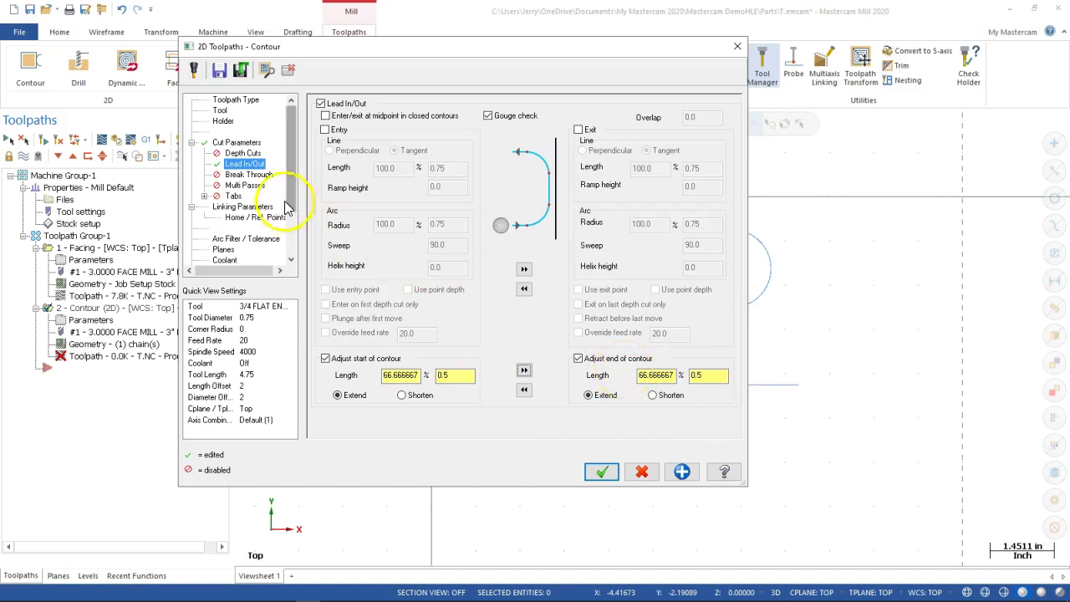
# Step: Enable break through for the contour with an amount of 0.02
pyautogui.click(265, 174)
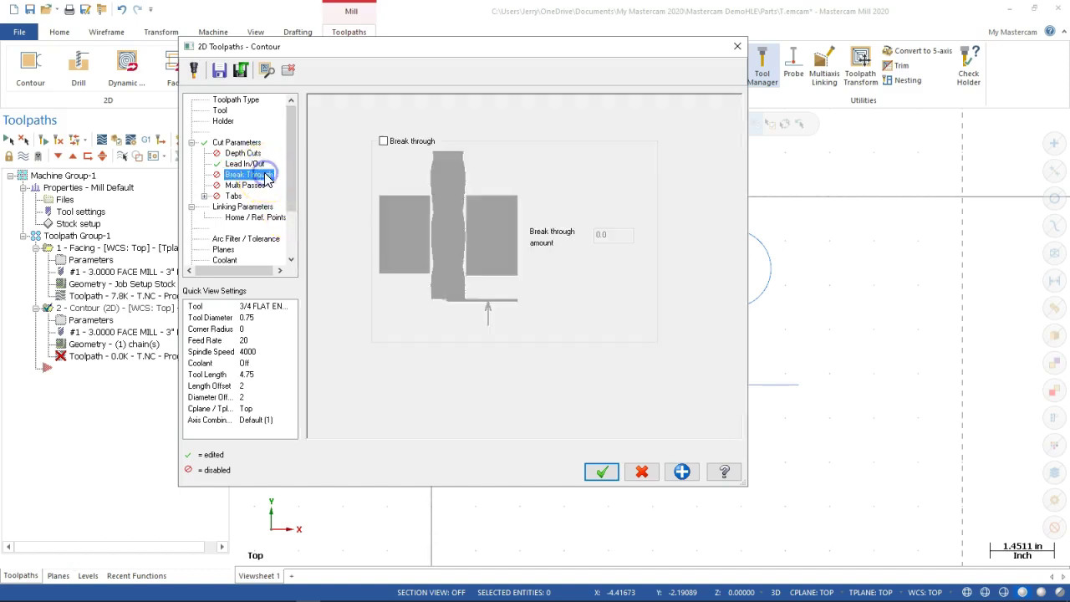
pyautogui.click(383, 141)
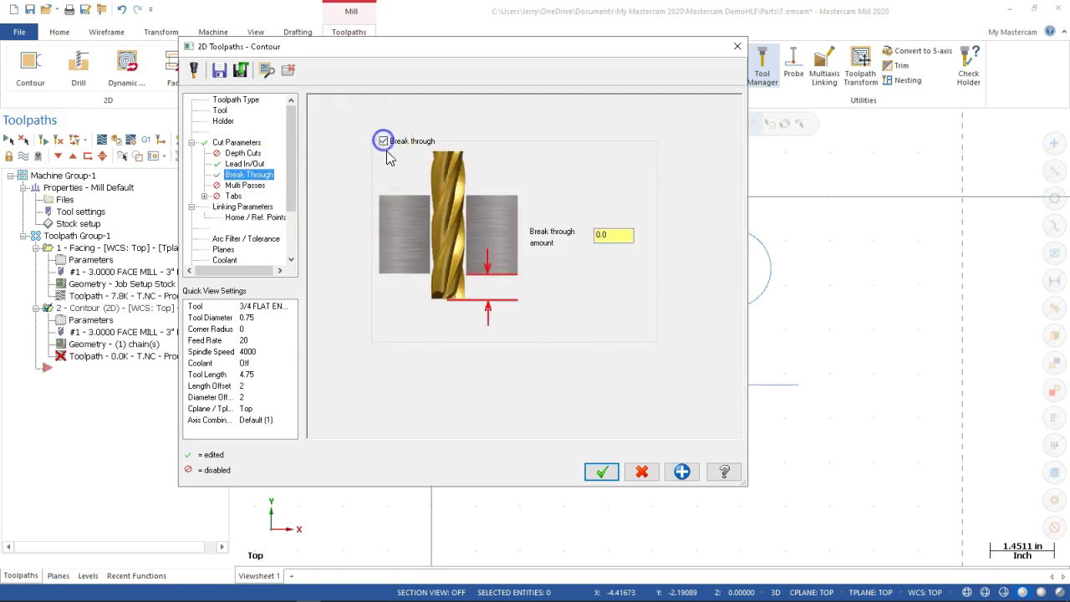
pyautogui.doubleClick(614, 236)
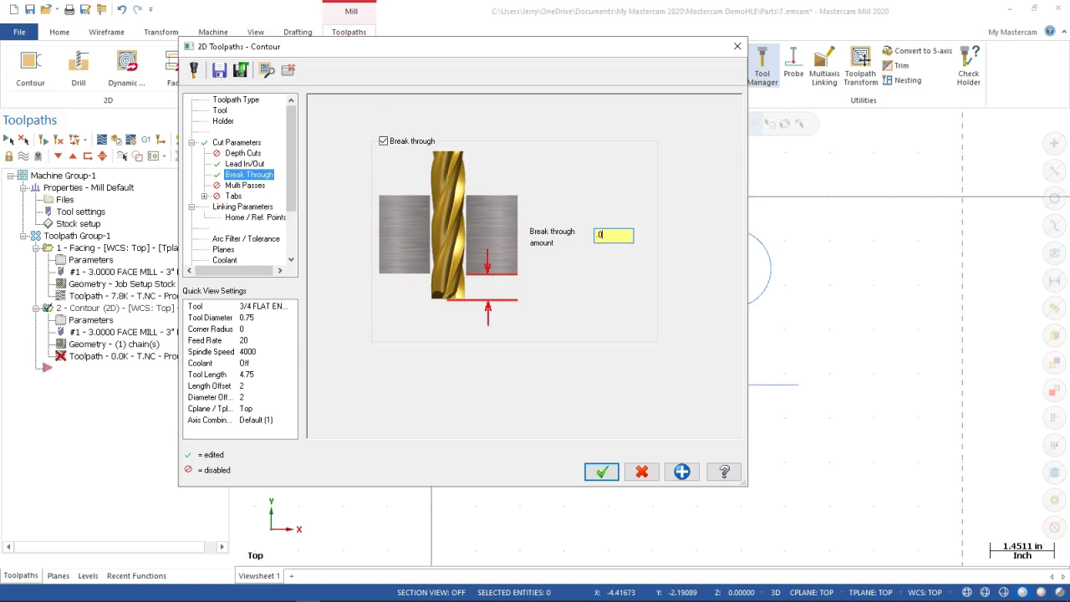
pyautogui.write('.02')
pyautogui.press('Tab')
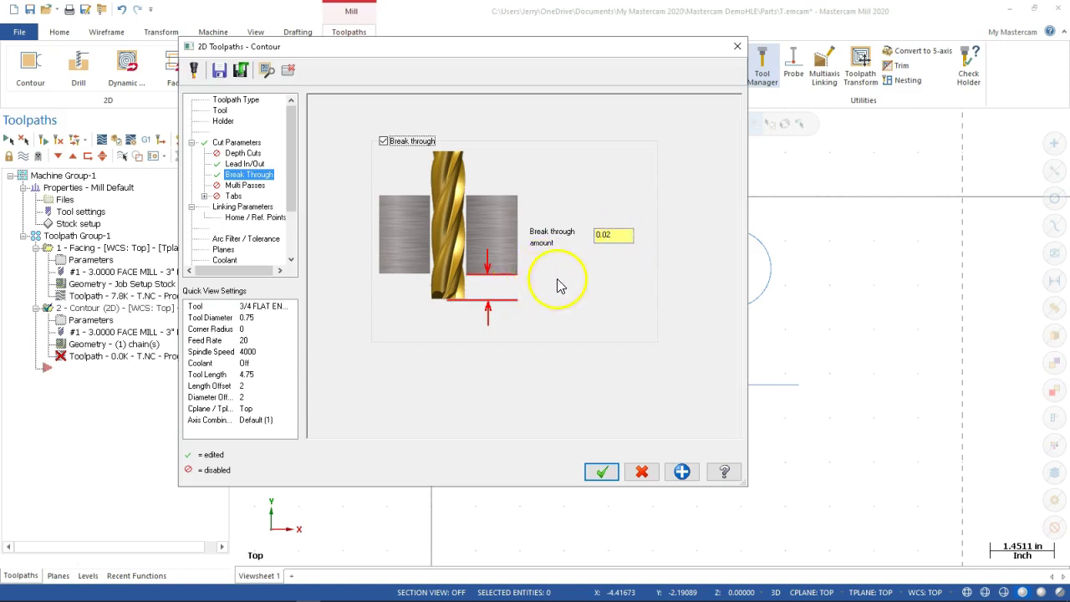
# Step: Open the contour toolpath's Multi Passes settings
pyautogui.click(245, 185)
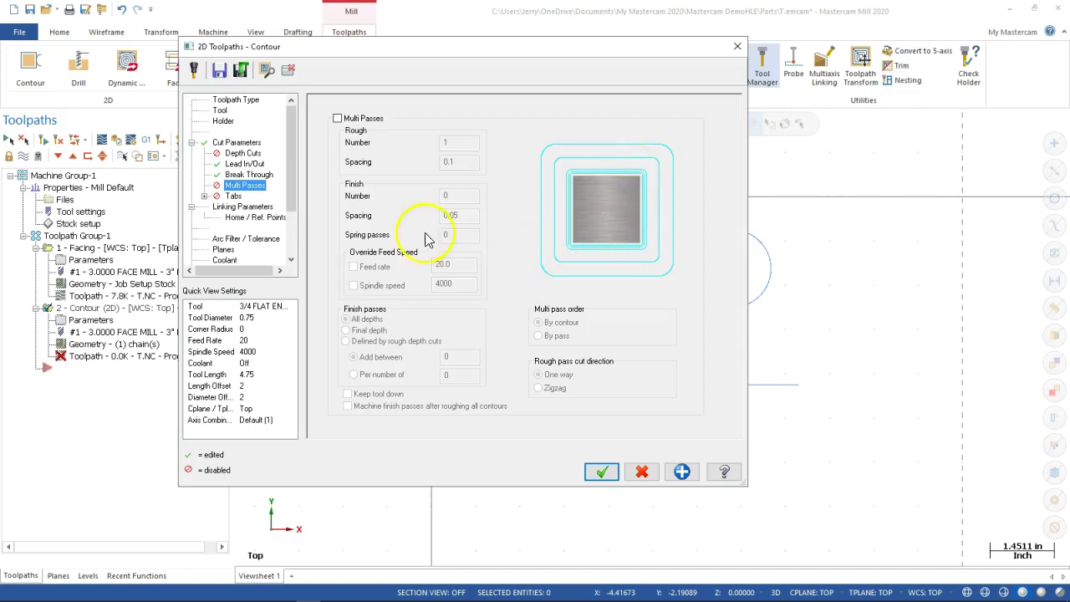
# Step: Set the 2D contour's linking parameters to a retract of 1.0 and a depth of -3.0
pyautogui.click(244, 207)
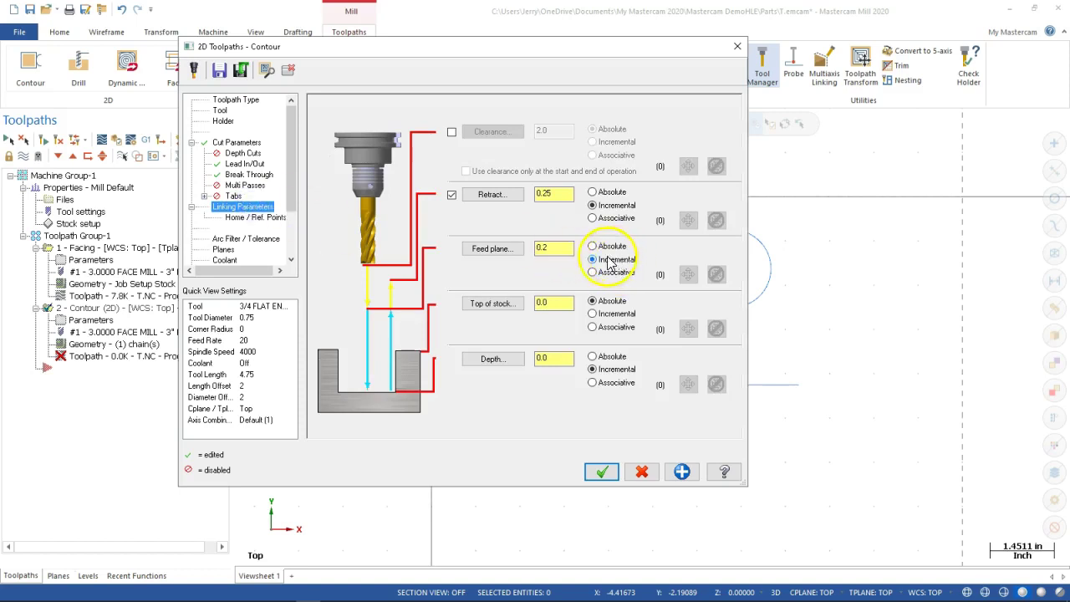
pyautogui.click(546, 195)
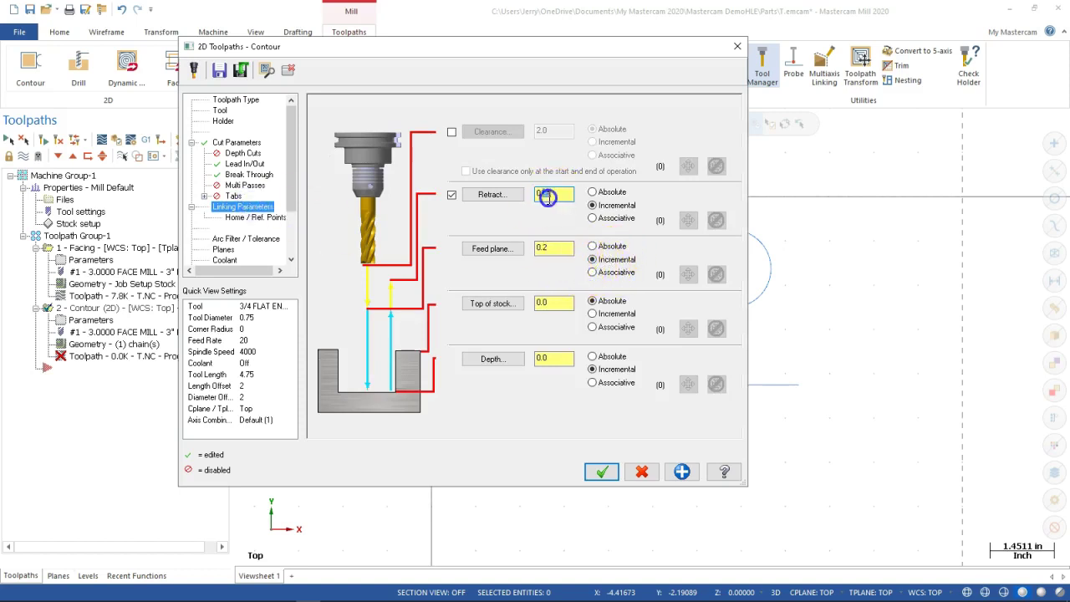
pyautogui.write('1.0')
pyautogui.press('Tab')
pyautogui.click(553, 361)
pyautogui.write('-3')
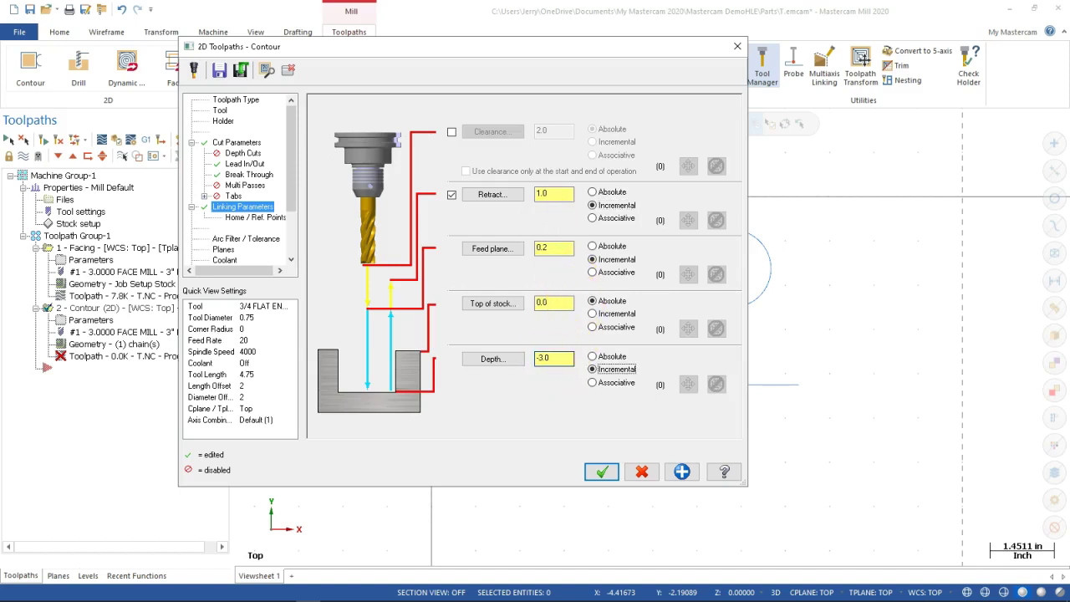
# Step: Make the contour's retract, feed plane and depth values absolute and accept the toolpath parameters
pyautogui.click(595, 193)
pyautogui.click(592, 246)
pyautogui.click(593, 358)
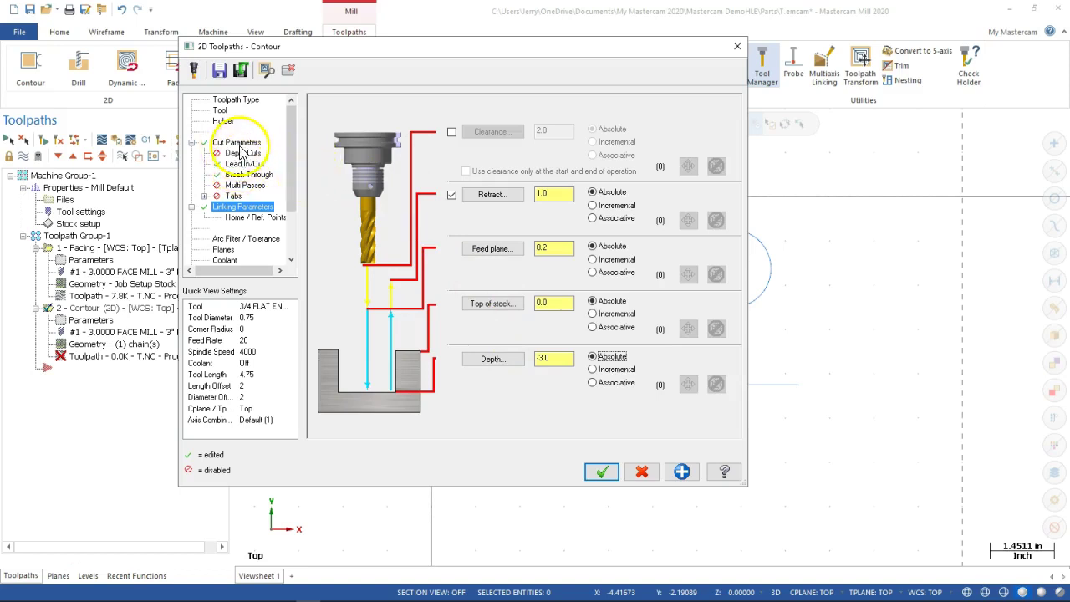
pyautogui.click(603, 473)
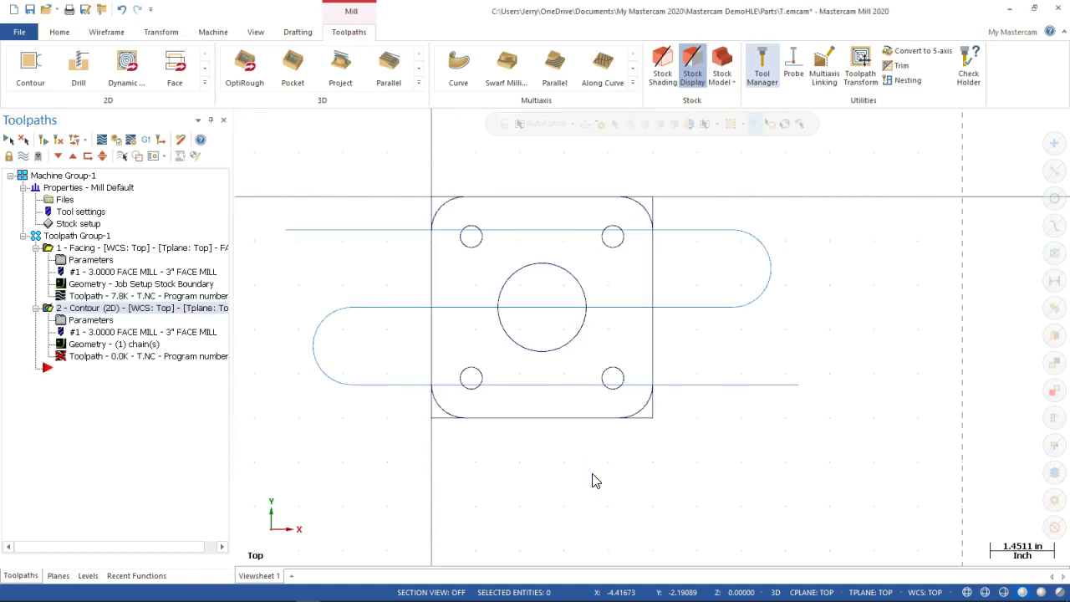
# Step: Hide the Facing operation's toolpath display and regenerate the 2D Contour operation
pyautogui.click(113, 247)
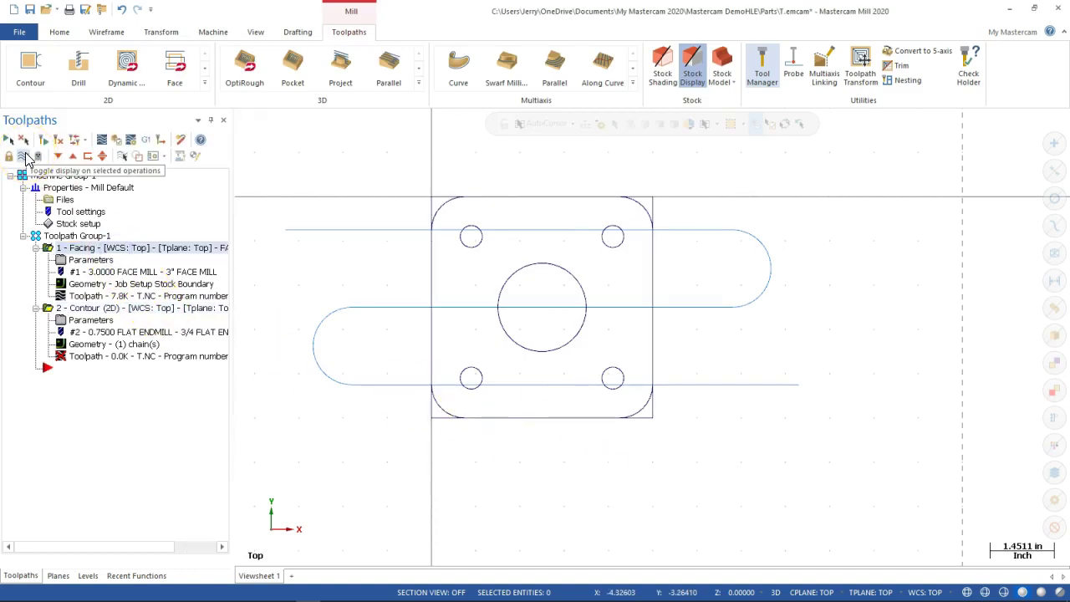
pyautogui.click(25, 157)
pyautogui.moveTo(370, 382); pyautogui.dragTo(313, 296, button='middle')
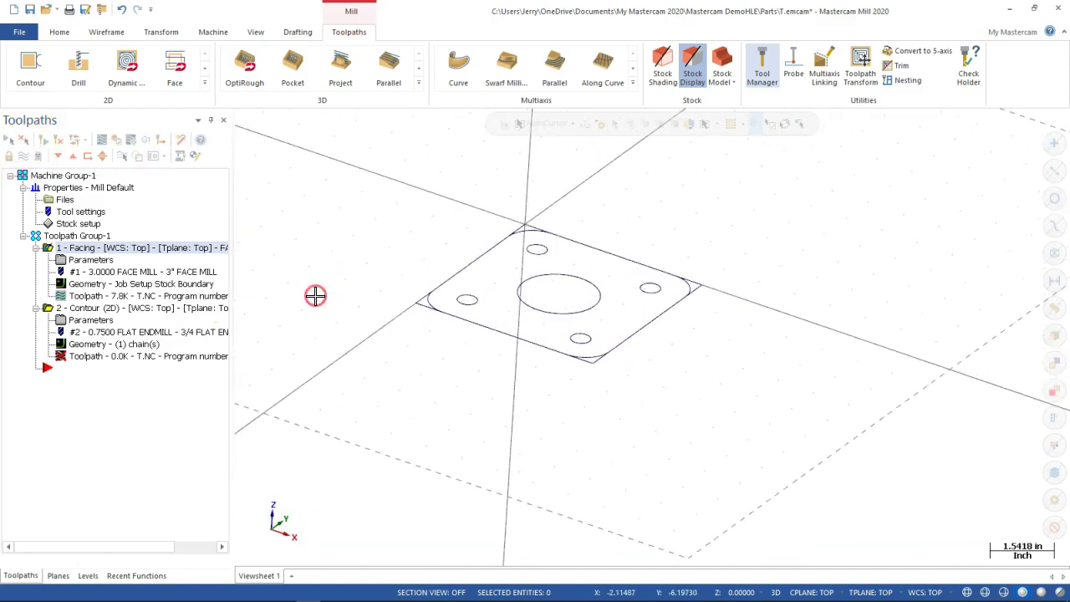
pyautogui.click(92, 307)
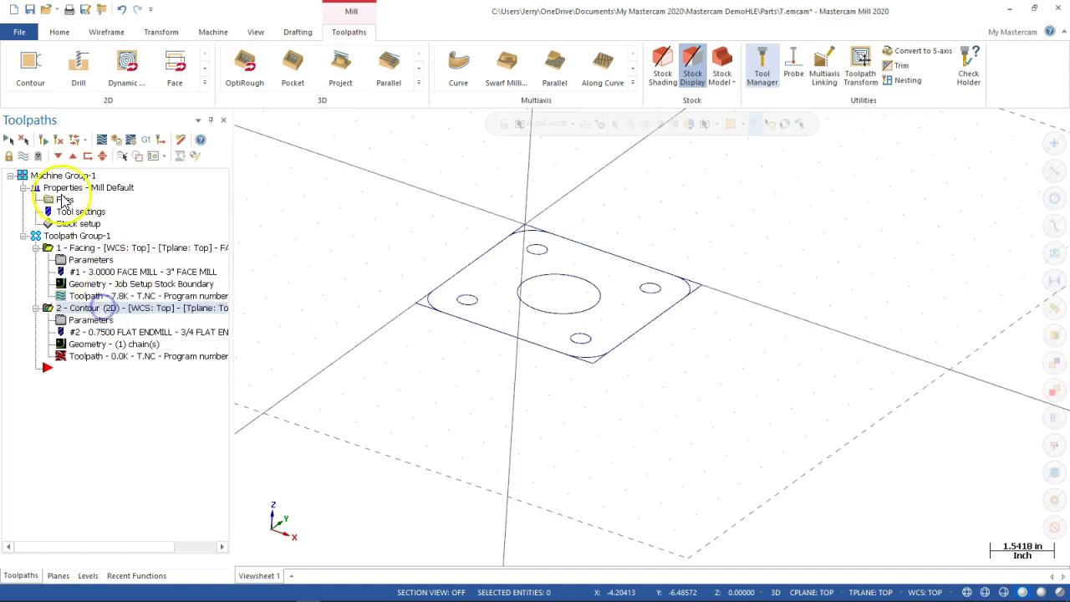
pyautogui.click(55, 141)
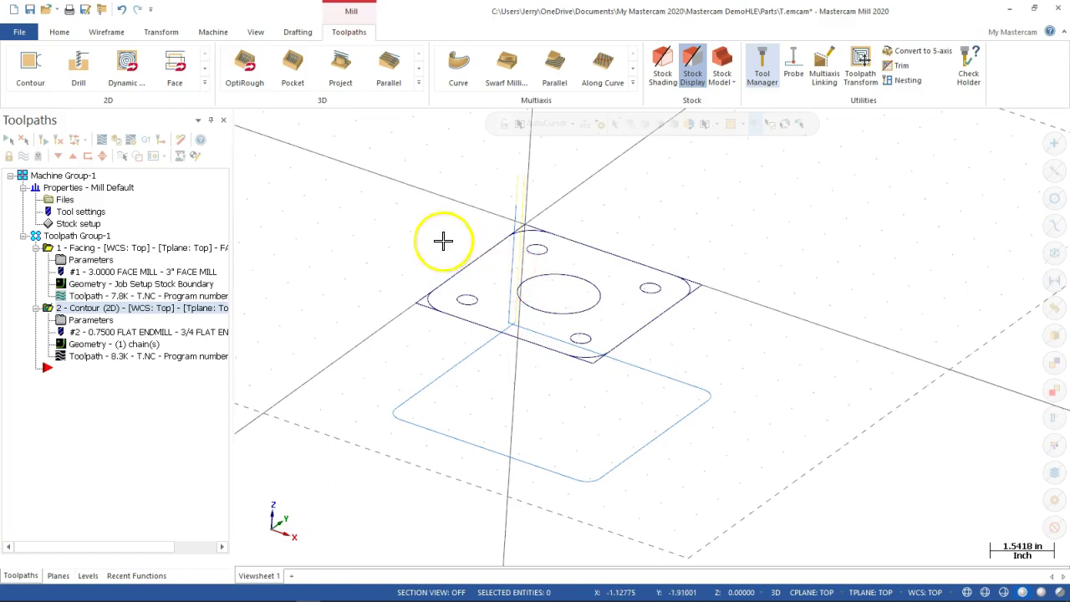
# Step: Change the Contour operation's contour type to Ramp with a ramp angle of 10.0 and regenerate its toolpath
pyautogui.click(73, 322)
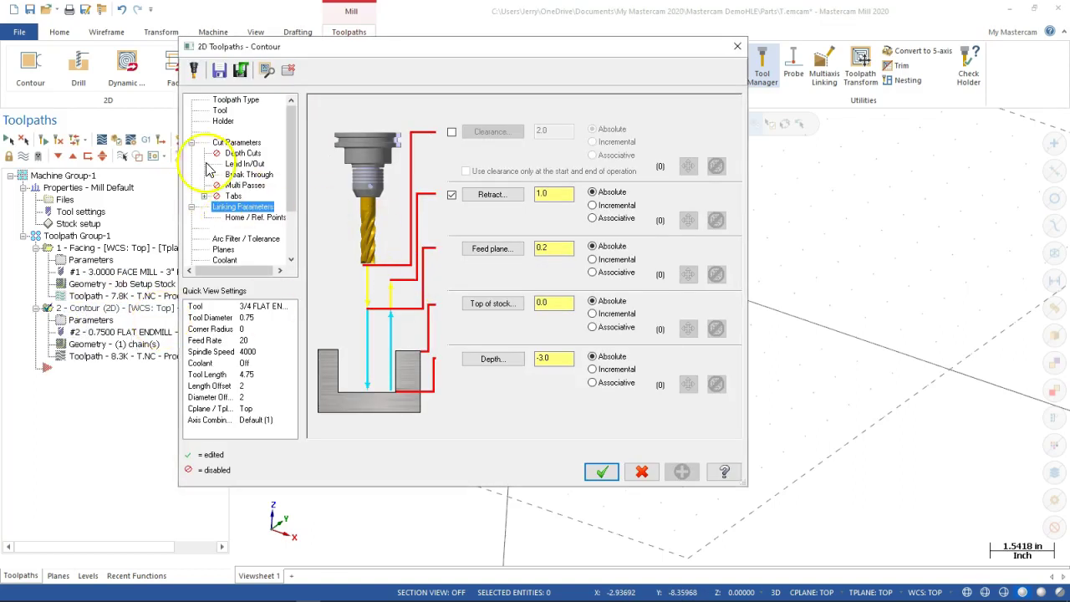
pyautogui.click(224, 144)
pyautogui.click(653, 137)
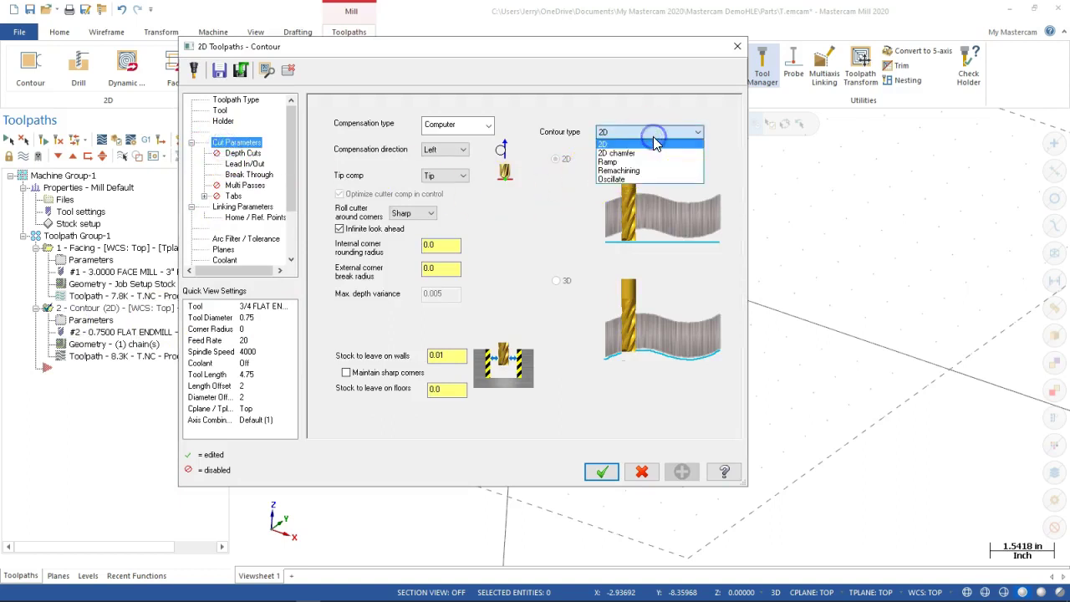
pyautogui.click(621, 163)
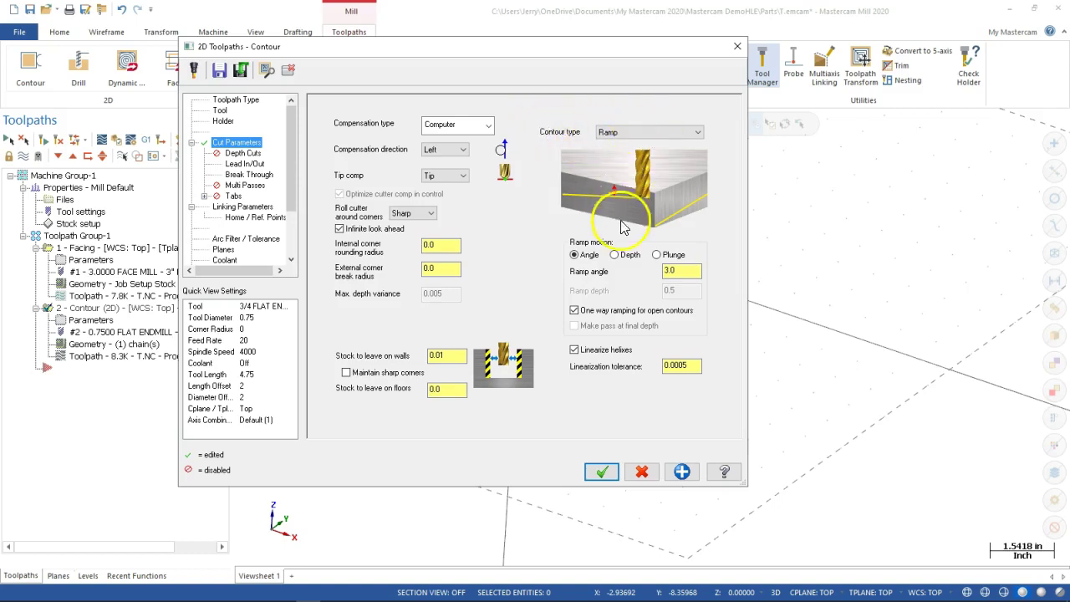
pyautogui.click(681, 271)
pyautogui.doubleClick(681, 272)
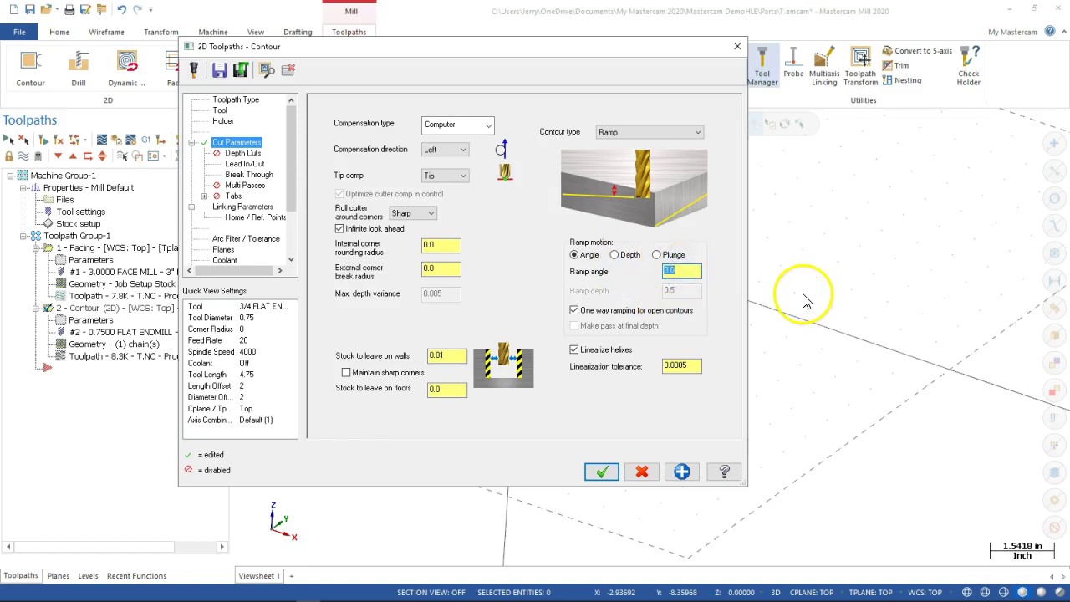
pyautogui.press('Tab')
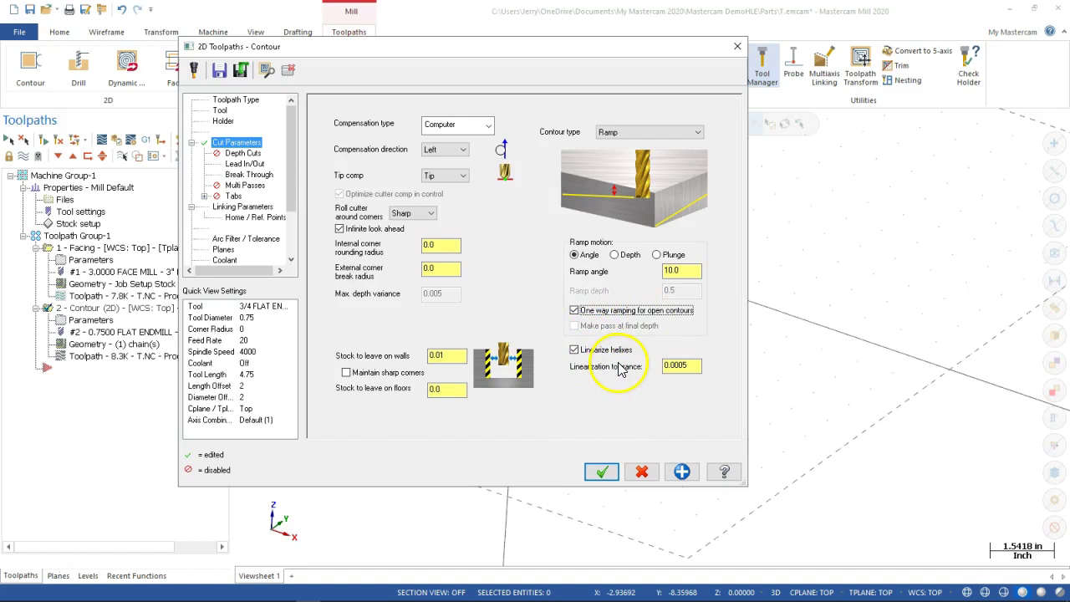
pyautogui.click(606, 473)
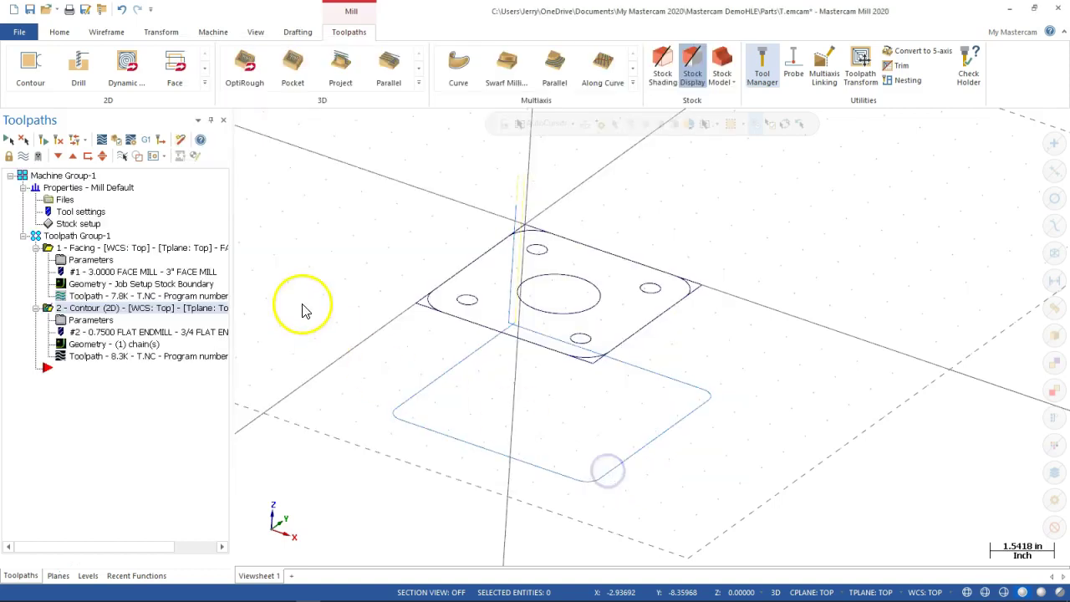
pyautogui.click(59, 140)
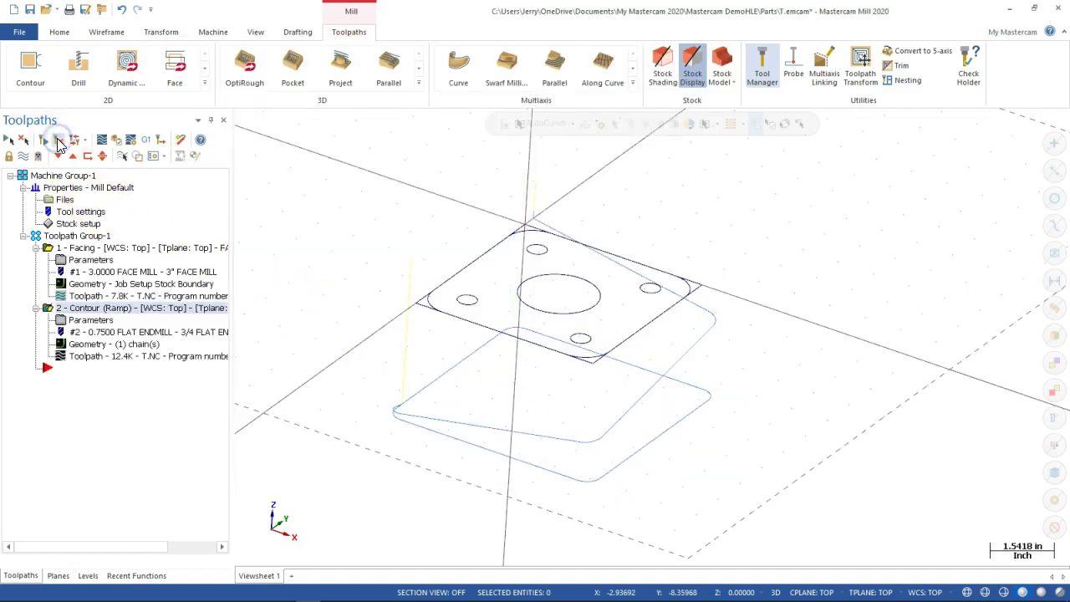
pyautogui.moveTo(340, 226); pyautogui.dragTo(311, 214, button='middle')
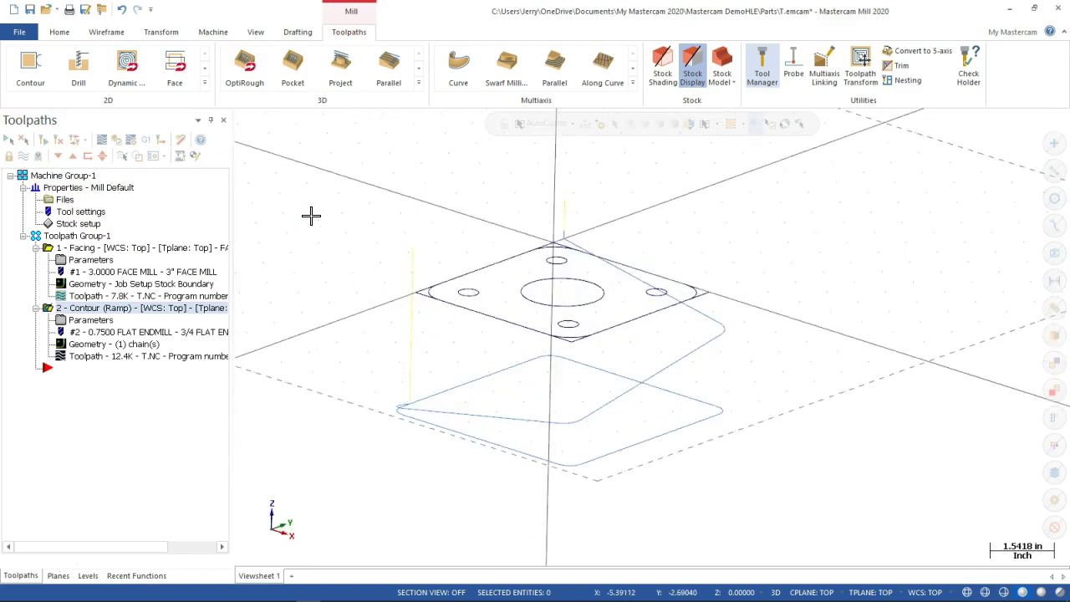
# Step: Set the ramp contour's ramp angle to 5.0 and regenerate its toolpath
pyautogui.click(90, 319)
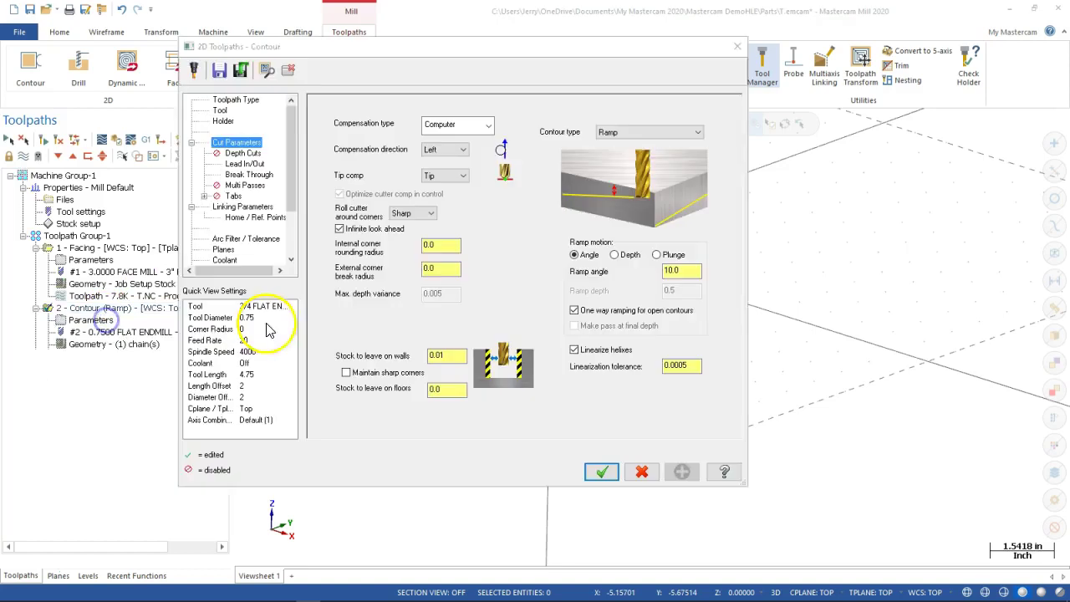
pyautogui.doubleClick(662, 273)
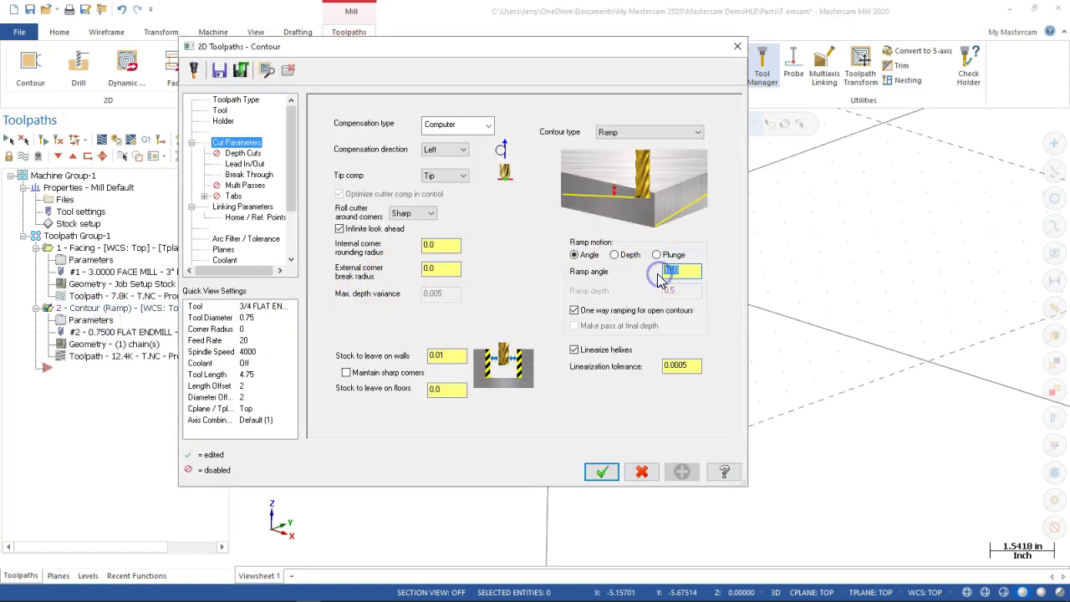
pyautogui.click(602, 472)
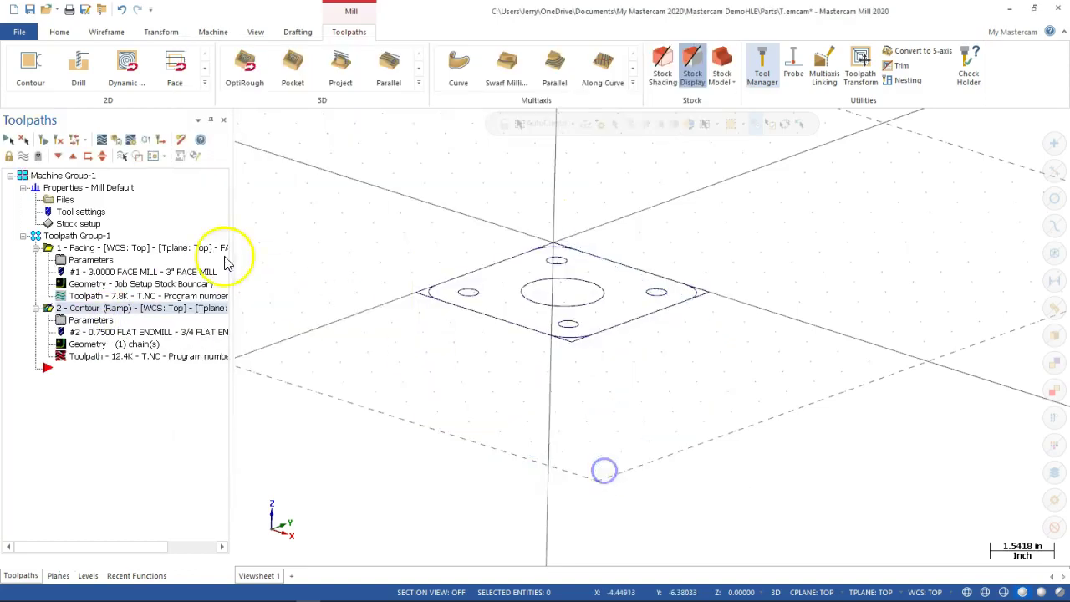
pyautogui.click(58, 140)
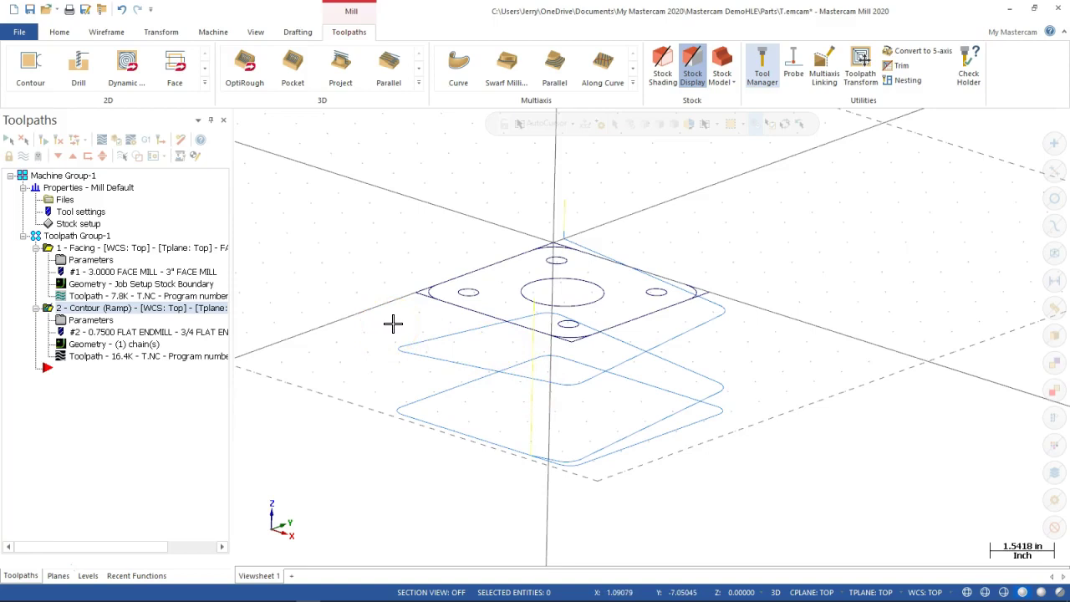
# Step: Copy the Contour (Ramp) operation and paste the duplicate as the third operation in Toolpath Group-1
pyautogui.rightClick(107, 309)
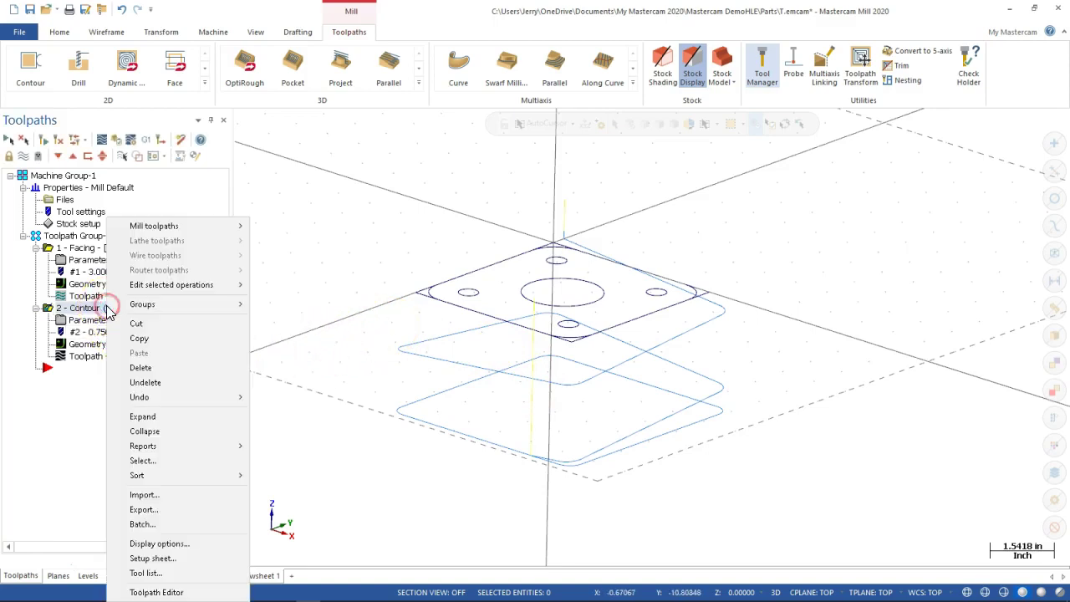
pyautogui.click(154, 338)
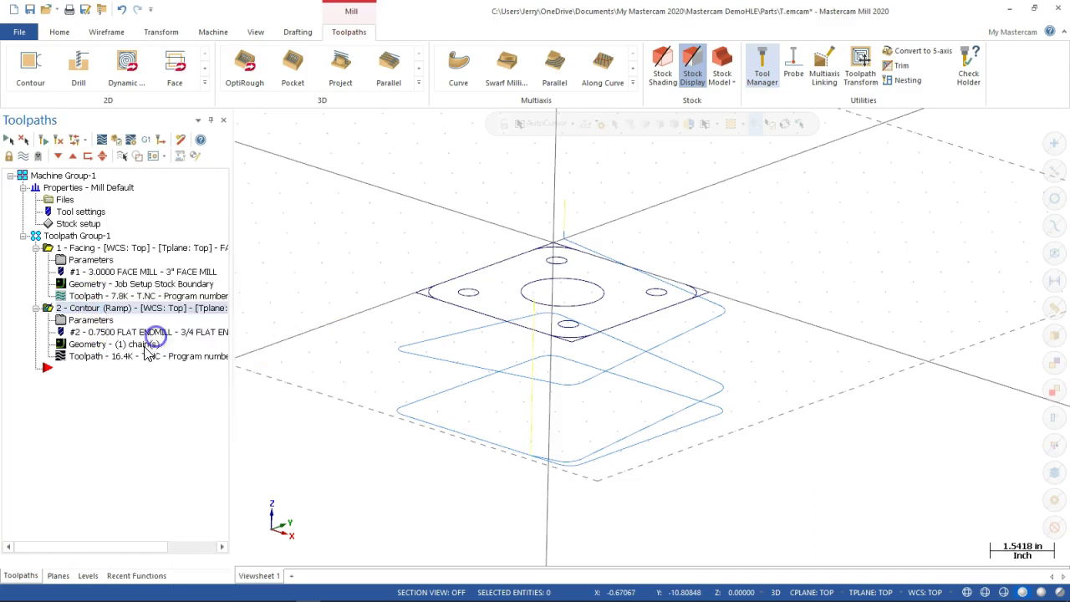
pyautogui.rightClick(69, 393)
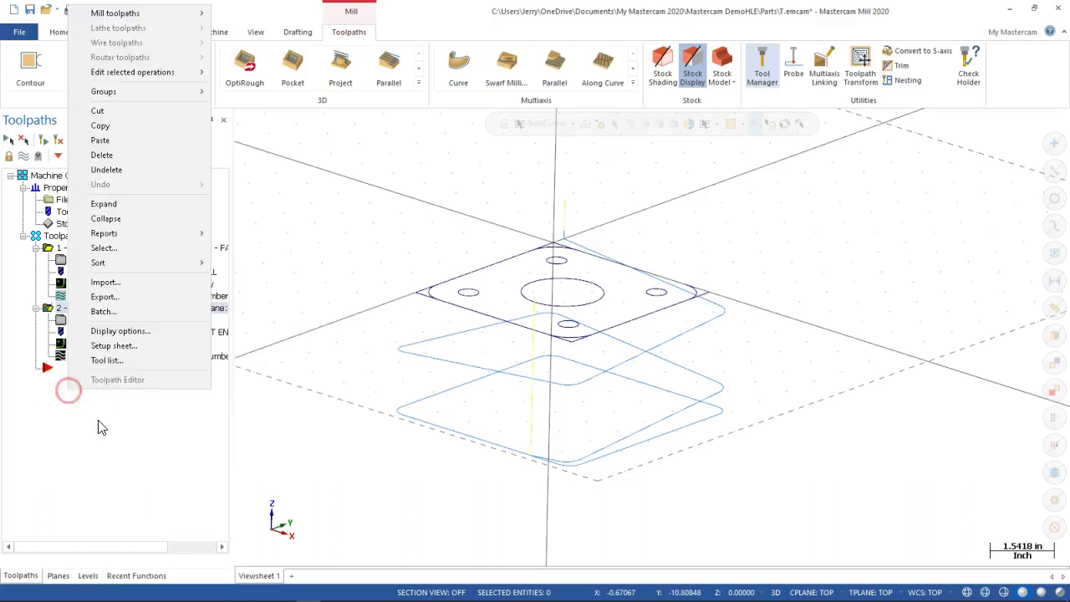
pyautogui.click(111, 142)
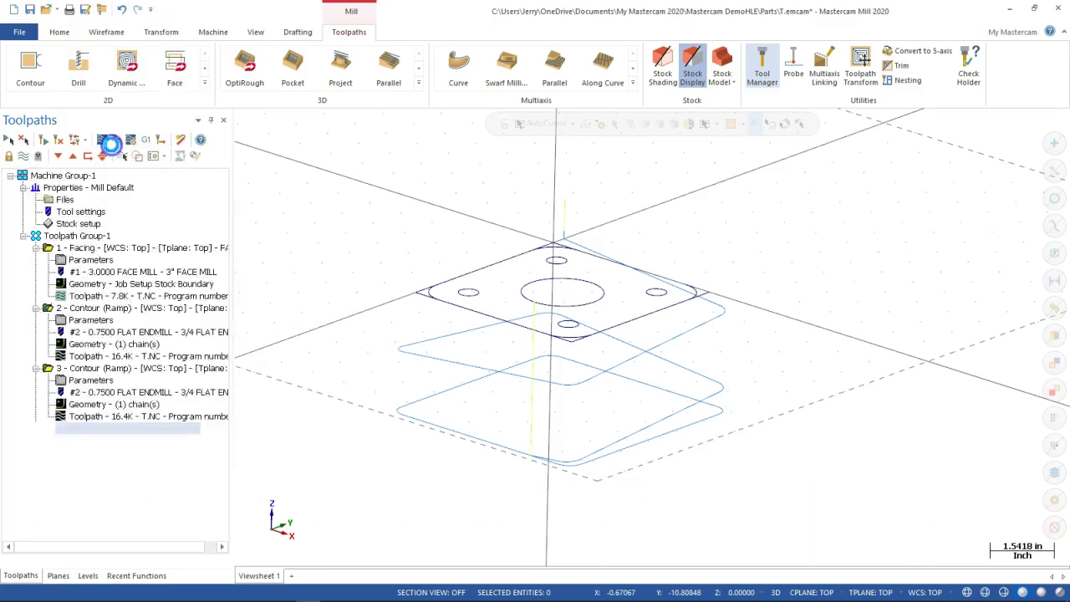
# Step: Set the contour type of the copied third operation to 2D in its cut parameters
pyautogui.click(103, 381)
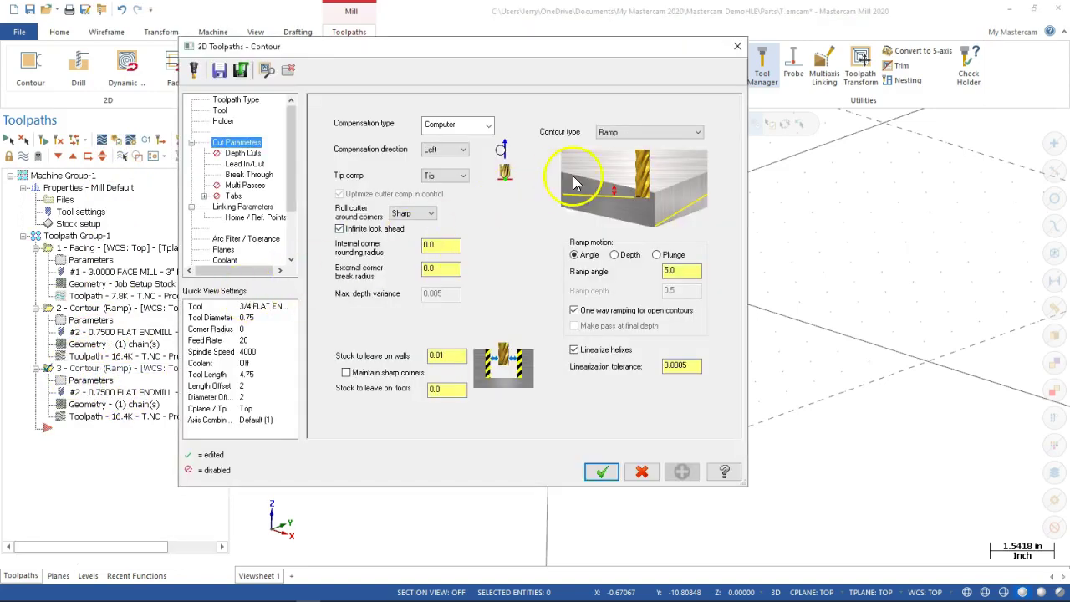
pyautogui.click(628, 138)
pyautogui.click(613, 143)
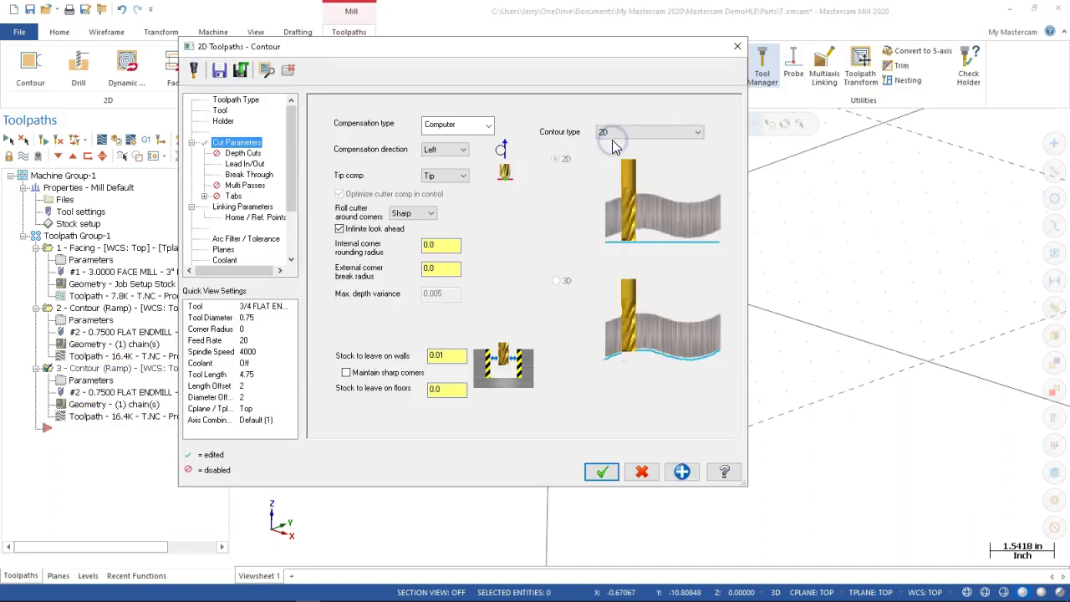
pyautogui.click(613, 137)
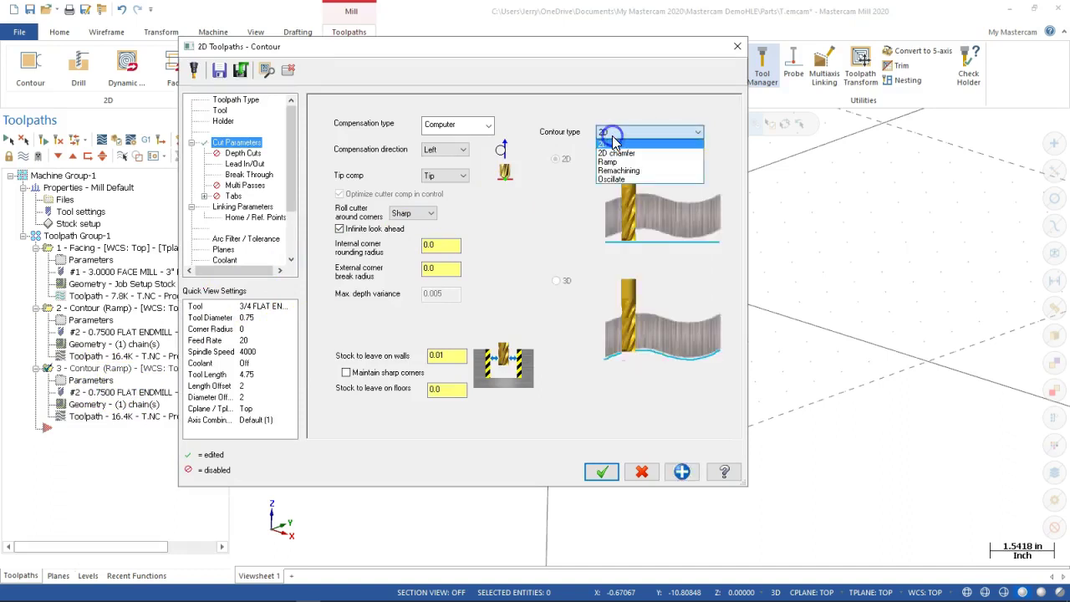
pyautogui.click(610, 162)
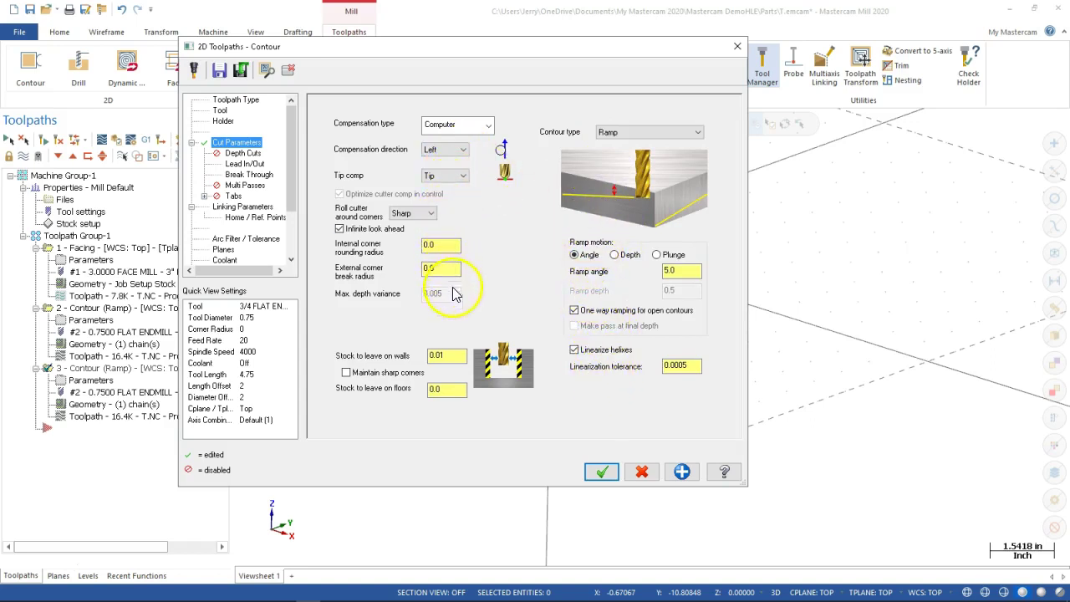
pyautogui.click(621, 134)
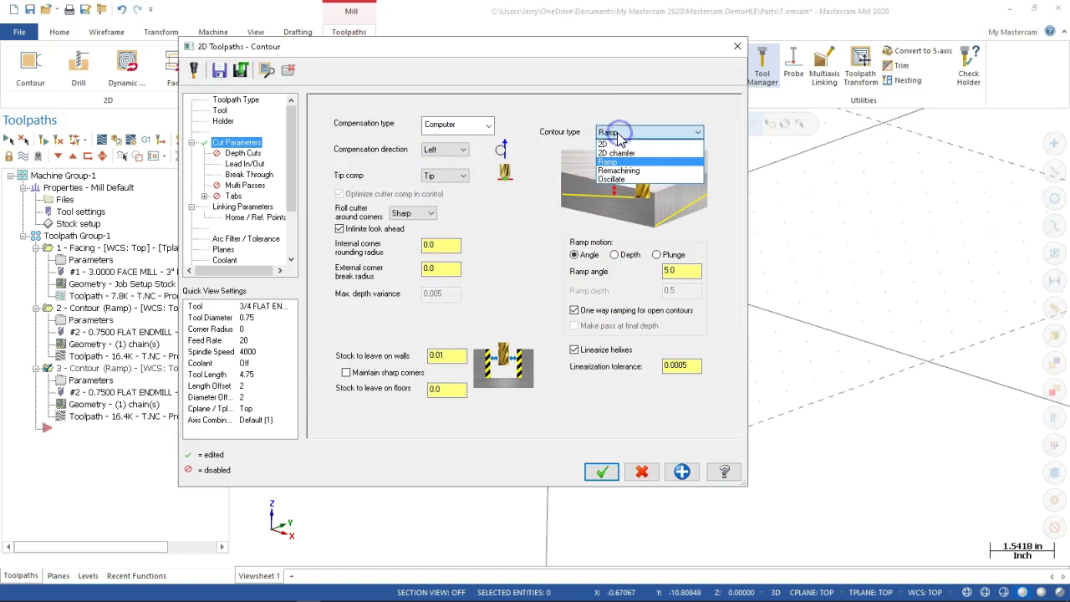
pyautogui.click(605, 144)
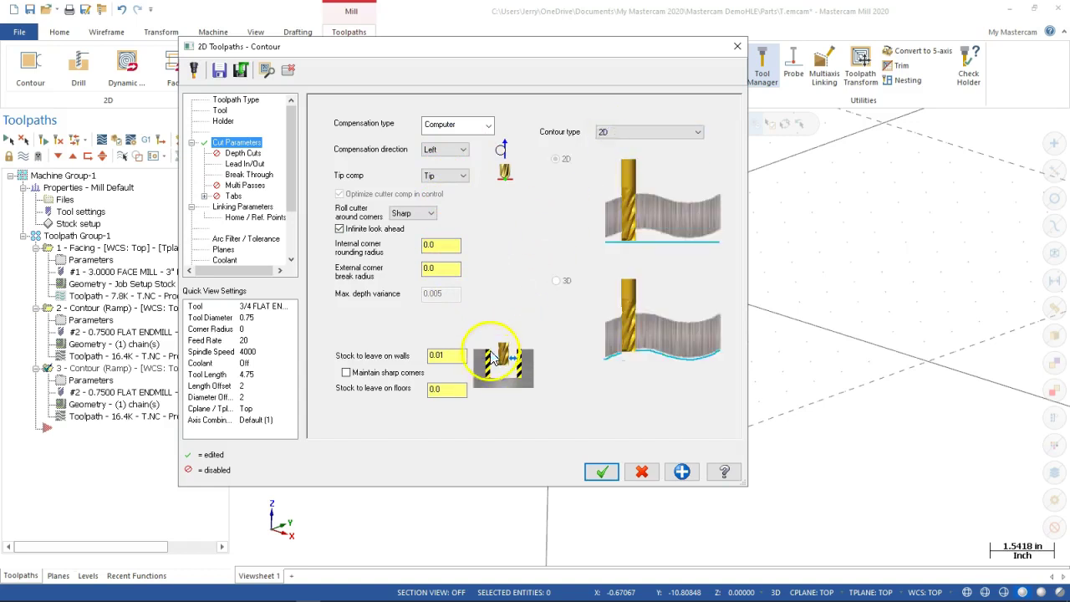
# Step: Review the third operation's lead in/out, break-through and linking parameters, accept its 2D contour settings and regenerate its toolpath
pyautogui.click(238, 164)
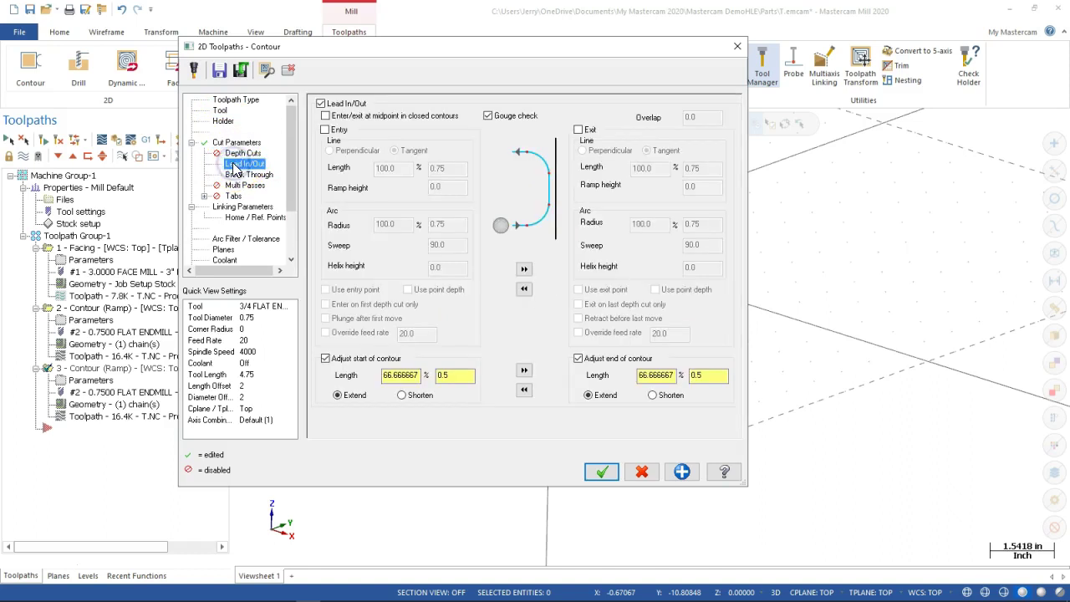
pyautogui.click(249, 175)
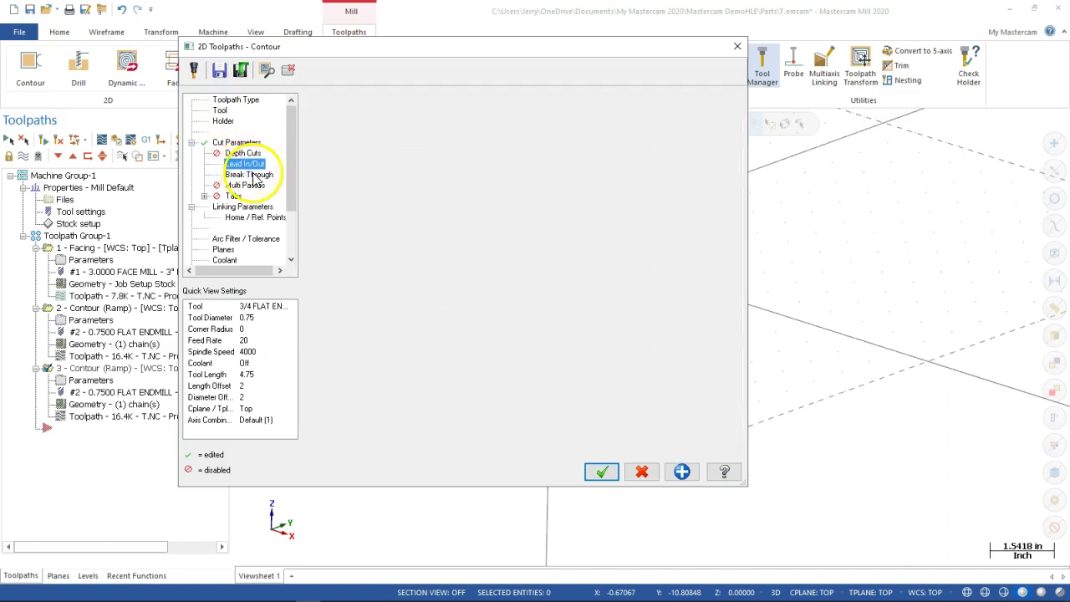
pyautogui.click(243, 208)
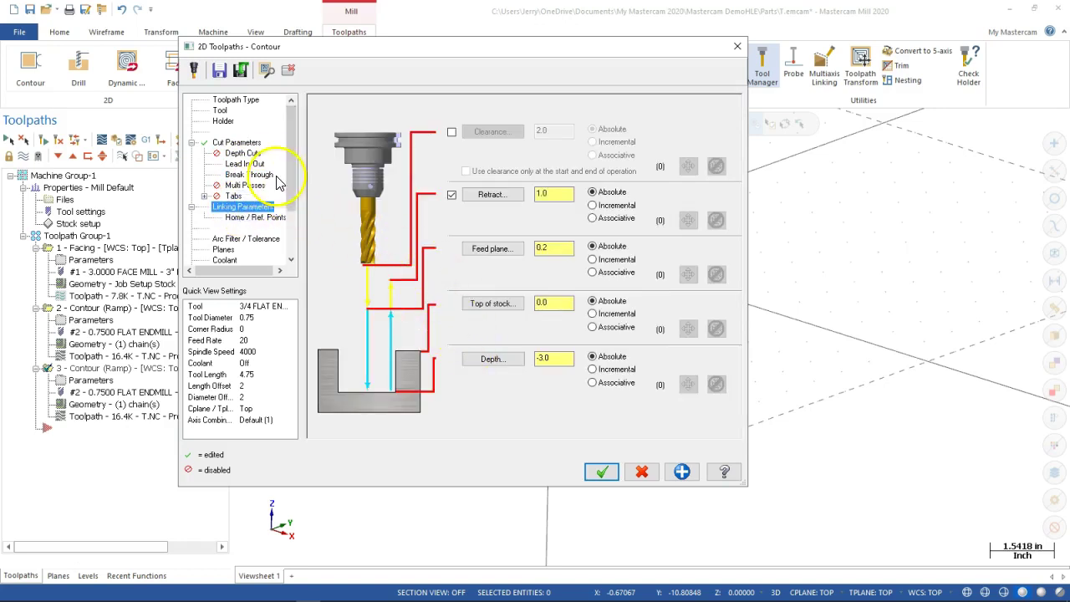
pyautogui.click(259, 147)
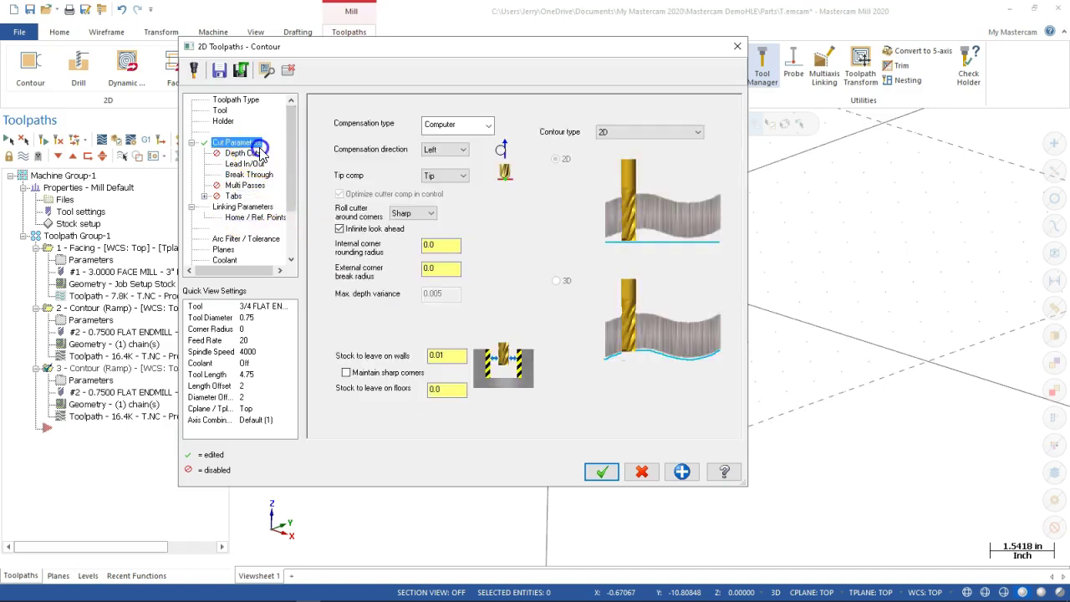
pyautogui.click(601, 472)
pyautogui.click(62, 139)
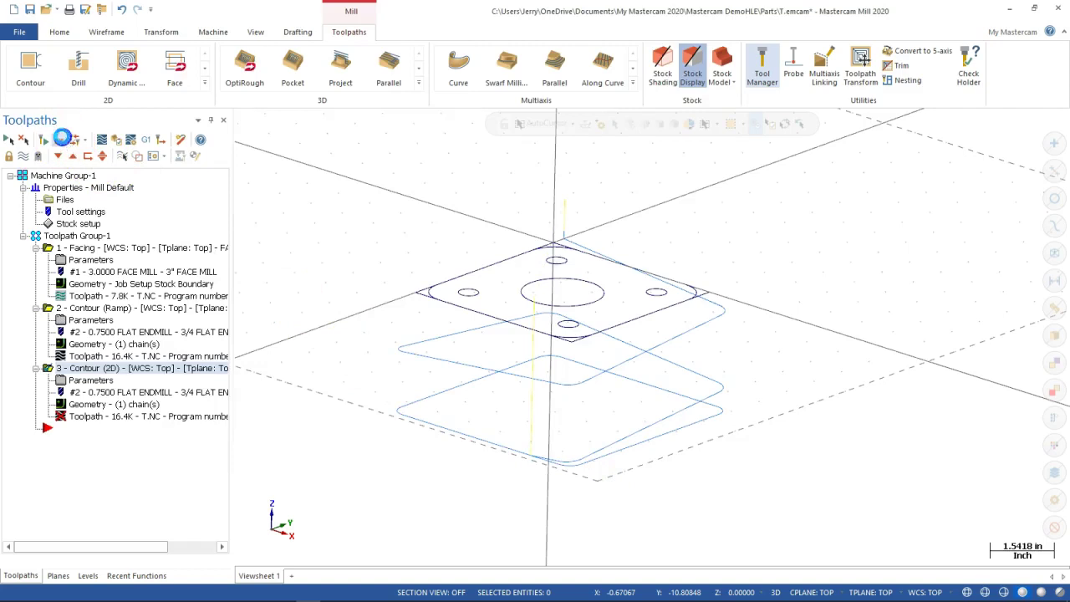
pyautogui.moveTo(677, 381); pyautogui.dragTo(690, 445, button='middle')
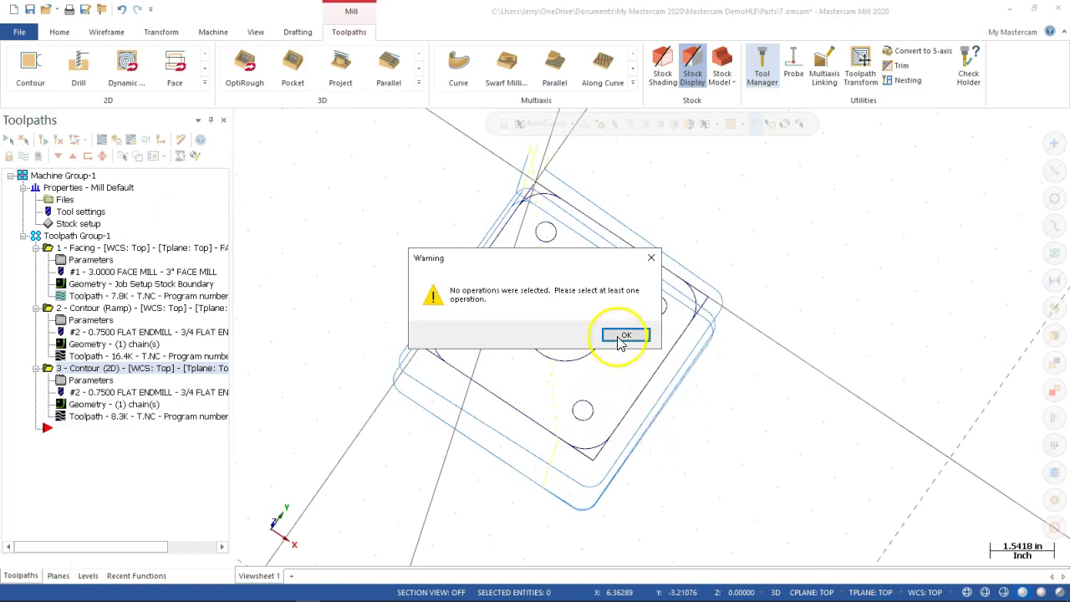
pyautogui.click(618, 331)
pyautogui.hotkey('alt', '1')
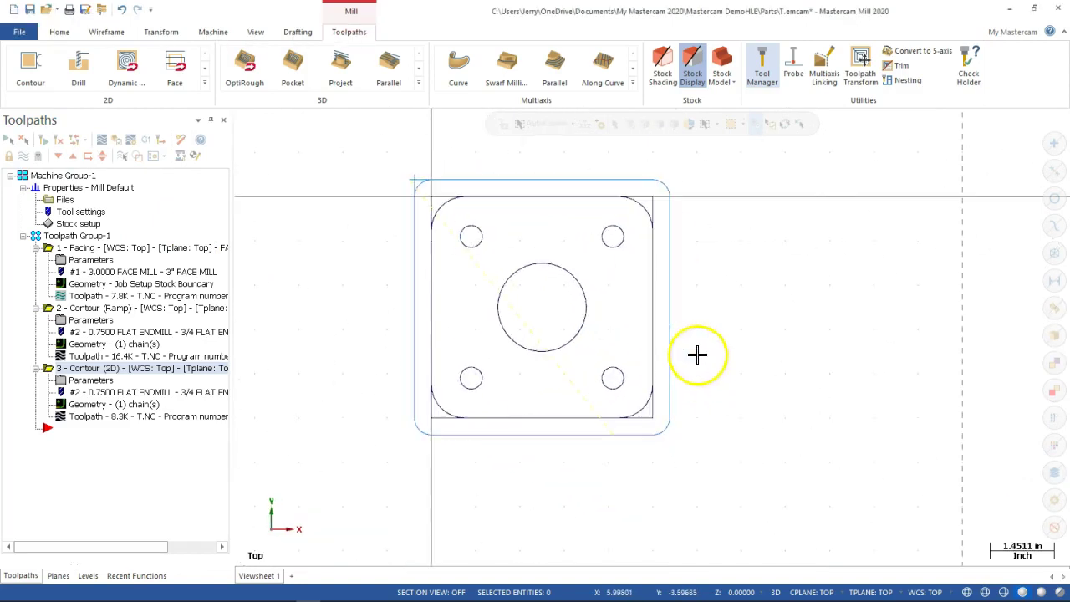
# Step: Set the third contour operation's stock to leave on walls to 0.0 and regenerate its toolpath
pyautogui.click(86, 382)
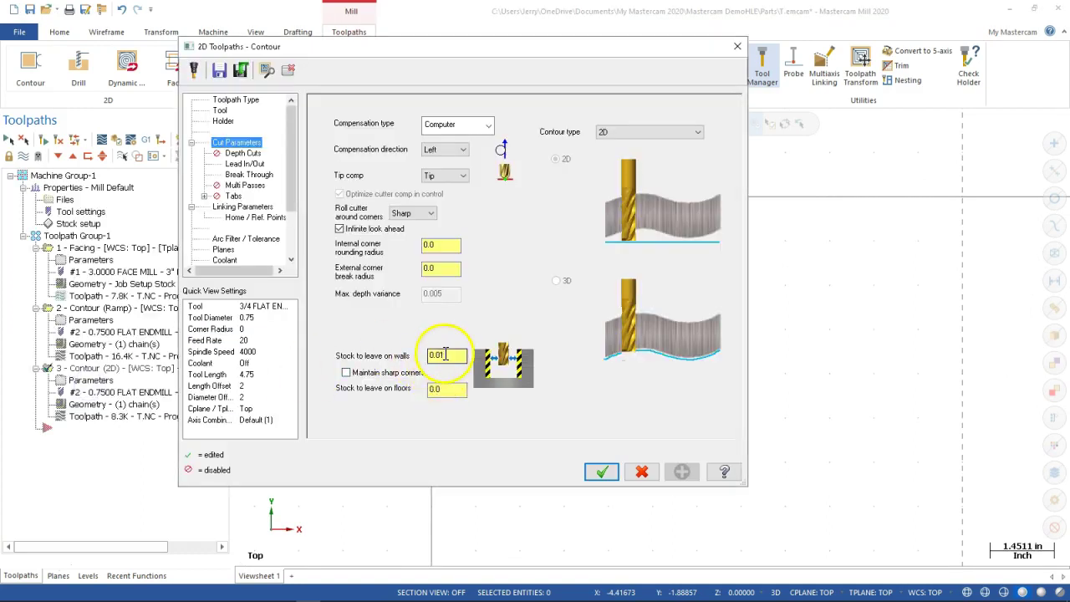
pyautogui.write('0')
pyautogui.press('Tab')
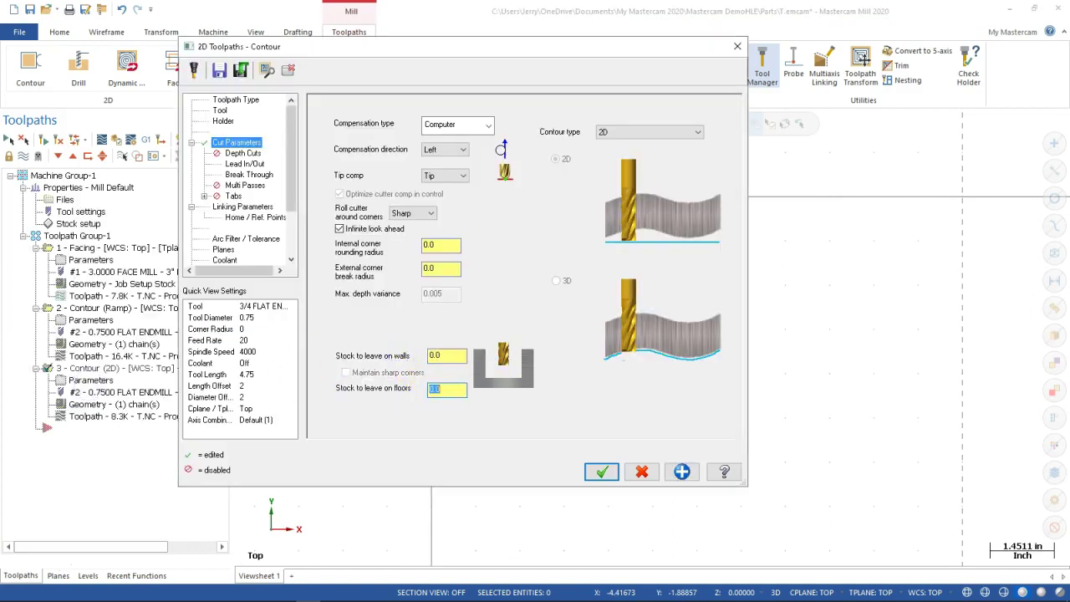
pyautogui.click(608, 470)
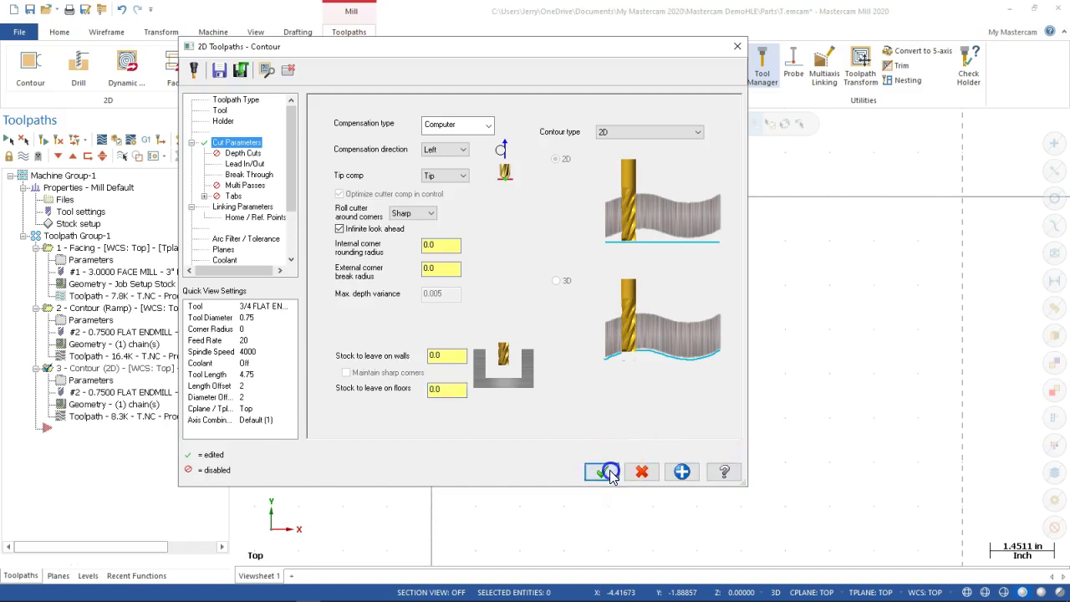
pyautogui.click(58, 139)
# Step: Examine the roughing and finishing contour paths around the plate's upper-left corner from the top and in 3D
pyautogui.scroll(3, 460, 218)
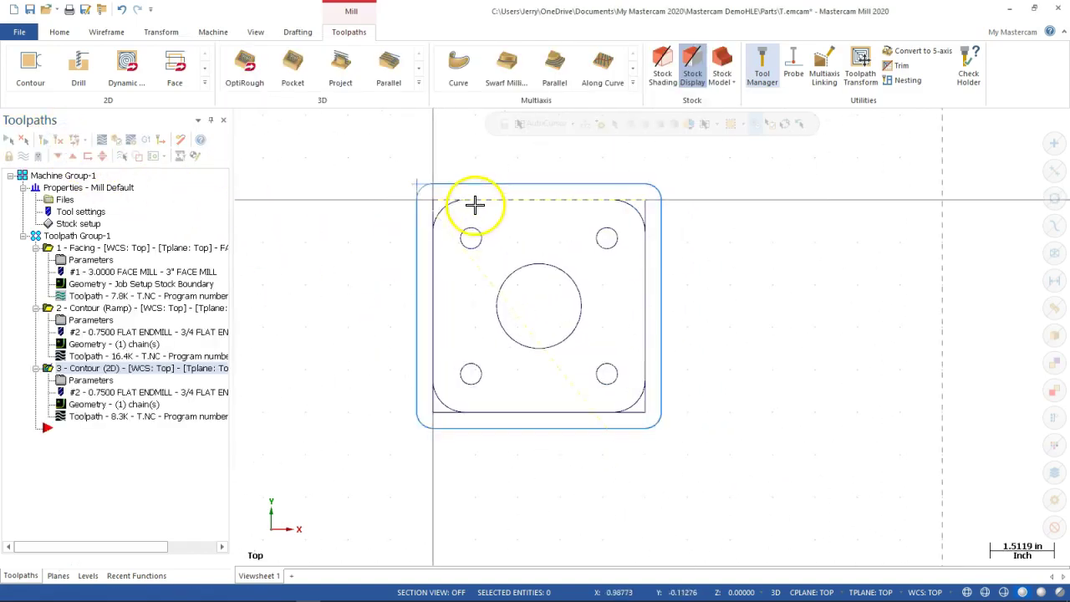
pyautogui.scroll(5, 431, 189)
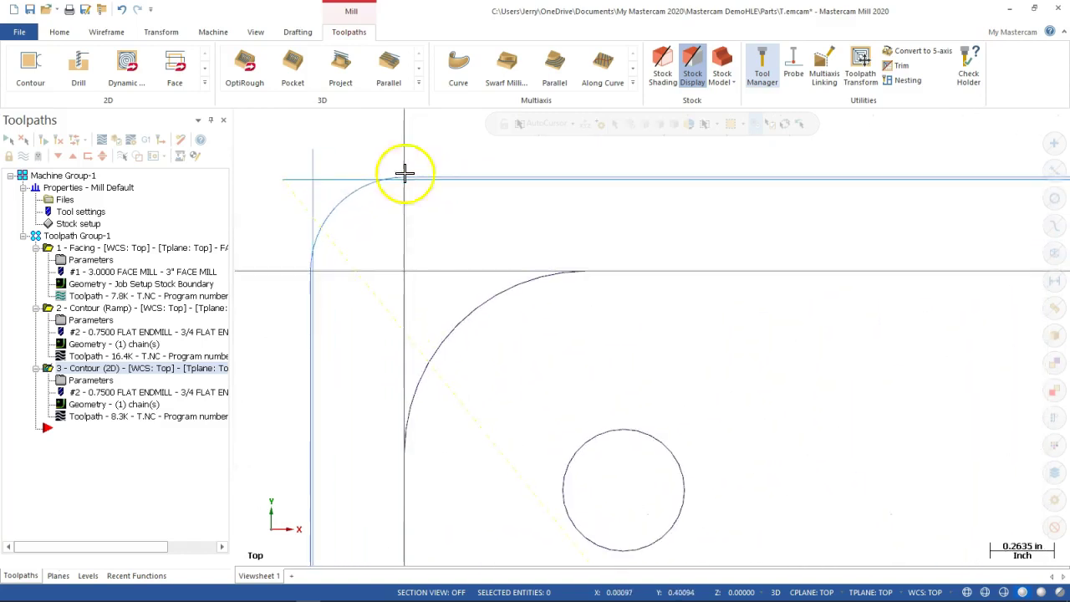
pyautogui.scroll(1, 461, 182)
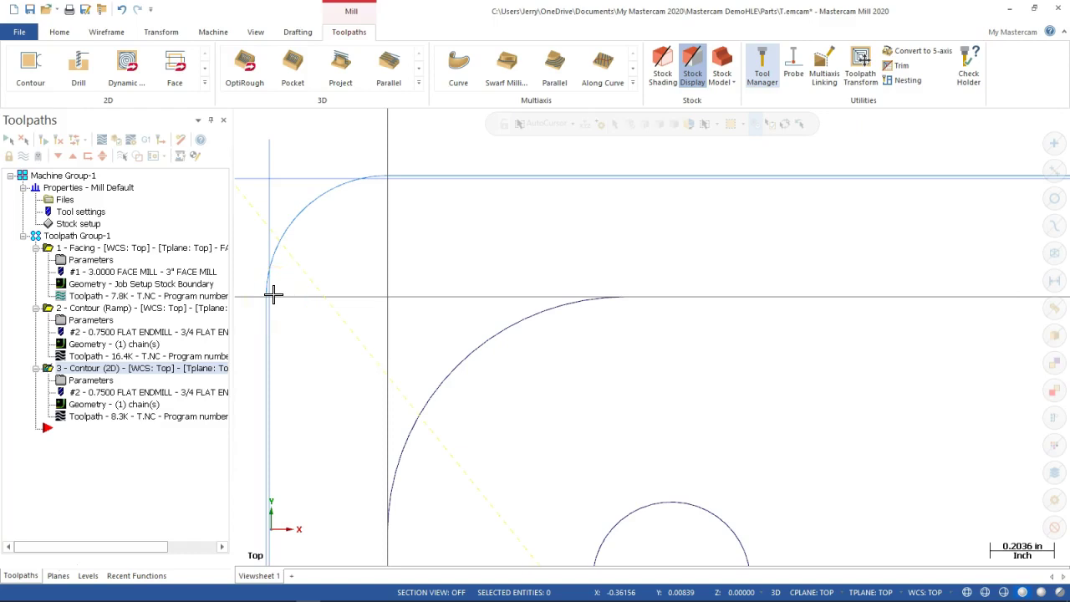
pyautogui.scroll(-1, 281, 295)
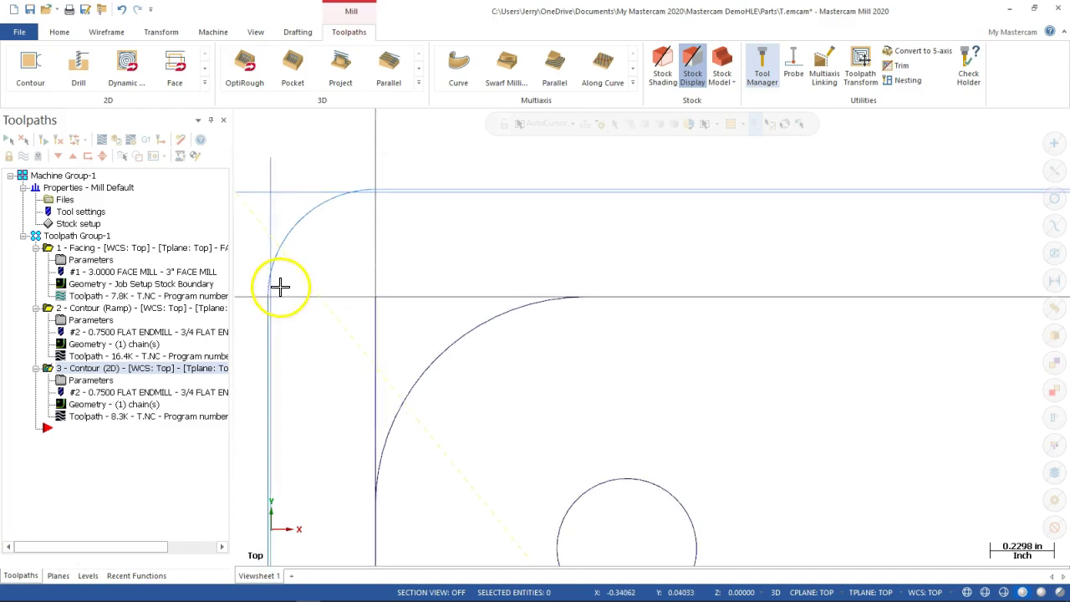
pyautogui.rightClick(442, 246)
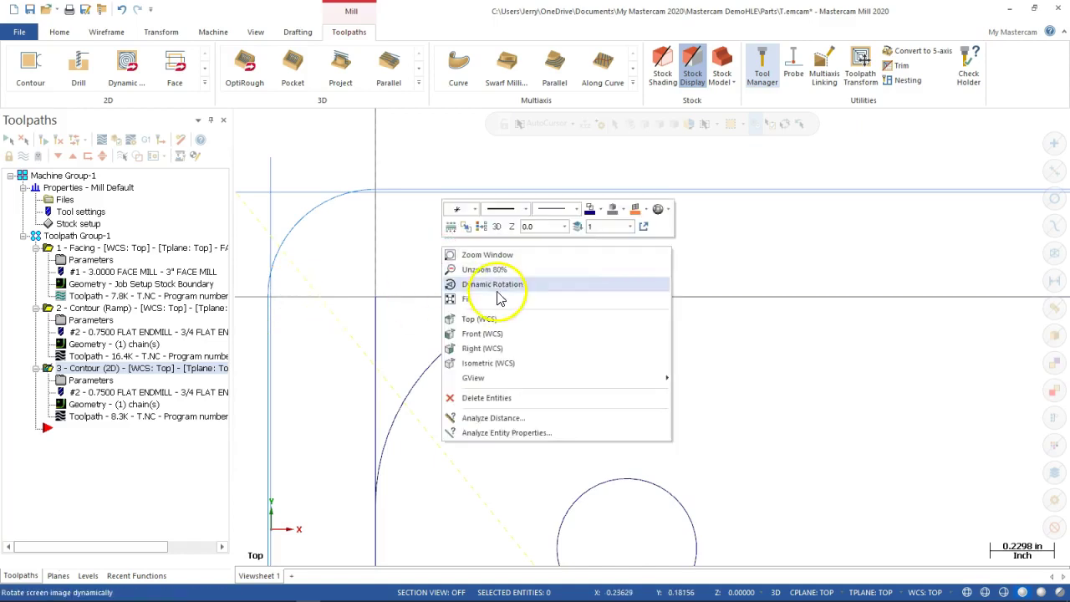
pyautogui.click(494, 282)
pyautogui.moveTo(600, 386); pyautogui.dragTo(482, 324, button='middle')
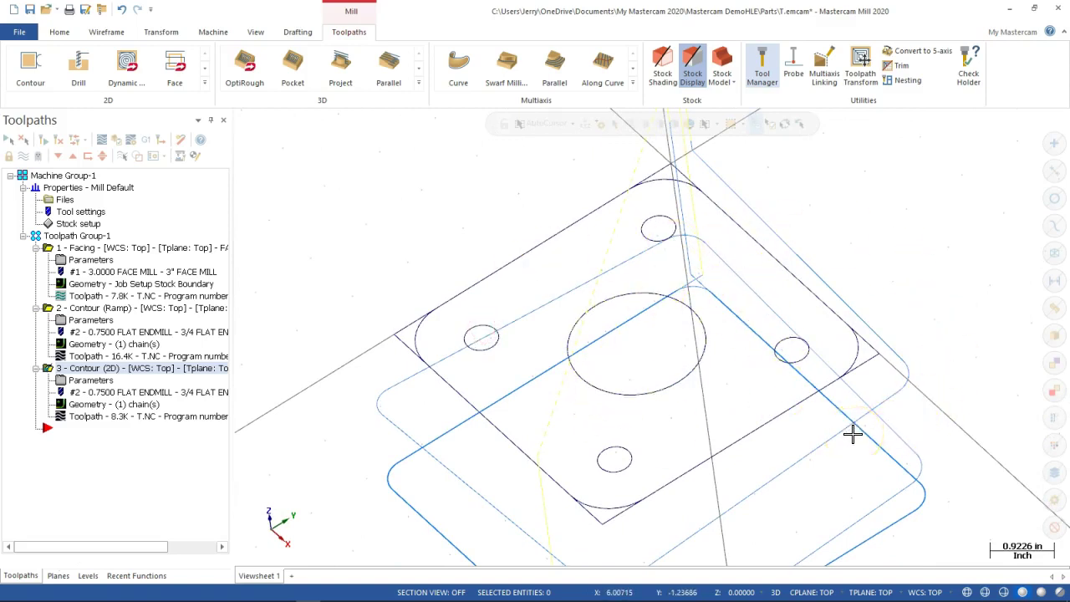
pyautogui.hotkey('alt', '1')
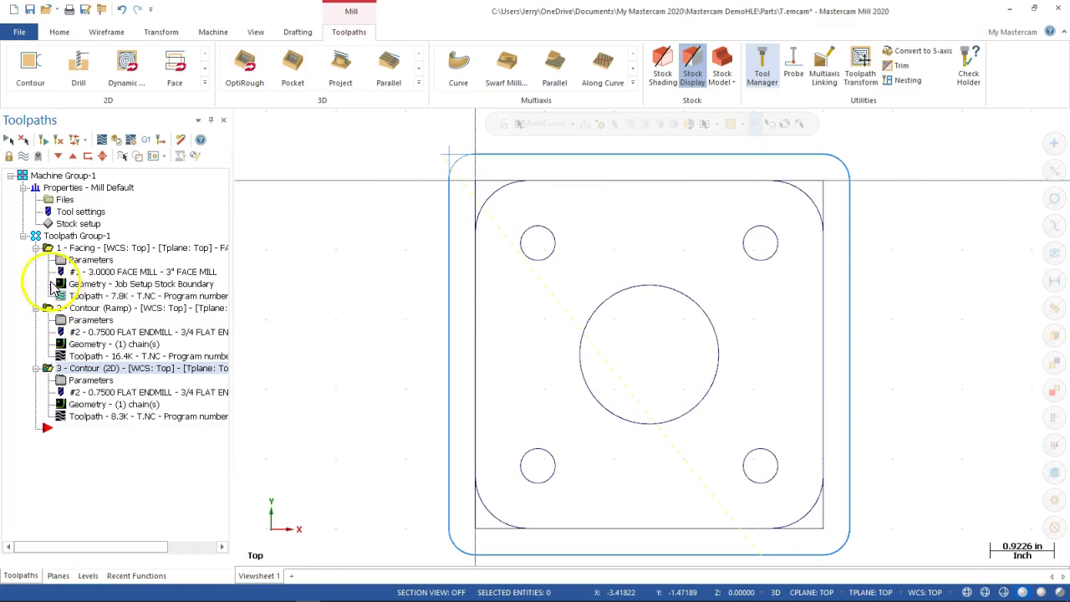
# Step: Collapse the three existing operations in Toolpath Group-1 and start a new Contour toolpath with partial wireframe chaining
pyautogui.click(36, 248)
pyautogui.click(36, 260)
pyautogui.click(36, 273)
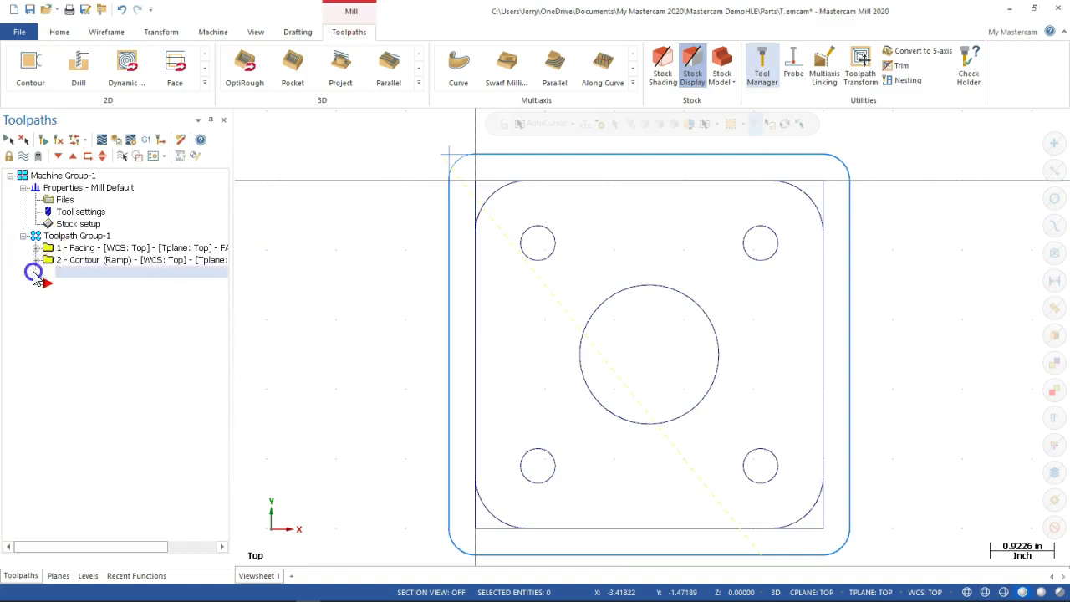
pyautogui.rightClick(64, 311)
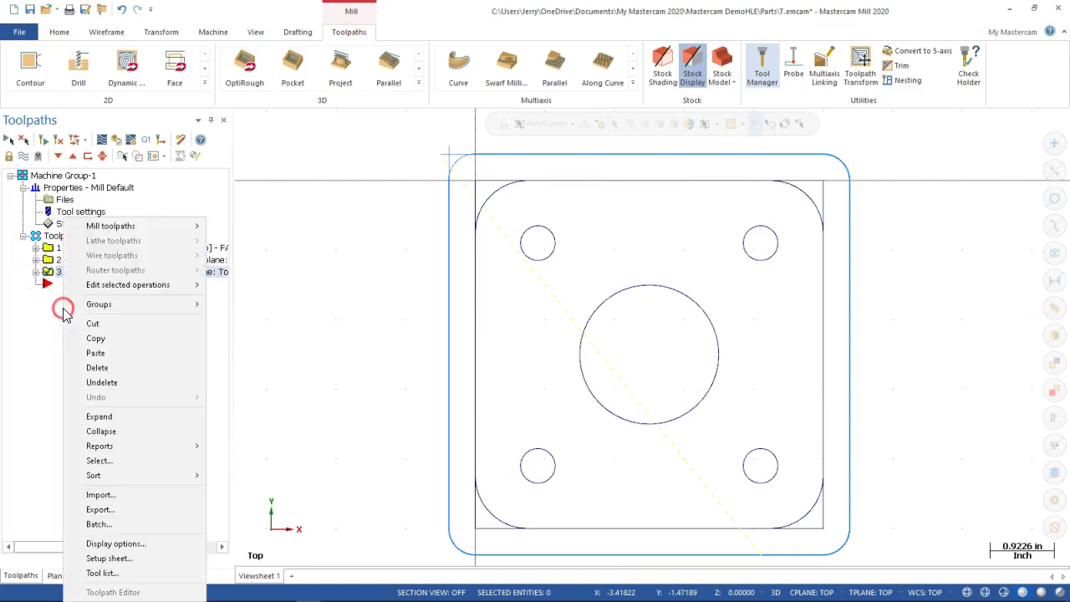
pyautogui.moveTo(131, 227)
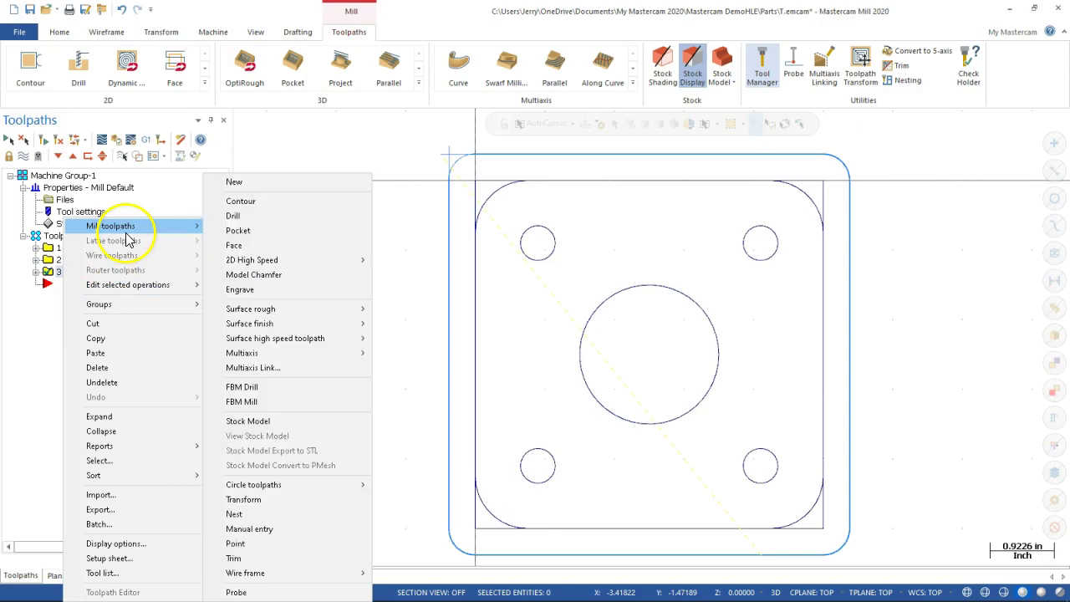
pyautogui.click(245, 201)
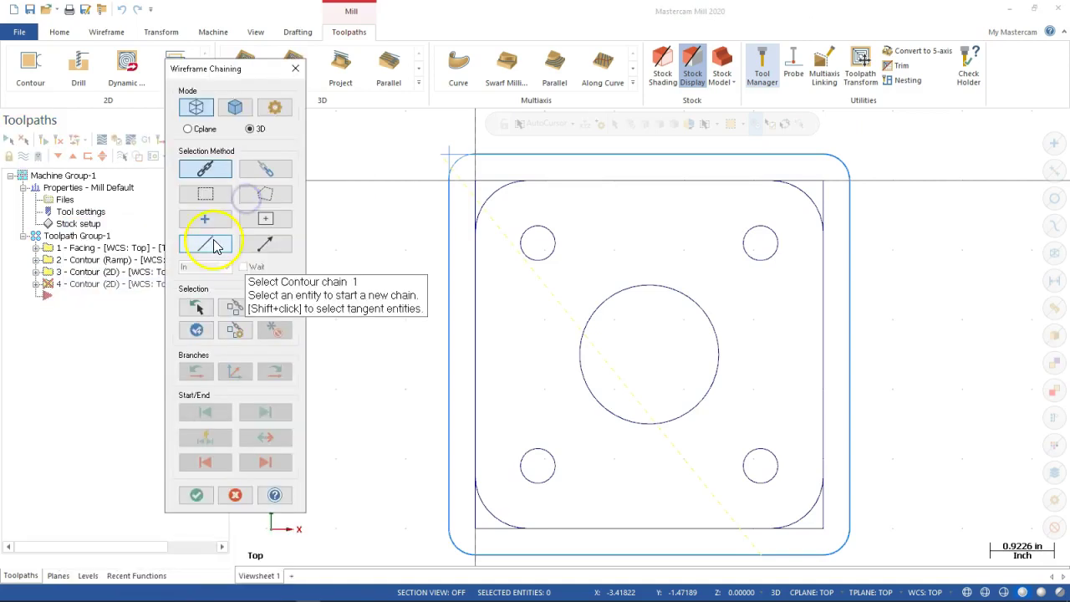
pyautogui.click(268, 171)
pyautogui.click(487, 215)
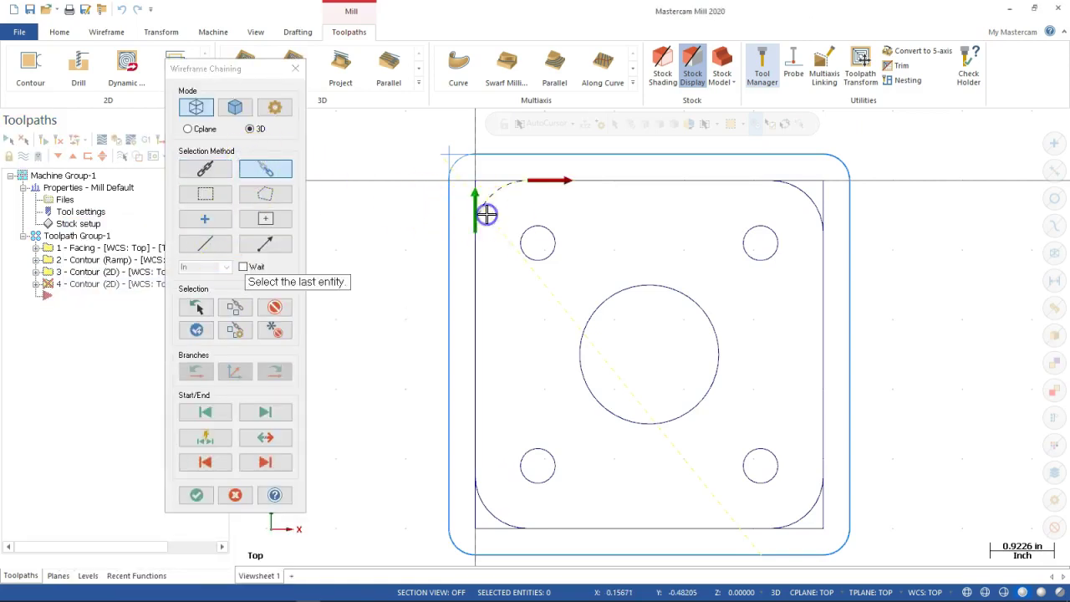
pyautogui.click(487, 263)
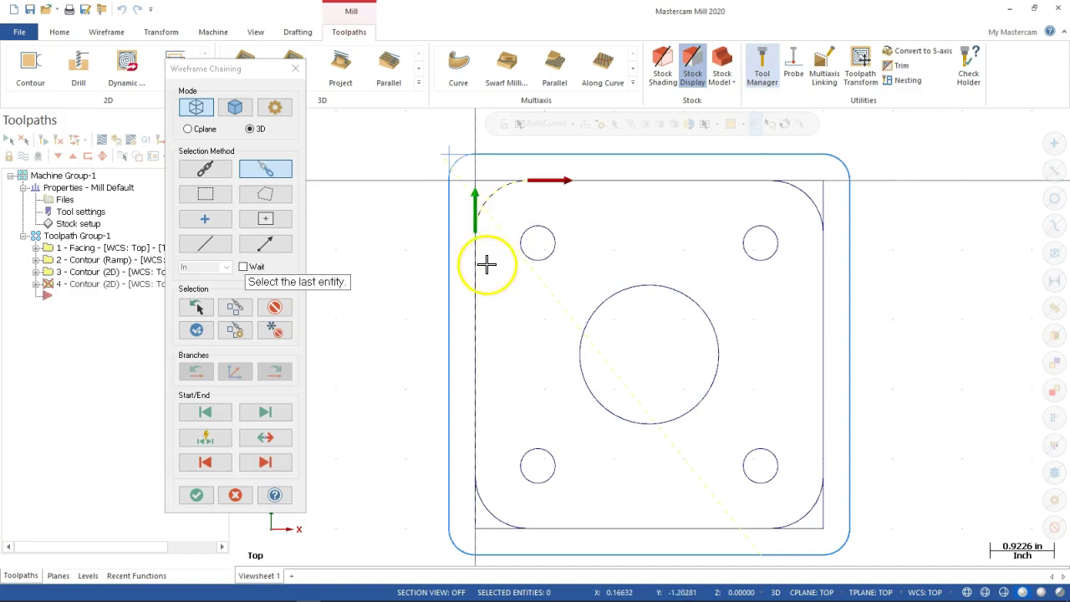
pyautogui.click(521, 188)
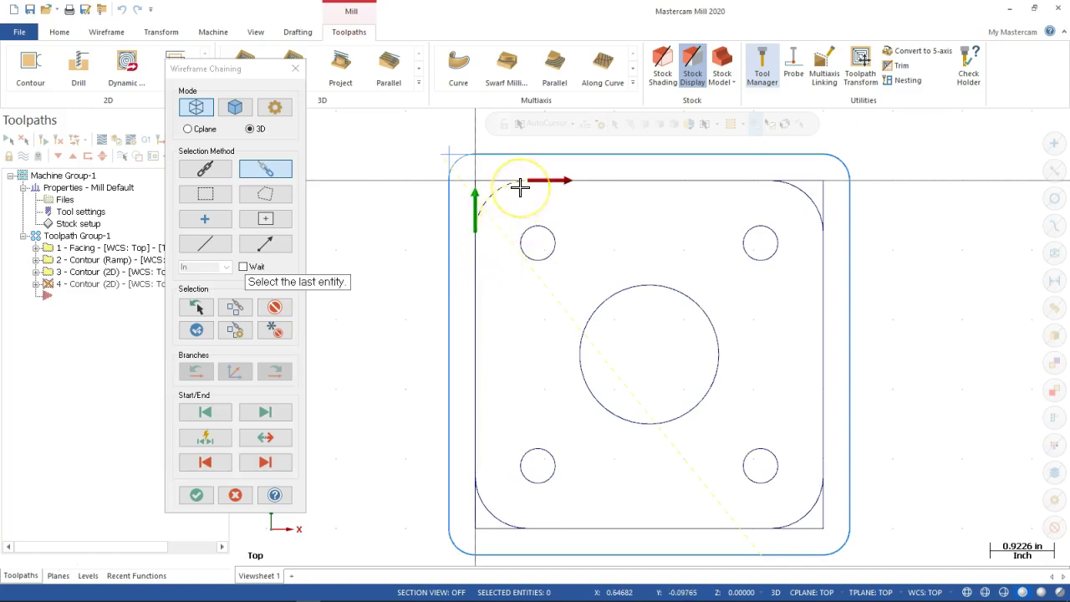
pyautogui.click(520, 184)
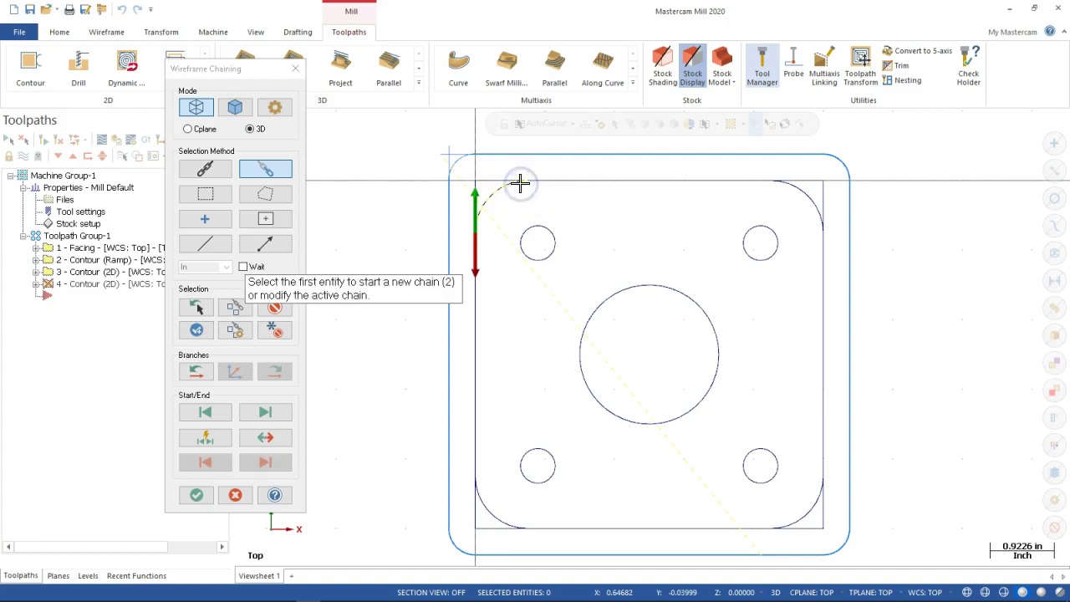
pyautogui.click(268, 311)
pyautogui.click(265, 312)
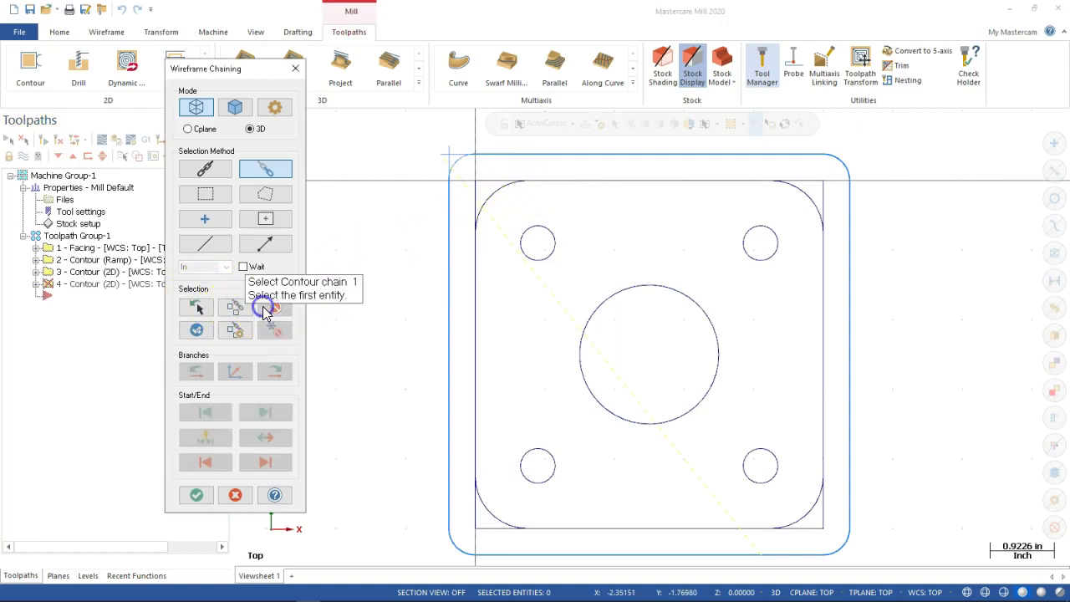
# Step: Chain the plate's four corner arcs clockwise as separate partial chains for the new contour, and display them in the Chain Manager
pyautogui.click(481, 205)
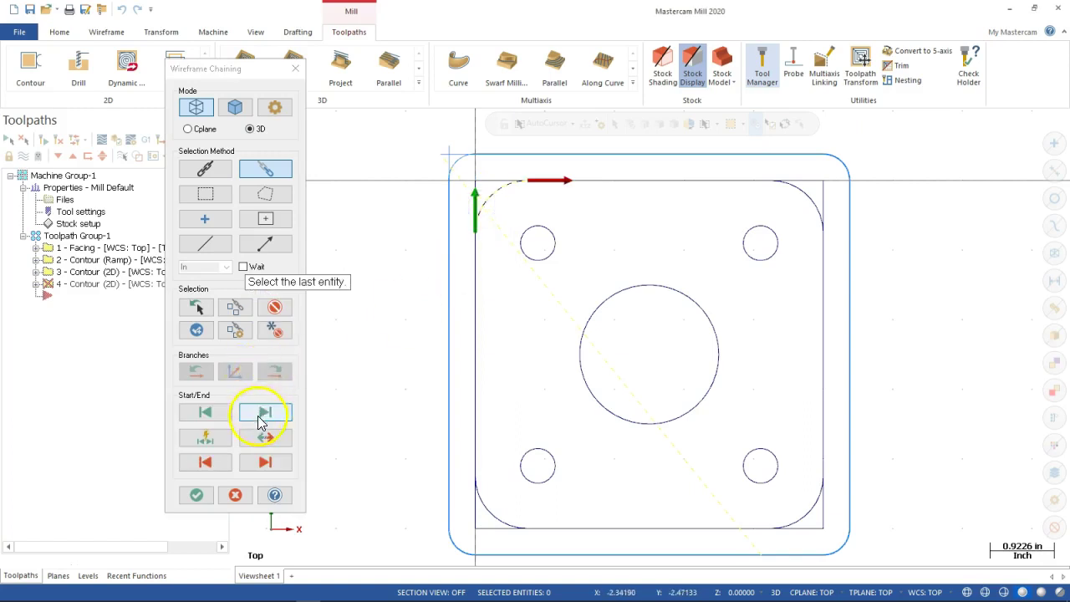
pyautogui.click(195, 332)
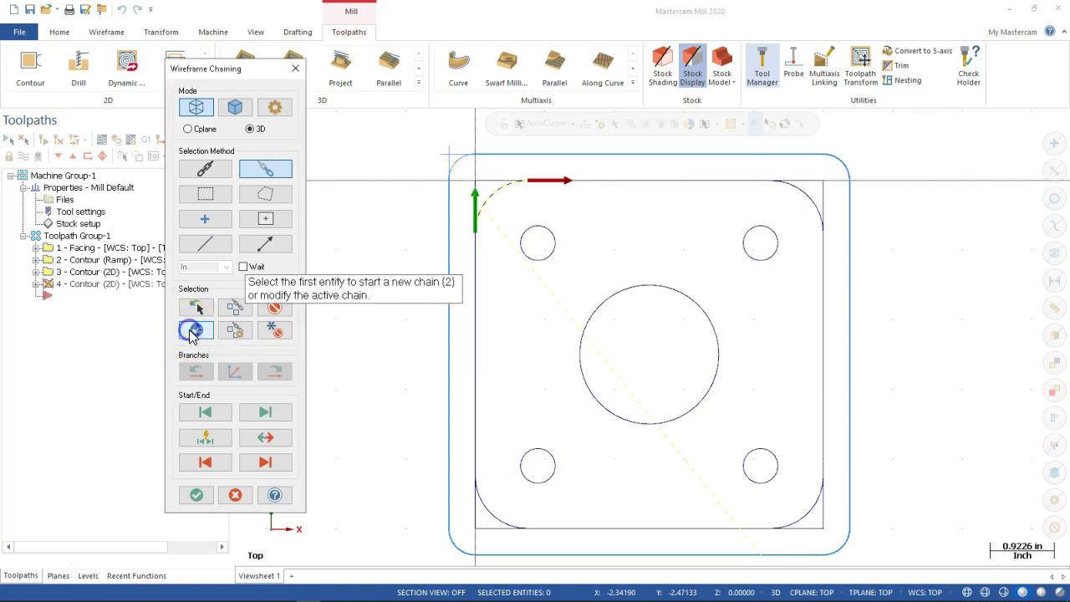
pyautogui.click(789, 190)
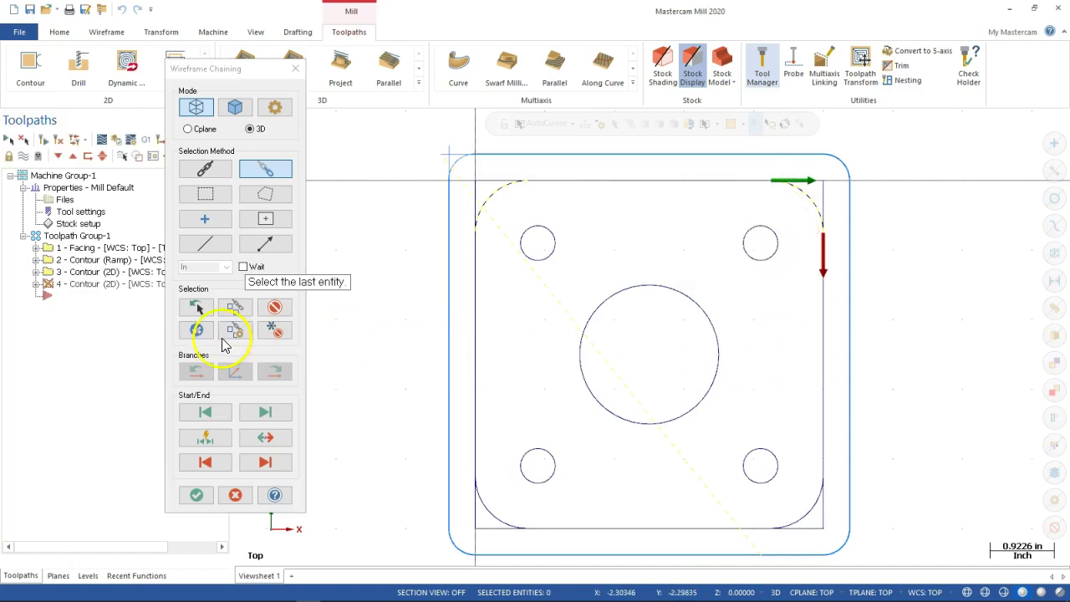
pyautogui.click(195, 331)
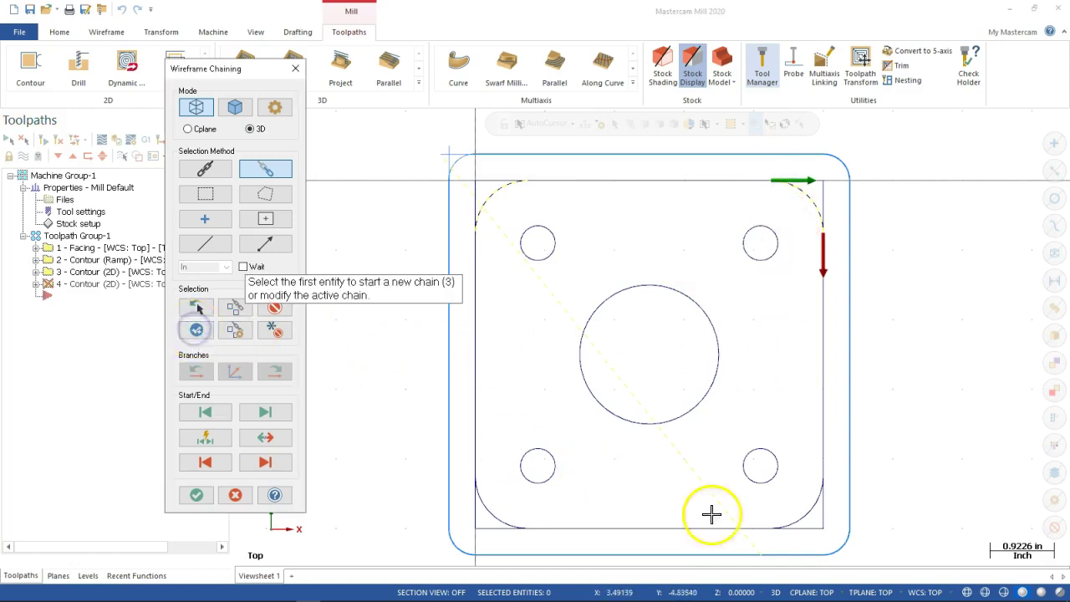
pyautogui.click(818, 504)
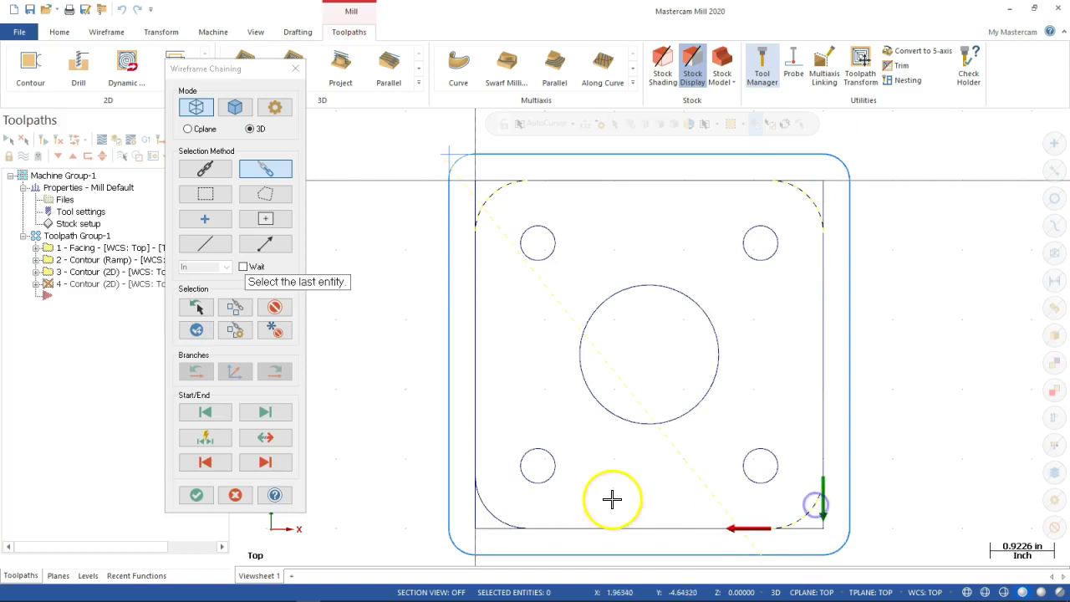
pyautogui.click(195, 331)
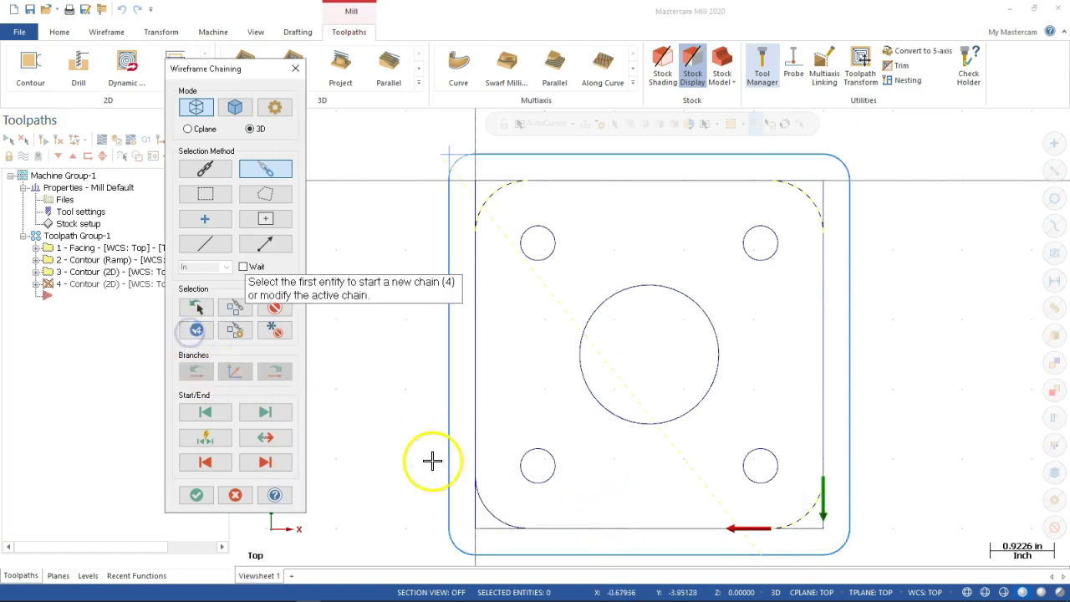
pyautogui.click(503, 521)
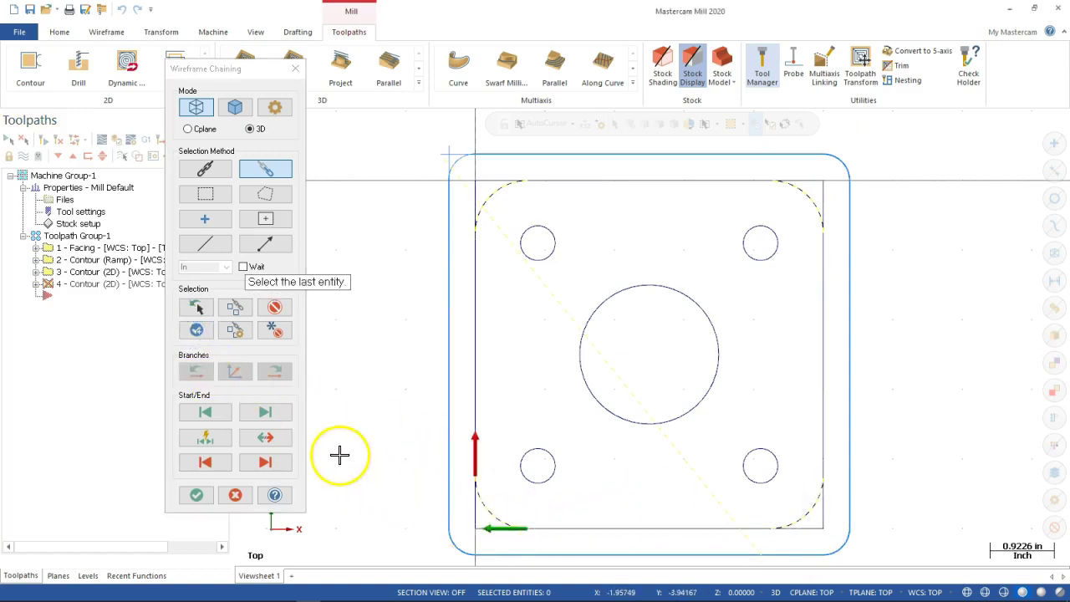
pyautogui.click(196, 495)
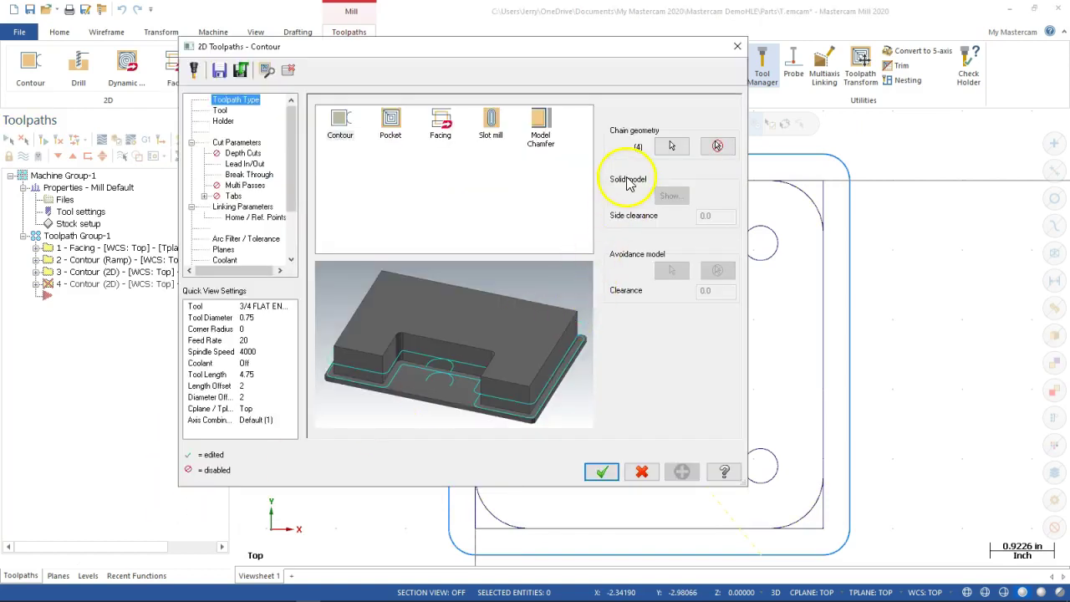
pyautogui.click(672, 146)
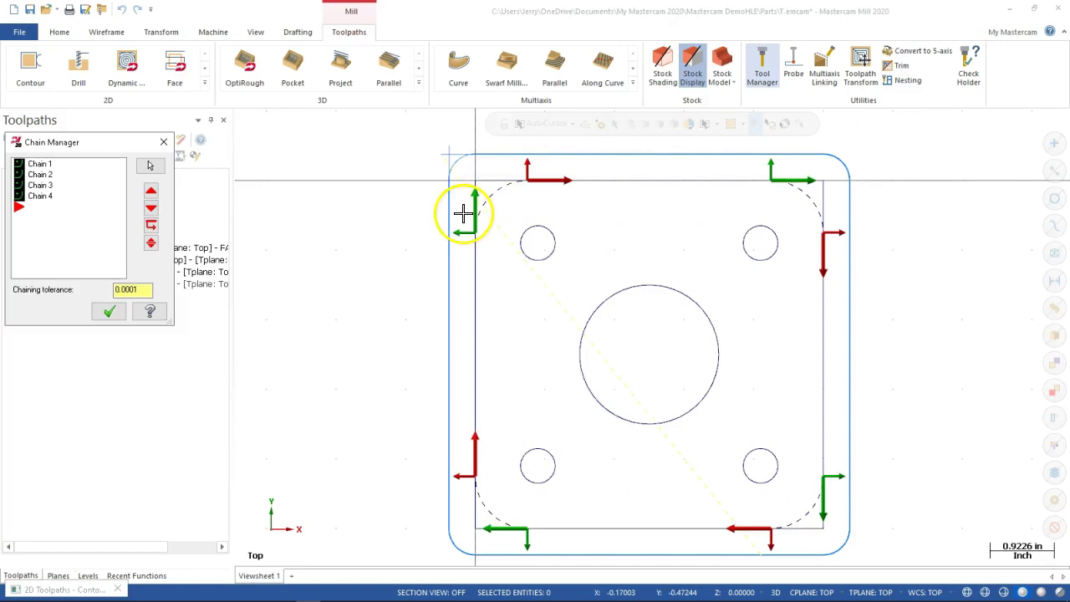
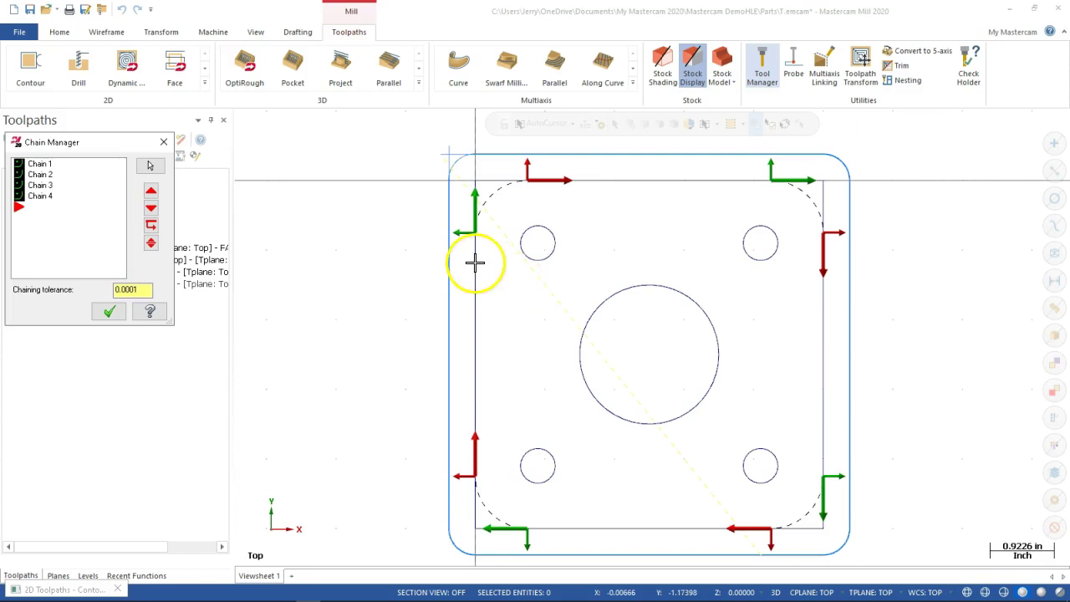
# Step: Accept the four corner chains and add the comment CORNERS to the new contour's tool settings, keeping the 3/4 flat endmill
pyautogui.click(109, 312)
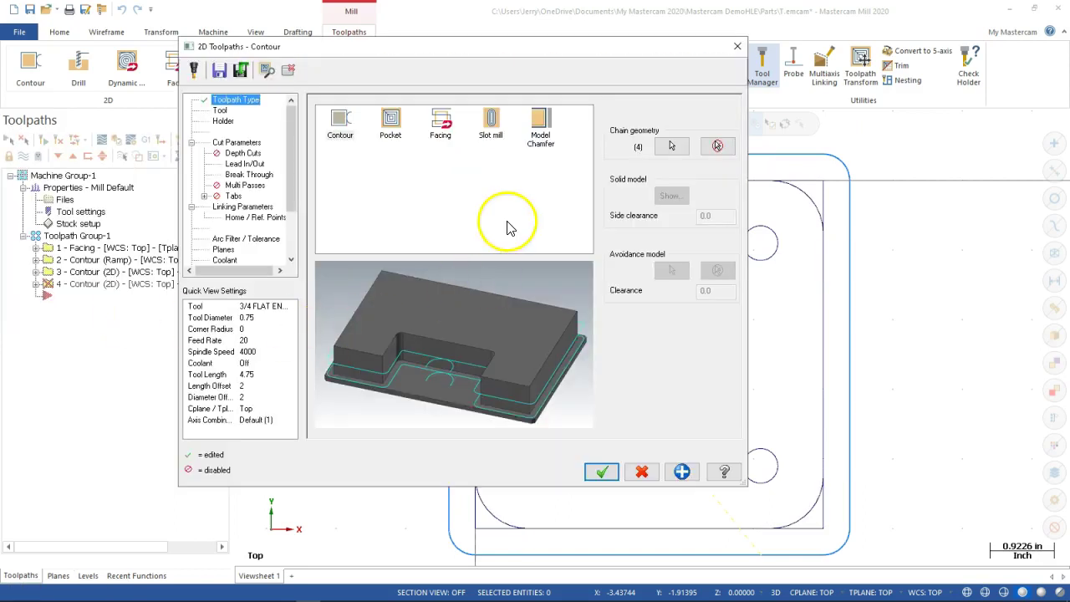
pyautogui.click(220, 109)
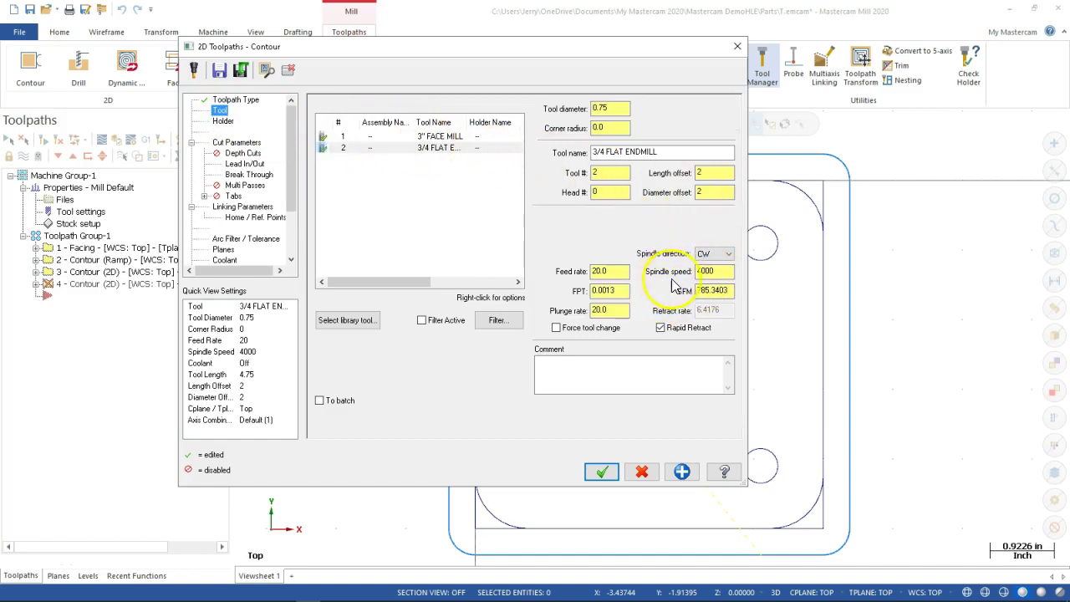
pyautogui.click(573, 373)
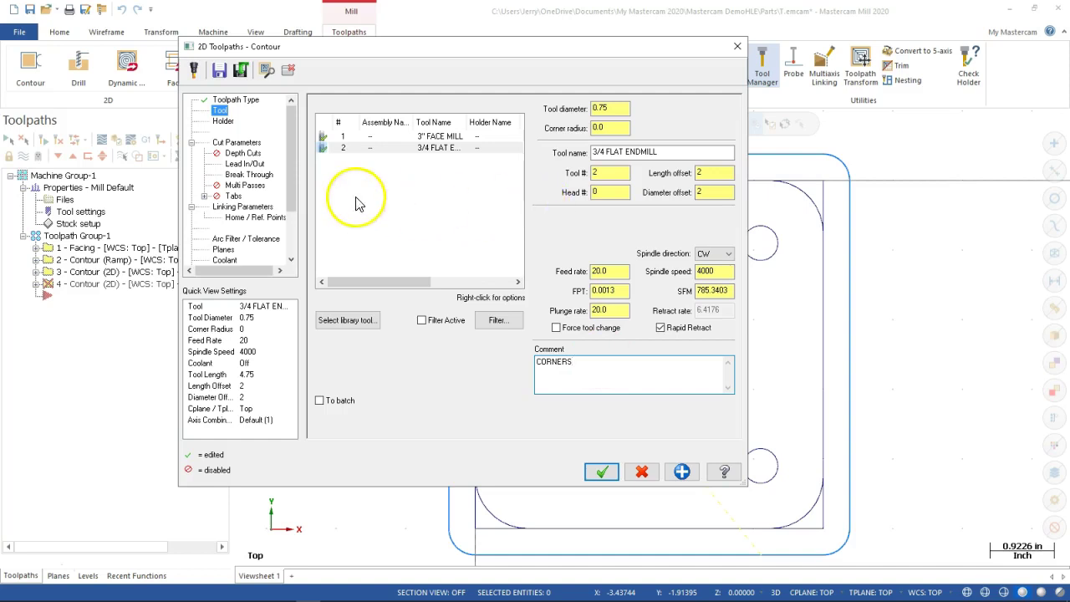
# Step: Set the corner contour's stock to leave on walls to 0.01 in the cut parameters
pyautogui.click(238, 144)
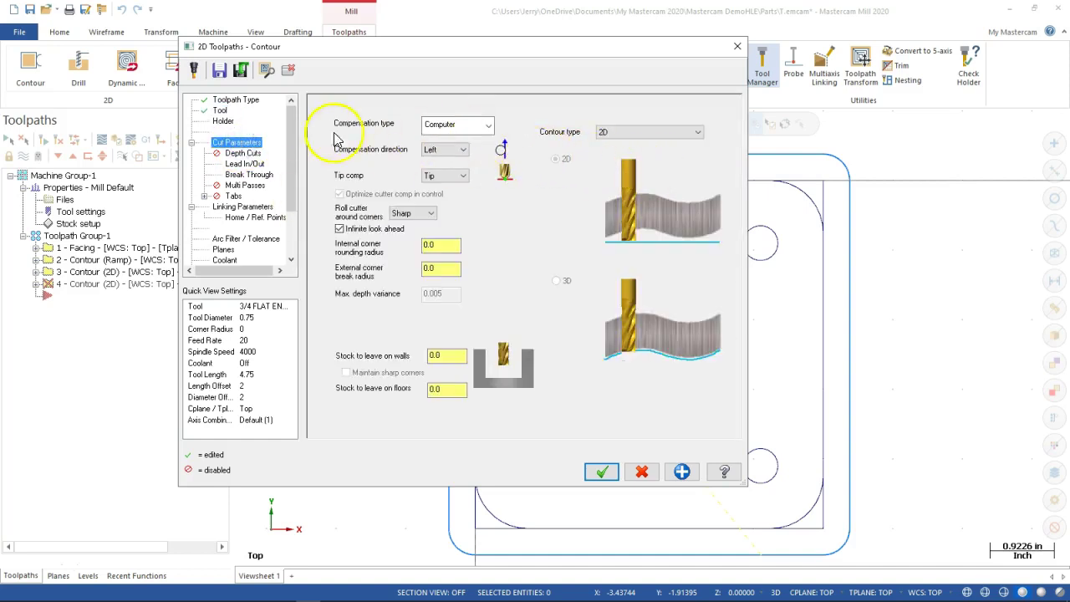
pyautogui.click(451, 355)
pyautogui.press('Tab')
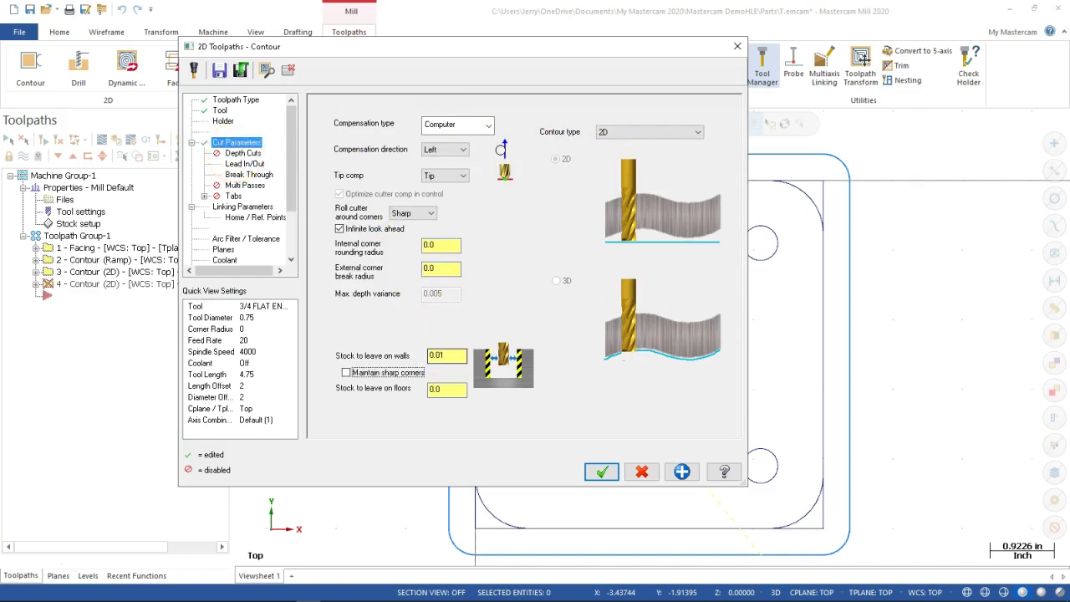
# Step: Enable depth cuts for the corner contour with a maximum rough step of 0.34
pyautogui.click(242, 153)
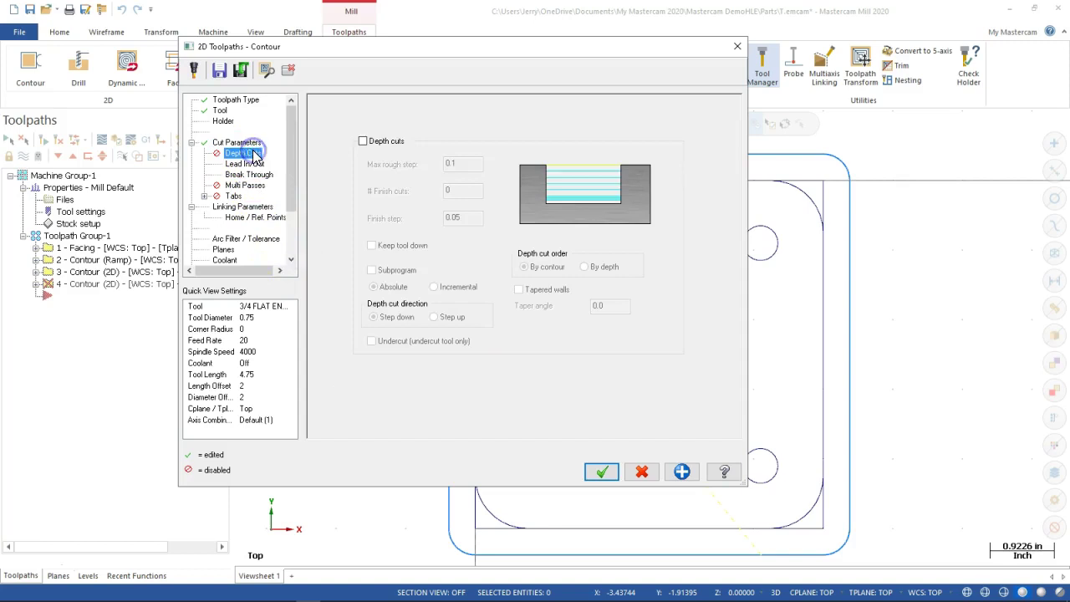
pyautogui.click(363, 141)
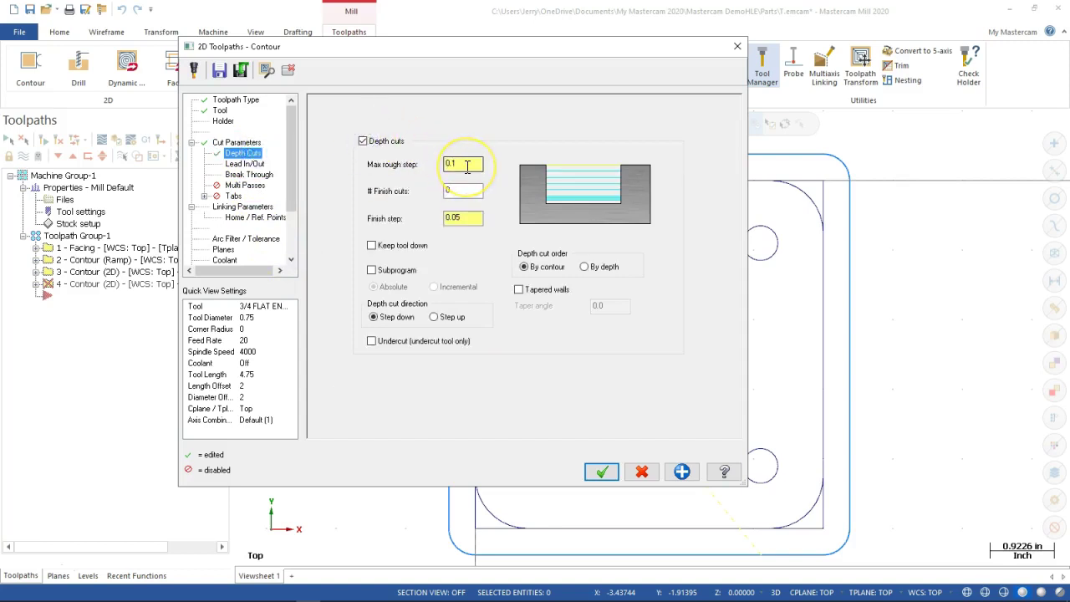
pyautogui.doubleClick(467, 167)
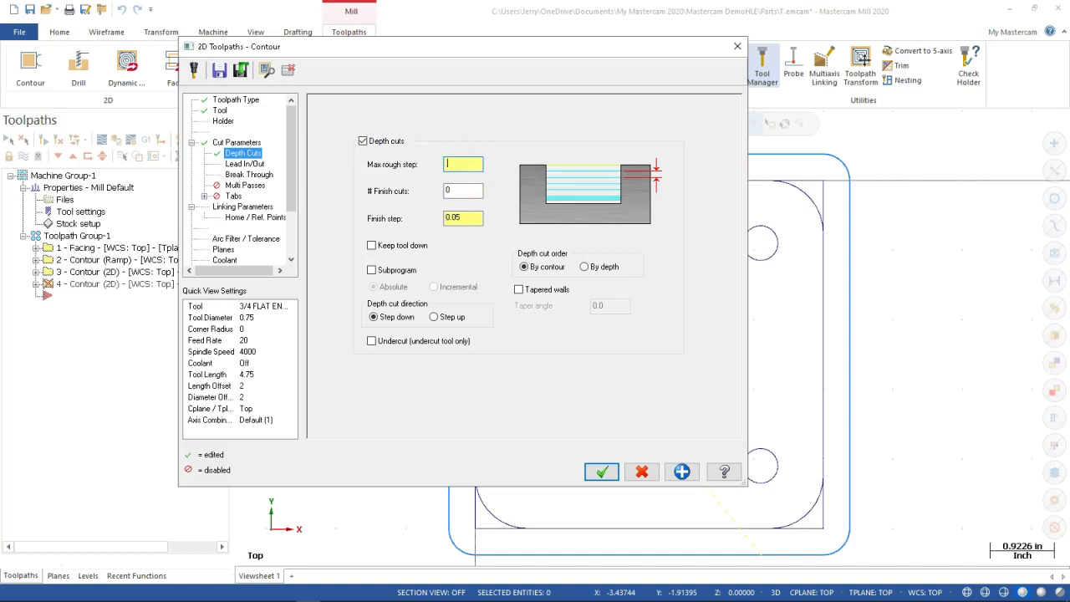
pyautogui.press('Tab')
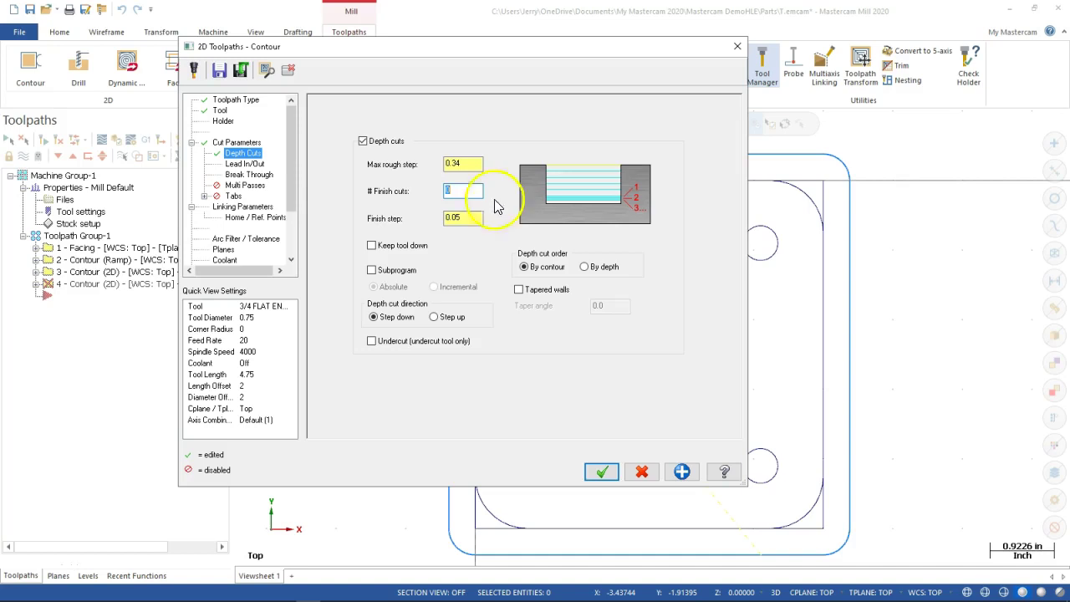
# Step: Turn off both the start-of-contour and end-of-contour adjustments in the corner contour's lead in/out settings
pyautogui.click(251, 164)
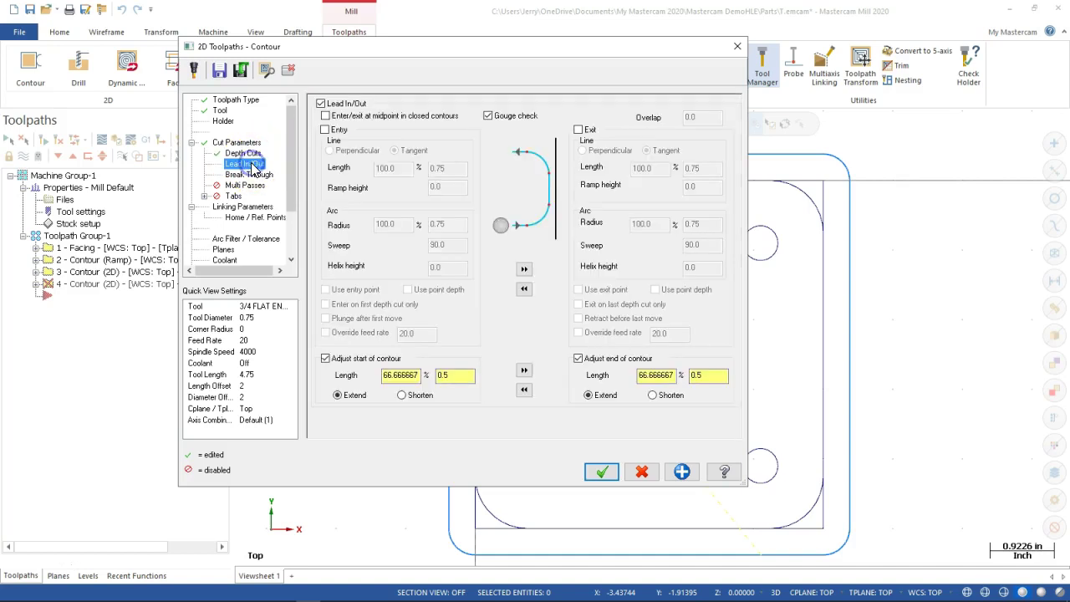
pyautogui.click(326, 360)
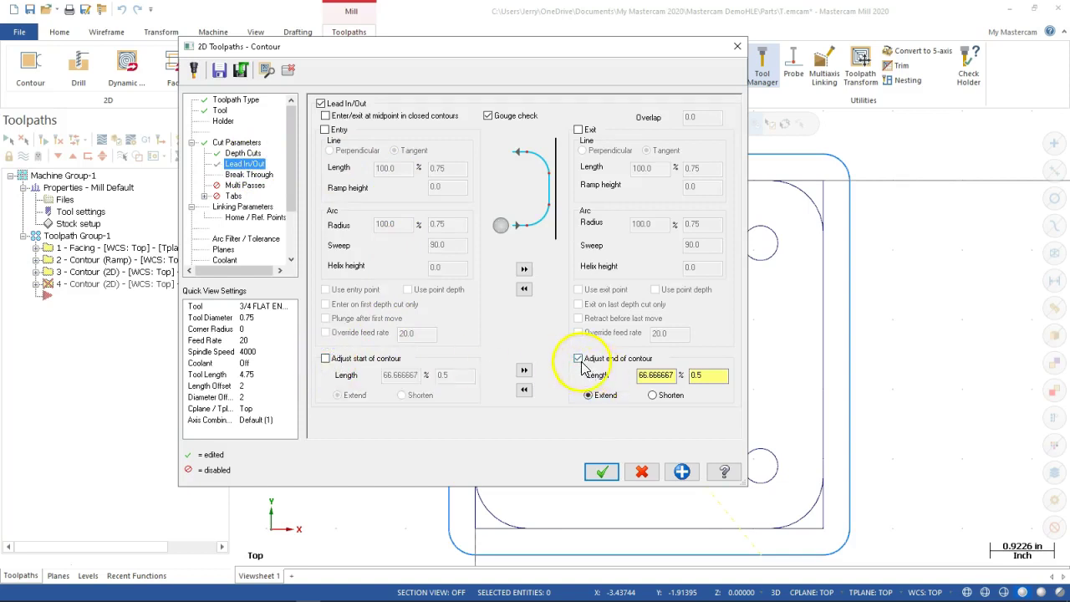
pyautogui.click(578, 360)
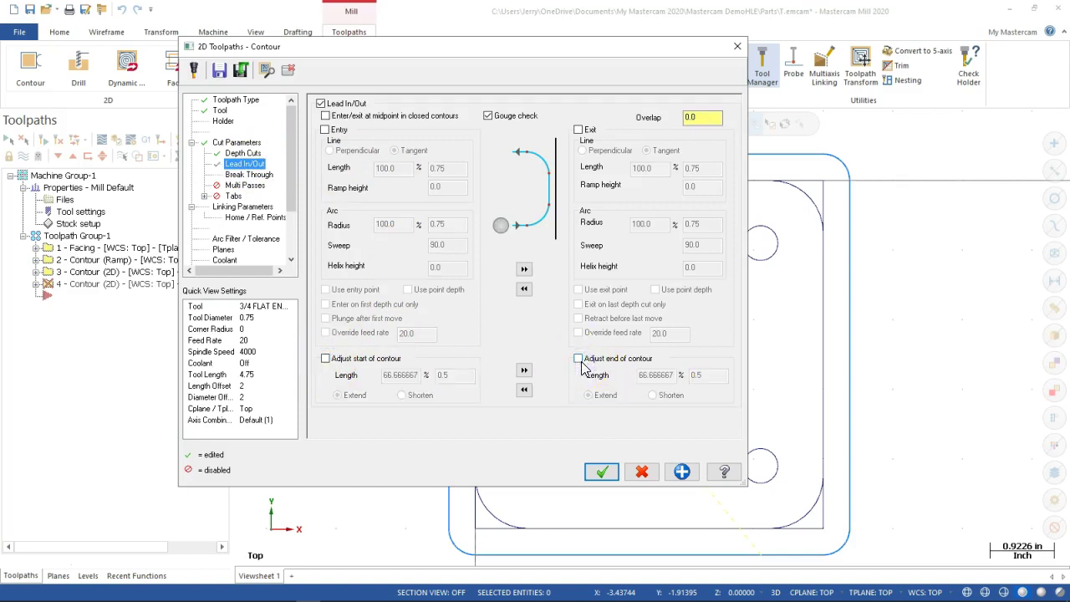
pyautogui.moveTo(514, 47); pyautogui.dragTo(834, 103)
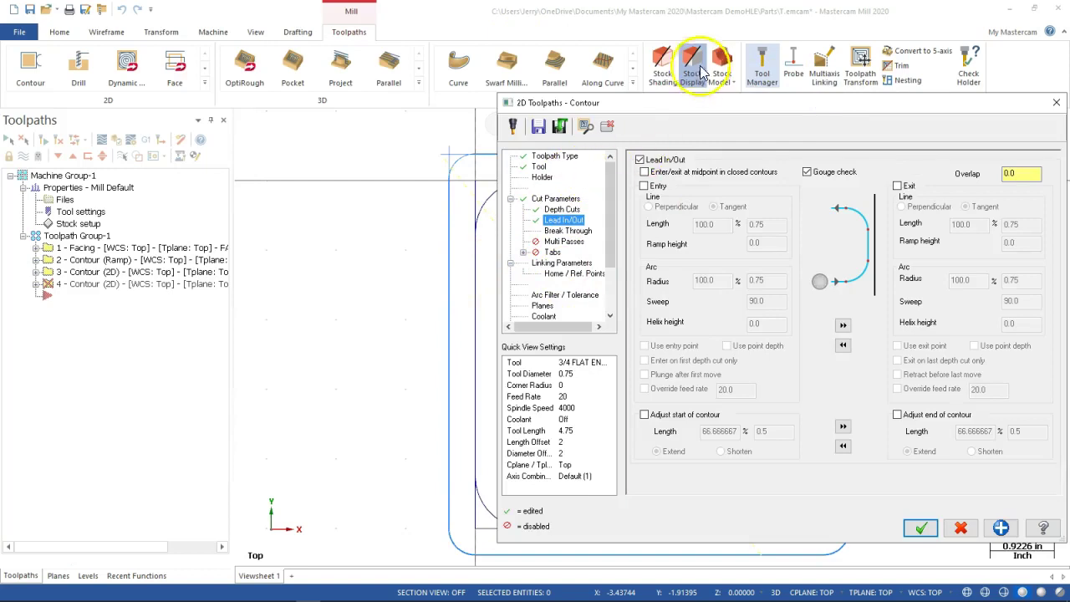
pyautogui.moveTo(676, 109); pyautogui.dragTo(396, 35)
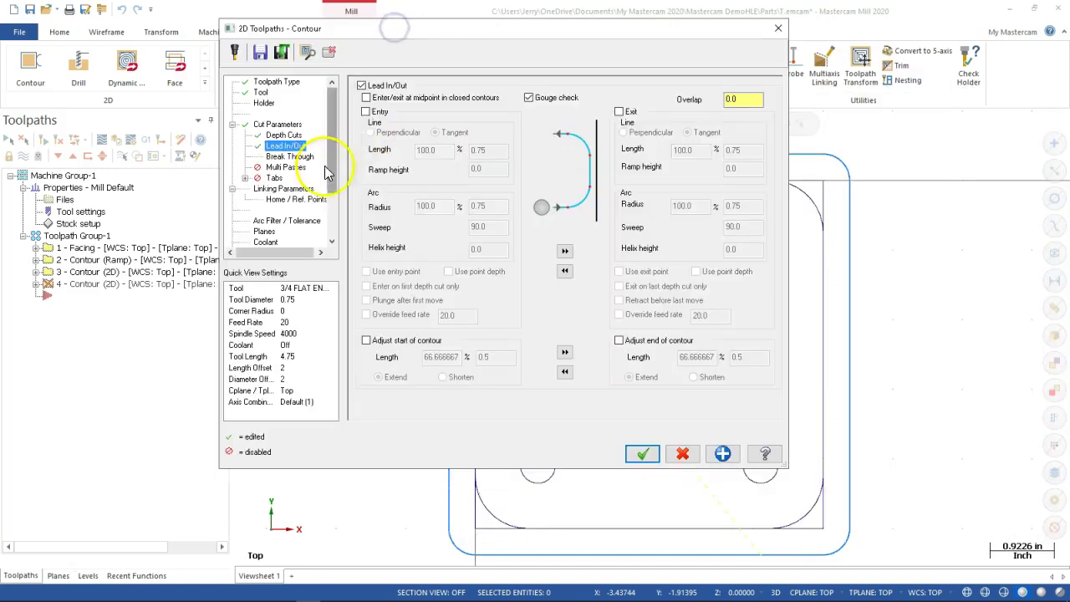
# Step: Enable the entry and exit moves for the corner contour and set the tangent entry line length to 0.05
pyautogui.click(366, 111)
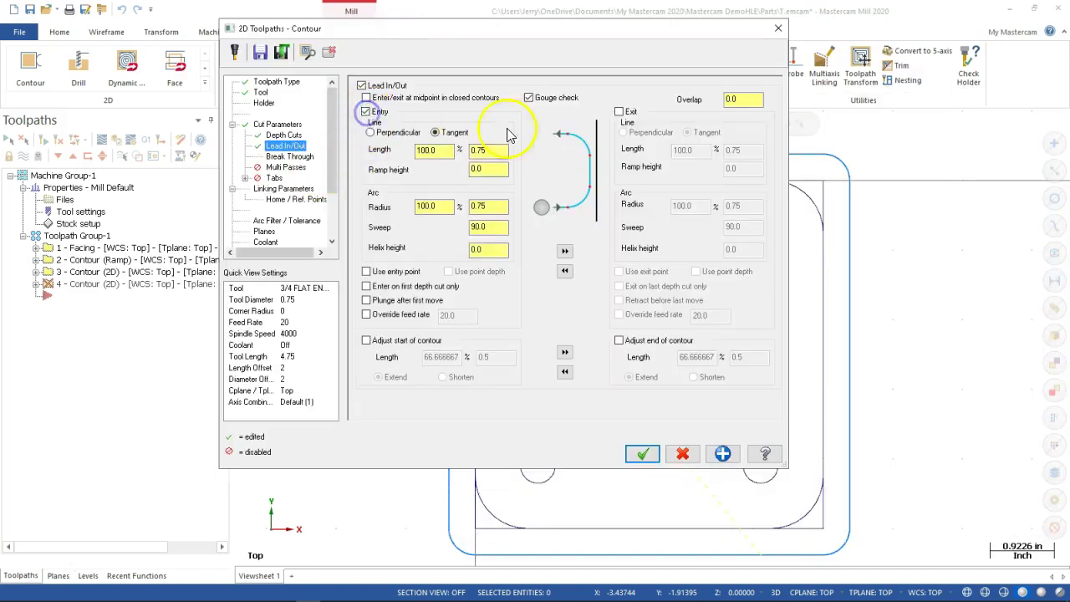
pyautogui.click(619, 112)
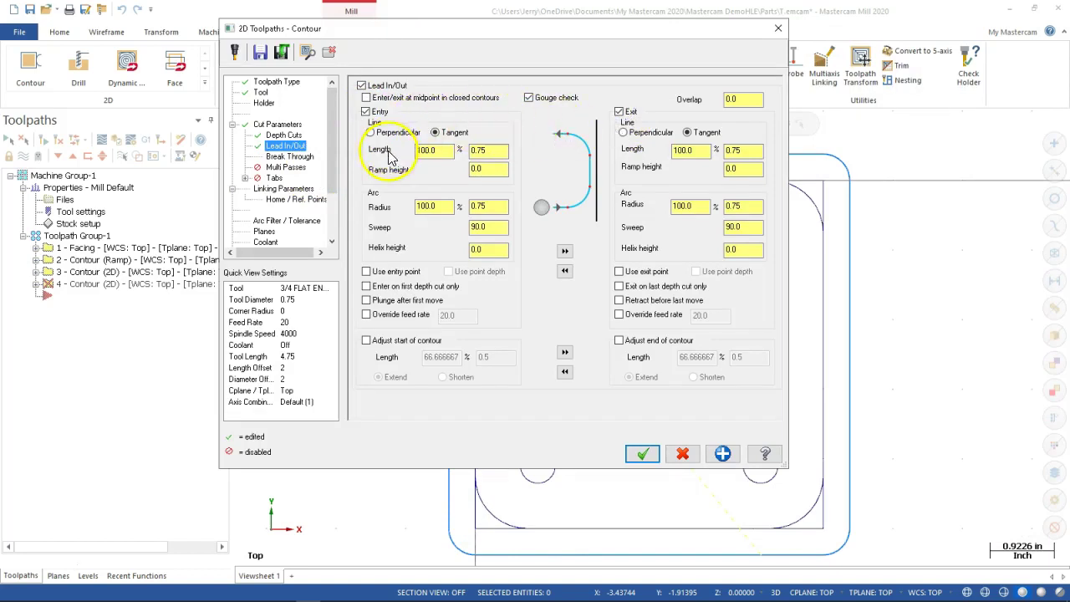
pyautogui.click(496, 151)
pyautogui.doubleClick(496, 151)
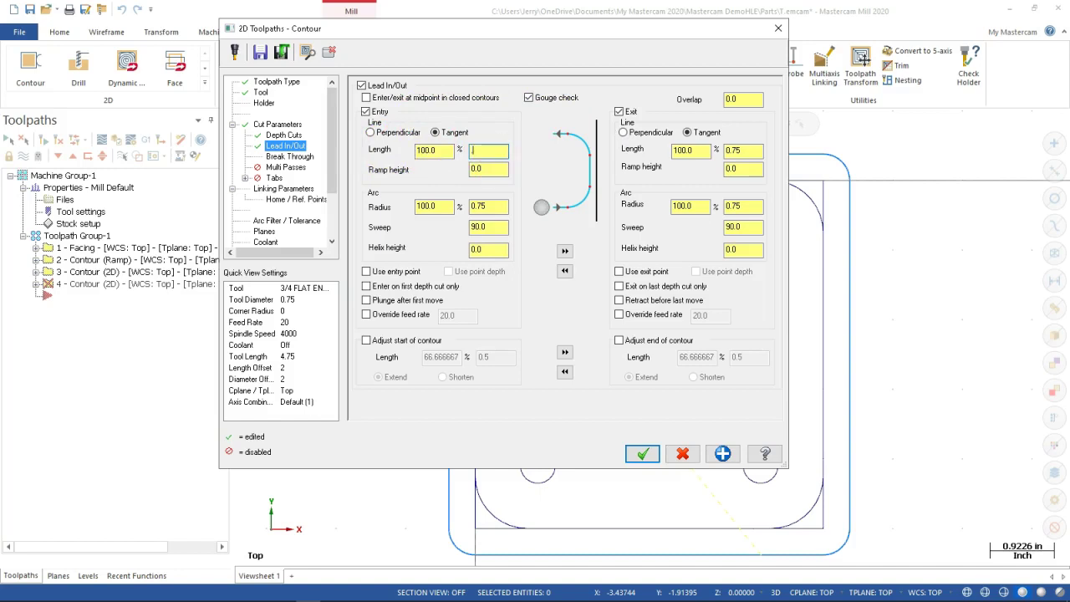
pyautogui.write('0.2')
pyautogui.press('Tab')
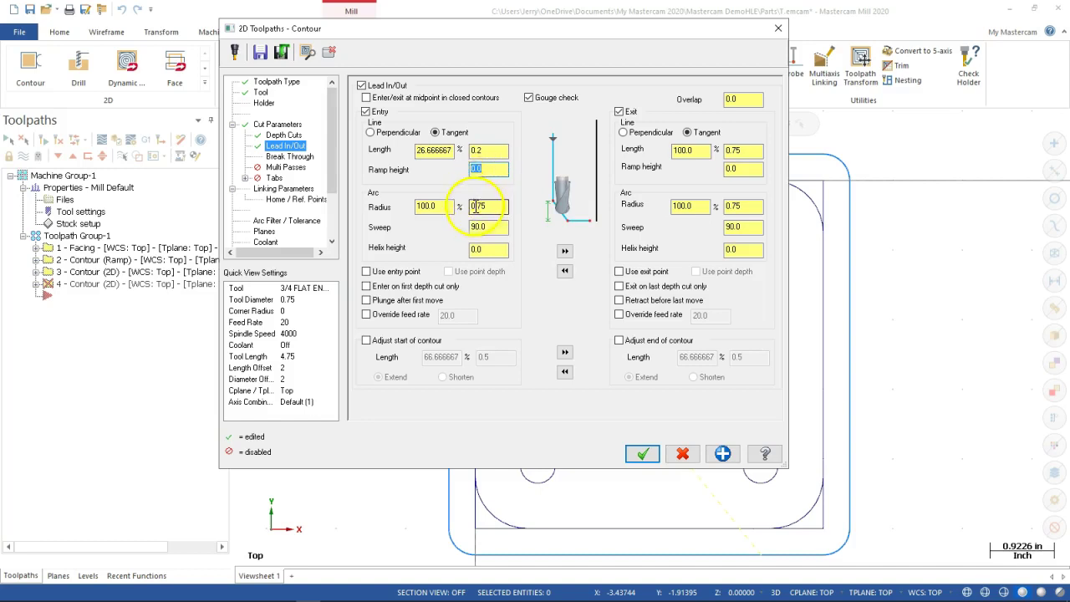
pyautogui.doubleClick(490, 150)
pyautogui.write('0.0')
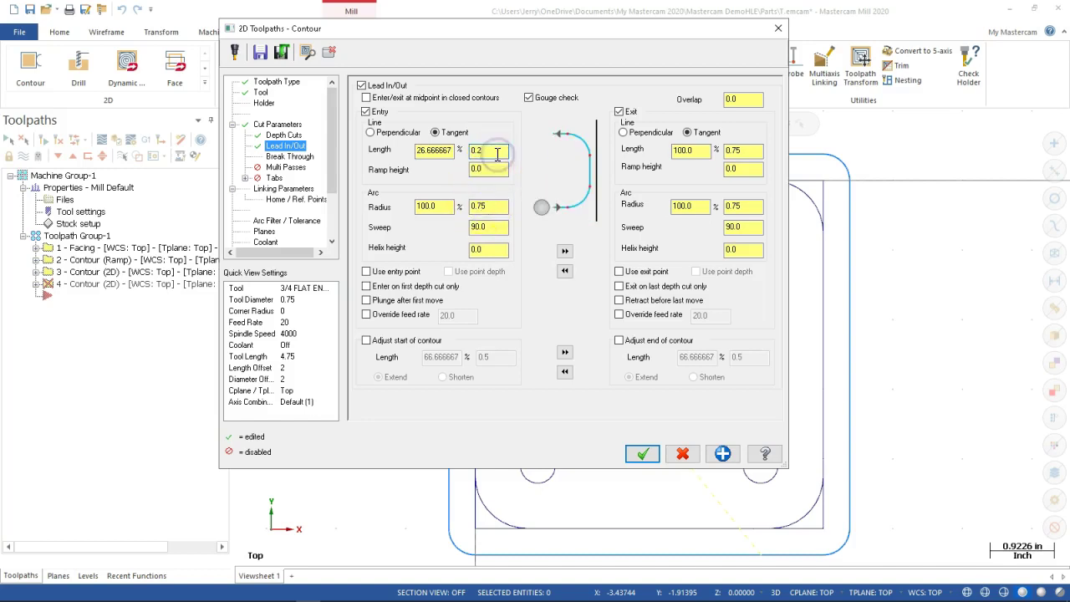
pyautogui.write('5')
pyautogui.press('Tab')
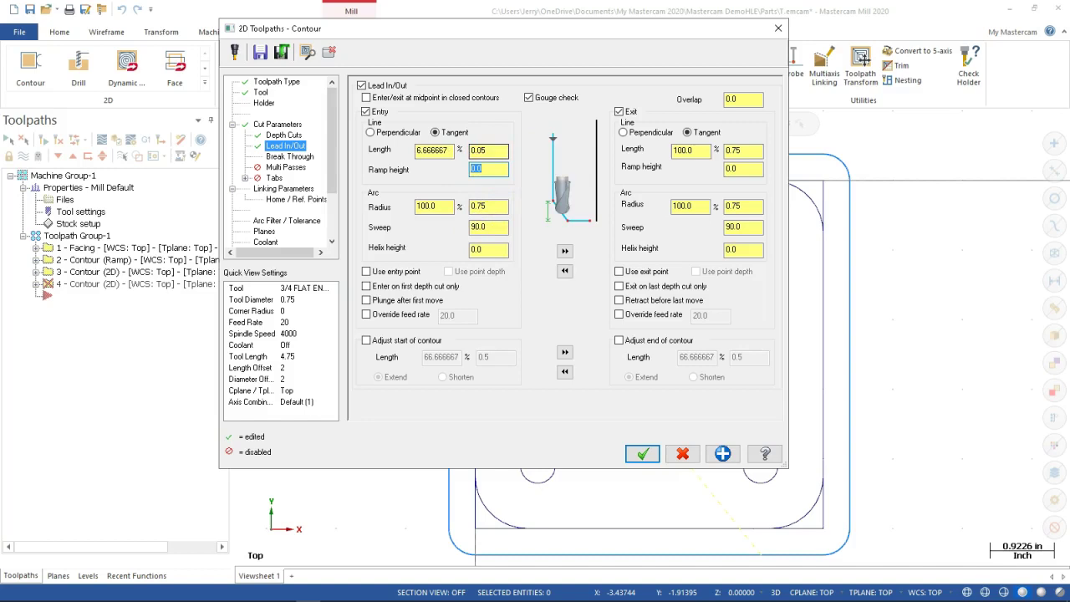
# Step: Set the entry arc to radius 0.2 with a 45-degree sweep and copy the entry values to the exit
pyautogui.click(487, 207)
pyautogui.doubleClick(486, 206)
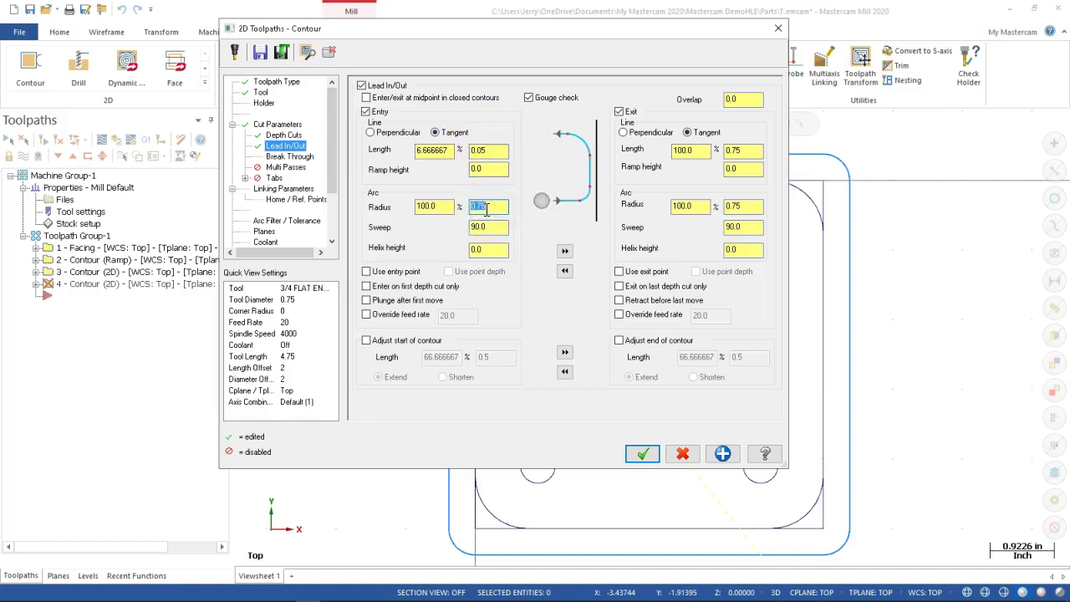
pyautogui.write('.2')
pyautogui.press('Tab')
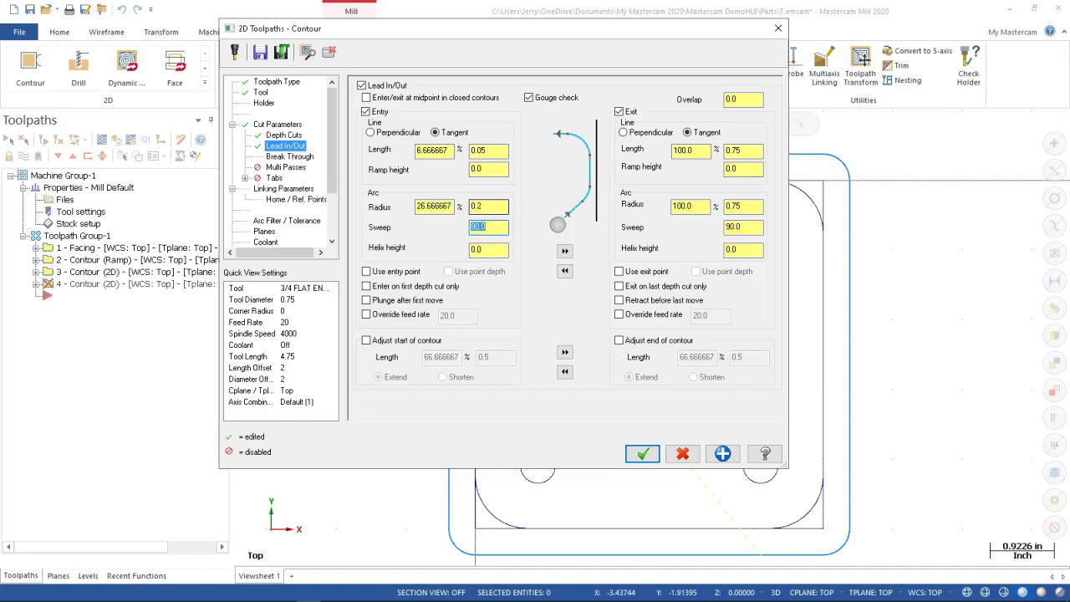
pyautogui.write('45')
pyautogui.press('Tab')
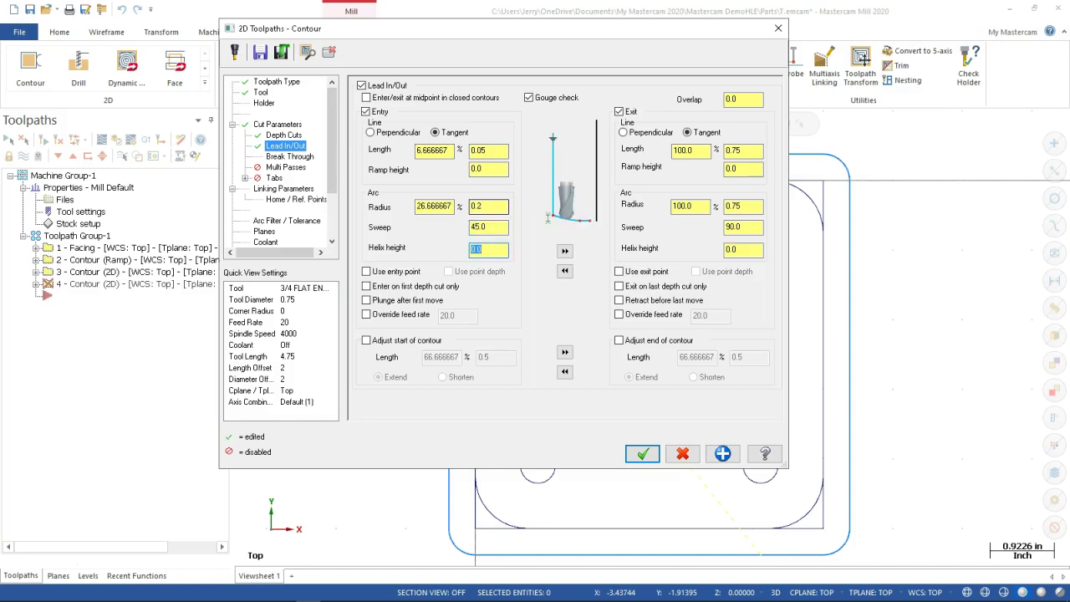
pyautogui.click(564, 251)
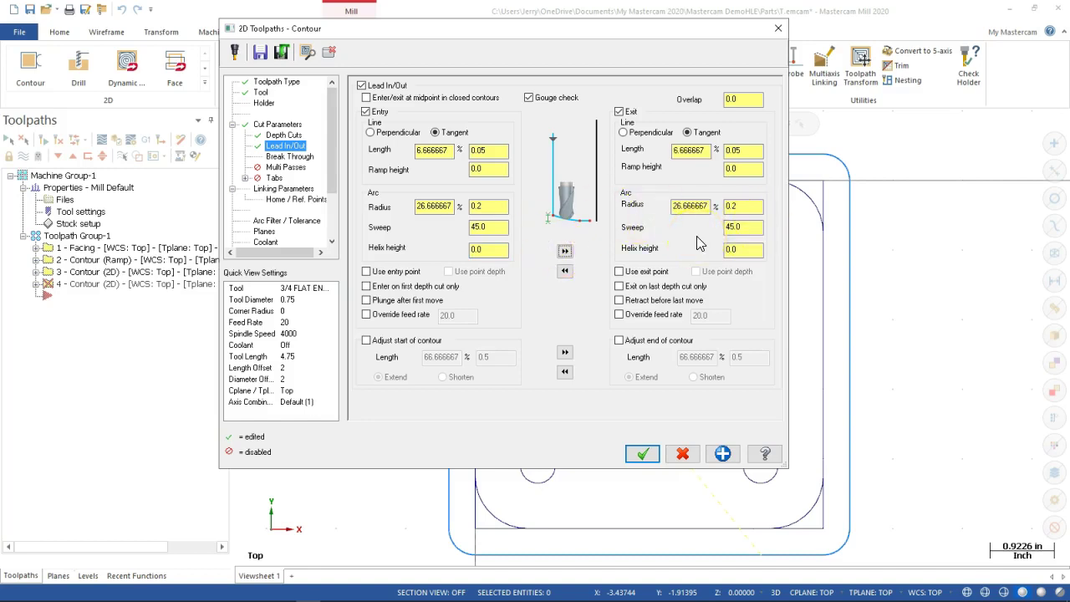
pyautogui.moveTo(638, 48); pyautogui.dragTo(241, 256)
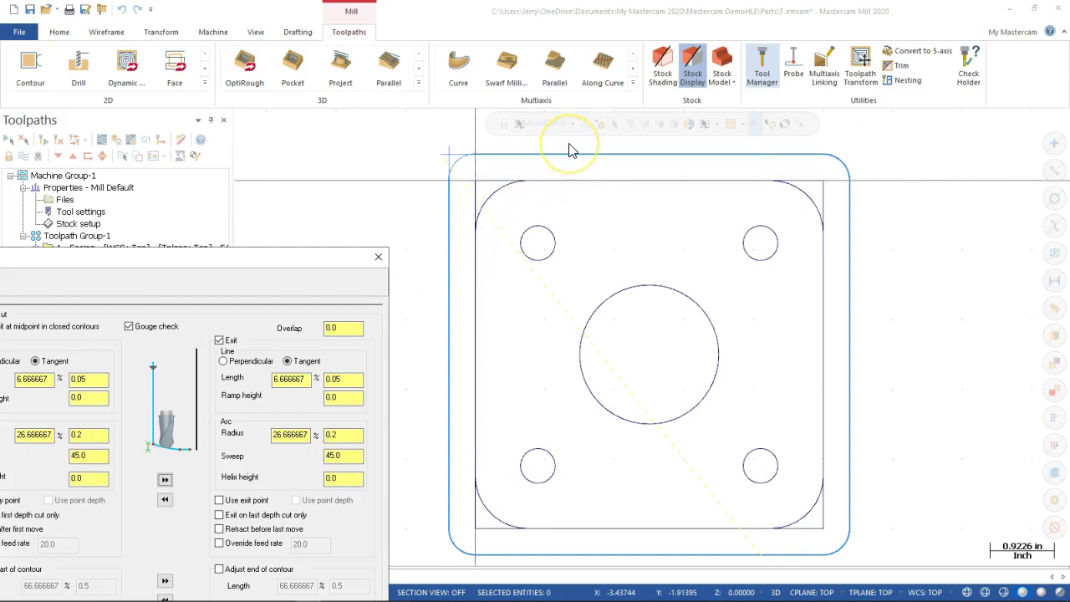
pyautogui.click(317, 259)
pyautogui.moveTo(317, 259); pyautogui.dragTo(587, 46)
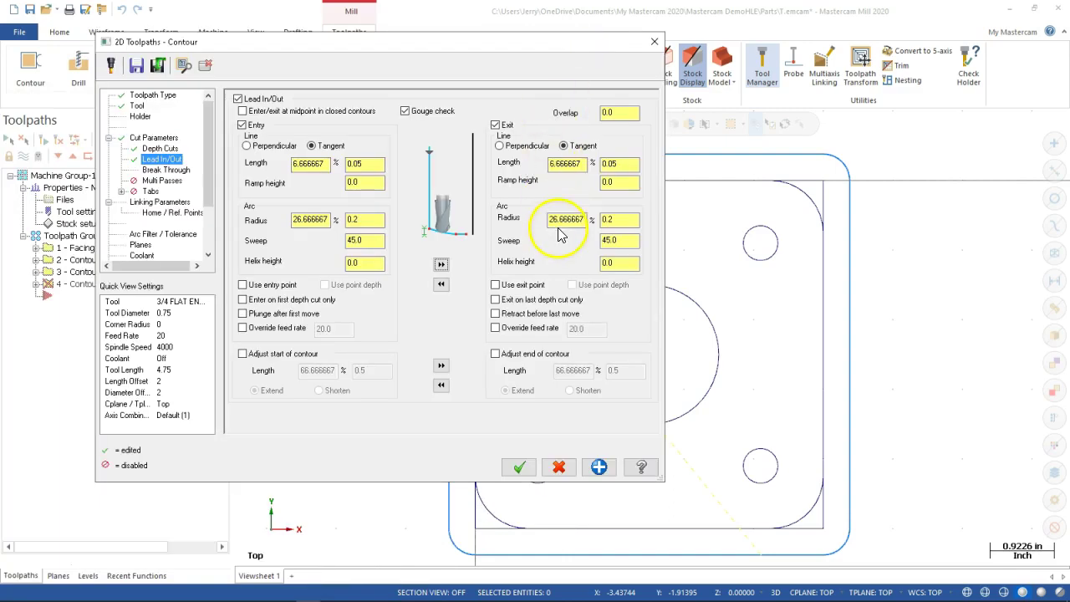
# Step: Turn off break through for the corner contour and enable keep tool down in its depth cuts
pyautogui.click(168, 170)
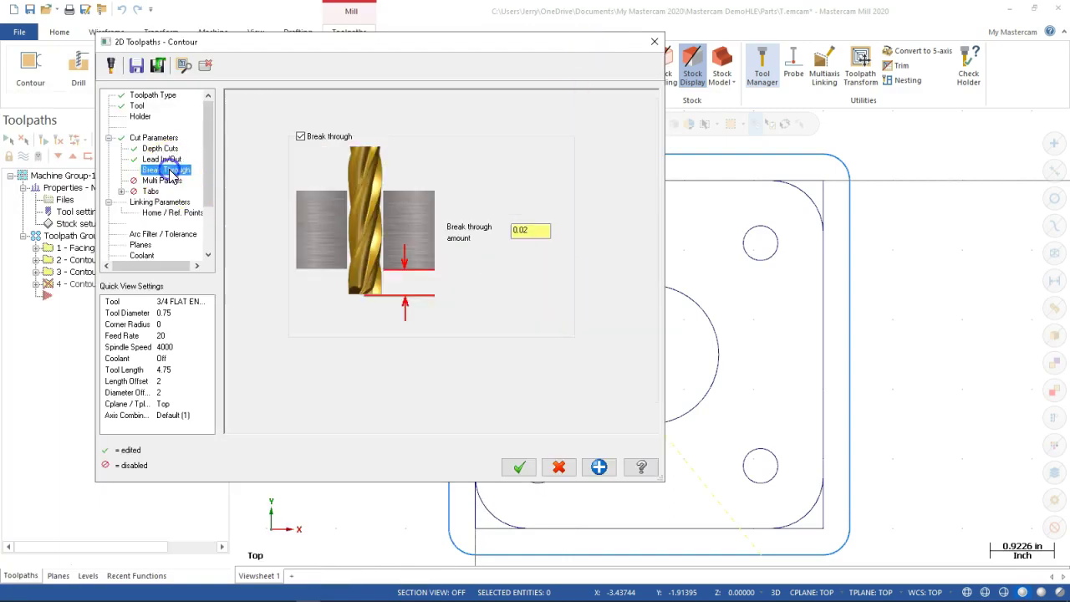
pyautogui.click(300, 137)
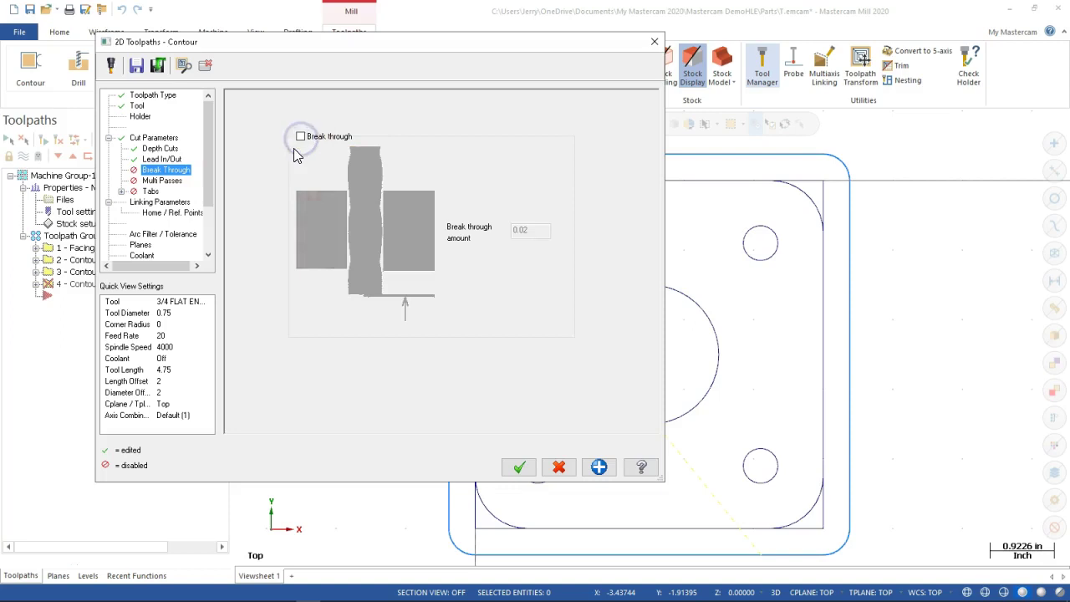
pyautogui.click(160, 148)
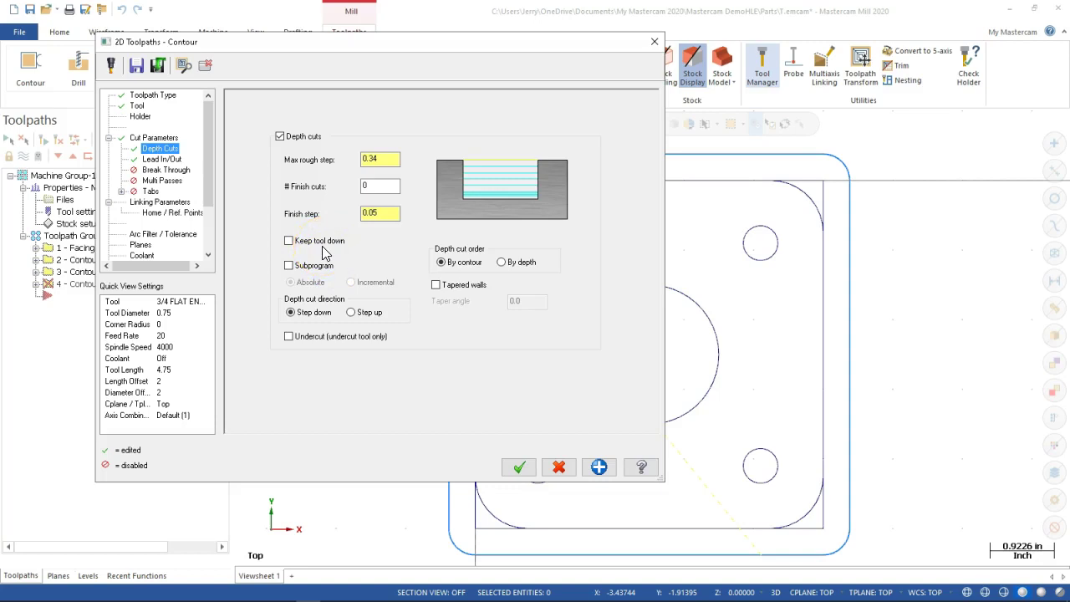
pyautogui.click(291, 240)
# Step: Set the corner contour's absolute depth to -1.0 in the linking parameters and generate the toolpath
pyautogui.click(167, 170)
pyautogui.click(164, 181)
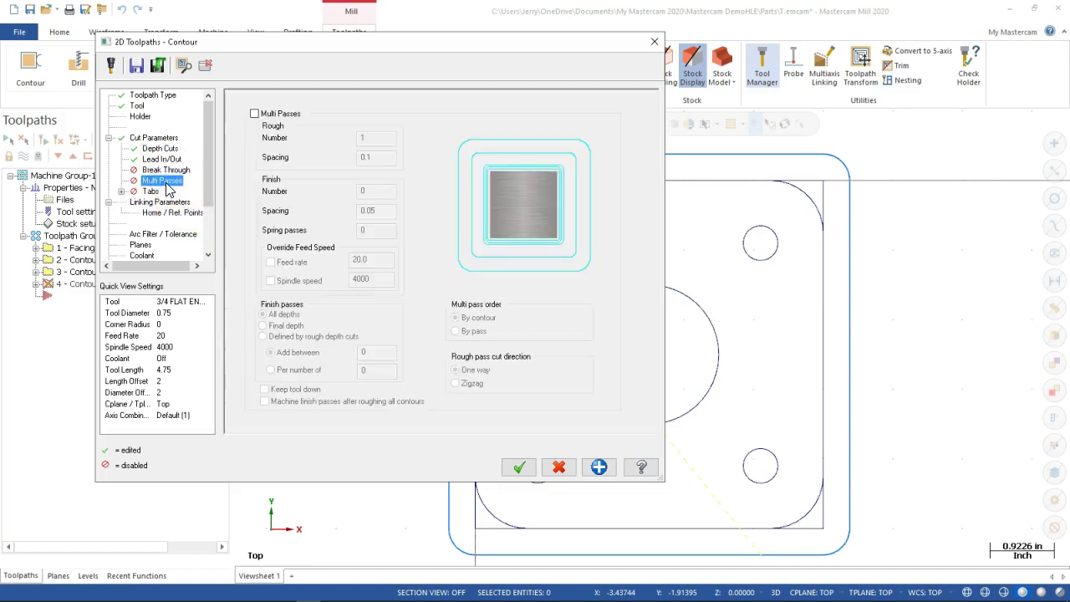
pyautogui.click(151, 191)
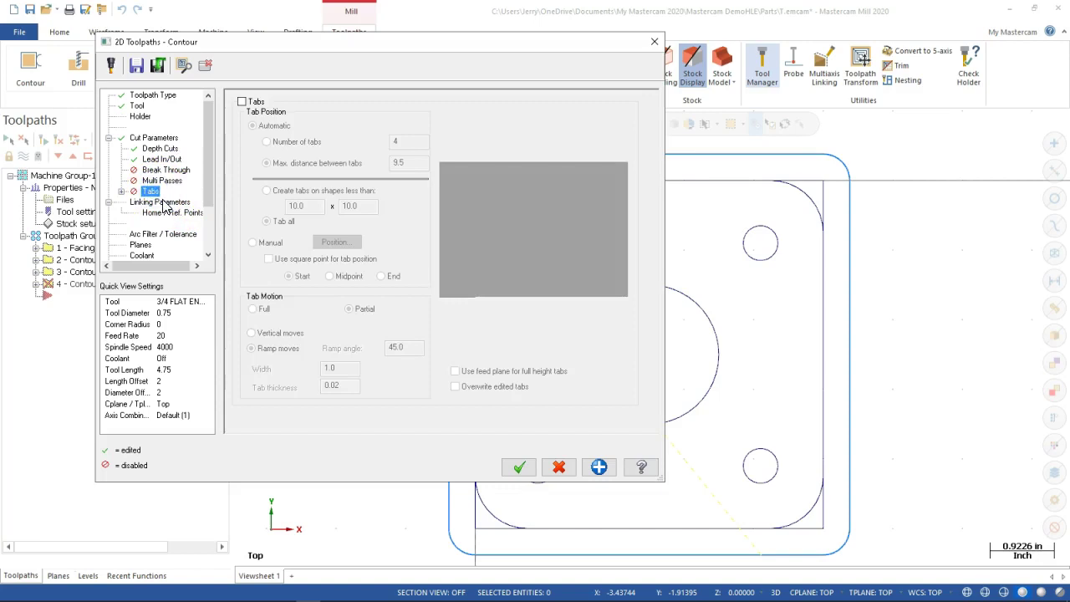
pyautogui.click(163, 202)
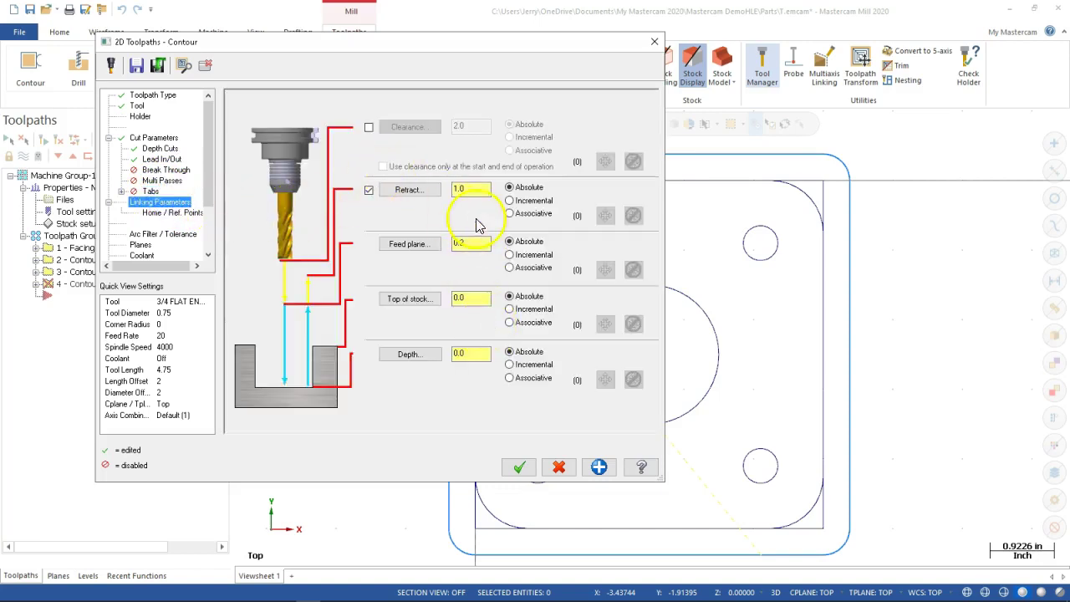
pyautogui.click(482, 357)
pyautogui.doubleClick(482, 357)
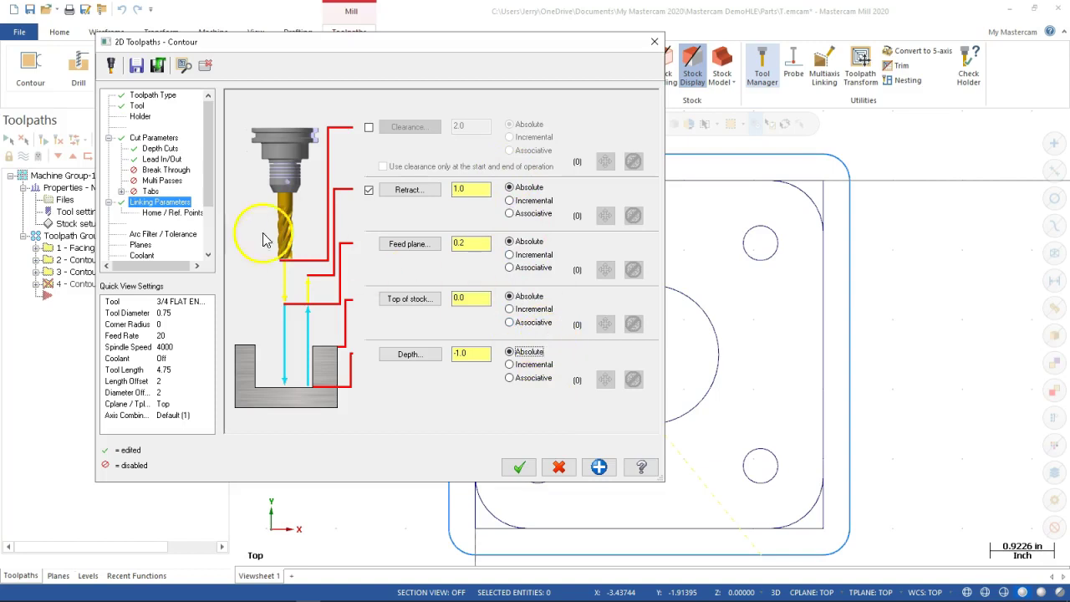
pyautogui.click(518, 467)
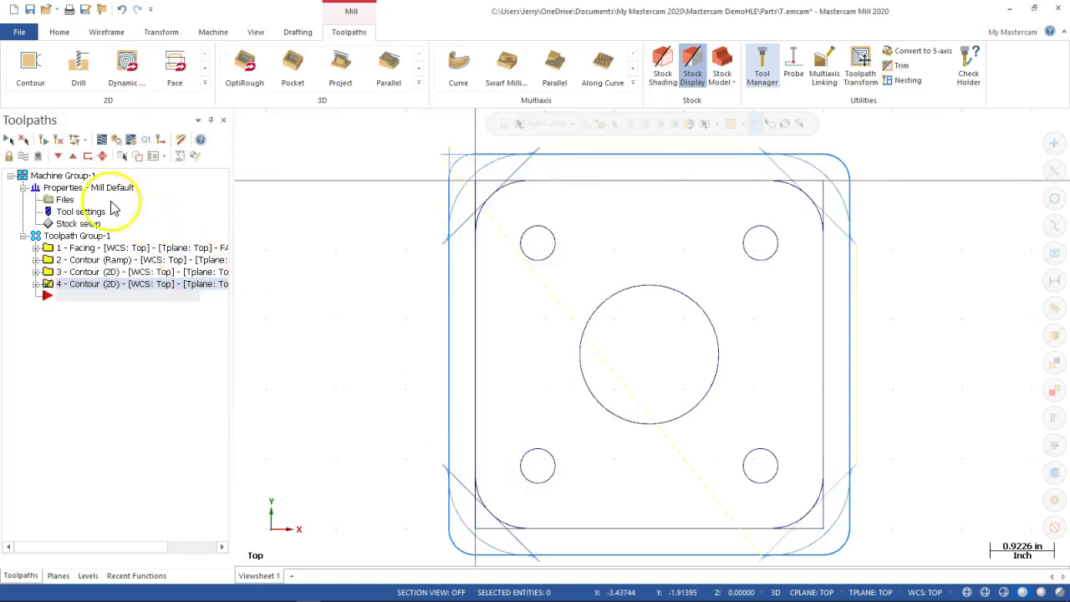
# Step: Inspect the corner contour toolpath's depth passes at the plate's four corners from an angled view, ending in the top view
pyautogui.click(57, 139)
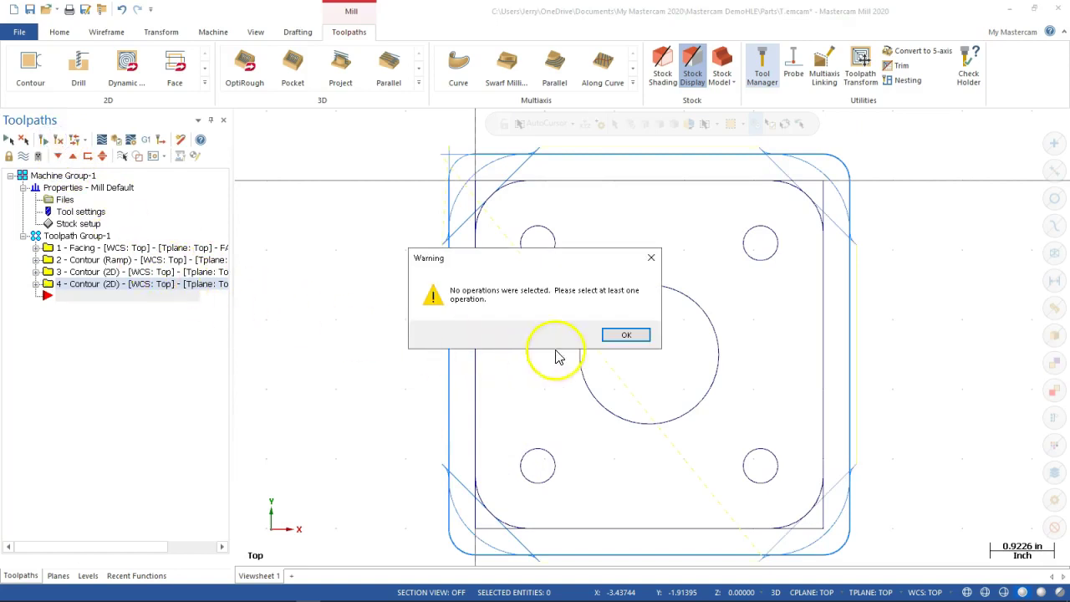
pyautogui.click(623, 334)
pyautogui.moveTo(406, 306); pyautogui.dragTo(367, 239, button='middle')
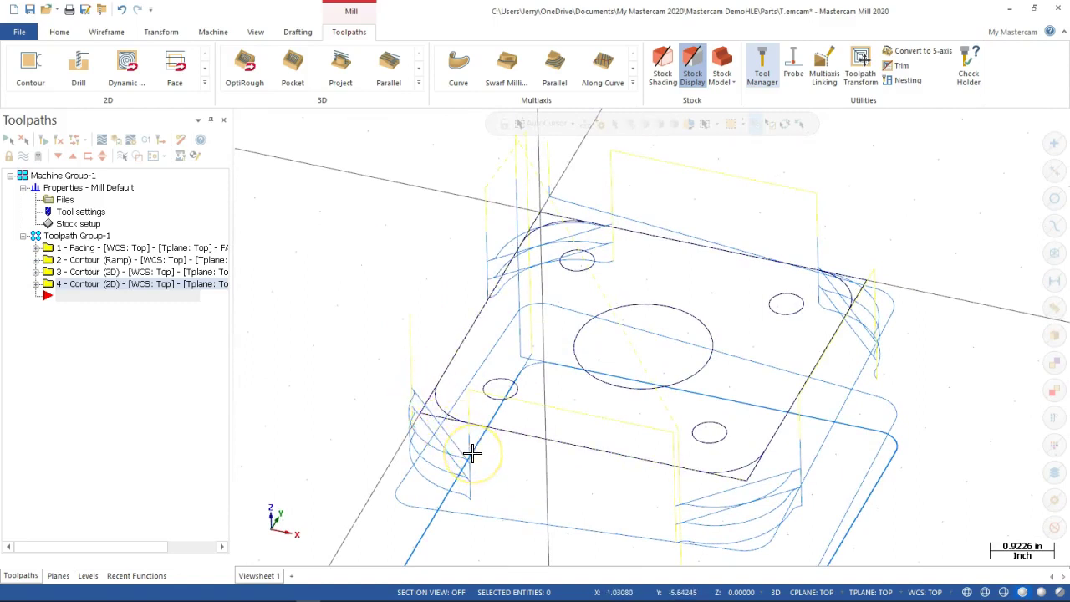
pyautogui.moveTo(444, 342)
pyautogui.mouseDown(button='middle')
pyautogui.moveTo(457, 296)
pyautogui.moveTo(460, 344)
pyautogui.mouseUp(button='middle')
pyautogui.scroll(-2, 440, 460)
pyautogui.scroll(3, 443, 467)
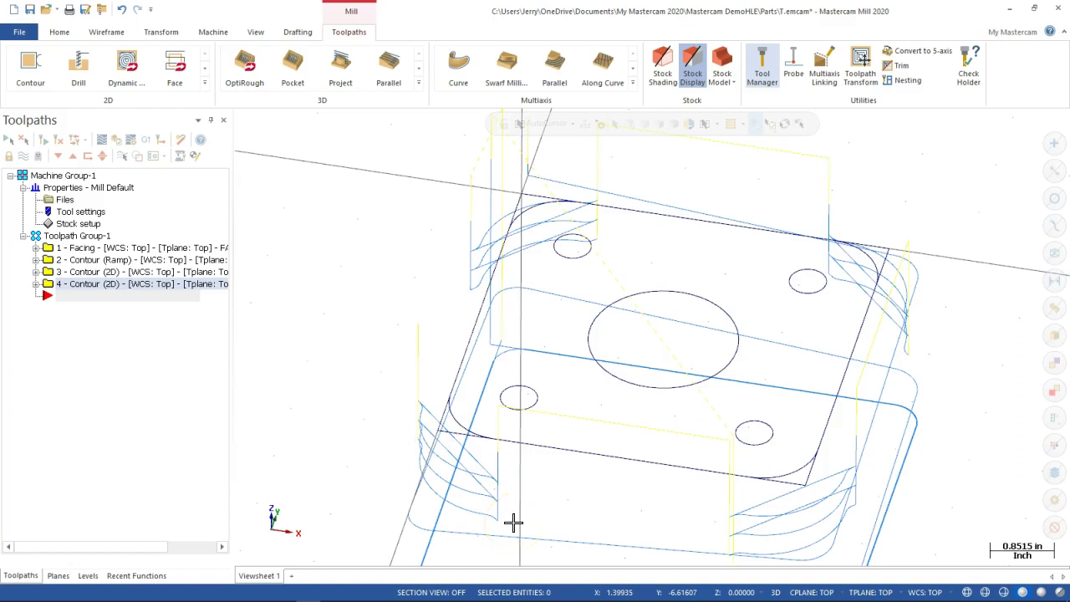
pyautogui.hotkey('alt', '1')
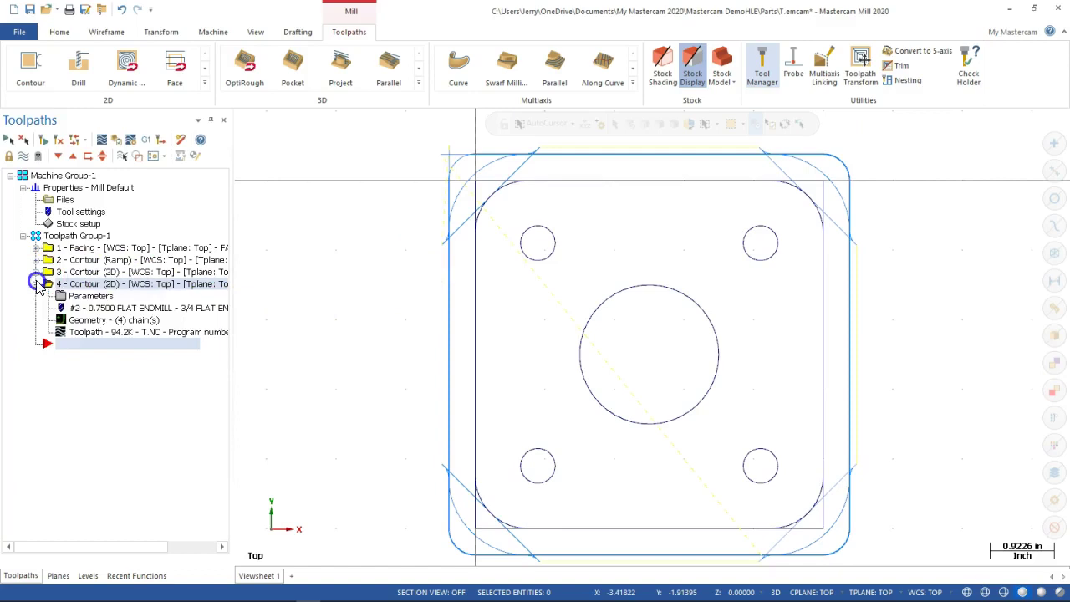
# Step: Turn off keep tool down in the corner contour's depth cuts and regenerate the toolpath
pyautogui.click(80, 298)
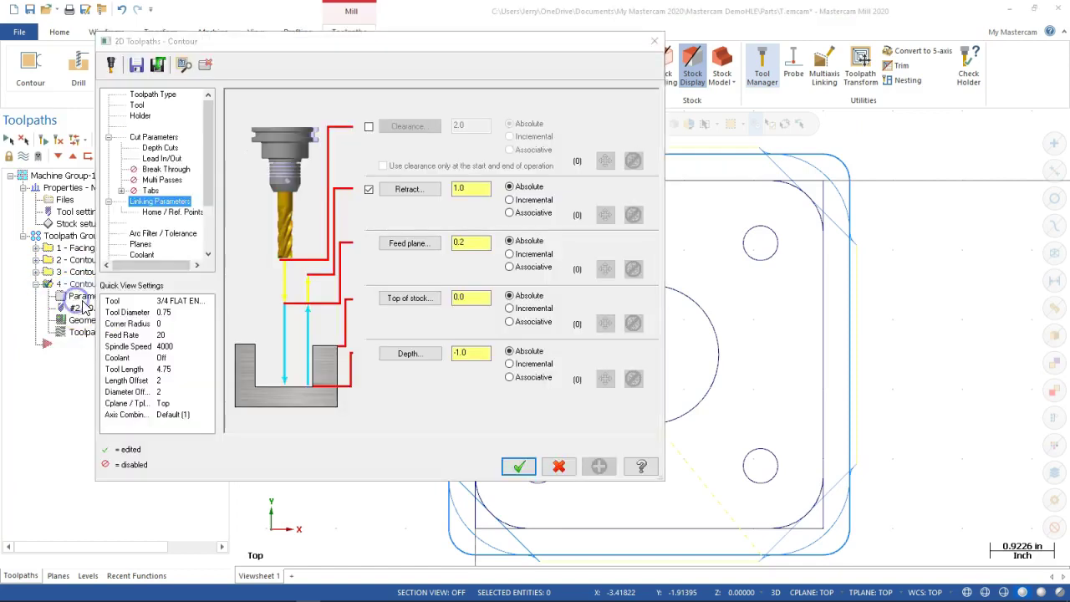
pyautogui.click(159, 148)
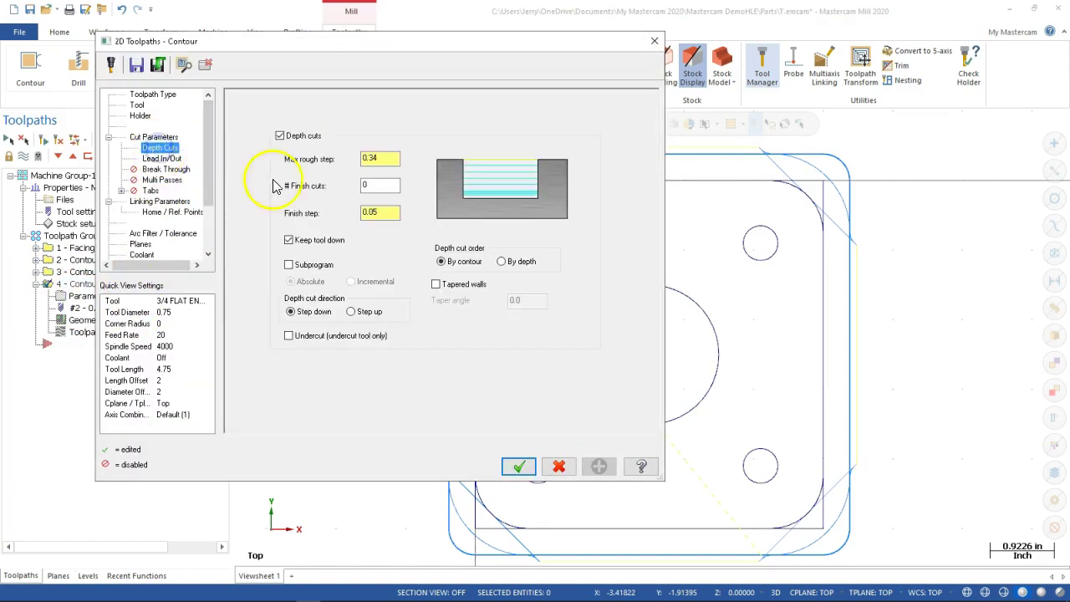
pyautogui.click(288, 240)
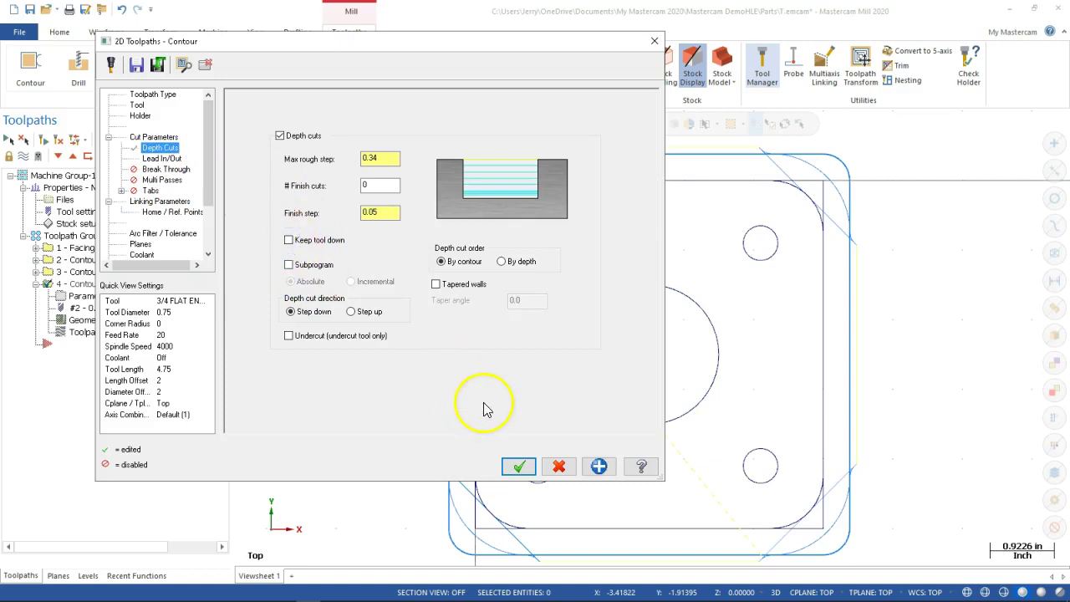
pyautogui.click(518, 466)
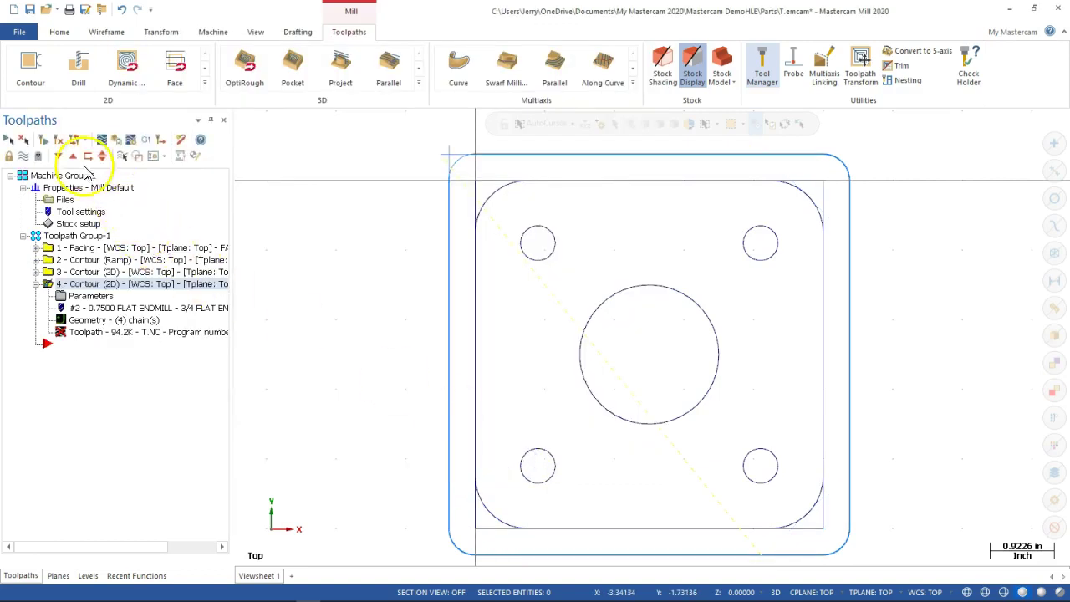
pyautogui.click(66, 138)
pyautogui.moveTo(276, 301); pyautogui.dragTo(285, 167, button='middle')
pyautogui.moveTo(474, 192)
pyautogui.mouseDown(button='middle')
pyautogui.moveTo(487, 174)
pyautogui.moveTo(469, 189)
pyautogui.moveTo(467, 211)
pyautogui.mouseUp(button='middle')
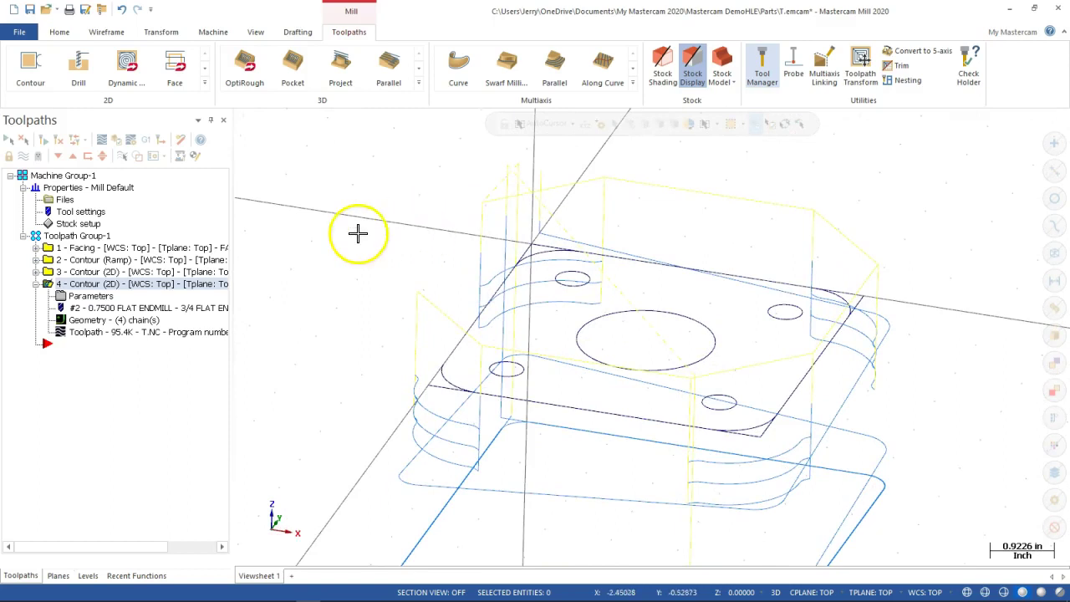
# Step: Review the corner contour's lead in/out and linking parameters, and look over its toolpath
pyautogui.click(77, 299)
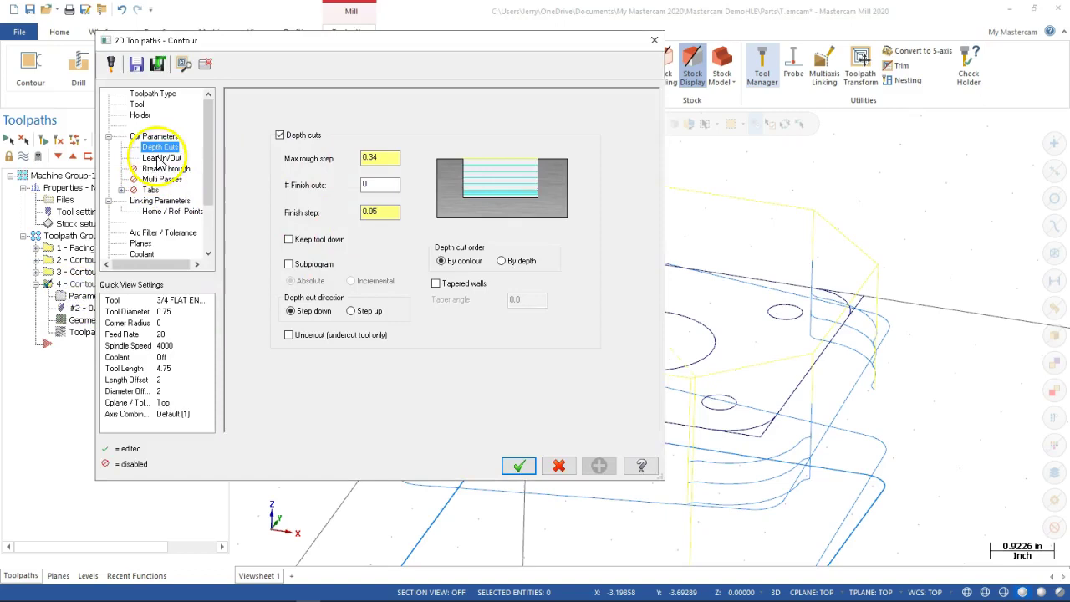
pyautogui.click(160, 158)
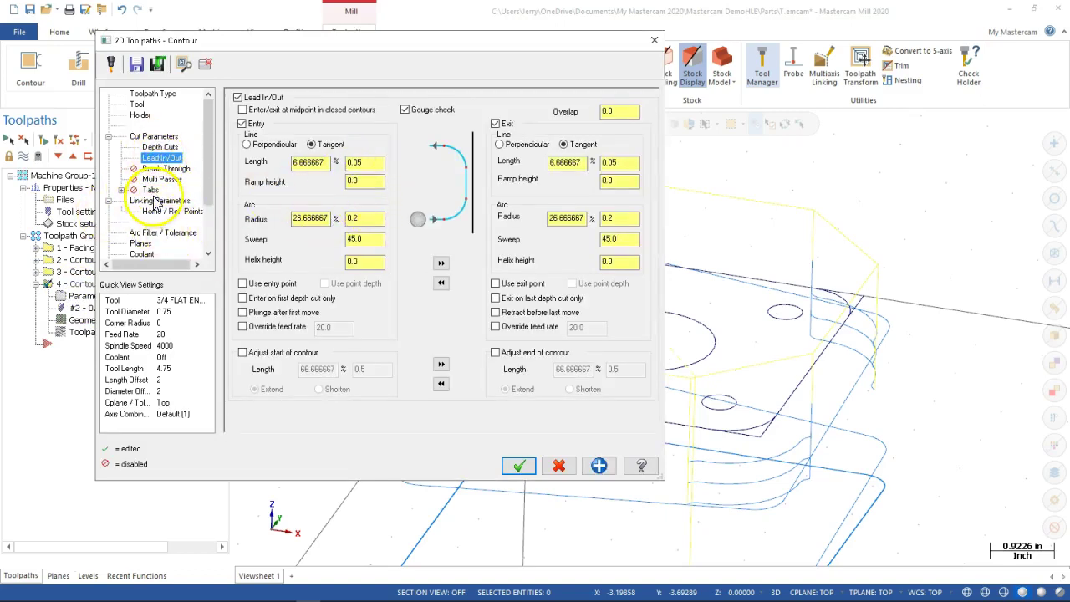
pyautogui.click(156, 200)
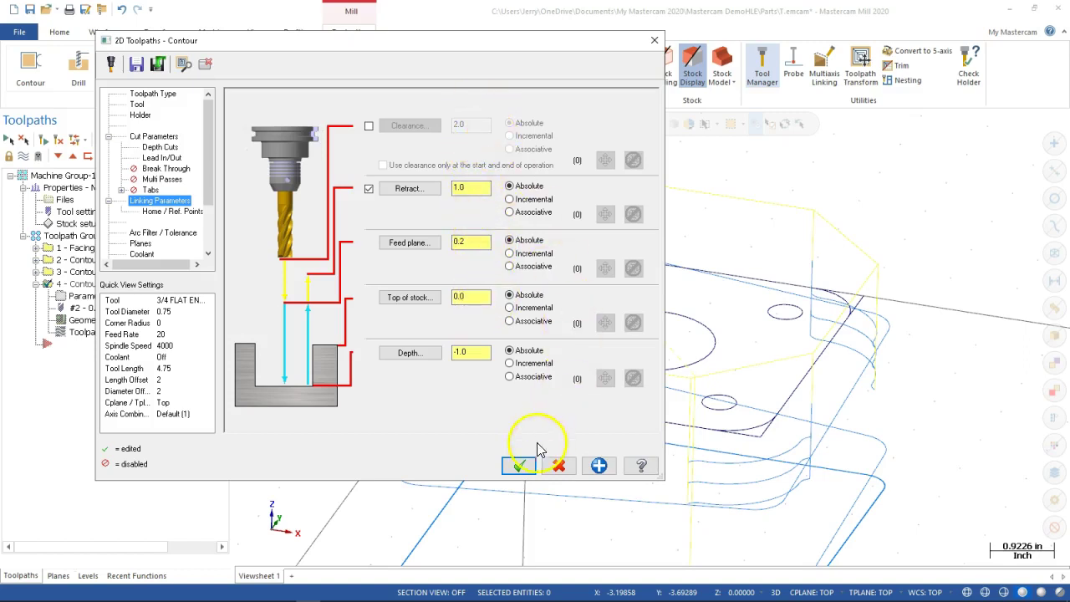
pyautogui.click(519, 466)
pyautogui.moveTo(545, 397)
pyautogui.mouseDown(button='middle')
pyautogui.moveTo(538, 363)
pyautogui.moveTo(421, 393)
pyautogui.moveTo(495, 379)
pyautogui.moveTo(511, 430)
pyautogui.moveTo(541, 388)
pyautogui.mouseUp(button='middle')
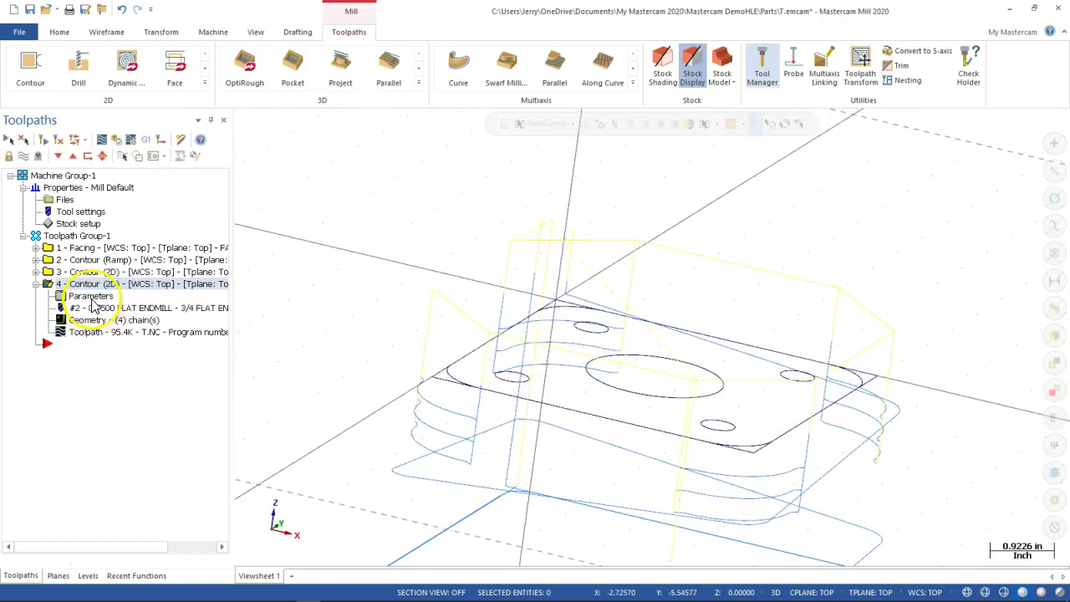
# Step: Turn off the retract height in the corner contour's linking parameters and regenerate the toolpath
pyautogui.click(91, 297)
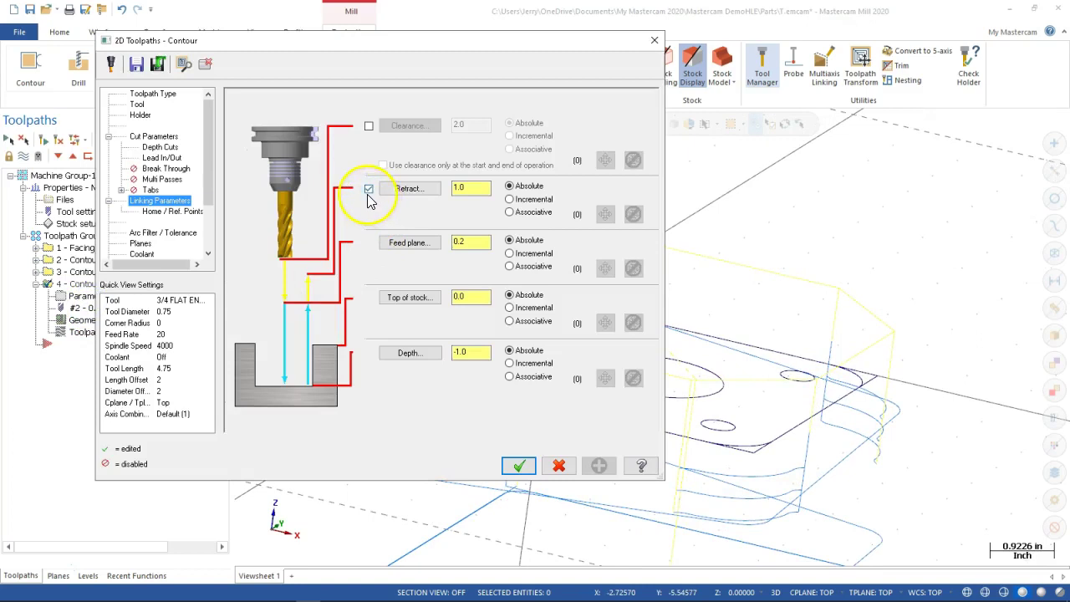
pyautogui.click(519, 465)
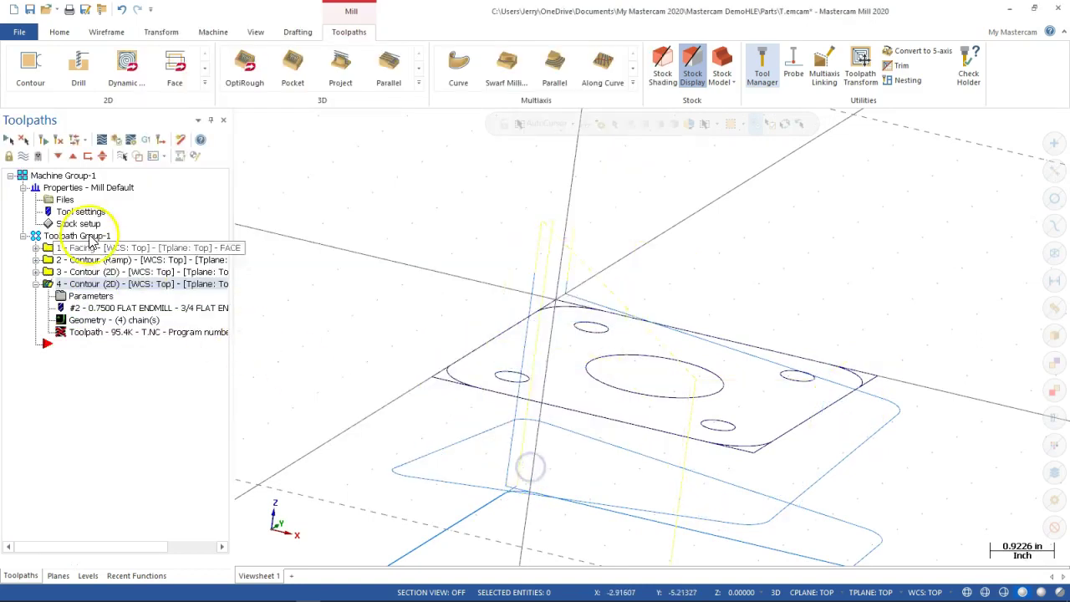
pyautogui.click(59, 137)
pyautogui.moveTo(343, 277)
pyautogui.mouseDown(button='middle')
pyautogui.moveTo(370, 272)
pyautogui.moveTo(344, 256)
pyautogui.moveTo(320, 318)
pyautogui.moveTo(348, 272)
pyautogui.mouseUp(button='middle')
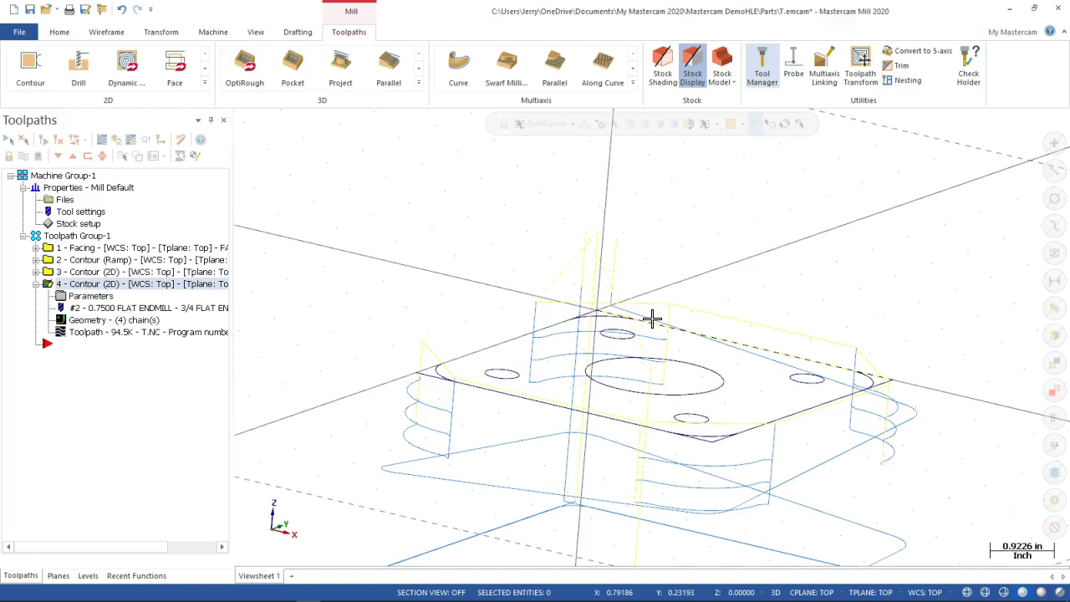
pyautogui.moveTo(681, 340); pyautogui.dragTo(666, 383, button='middle')
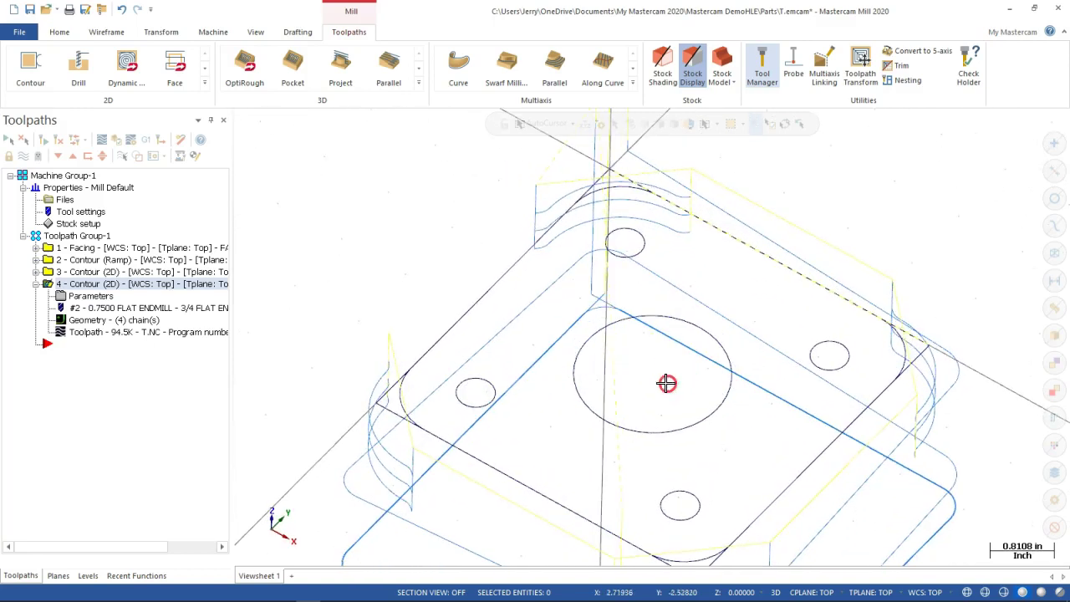
# Step: Set the tool comment of the plate profile's 2D contour operation to FINISH and collapse both 2D contour operations
pyautogui.click(36, 272)
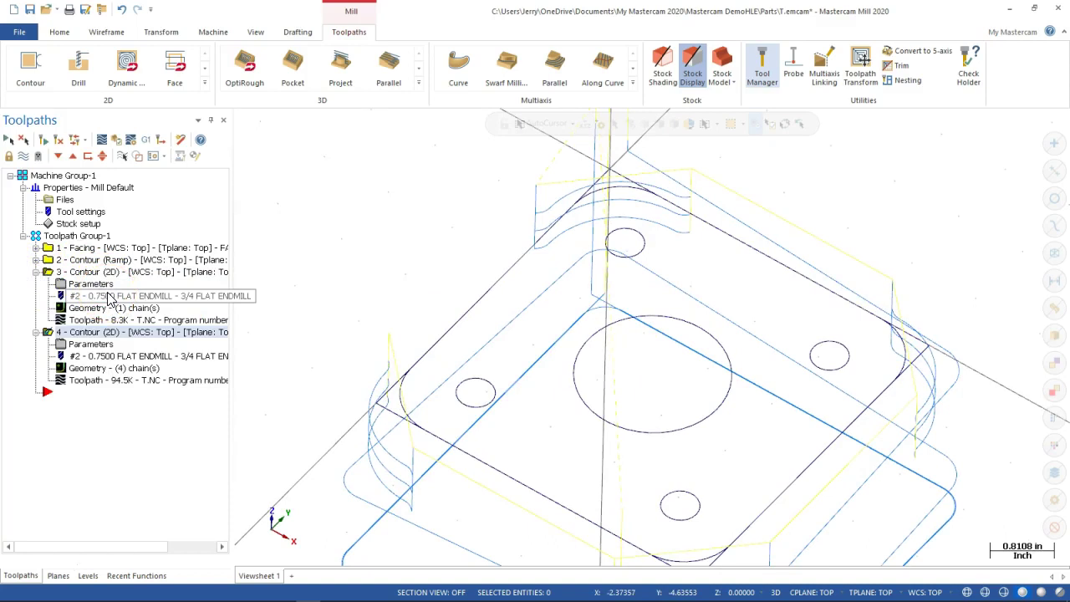
pyautogui.click(353, 296)
pyautogui.scroll(2, 353, 296)
pyautogui.scroll(-4, 351, 296)
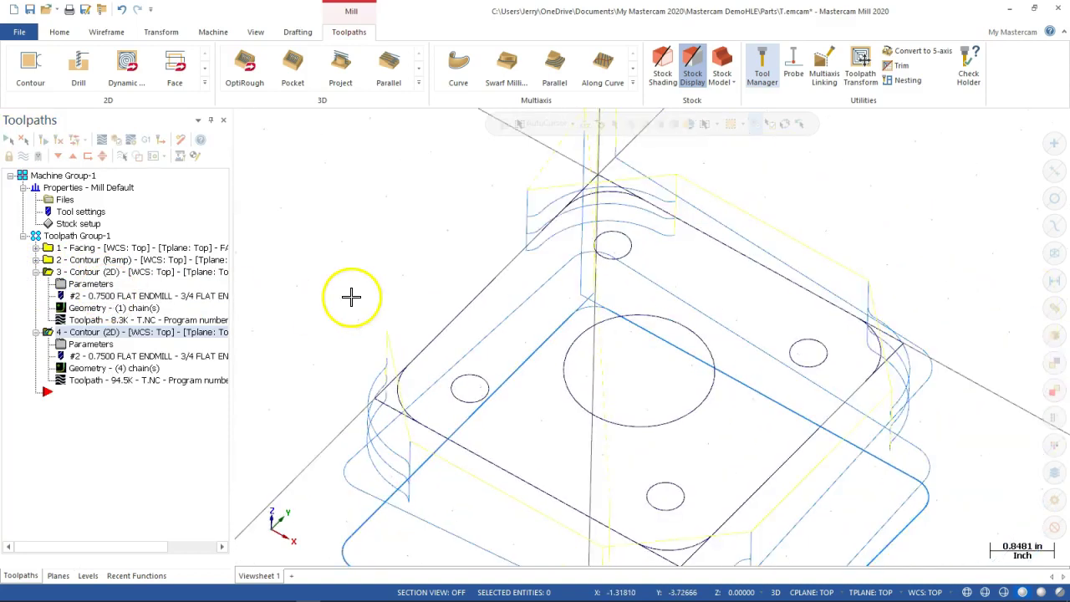
pyautogui.click(81, 286)
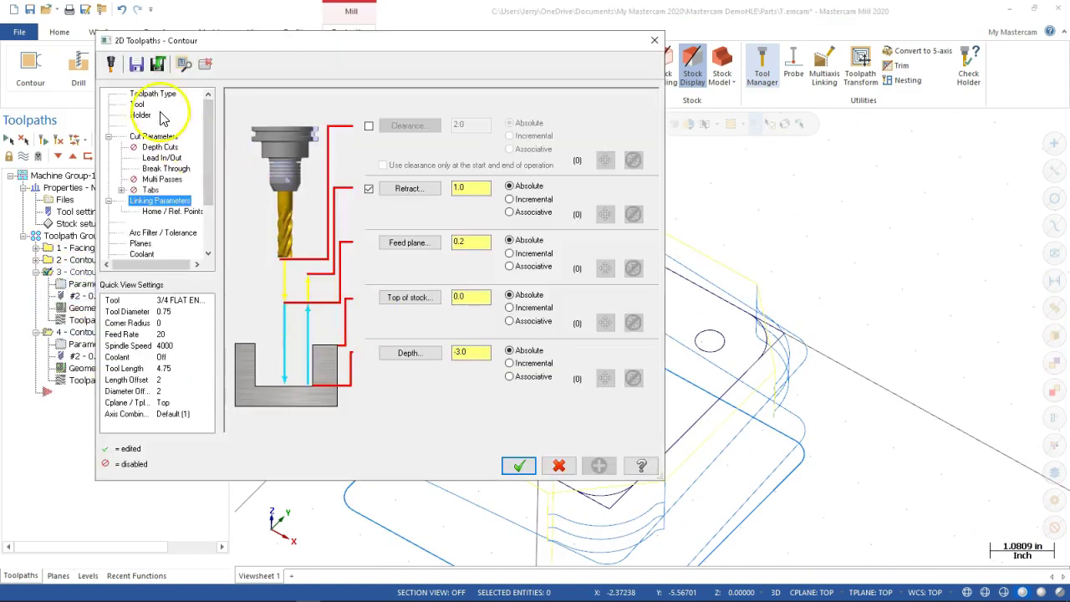
pyautogui.click(156, 95)
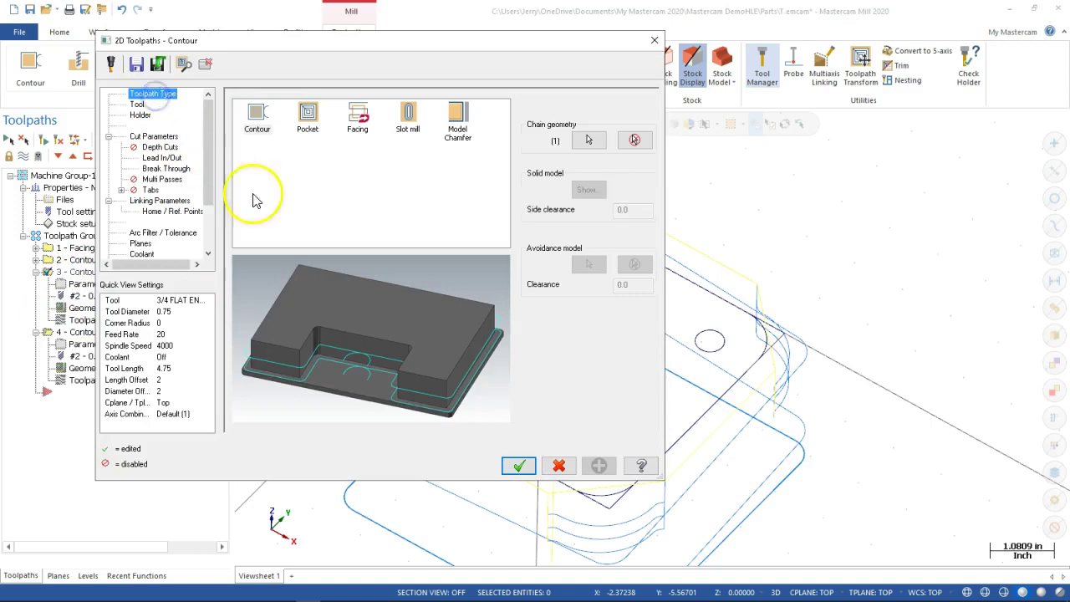
pyautogui.click(151, 136)
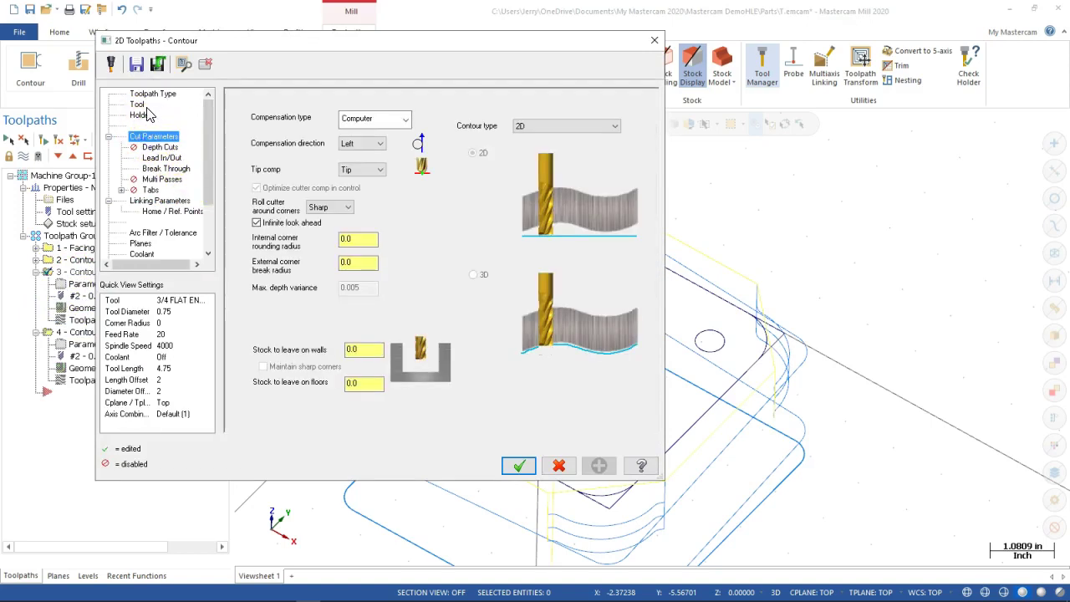
pyautogui.click(137, 105)
pyautogui.moveTo(478, 358); pyautogui.dragTo(428, 351)
pyautogui.write('f')
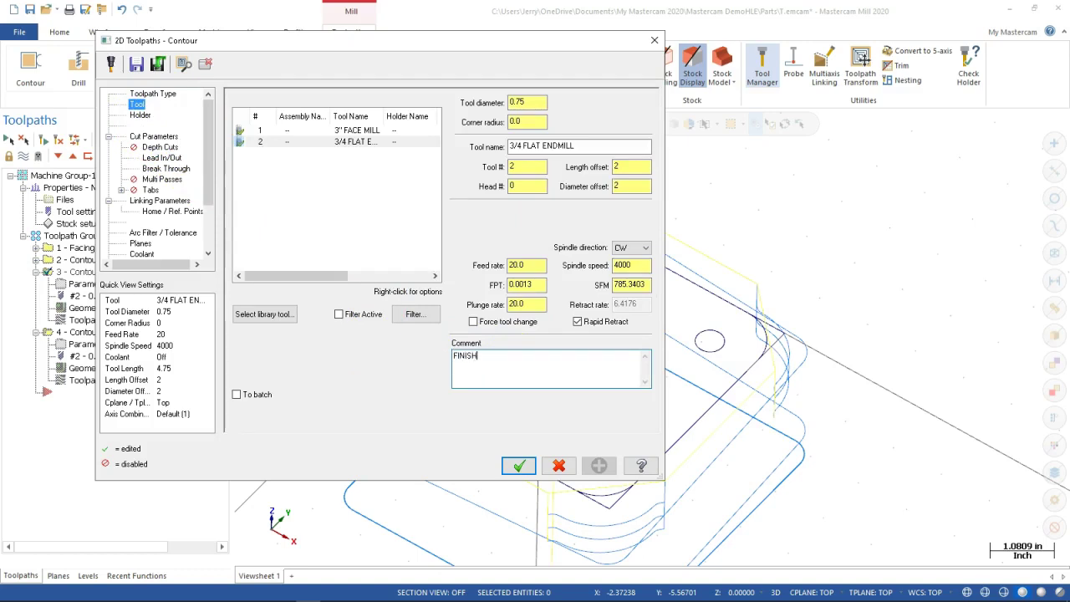
pyautogui.click(517, 465)
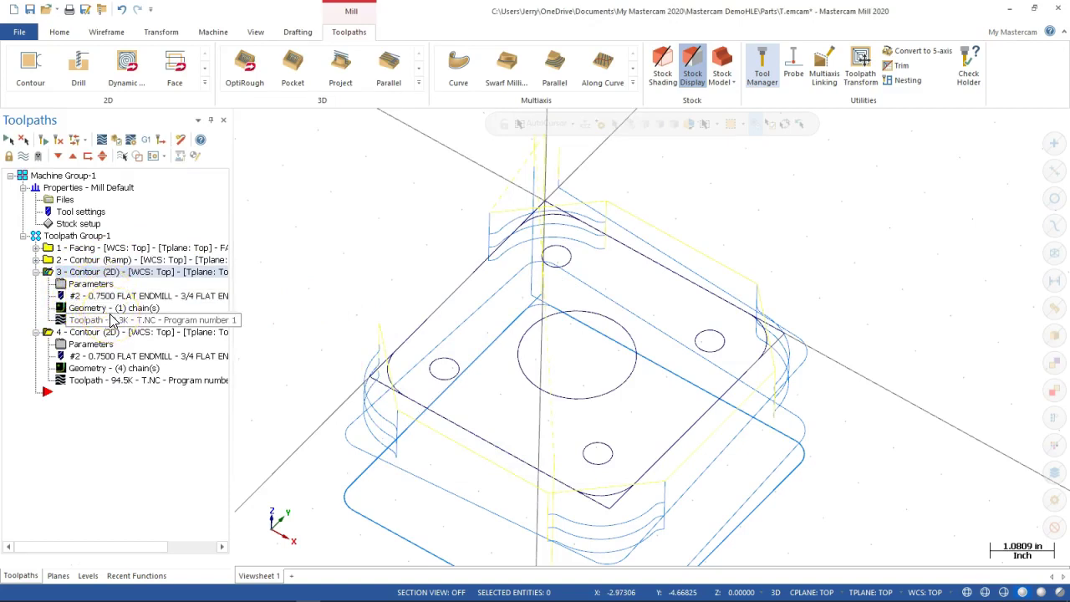
pyautogui.click(36, 272)
pyautogui.click(36, 284)
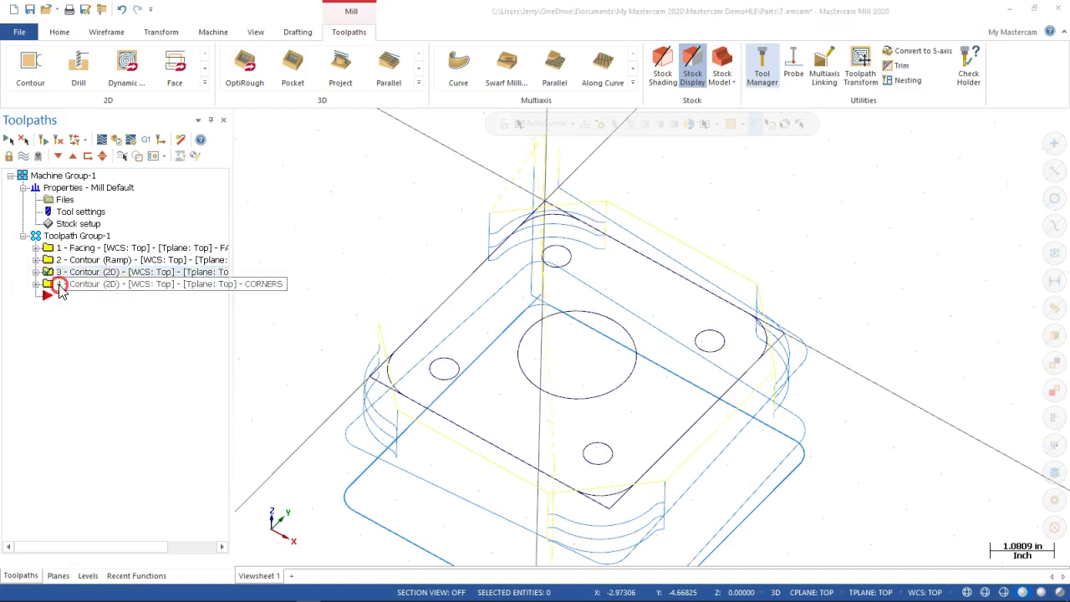
# Step: Copy the 2D finishing contour operation and paste it after the corner contour
pyautogui.rightClick(61, 289)
pyautogui.click(96, 337)
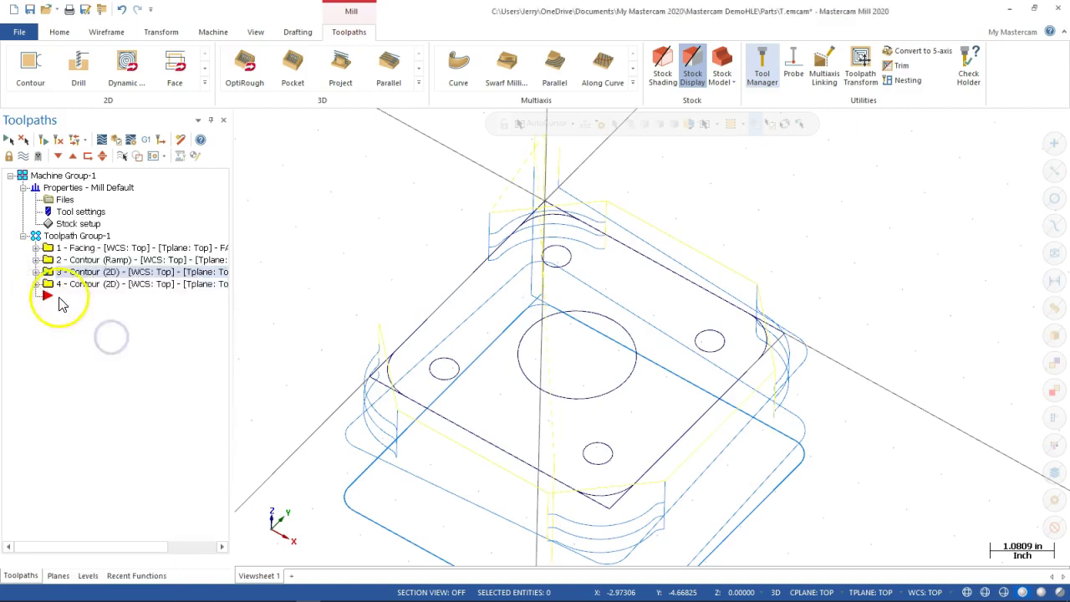
pyautogui.rightClick(60, 301)
pyautogui.click(90, 352)
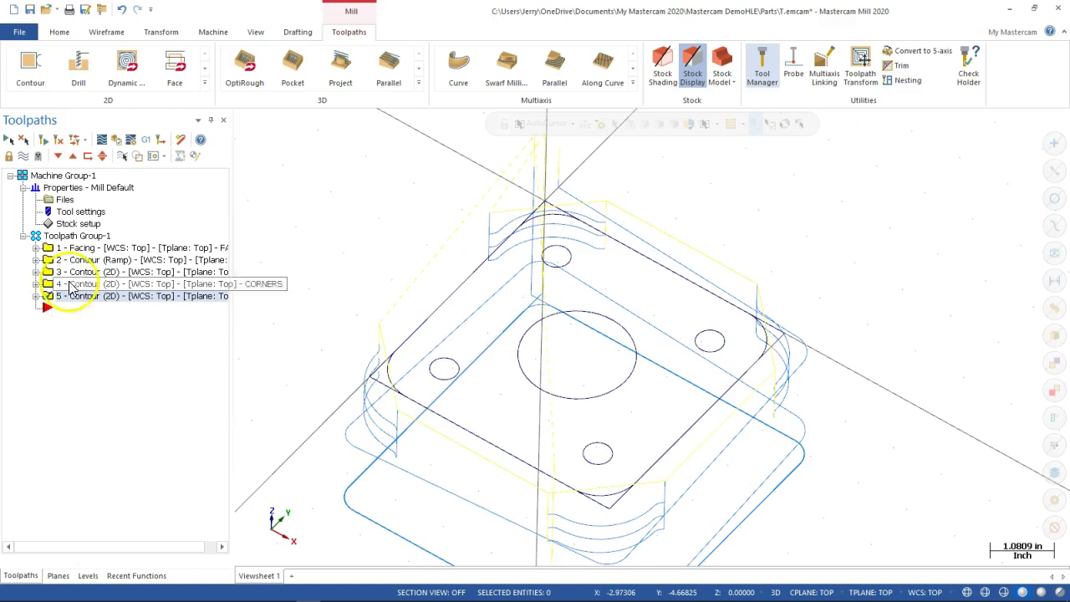
# Step: Review the pasted contour's tool, cut parameters and lead in/out settings, leaving without changes
pyautogui.click(36, 296)
pyautogui.click(69, 308)
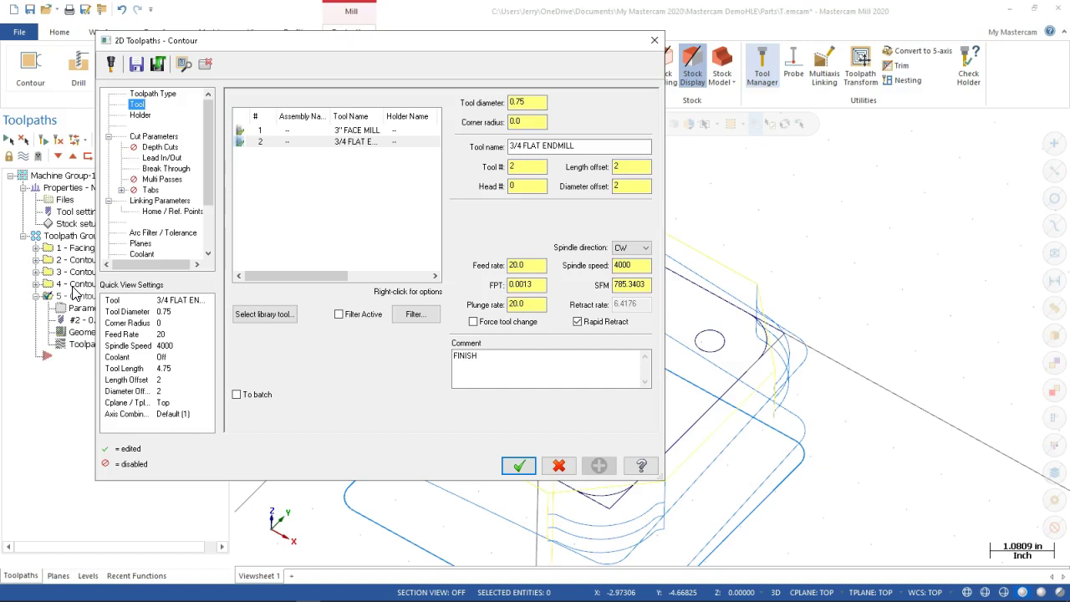
pyautogui.click(163, 136)
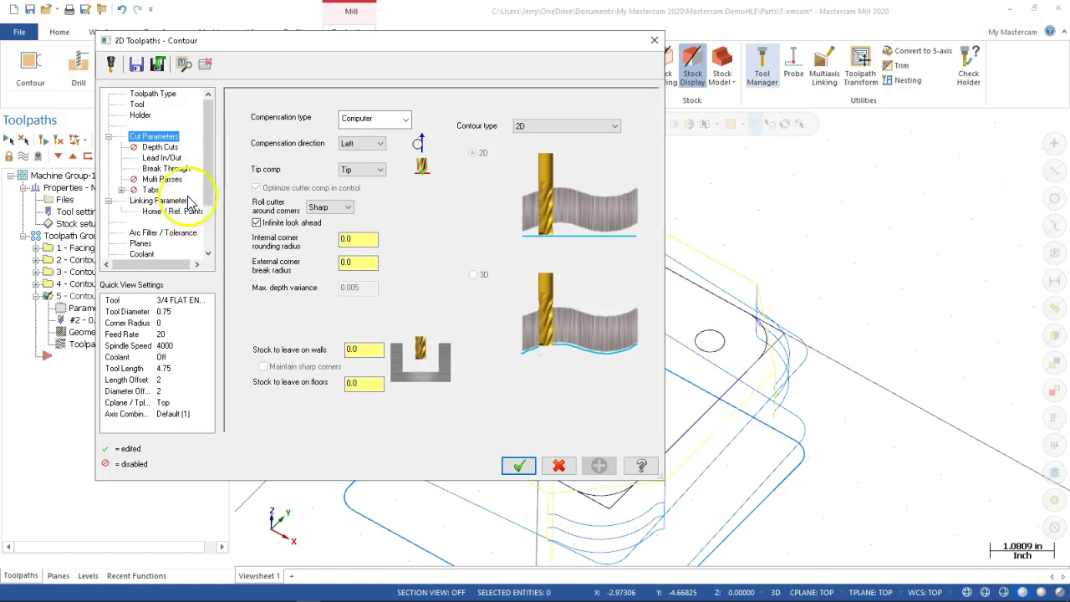
pyautogui.click(164, 158)
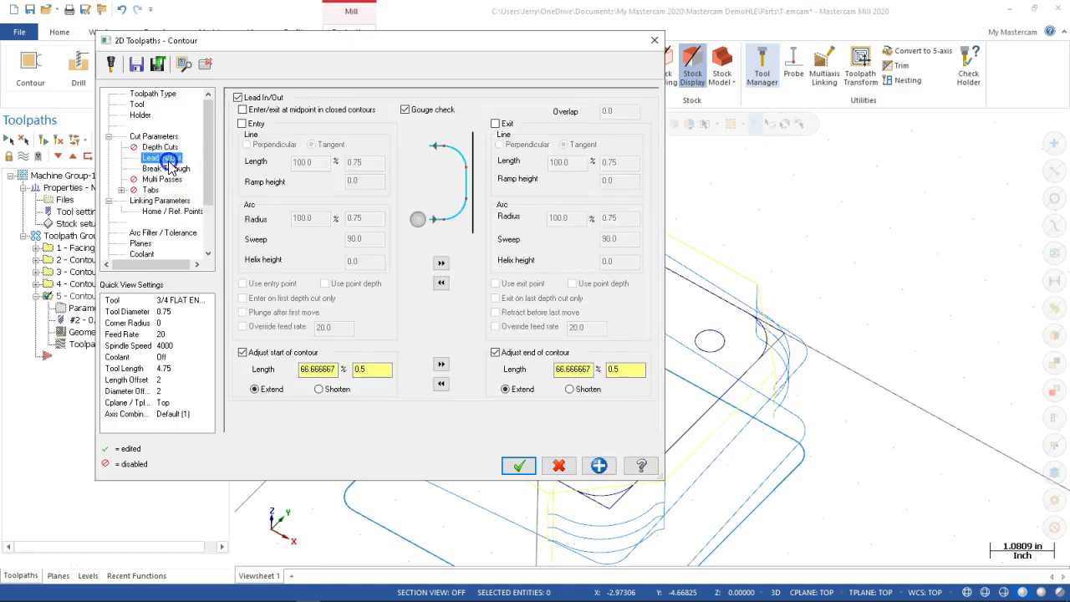
pyautogui.click(558, 465)
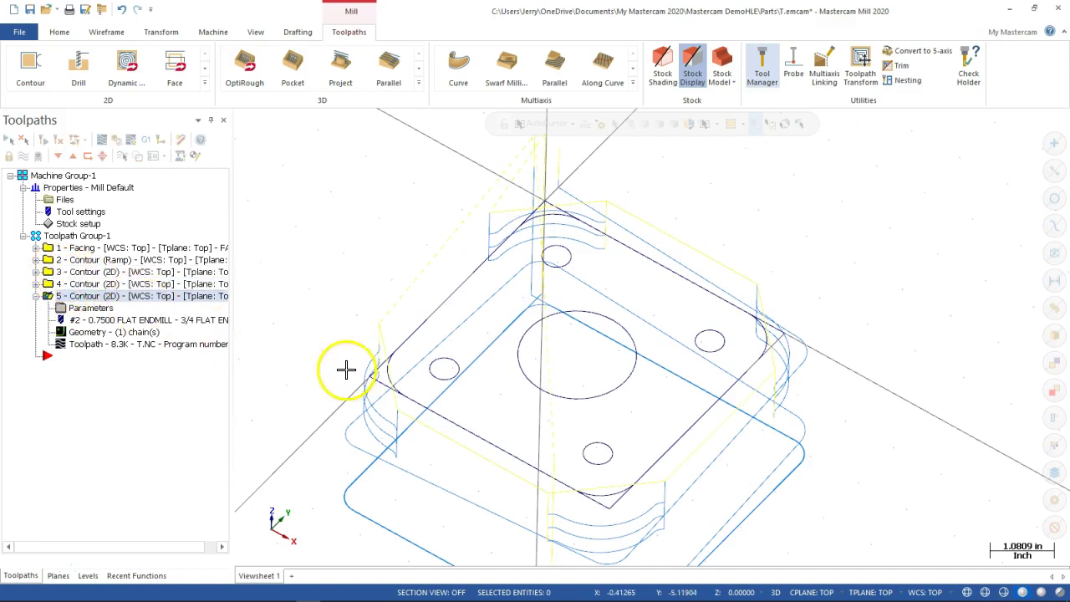
# Step: Delete the pasted copy of the finishing contour operation
pyautogui.rightClick(79, 298)
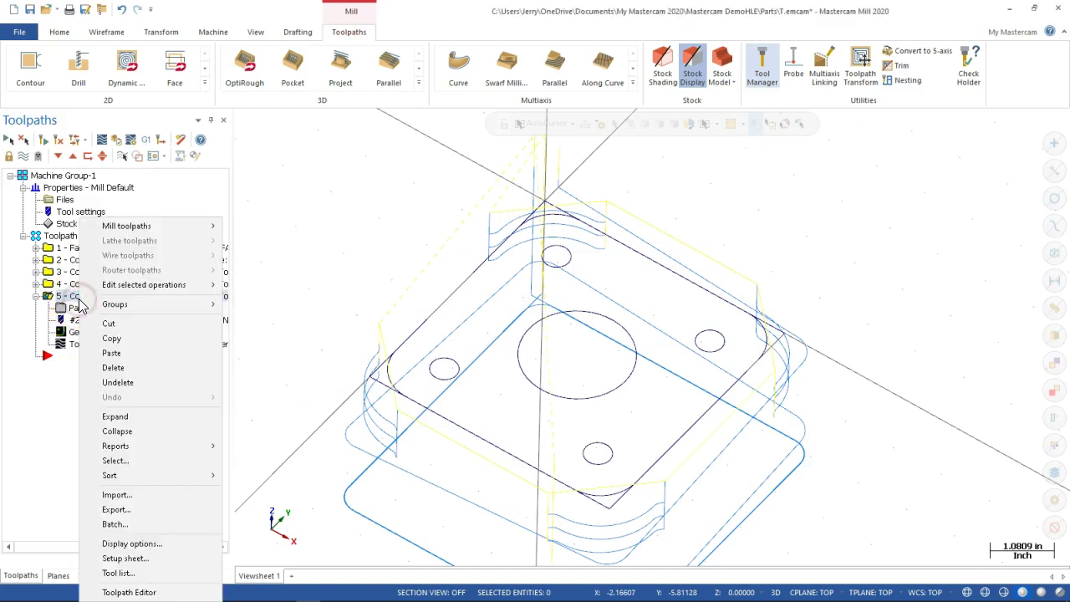
pyautogui.click(115, 367)
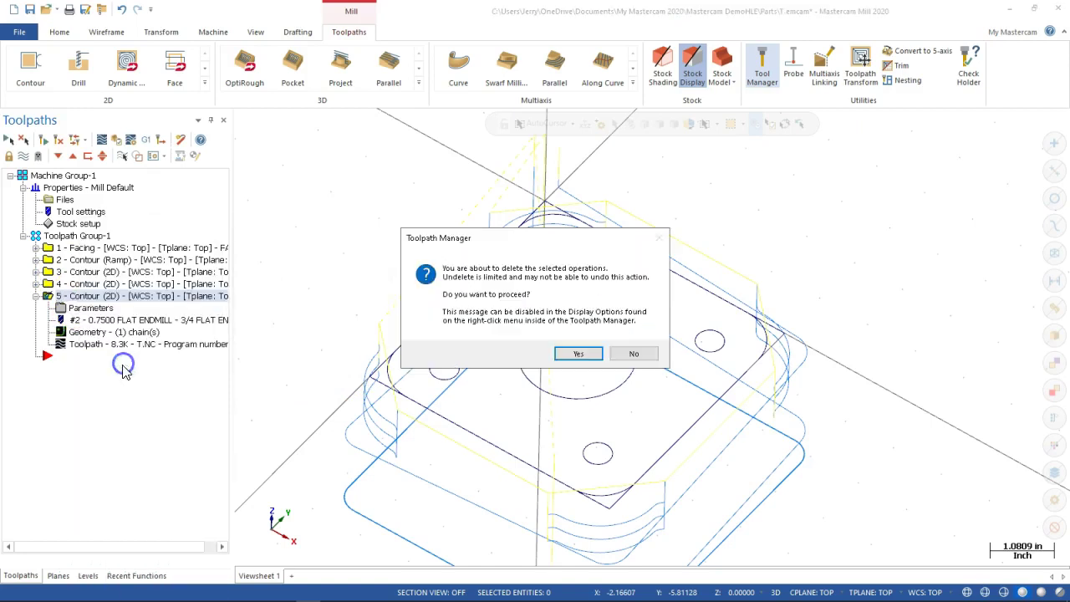
pyautogui.click(559, 356)
# Step: Copy the corner contour operation, paste the copy at the end of the toolpath group, and expand it
pyautogui.click(82, 293)
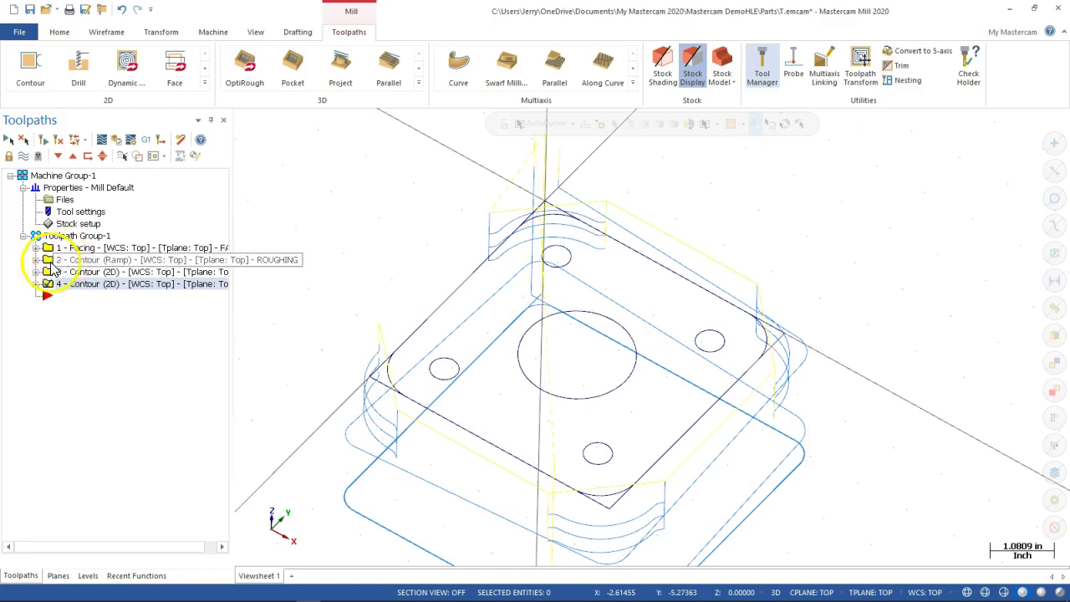
pyautogui.rightClick(63, 285)
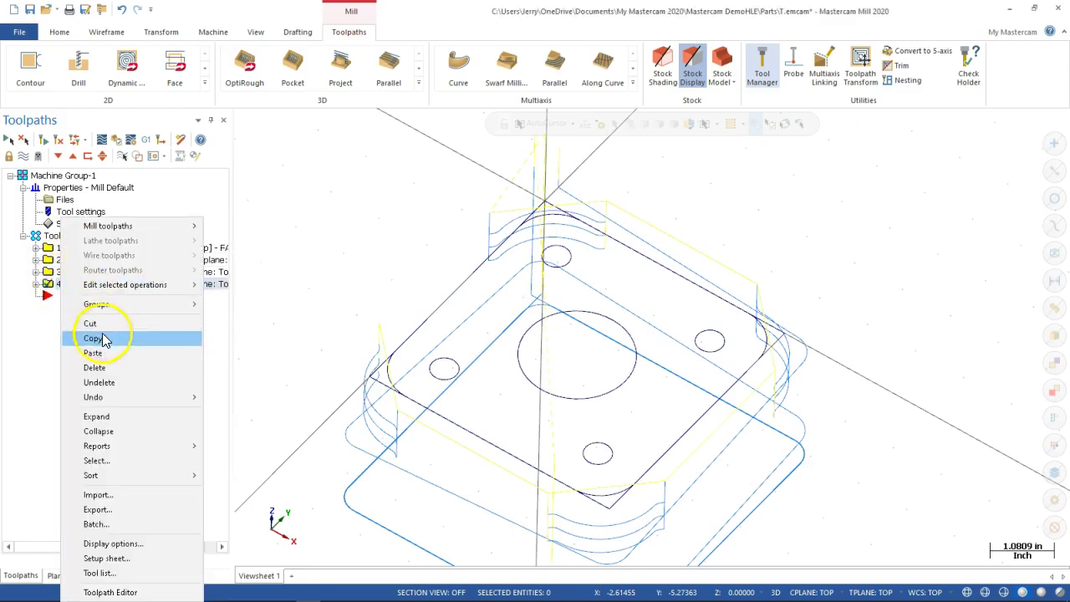
pyautogui.click(104, 337)
pyautogui.rightClick(69, 307)
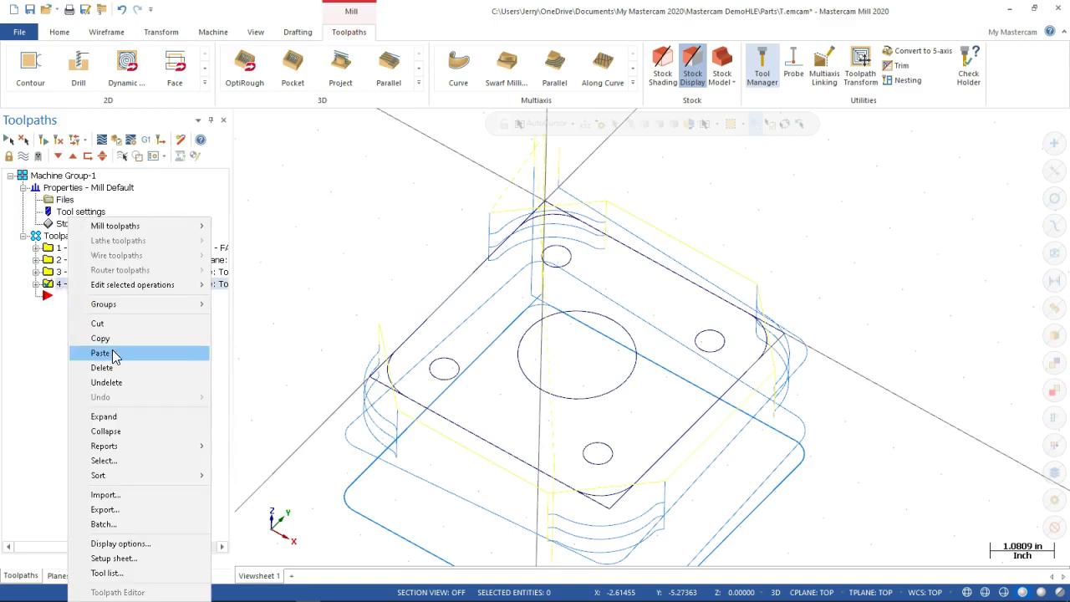
pyautogui.click(115, 353)
pyautogui.click(69, 312)
pyautogui.click(36, 296)
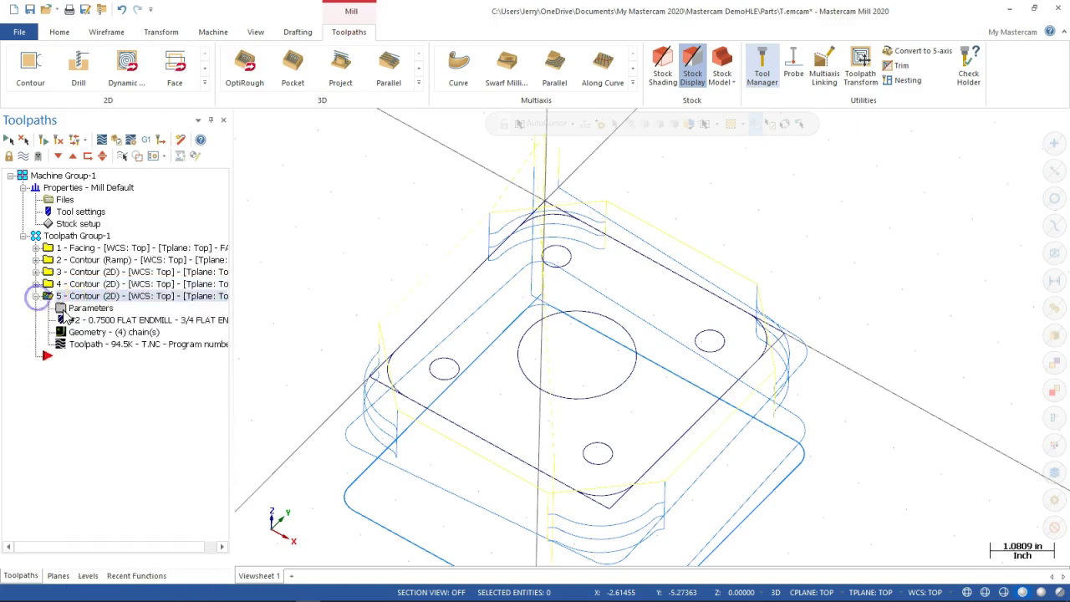
# Step: Set the copied corner contour's stock to leave on walls to 0 and its compensation type to Wear
pyautogui.click(71, 310)
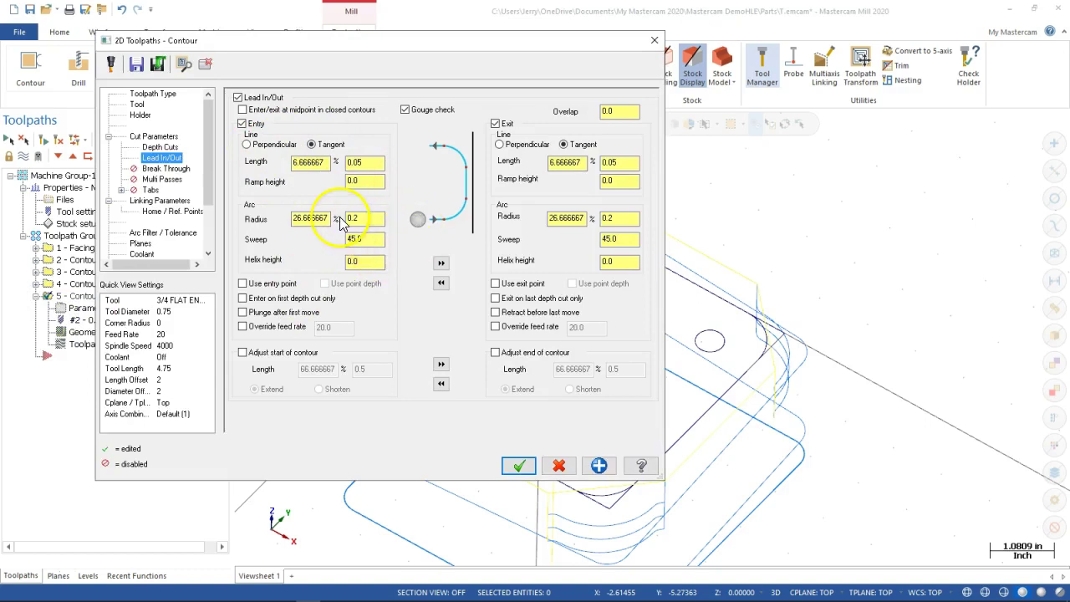
pyautogui.click(148, 136)
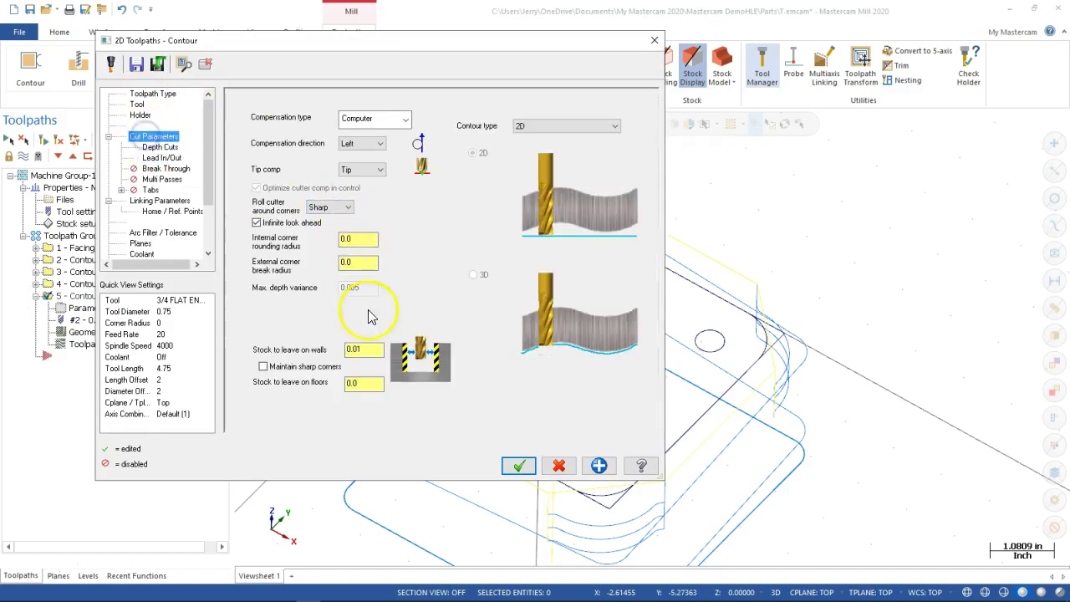
pyautogui.click(320, 349)
pyautogui.write('0')
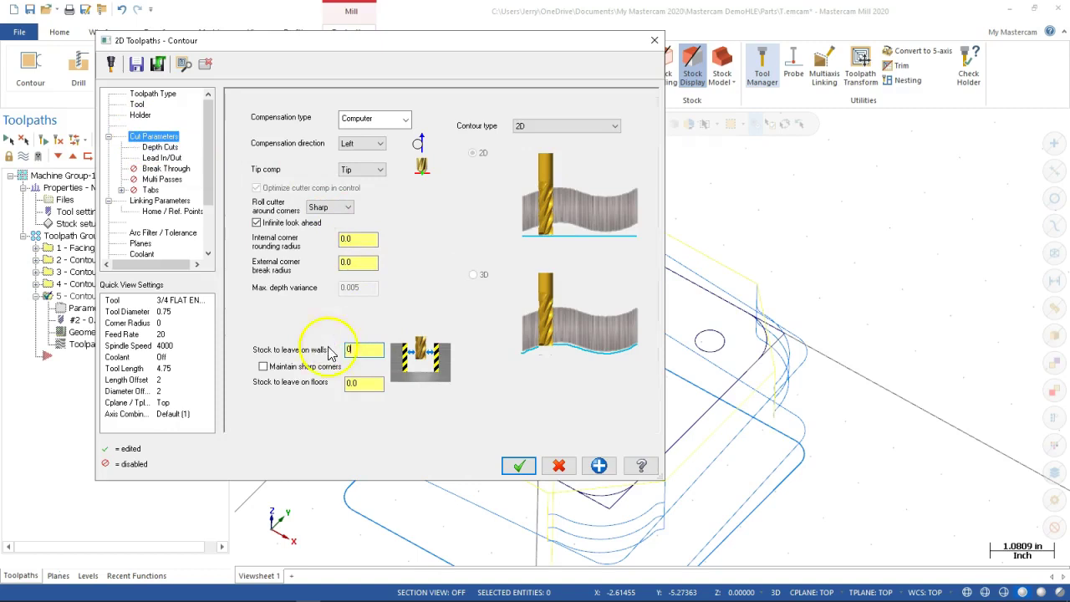
pyautogui.press('Tab')
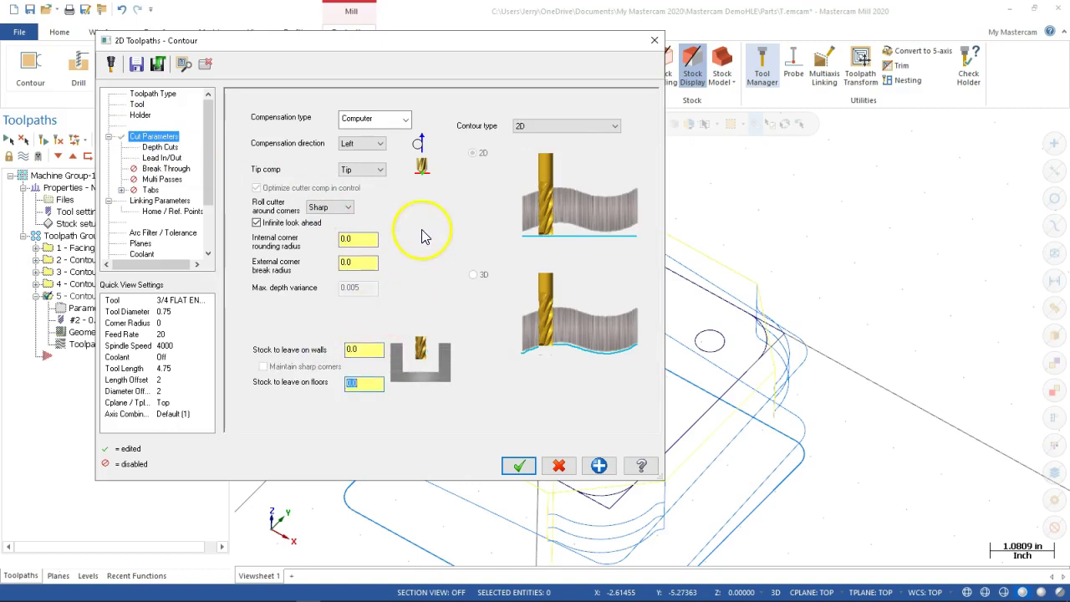
pyautogui.click(405, 119)
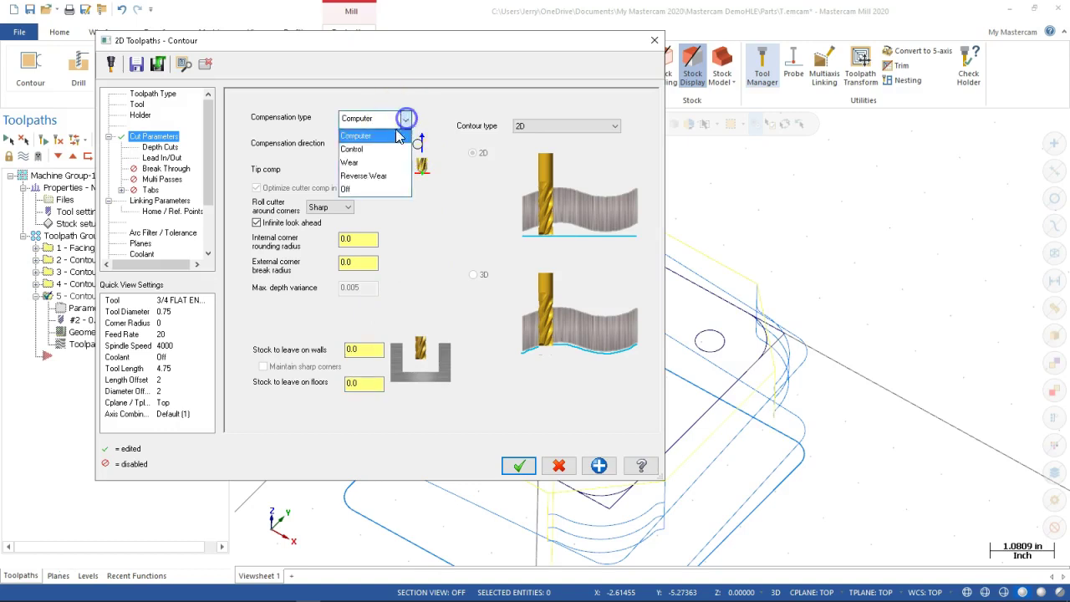
pyautogui.click(368, 164)
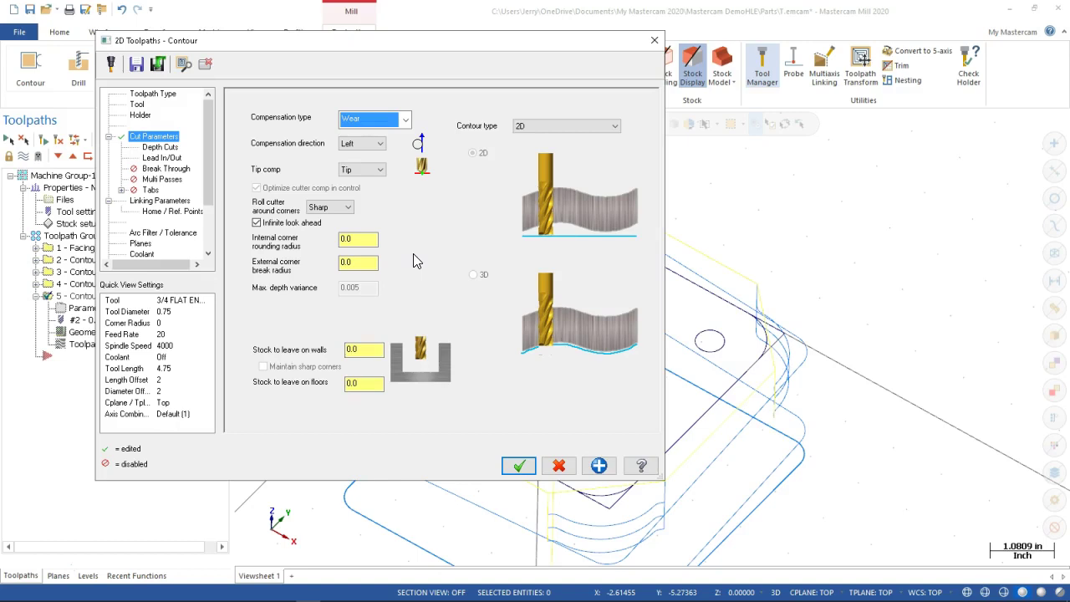
pyautogui.click(516, 467)
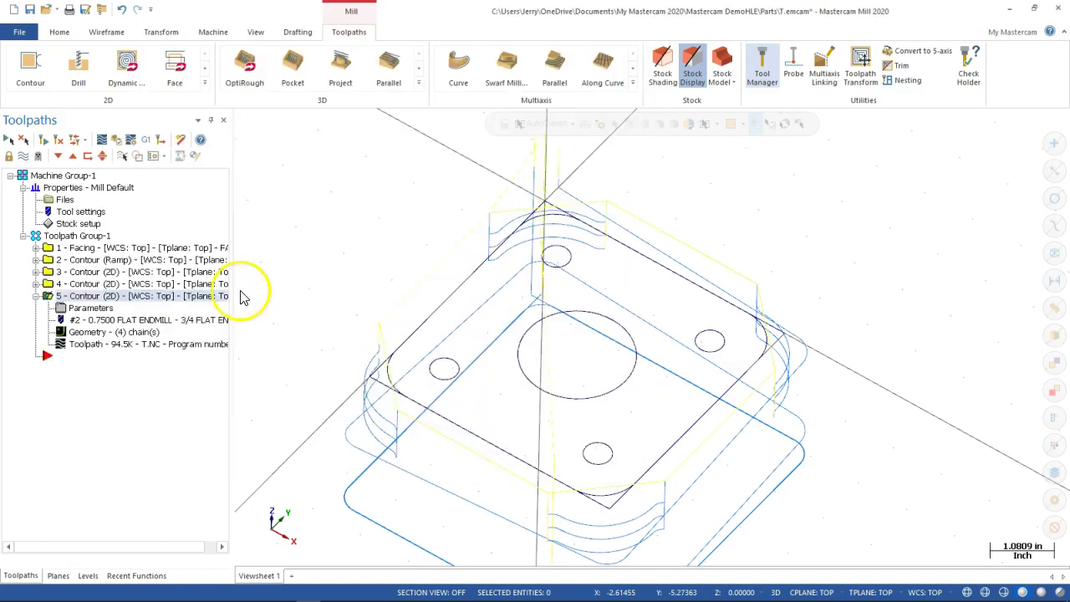
# Step: Set the compensation type of the plate profile's FINISH contour to Wear and regenerate all dirty operations
pyautogui.click(36, 271)
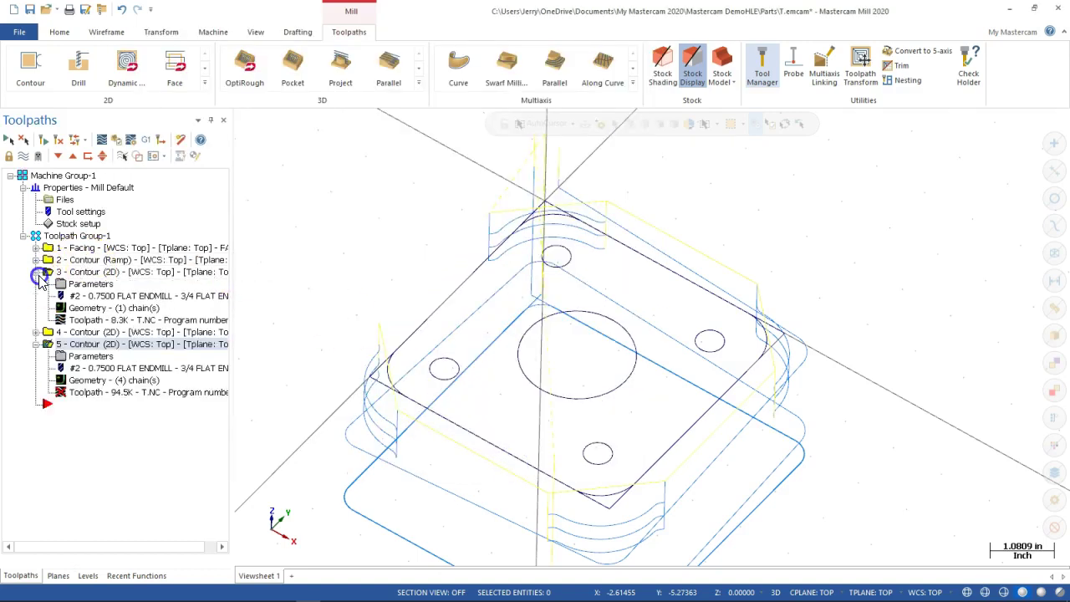
pyautogui.click(90, 285)
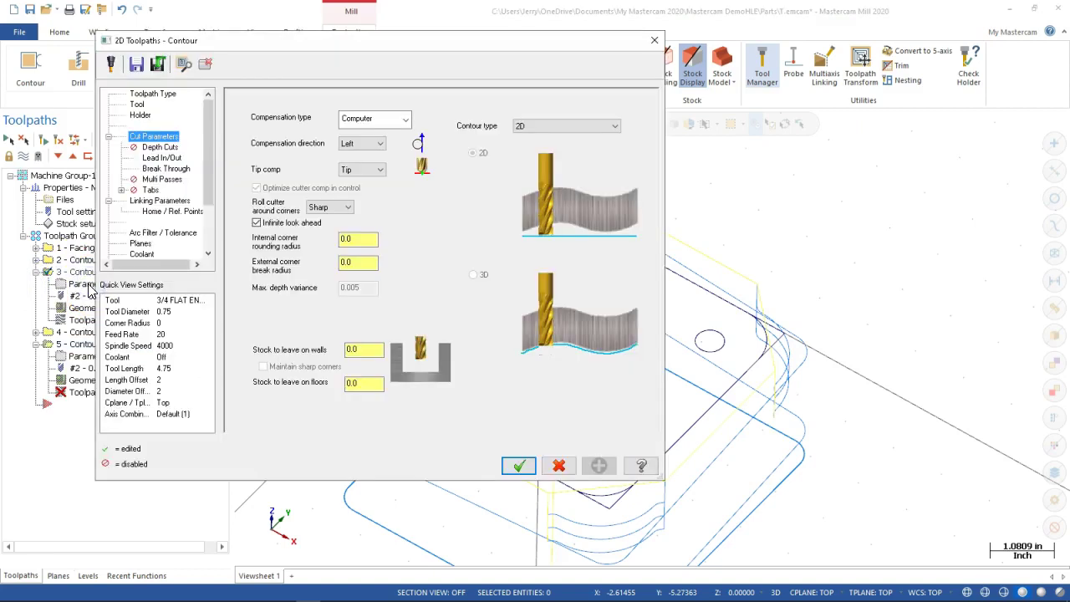
pyautogui.click(405, 119)
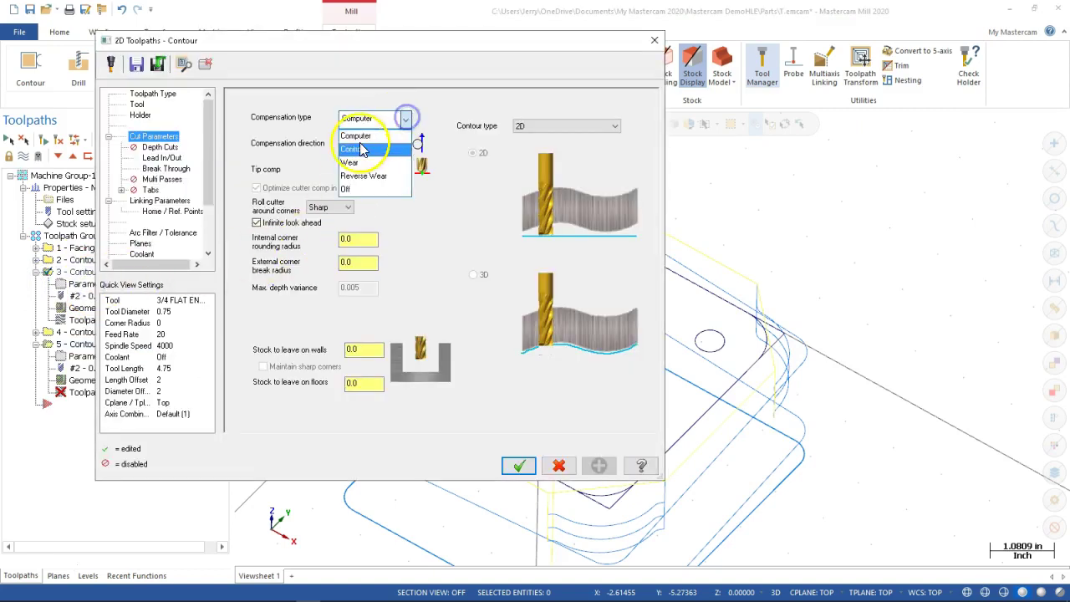
pyautogui.click(358, 164)
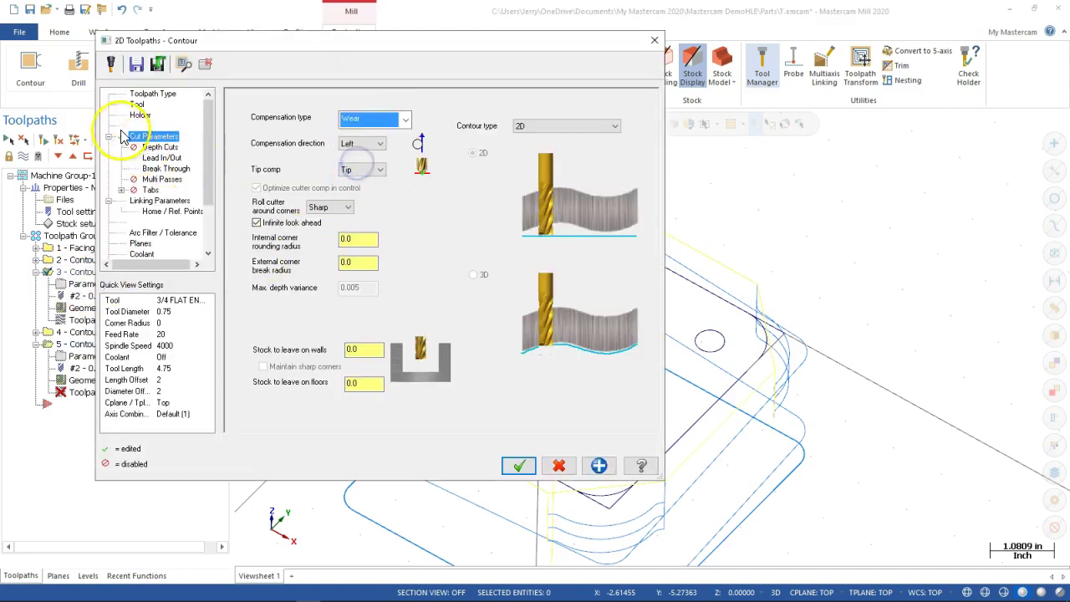
pyautogui.click(142, 107)
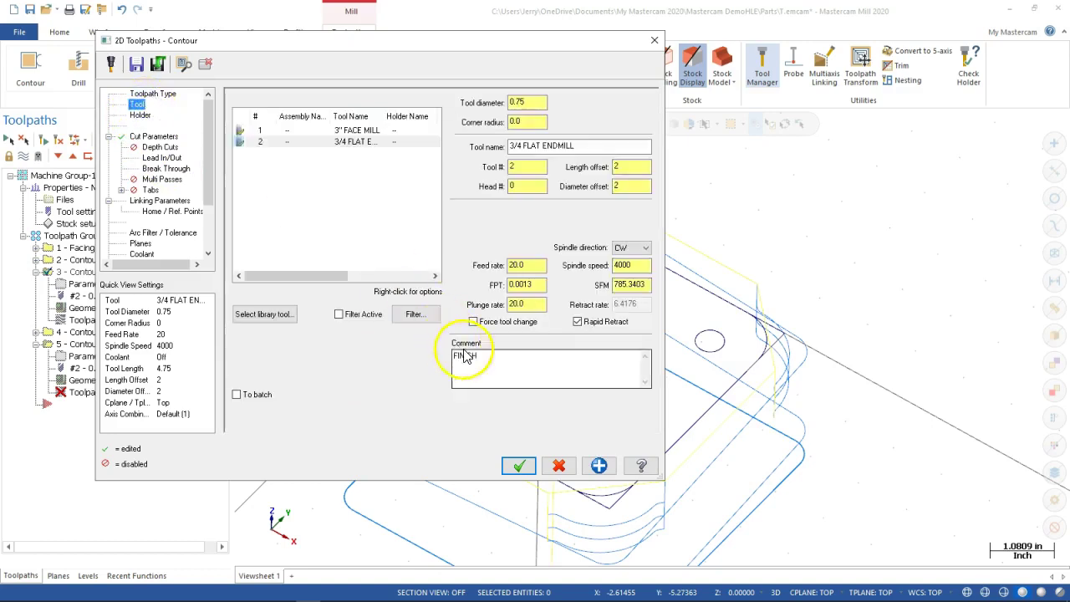
pyautogui.click(518, 466)
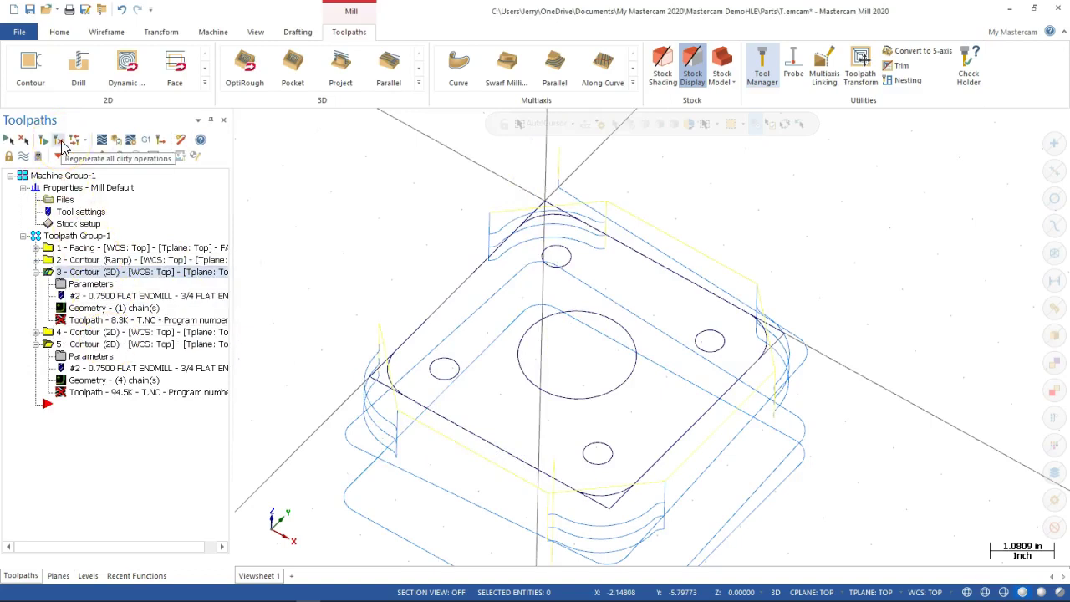
pyautogui.click(61, 143)
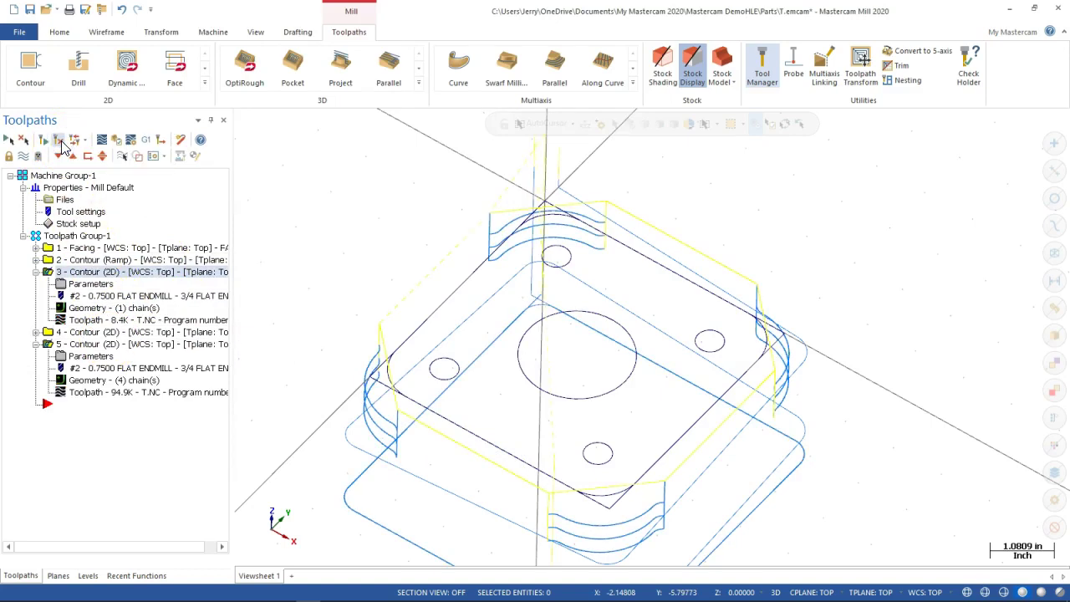
# Step: Hide the displayed toolpaths of the plate profile's 2D finishing contour and ramp roughing contour
pyautogui.moveTo(318, 262); pyautogui.dragTo(308, 203, button='middle')
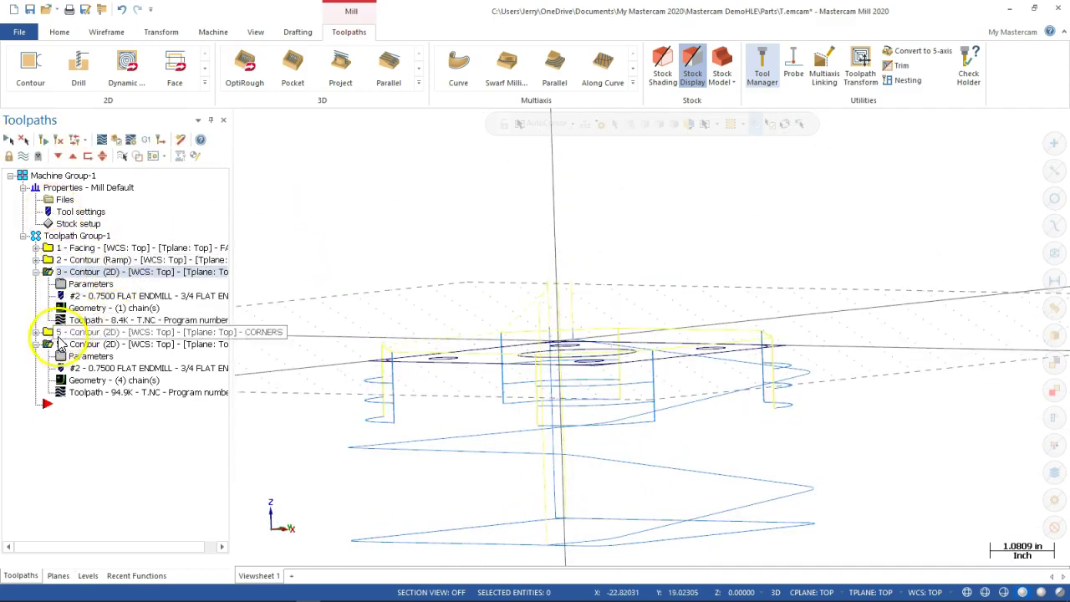
pyautogui.click(73, 273)
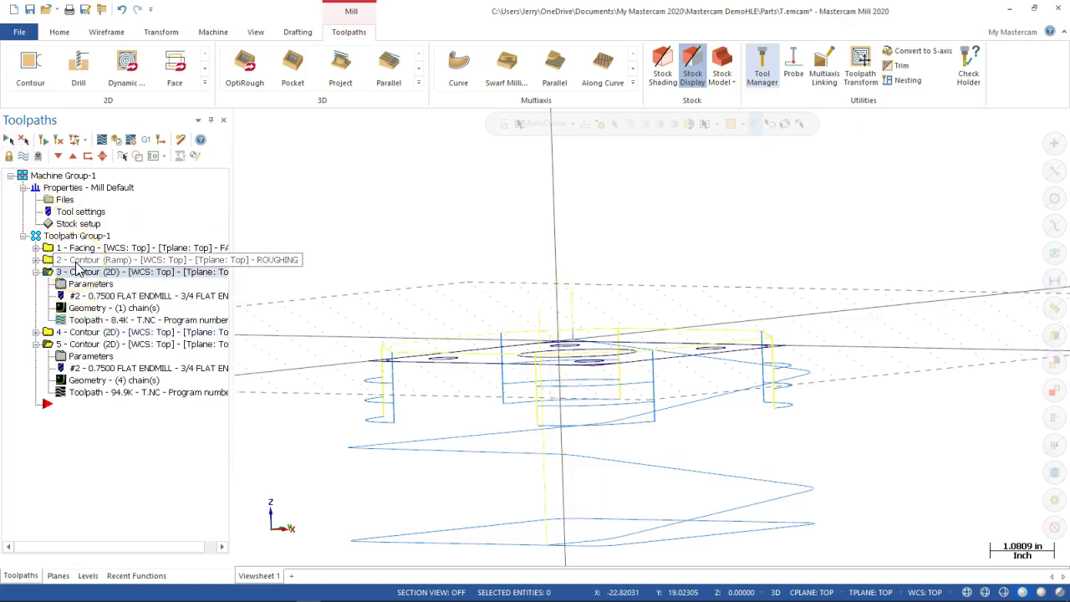
pyautogui.click(76, 265)
pyautogui.click(24, 158)
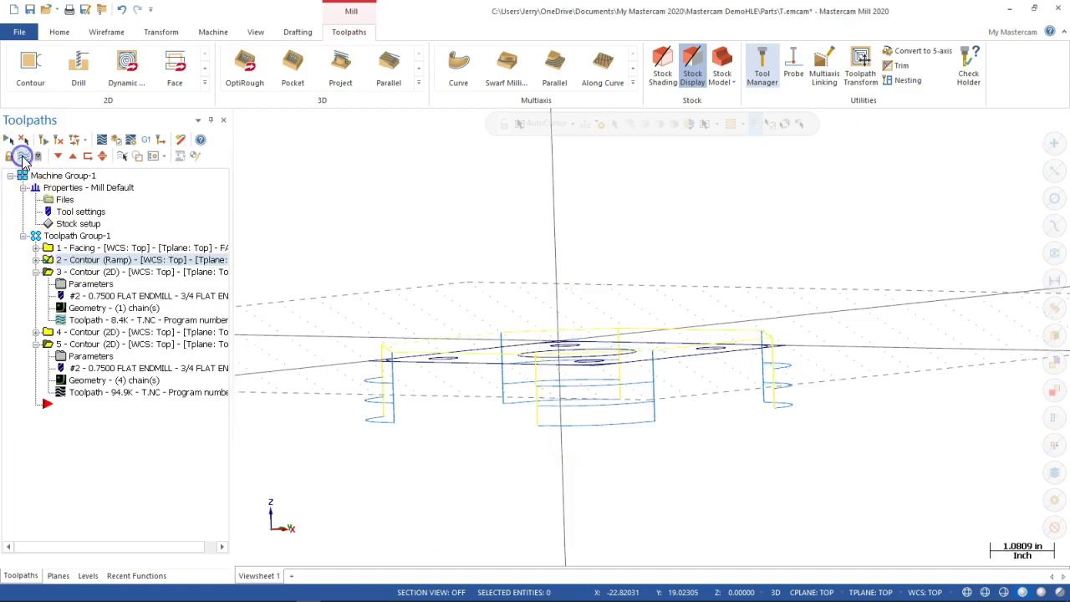
pyautogui.click(100, 334)
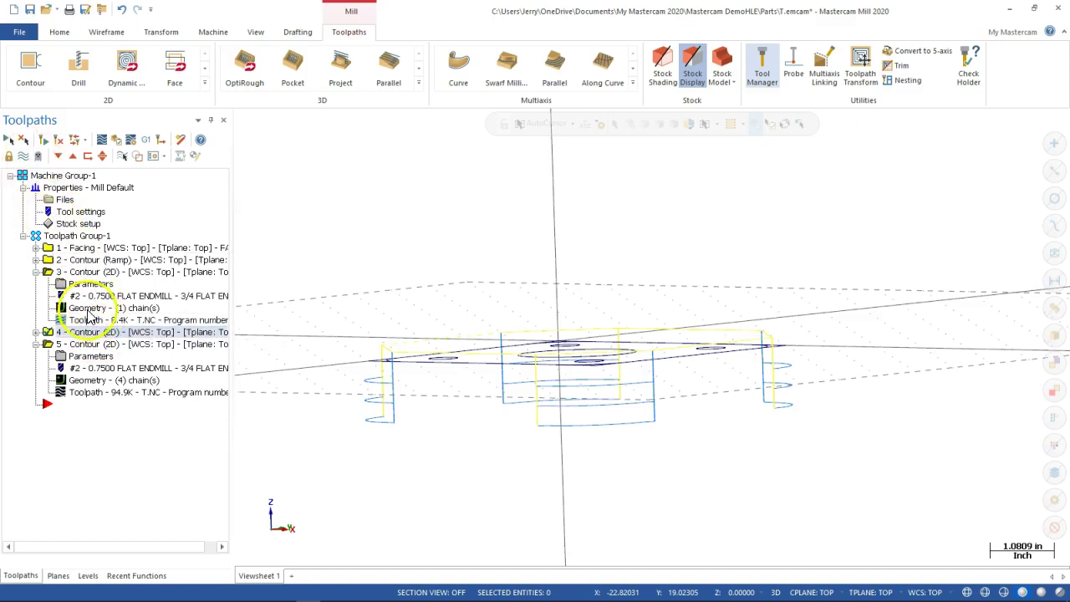
pyautogui.click(86, 334)
pyautogui.click(23, 158)
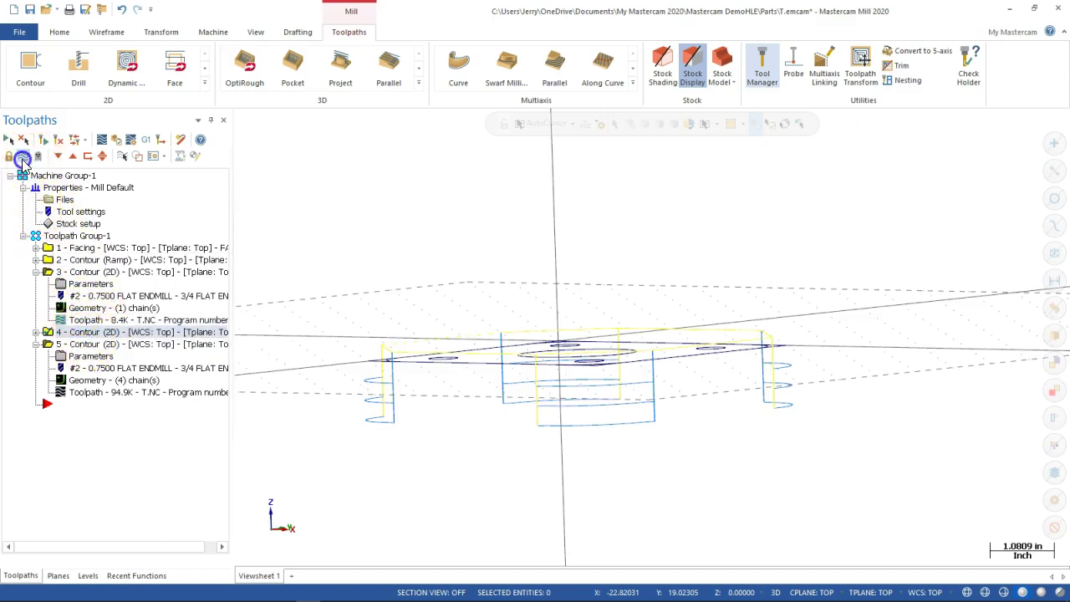
# Step: Turn off depth cuts in the copied corner contour operation and regenerate its toolpath
pyautogui.click(96, 355)
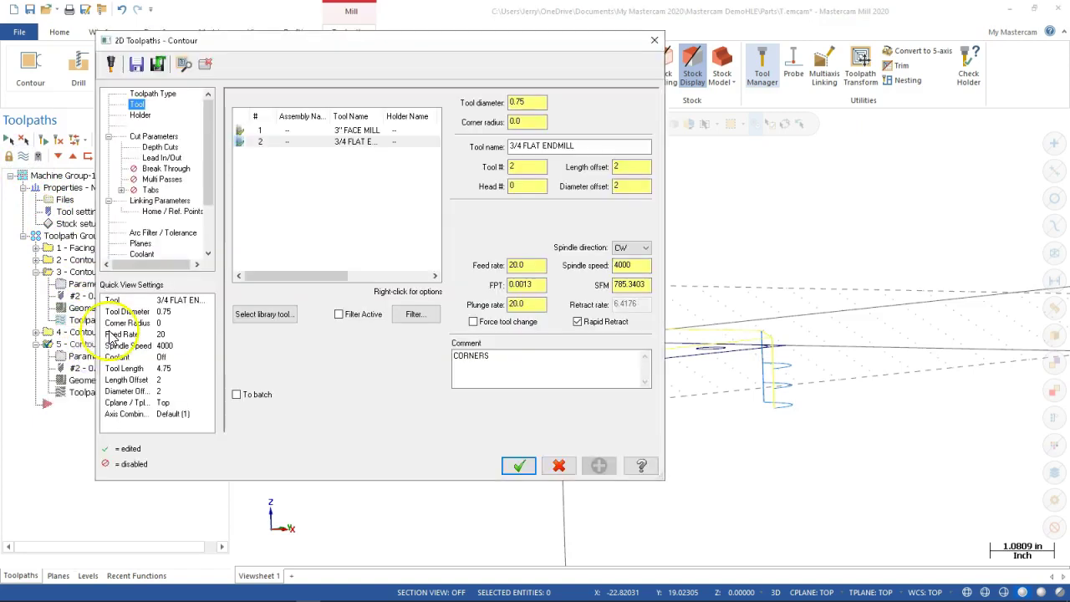
pyautogui.click(159, 147)
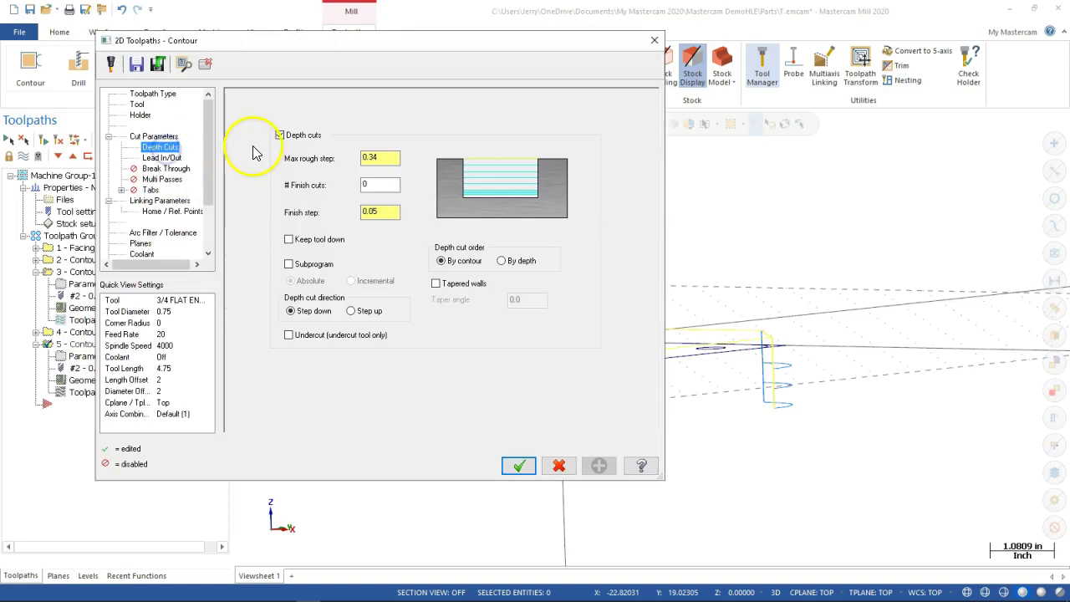
pyautogui.click(280, 136)
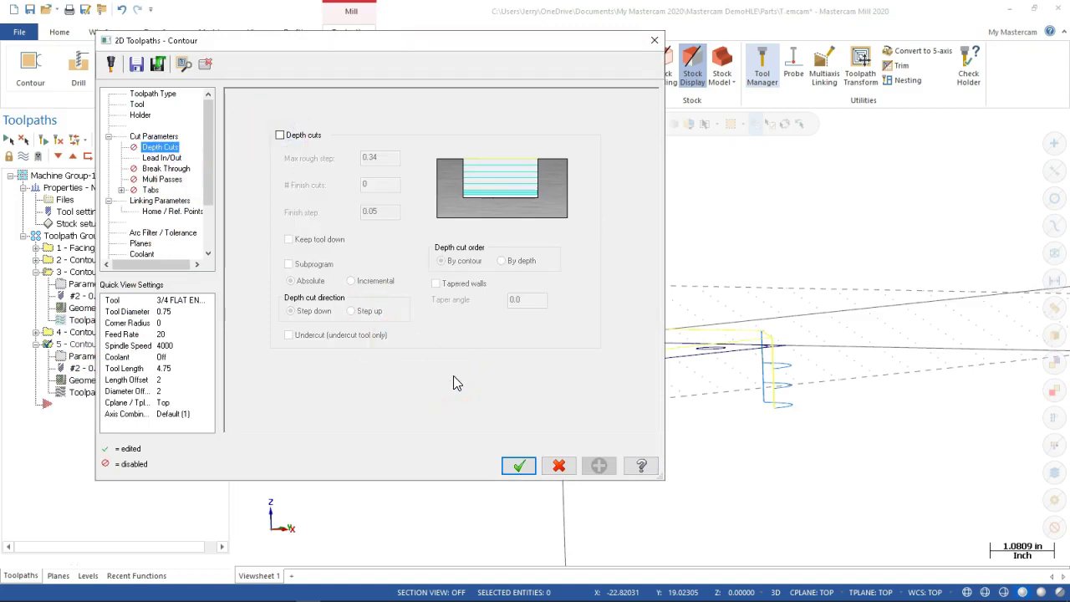
pyautogui.click(519, 467)
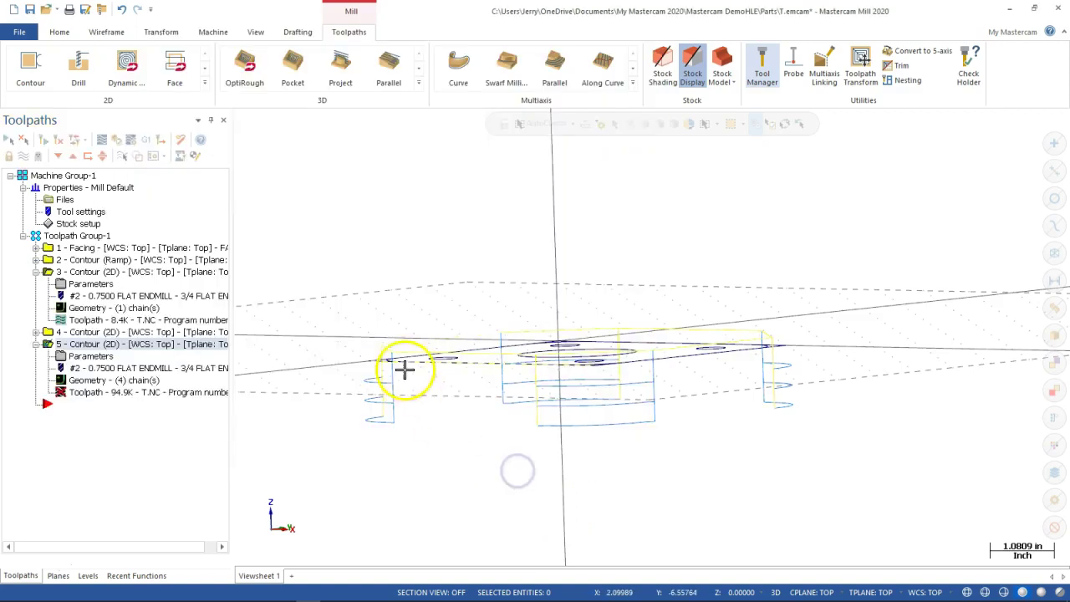
pyautogui.moveTo(377, 279); pyautogui.dragTo(379, 347, button='middle')
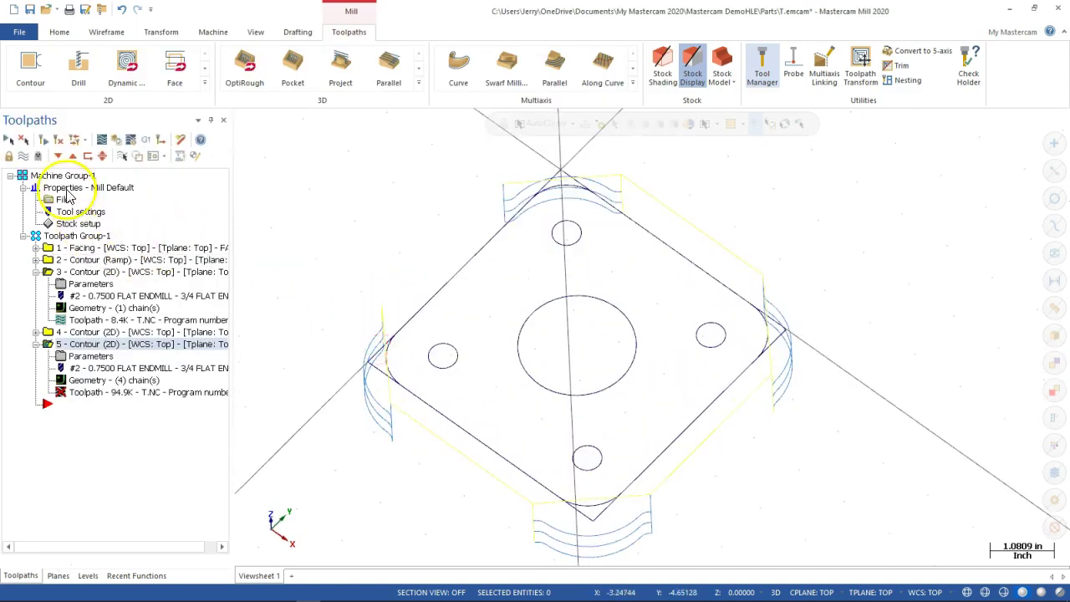
pyautogui.click(56, 140)
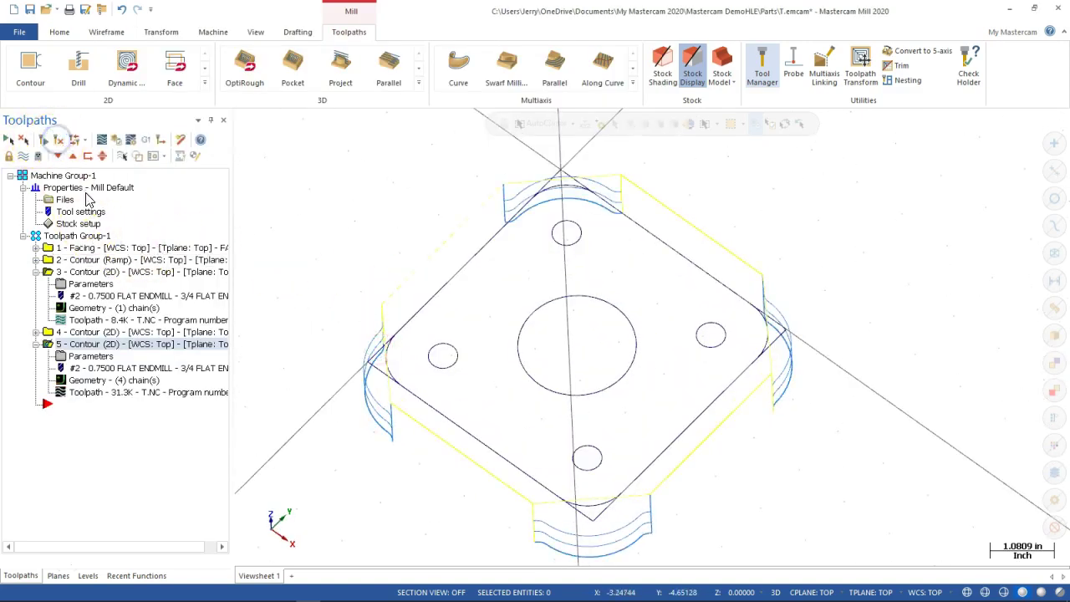
# Step: Hide the original corner contour's toolpath and collapse the profile finishing and copied corner contour operations
pyautogui.click(107, 333)
pyautogui.click(9, 158)
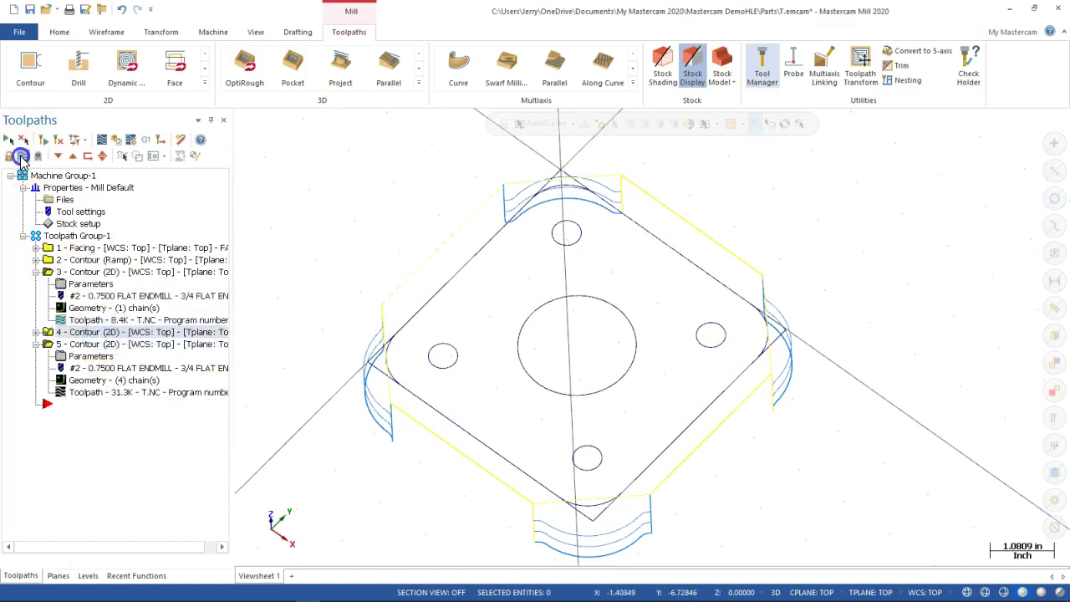
pyautogui.moveTo(301, 248); pyautogui.dragTo(327, 270, button='middle')
pyautogui.click(419, 495)
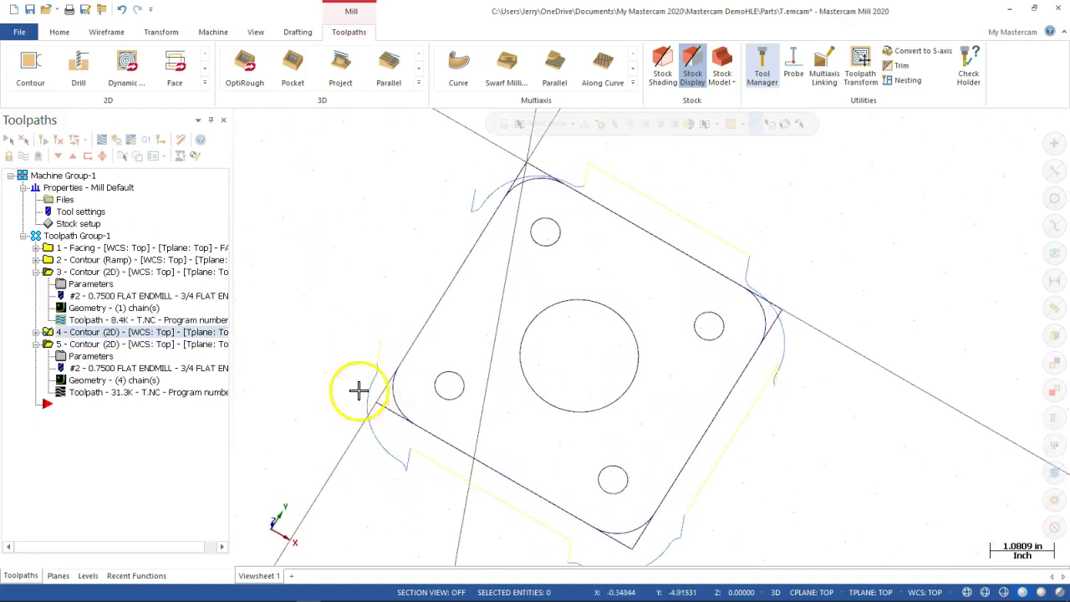
pyautogui.middleClick(356, 364)
pyautogui.moveTo(356, 363); pyautogui.dragTo(346, 390, button='middle')
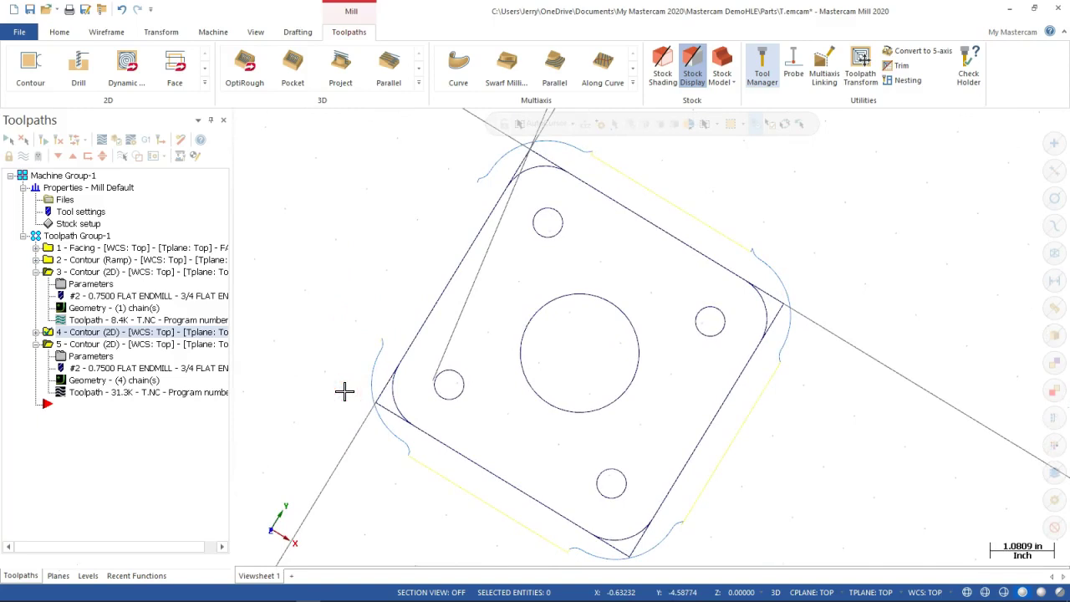
pyautogui.click(354, 389)
pyautogui.moveTo(391, 383); pyautogui.dragTo(391, 310, button='middle')
pyautogui.click(382, 303)
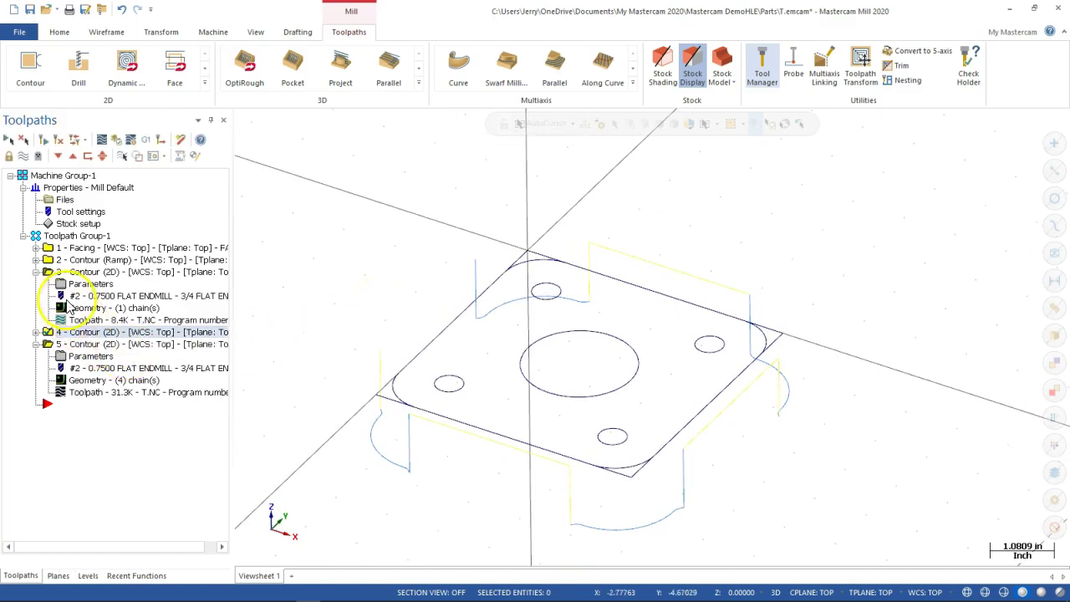
pyautogui.click(36, 272)
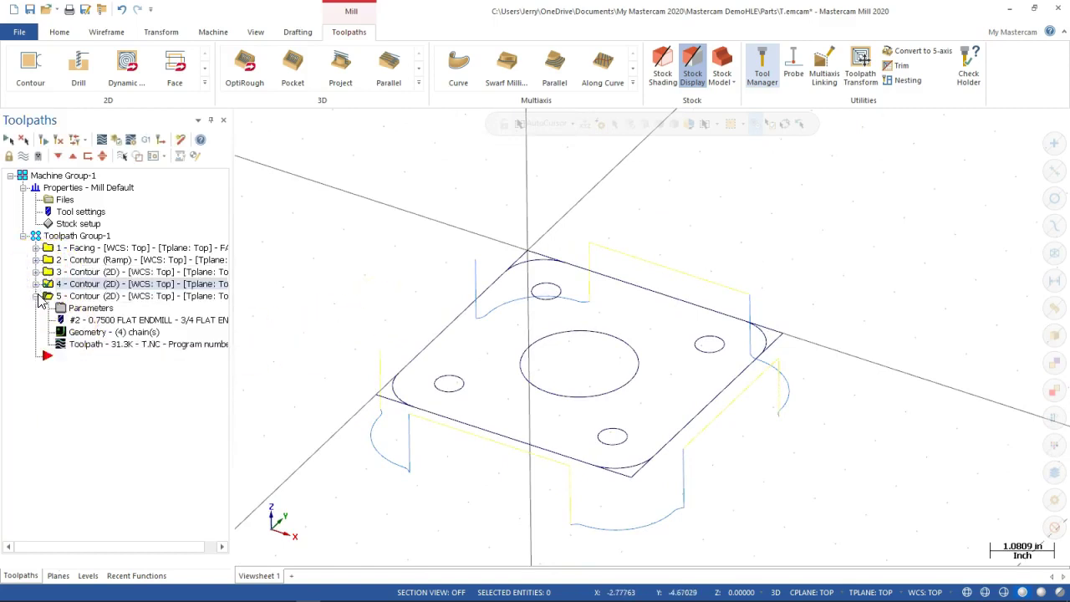
pyautogui.click(36, 296)
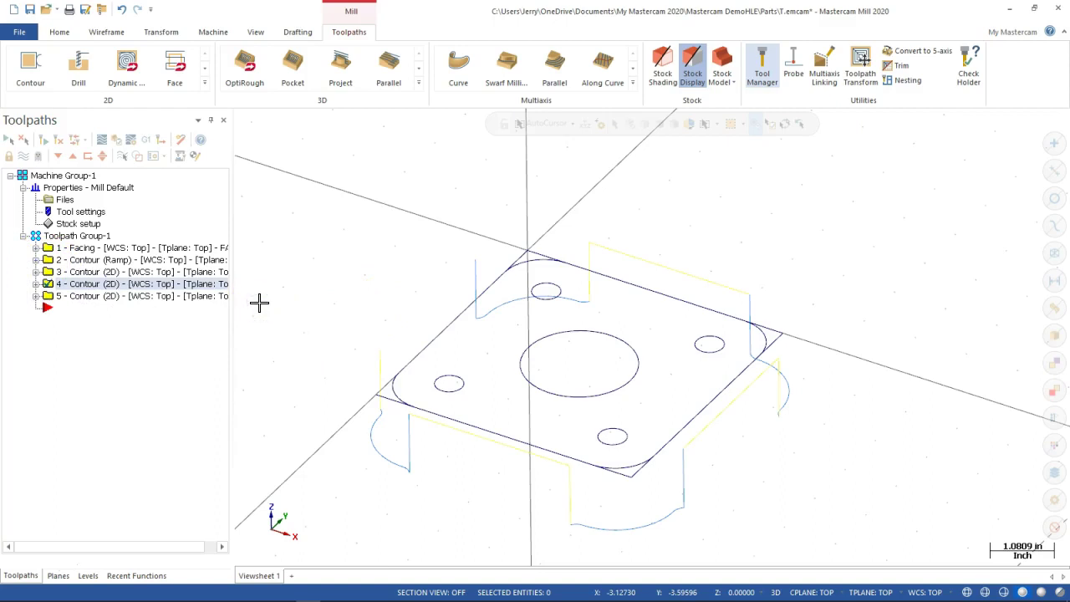
# Step: Review the multi-pass settings of the copied corner contour operation in isometric view, then close its parameters without changes
pyautogui.hotkey('alt', '7')
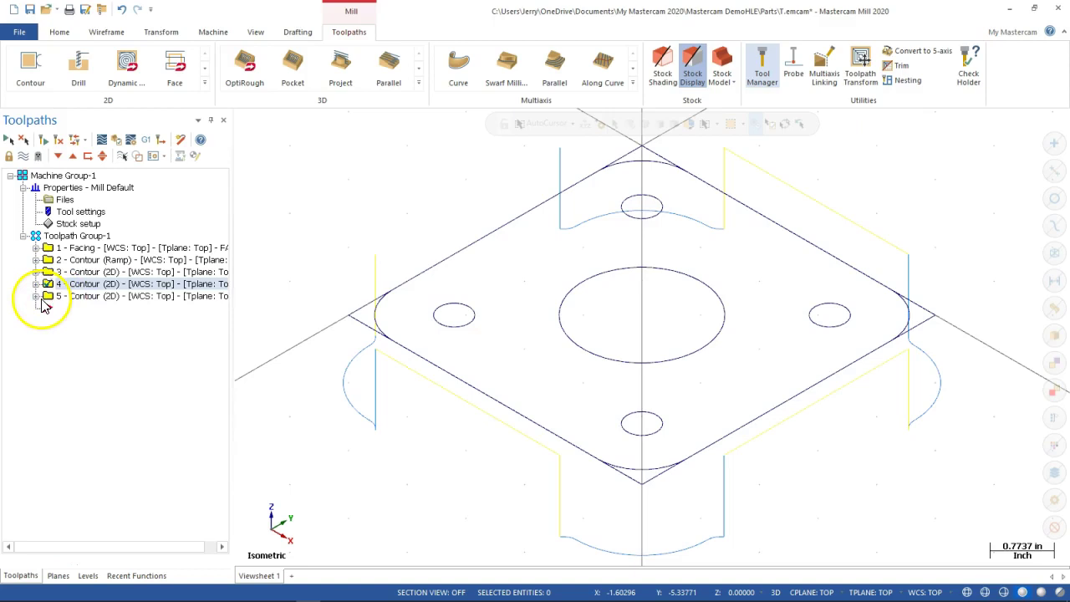
pyautogui.click(36, 296)
pyautogui.click(63, 310)
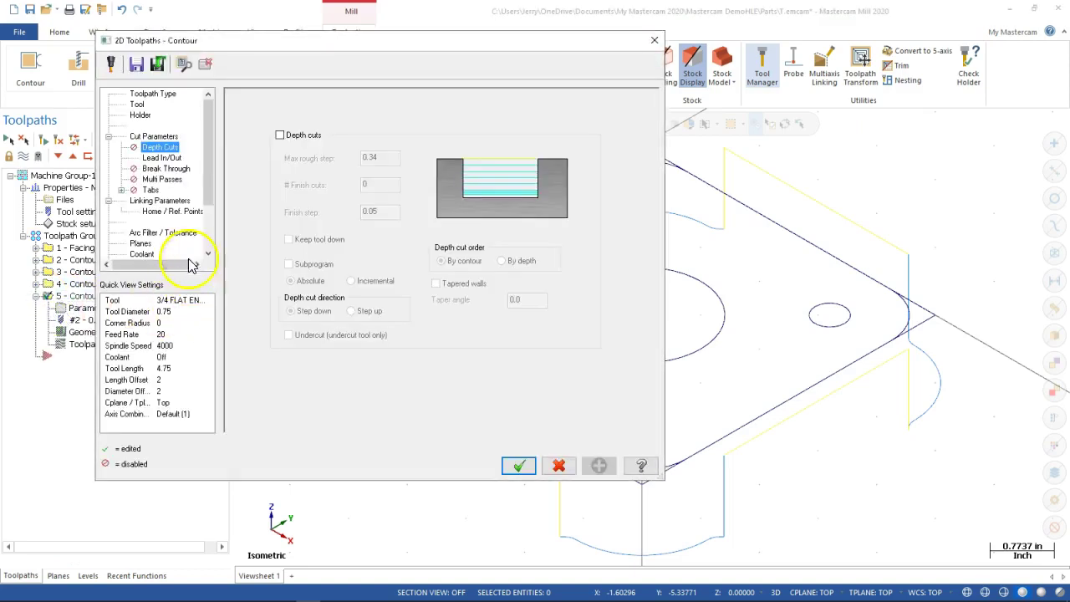
pyautogui.click(159, 180)
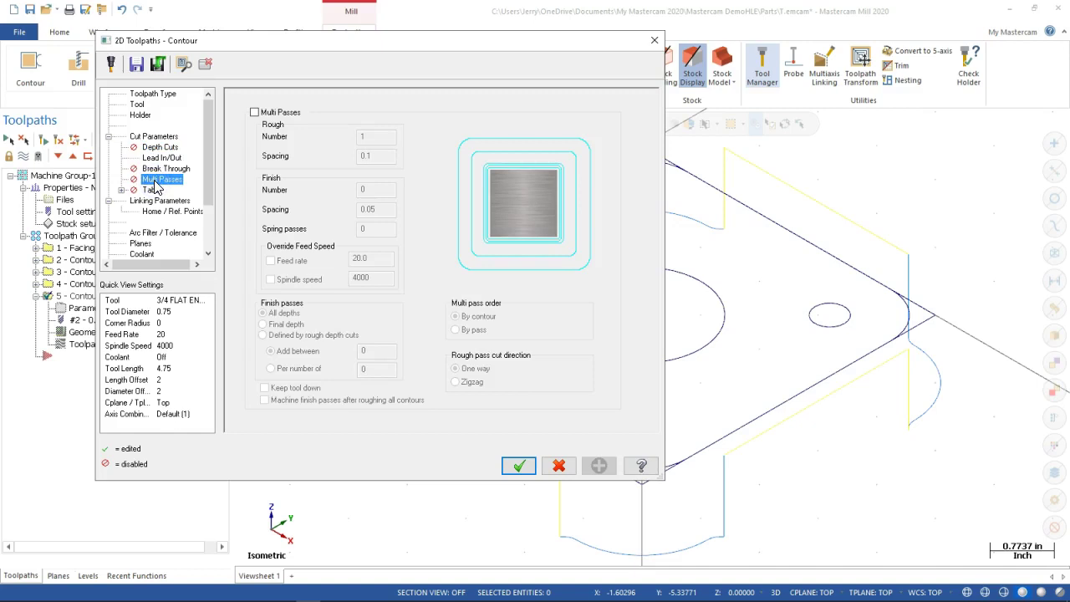
pyautogui.click(559, 465)
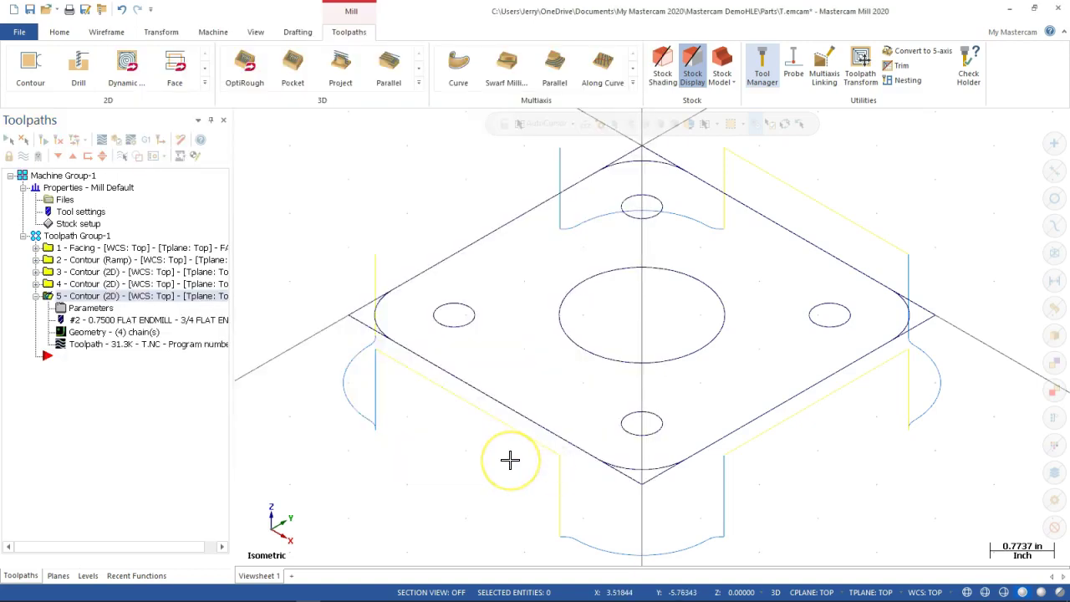
pyautogui.click(509, 461)
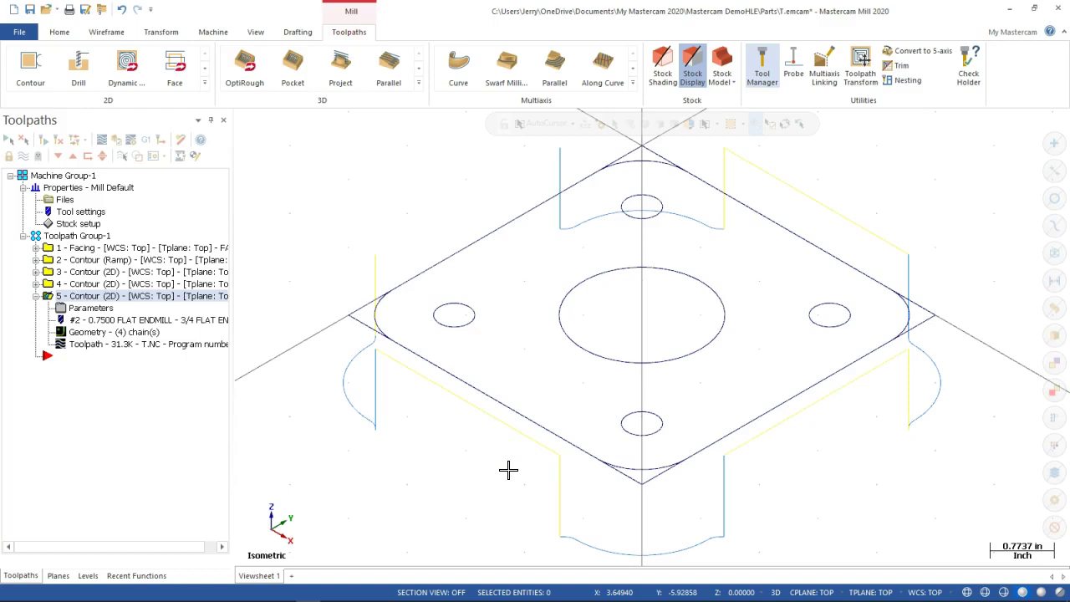
pyautogui.click(510, 464)
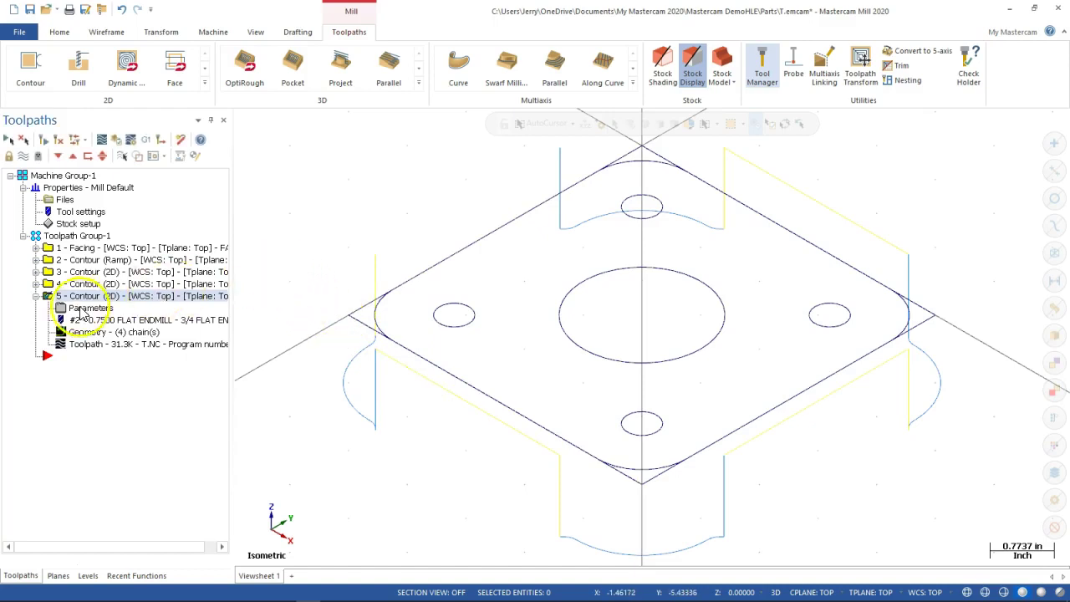
# Step: Hide the copied corner contour's toolpath and create a pocket toolpath from the plate's large central circle
pyautogui.click(21, 156)
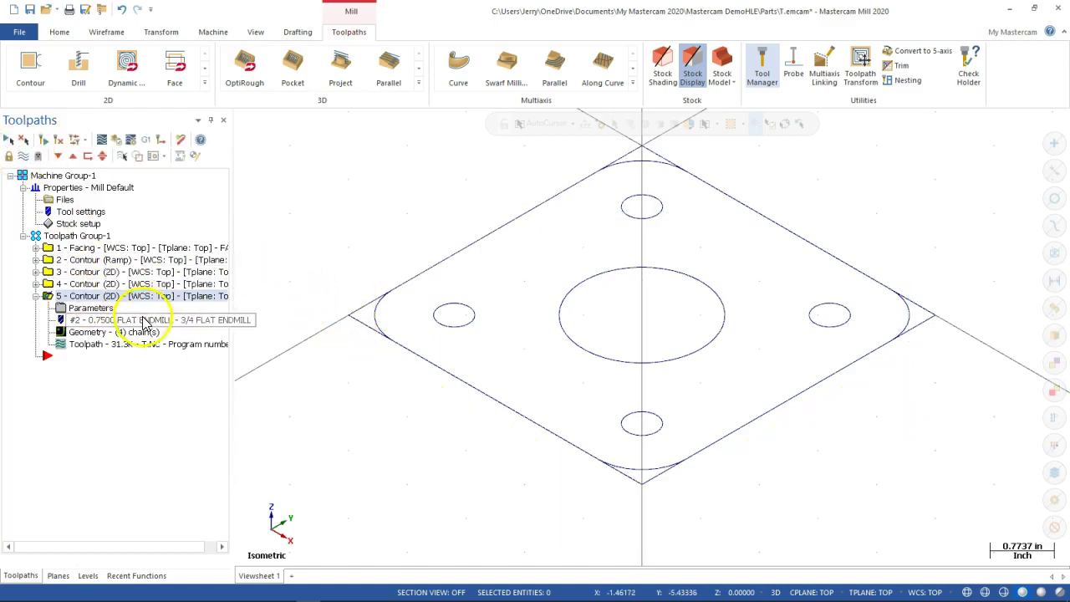
pyautogui.rightClick(91, 405)
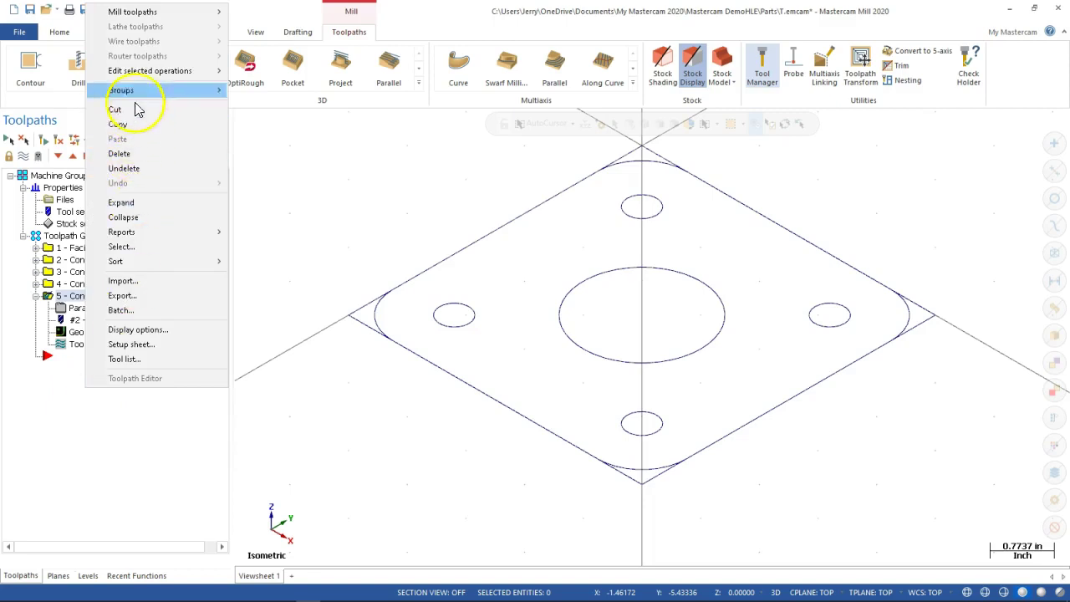
pyautogui.moveTo(132, 14)
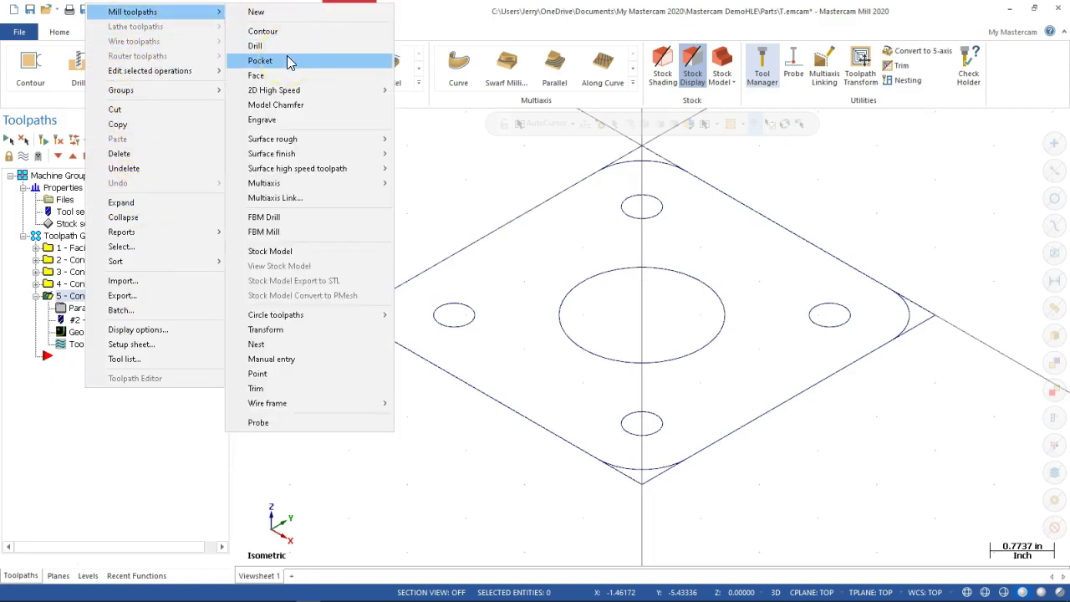
pyautogui.click(289, 62)
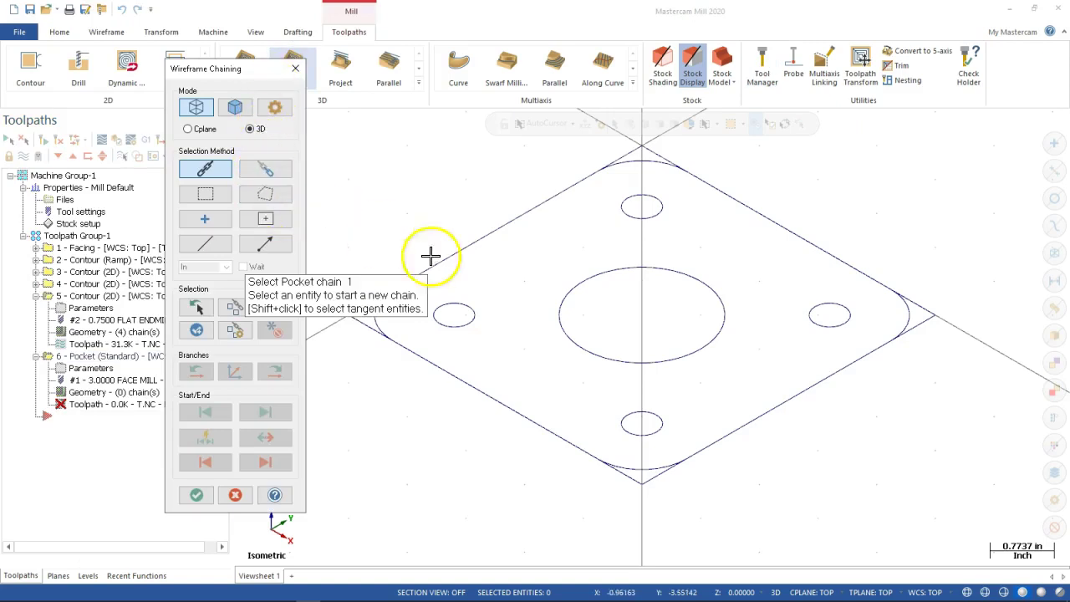
pyautogui.click(687, 358)
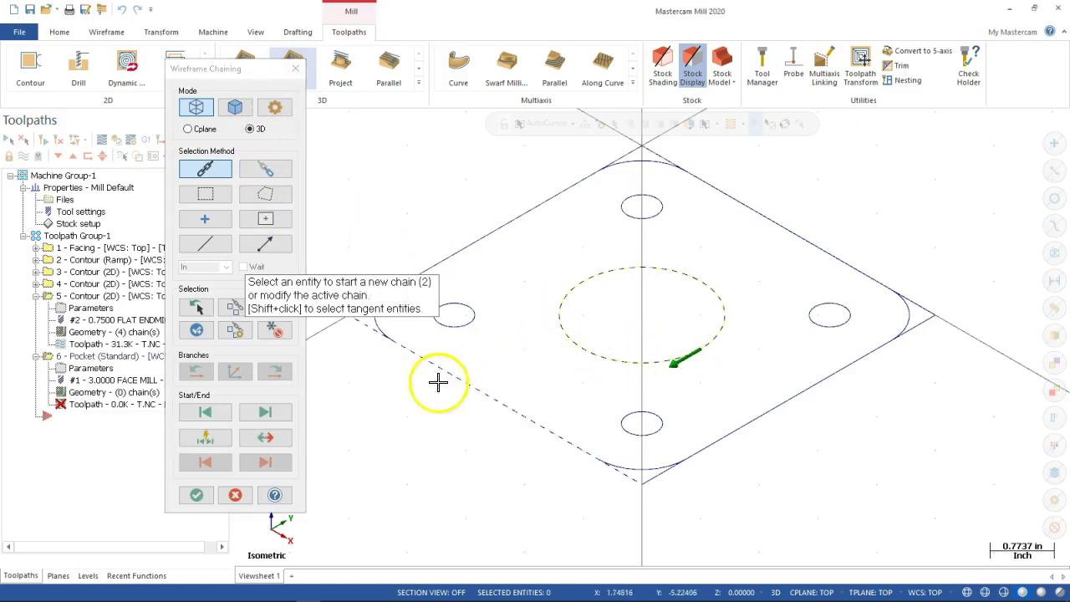
pyautogui.click(197, 495)
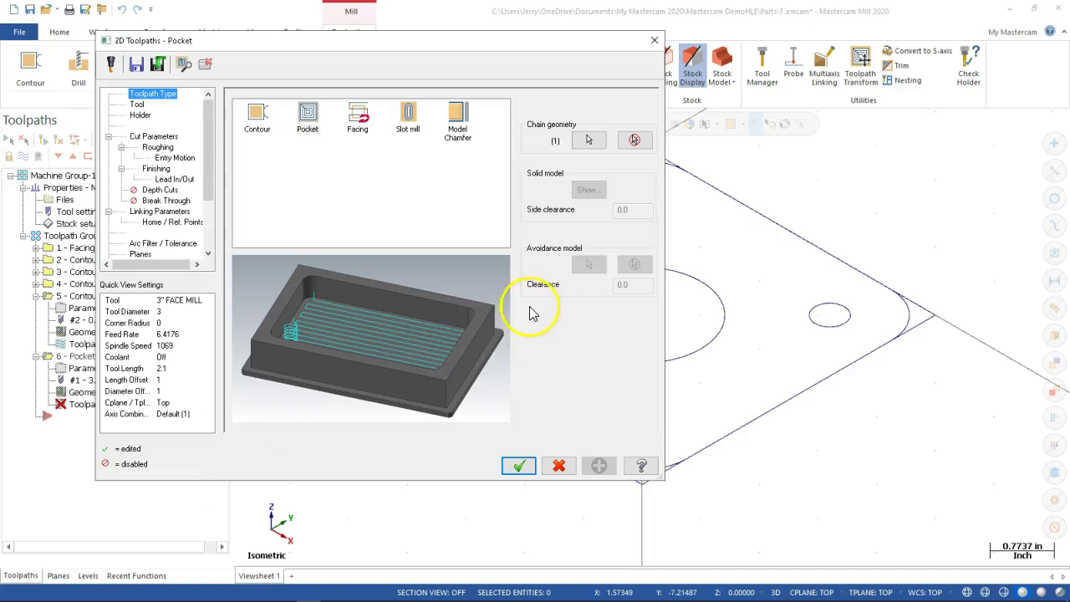
# Step: Reverse the direction of the pocket's central circle chain
pyautogui.click(588, 140)
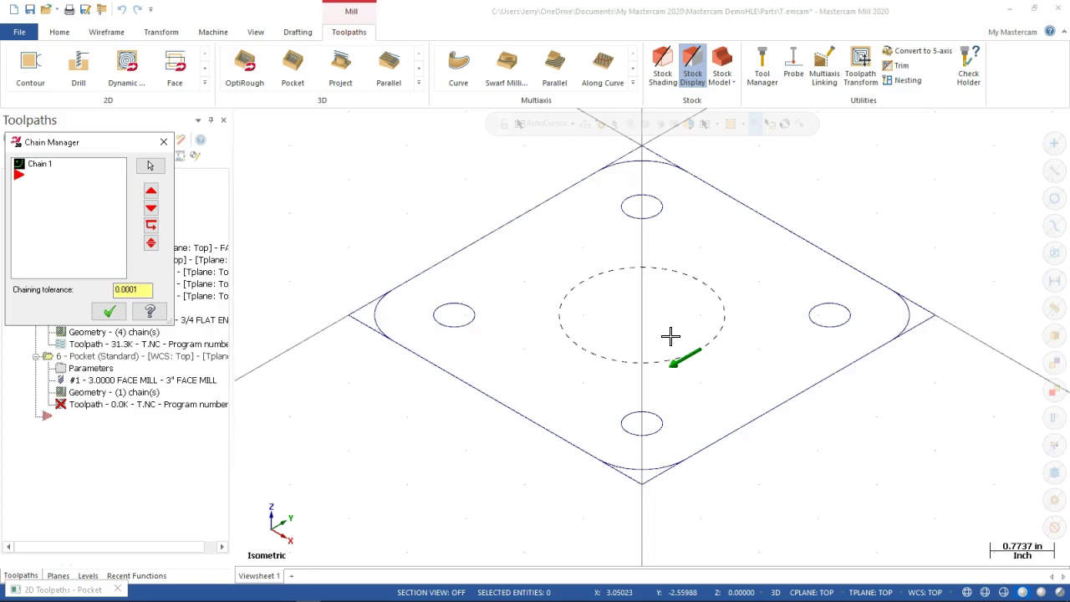
pyautogui.click(48, 164)
pyautogui.rightClick(49, 166)
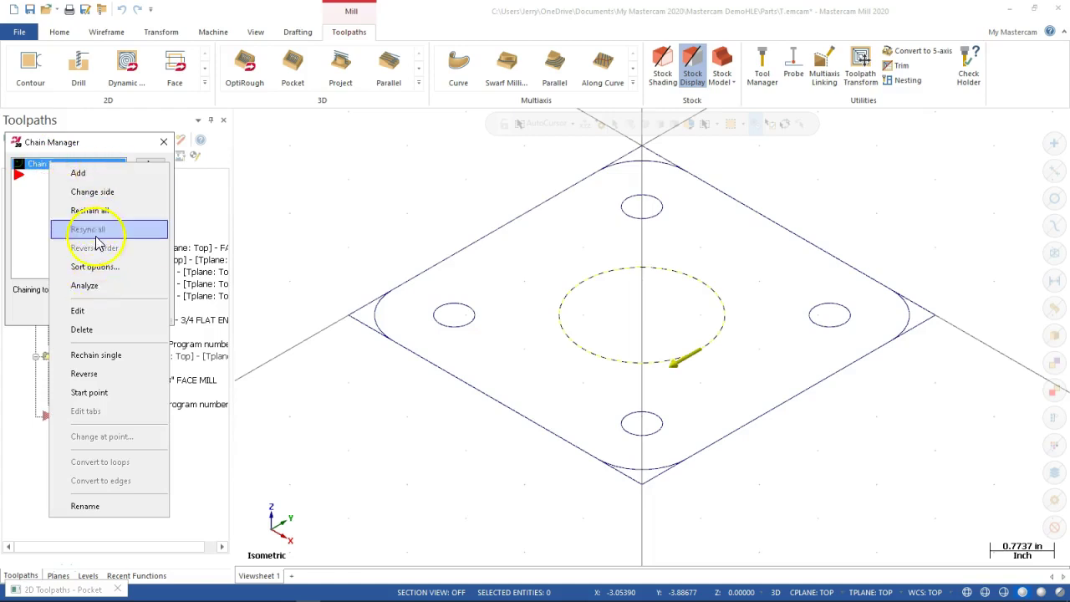
pyautogui.click(92, 374)
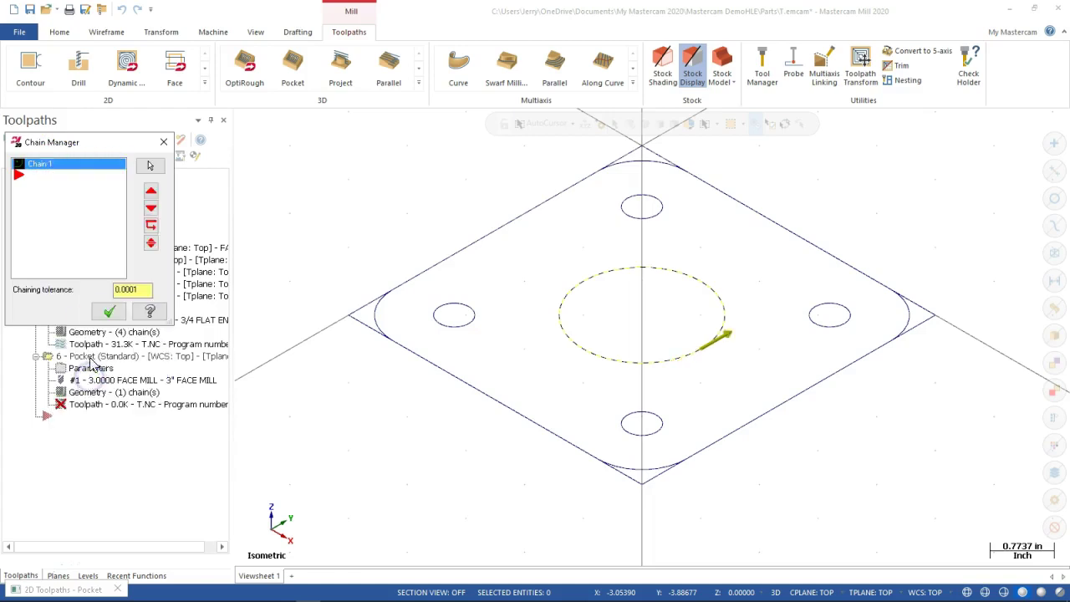
pyautogui.click(110, 312)
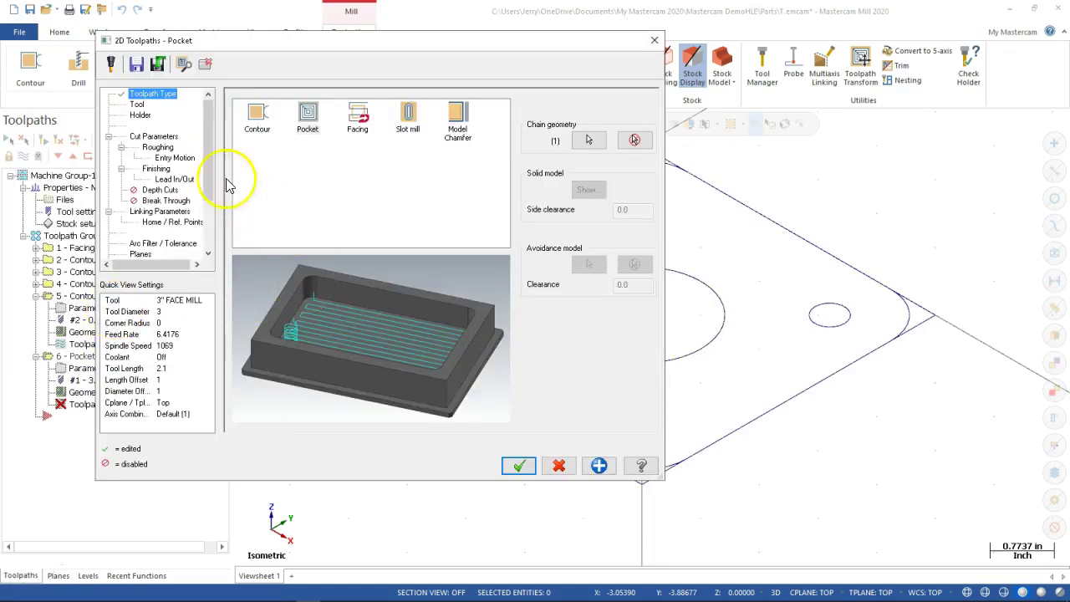
# Step: Assign the 3/4 FLAT ENDMILL to the pocket operation and set its spindle speed to 4000
pyautogui.click(137, 104)
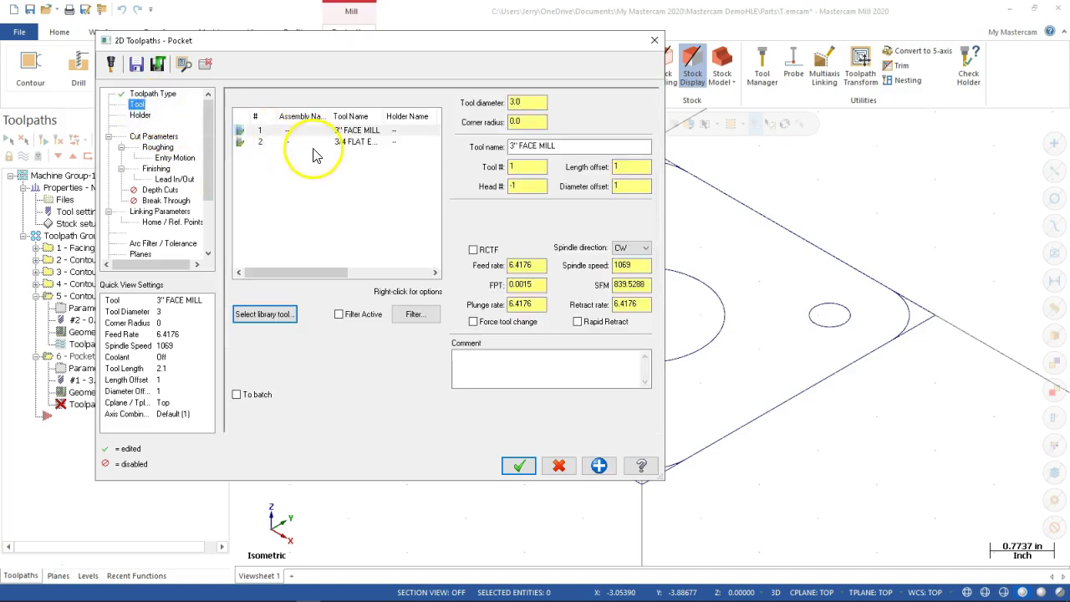
pyautogui.click(358, 142)
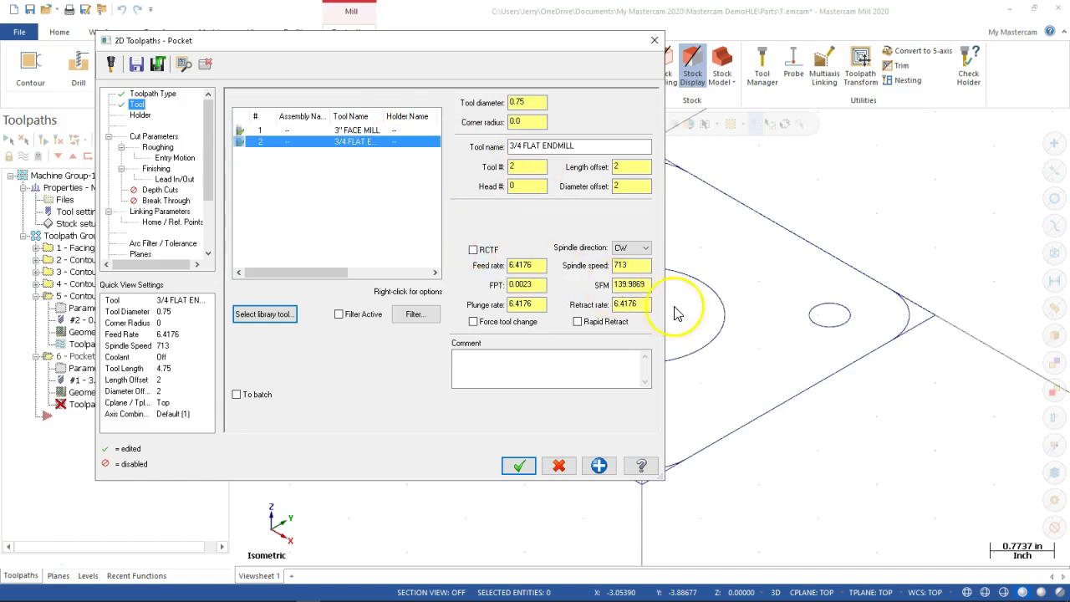
pyautogui.doubleClick(629, 266)
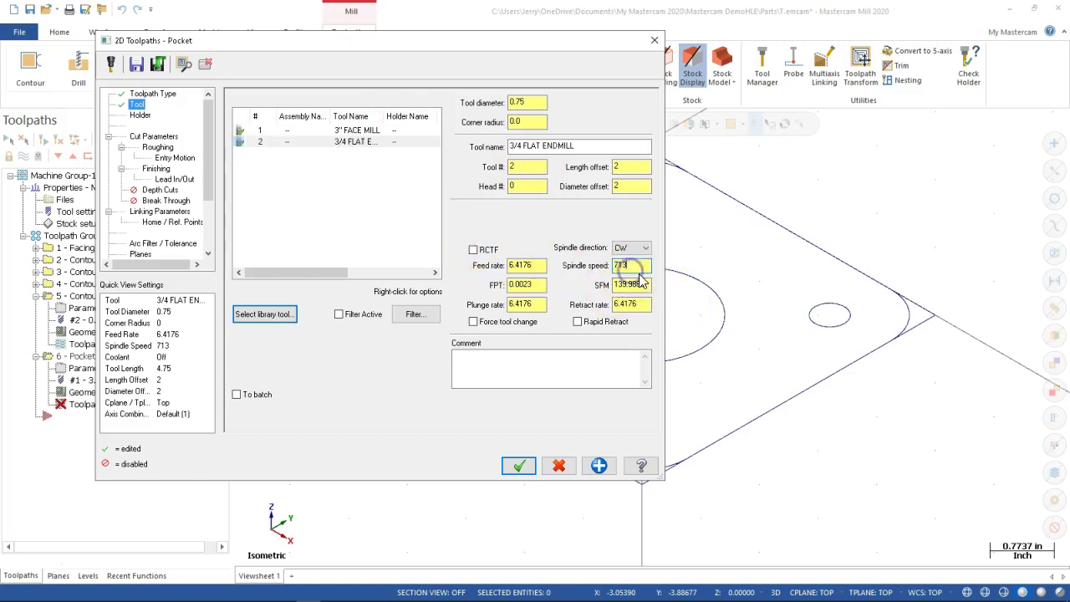
pyautogui.write('400')
pyautogui.press('Tab')
pyautogui.click(648, 266)
pyautogui.write('0')
pyautogui.press('Tab')
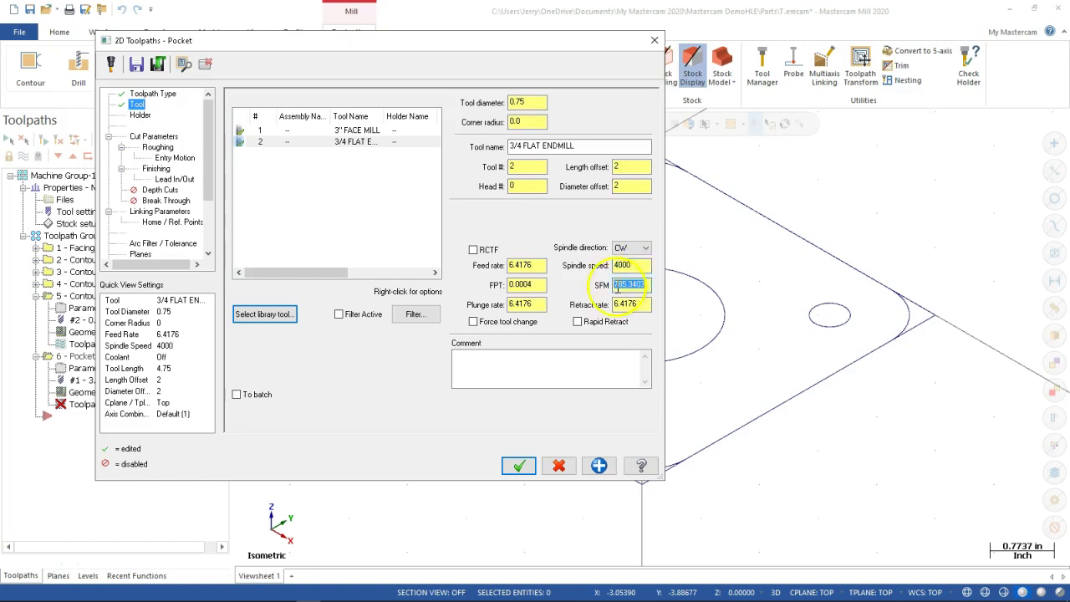
# Step: Set the pocket operation's plunge rate and feed rate to 16
pyautogui.doubleClick(540, 304)
pyautogui.write('16')
pyautogui.press('Tab')
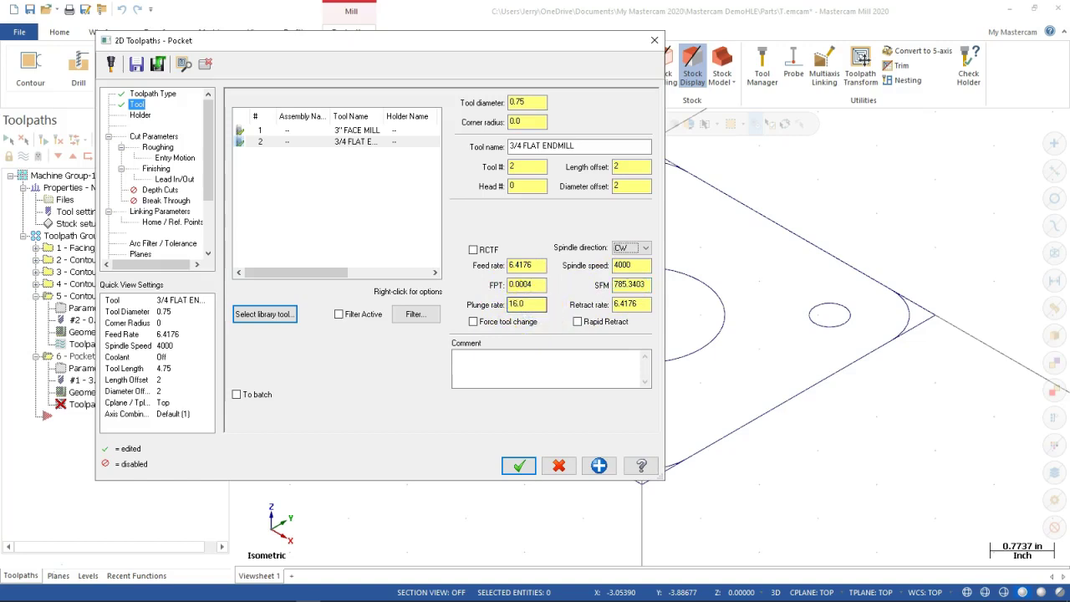
pyautogui.doubleClick(544, 266)
pyautogui.write('16')
pyautogui.press('Tab')
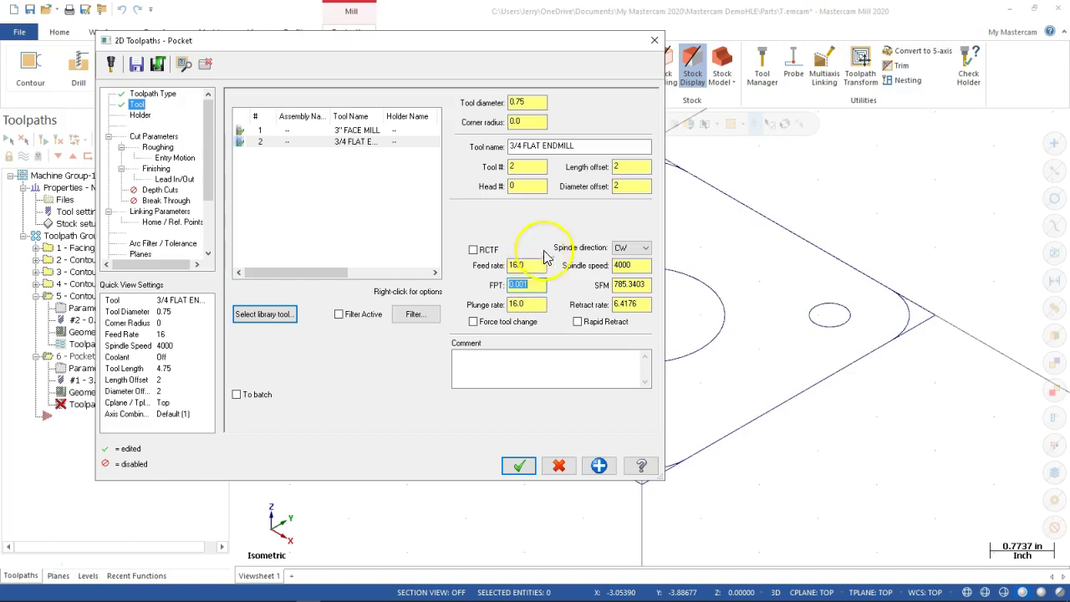
# Step: Enable rapid retract for the pocket operation and enter the comment POCKET
pyautogui.click(578, 322)
pyautogui.click(549, 365)
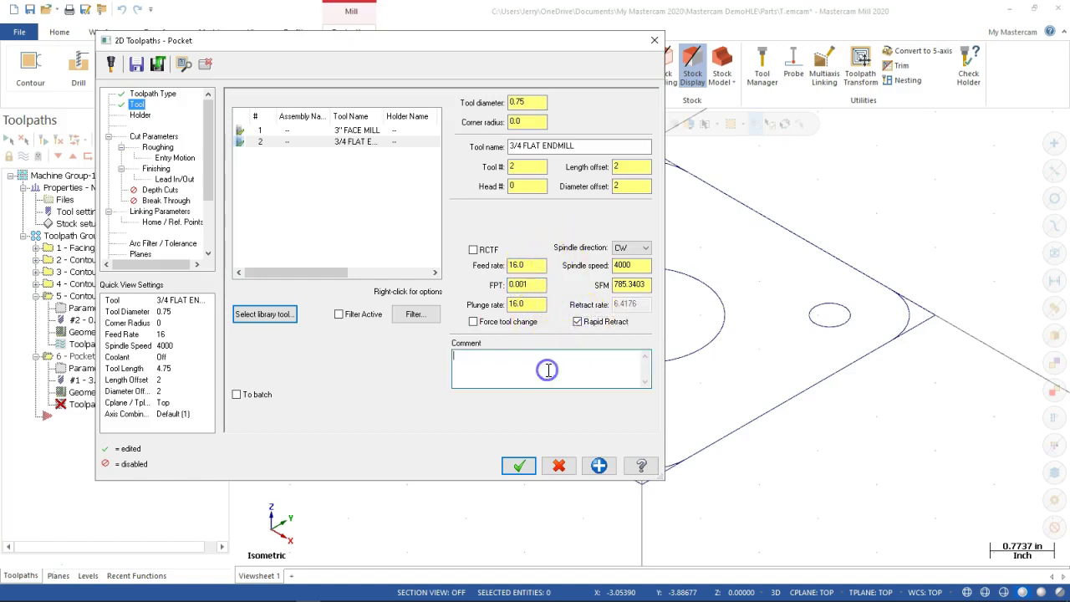
pyautogui.write('pOC')
pyautogui.press('BackSpace')
pyautogui.press('BackSpace')
pyautogui.write('POCKET')
# Step: Set the pocket's stock to leave to 0.0 on floors and 0.01 on walls
pyautogui.click(154, 137)
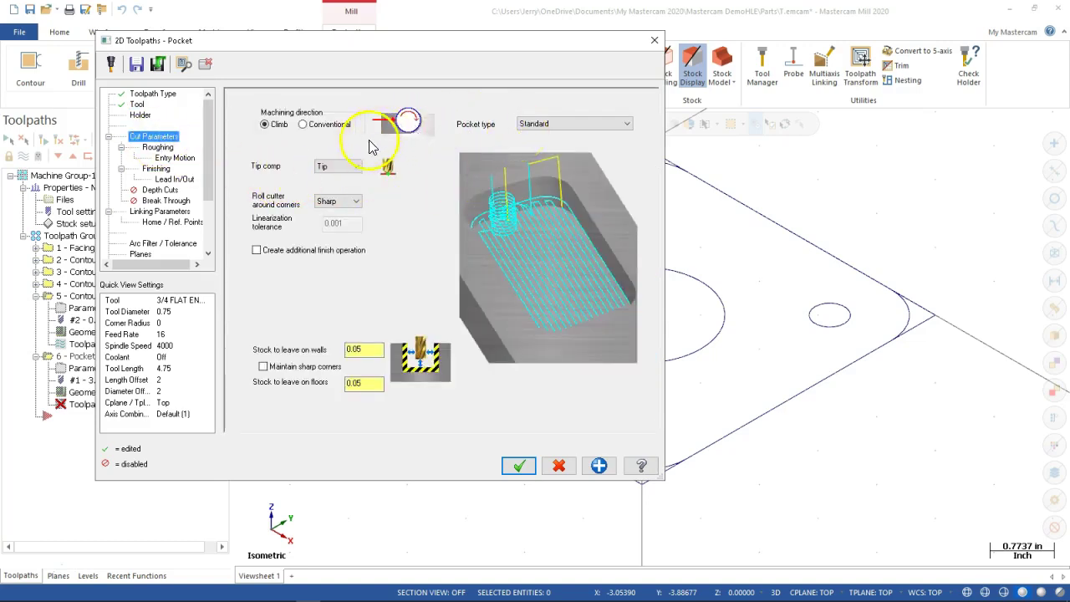
pyautogui.doubleClick(375, 382)
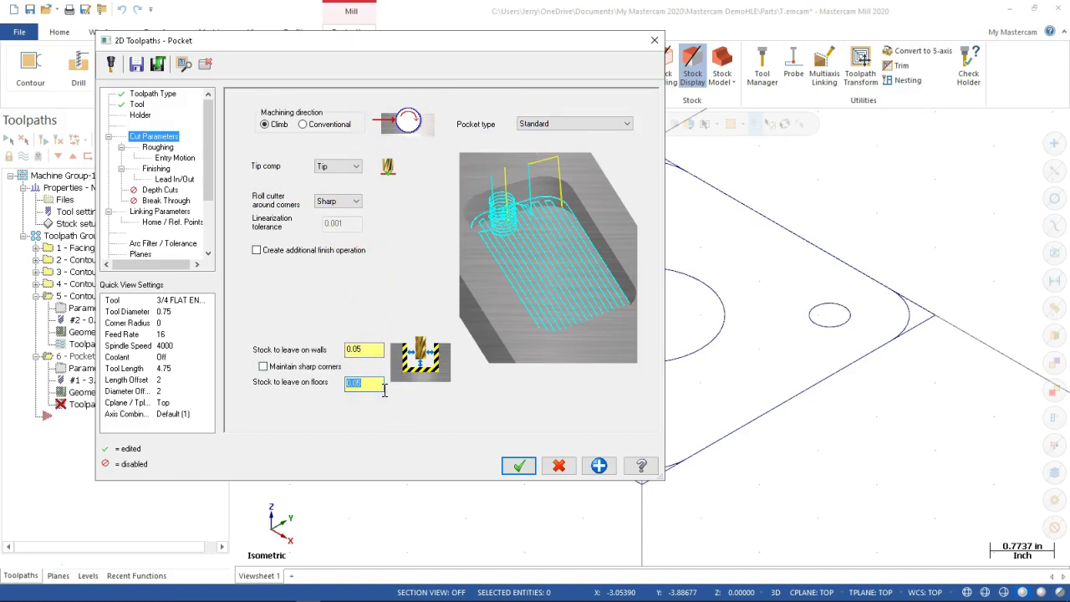
pyautogui.write('0.0')
pyautogui.press('Tab')
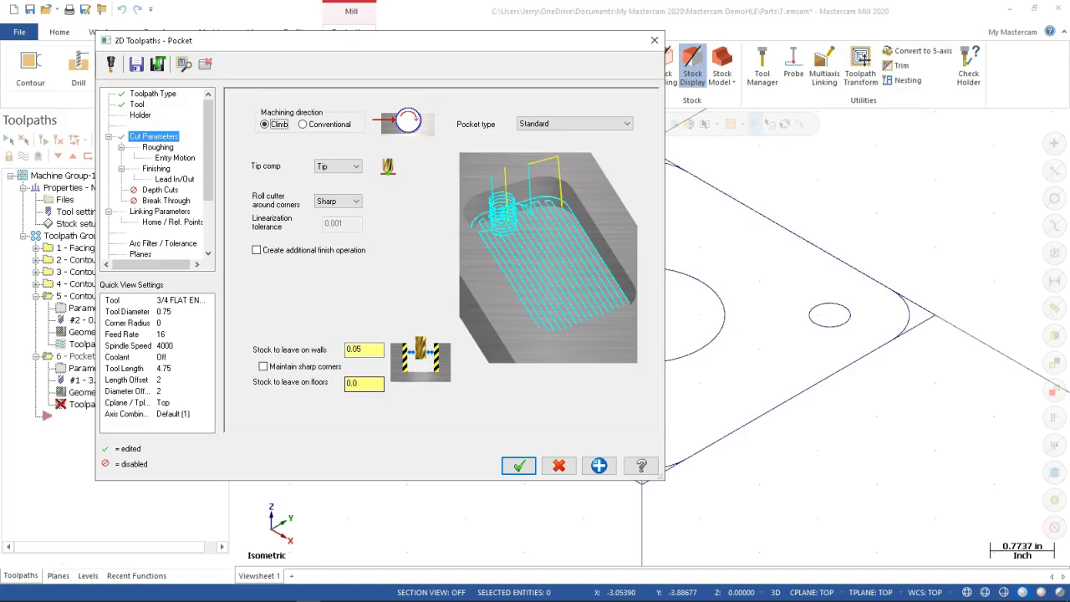
pyautogui.doubleClick(353, 349)
pyautogui.press('BackSpace')
pyautogui.write('01')
pyautogui.press('Tab')
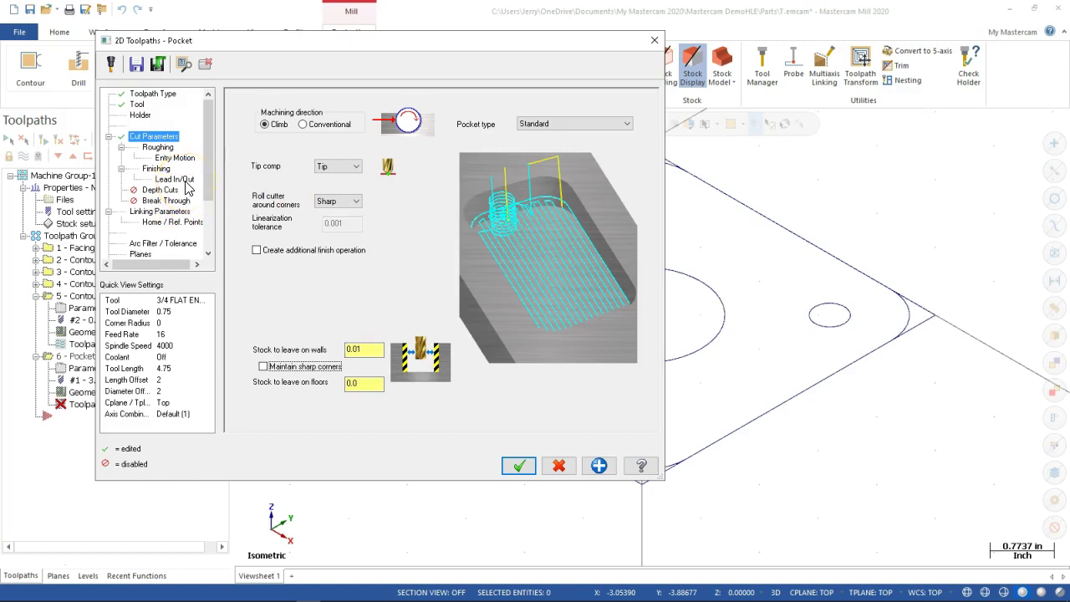
# Step: Set the pocket's roughing method to Parallel Spiral with a stepover distance of 0.1
pyautogui.click(156, 147)
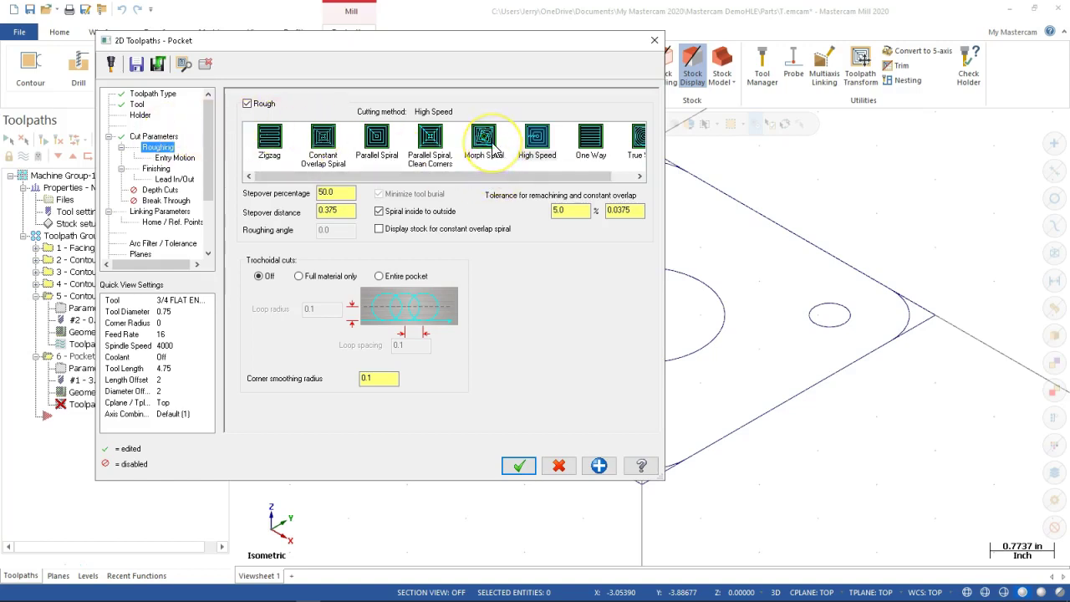
pyautogui.click(373, 144)
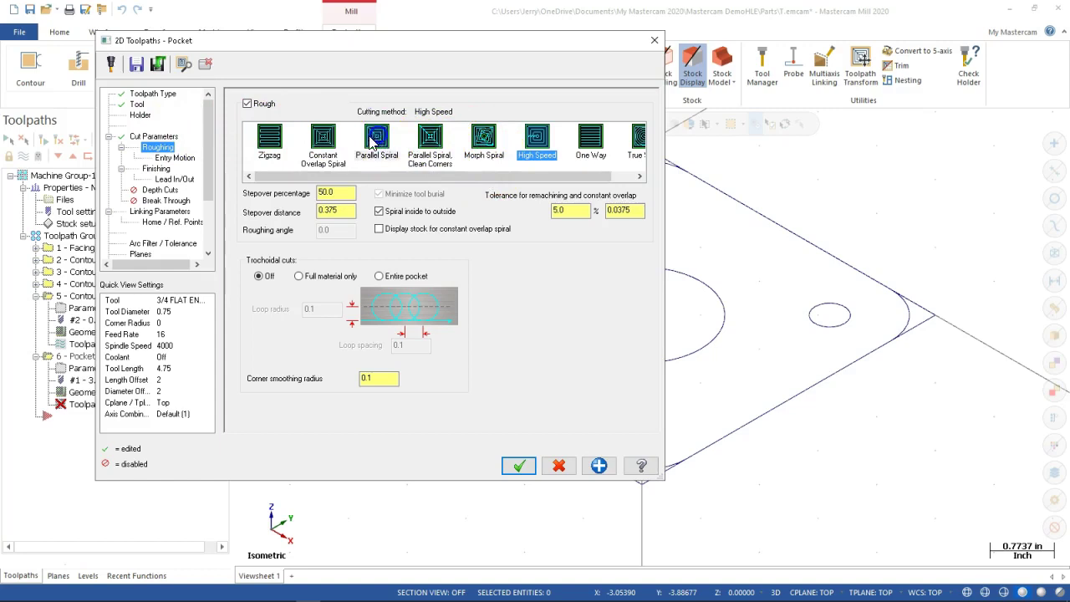
pyautogui.click(372, 144)
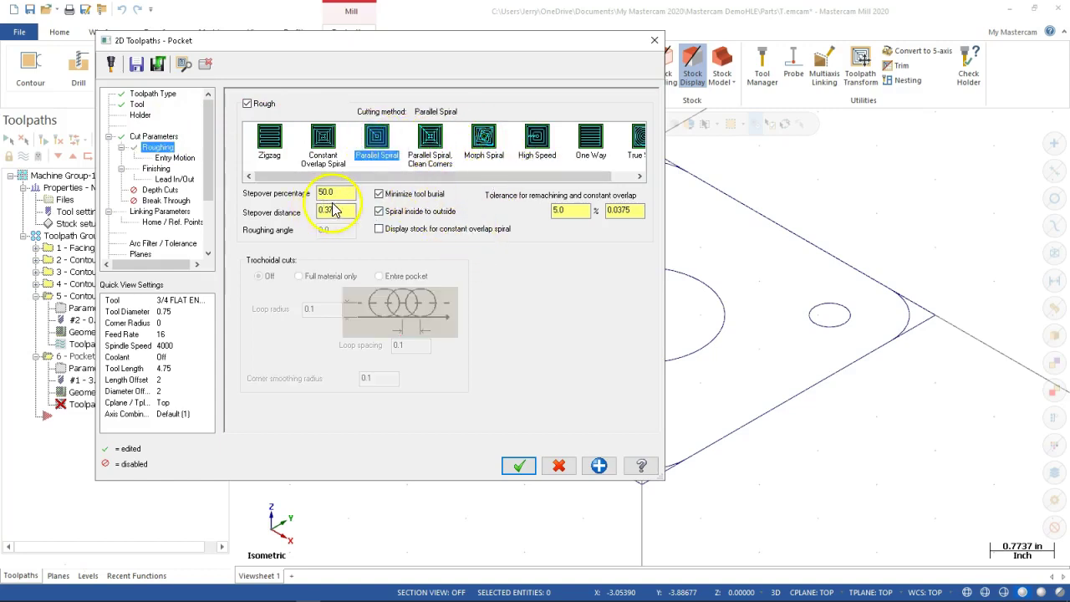
pyautogui.click(341, 210)
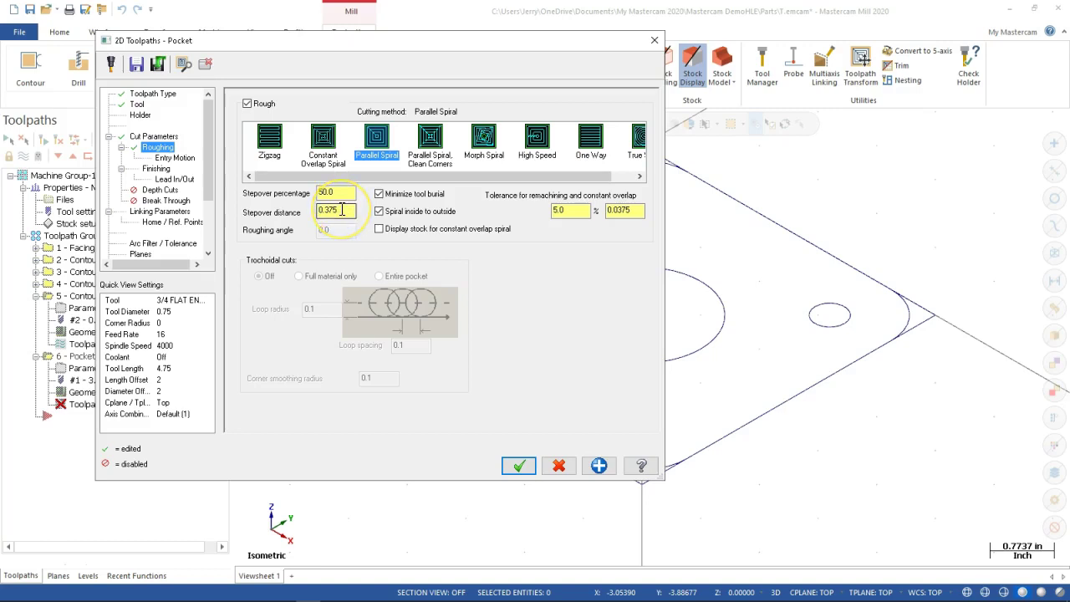
pyautogui.click(347, 210)
pyautogui.doubleClick(344, 210)
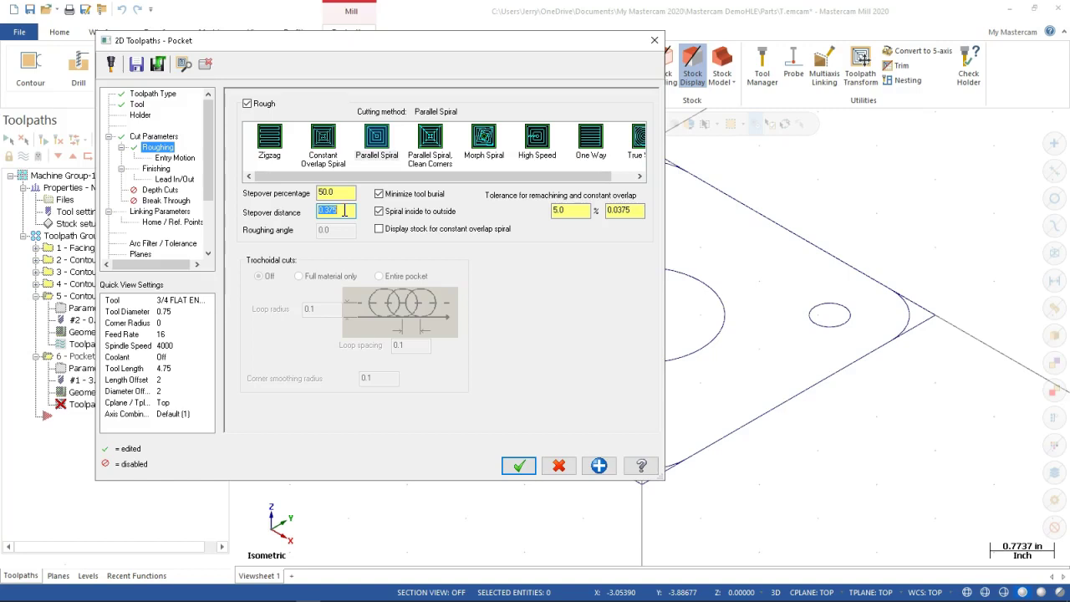
pyautogui.press('BackSpace')
pyautogui.write('.1')
pyautogui.press('Tab')
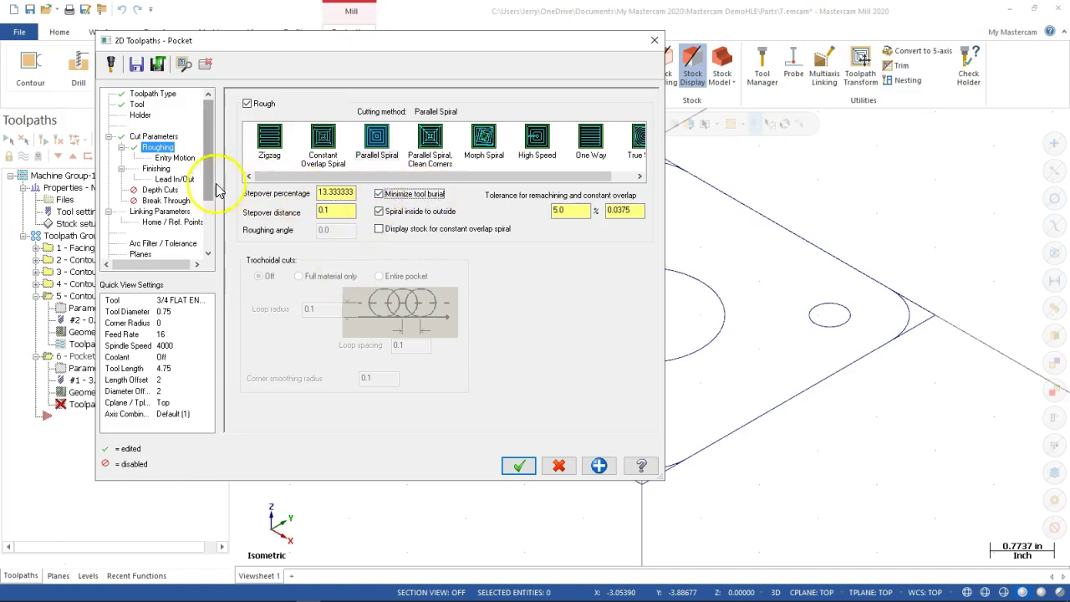
# Step: Set the minimum radius of the pocket's helix entry motion to 0.1
pyautogui.click(175, 158)
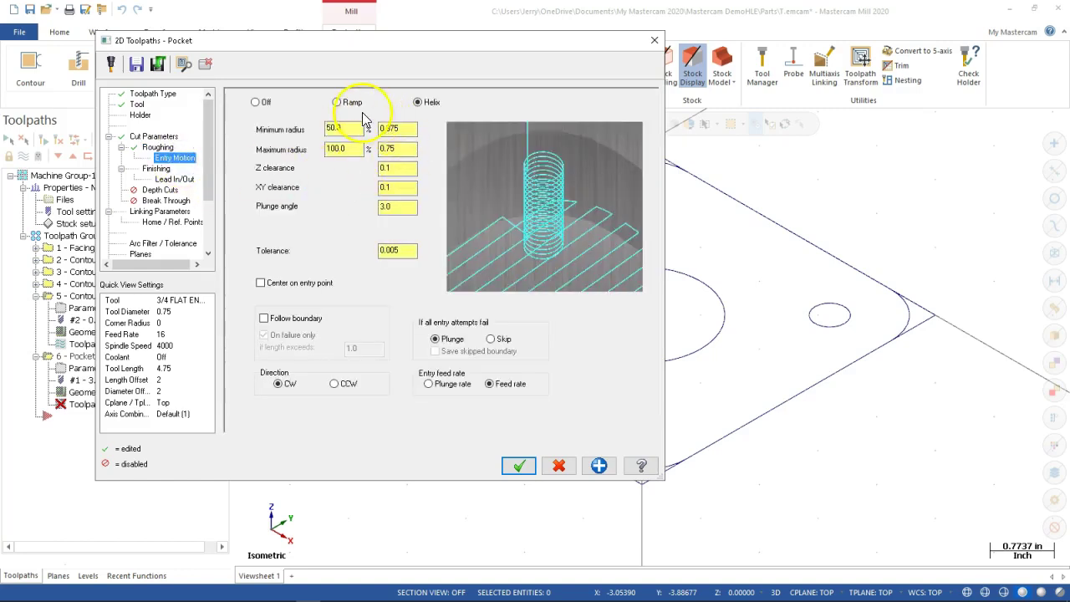
pyautogui.click(404, 127)
pyautogui.doubleClick(405, 127)
pyautogui.write('.1')
pyautogui.press('Tab')
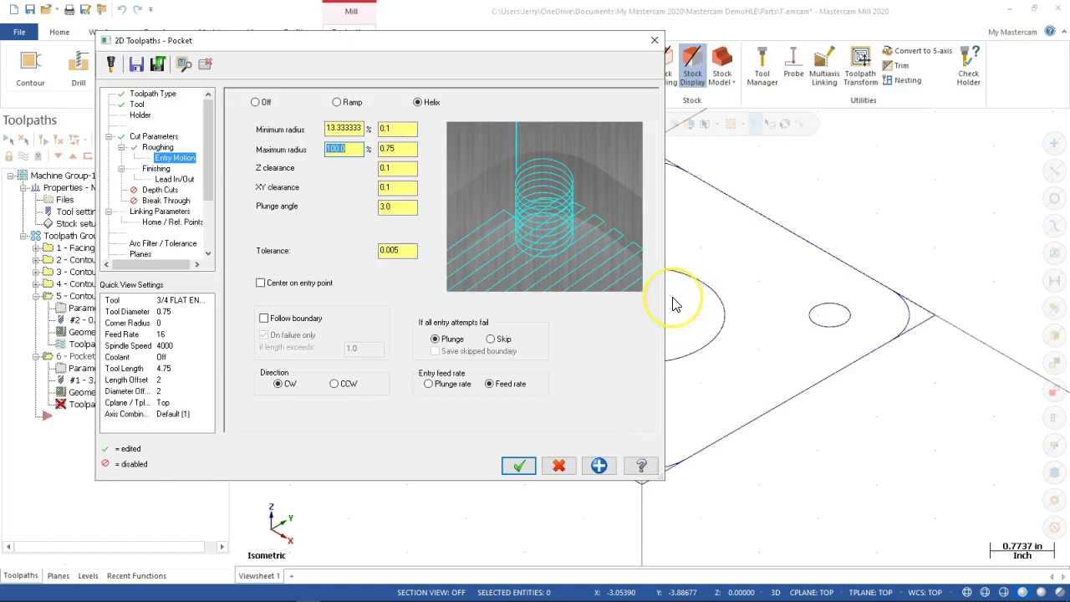
# Step: Set the cutter compensation of the pocket's finishing passes to wear
pyautogui.click(154, 169)
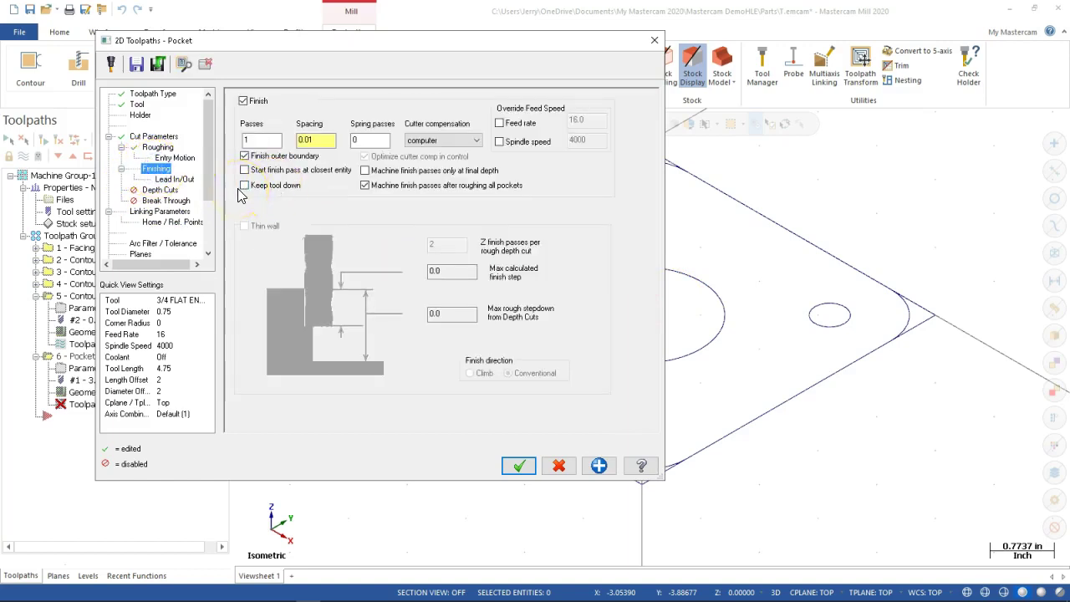
pyautogui.click(275, 140)
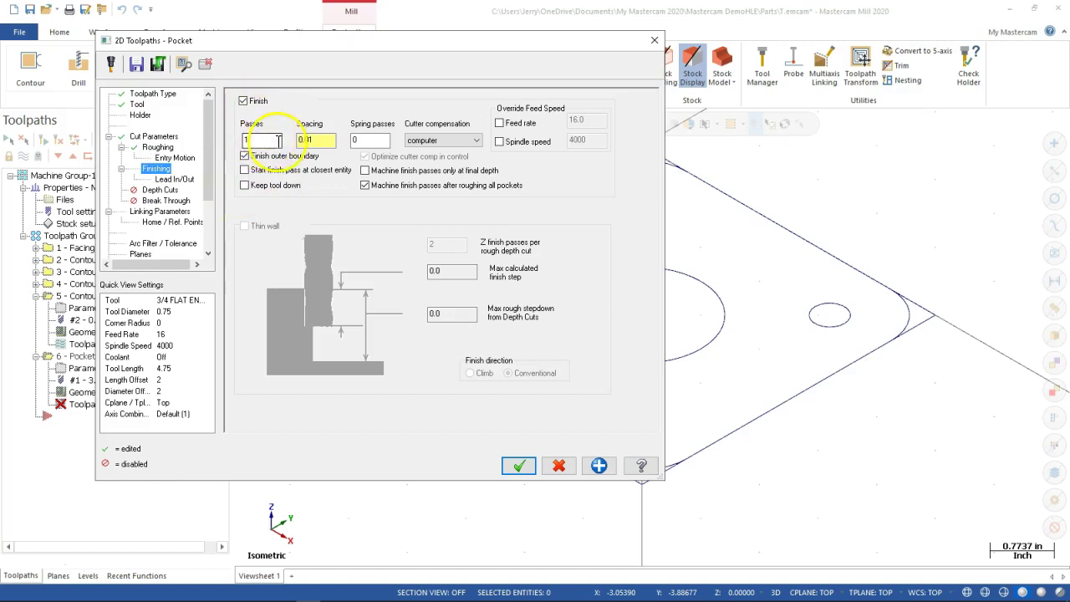
pyautogui.click(331, 139)
pyautogui.click(366, 140)
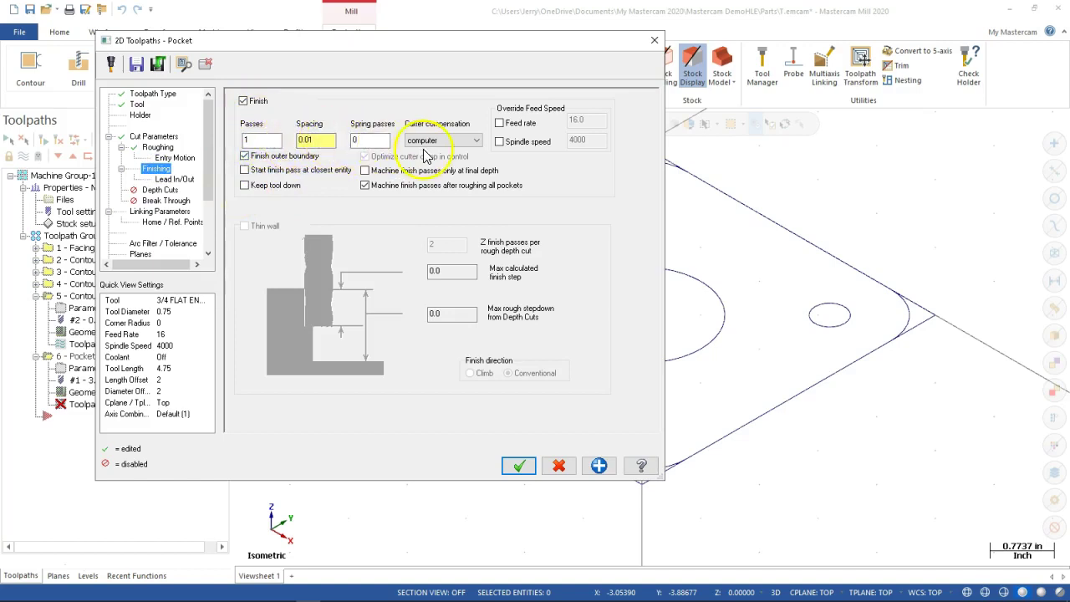
pyautogui.click(476, 140)
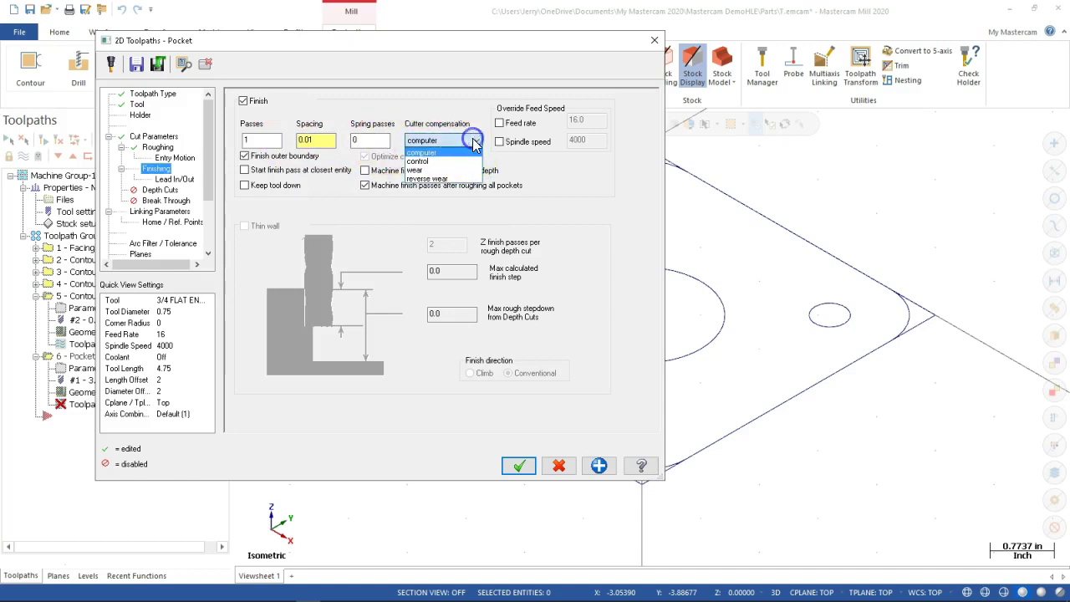
pyautogui.click(422, 171)
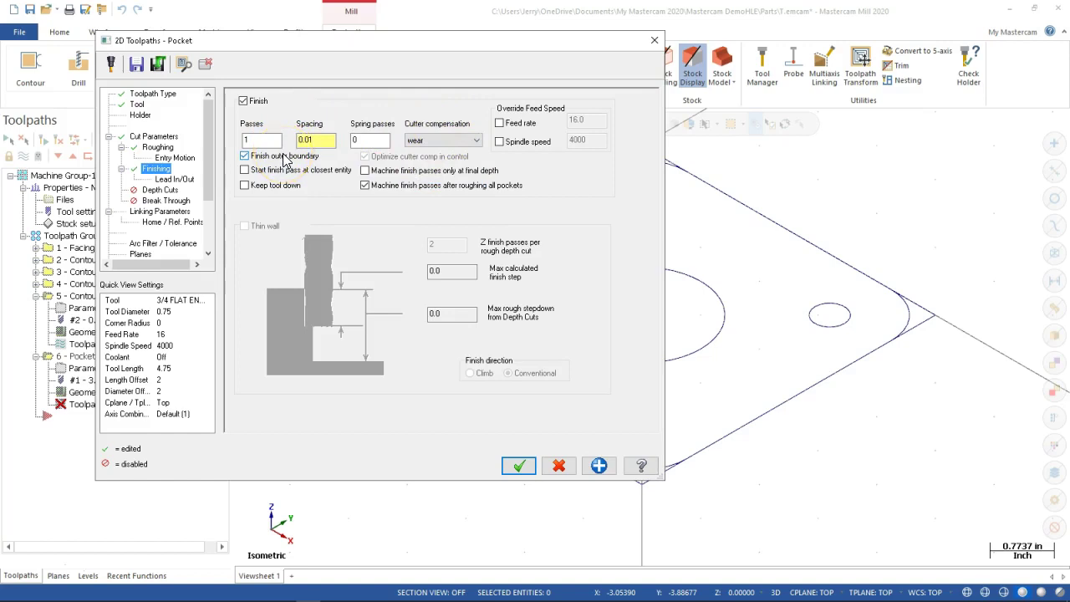
# Step: Enable finish passes only at final depth, starting the finish pass at the closest entity, and keeping the tool down
pyautogui.click(365, 171)
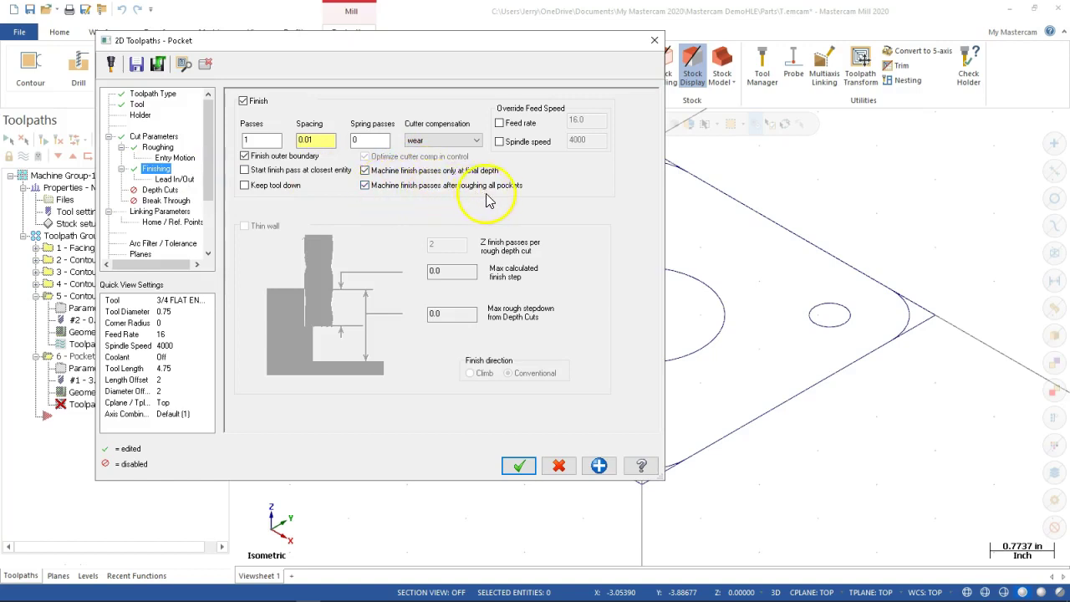
pyautogui.click(245, 169)
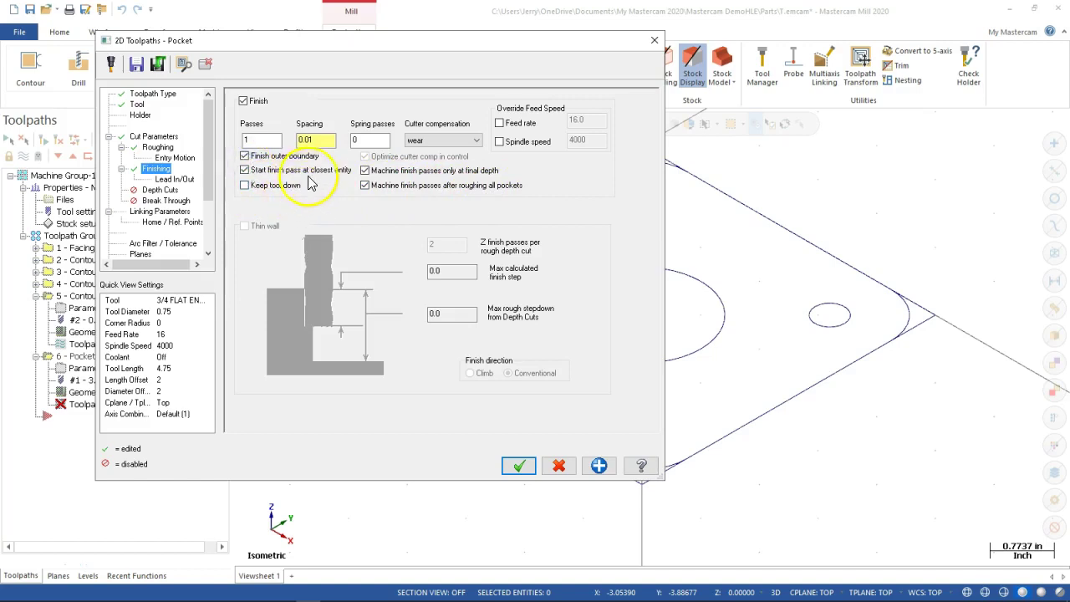
pyautogui.click(244, 186)
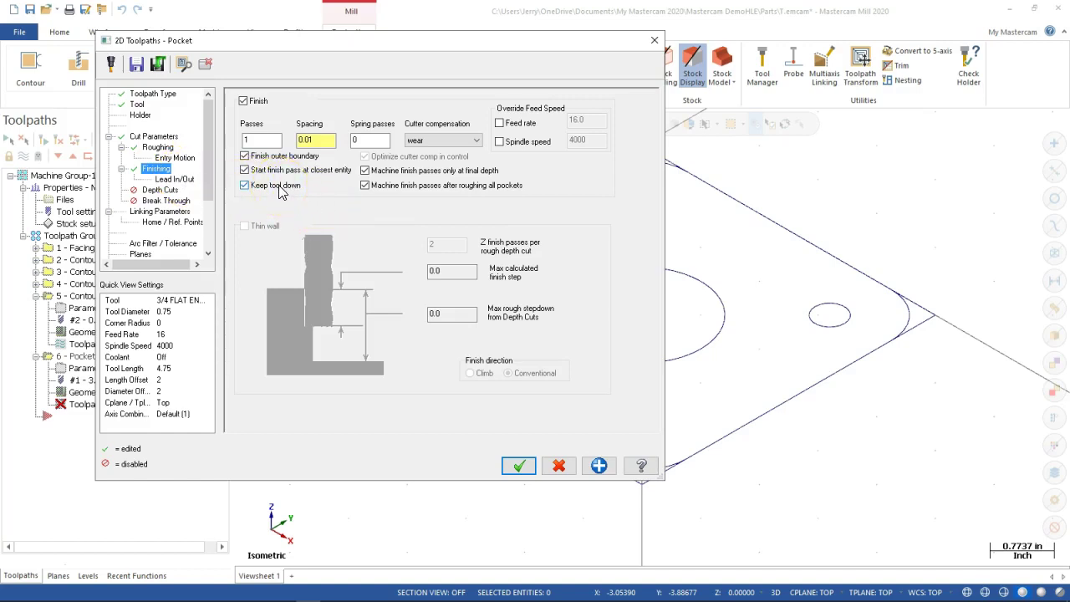
# Step: Set the pocket's lead-in line length and arc radius to 0.1, and copy the entry values to the exit
pyautogui.click(169, 179)
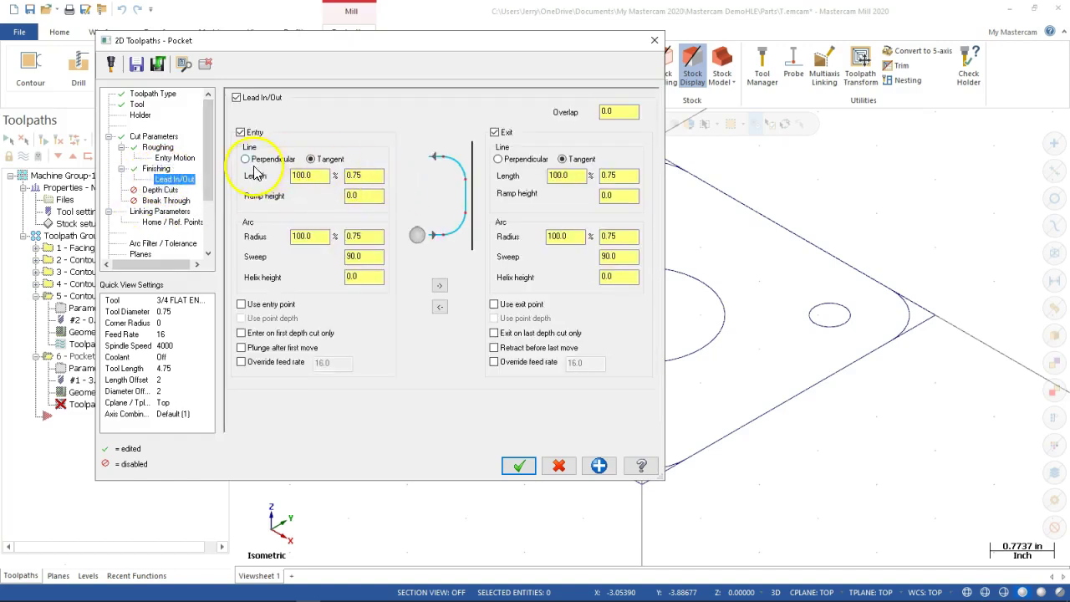
pyautogui.doubleClick(370, 176)
pyautogui.write('0.1')
pyautogui.press('Tab')
pyautogui.press('Tab')
pyautogui.write('0.1')
pyautogui.press('Tab')
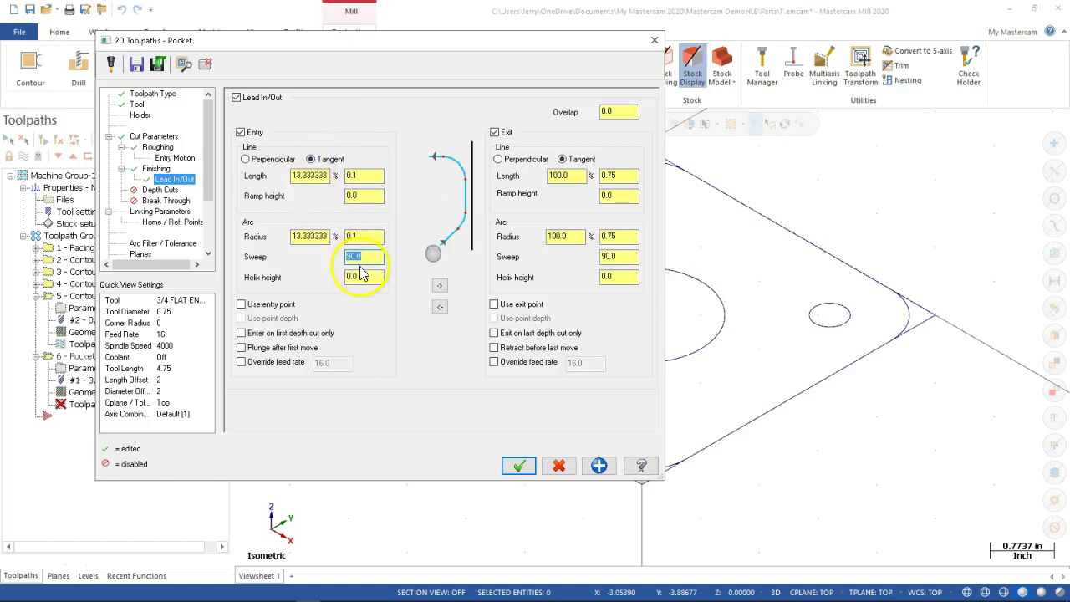
pyautogui.click(439, 285)
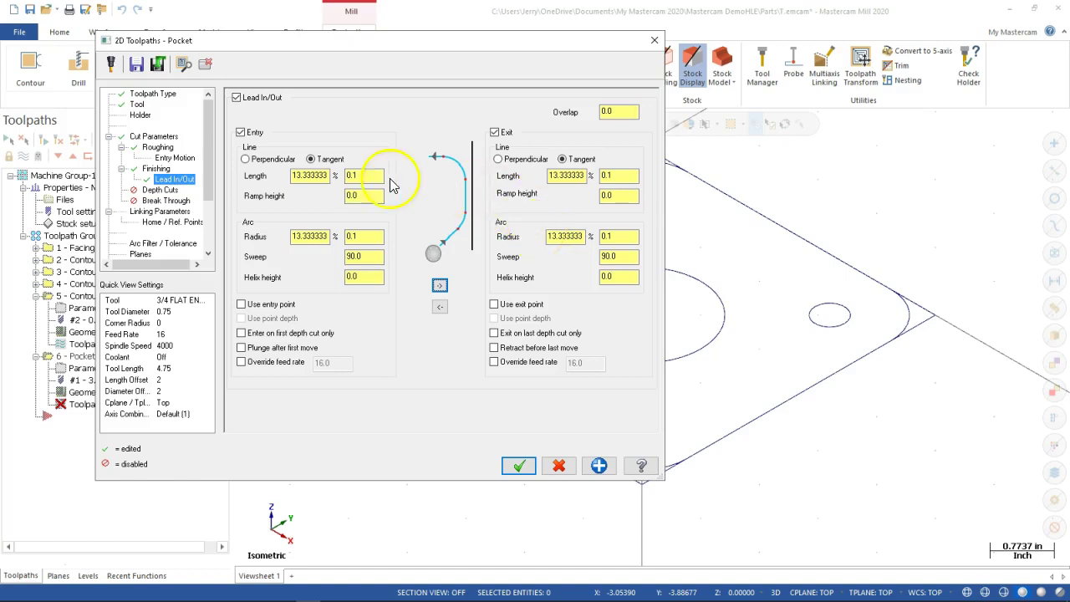
# Step: Make the pocket's retract, feed plane and depth absolute, and set the depth to -0.75
pyautogui.click(161, 189)
pyautogui.click(166, 201)
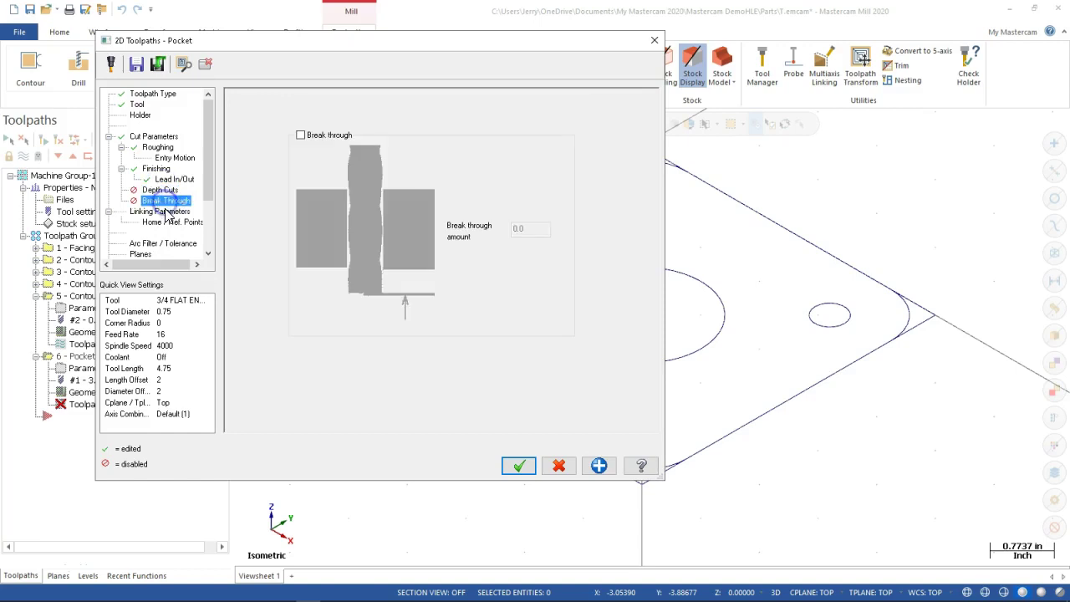
pyautogui.click(160, 212)
pyautogui.click(509, 186)
pyautogui.click(509, 241)
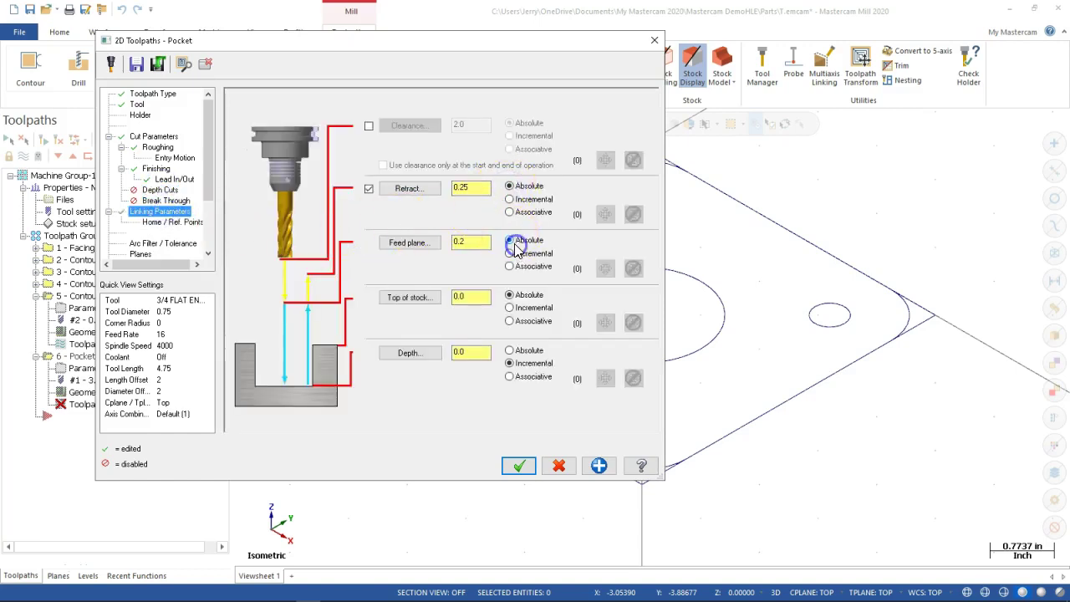
pyautogui.click(511, 351)
pyautogui.doubleClick(475, 353)
pyautogui.write('-')
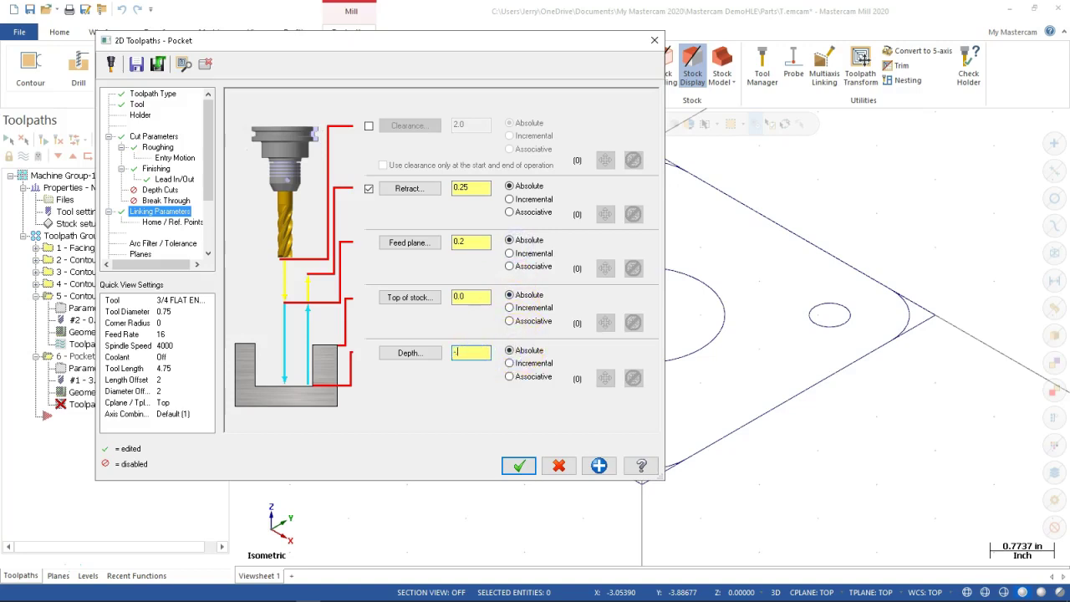
pyautogui.write('0.75')
# Step: Set the pocket's retract height to 0.25 and feed plane to 0.05, and accept the operation to generate its toolpath
pyautogui.doubleClick(473, 189)
pyautogui.write('1')
pyautogui.press('Tab')
pyautogui.click(477, 242)
pyautogui.click(458, 240)
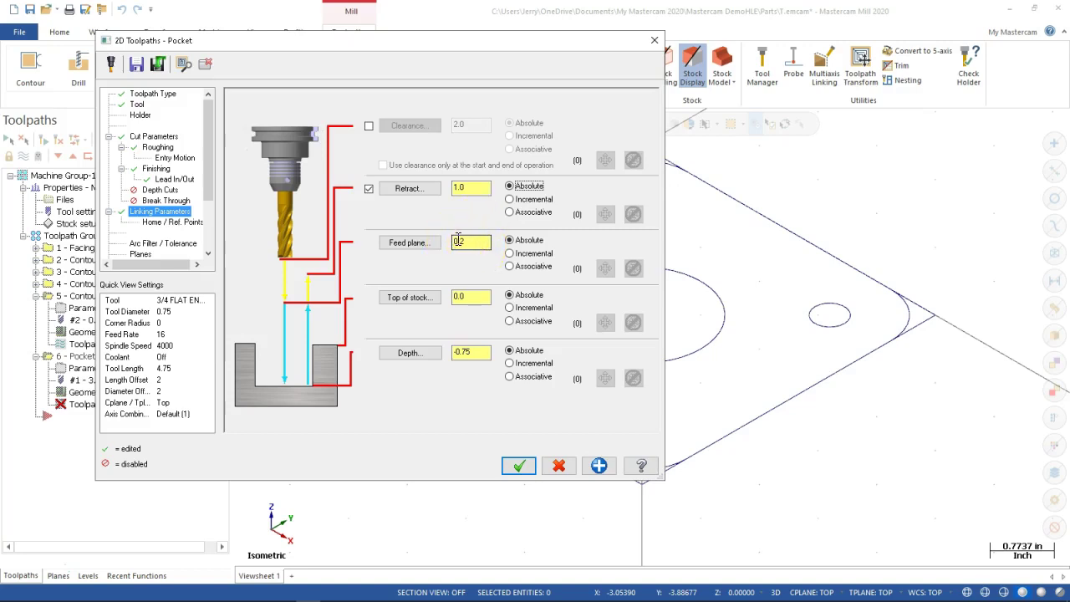
pyautogui.click(471, 241)
pyautogui.doubleClick(470, 243)
pyautogui.write('.05')
pyautogui.press('Tab')
pyautogui.click(456, 242)
pyautogui.click(474, 188)
pyautogui.click(473, 241)
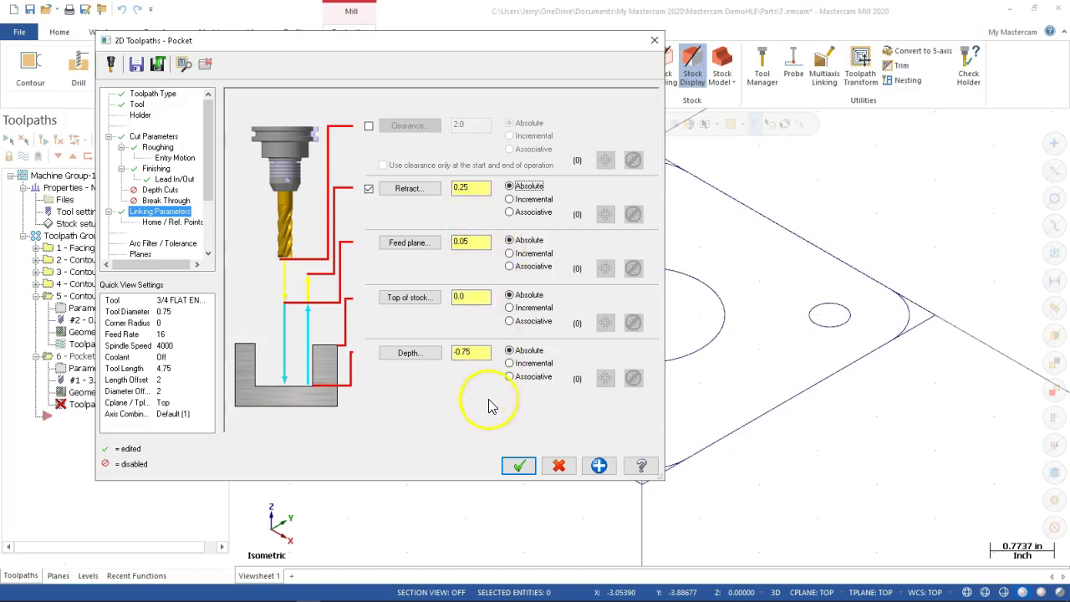
pyautogui.click(520, 466)
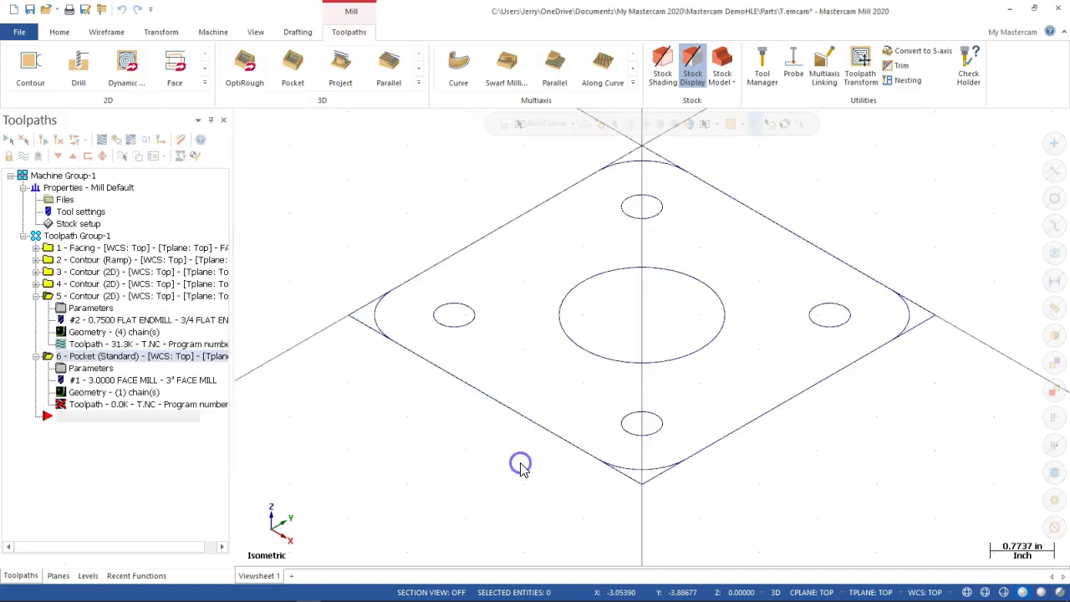
# Step: Examine the pocket toolpath's helical entry and spiral passes inside the central hole from several angles
pyautogui.moveTo(341, 282); pyautogui.dragTo(306, 308, button='middle')
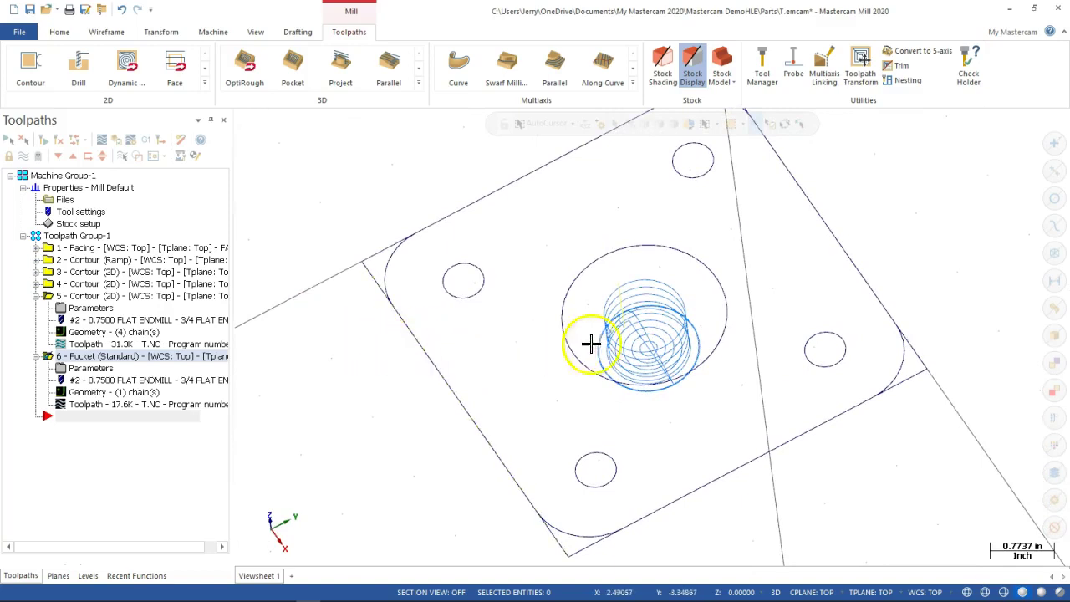
pyautogui.moveTo(504, 391); pyautogui.dragTo(513, 417, button='middle')
pyautogui.scroll(-1, 632, 337)
pyautogui.scroll(5, 634, 330)
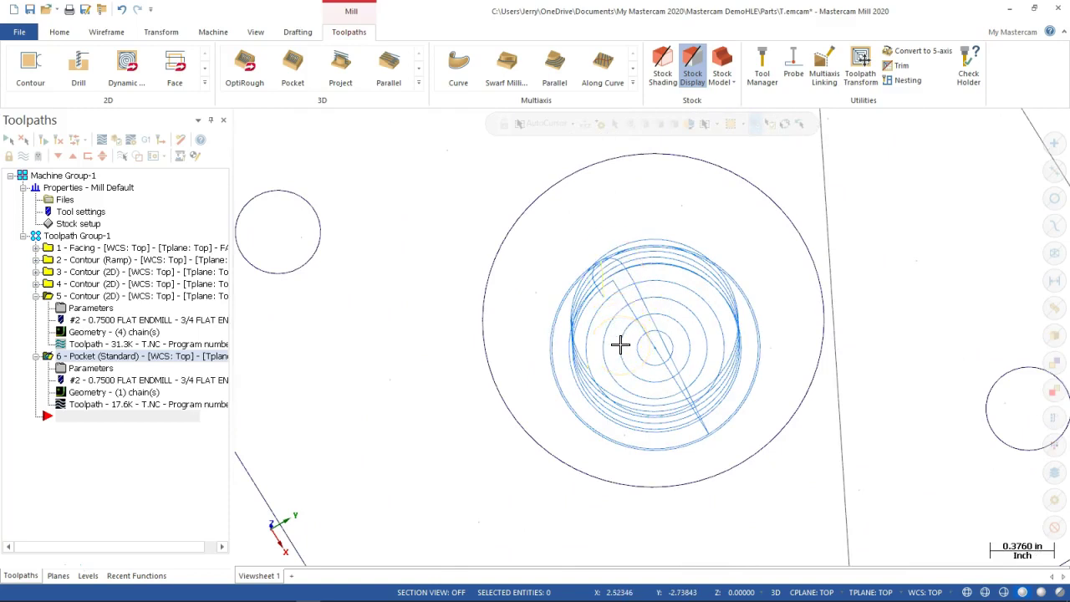
pyautogui.moveTo(620, 344); pyautogui.dragTo(669, 300, button='middle')
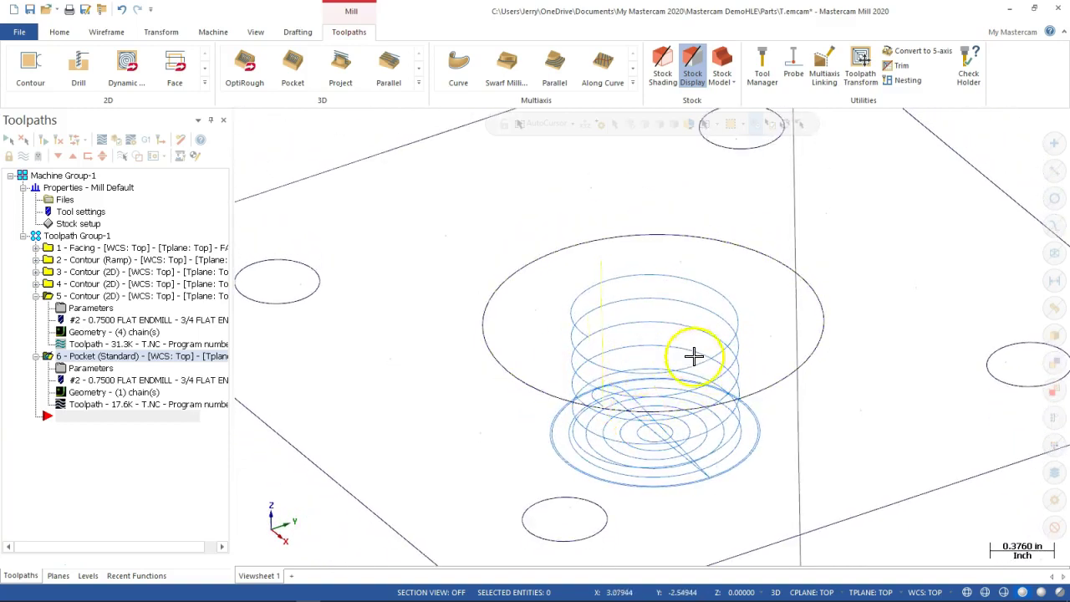
pyautogui.moveTo(676, 387); pyautogui.dragTo(680, 456, button='middle')
pyautogui.moveTo(657, 328); pyautogui.dragTo(664, 292, button='middle')
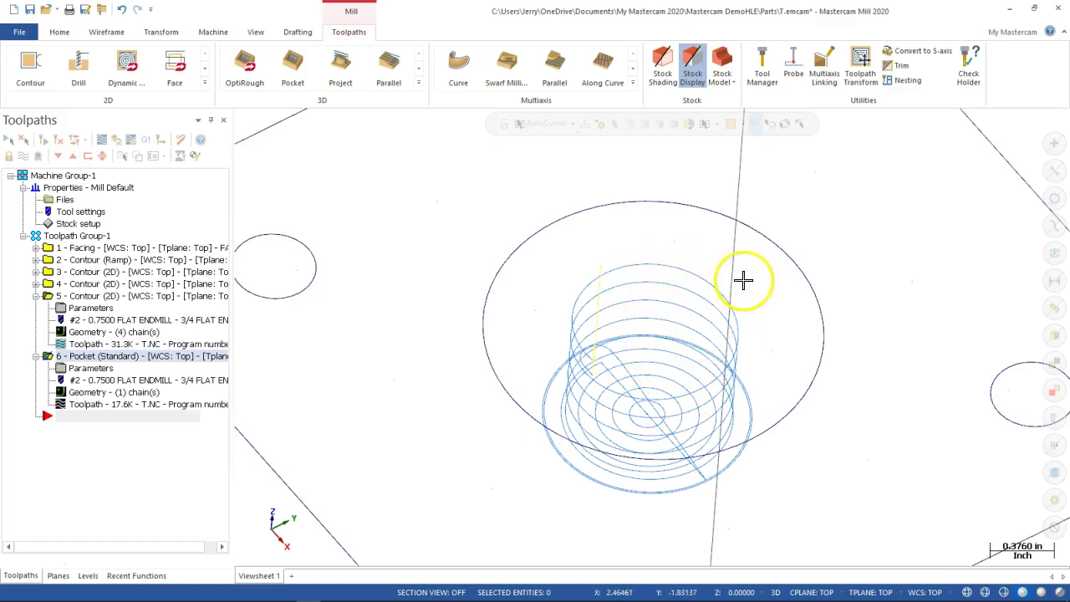
# Step: Set the pocket's roughing stepover distance to 0.2 and regenerate its toolpath
pyautogui.click(90, 368)
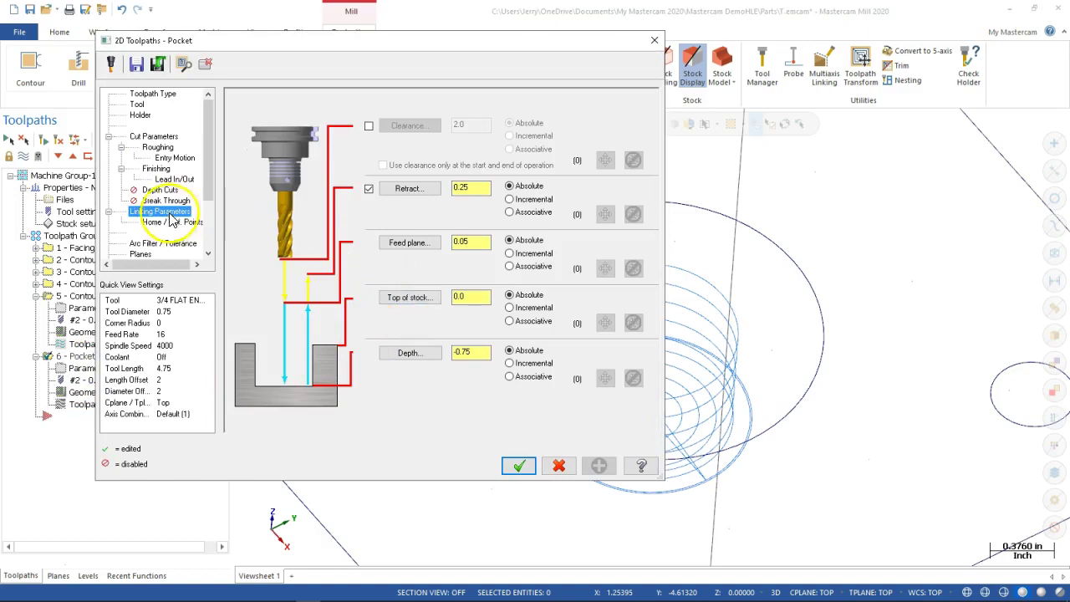
pyautogui.click(158, 147)
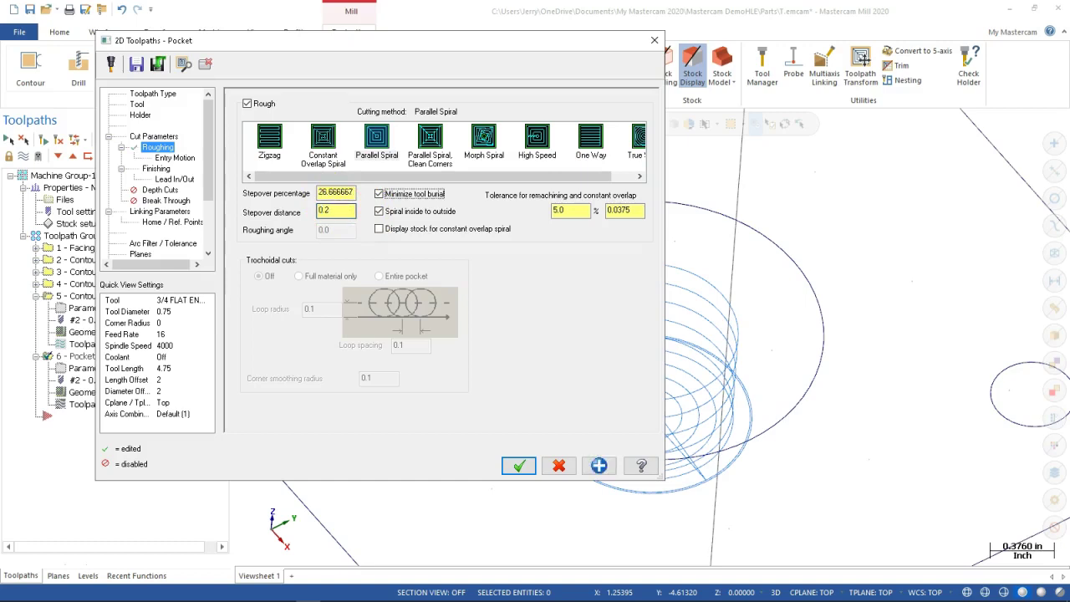
pyautogui.click(518, 467)
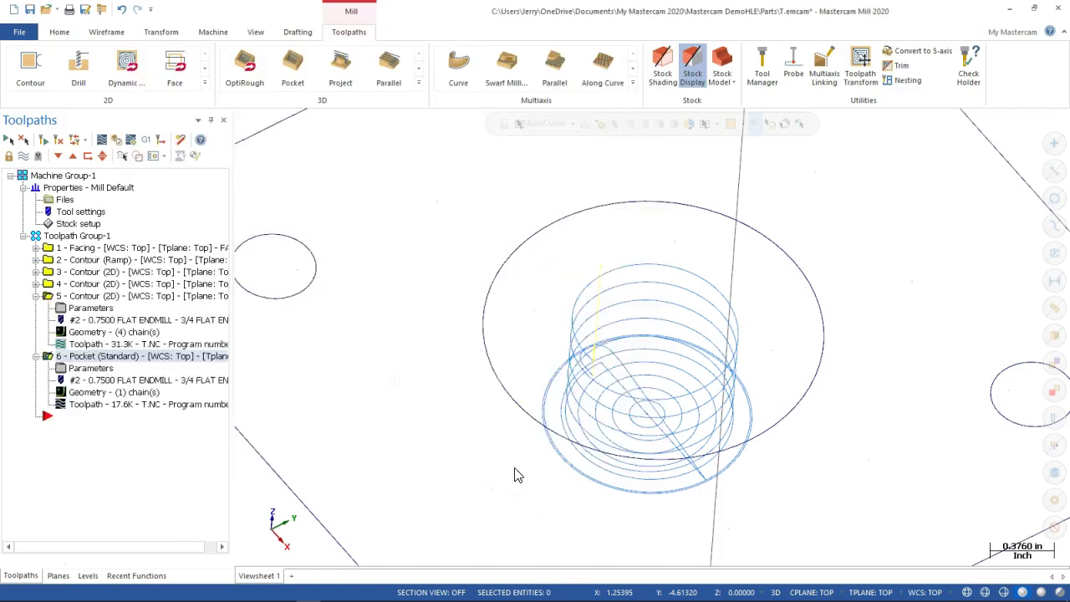
pyautogui.click(58, 139)
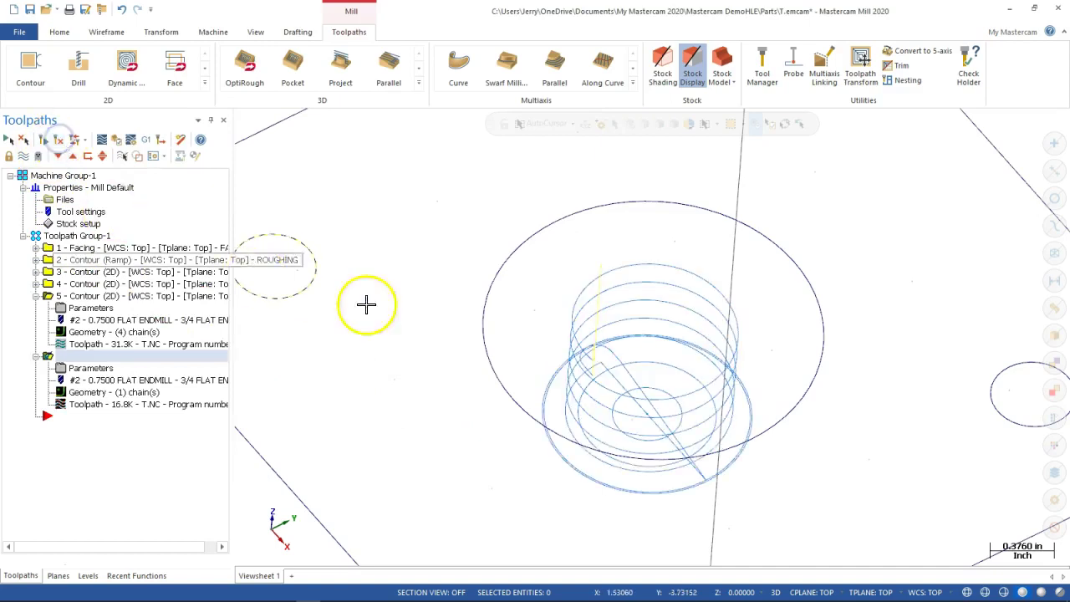
pyautogui.moveTo(661, 408); pyautogui.dragTo(660, 435, button='middle')
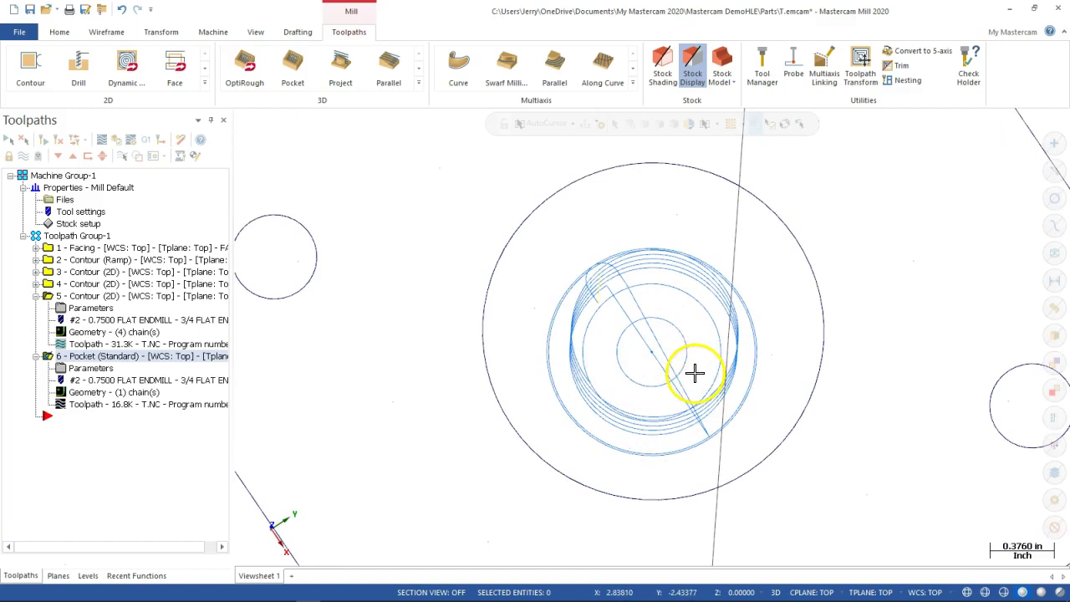
pyautogui.moveTo(665, 309); pyautogui.dragTo(667, 287, button='middle')
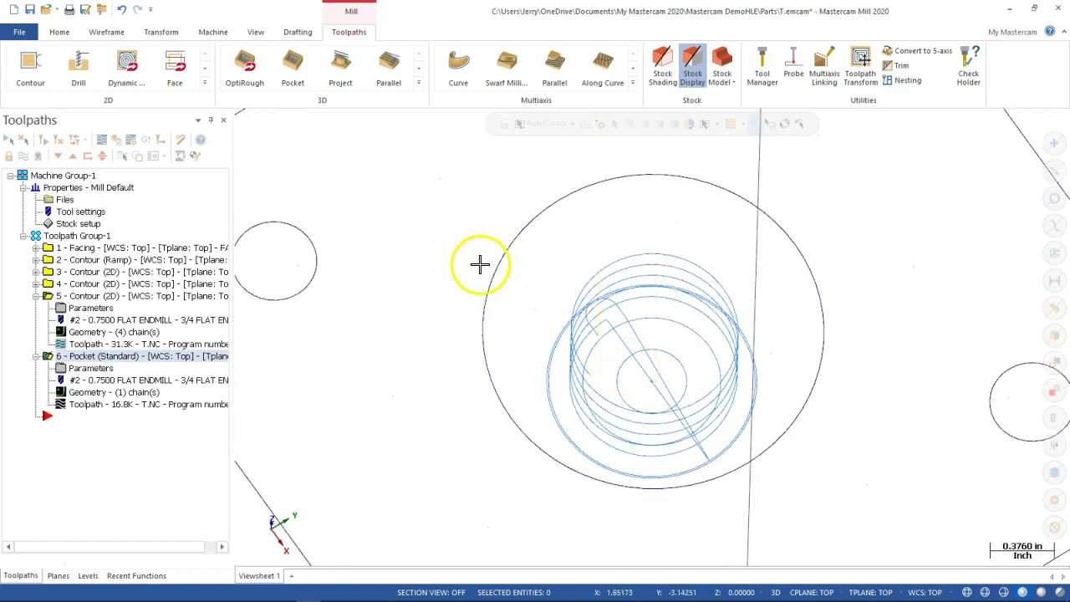
pyautogui.moveTo(743, 280); pyautogui.dragTo(743, 265, button='middle')
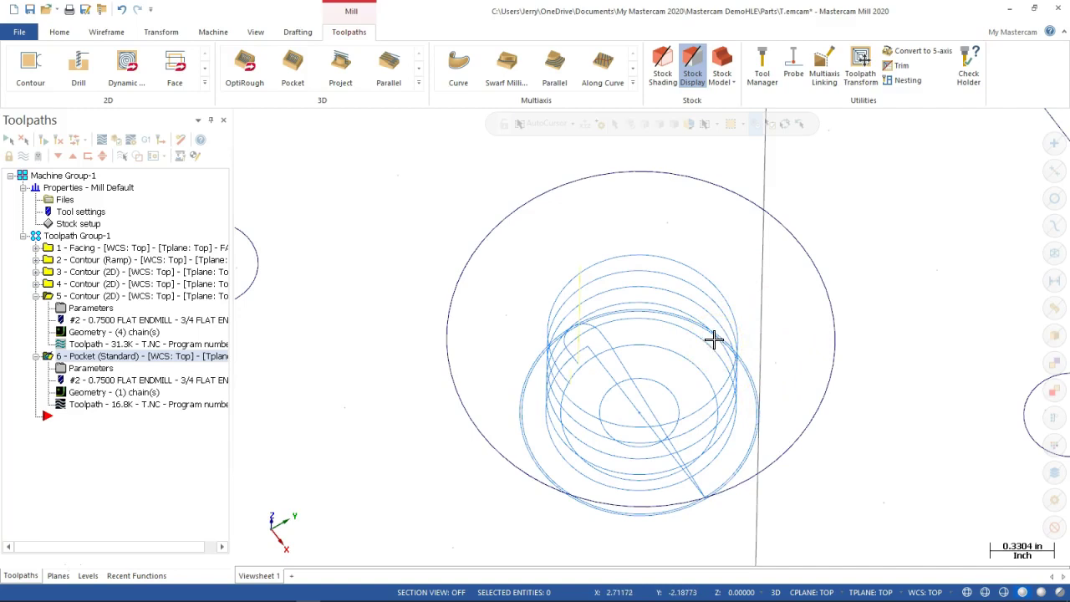
# Step: Switch to the top view and save the part file as a2
pyautogui.press('alt')
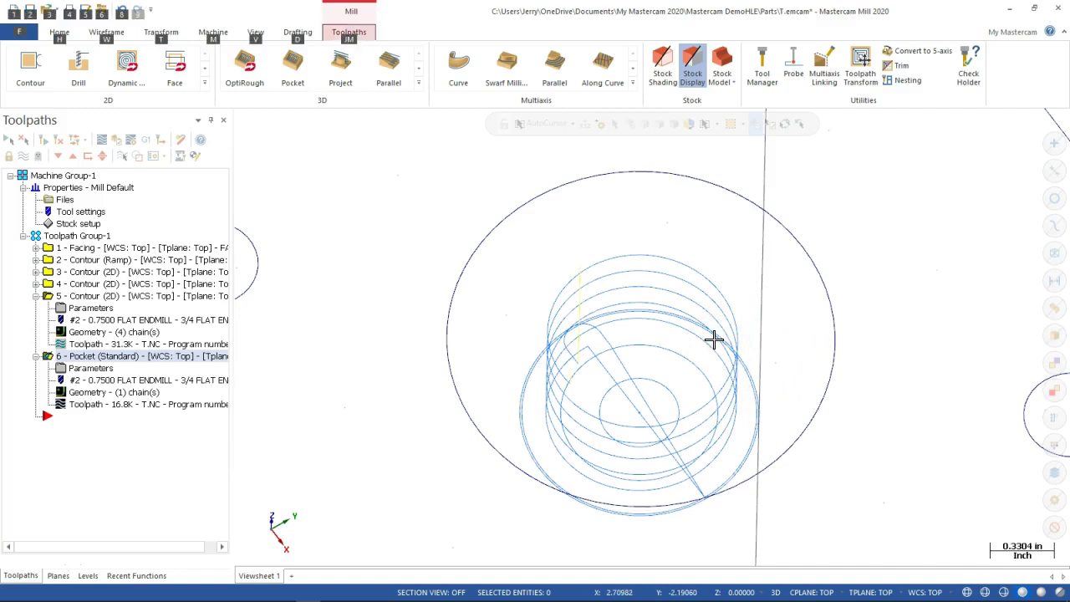
pyautogui.hotkey('alt', '1')
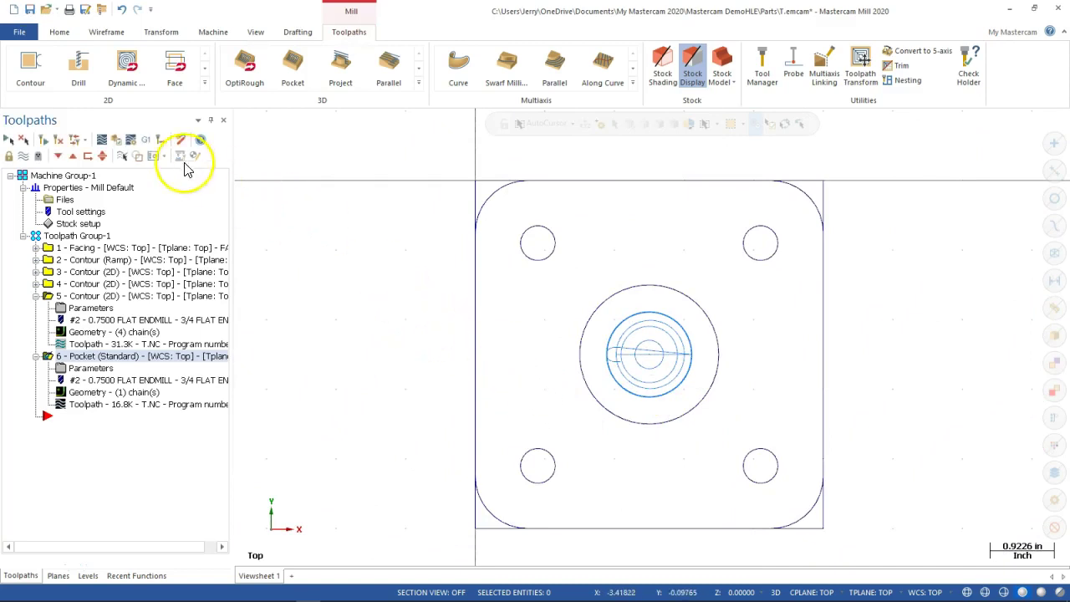
pyautogui.click(29, 10)
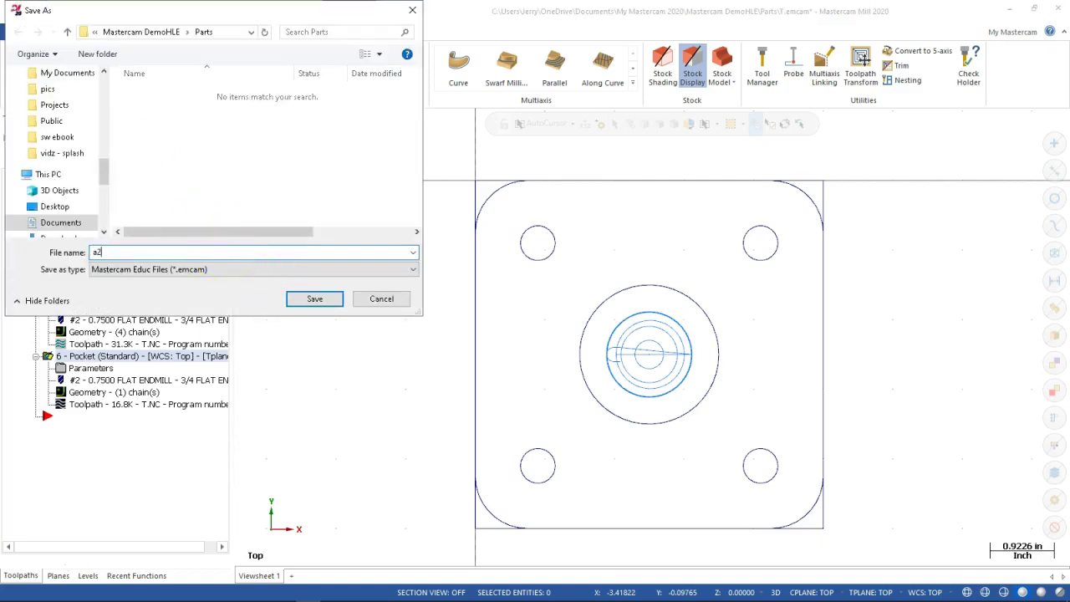
pyautogui.click(313, 299)
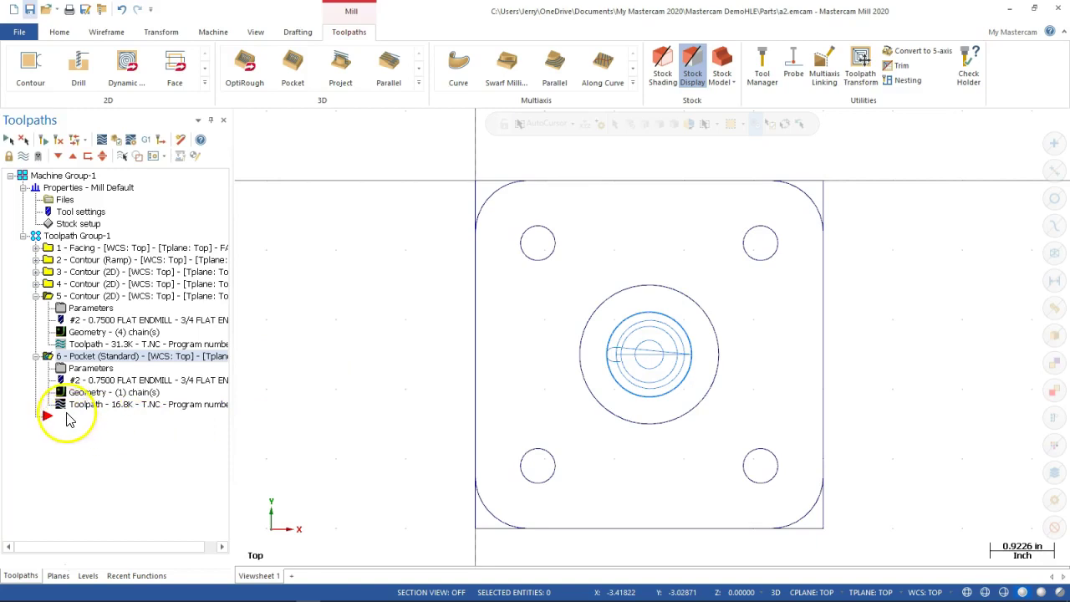
# Step: Create a drill toolpath and select the four 0.5 corner holes clockwise, starting with the upper-left hole
pyautogui.rightClick(62, 418)
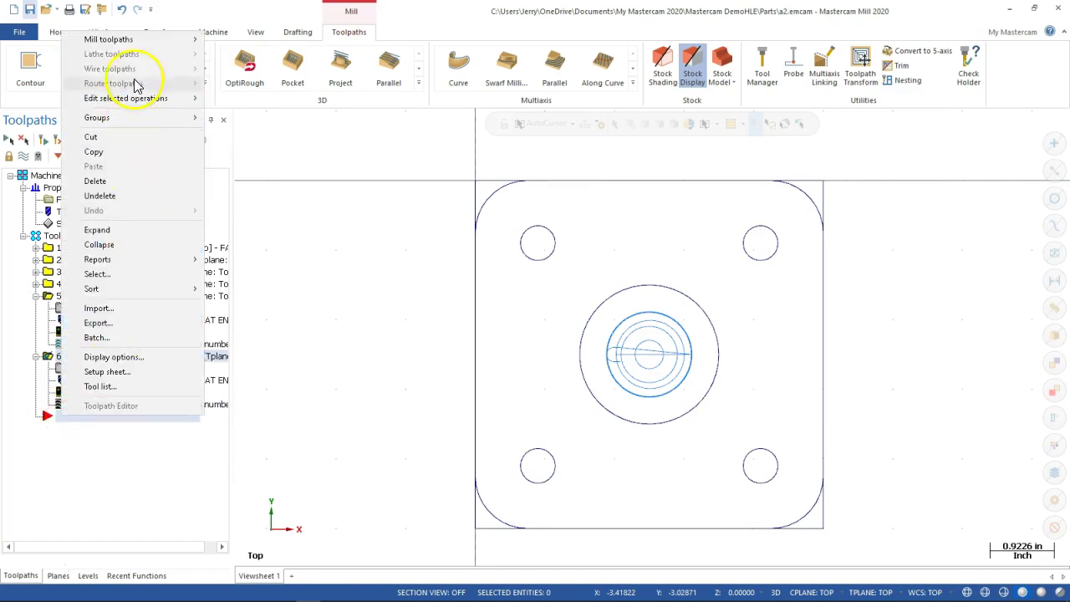
pyautogui.moveTo(131, 47)
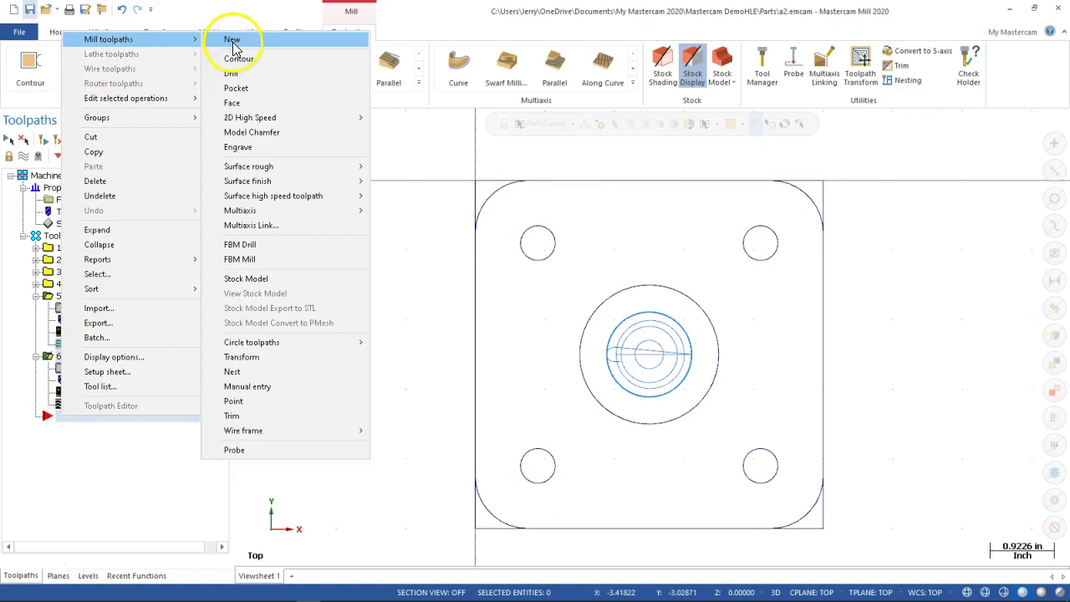
pyautogui.click(261, 74)
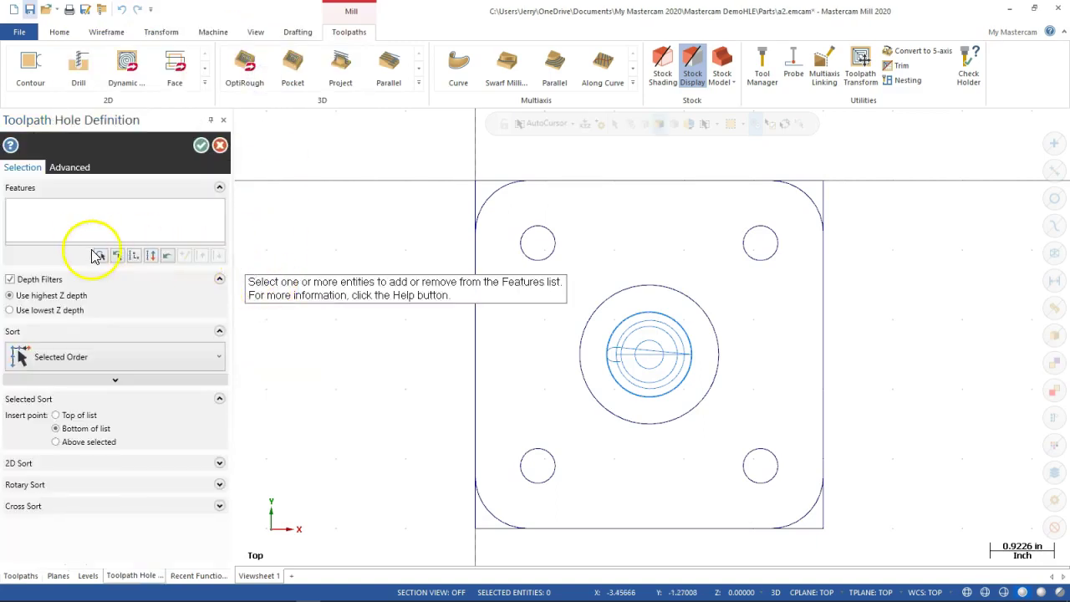
pyautogui.click(538, 244)
pyautogui.click(761, 246)
pyautogui.click(761, 466)
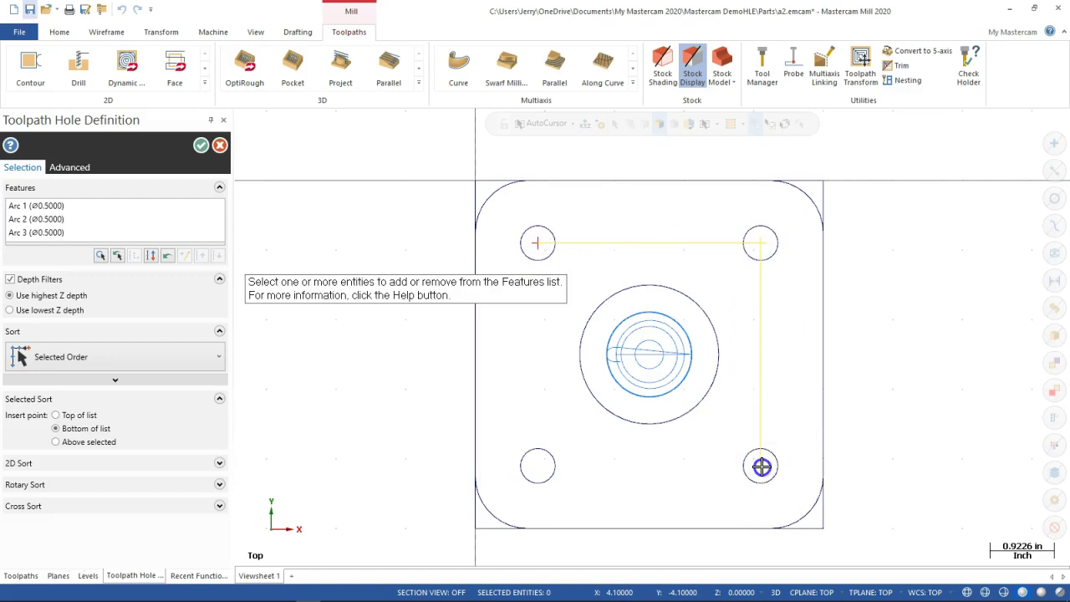
pyautogui.click(548, 470)
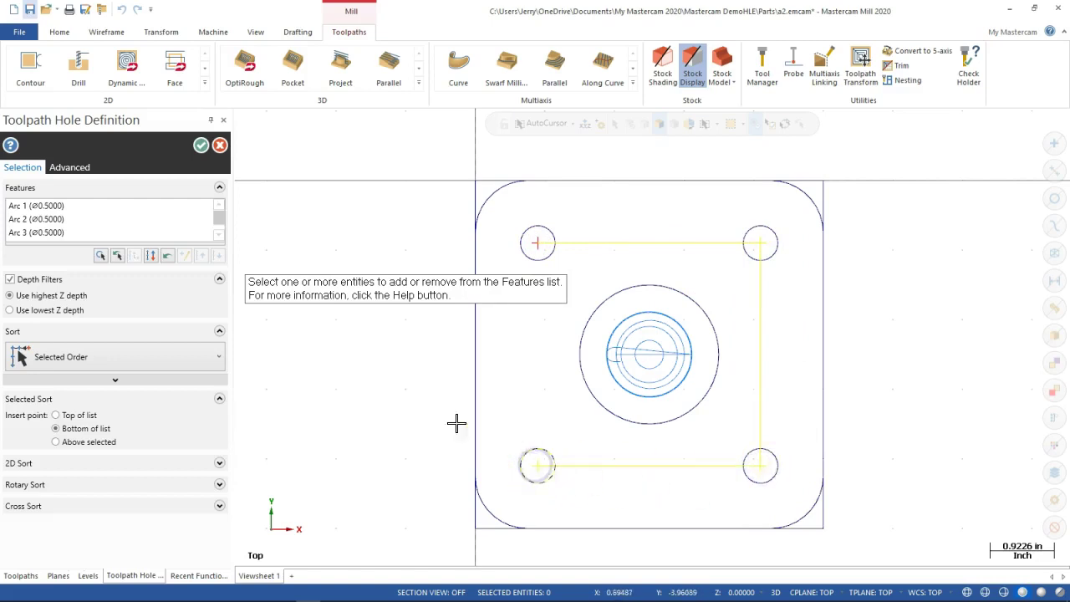
# Step: Review the selected arcs and the available sort patterns, and accept the hole definition with Selected Order
pyautogui.click(69, 208)
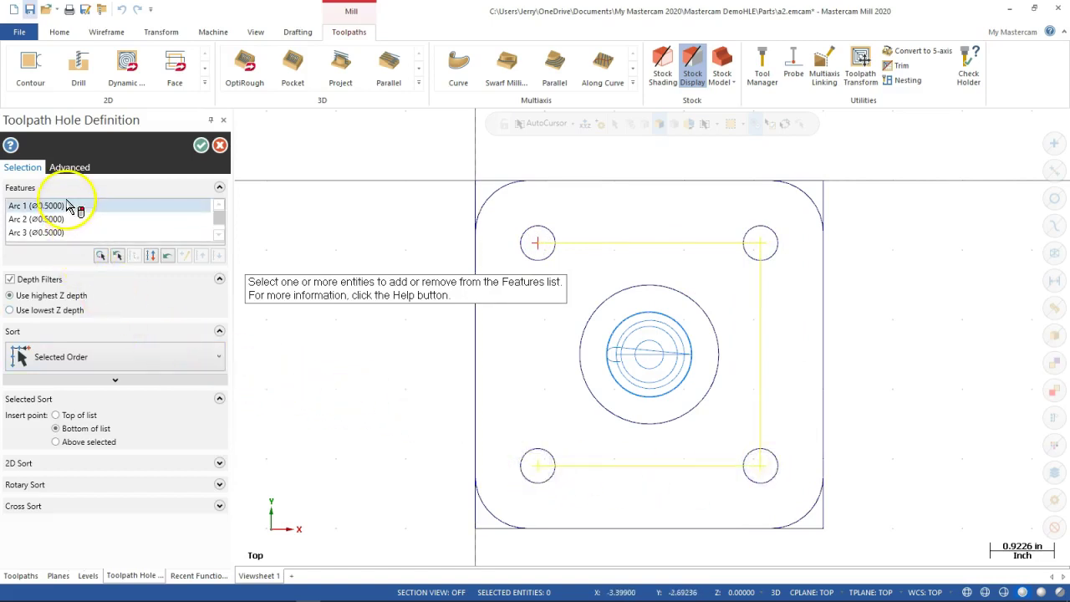
pyautogui.click(58, 234)
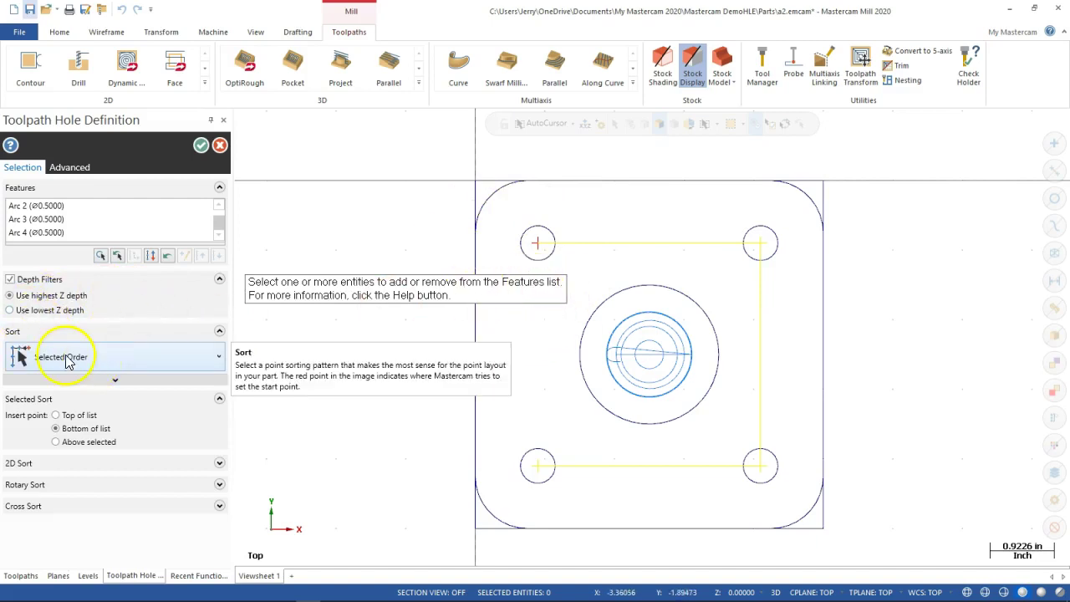
pyautogui.click(209, 360)
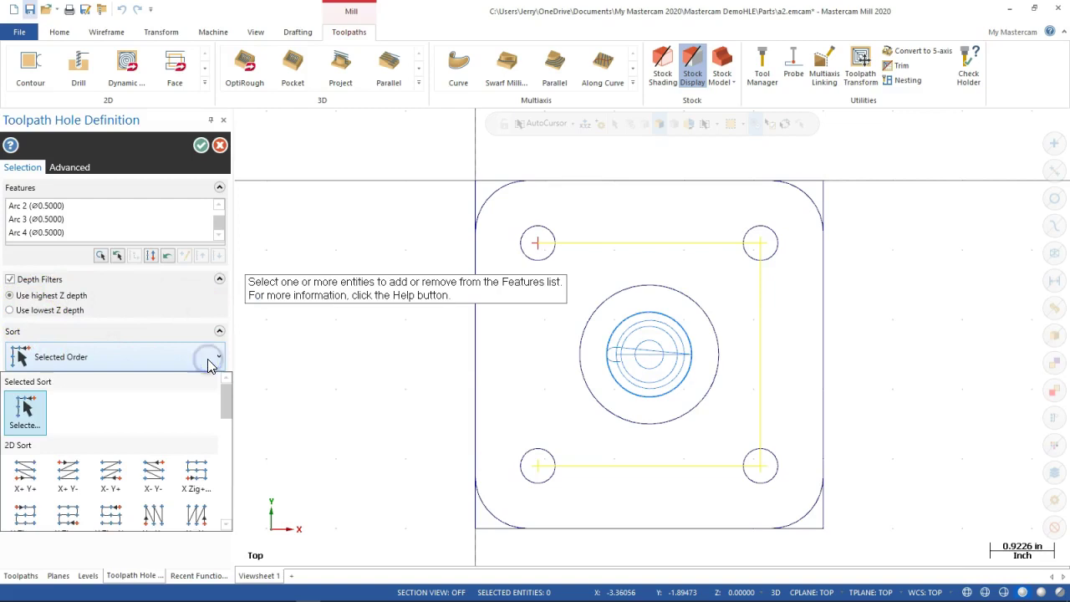
pyautogui.scroll(-1, 158, 519)
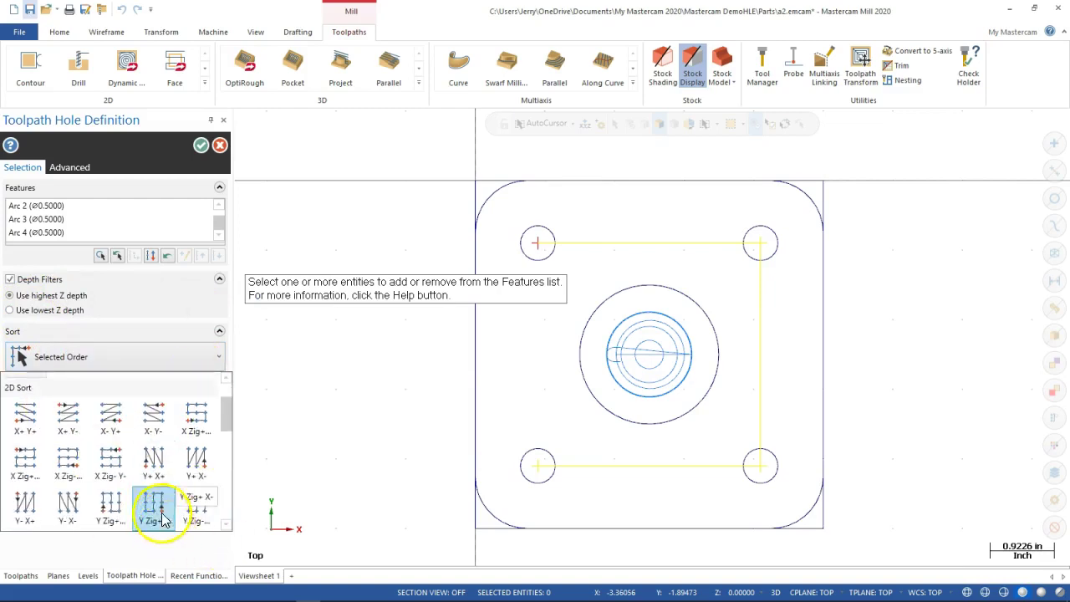
pyautogui.click(163, 330)
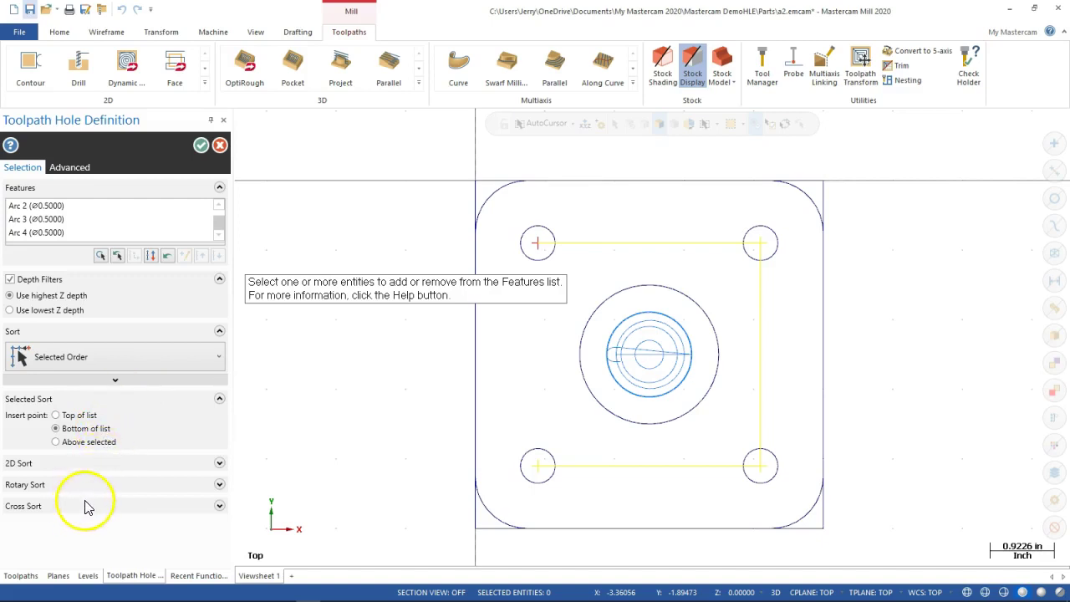
pyautogui.click(200, 147)
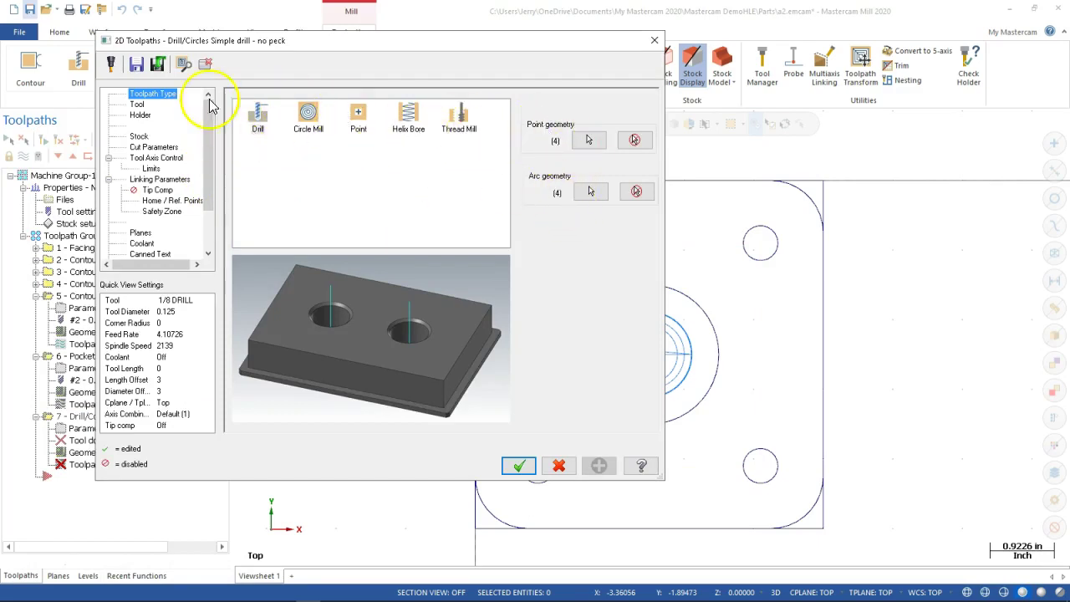
# Step: Filter the mill_inch tool library to drills only and choose the 31/64 drill for the operation
pyautogui.click(136, 104)
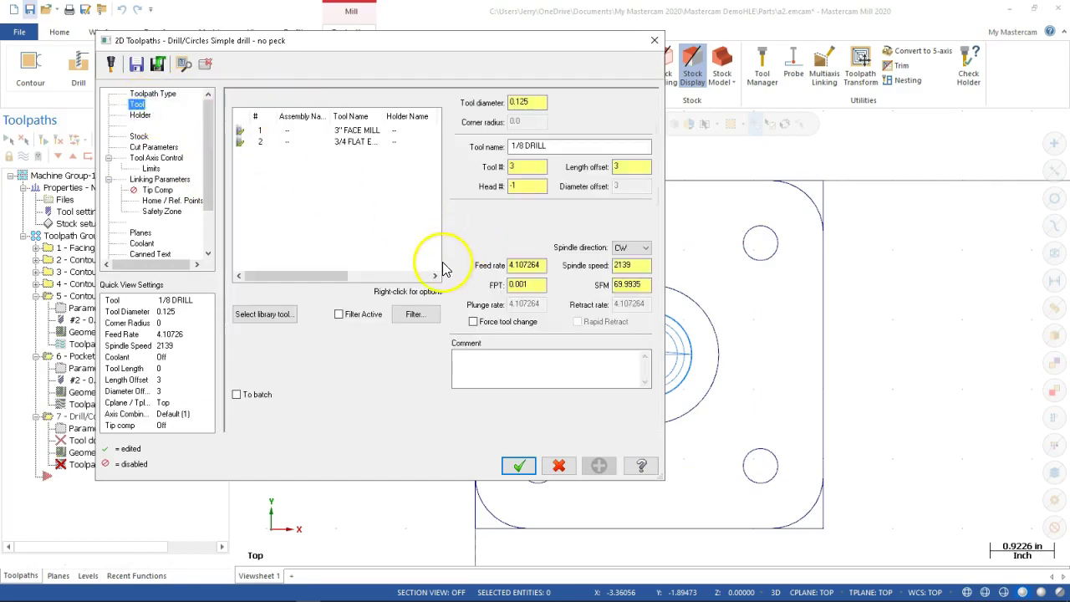
pyautogui.click(264, 322)
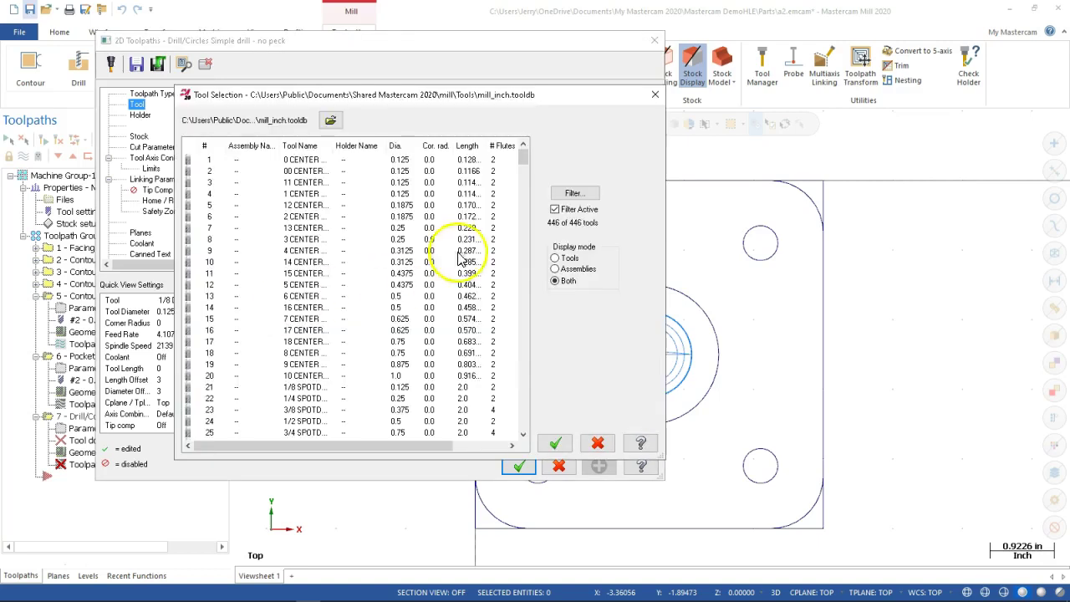
pyautogui.click(574, 193)
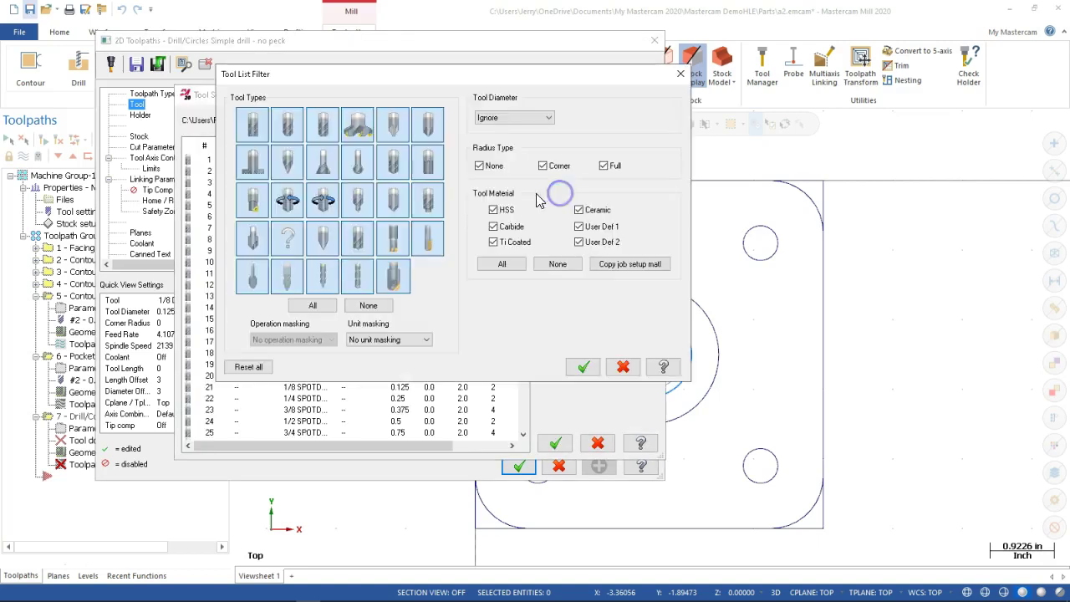
pyautogui.click(366, 305)
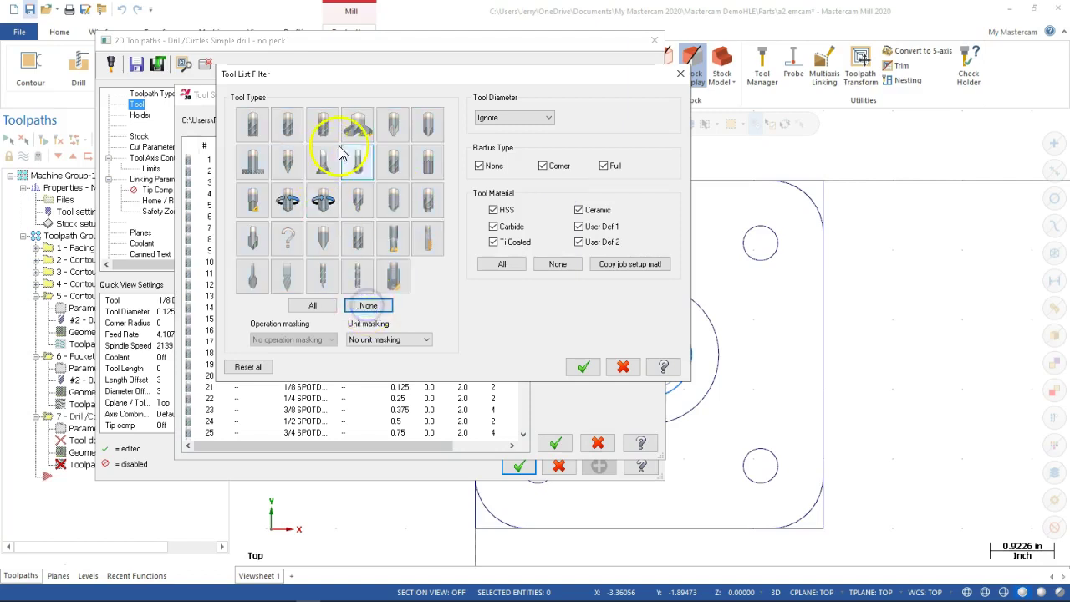
pyautogui.click(396, 164)
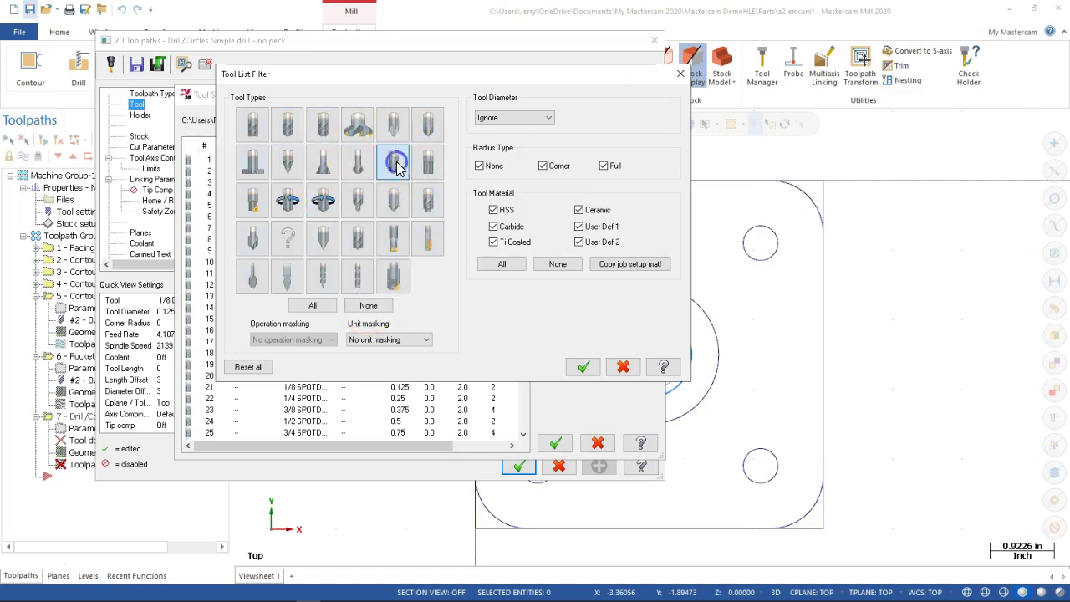
pyautogui.click(581, 368)
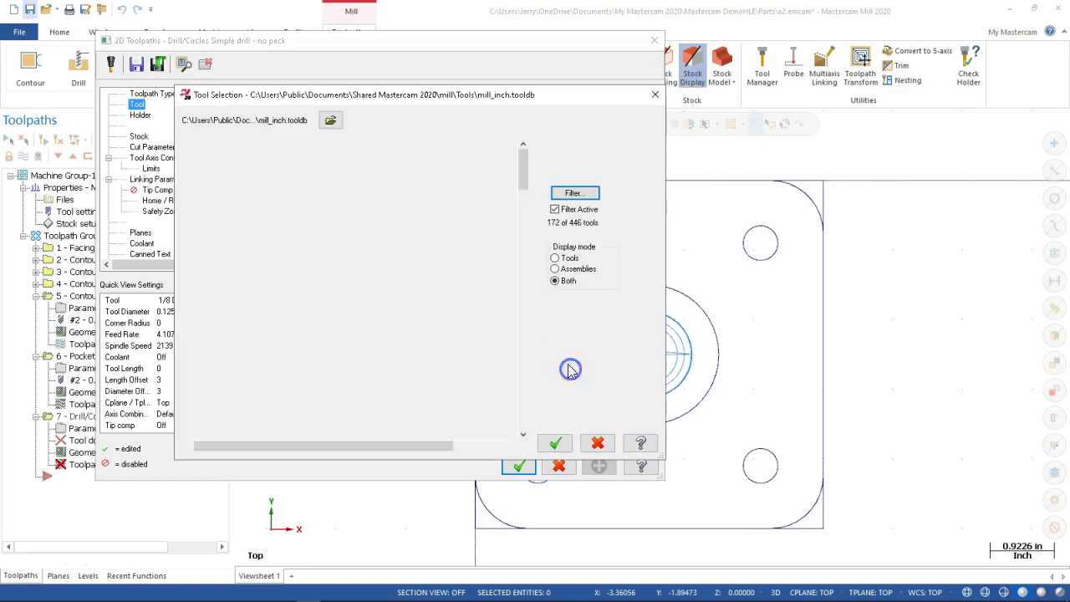
pyautogui.moveTo(521, 184); pyautogui.dragTo(538, 365)
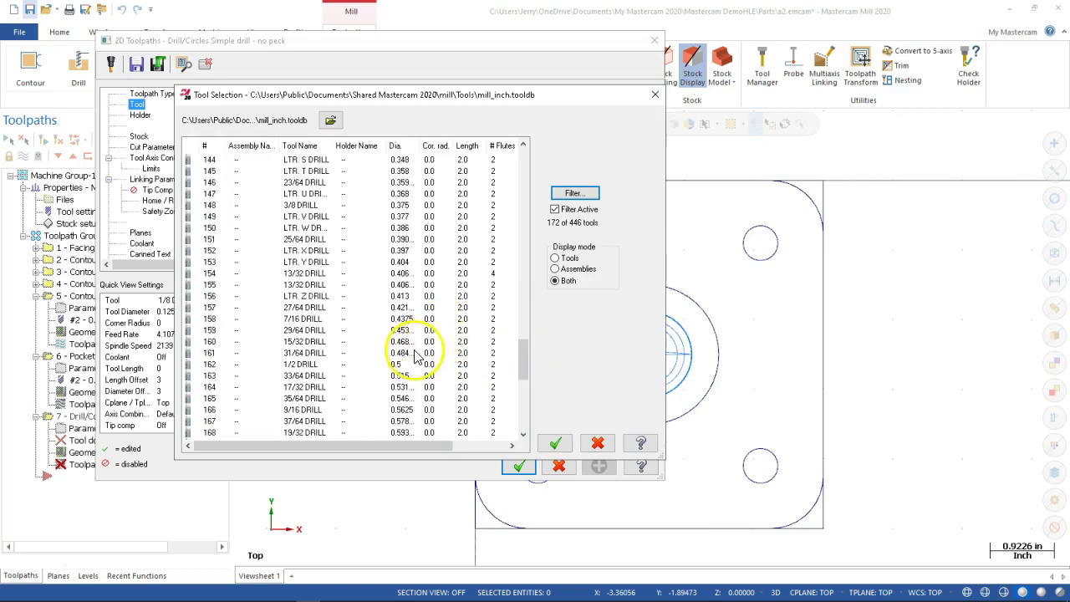
pyautogui.click(215, 355)
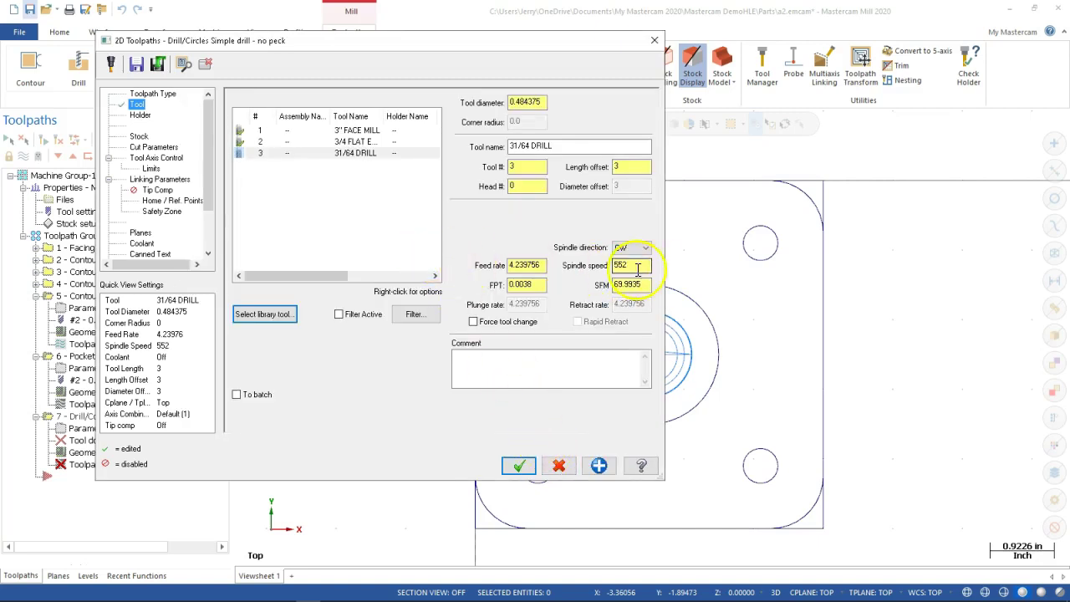
# Step: Set the 31/64 drill's surface speed to 200 SFM and check the recalculated spindle speed
pyautogui.doubleClick(632, 284)
pyautogui.write('2')
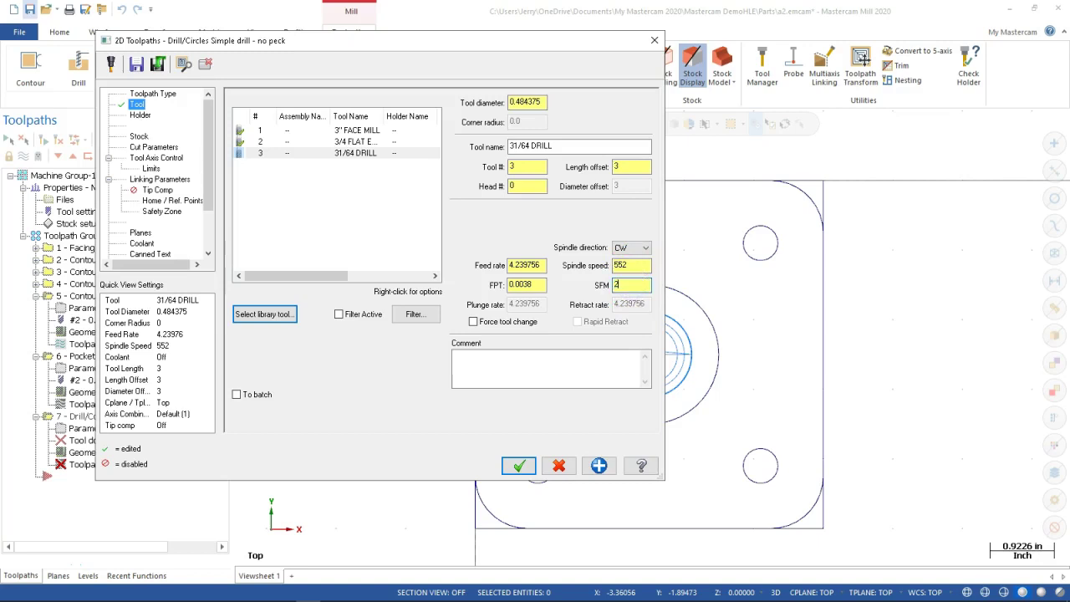
pyautogui.write('00')
pyautogui.press('Tab')
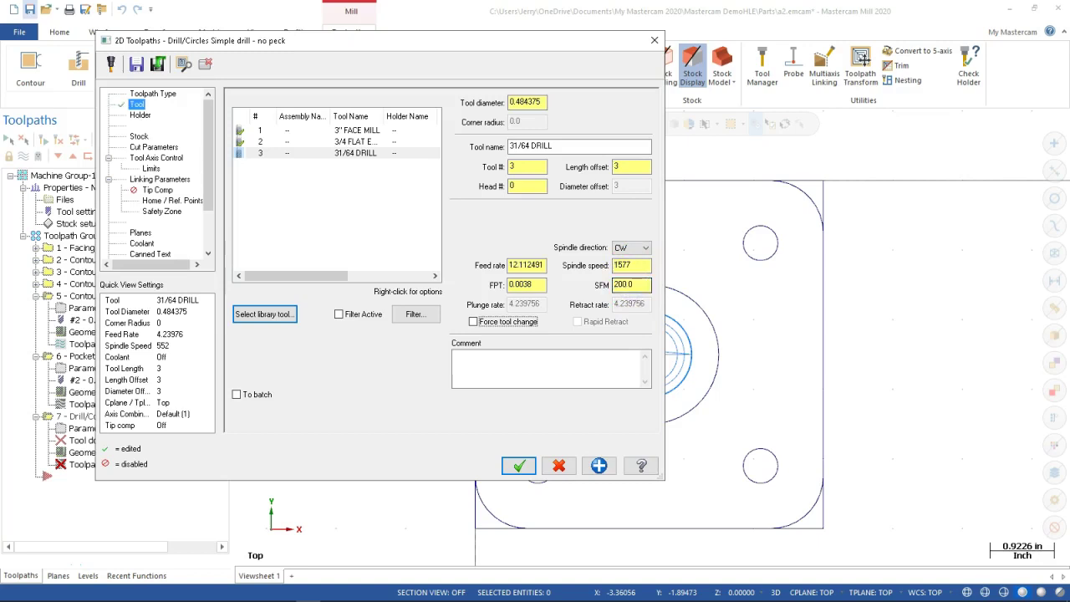
pyautogui.doubleClick(620, 266)
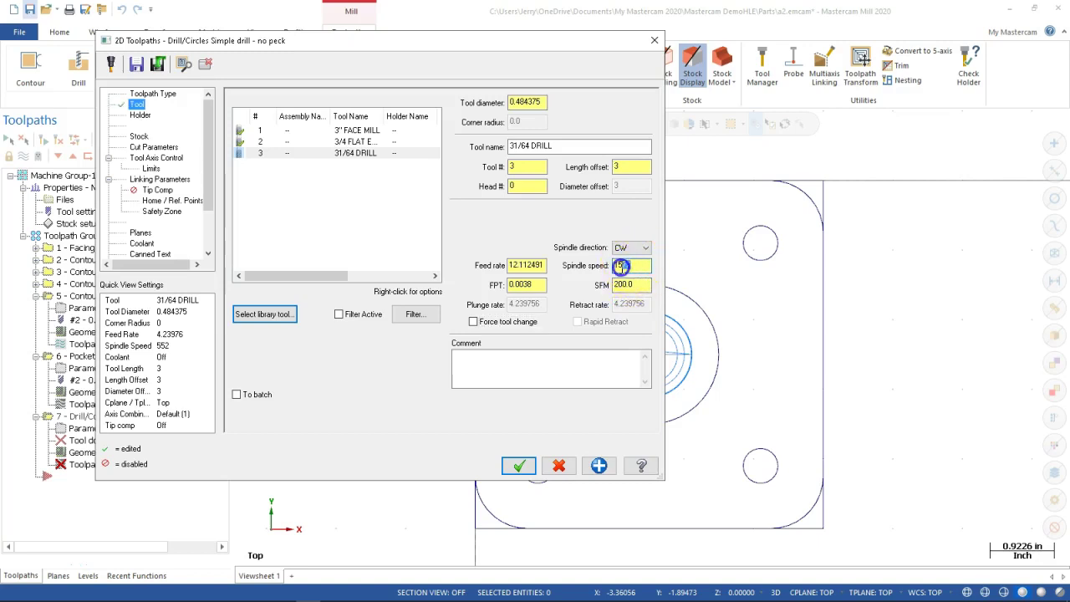
pyautogui.click(641, 268)
# Step: Check the drill's feed per tooth and round its feed rate to 12.0
pyautogui.doubleClick(527, 284)
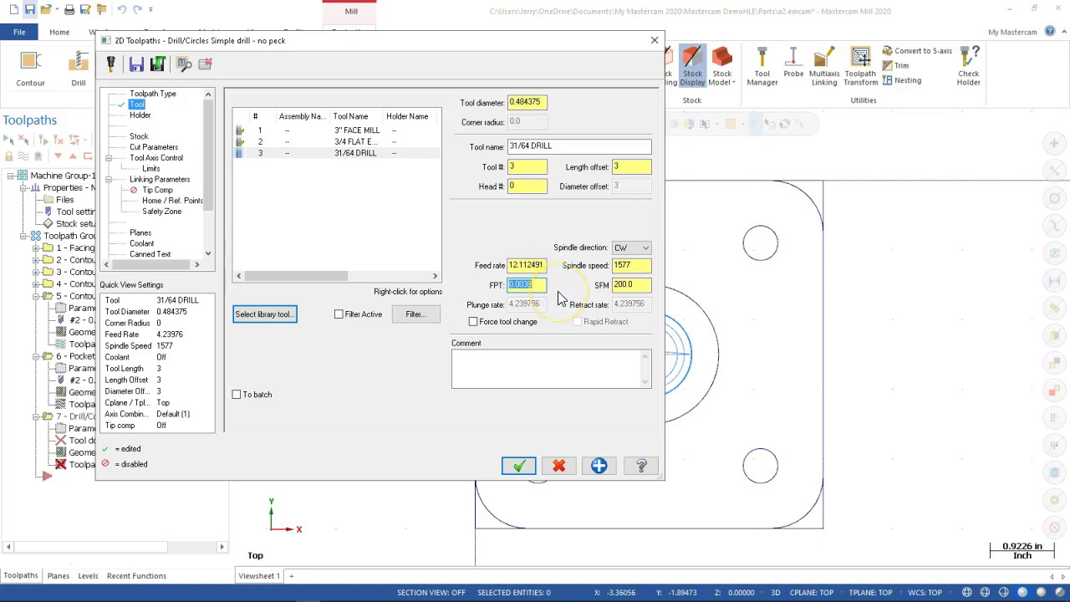
pyautogui.moveTo(523, 265); pyautogui.dragTo(551, 264)
pyautogui.press('BackSpace')
pyautogui.press('BackSpace')
pyautogui.press('BackSpace')
pyautogui.press('Tab')
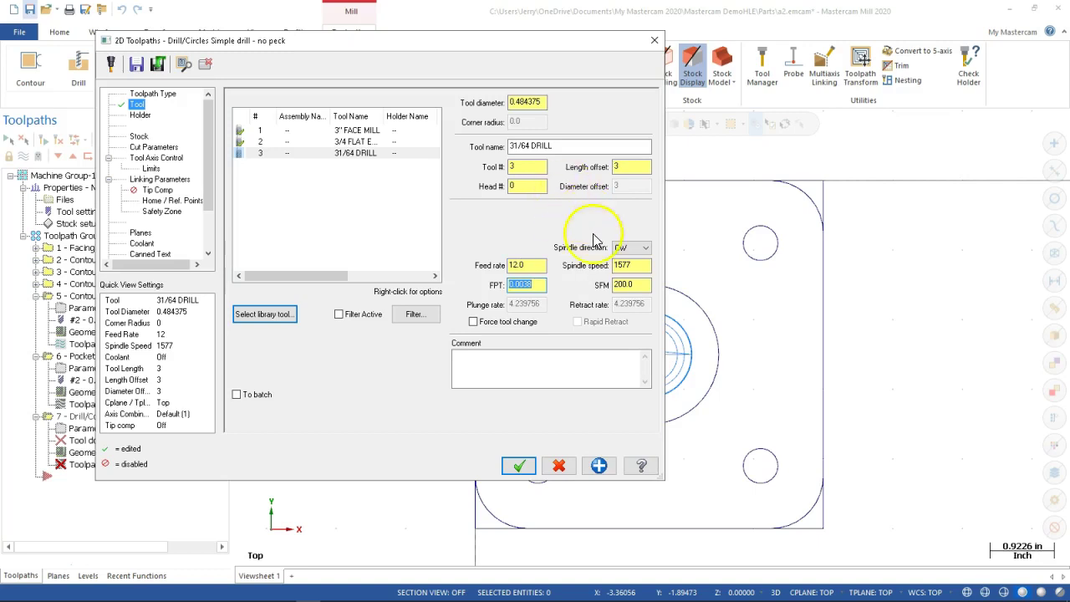
# Step: Enter PILOT DRILL as the drill operation's comment
pyautogui.click(508, 362)
pyautogui.write('pILOT')
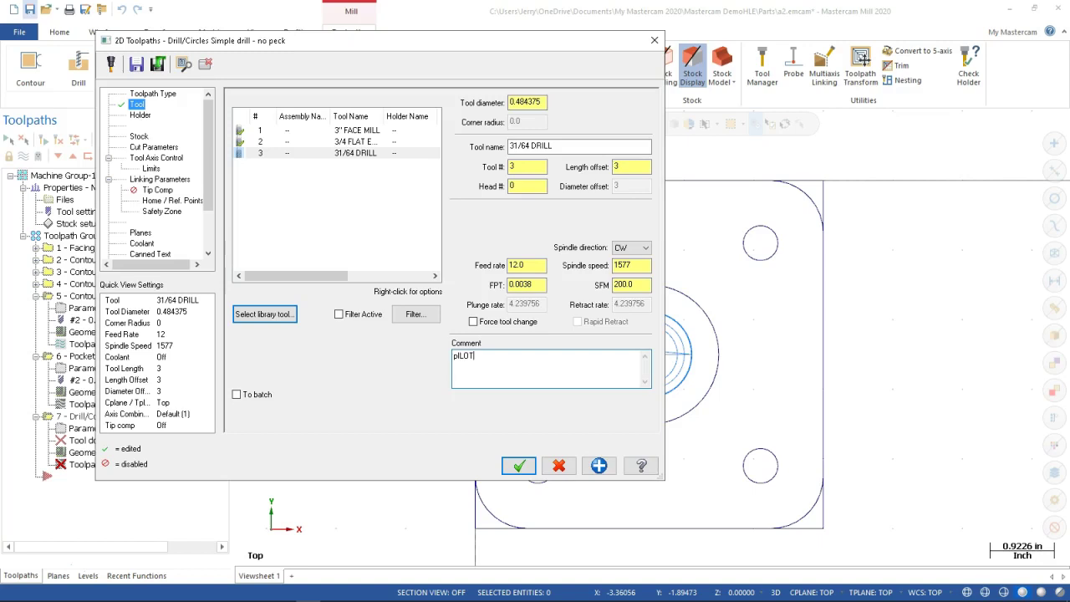
pyautogui.write('P DRILL')
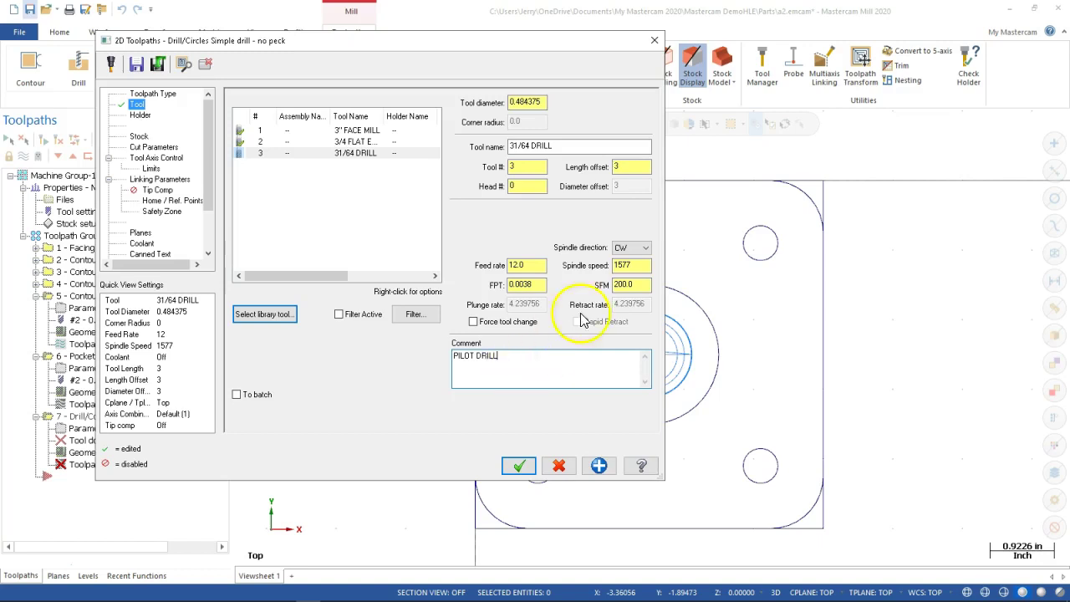
# Step: Look over the holder and stock settings, and set the drilling cycle to Peck Drill in the cut parameters
pyautogui.click(141, 116)
pyautogui.click(144, 139)
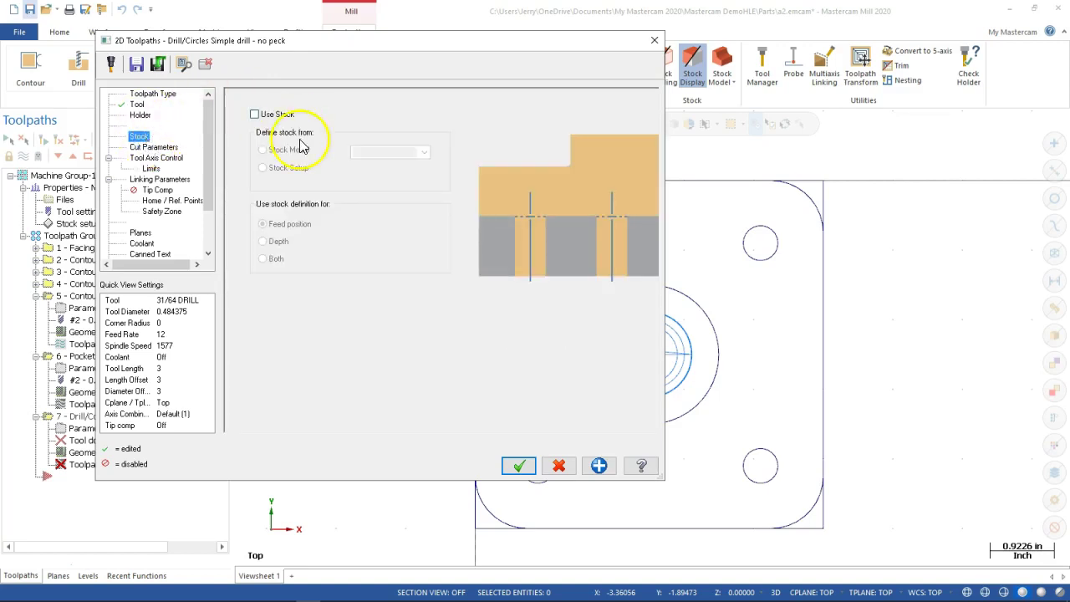
pyautogui.click(163, 148)
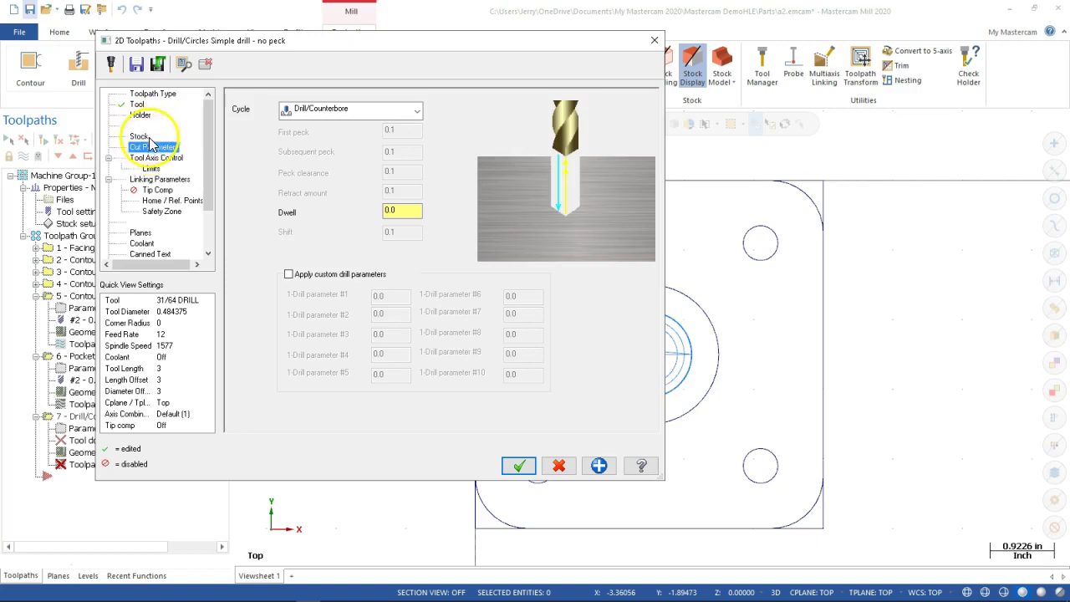
pyautogui.click(418, 112)
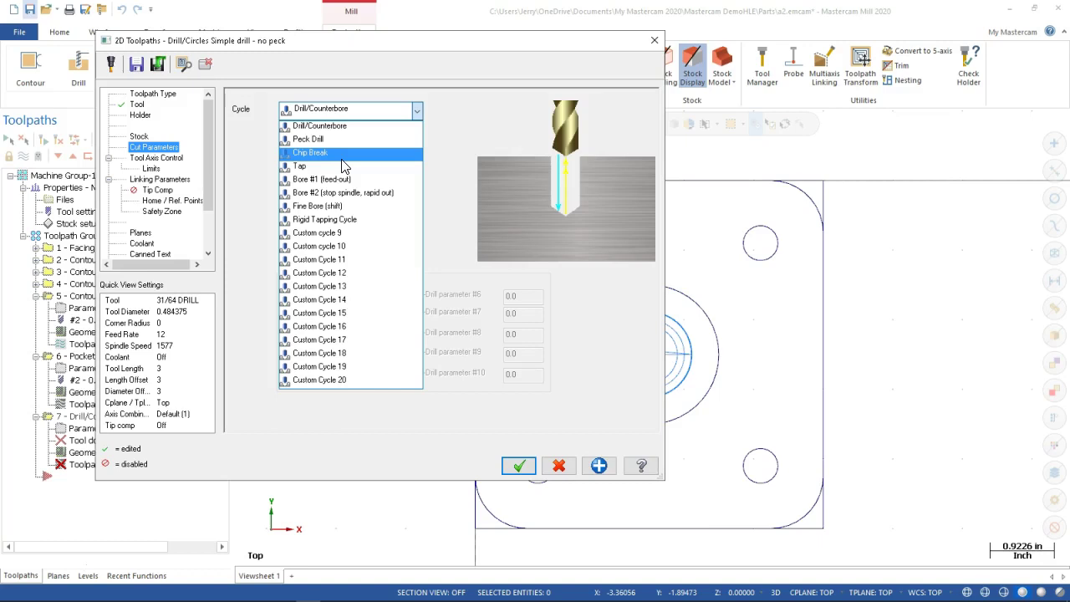
pyautogui.click(342, 157)
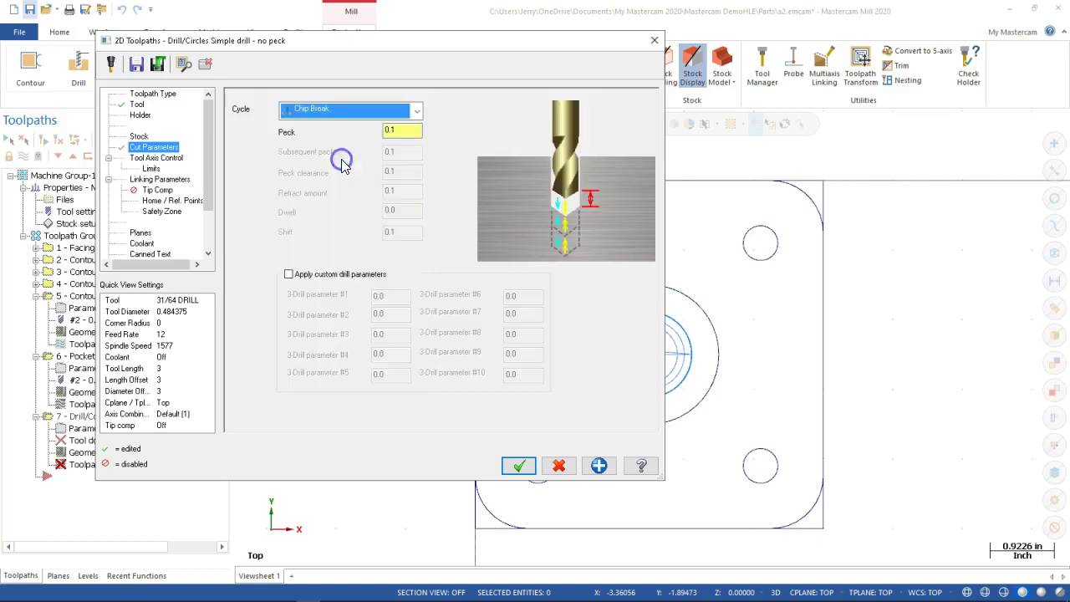
pyautogui.click(416, 111)
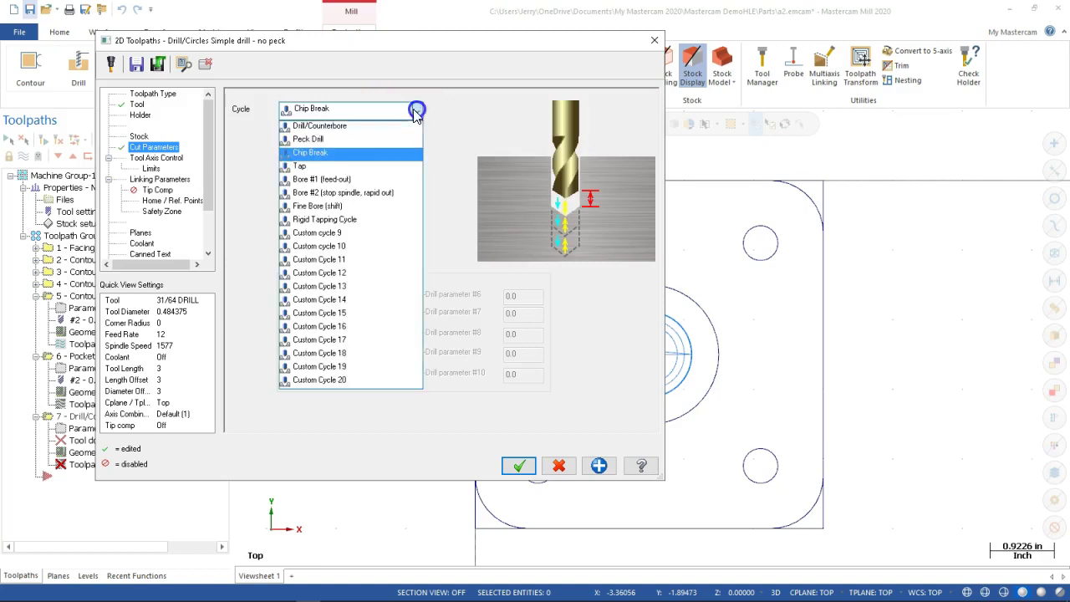
pyautogui.click(326, 141)
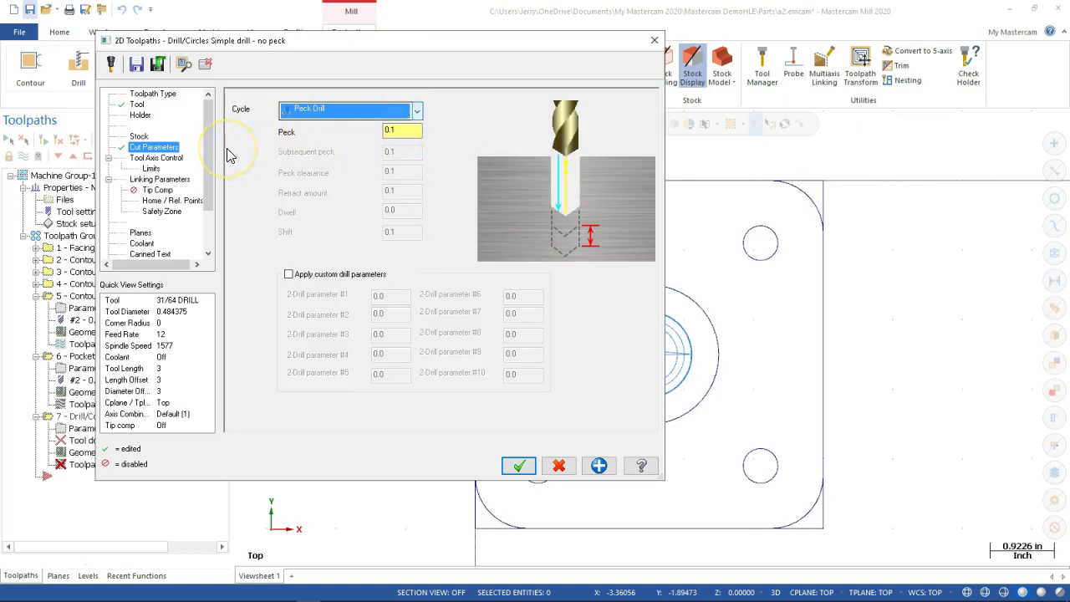
# Step: Look over the tool axis control and limits, and set the drill's incremental retract height to 0.1 in the linking parameters
pyautogui.click(155, 159)
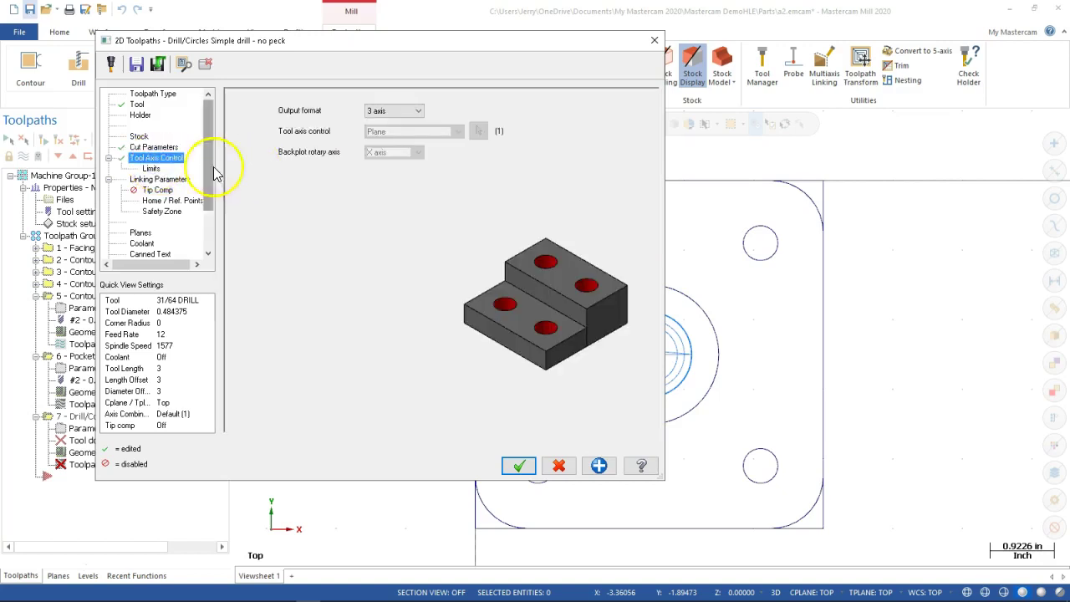
pyautogui.click(152, 169)
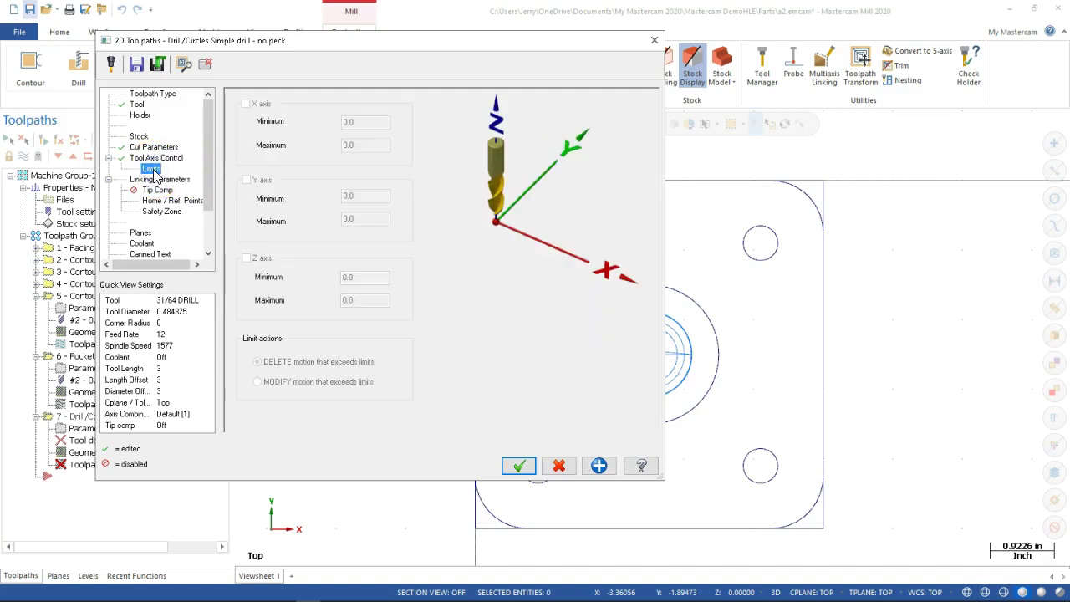
pyautogui.click(161, 179)
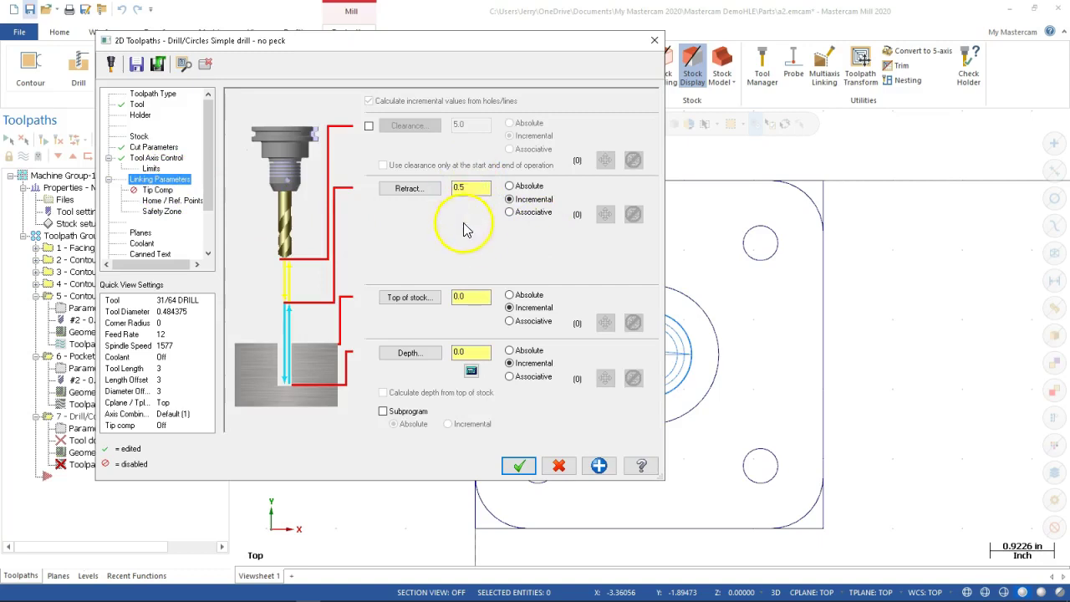
pyautogui.click(477, 192)
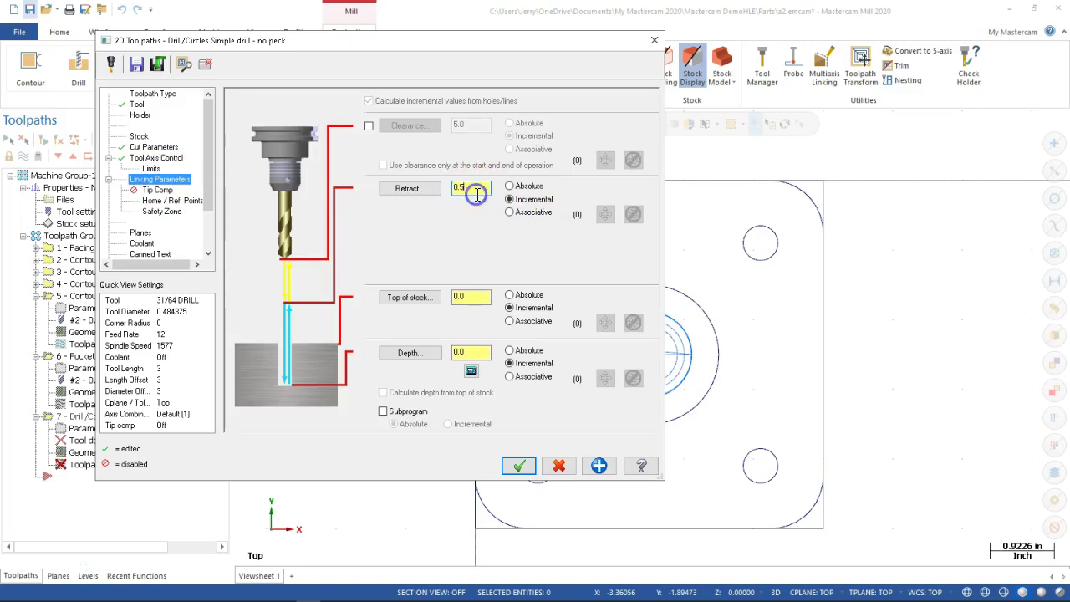
pyautogui.write('1')
pyautogui.press('Tab')
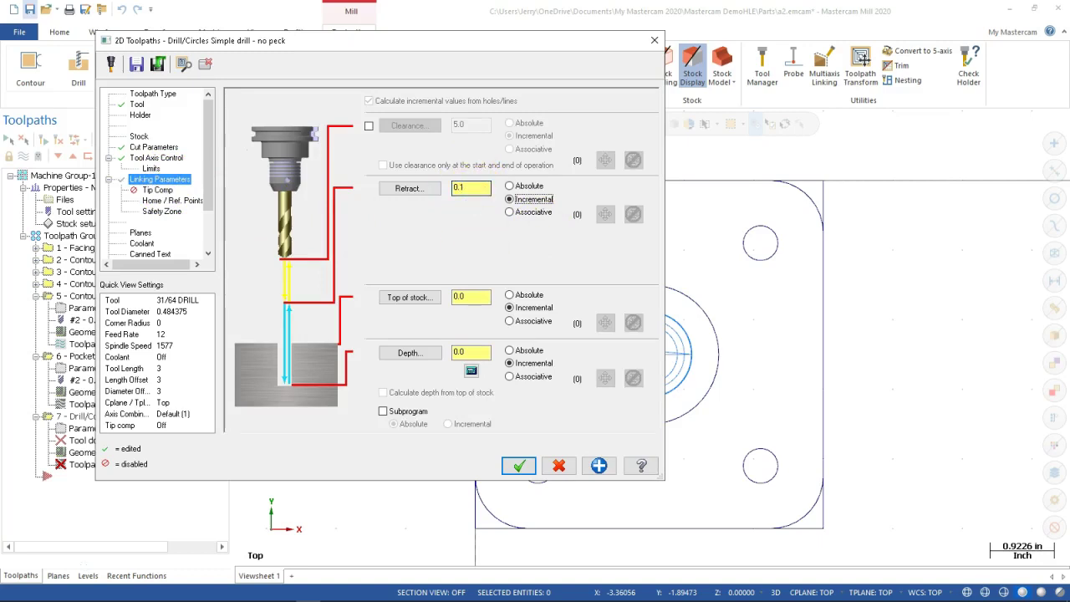
# Step: Set the drill operation's incremental depth to 2.0
pyautogui.click(474, 353)
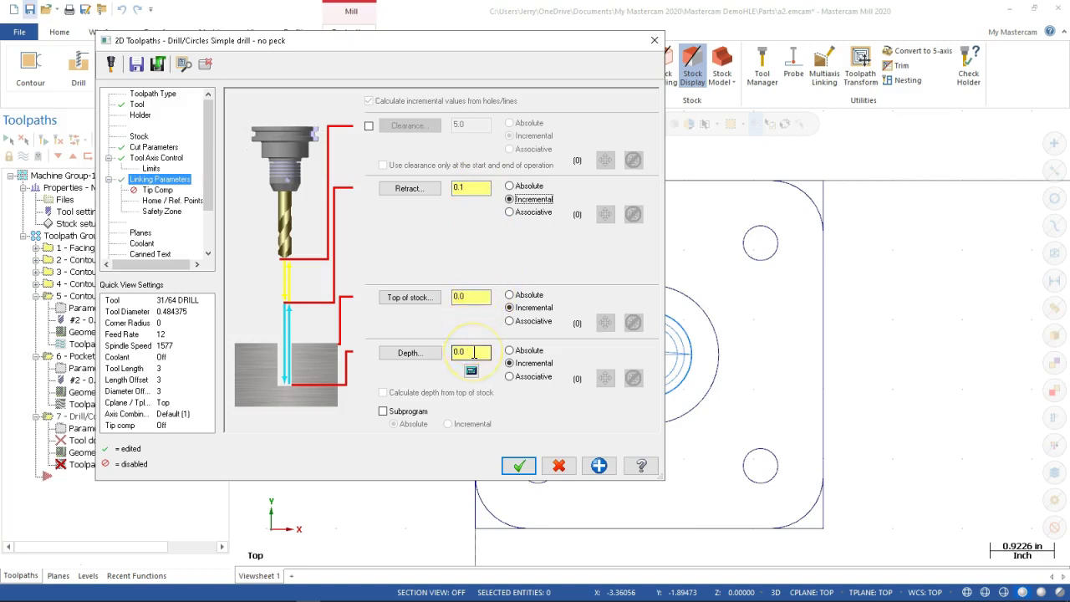
pyautogui.doubleClick(474, 354)
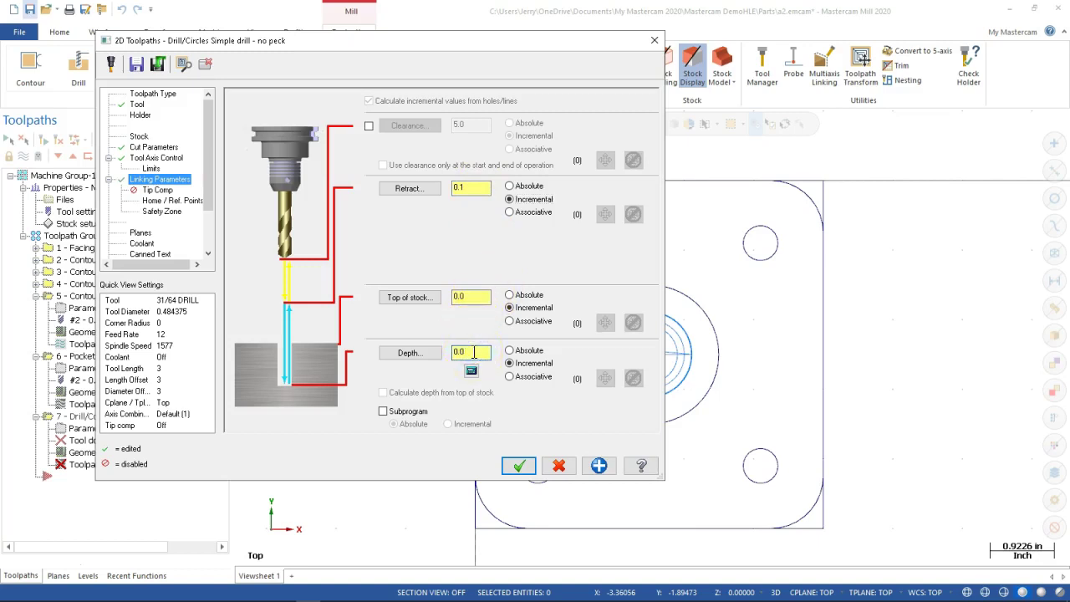
pyautogui.write('2')
pyautogui.press('Tab')
# Step: Check the drill tip depth in the depth calculator and close it without applying the value
pyautogui.click(471, 371)
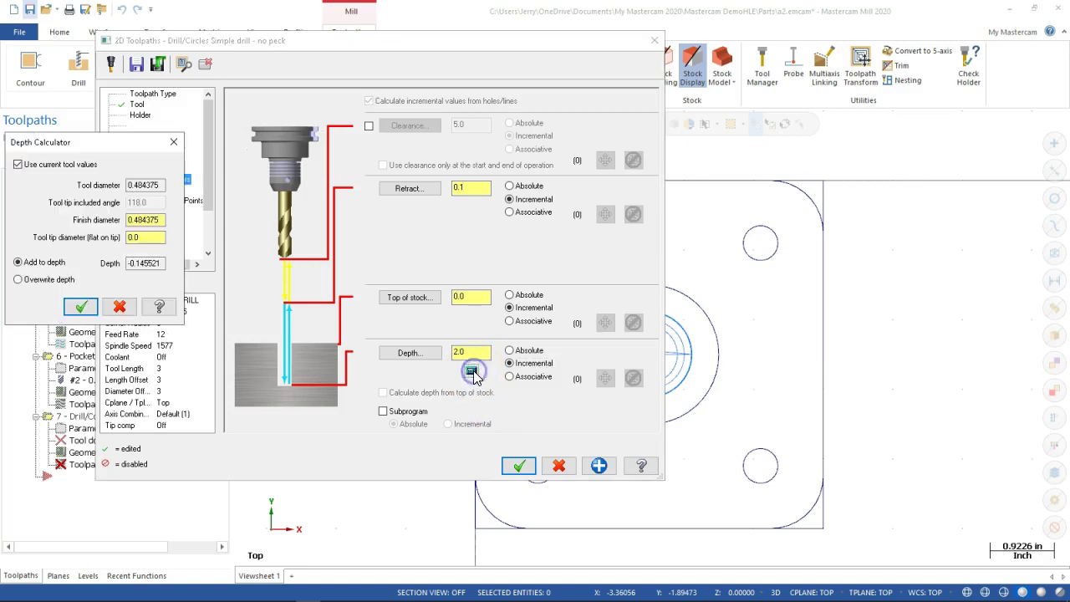
pyautogui.moveTo(143, 143); pyautogui.dragTo(332, 158)
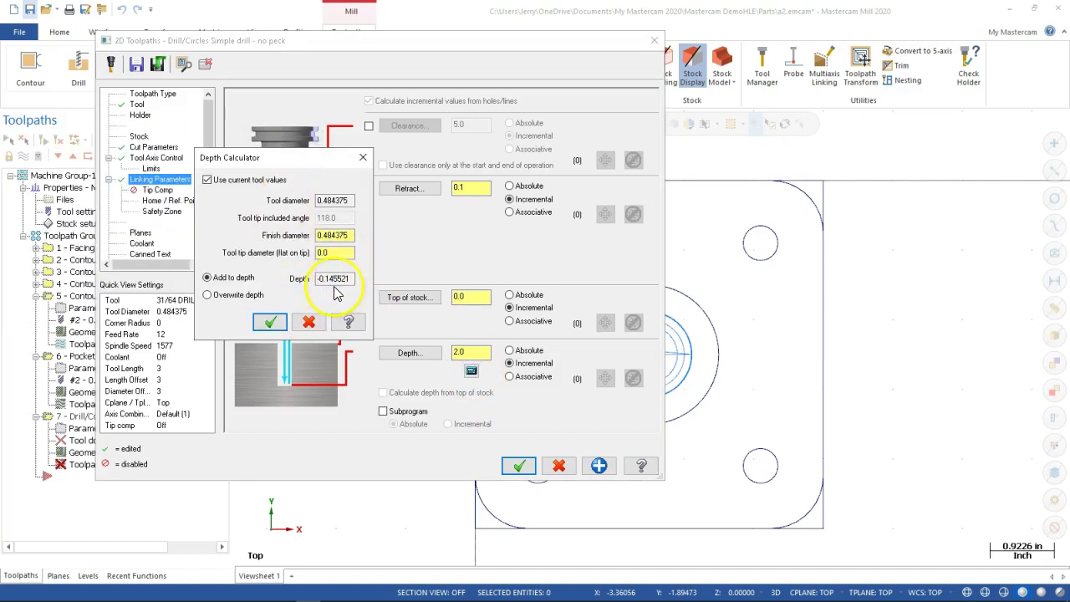
pyautogui.click(309, 323)
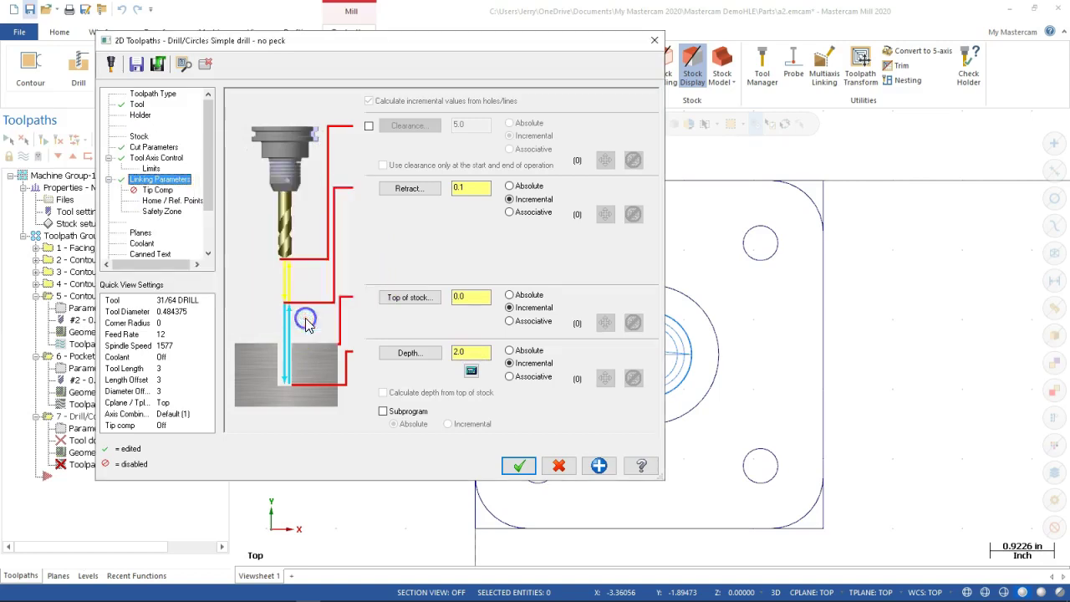
# Step: Enable tip compensation with a breakthrough amount of 0 and accept the peck drill operation
pyautogui.click(168, 192)
pyautogui.click(248, 109)
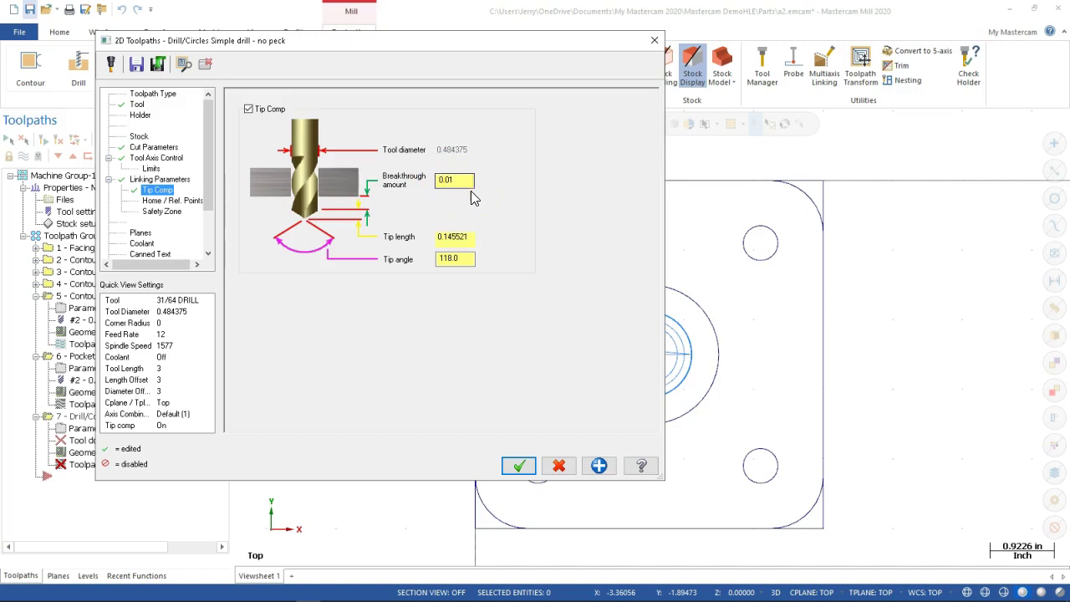
pyautogui.moveTo(466, 180); pyautogui.dragTo(424, 181)
pyautogui.write('0')
pyautogui.press('Tab')
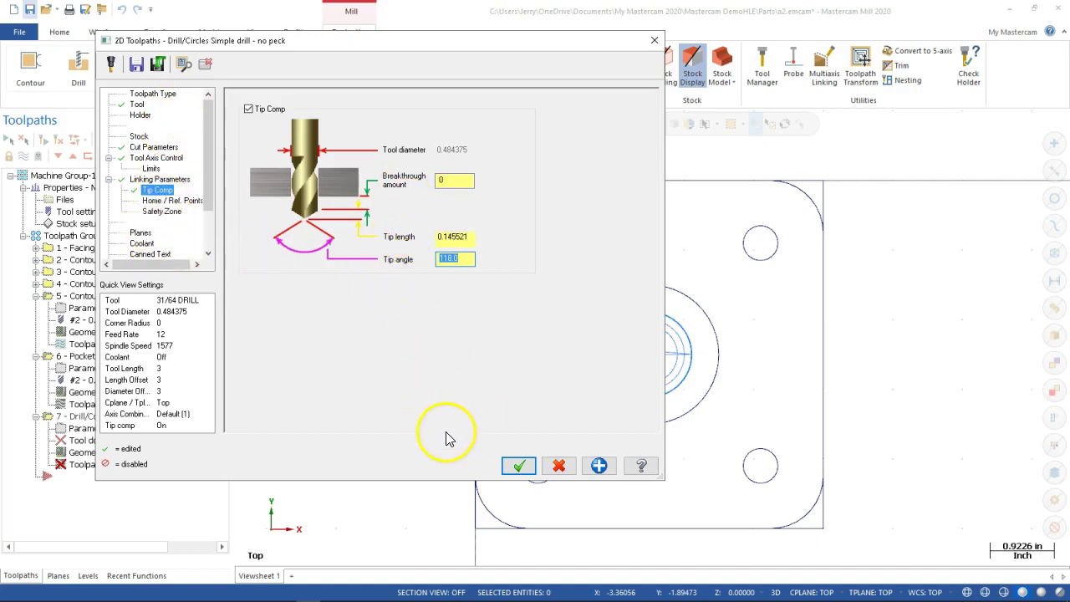
pyautogui.click(519, 465)
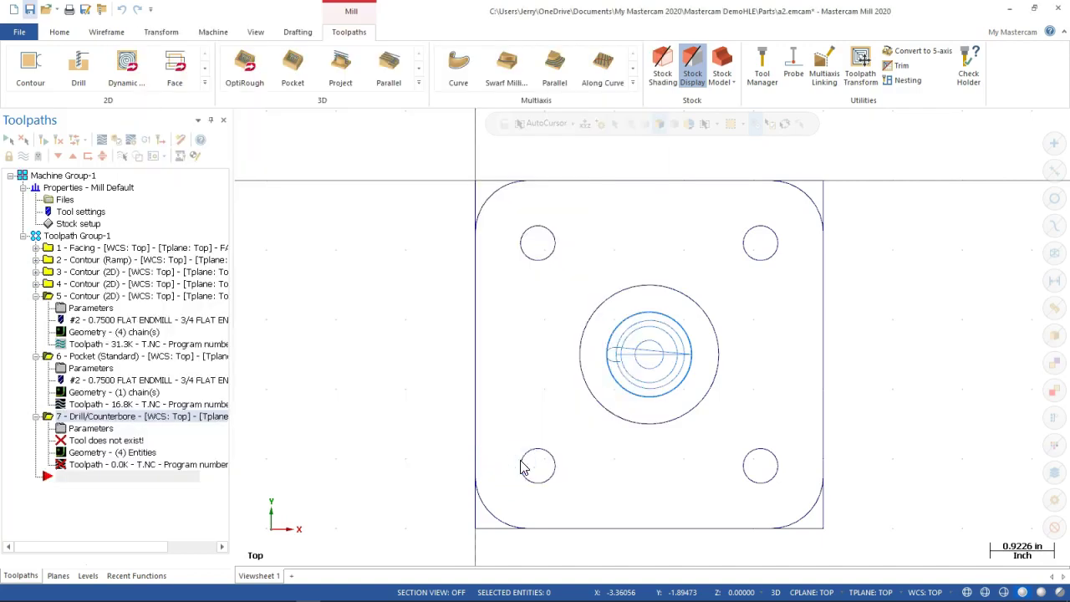
# Step: Inspect the drill toolpath in a tilted 3D view and correct the operation's incremental depth to -2.0
pyautogui.moveTo(363, 345); pyautogui.dragTo(256, 258, button='middle')
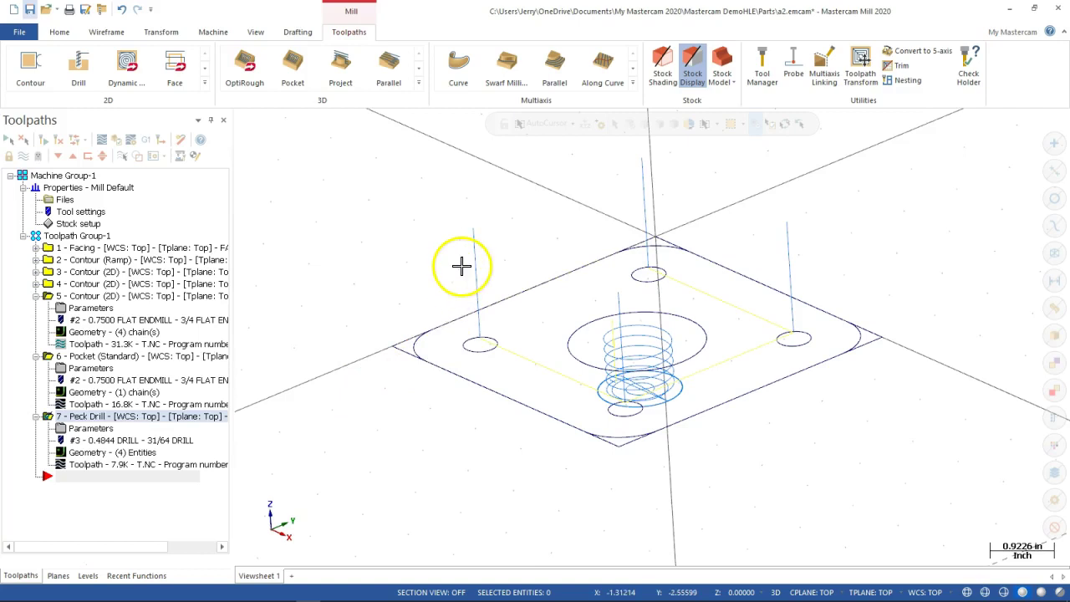
pyautogui.click(90, 428)
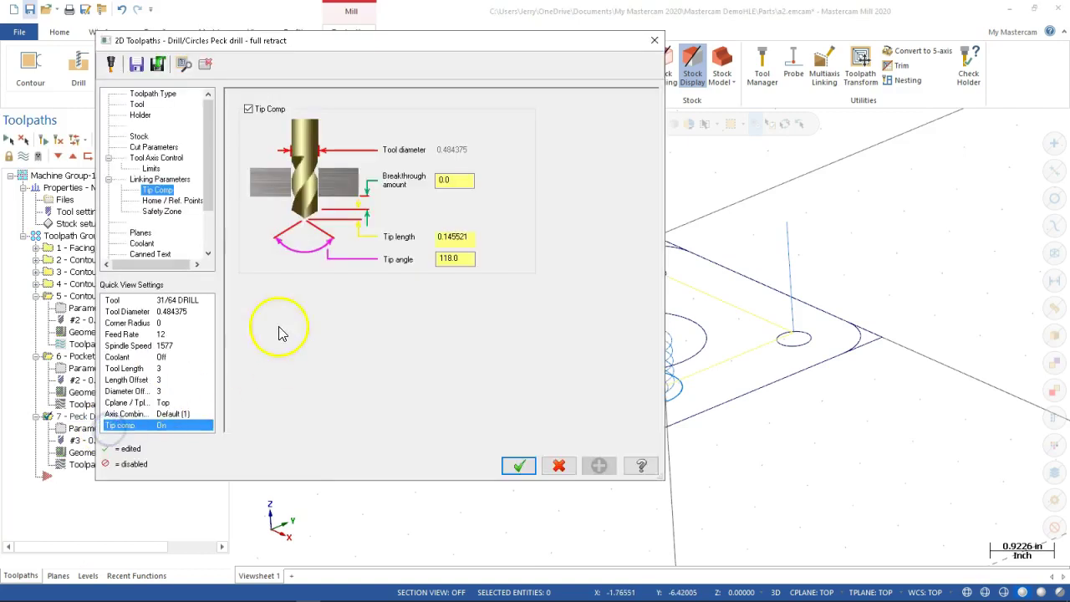
pyautogui.click(159, 179)
pyautogui.click(461, 352)
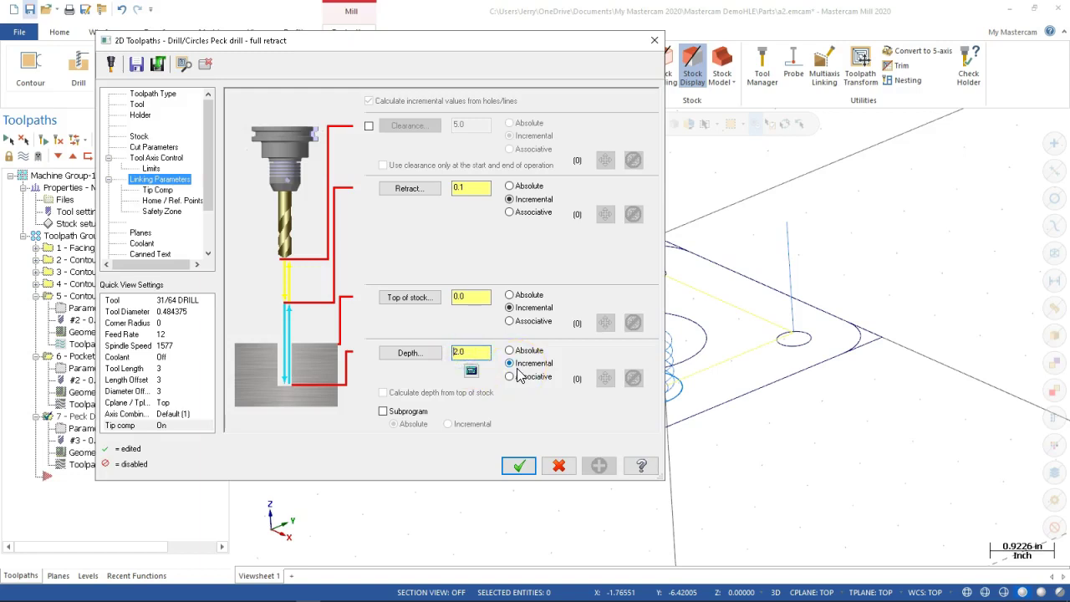
pyautogui.click(517, 466)
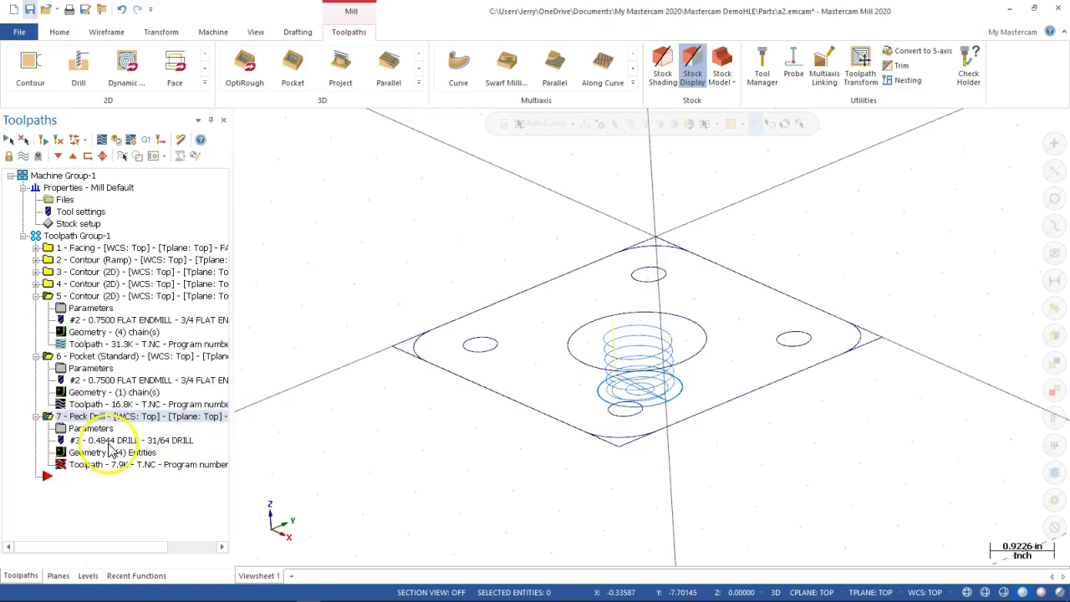
# Step: Copy the peck drill operation to the end of the toolpath group and collapse operations 5 and 6 in the tree
pyautogui.rightClick(85, 429)
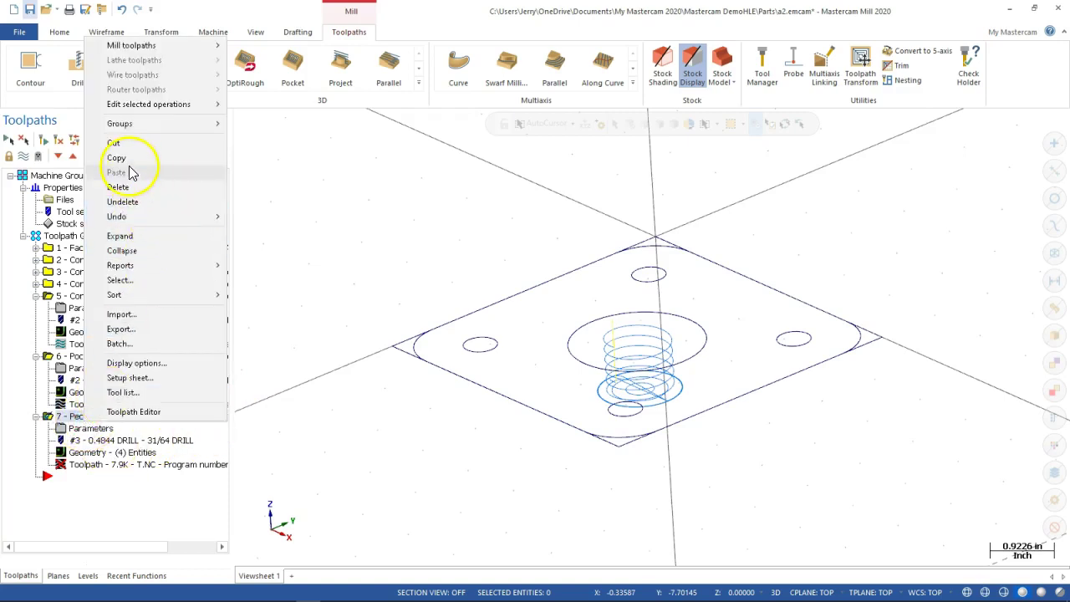
pyautogui.click(117, 158)
pyautogui.rightClick(71, 481)
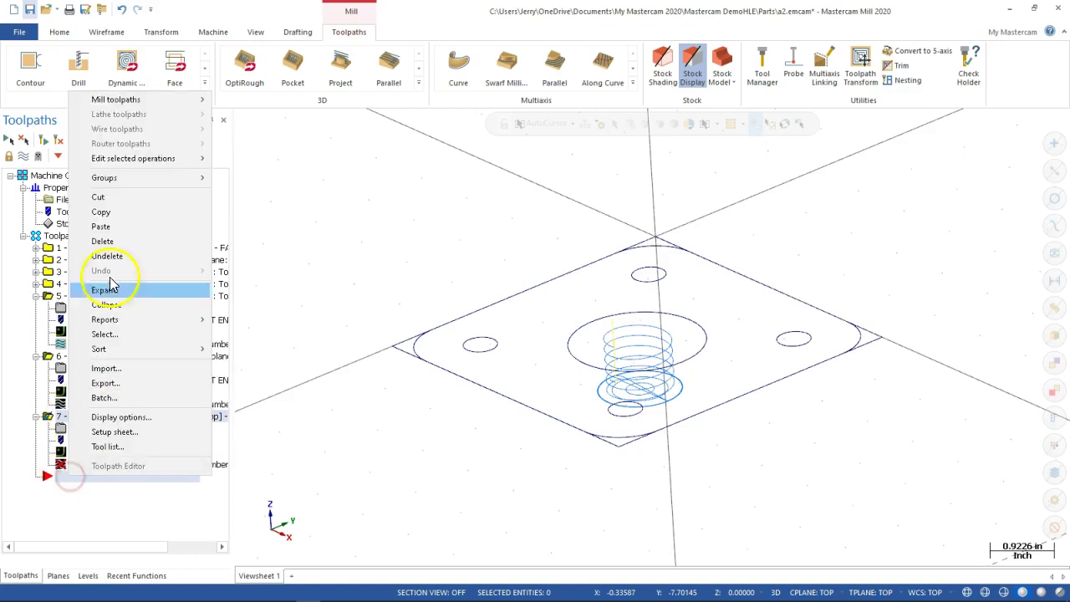
pyautogui.click(125, 226)
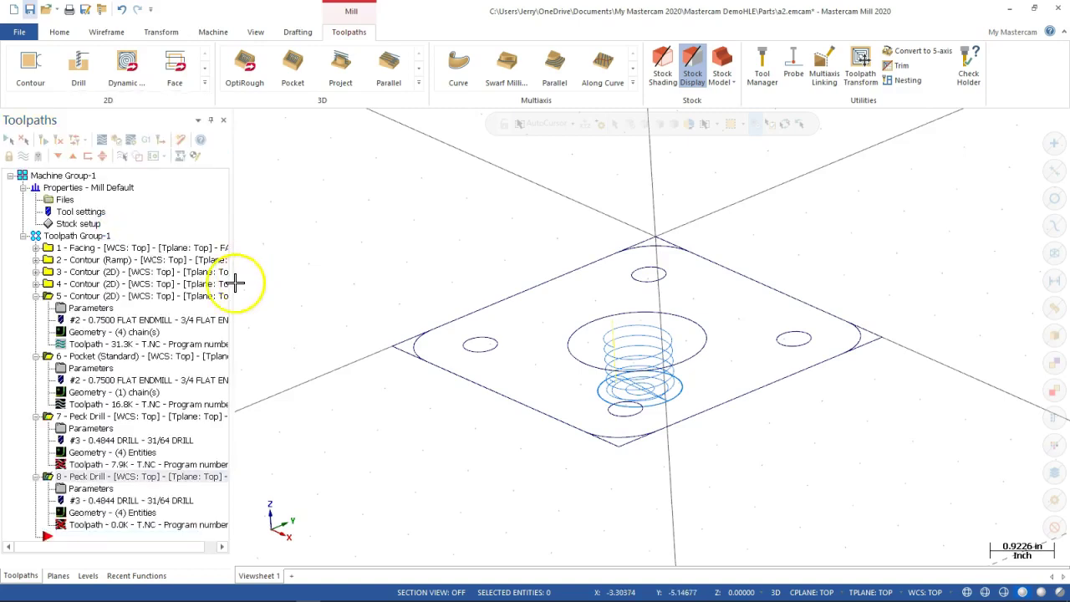
pyautogui.click(36, 296)
pyautogui.click(37, 308)
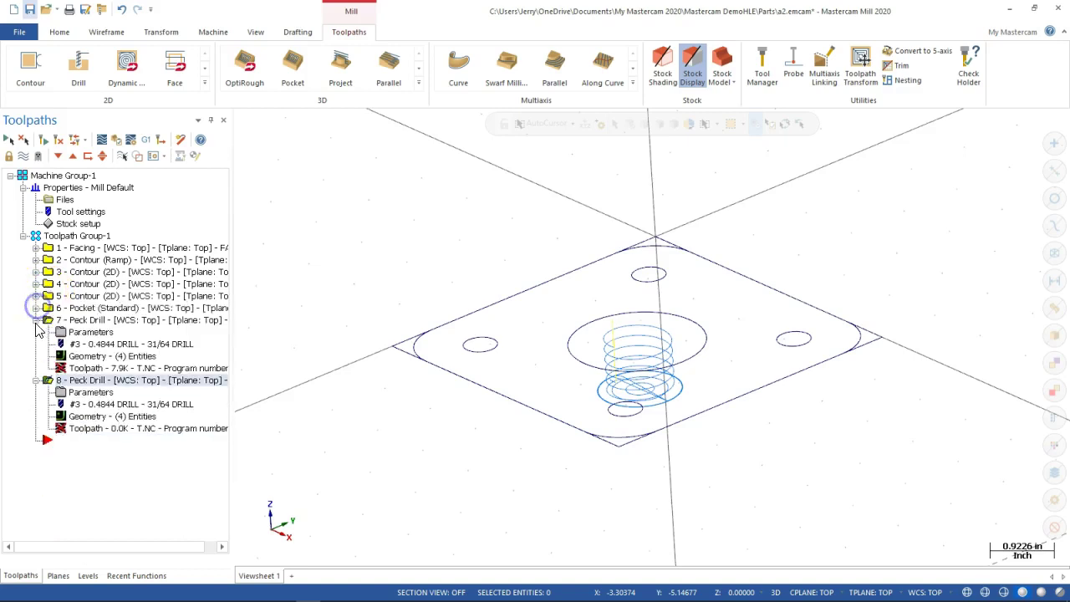
# Step: Change the copied drill operation's tool to the 1/2 REAMER, filtering the tool library to reamers only
pyautogui.click(92, 393)
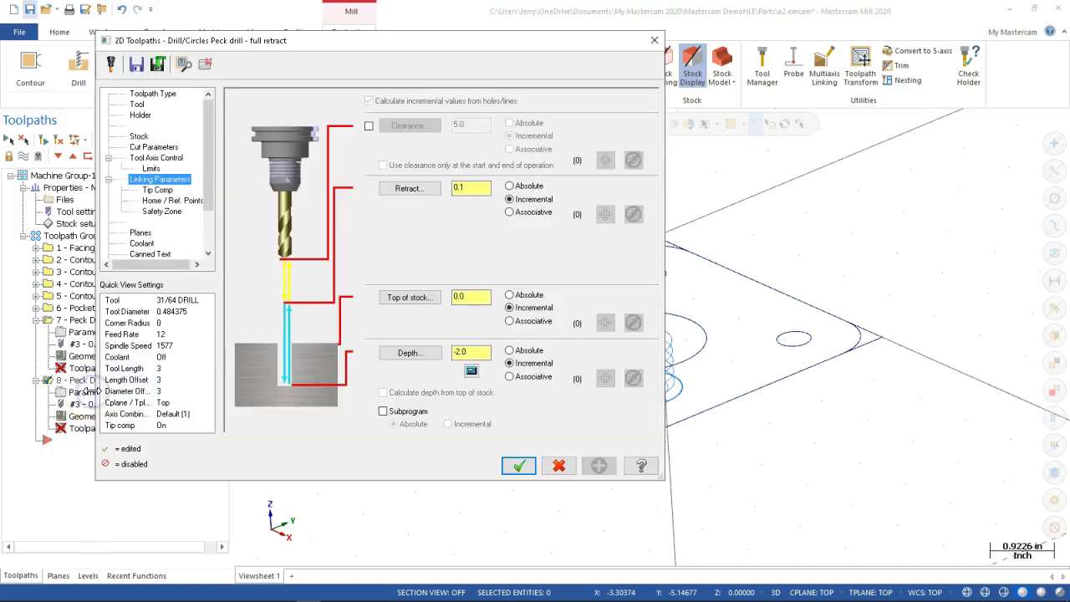
pyautogui.click(140, 105)
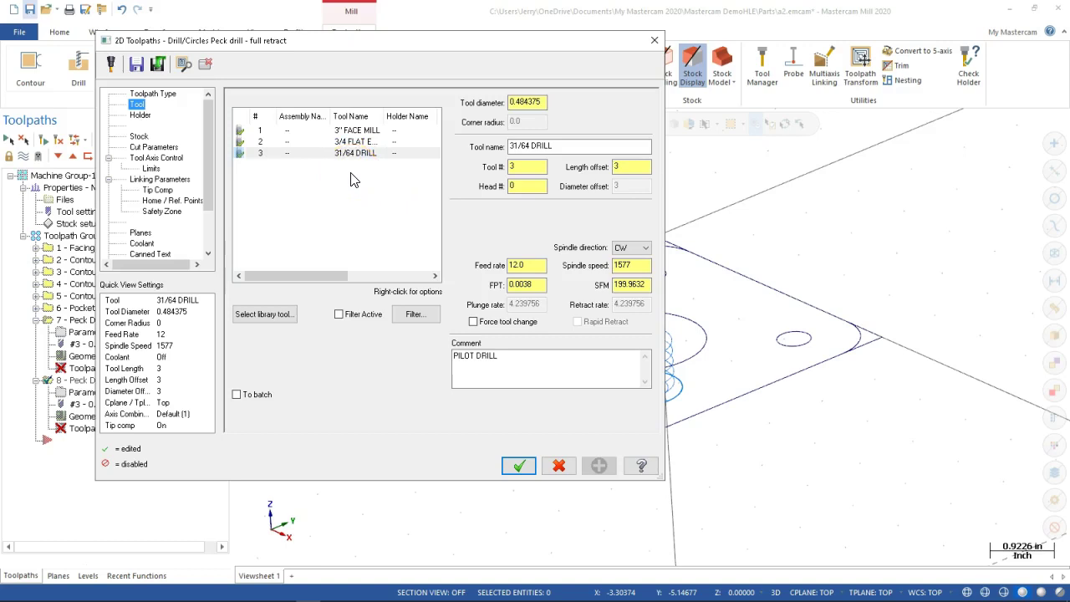
pyautogui.click(270, 318)
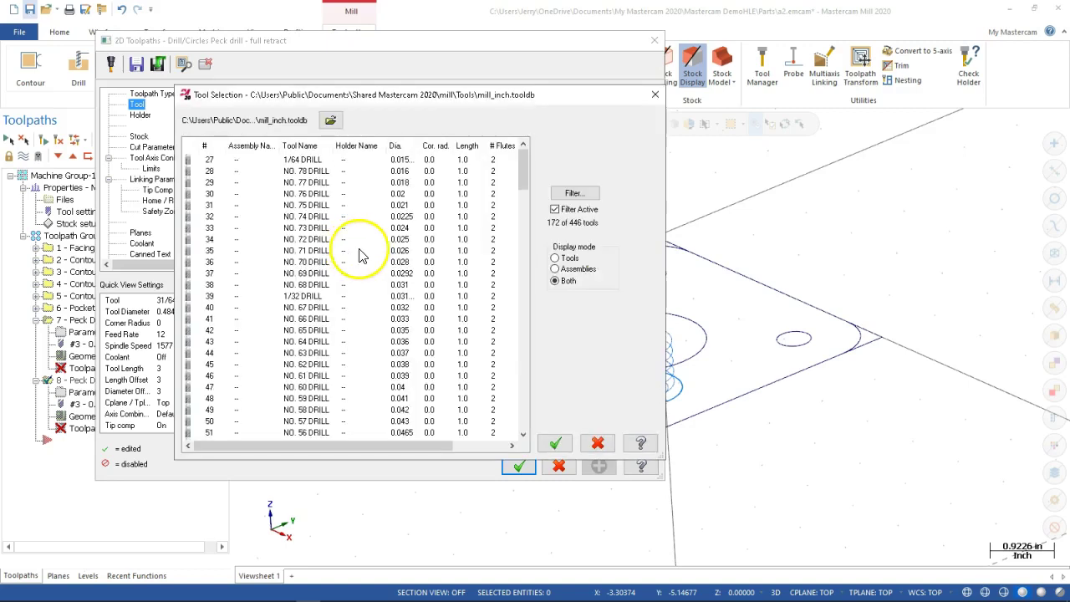
pyautogui.click(561, 198)
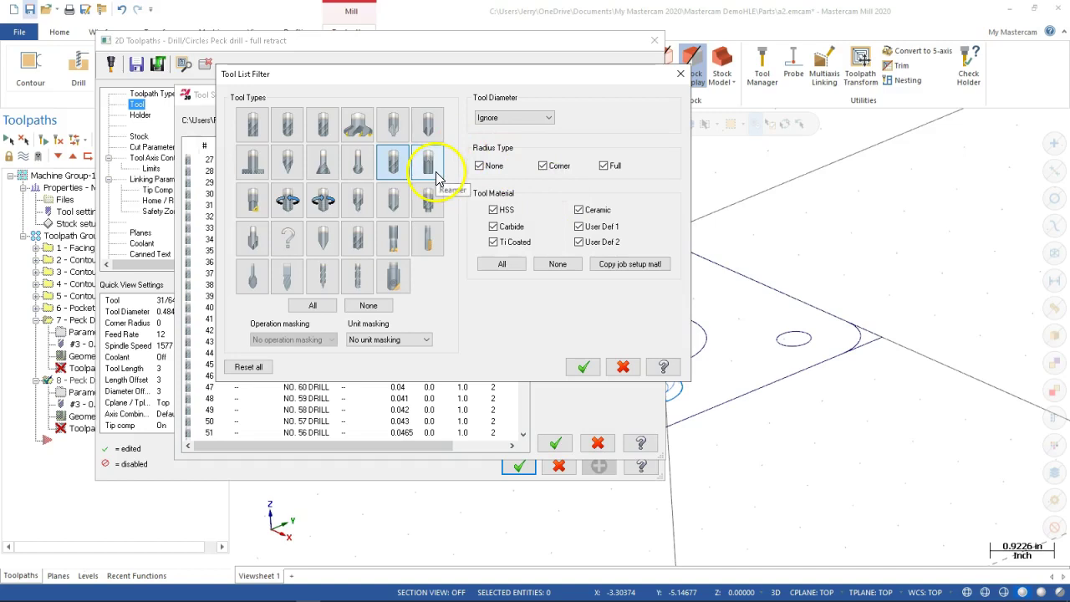
pyautogui.click(405, 163)
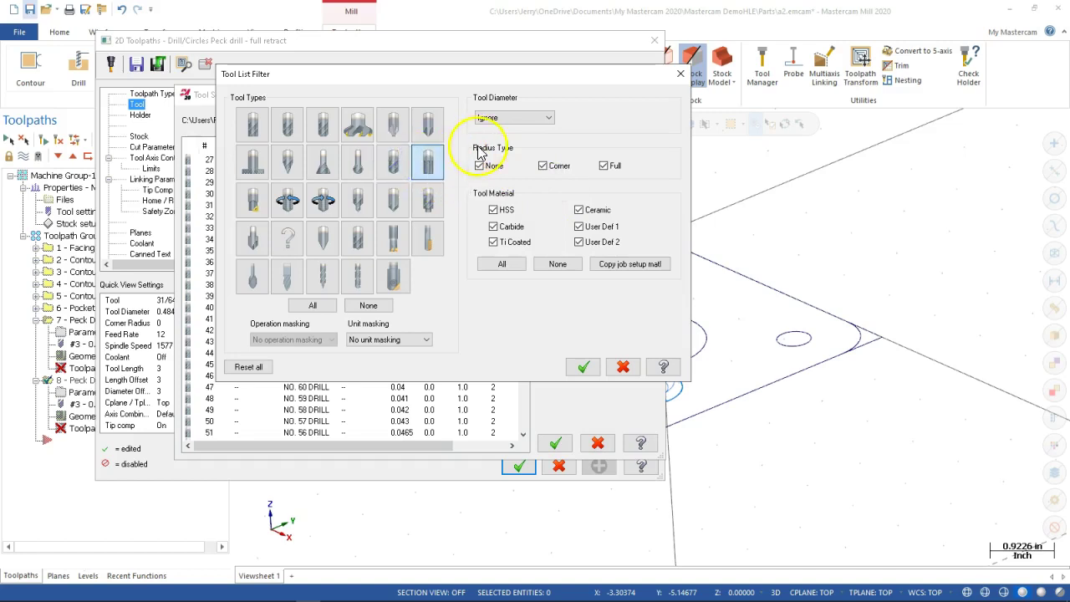
pyautogui.click(583, 369)
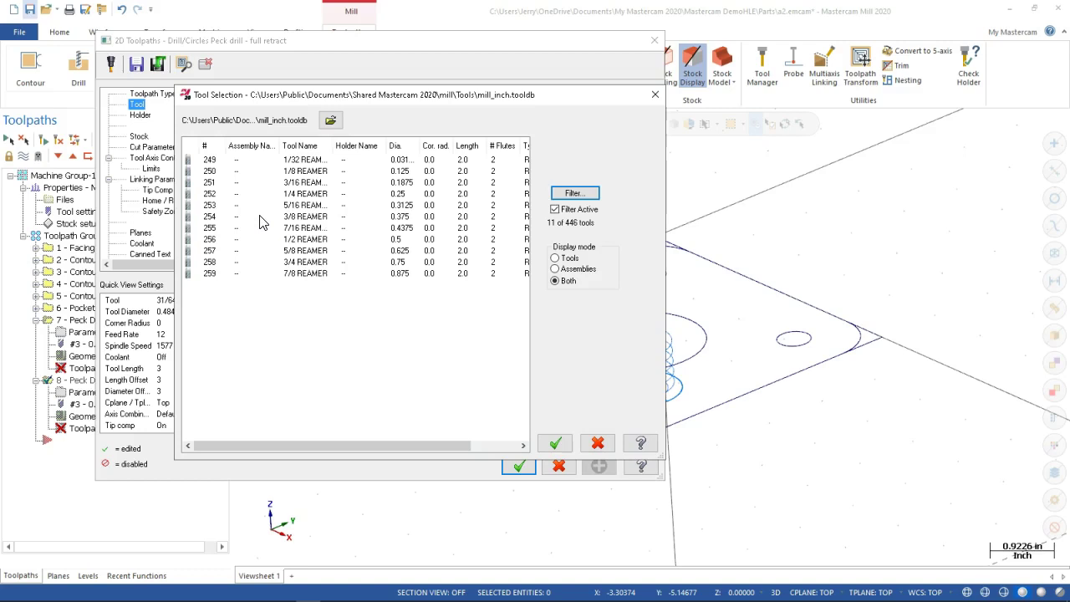
pyautogui.click(311, 240)
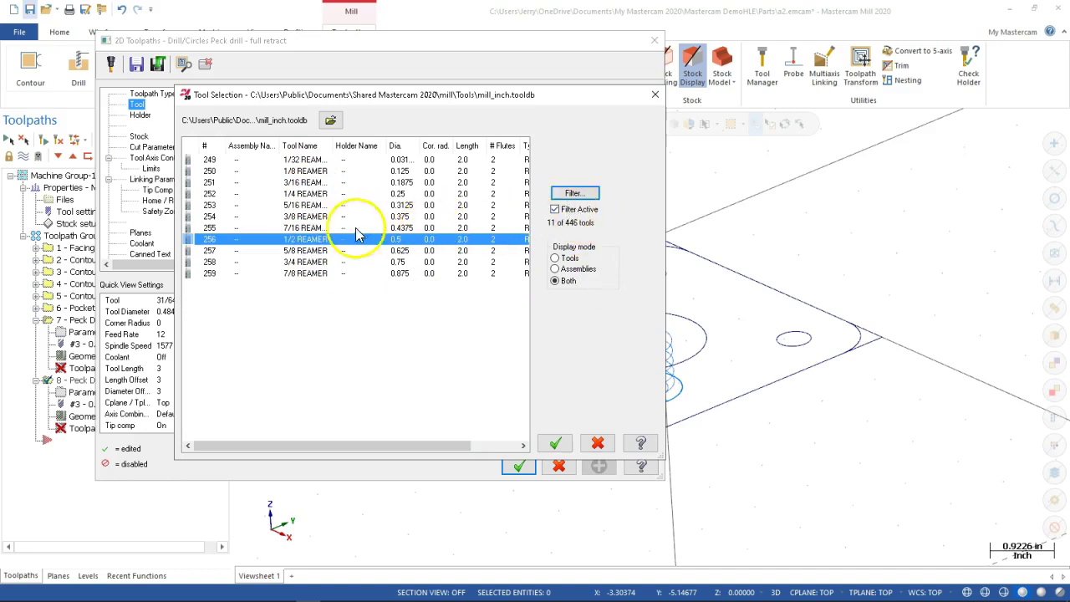
pyautogui.doubleClick(307, 240)
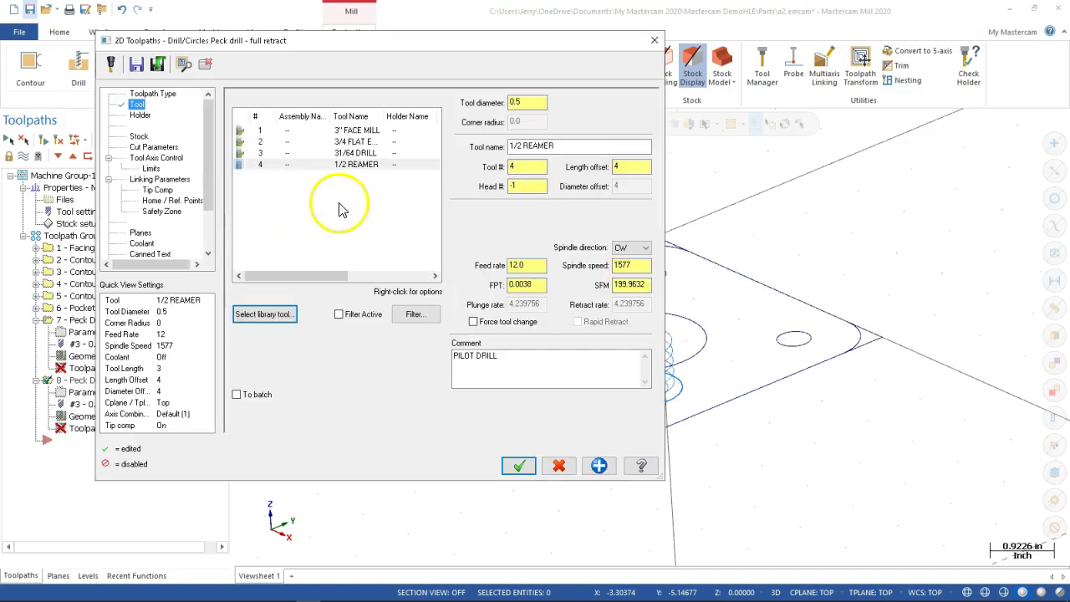
# Step: Review the 1/2 reamer's cutting dimensions and chamfer distance in its tool definition
pyautogui.click(326, 165)
pyautogui.doubleClick(326, 165)
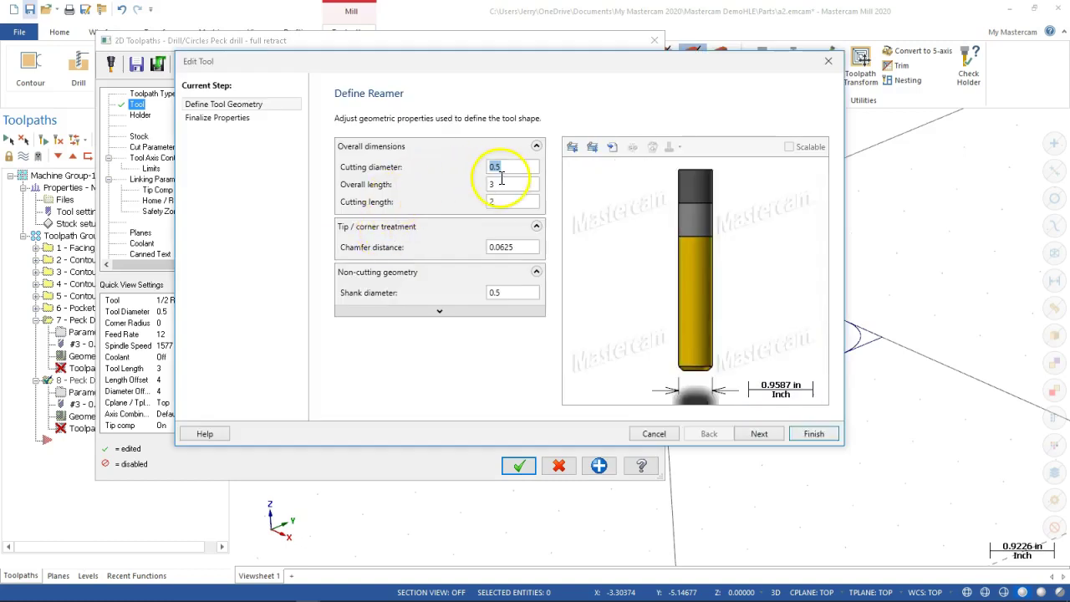
pyautogui.click(519, 247)
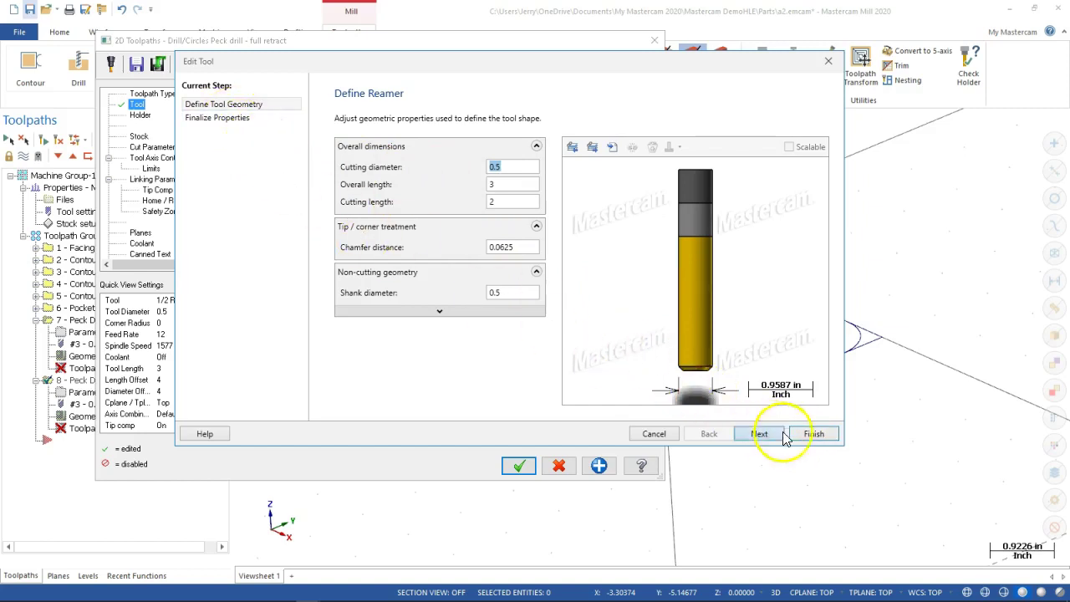
pyautogui.click(814, 433)
# Step: Set the reamer's spindle speed to 800 and its feed rate to 20.0
pyautogui.click(633, 265)
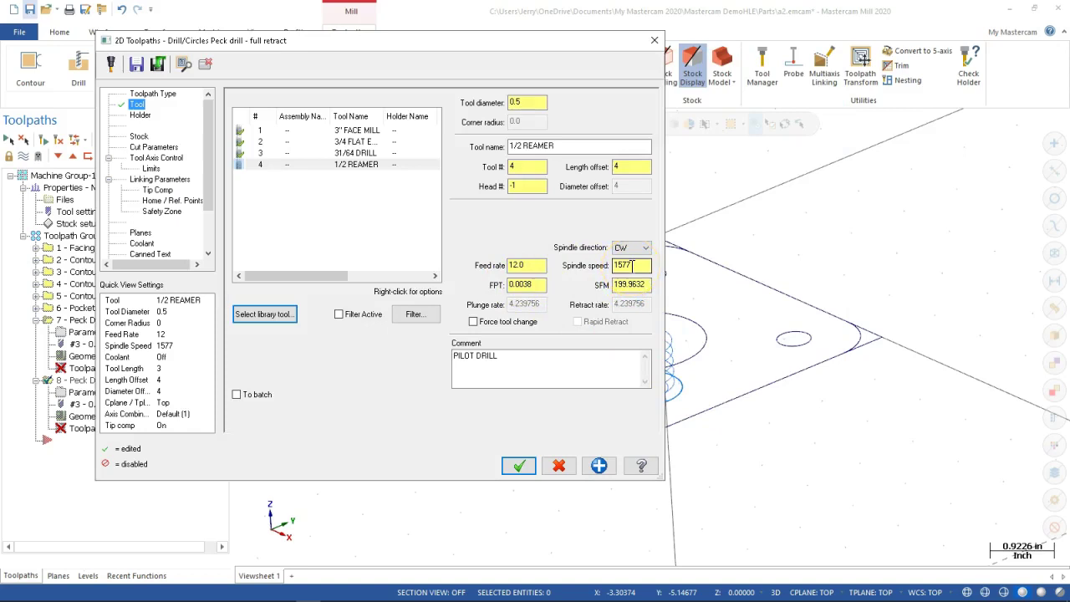
pyautogui.doubleClick(633, 265)
pyautogui.write('800')
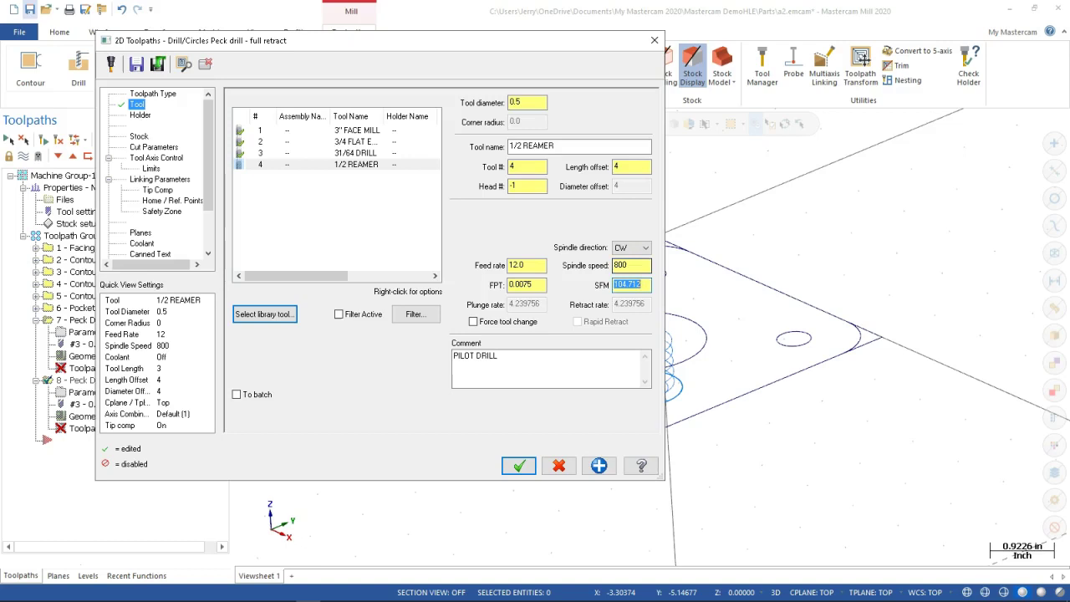
pyautogui.click(525, 264)
pyautogui.doubleClick(525, 264)
pyautogui.write('20')
pyautogui.press('Tab')
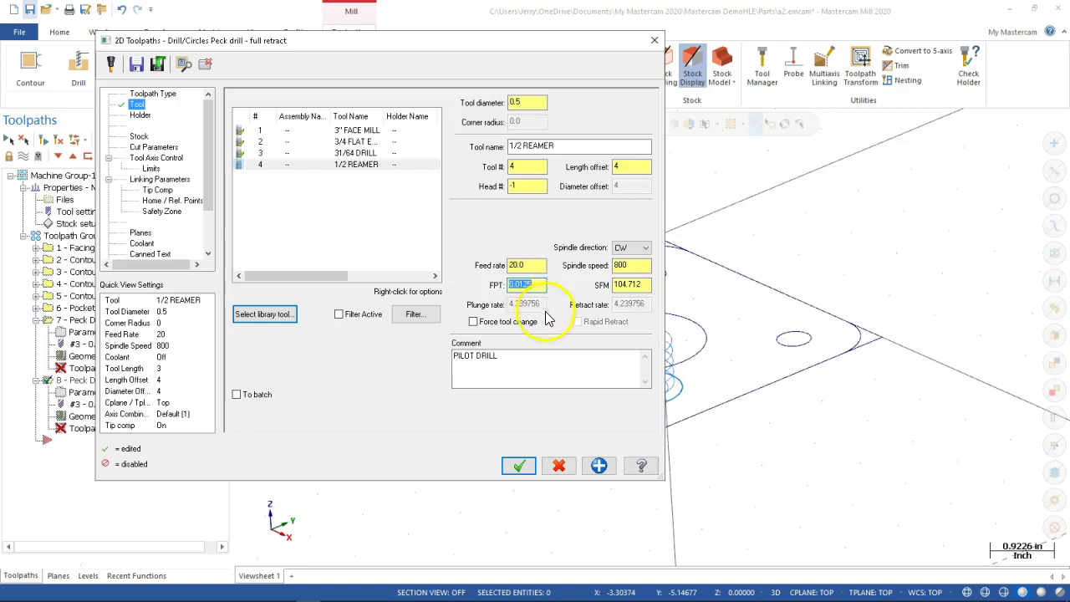
# Step: Replace the reamer operation's comment with REAM
pyautogui.moveTo(513, 358); pyautogui.dragTo(442, 348)
pyautogui.write('rREAM')
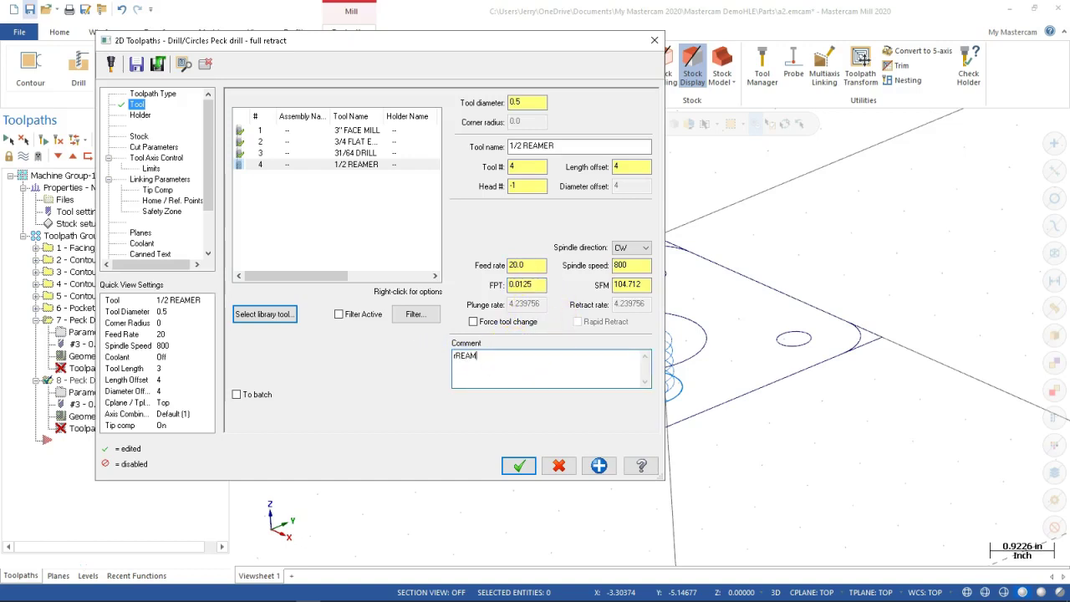
pyautogui.press('BackSpace')
pyautogui.press('Tab')
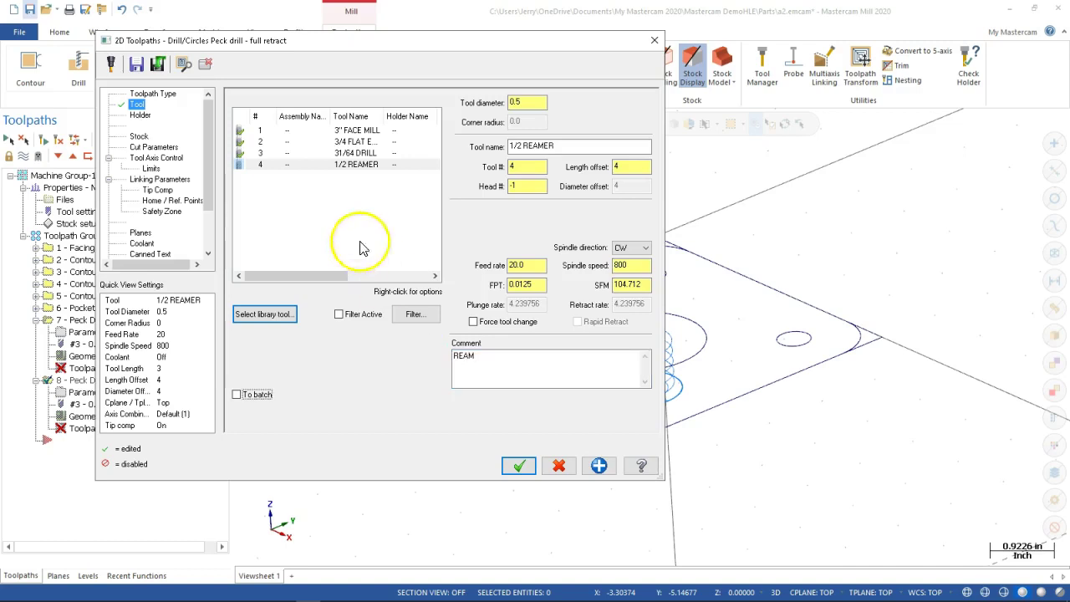
# Step: Change the reamer operation's cutting cycle to Bore #1 (feed-out)
pyautogui.click(139, 149)
pyautogui.click(419, 115)
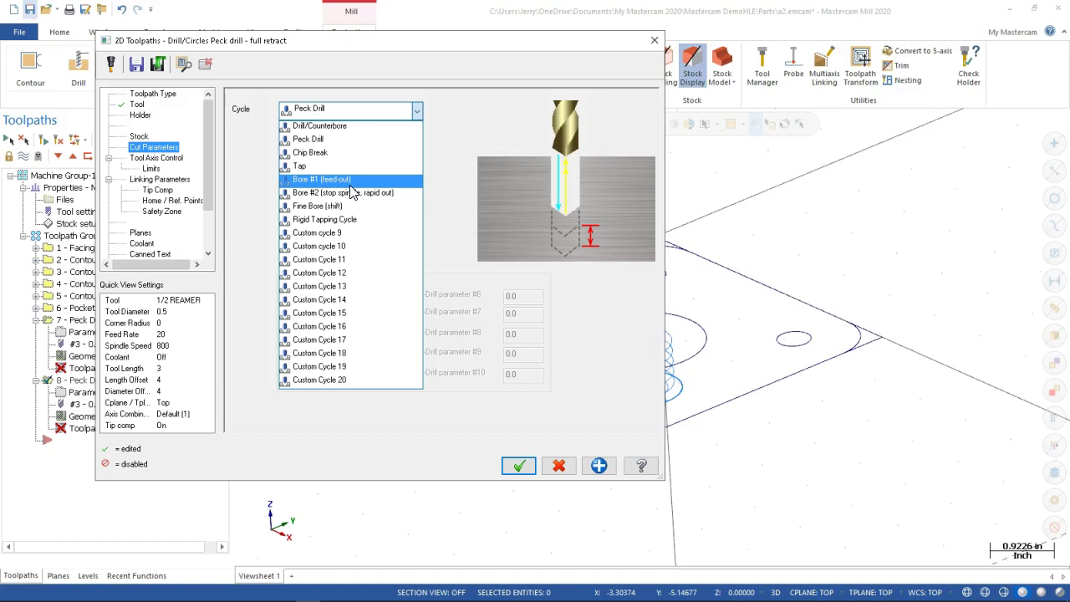
pyautogui.click(350, 182)
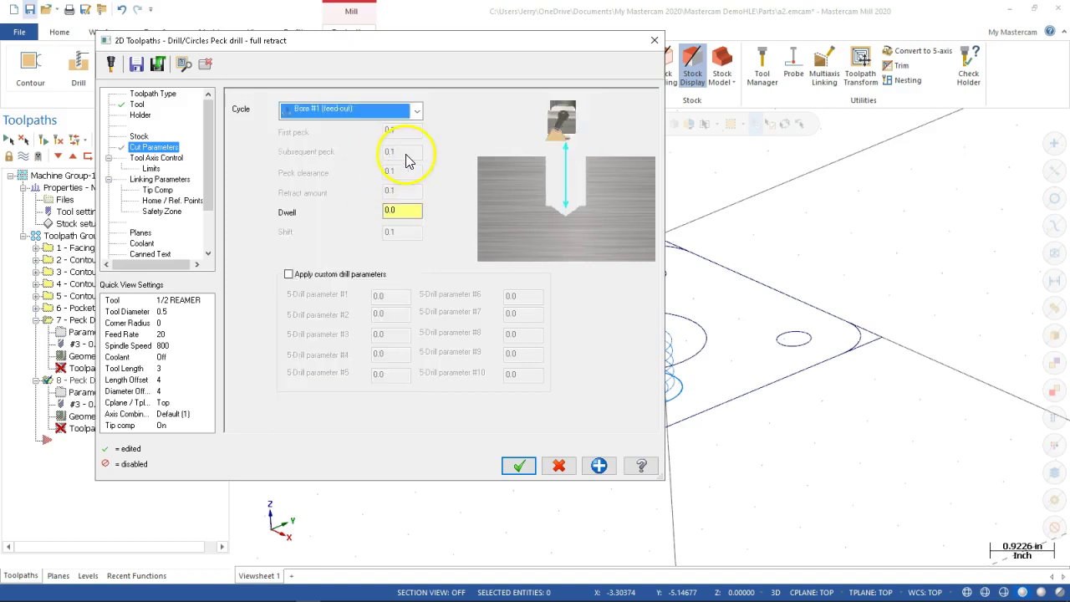
pyautogui.click(402, 211)
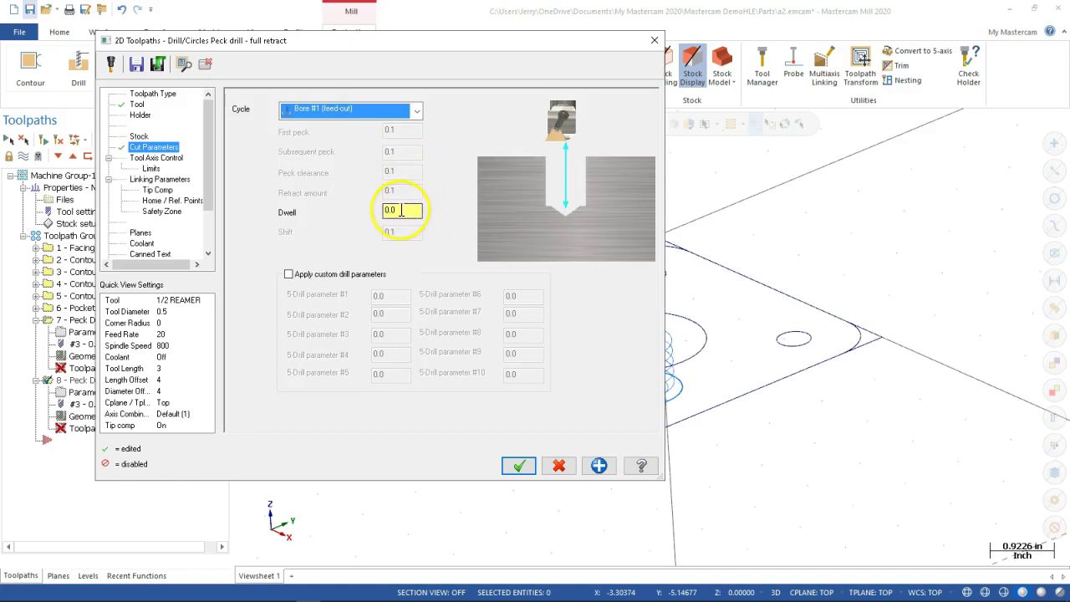
# Step: Check the reaming depth, set the tip compensation breakthrough amount to .063 with Tip Comp enabled, and accept the operation
pyautogui.click(157, 179)
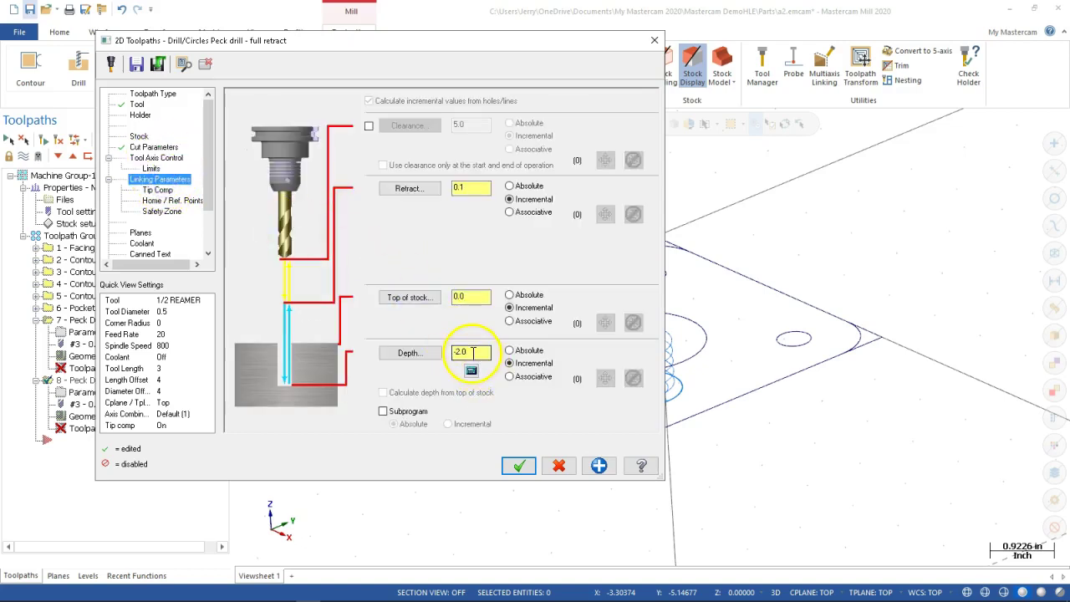
pyautogui.click(158, 190)
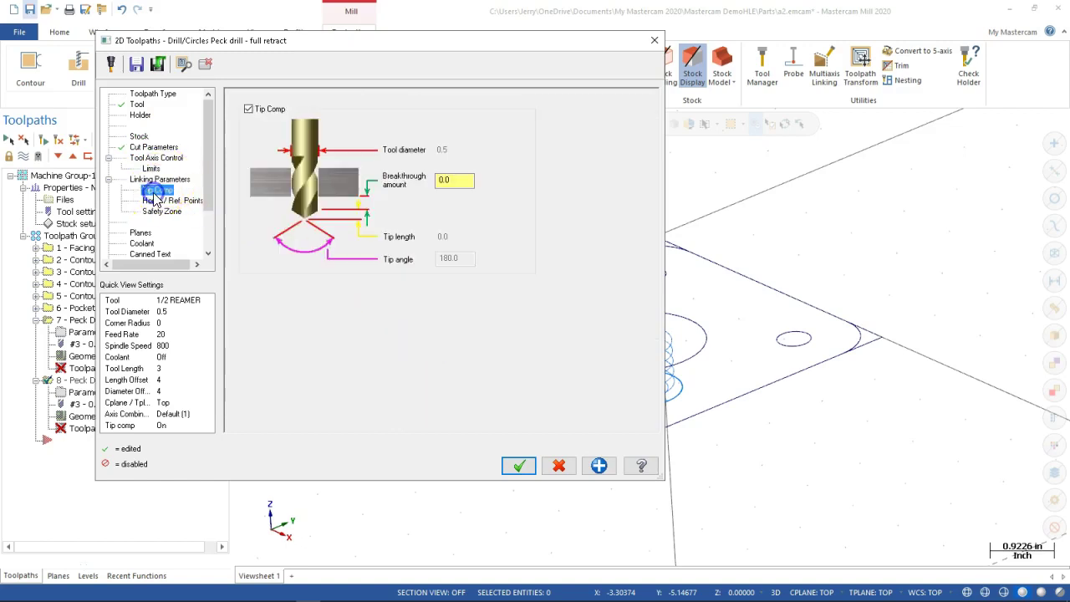
pyautogui.click(248, 110)
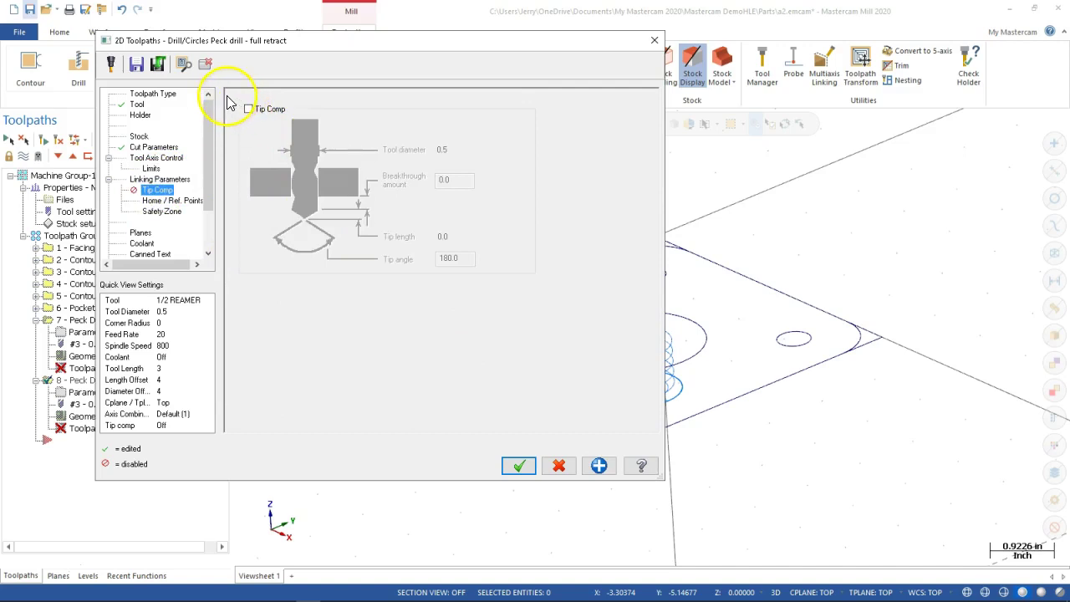
pyautogui.click(251, 114)
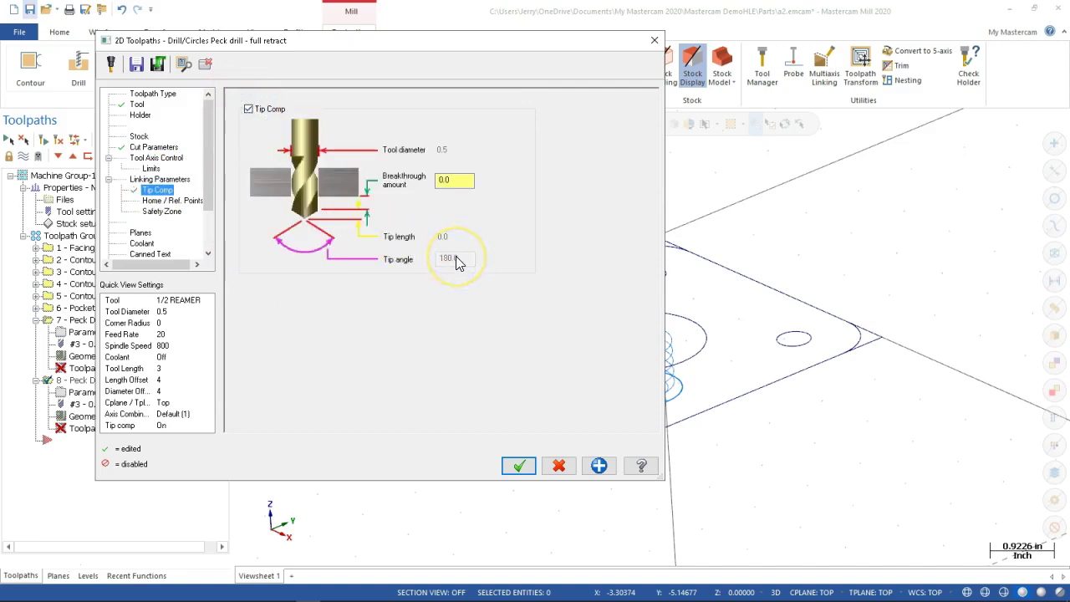
pyautogui.doubleClick(459, 183)
pyautogui.press('BackSpace')
pyautogui.press('Return')
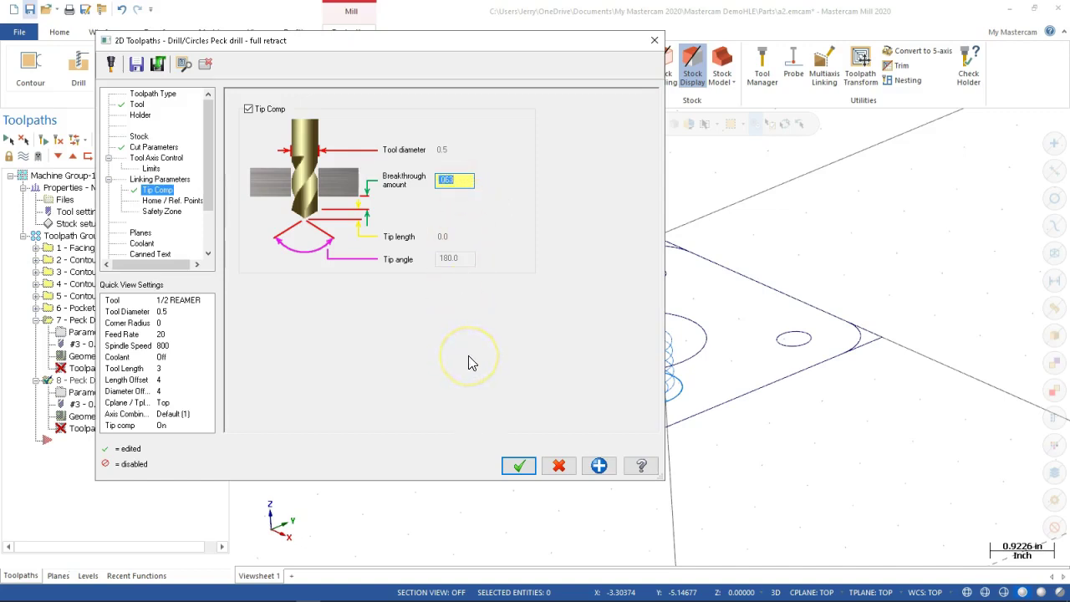
pyautogui.click(515, 466)
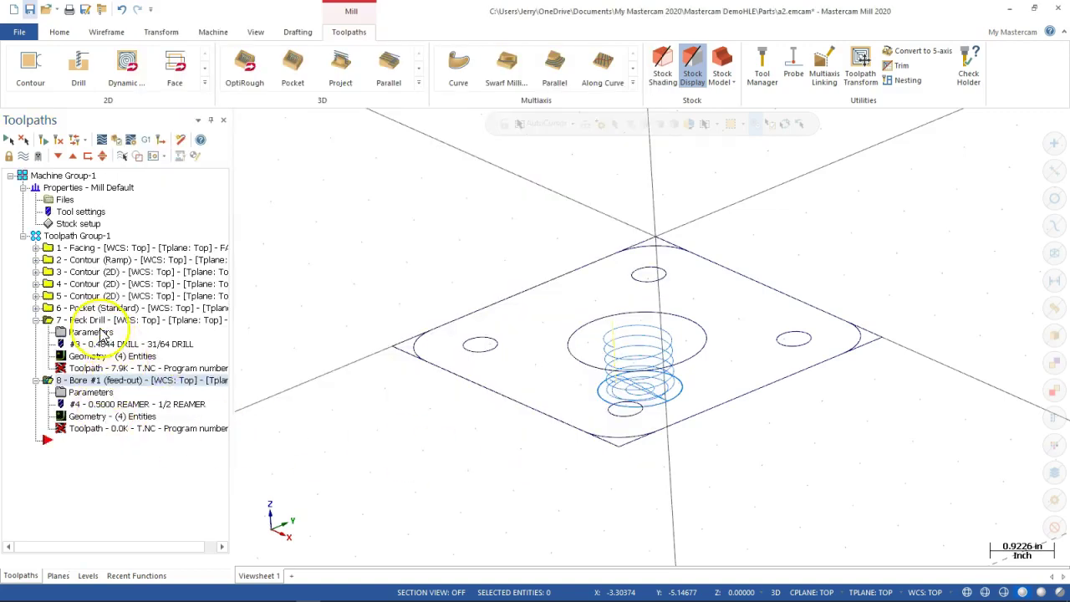
# Step: Set the tip compensation breakthrough amount of the 31/64 peck drill operation to .125 and accept it
pyautogui.click(100, 332)
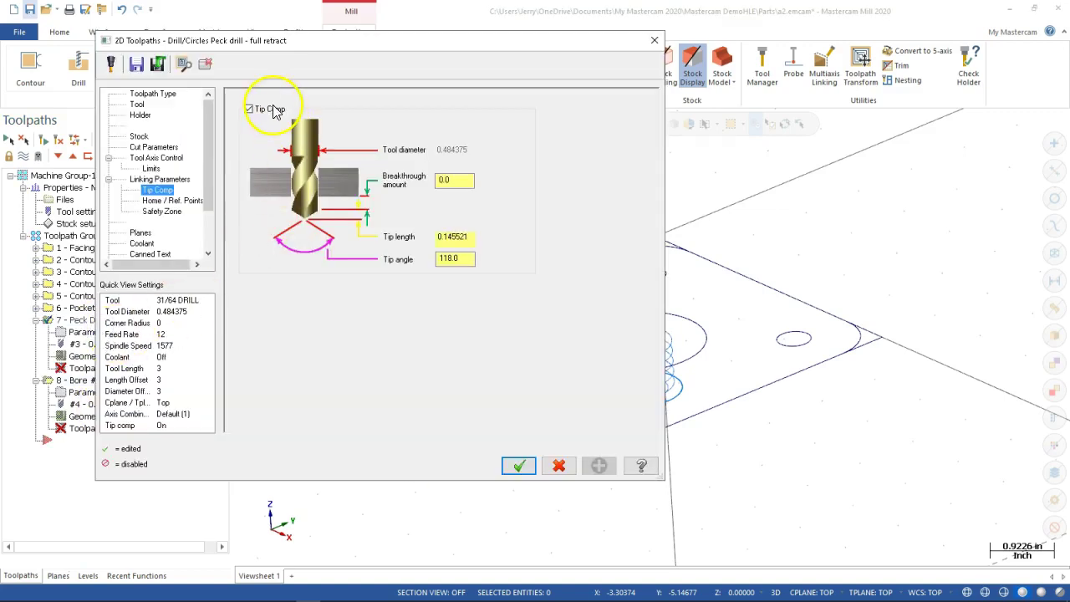
pyautogui.doubleClick(458, 181)
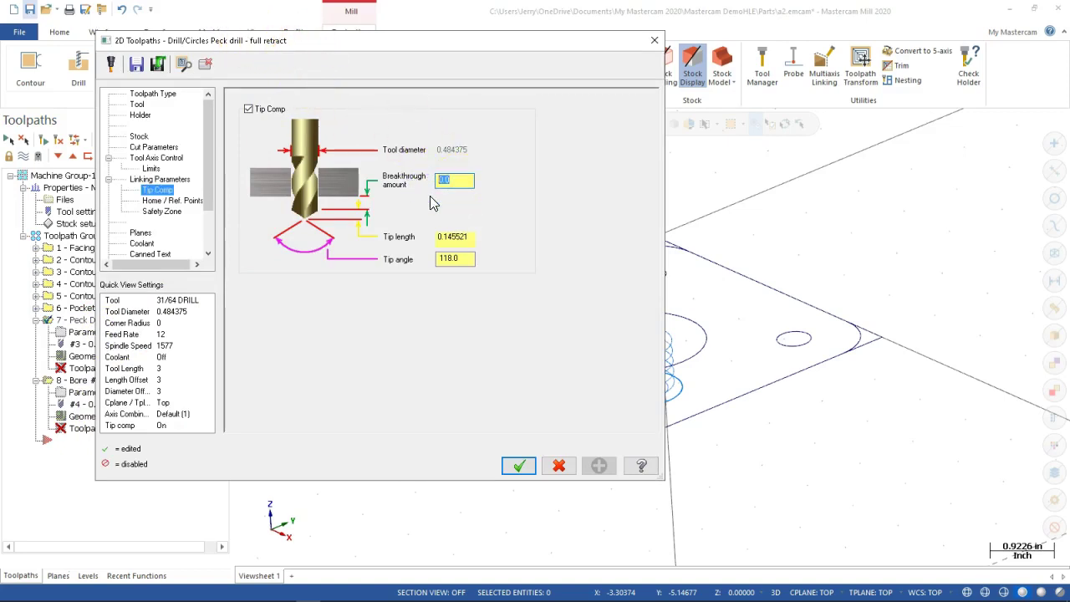
pyautogui.press('BackSpace')
pyautogui.write('.125')
pyautogui.press('Tab')
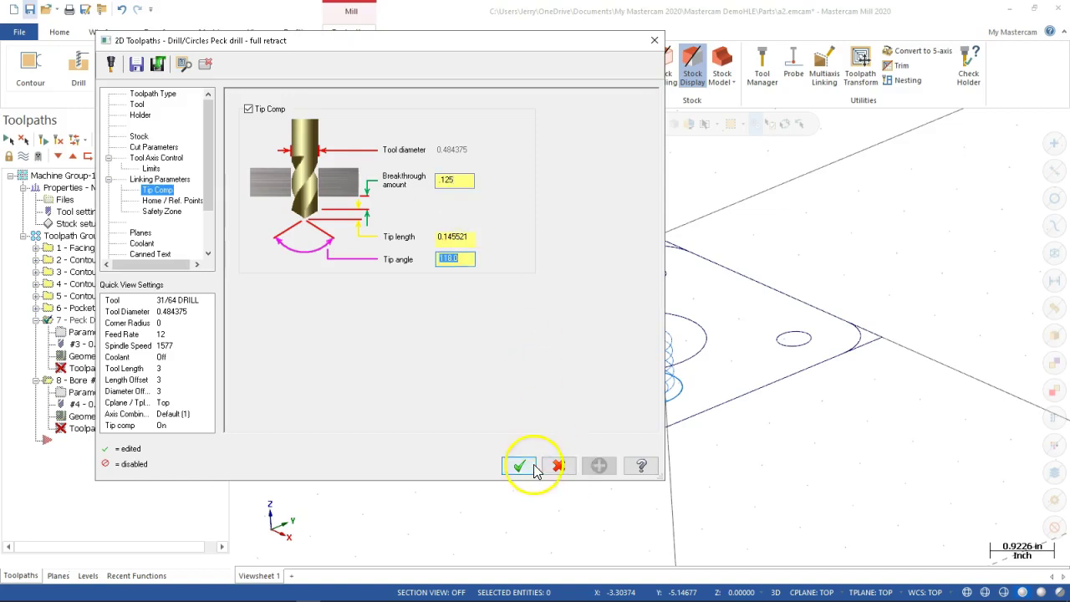
pyautogui.click(520, 465)
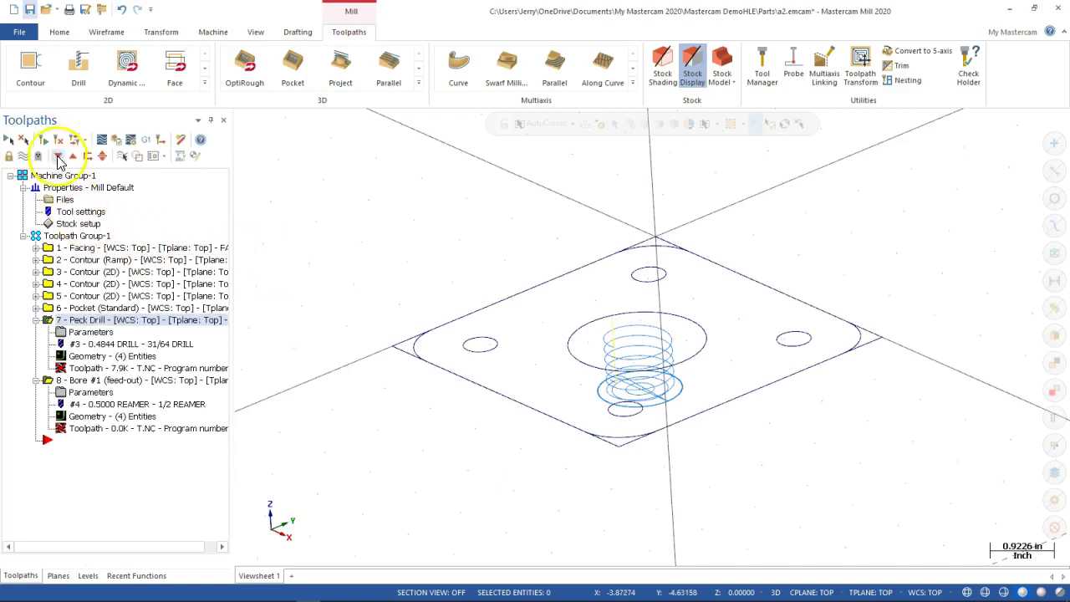
# Step: Regenerate the outdated drill and bore toolpaths and collapse operations 7 and 8 in the tree
pyautogui.click(56, 141)
pyautogui.moveTo(333, 175); pyautogui.dragTo(366, 179, button='middle')
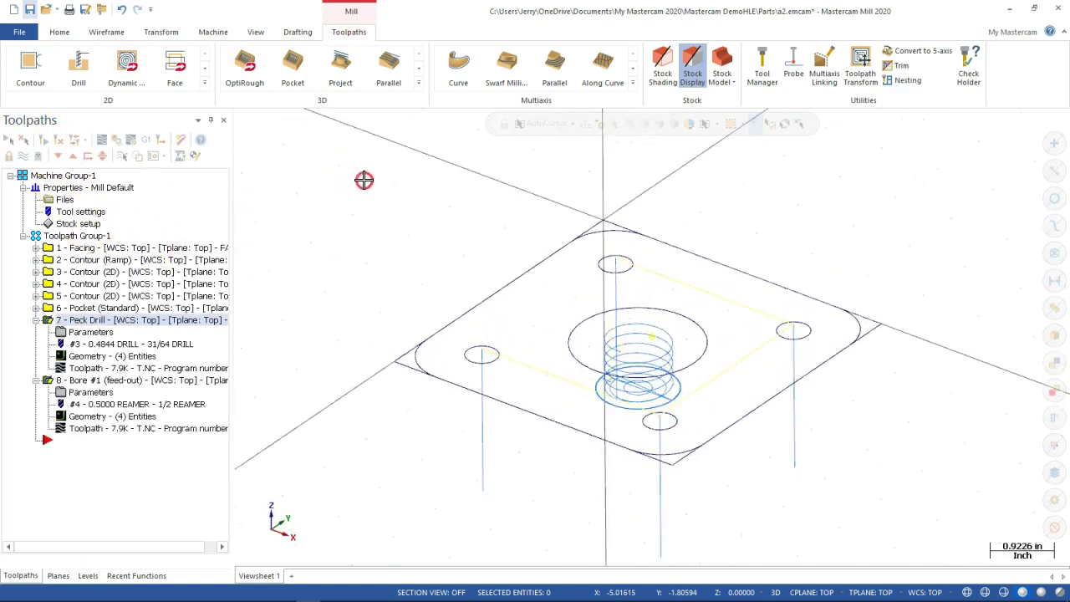
pyautogui.click(36, 320)
pyautogui.click(36, 332)
pyautogui.moveTo(302, 286); pyautogui.dragTo(307, 358, button='middle')
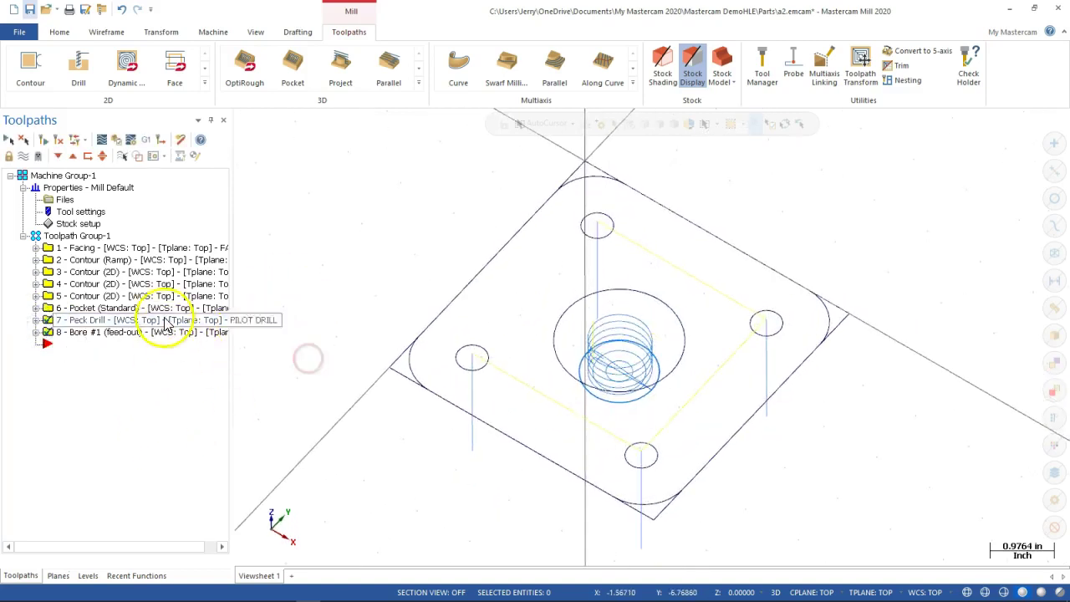
# Step: Select all operations in Toolpath Group-1 and save the part under its current file name
pyautogui.click(78, 237)
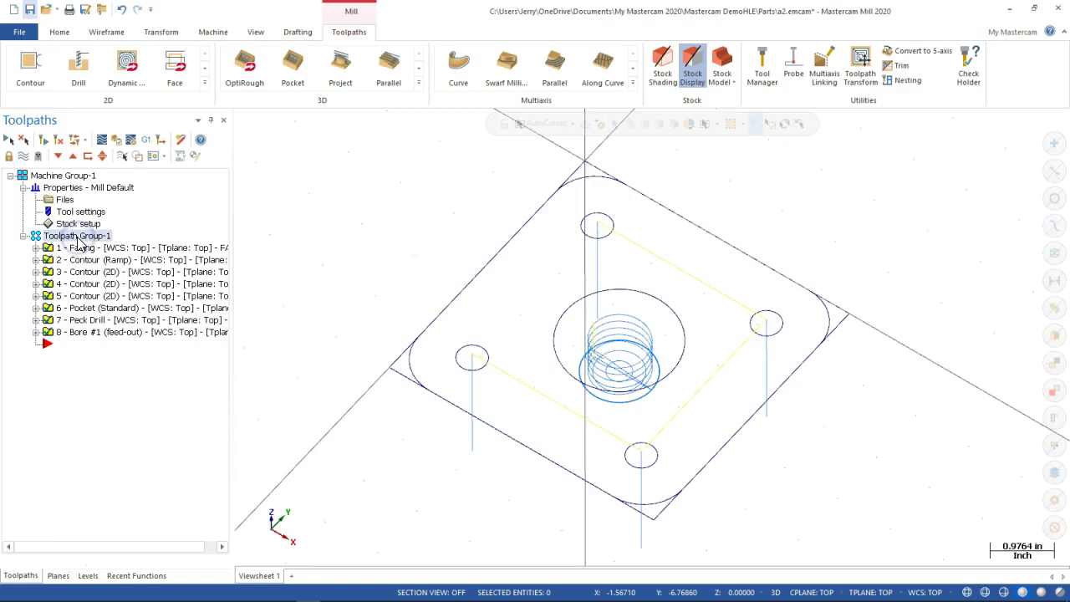
pyautogui.rightClick(77, 240)
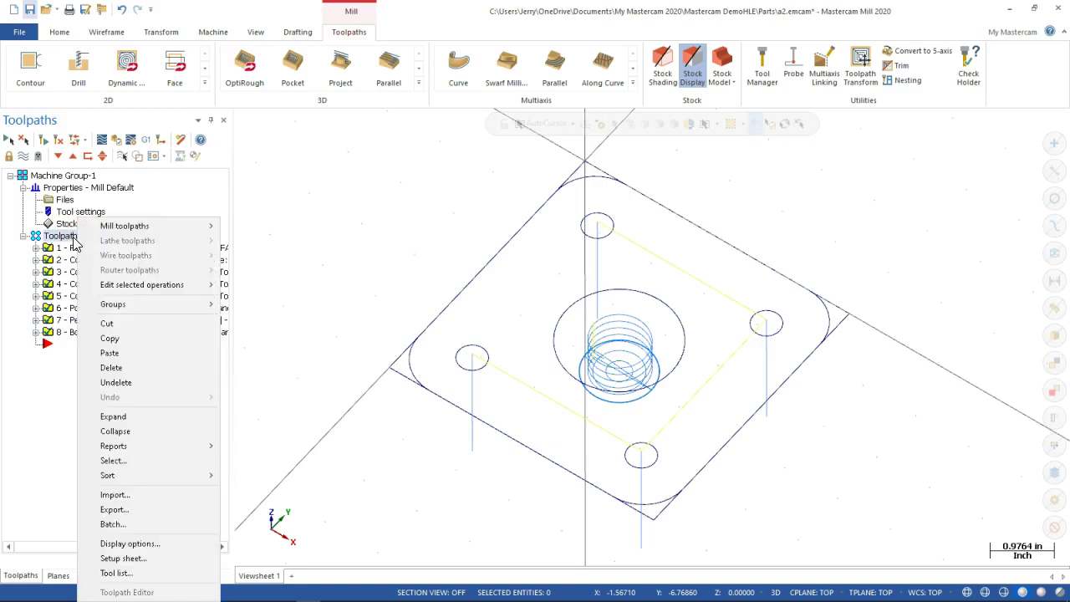
pyautogui.click(73, 241)
pyautogui.click(111, 139)
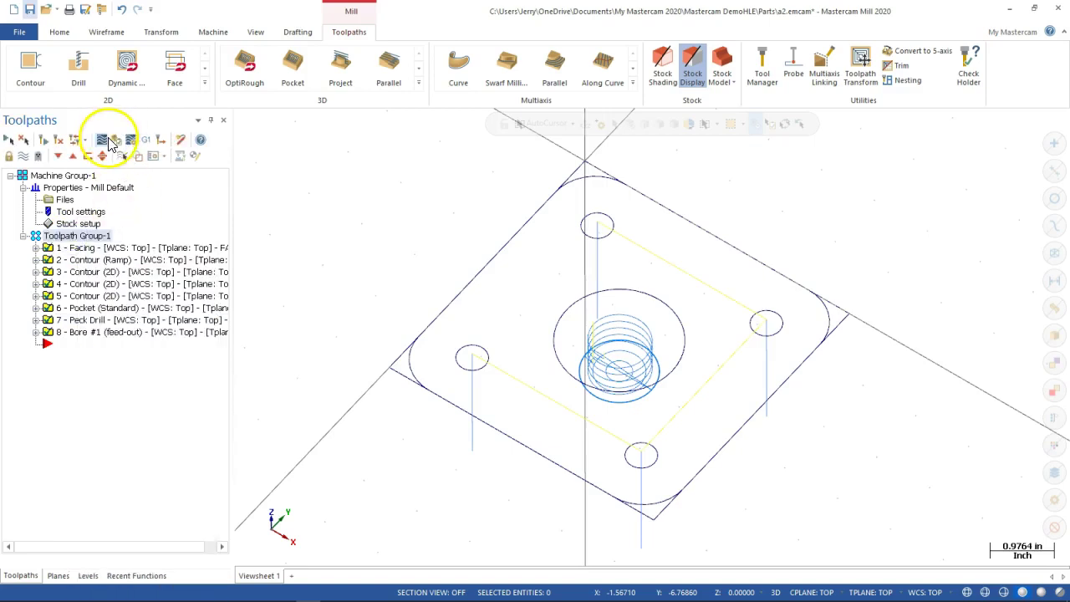
pyautogui.click(131, 147)
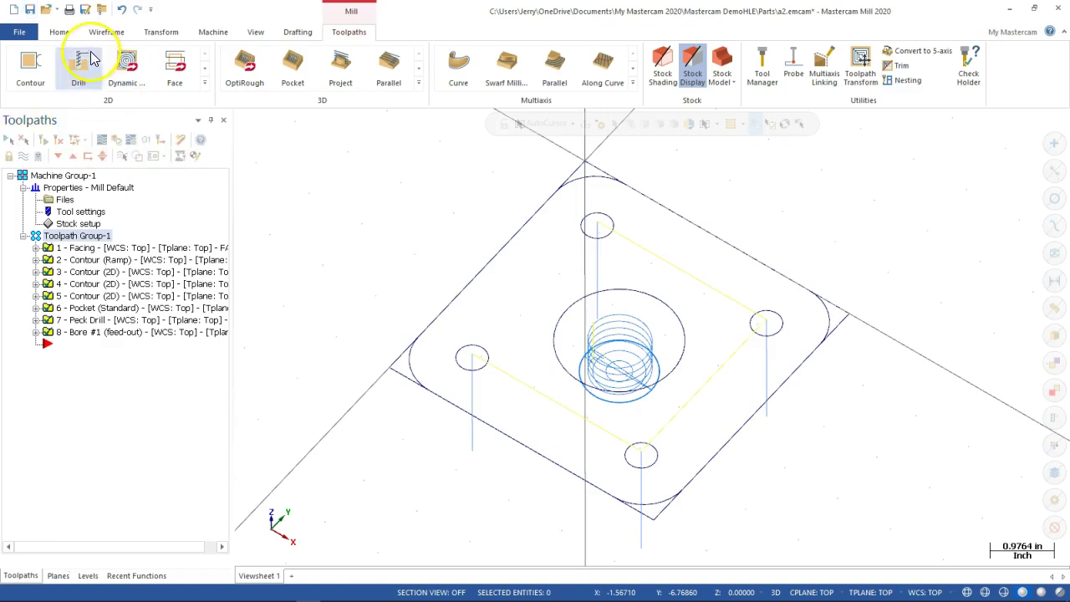
pyautogui.click(86, 9)
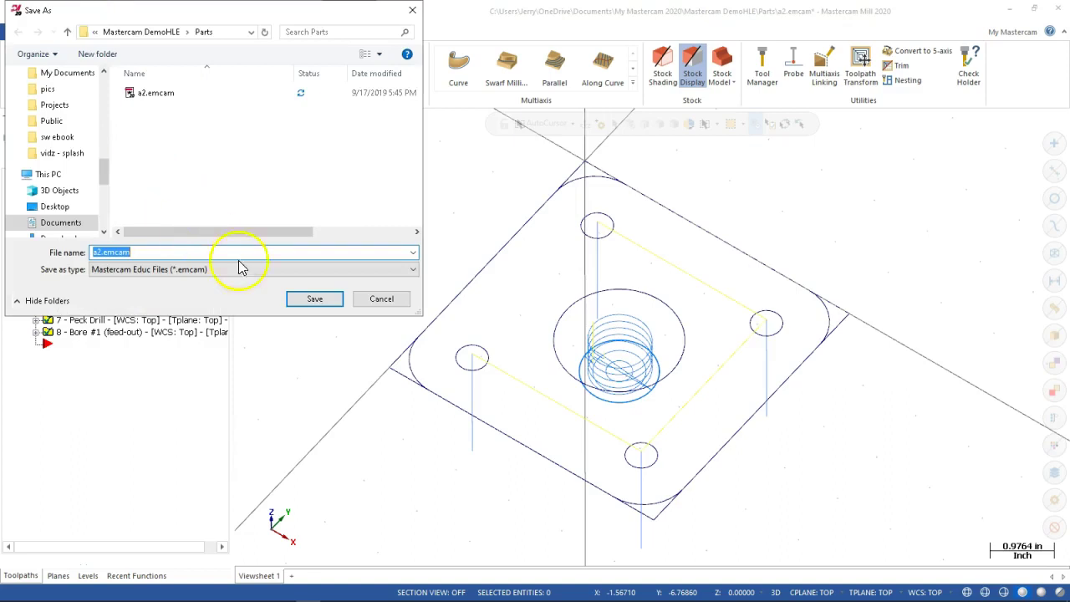
pyautogui.click(378, 300)
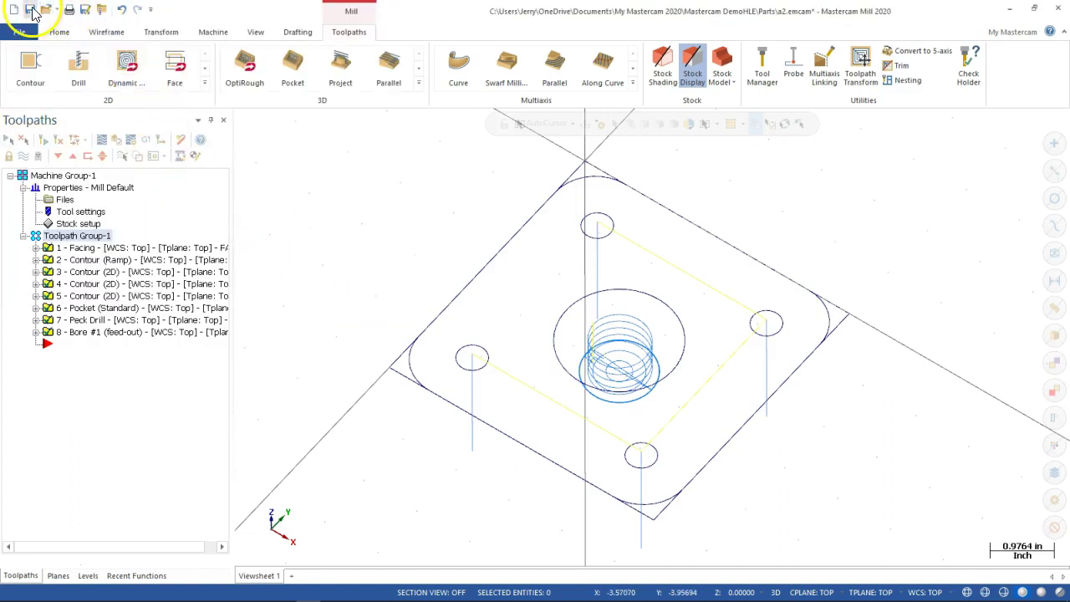
# Step: Review the simulator options for the stock and fixtures and accept them with Stock Setup as the stock source
pyautogui.rightClick(74, 237)
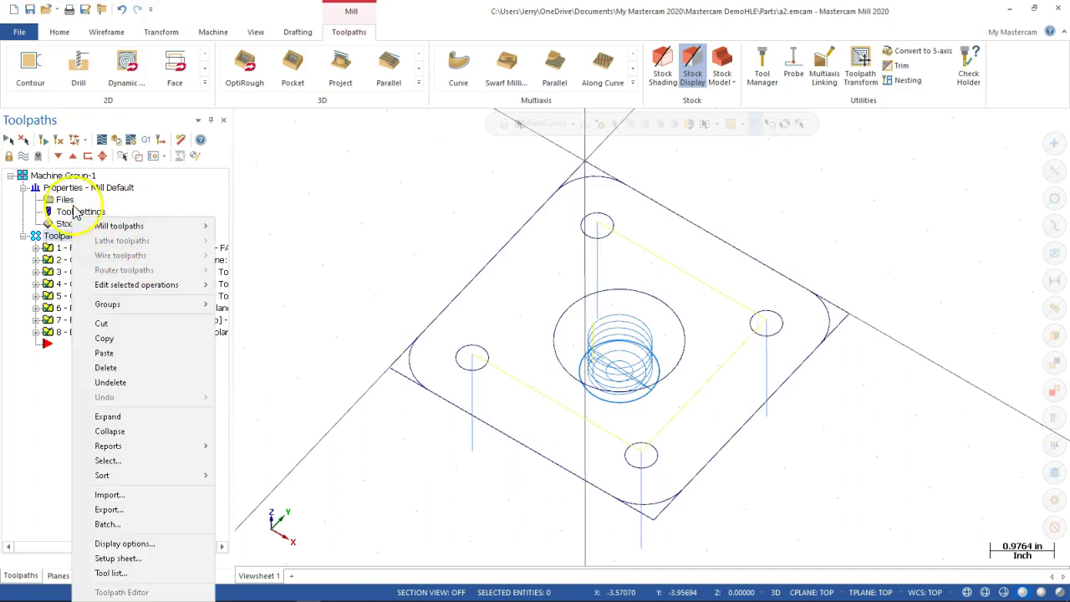
pyautogui.click(123, 139)
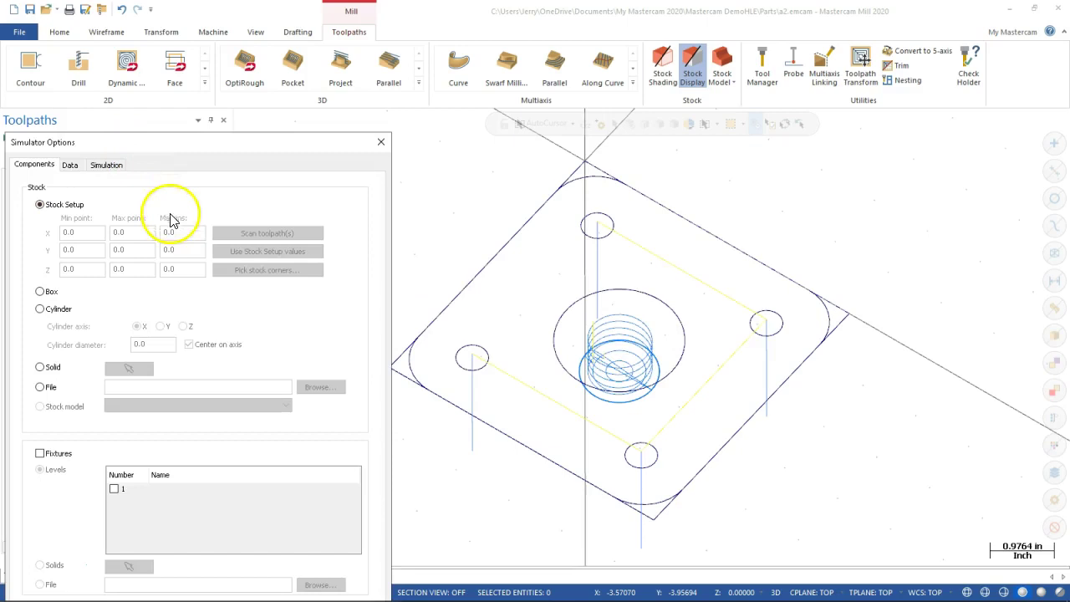
pyautogui.moveTo(225, 143); pyautogui.dragTo(317, 42)
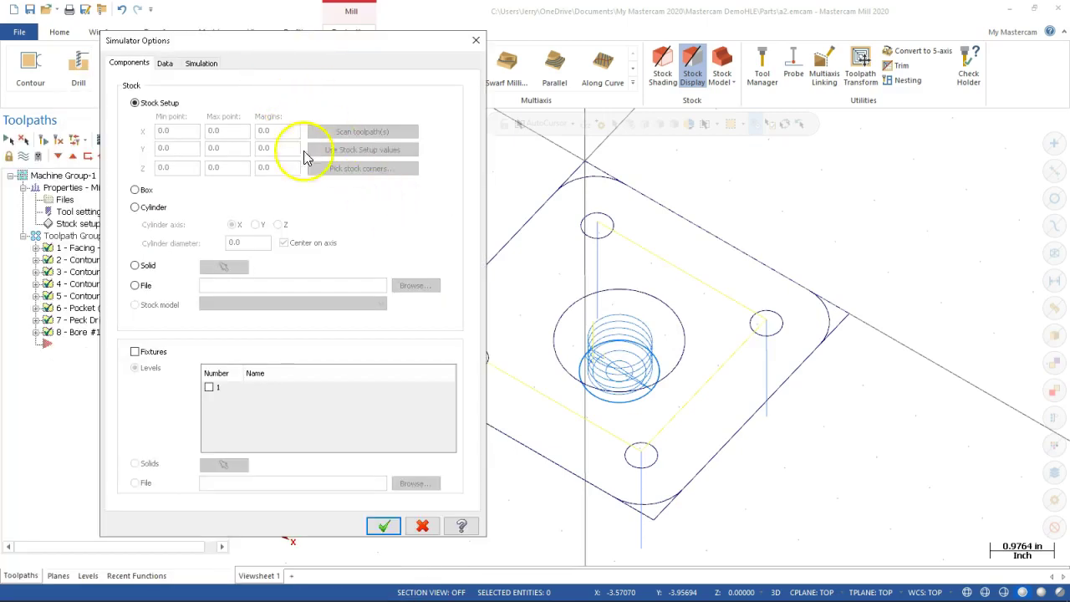
pyautogui.click(384, 526)
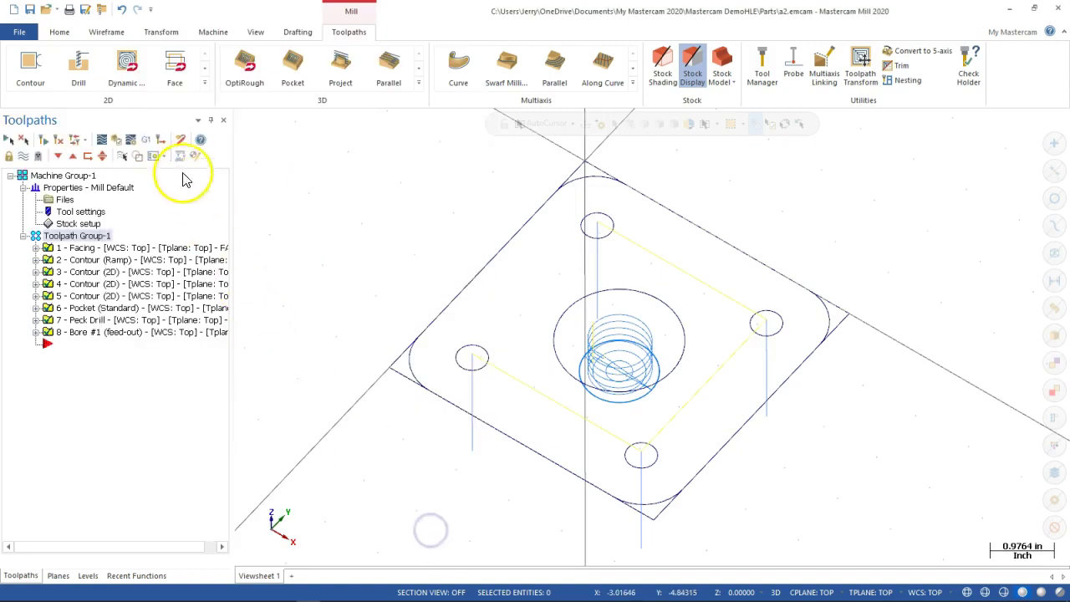
# Step: Verify the selected operations in Mastercam Simulator and maximize its window
pyautogui.click(117, 140)
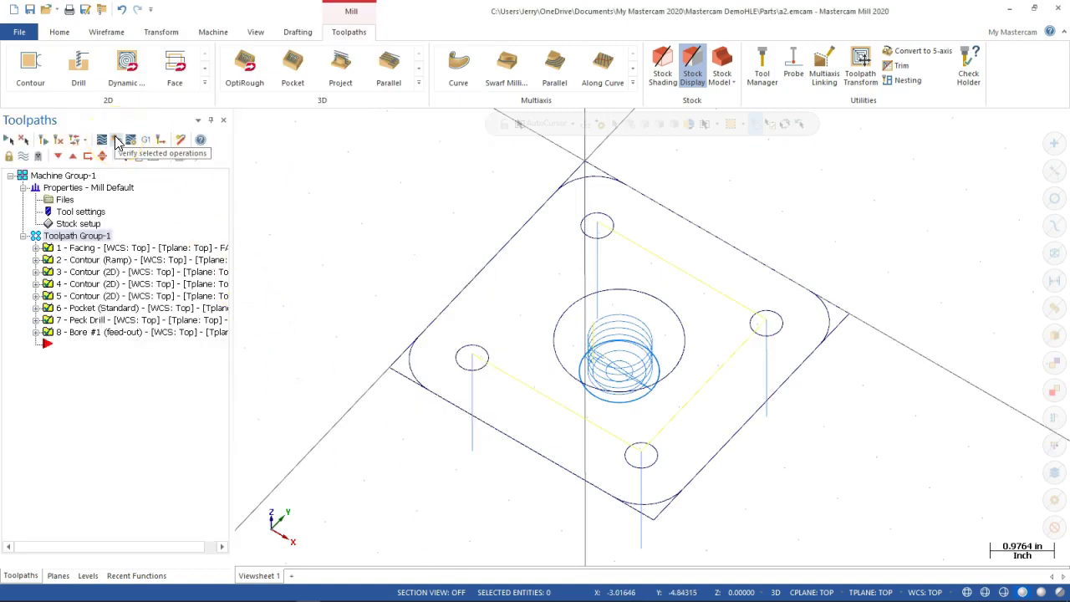
pyautogui.click(117, 141)
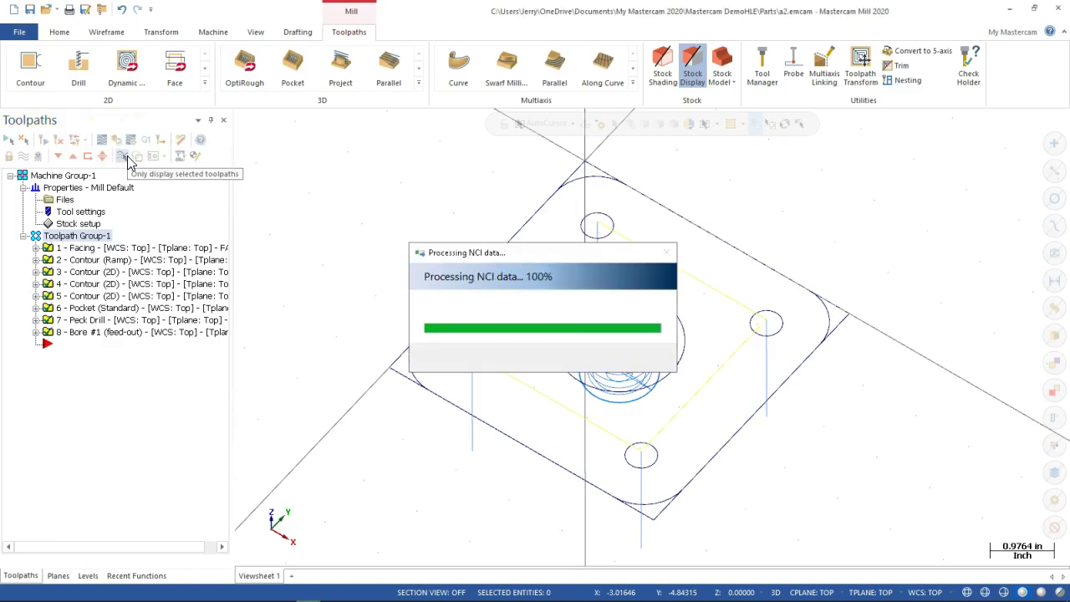
pyautogui.click(599, 146)
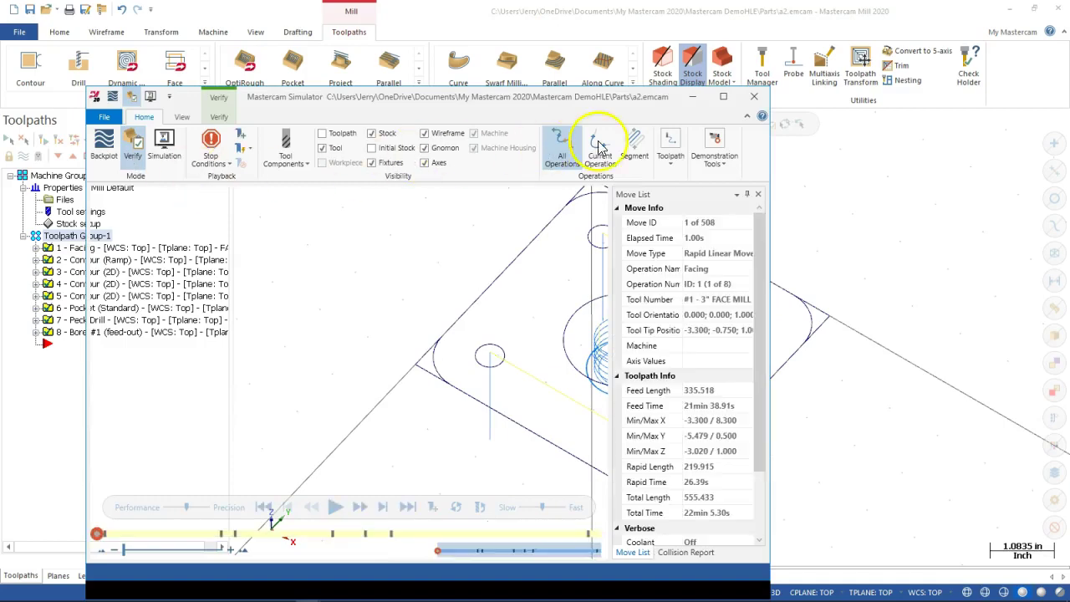
pyautogui.click(723, 97)
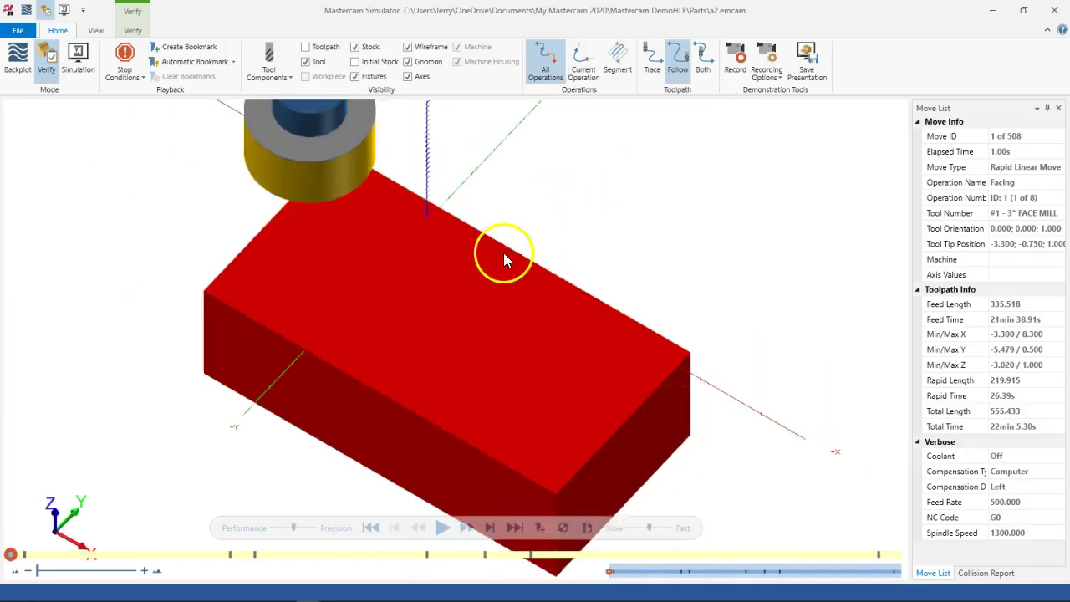
# Step: Play the machining simulation of all operations to the end and rewind it to the start
pyautogui.scroll(-3, 501, 257)
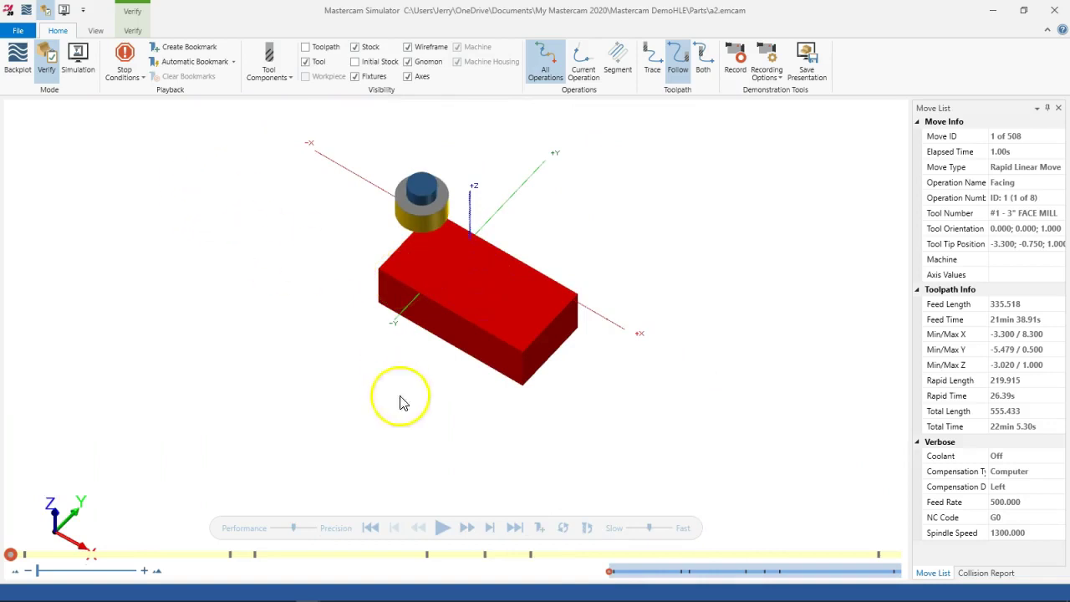
pyautogui.scroll(4, 467, 331)
pyautogui.scroll(-2, 466, 330)
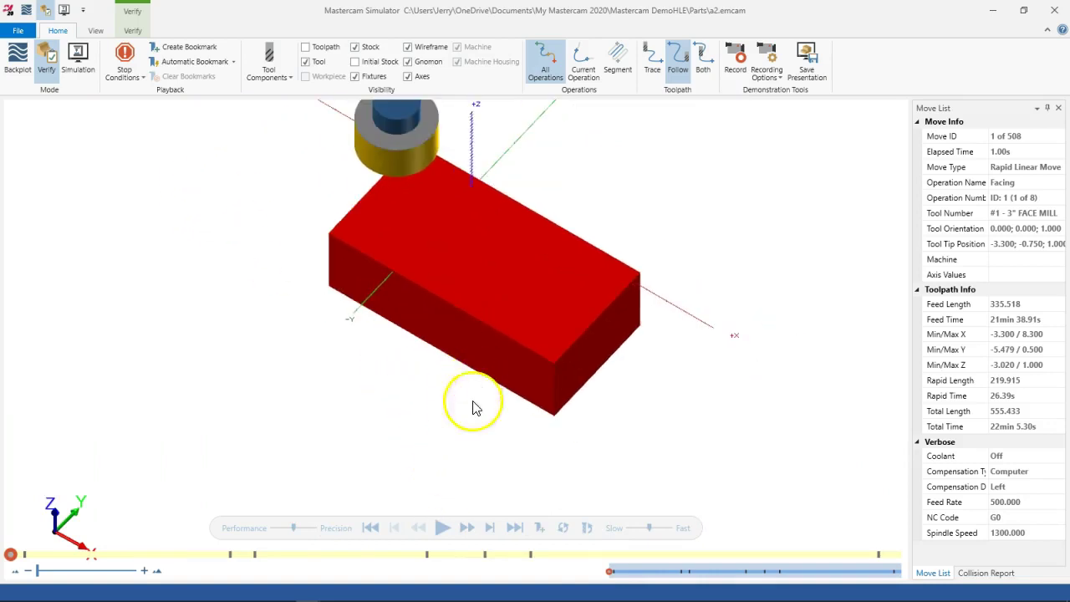
pyautogui.click(442, 529)
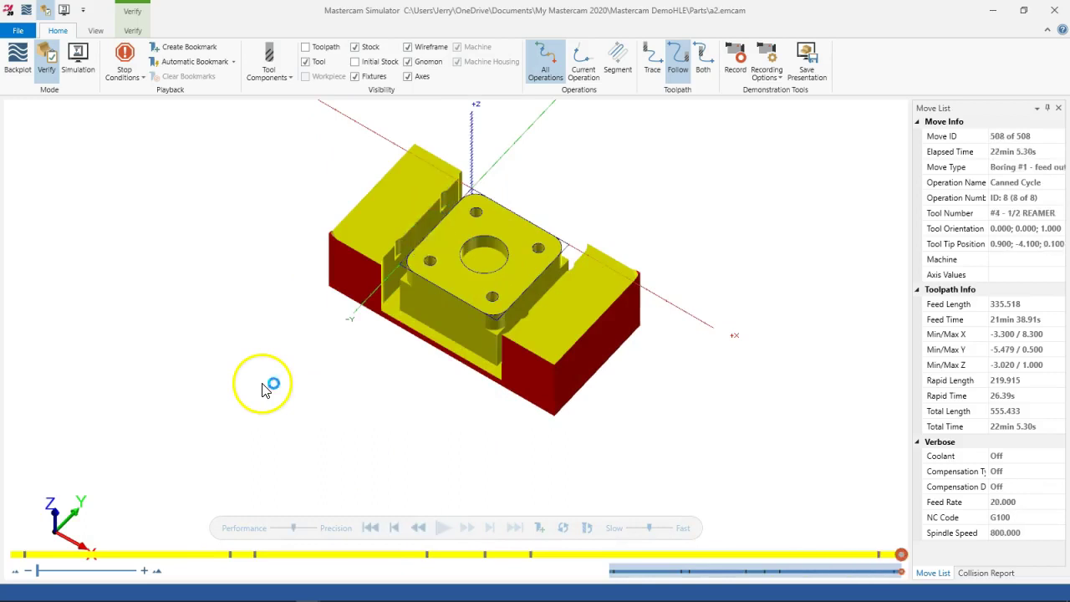
pyautogui.click(371, 528)
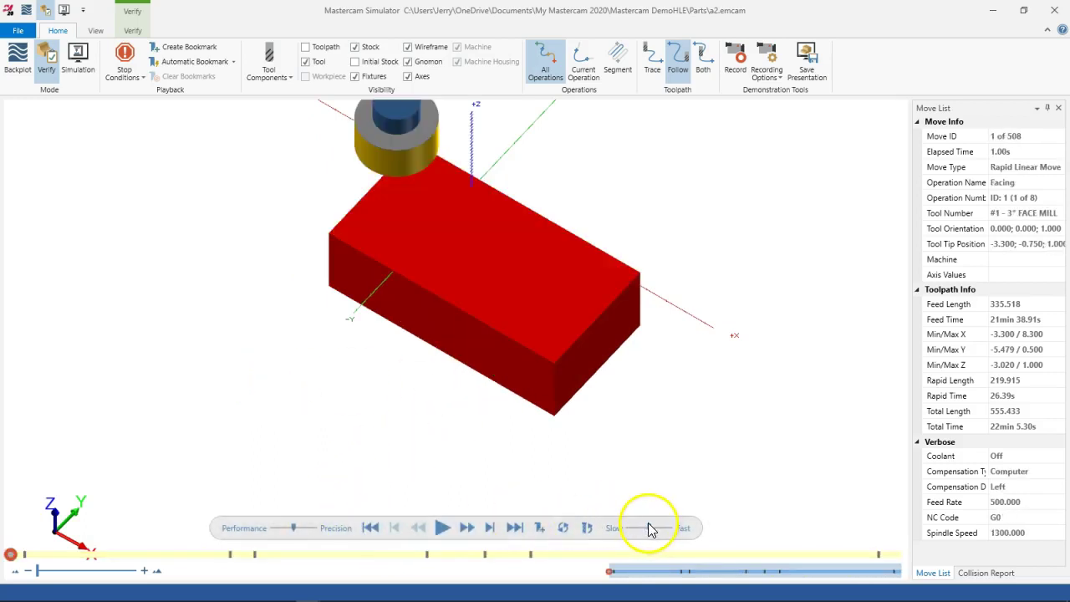
# Step: Replay the machining simulation of all eight operations to the end and close the simulator
pyautogui.click(443, 528)
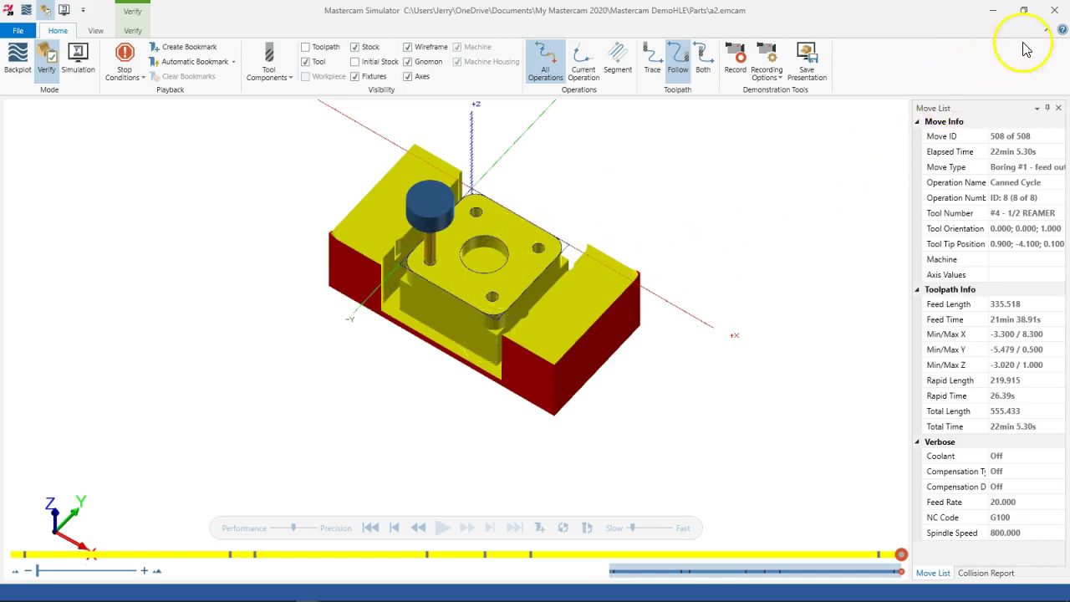
pyautogui.click(1045, 17)
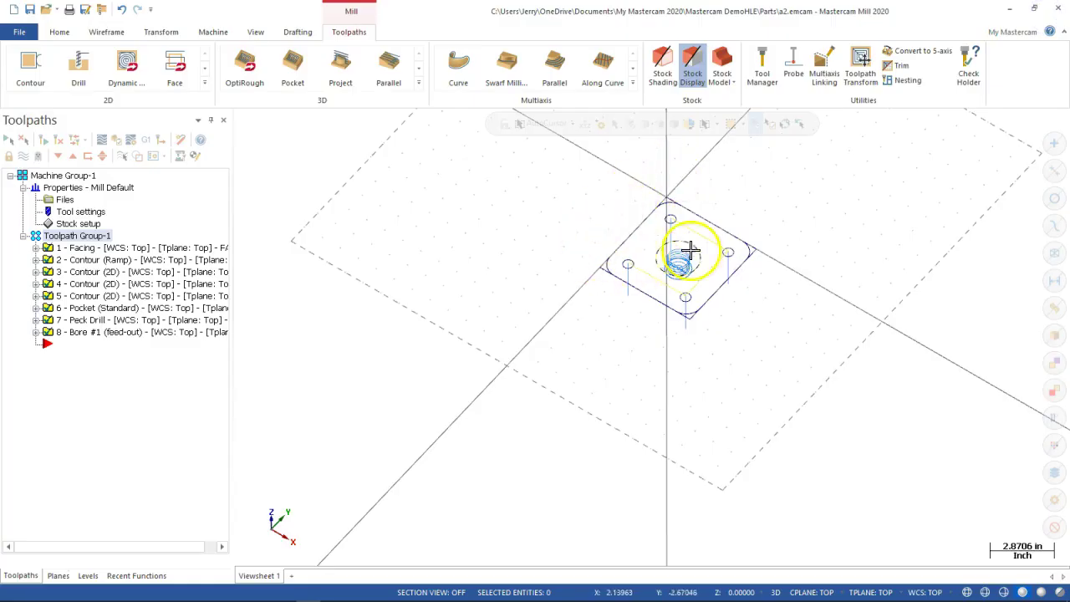
# Step: Start the Break Two Pieces command for the plate's wireframe outline
pyautogui.scroll(2, 721, 231)
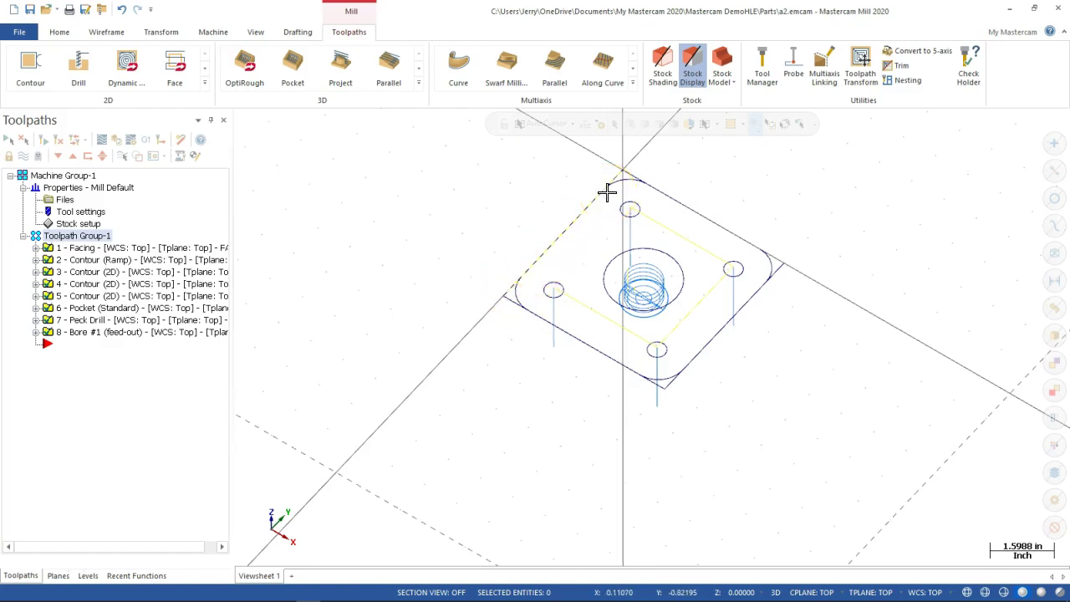
pyautogui.scroll(1, 686, 251)
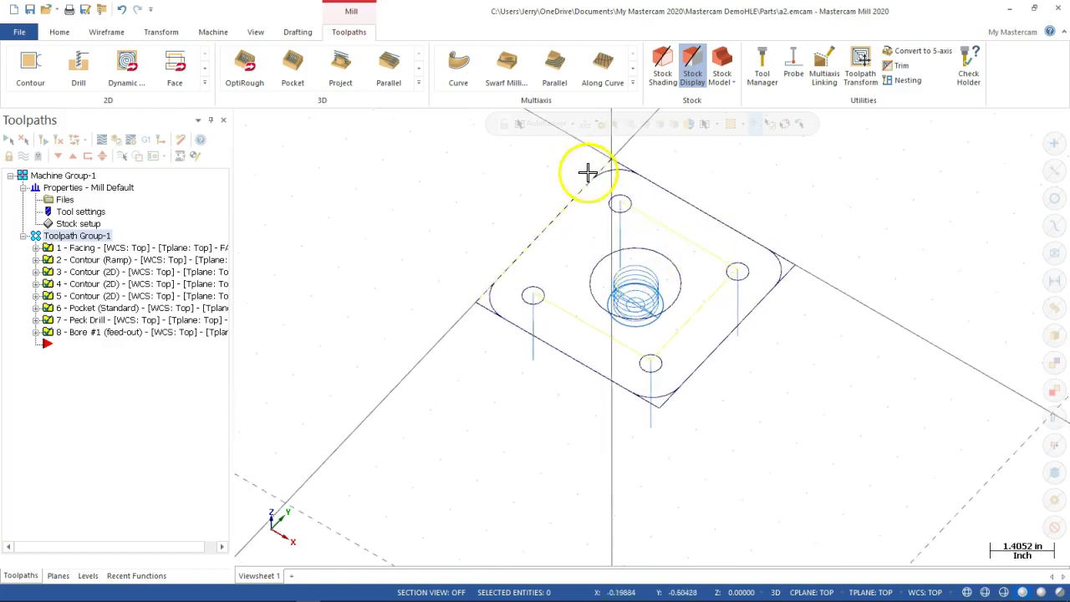
pyautogui.click(107, 32)
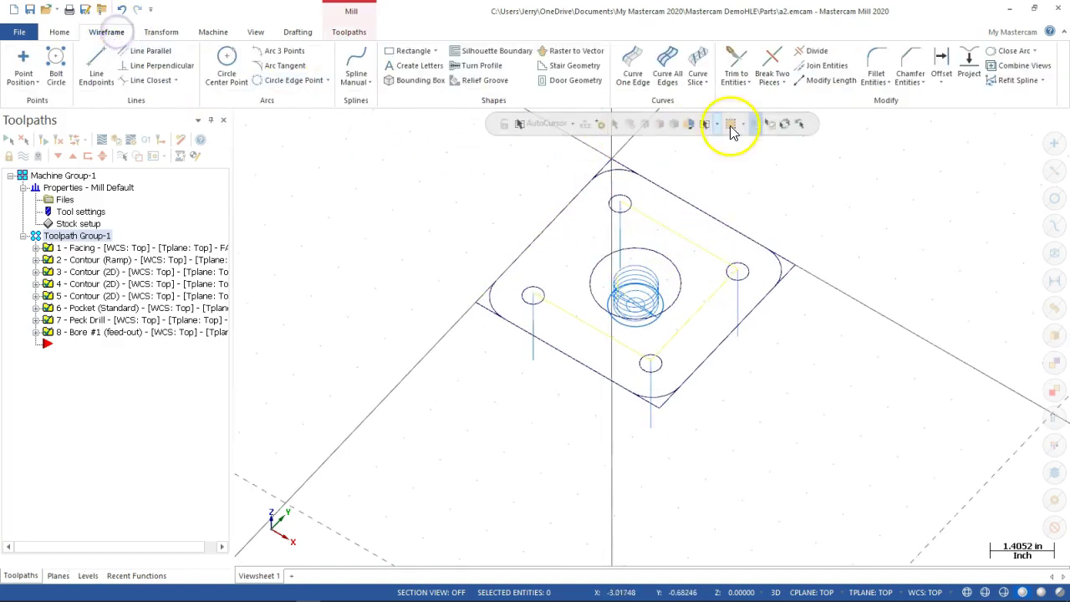
pyautogui.click(778, 63)
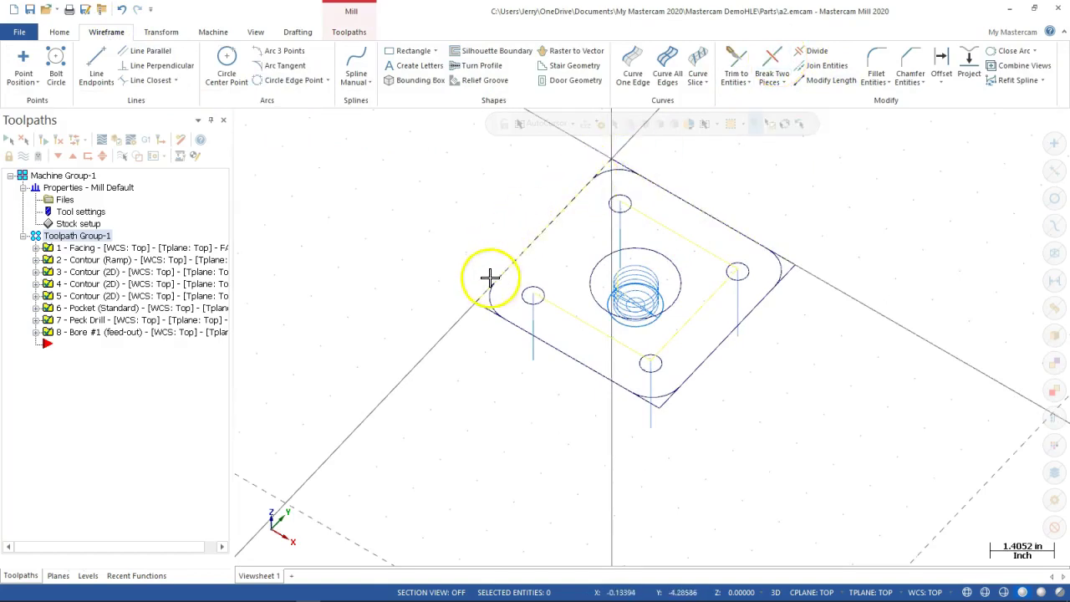